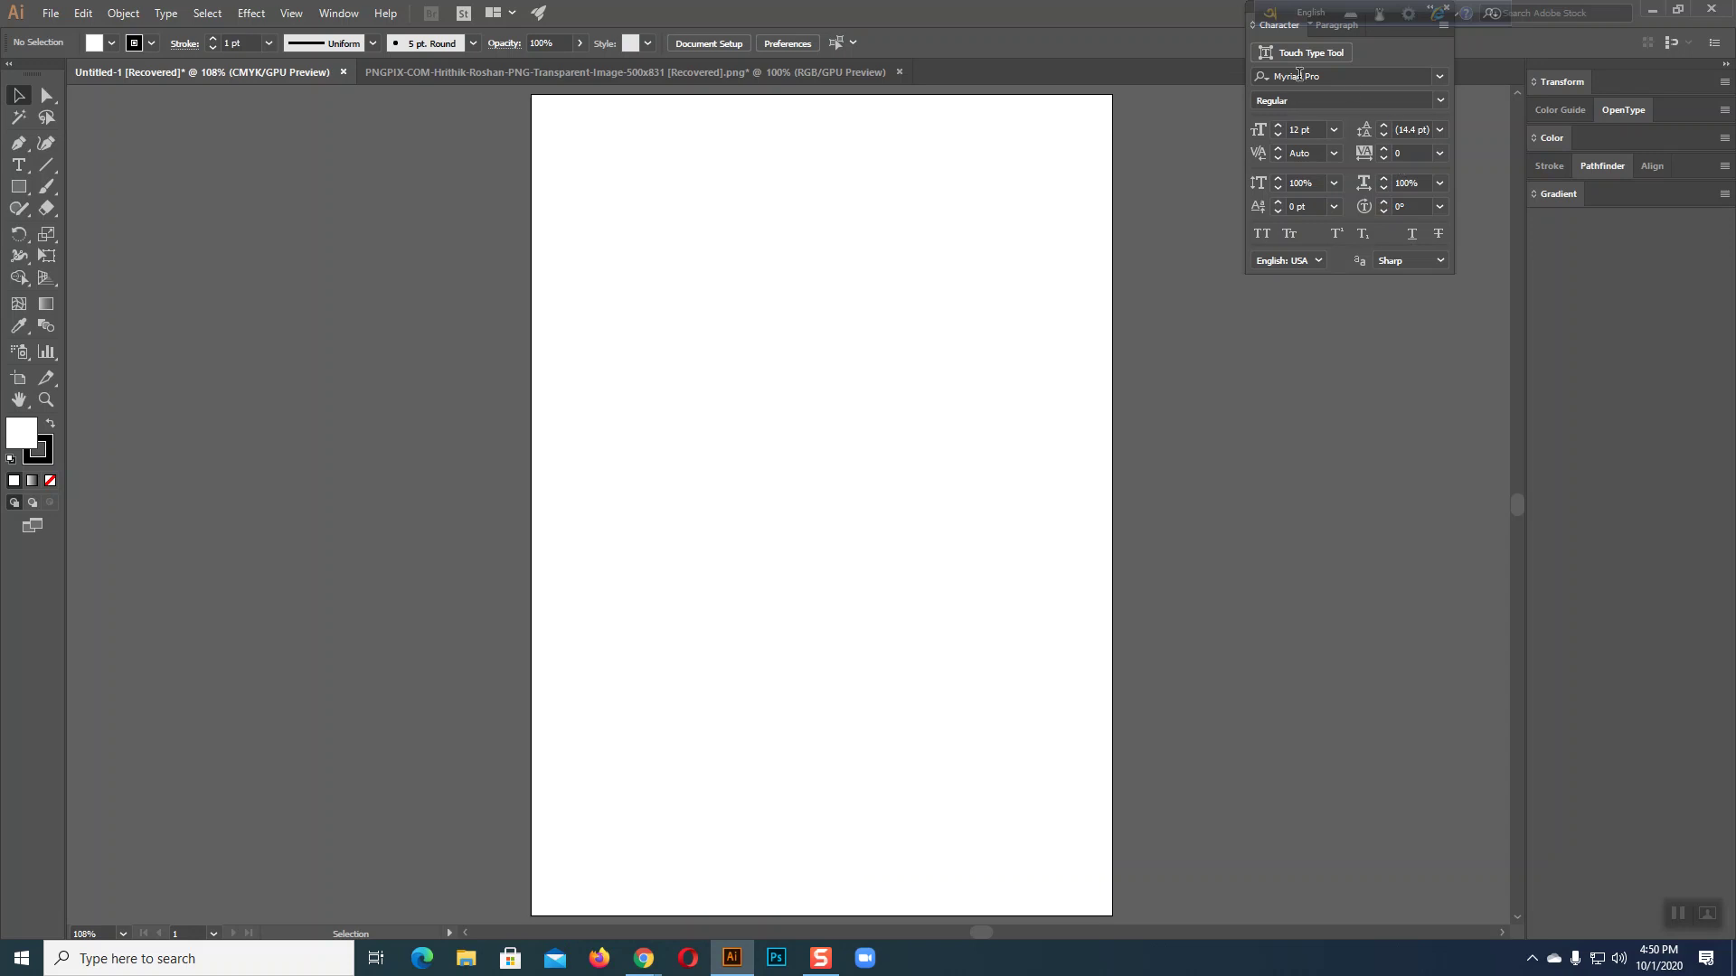
- Exit Avro Keyboard, dock the Character panel under Gradient, and expand Gradient
{"action": "left_click", "coordinate": [1271, 14]}
{"action": "left_click", "coordinate": [1336, 272]}
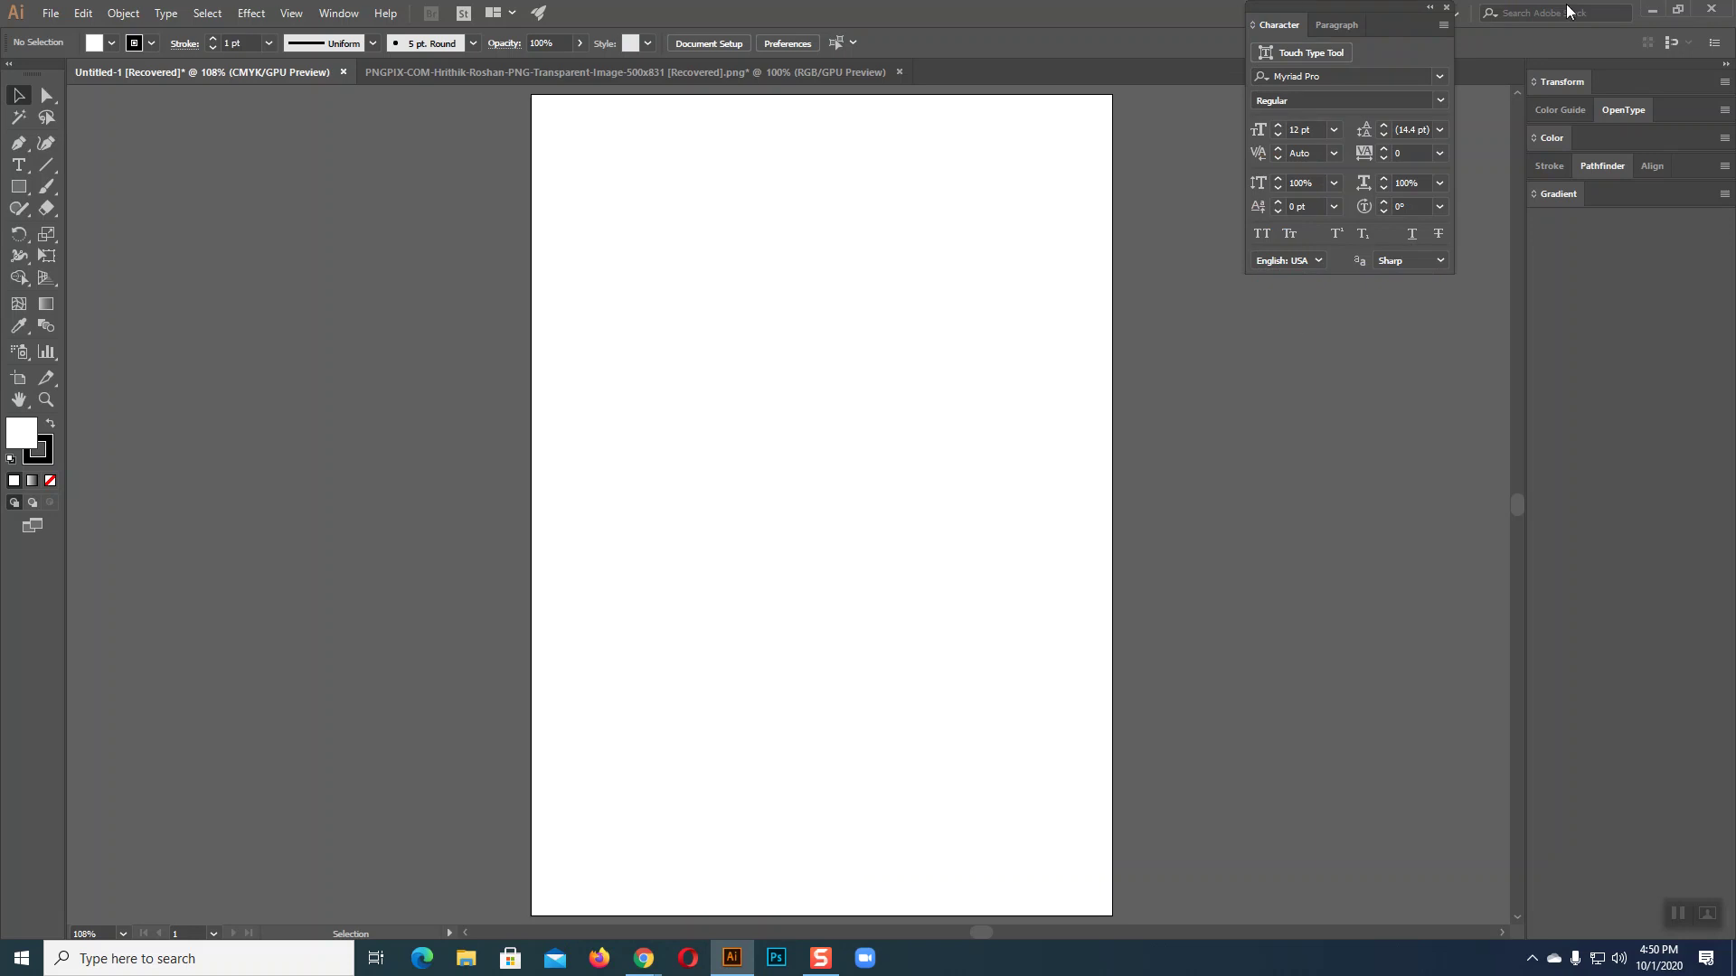
{"action": "left_click_drag", "start_coordinate": [1328, 5], "coordinate": [1613, 296]}
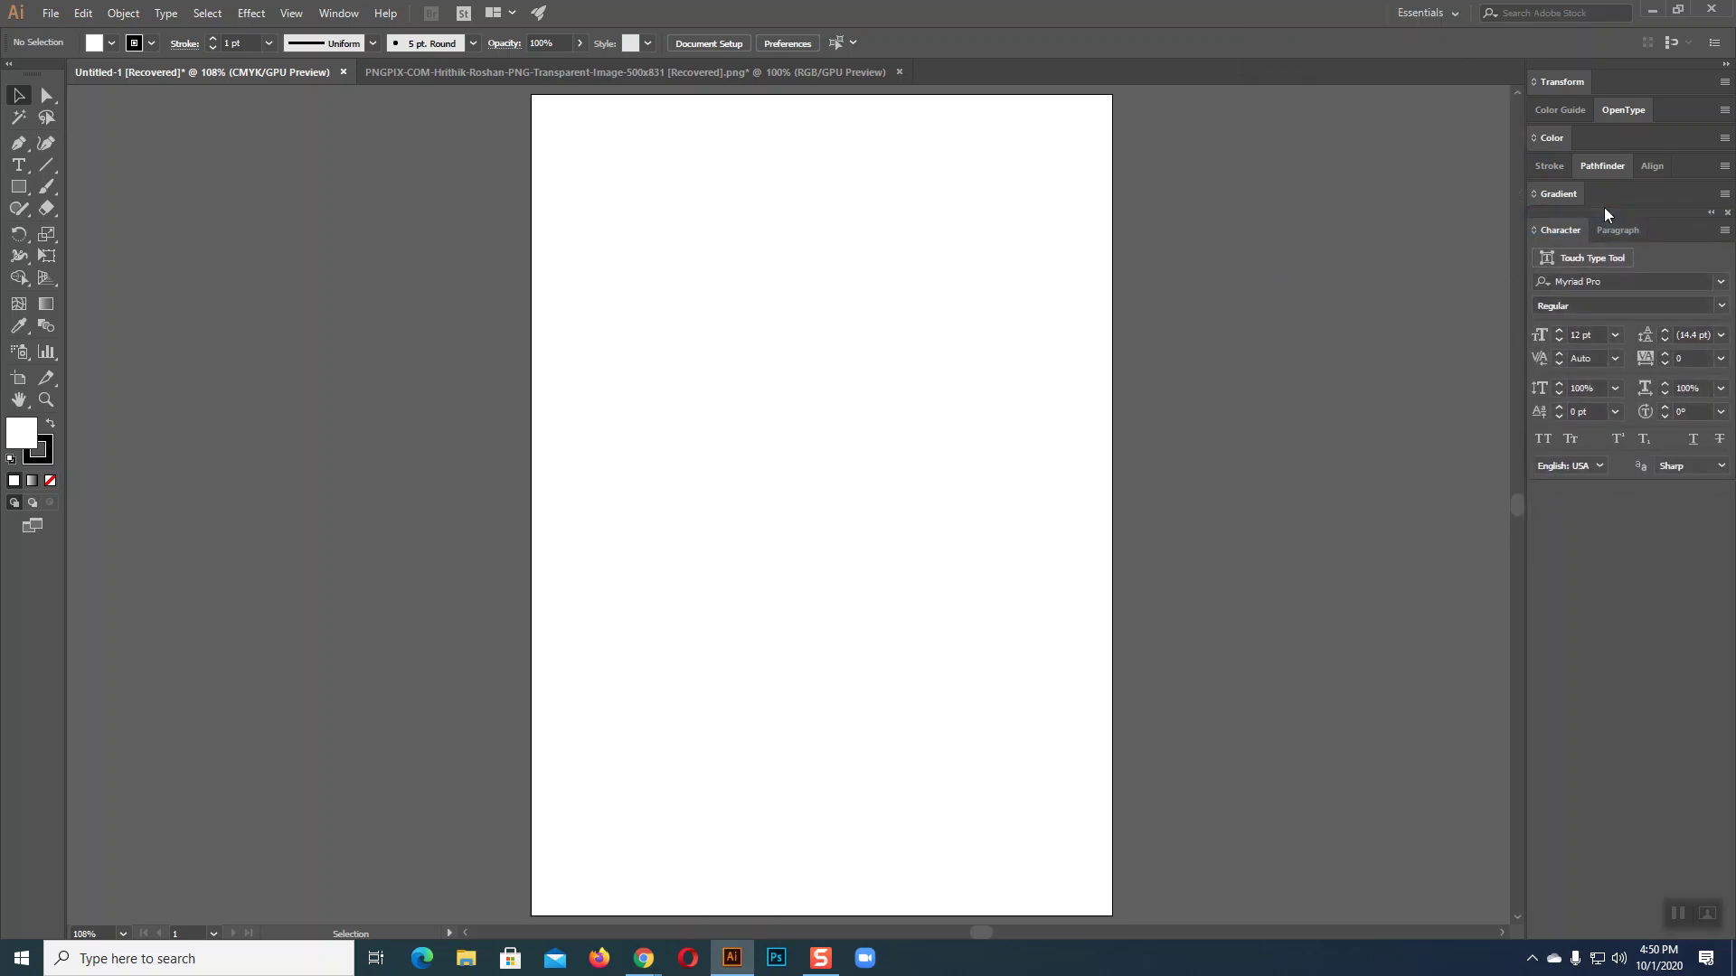
{"action": "left_click_drag", "start_coordinate": [1595, 226], "coordinate": [1600, 217]}
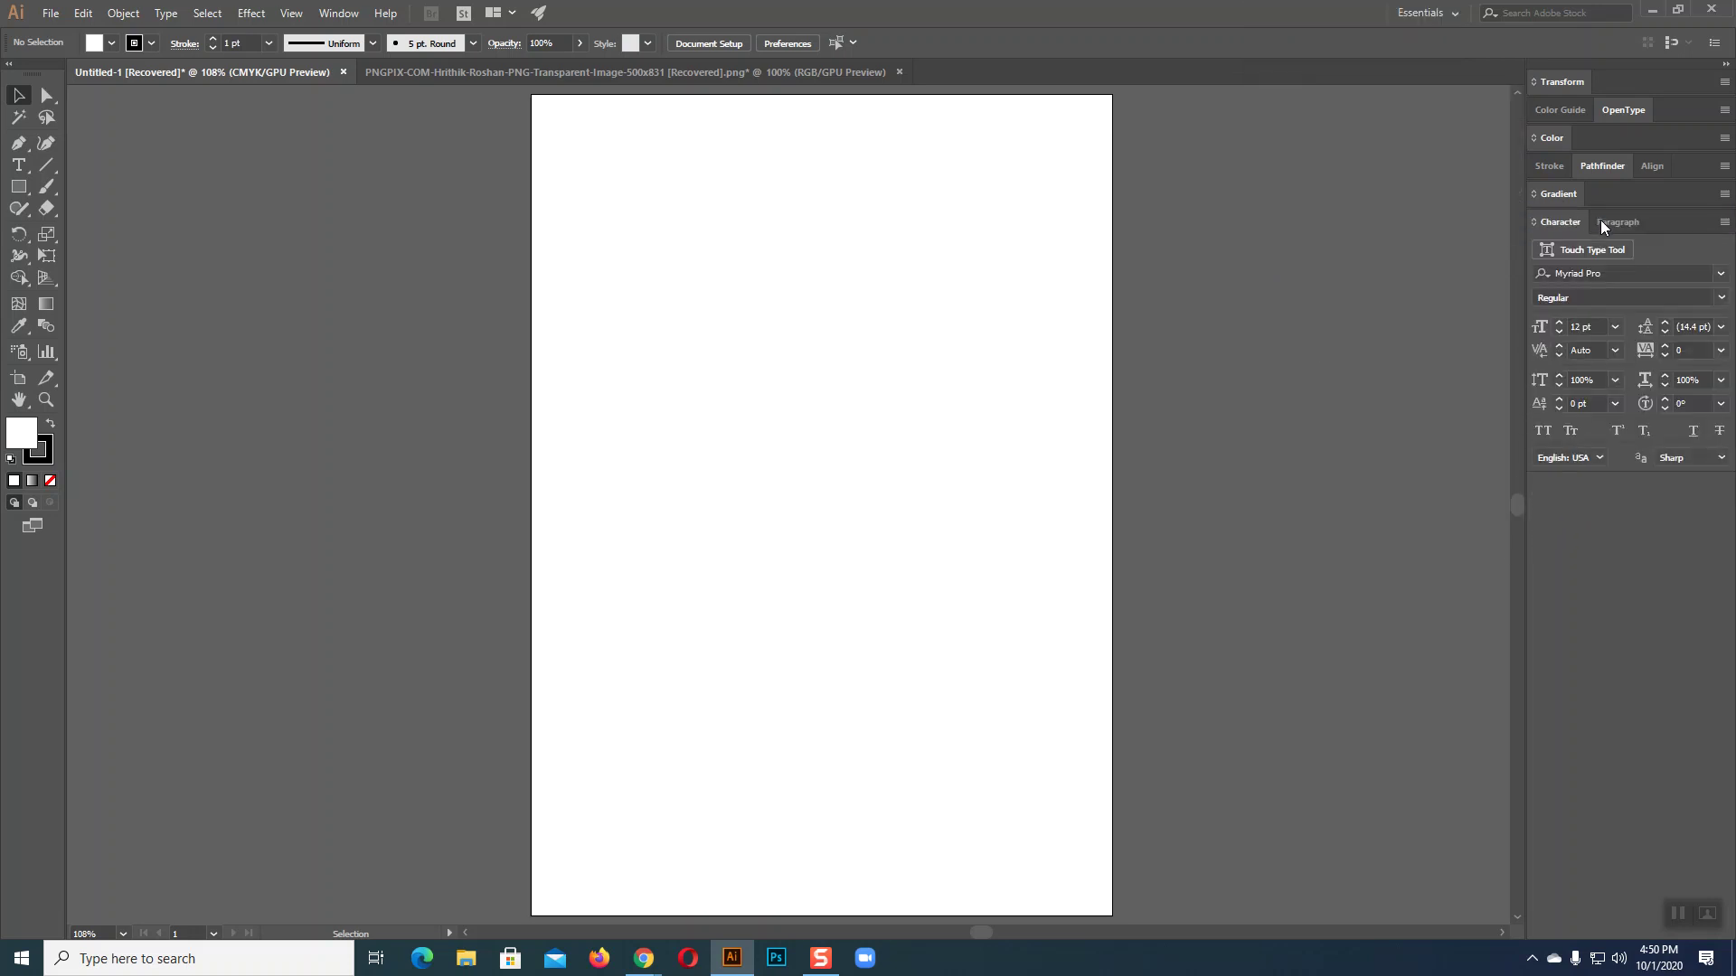
{"action": "left_click", "coordinate": [1553, 194]}
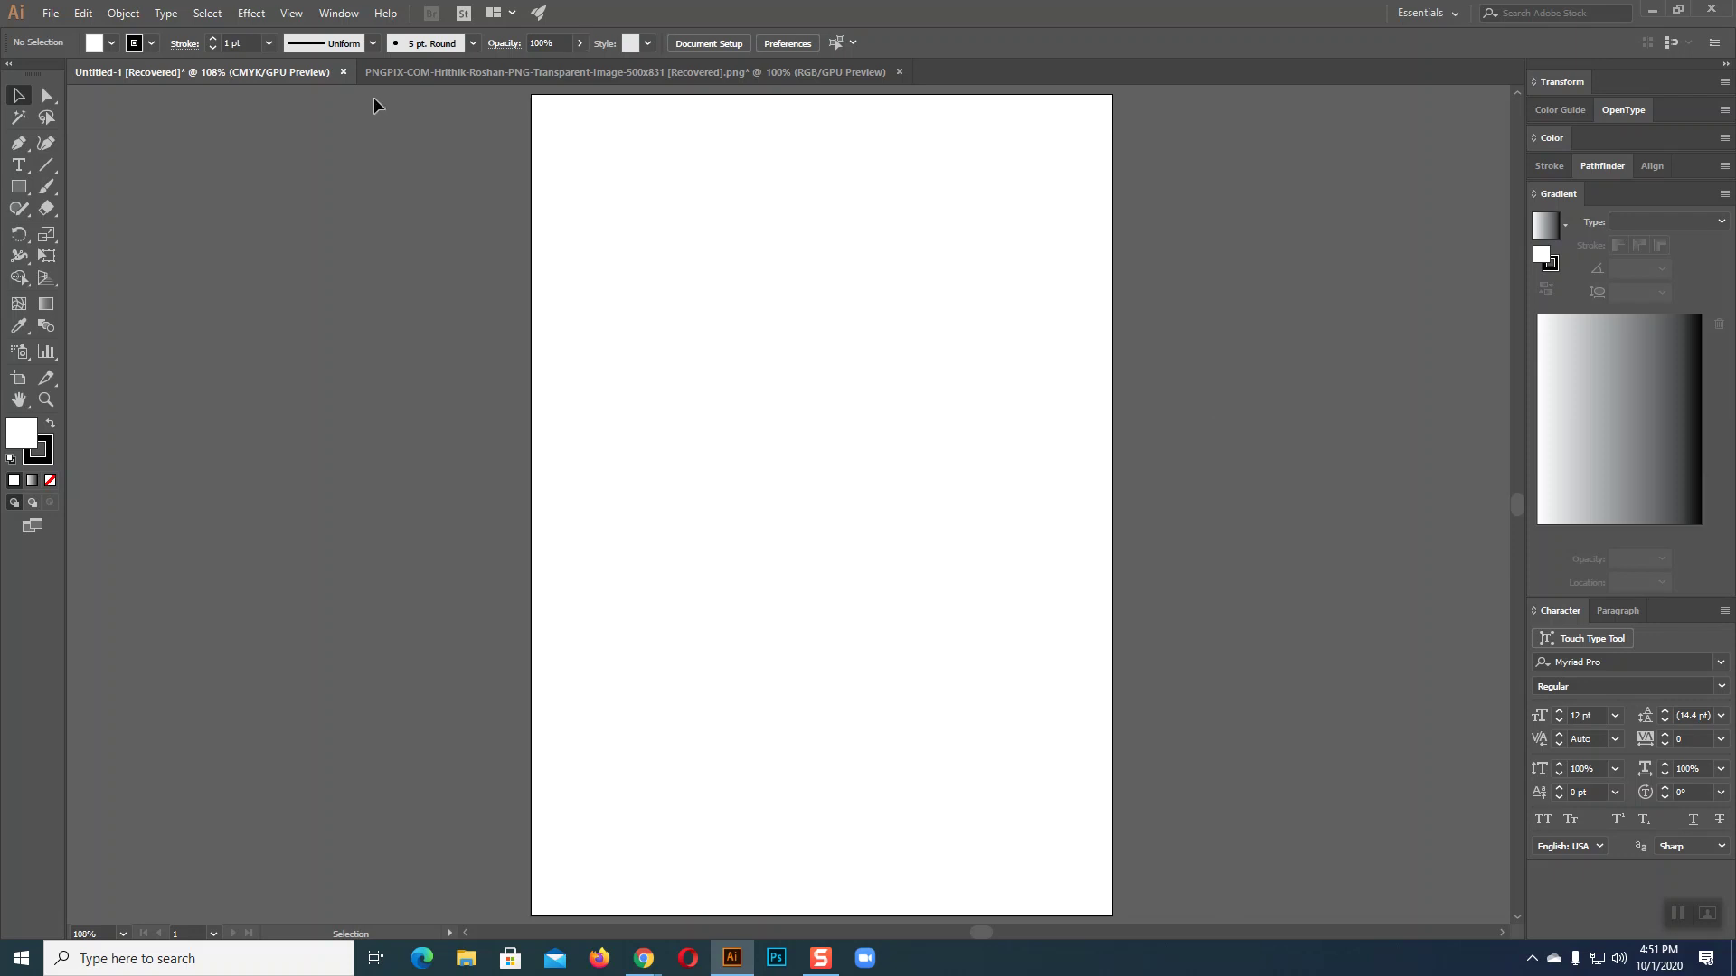
- Draw a vertical line on the artboard's left and bend it into an S-curve
{"action": "left_click", "coordinate": [46, 165]}
{"action": "left_click_drag", "start_coordinate": [662, 258], "coordinate": [664, 667]}
{"action": "left_click", "coordinate": [46, 143]}
{"action": "left_click_drag", "start_coordinate": [662, 342], "coordinate": [617, 346]}
{"action": "left_click_drag", "start_coordinate": [615, 463], "coordinate": [677, 500]}
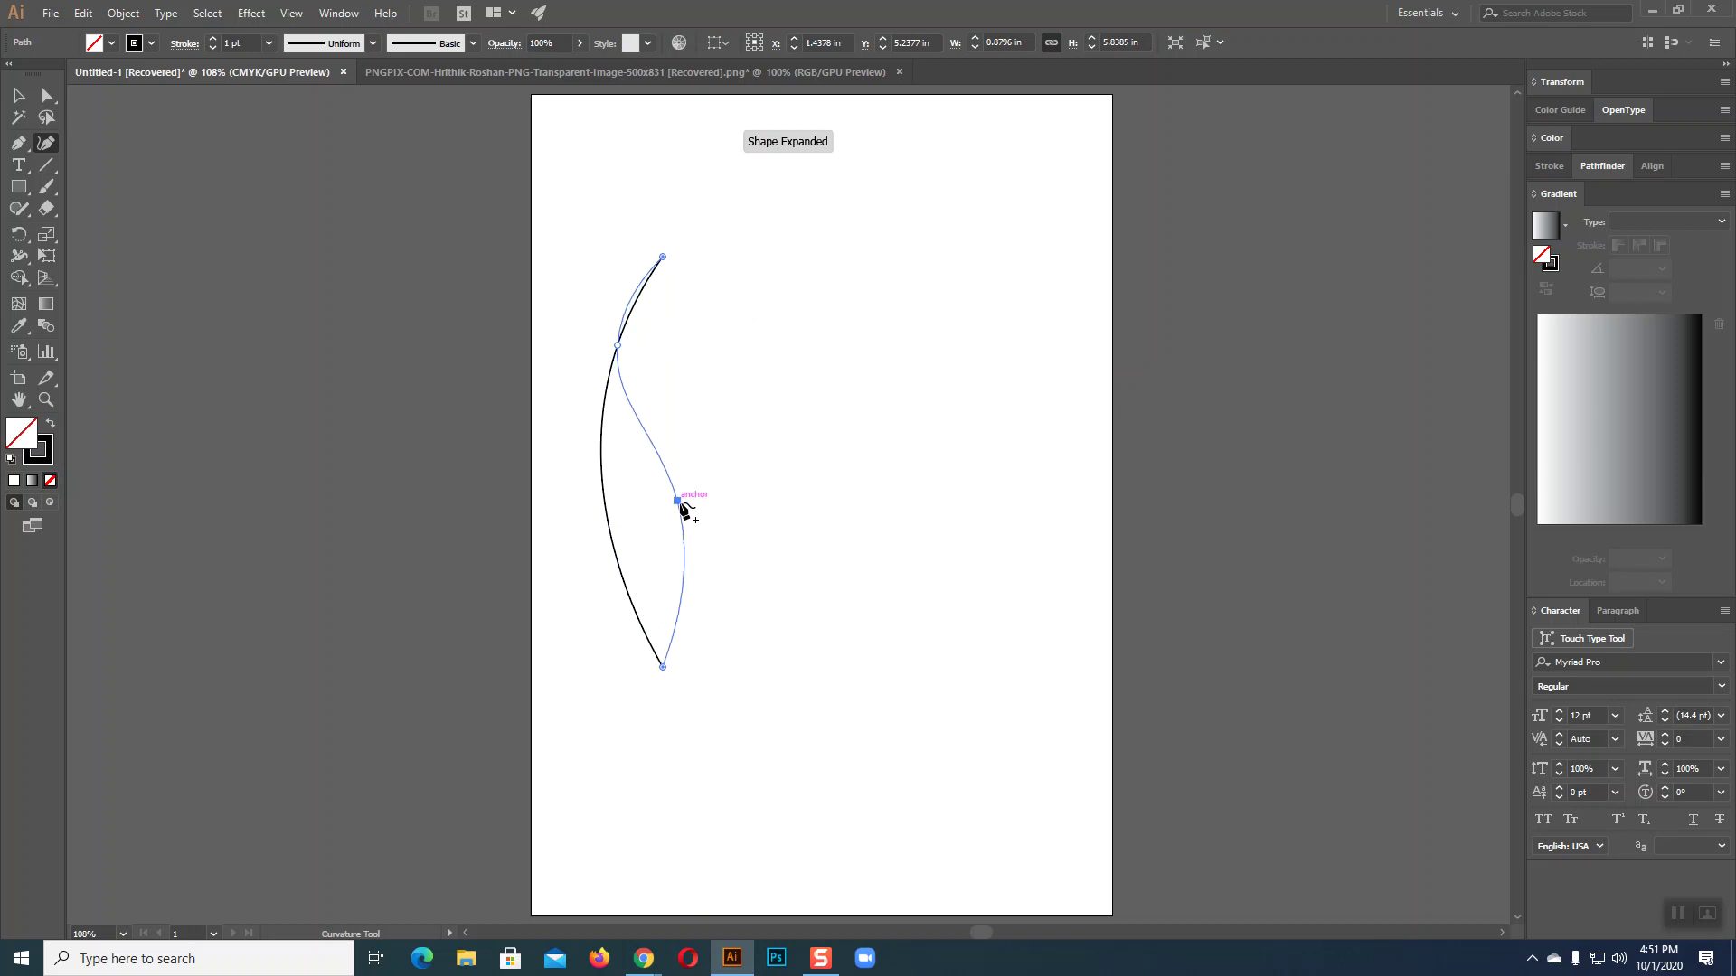
{"action": "left_click", "coordinate": [18, 95]}
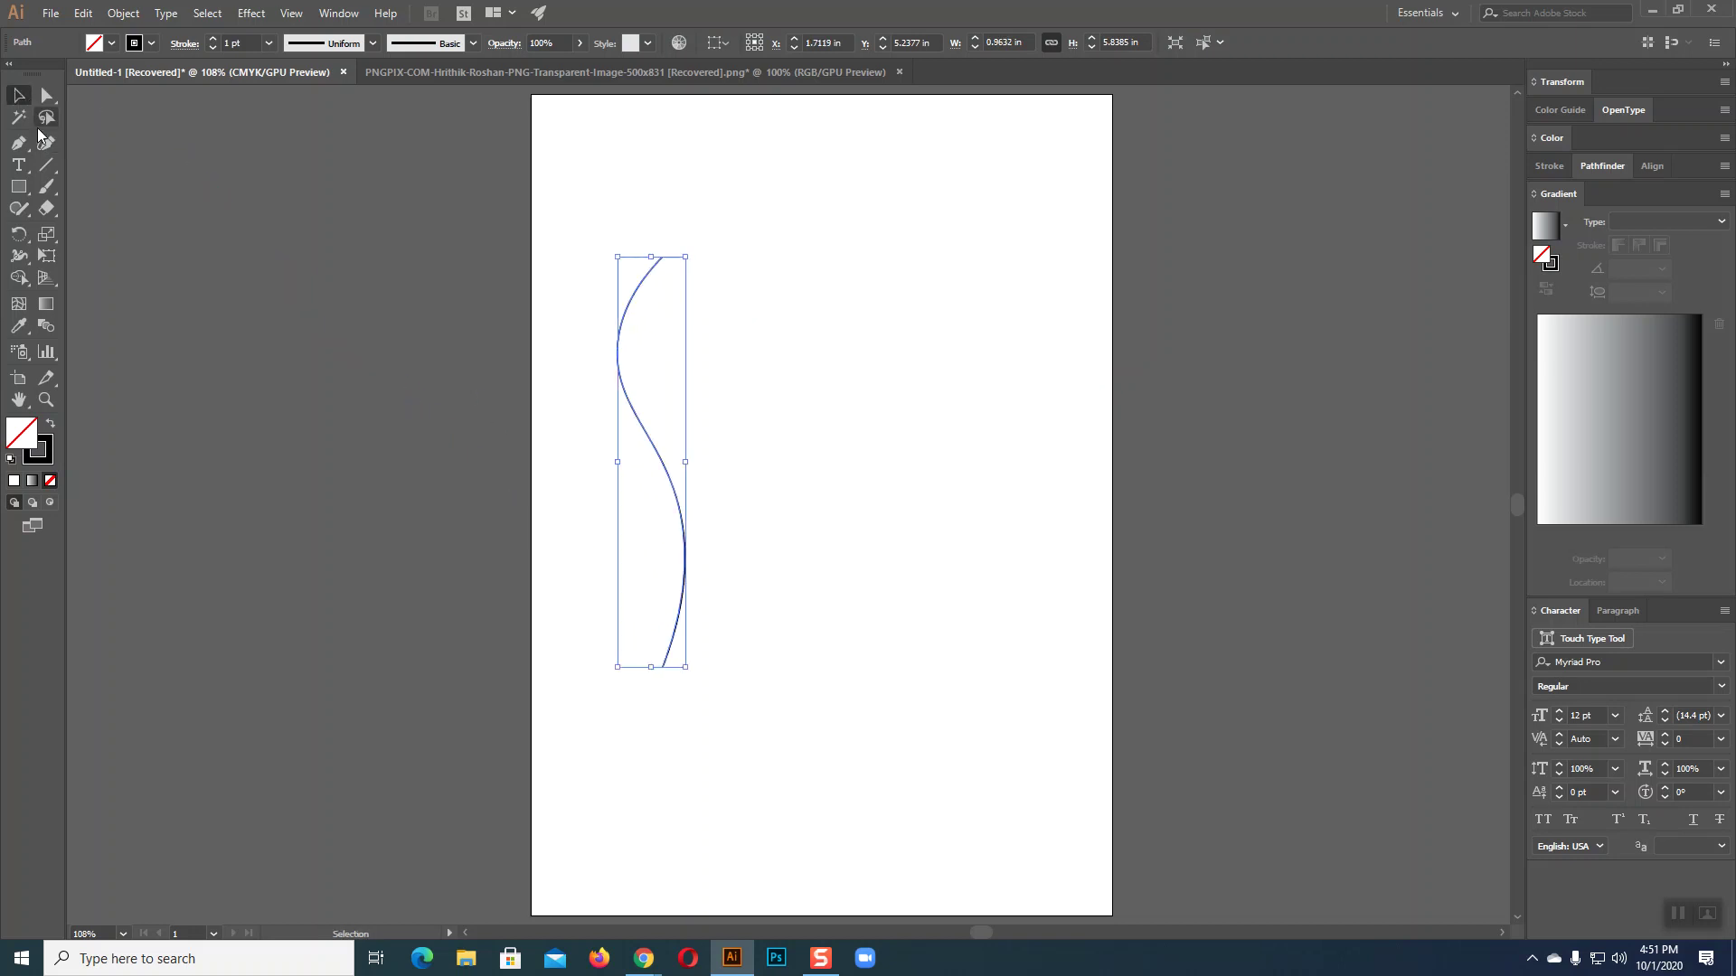
- Reflect a copy of the S-curve to the right and select both curves
{"action": "left_click", "coordinate": [18, 234]}
{"action": "left_click", "coordinate": [73, 255]}
{"action": "left_click_drag", "start_coordinate": [787, 624], "coordinate": [740, 660]}
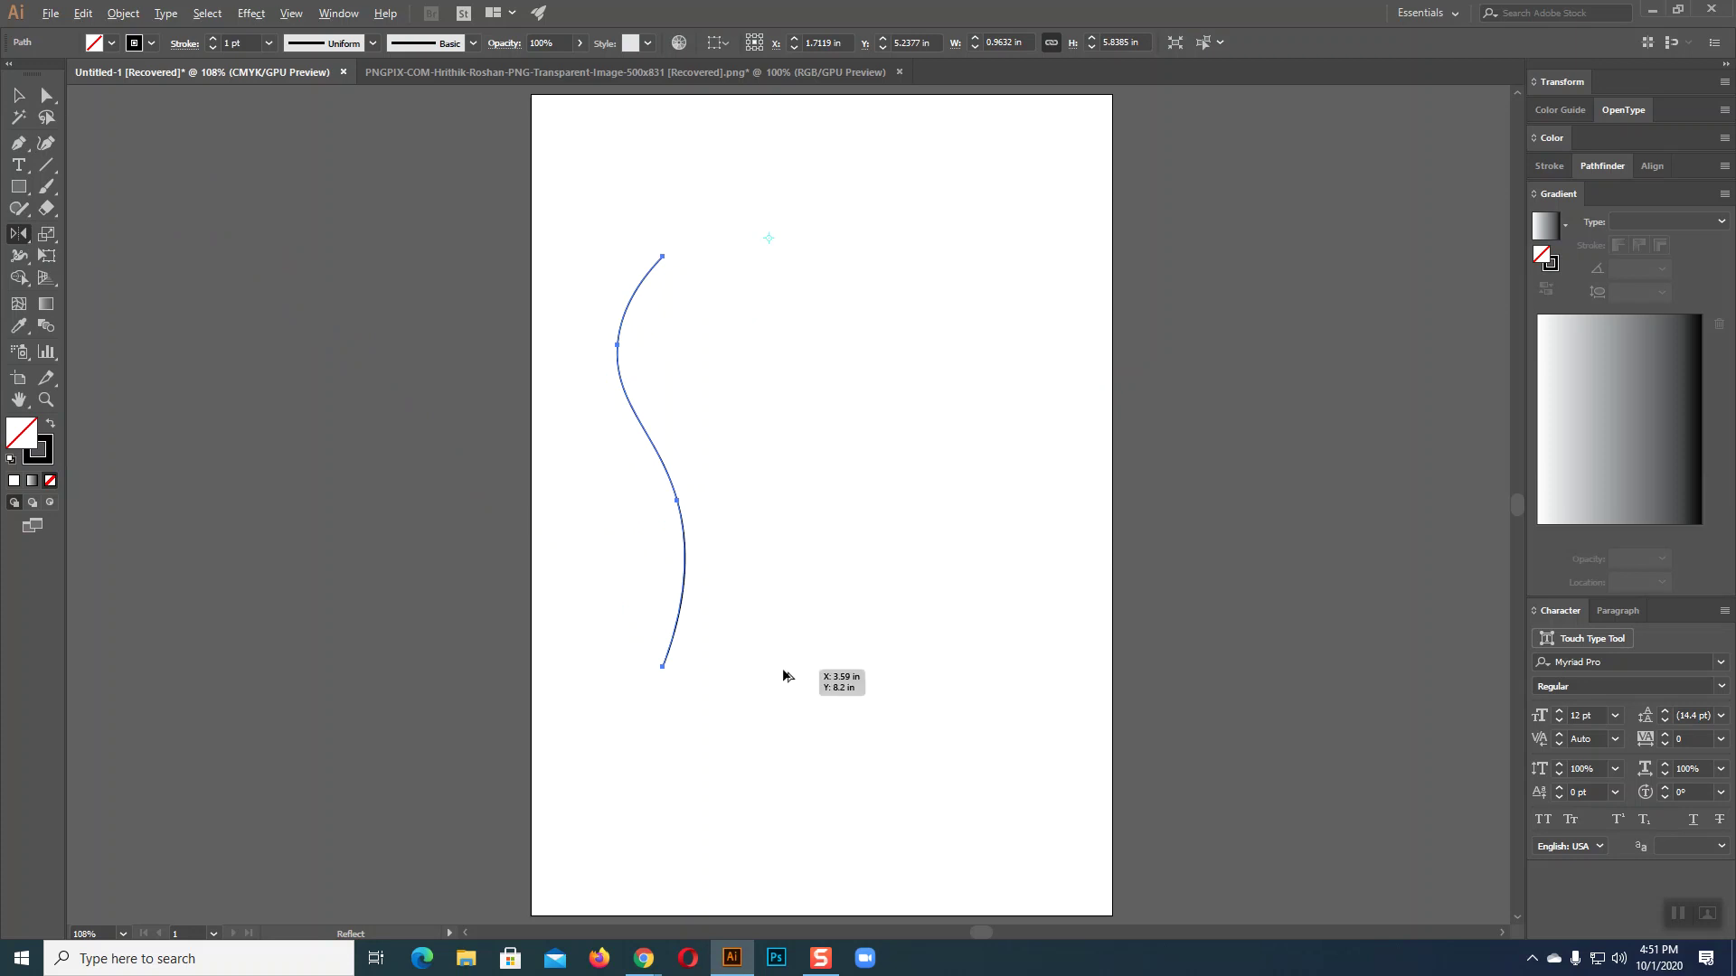
{"action": "key", "text": "v"}
{"action": "left_click", "coordinate": [309, 220]}
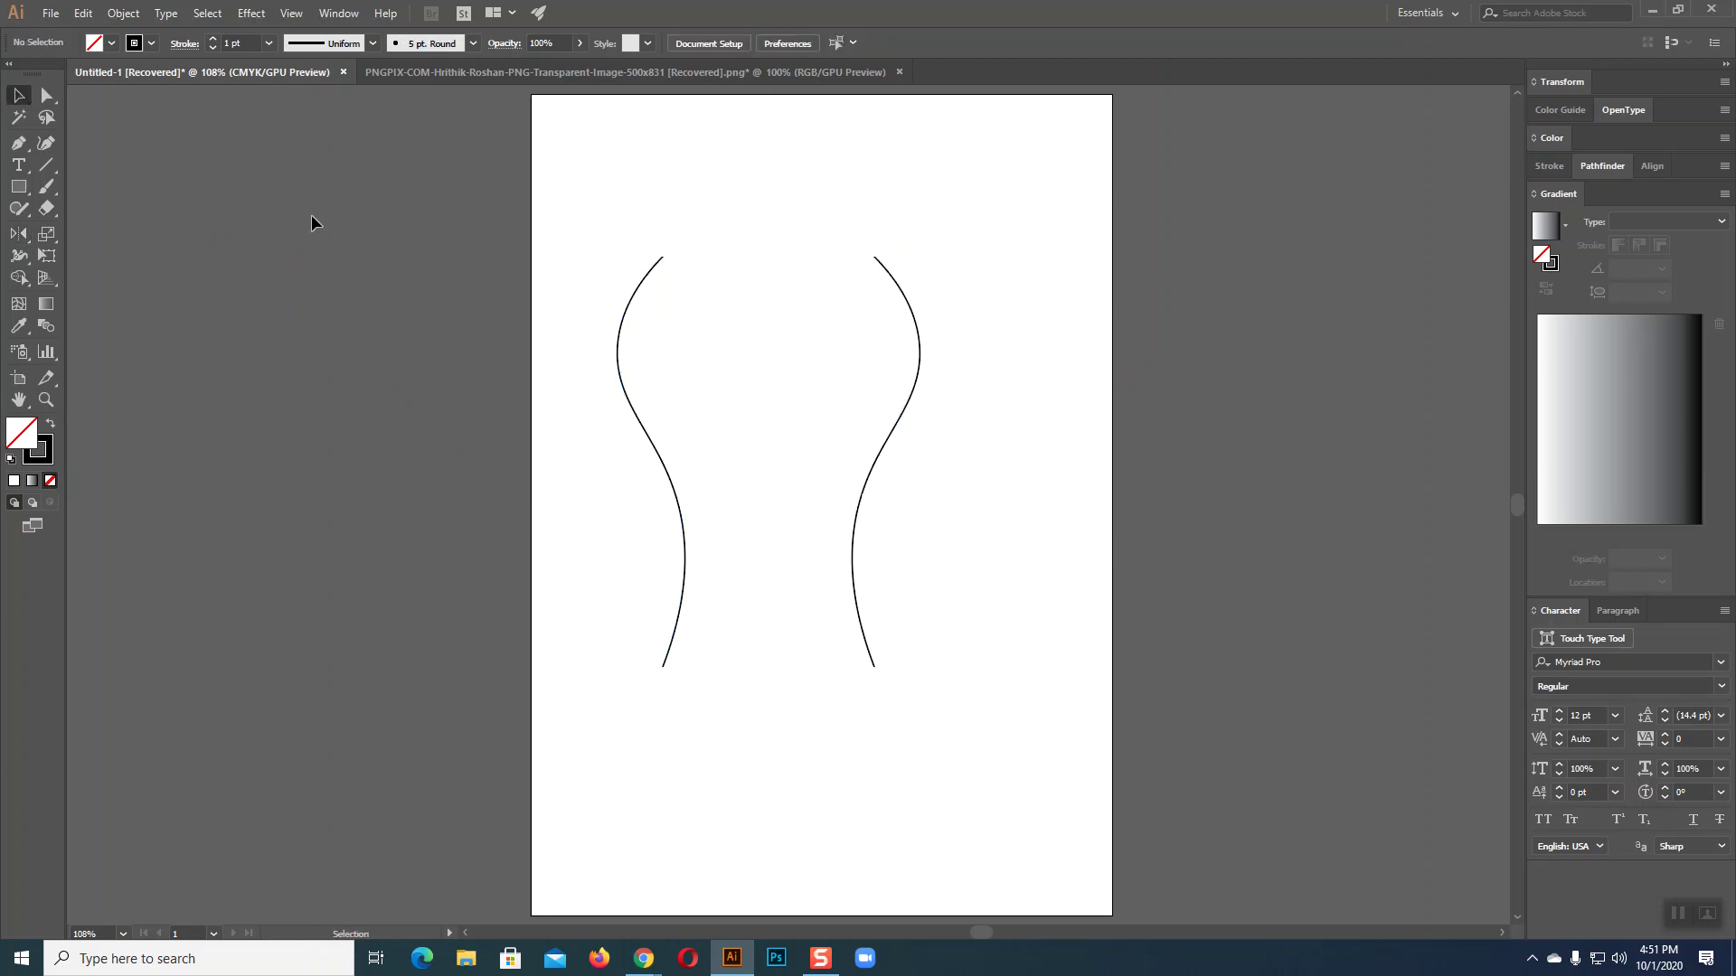
{"action": "left_click_drag", "start_coordinate": [561, 215], "coordinate": [1023, 703]}
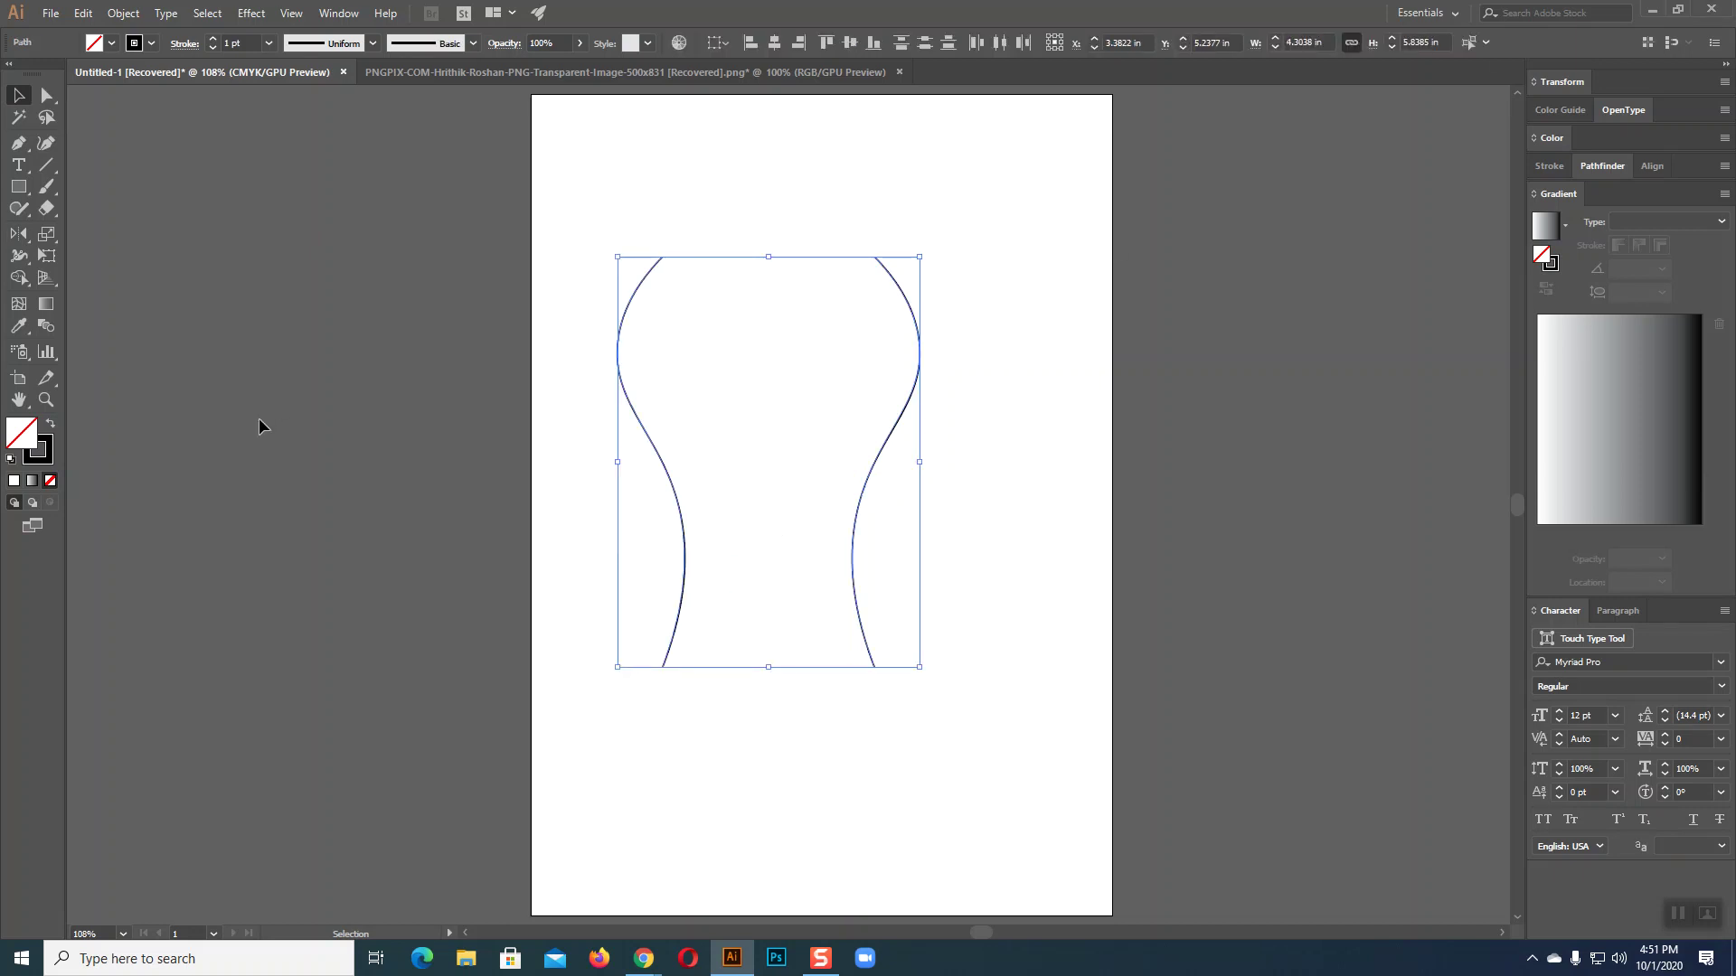
{"action": "key", "text": "super+plus"}
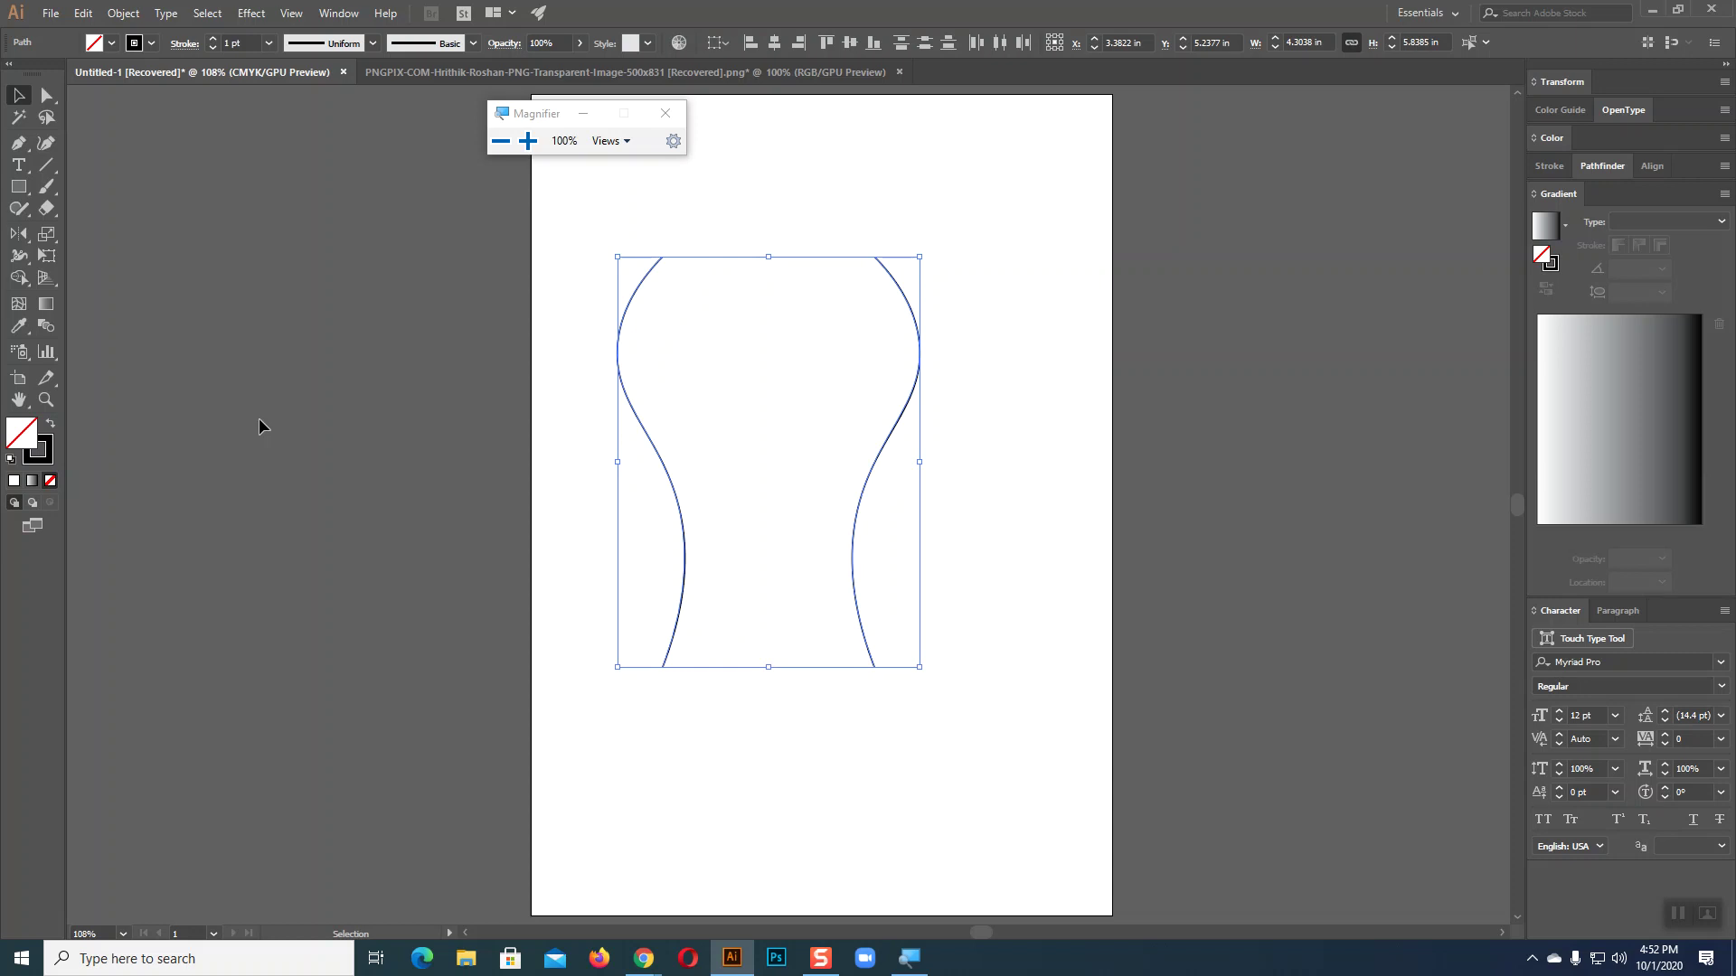
{"action": "left_click", "coordinate": [528, 141]}
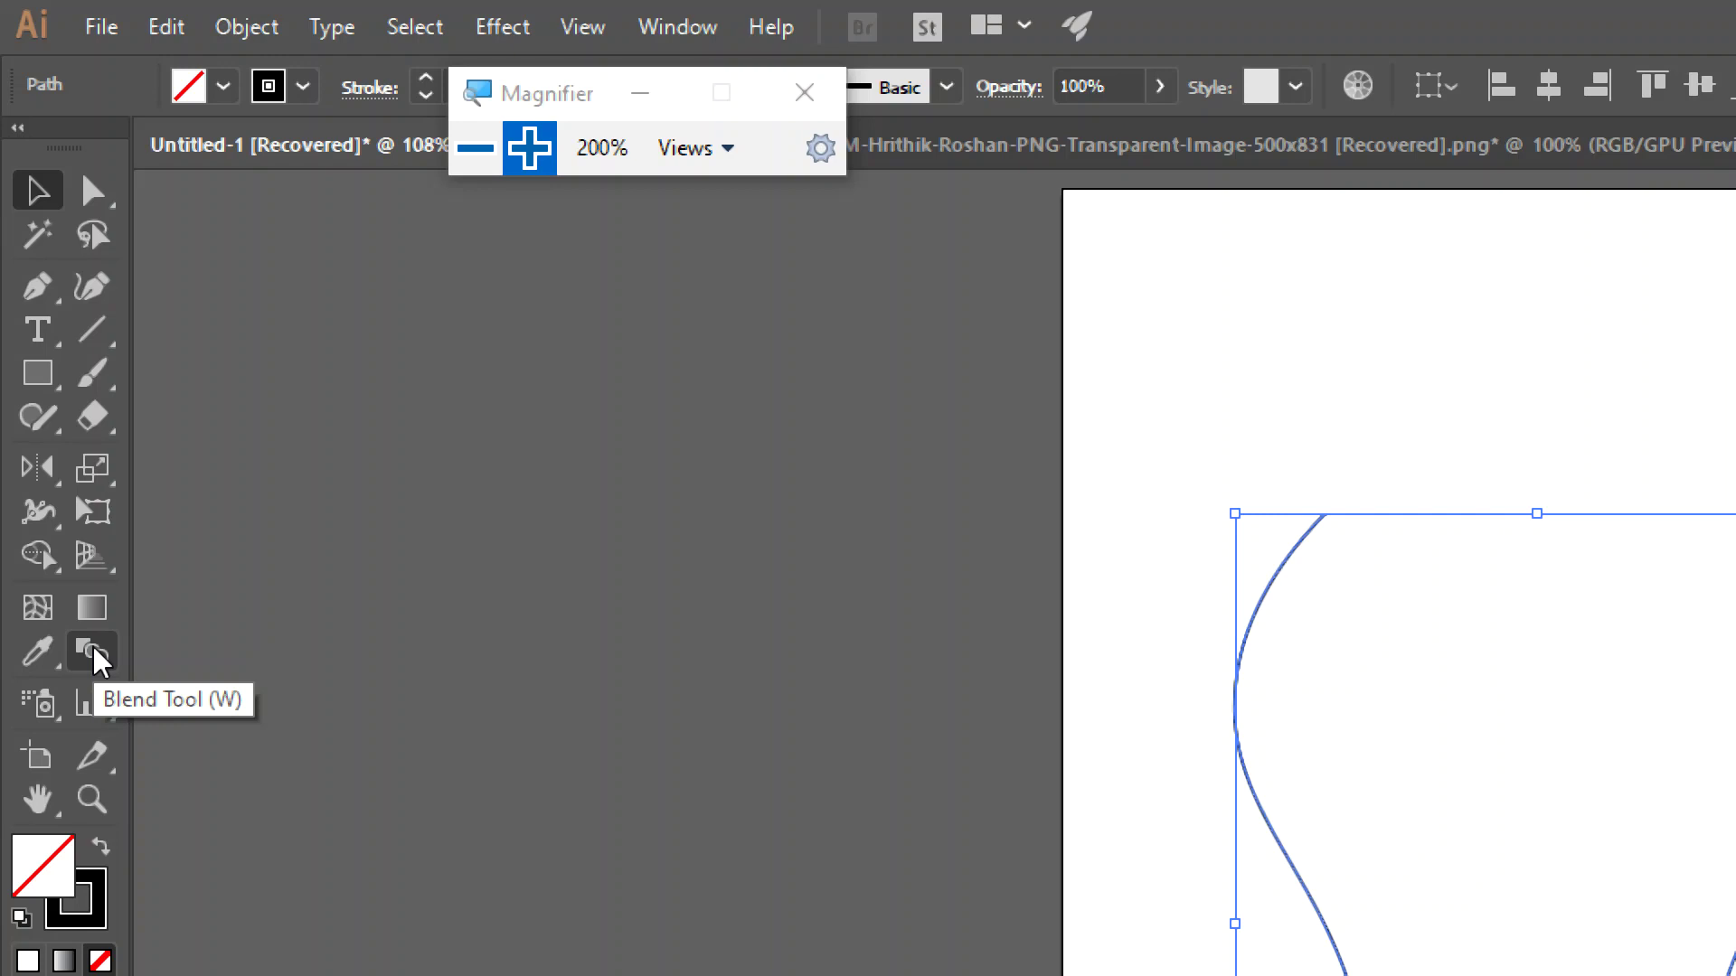
- Blend the two mirrored curves by linking their top endpoints with the Blend tool
{"action": "left_click", "coordinate": [94, 655]}
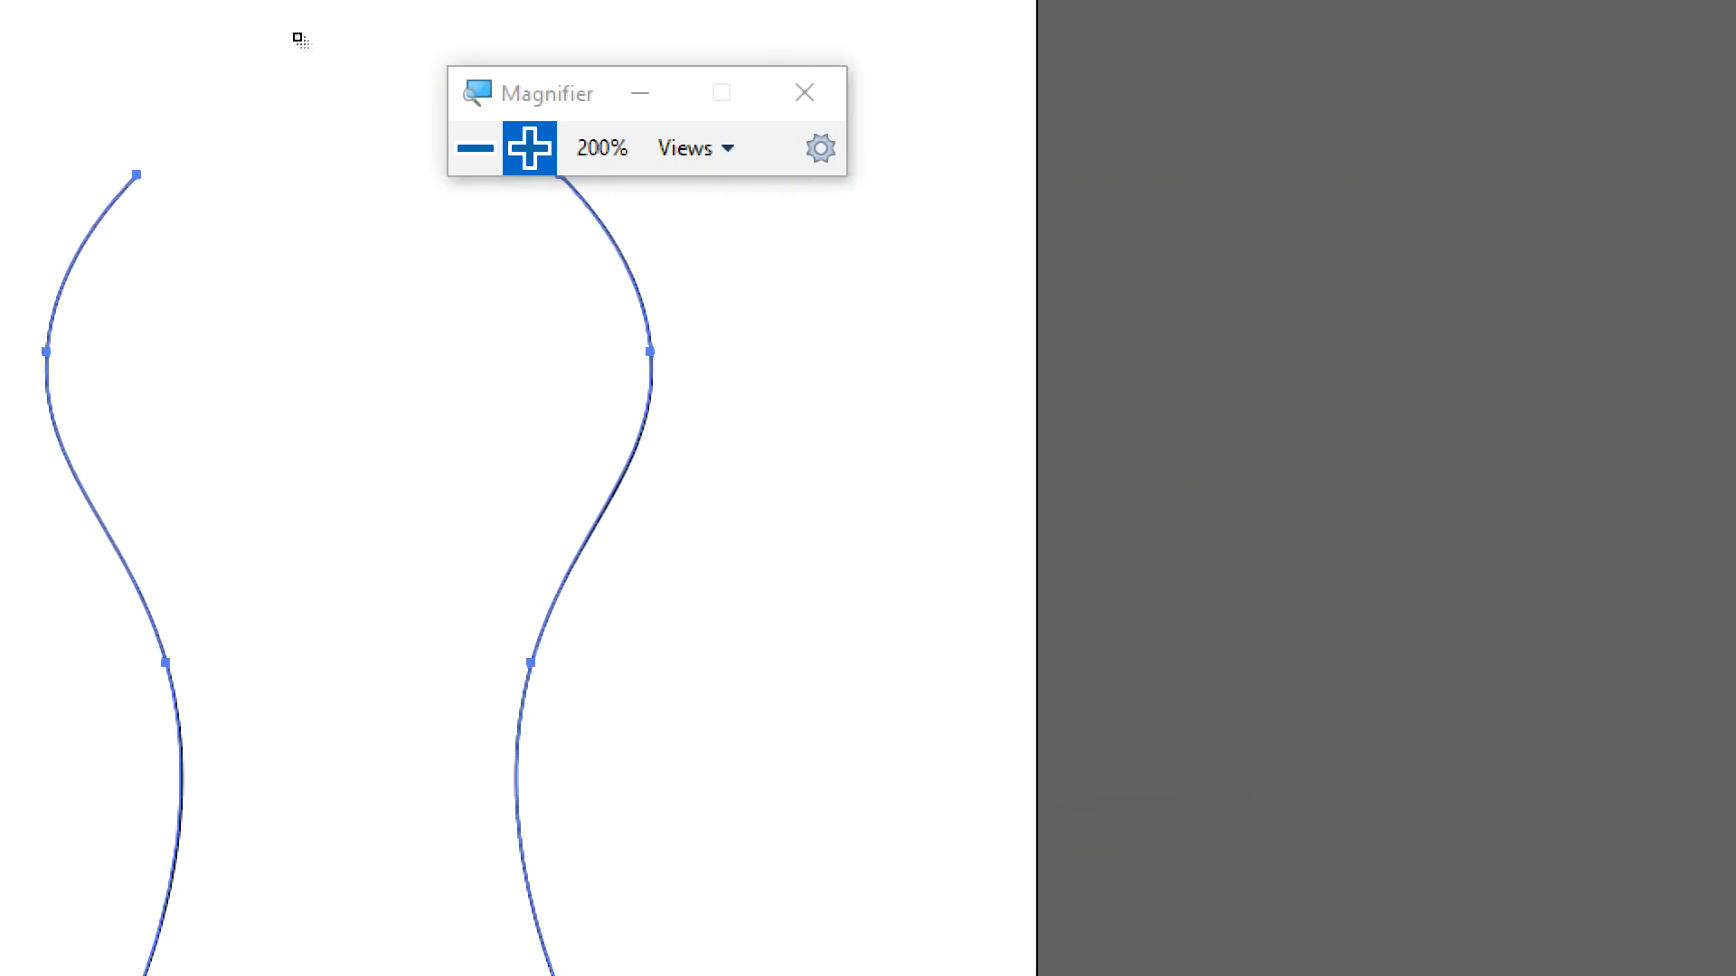
{"action": "left_click_drag", "start_coordinate": [510, 87], "coordinate": [512, 36]}
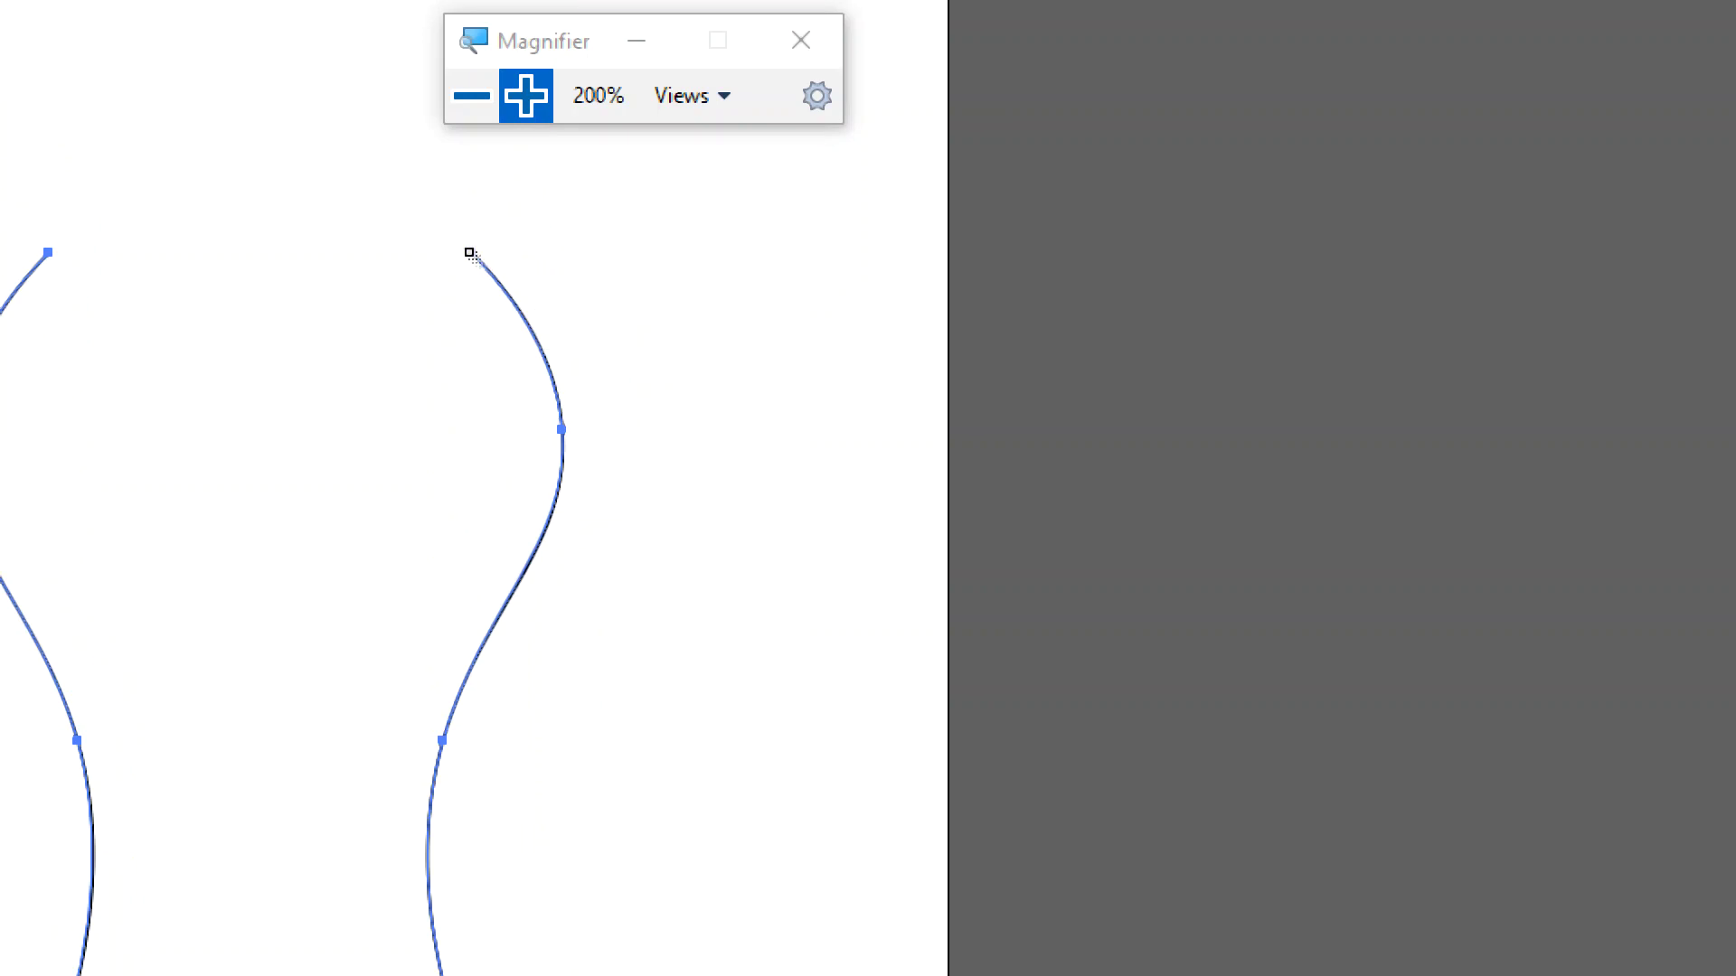
{"action": "left_click", "coordinate": [470, 253]}
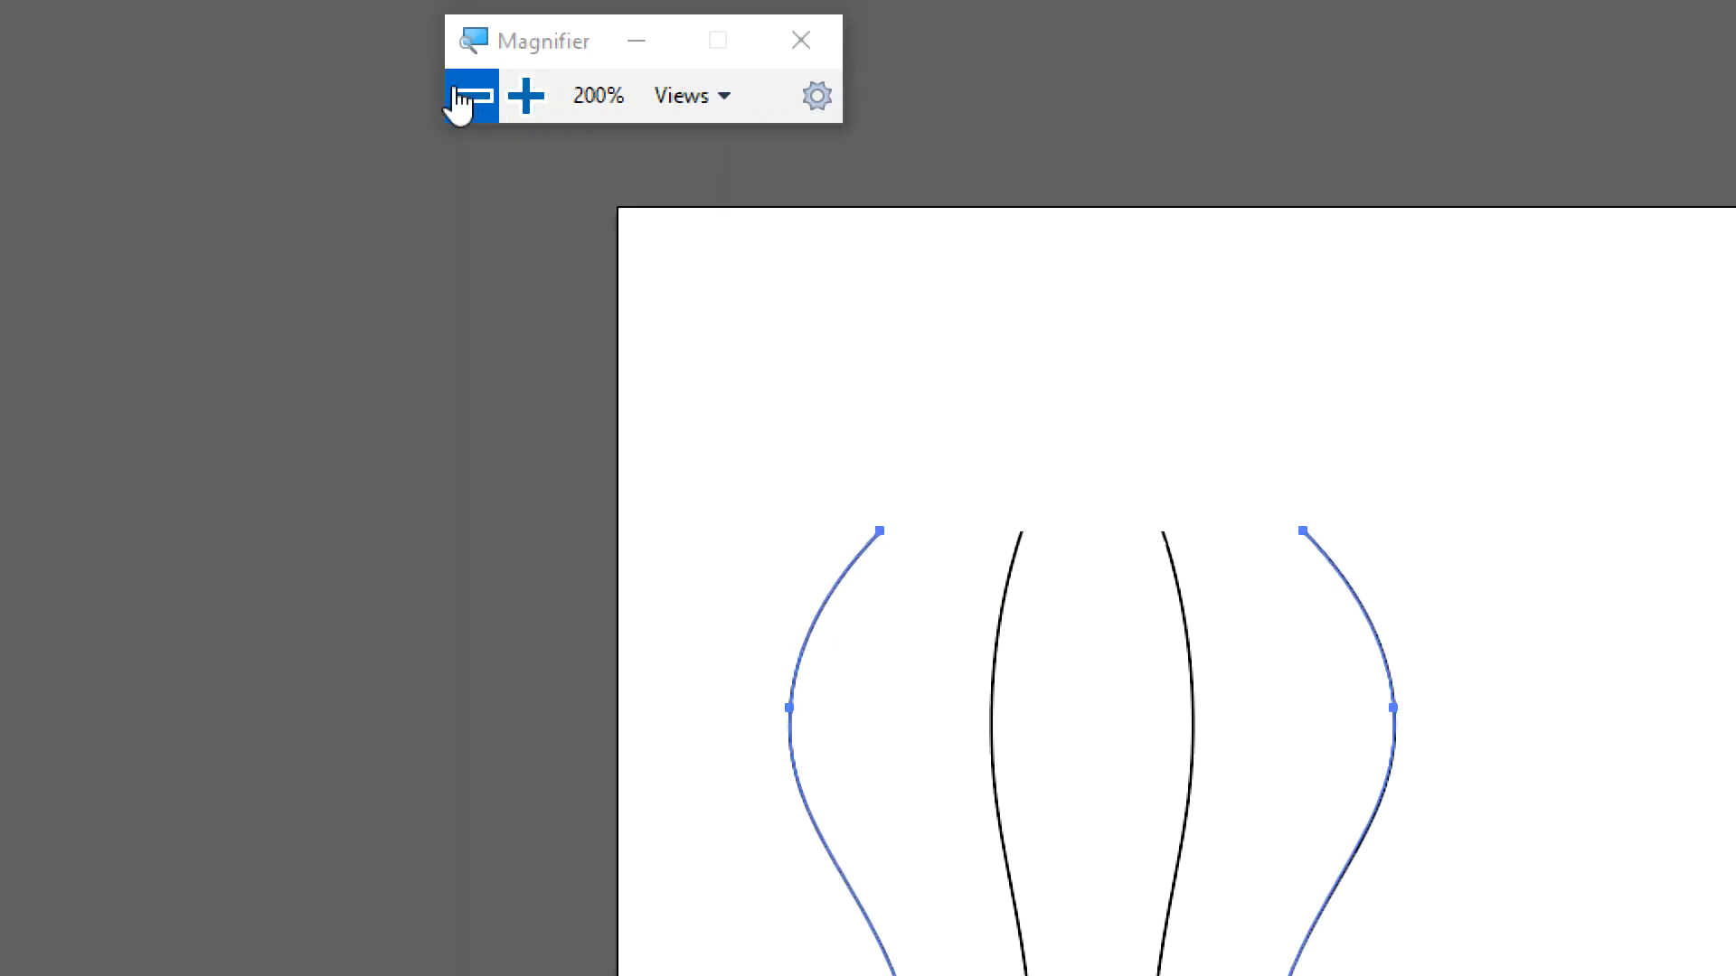
{"action": "left_click", "coordinate": [467, 98]}
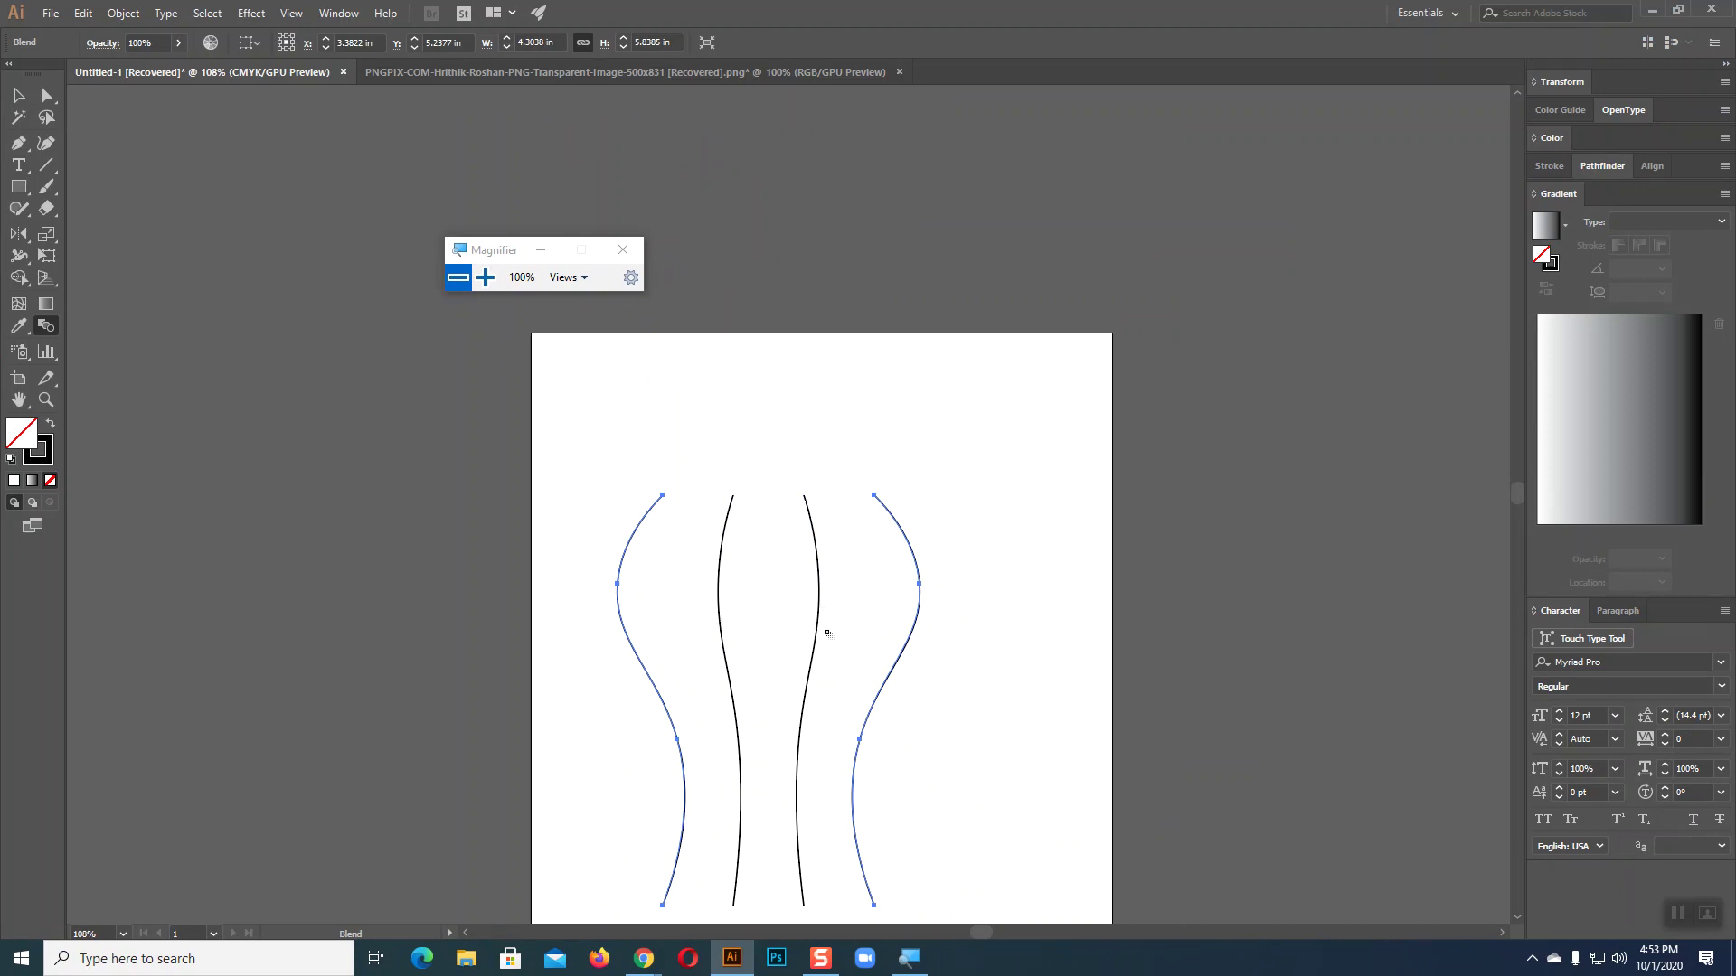
{"action": "scroll", "coordinate": [827, 633], "scroll_direction": "down", "scroll_amount": 3}
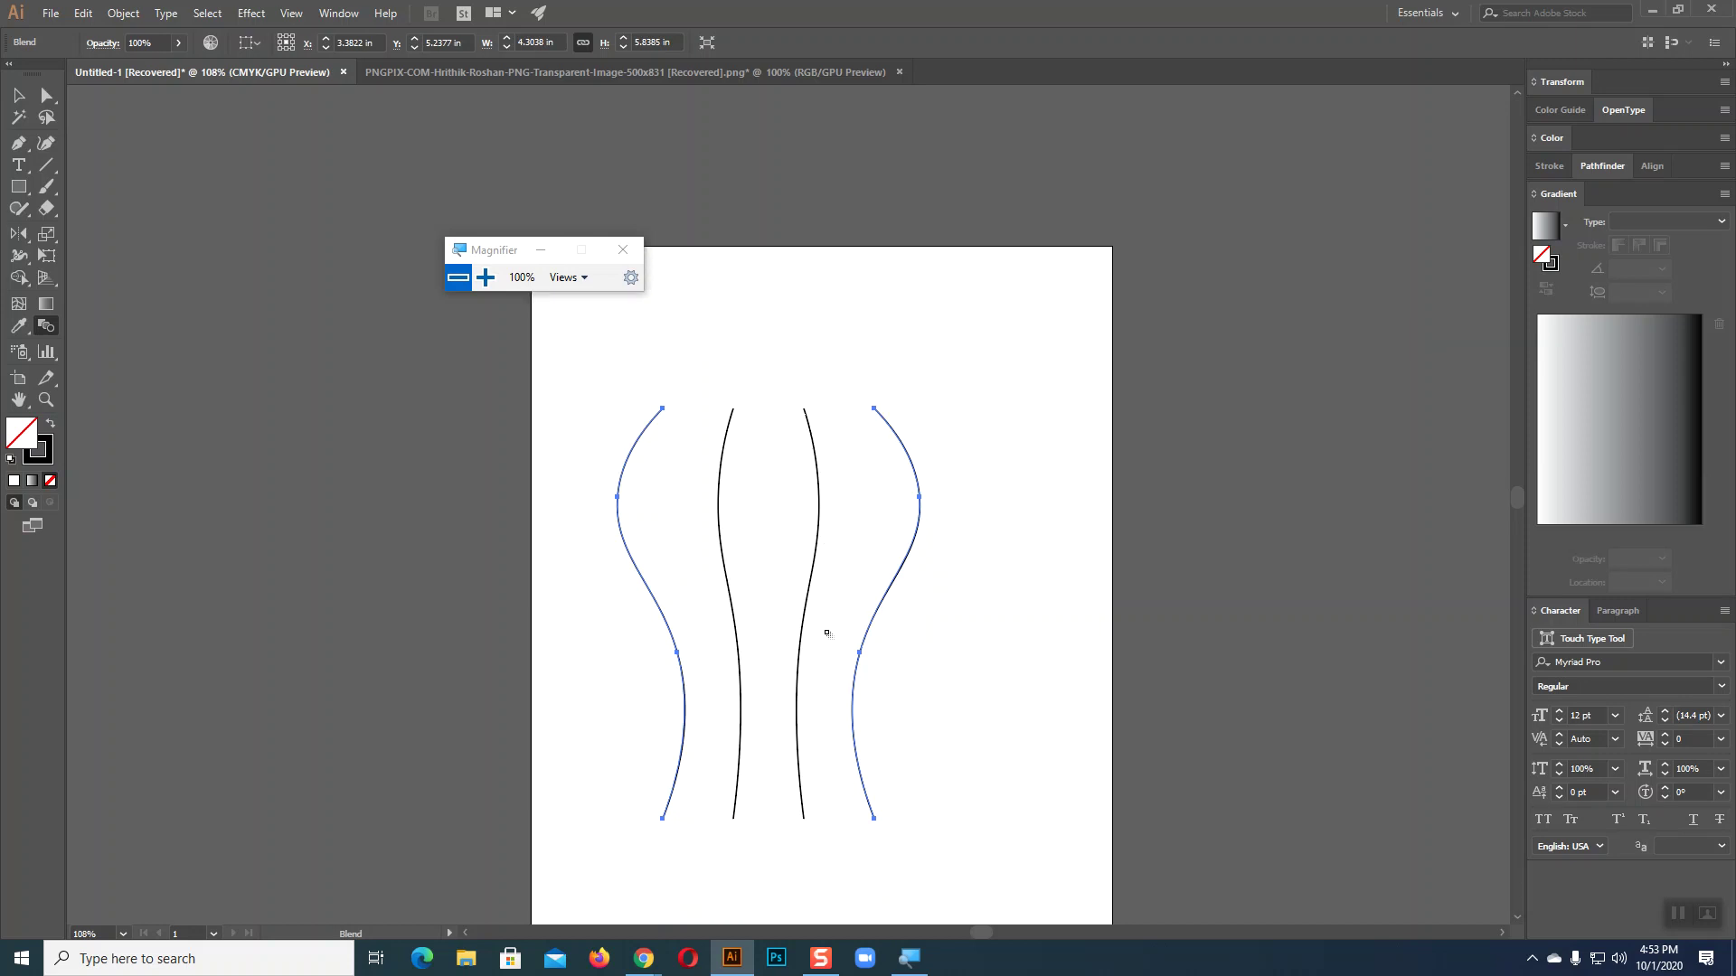
{"action": "left_click", "coordinate": [18, 95]}
{"action": "left_click", "coordinate": [753, 519]}
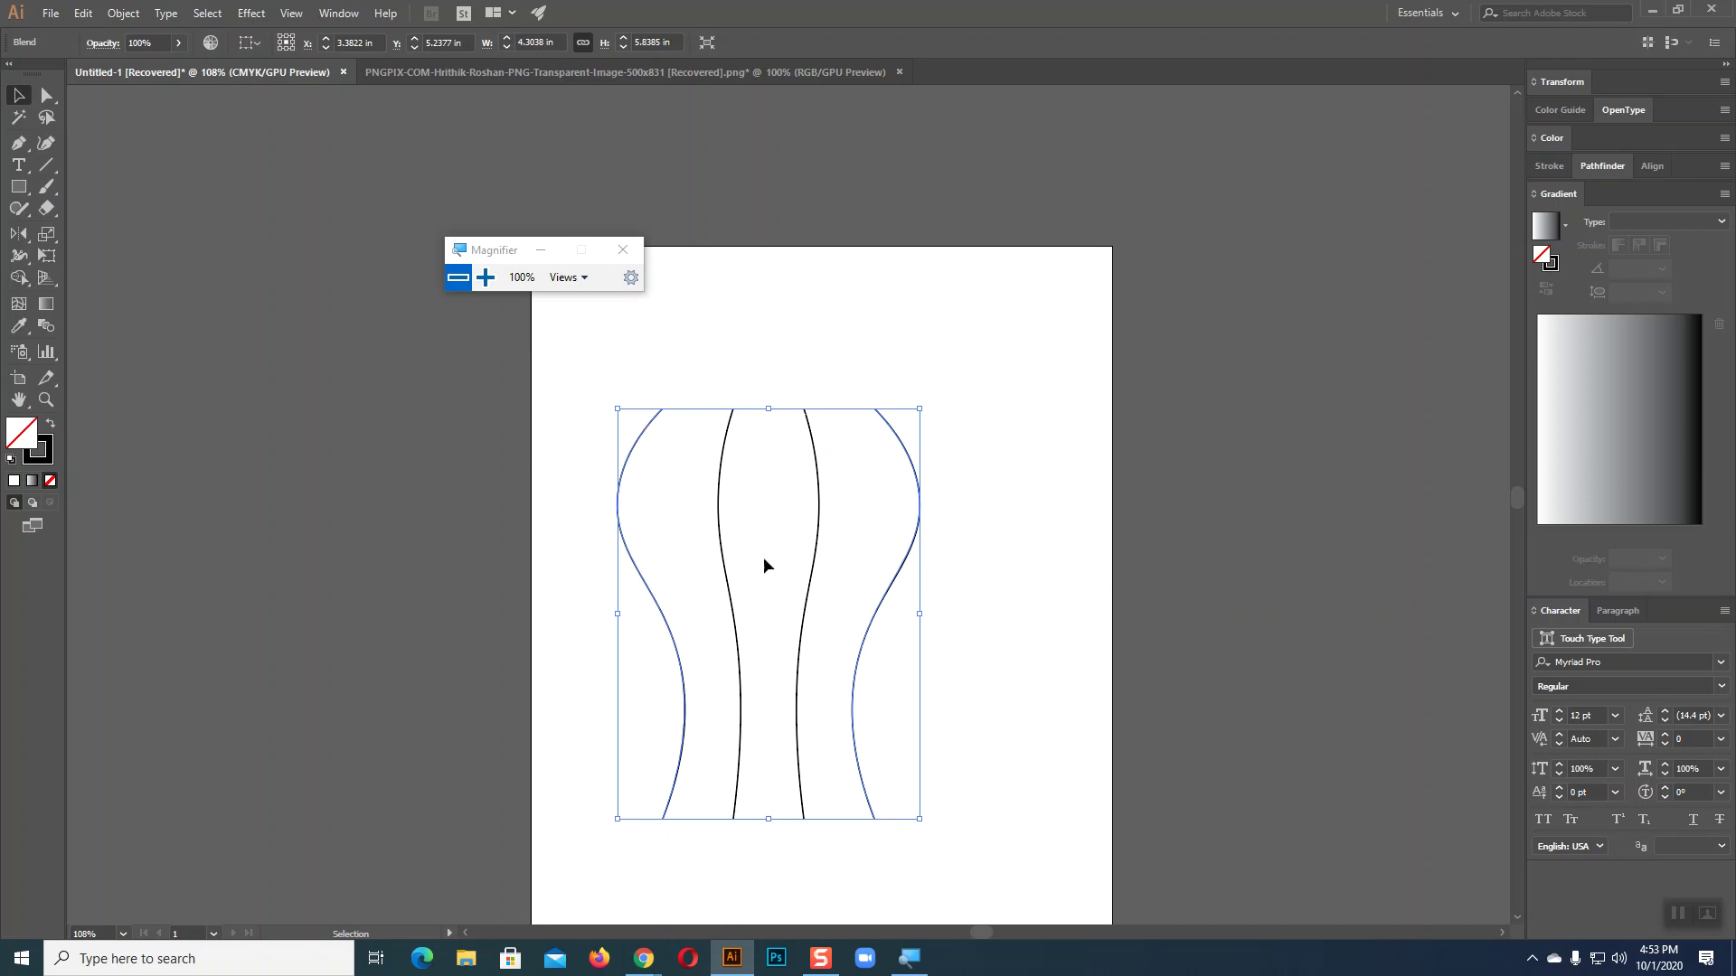
{"action": "left_click", "coordinate": [125, 13]}
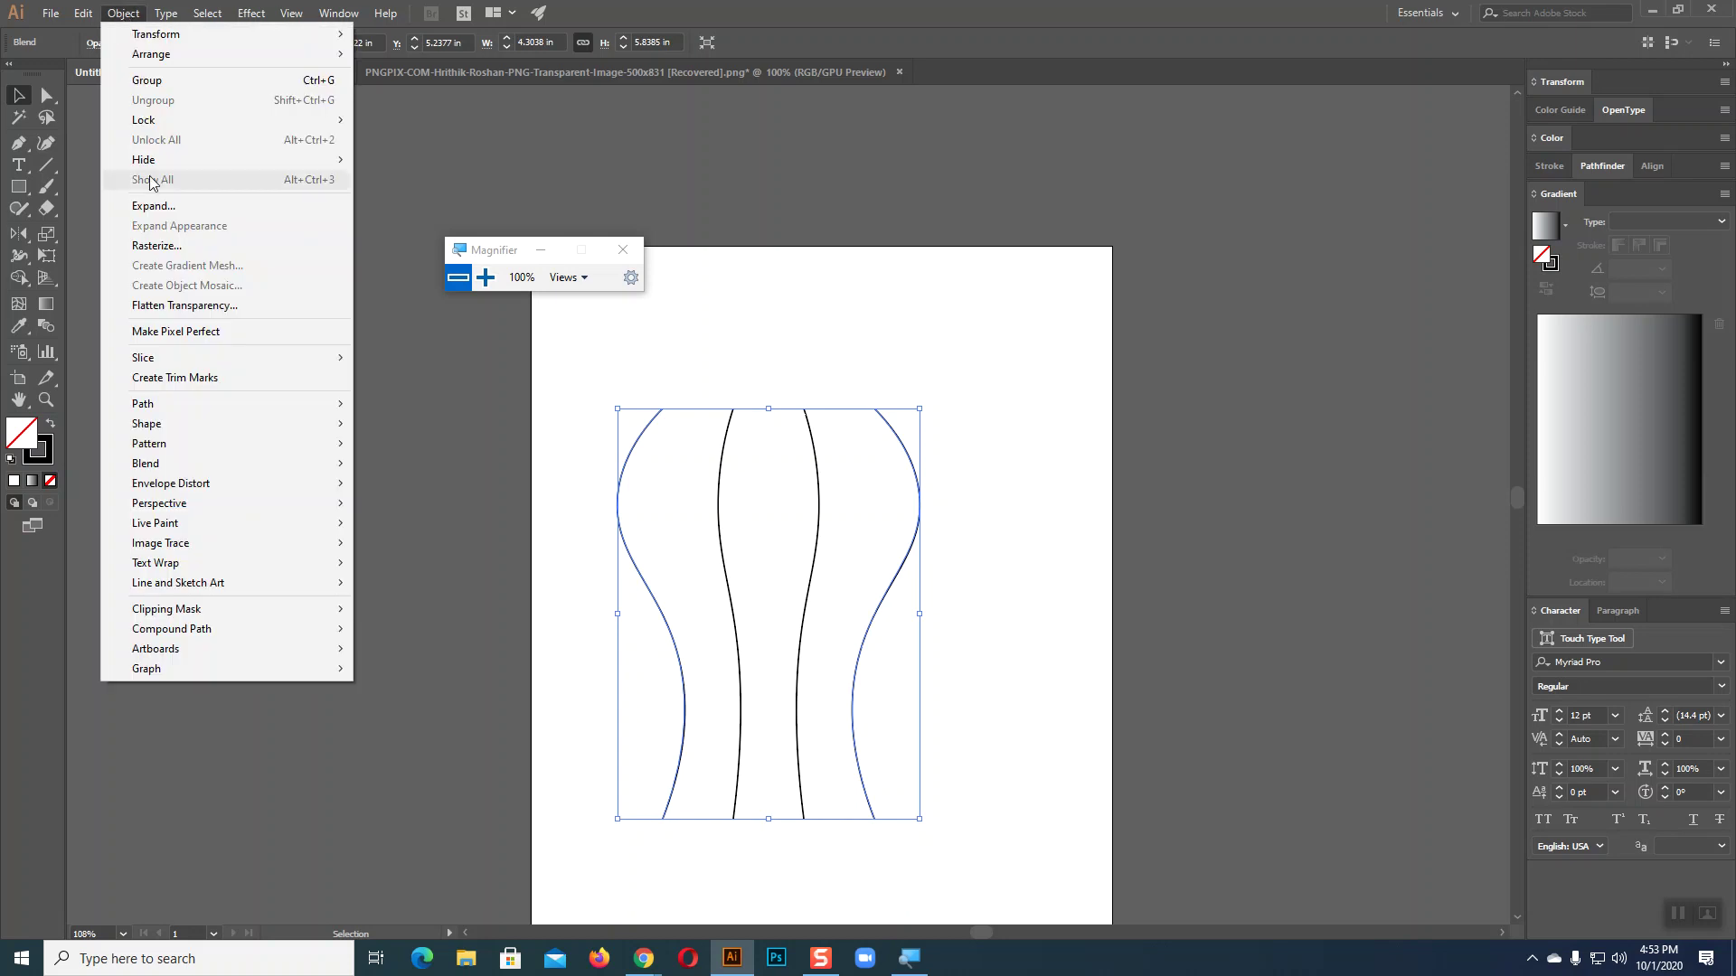
{"action": "mouse_move", "coordinate": [144, 463]}
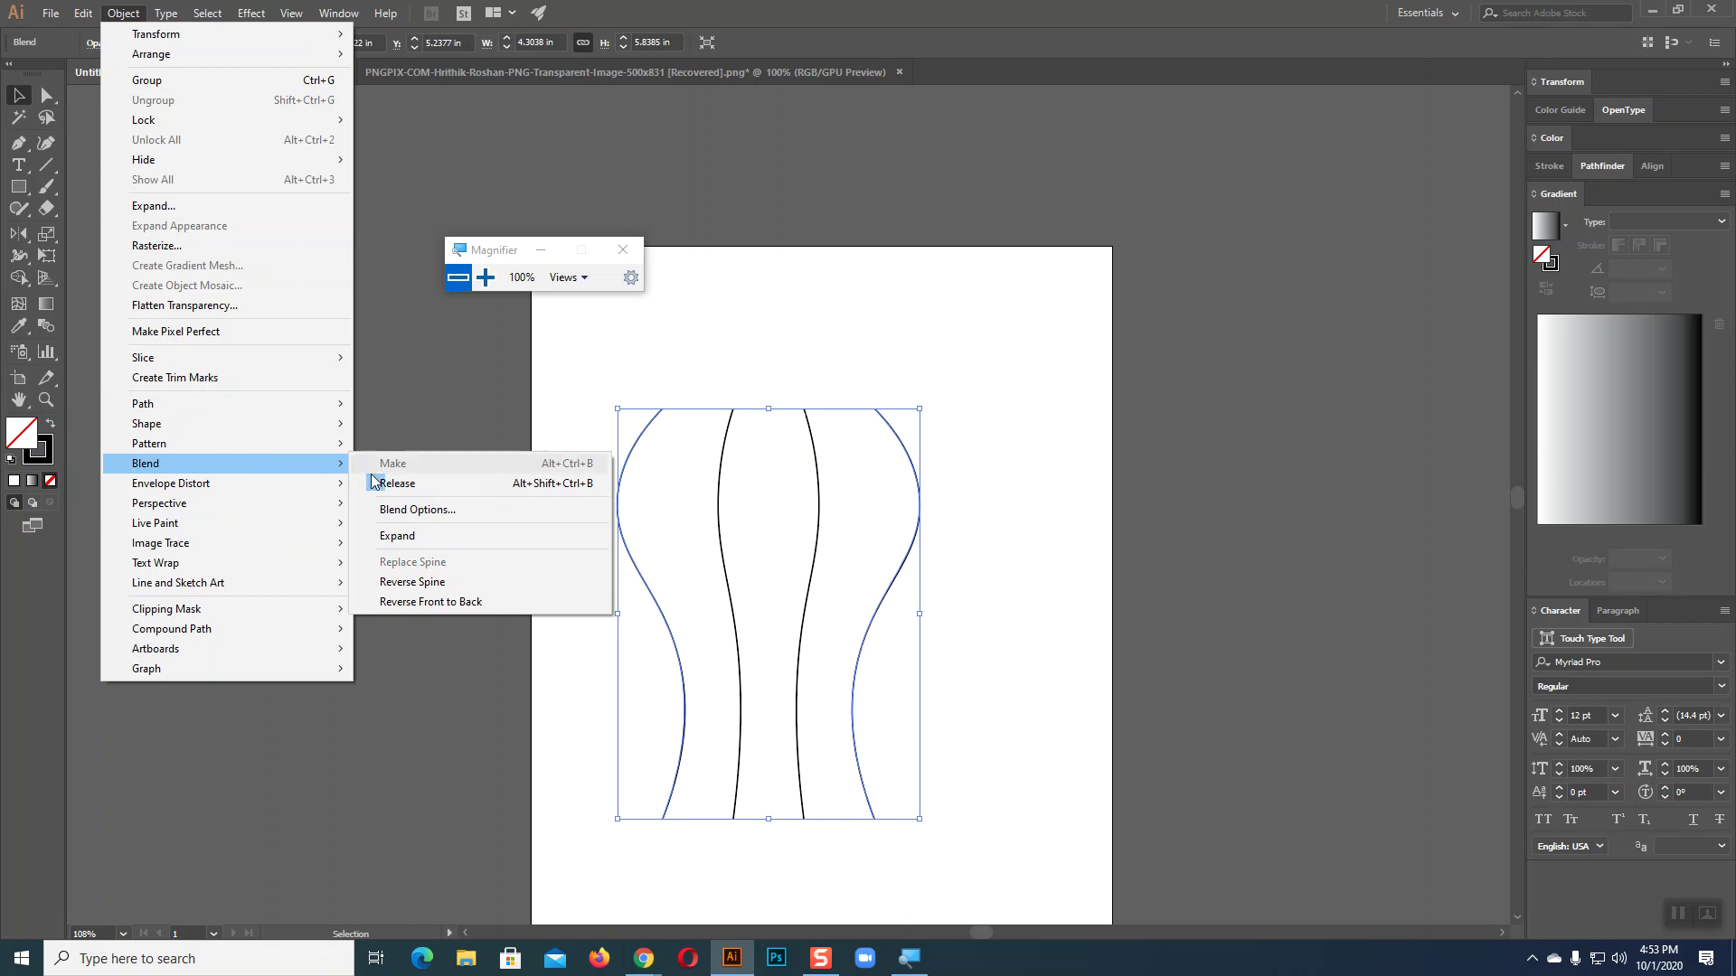
- Open Blend Options, close them unchanged, and reselect the blend
{"action": "left_click", "coordinate": [409, 510]}
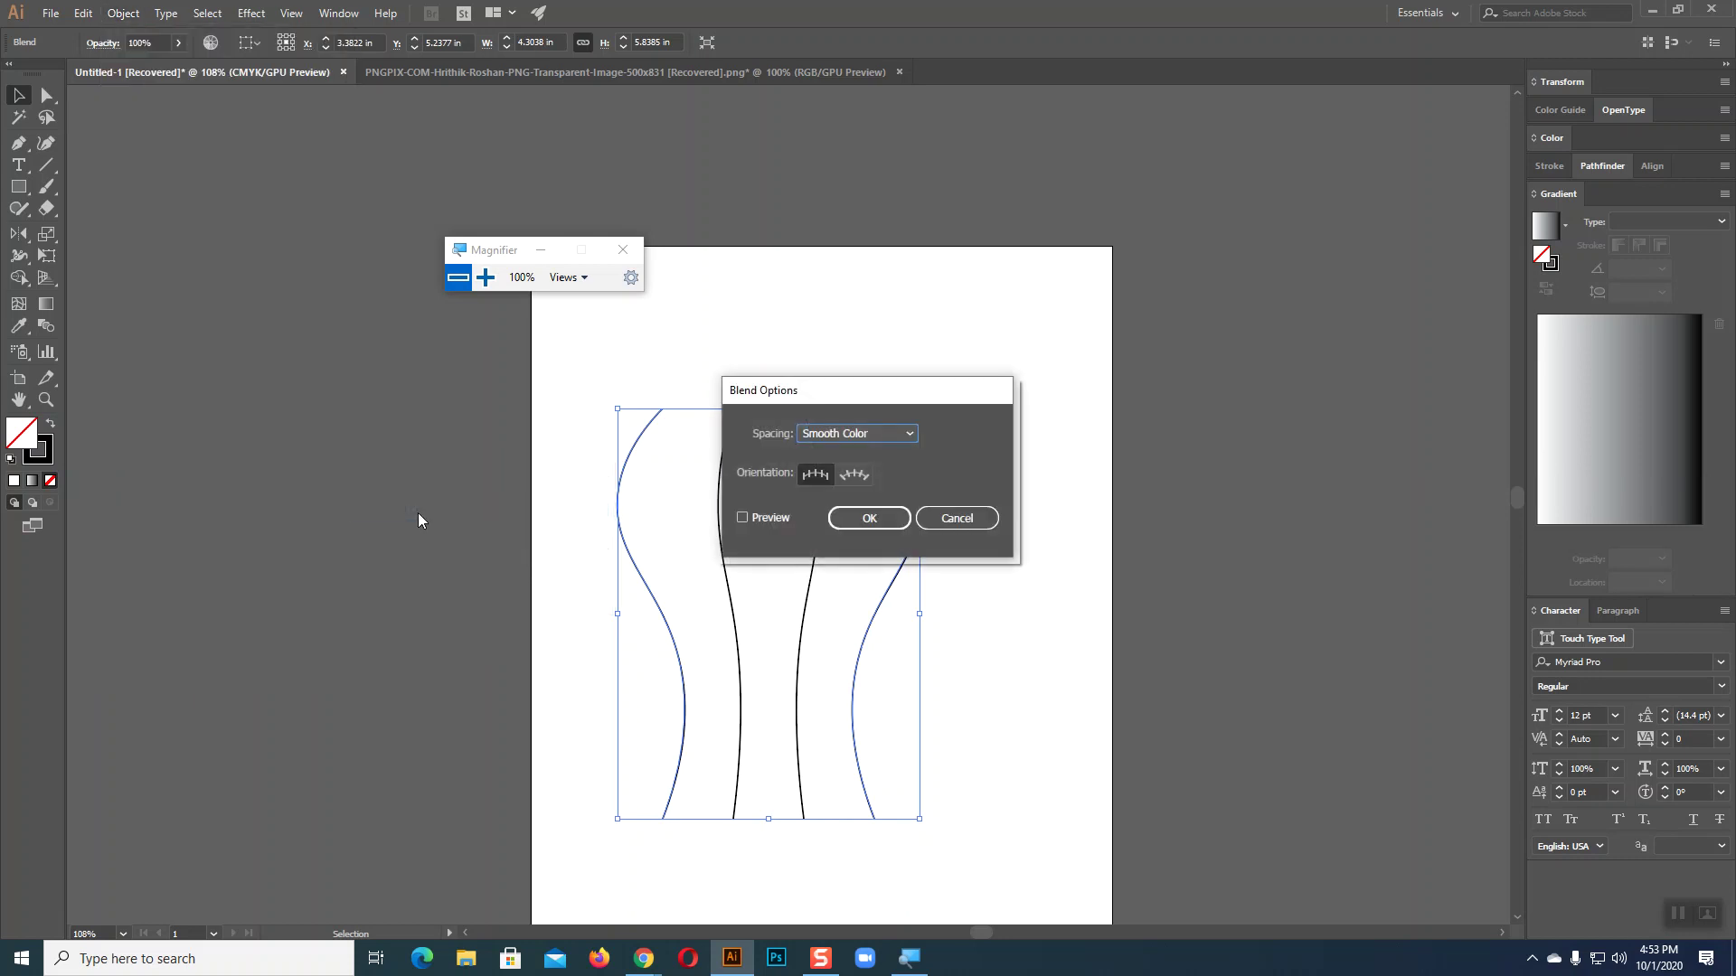
{"action": "left_click", "coordinate": [882, 433]}
{"action": "left_click", "coordinate": [956, 518]}
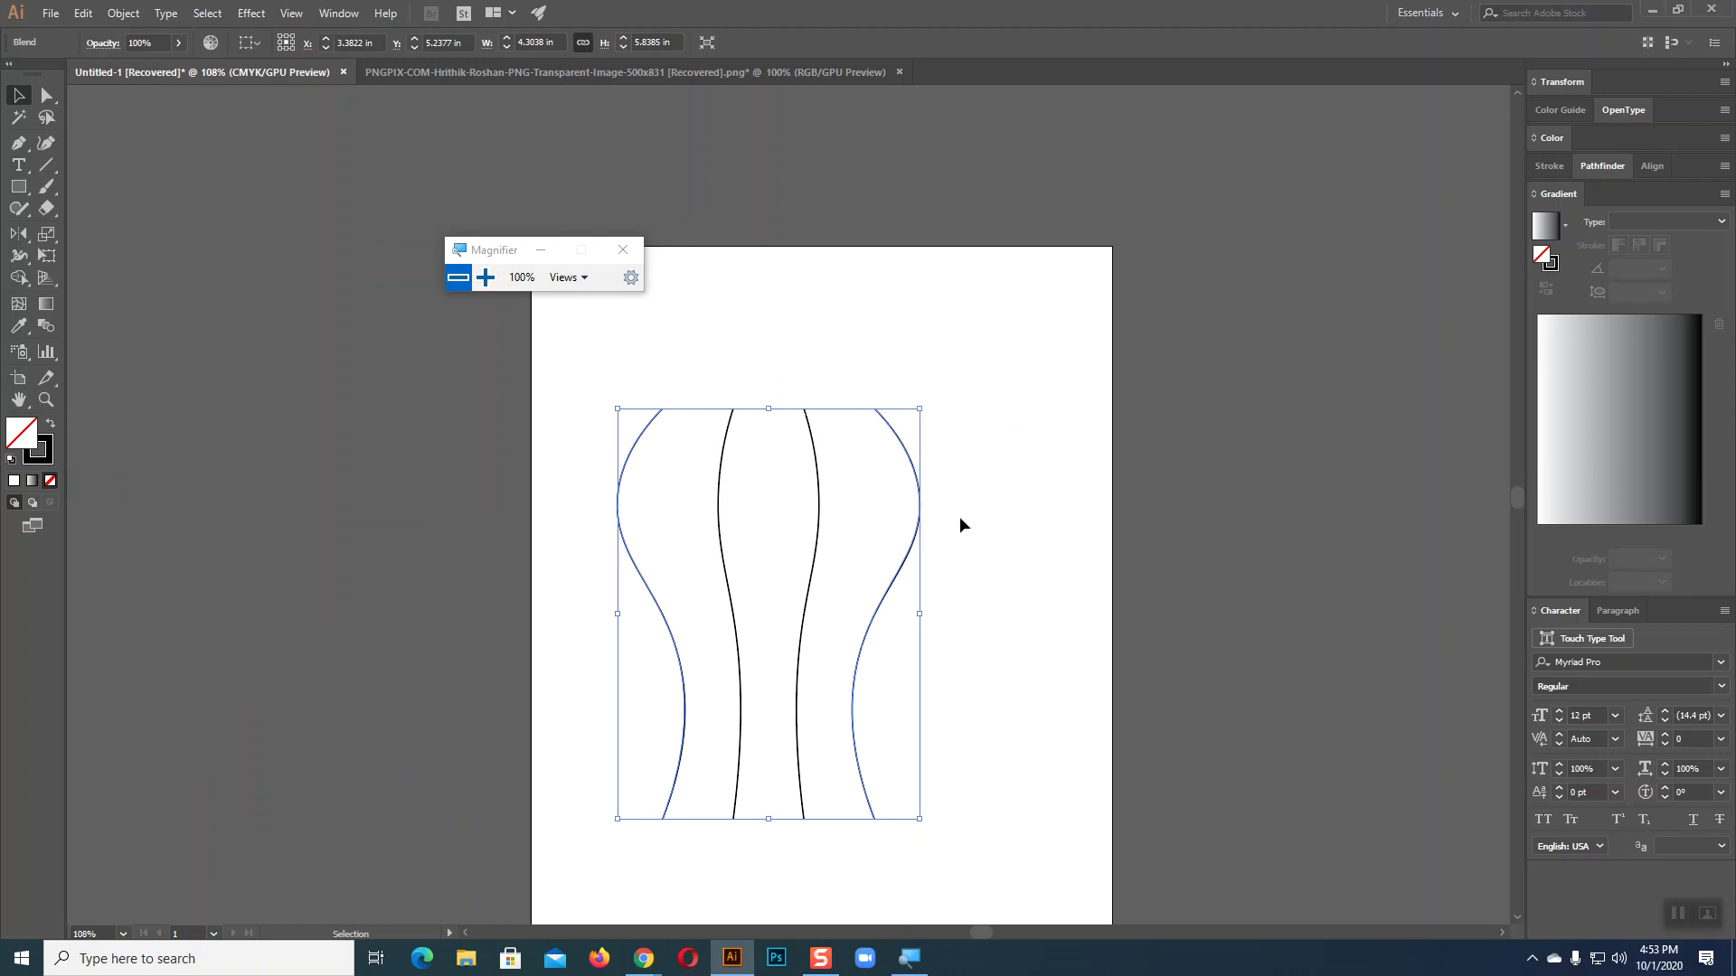
{"action": "left_click", "coordinate": [533, 421]}
{"action": "left_click", "coordinate": [625, 458]}
- Set the blend spacing to Specified Steps with 50 and preview it
{"action": "left_click", "coordinate": [116, 11]}
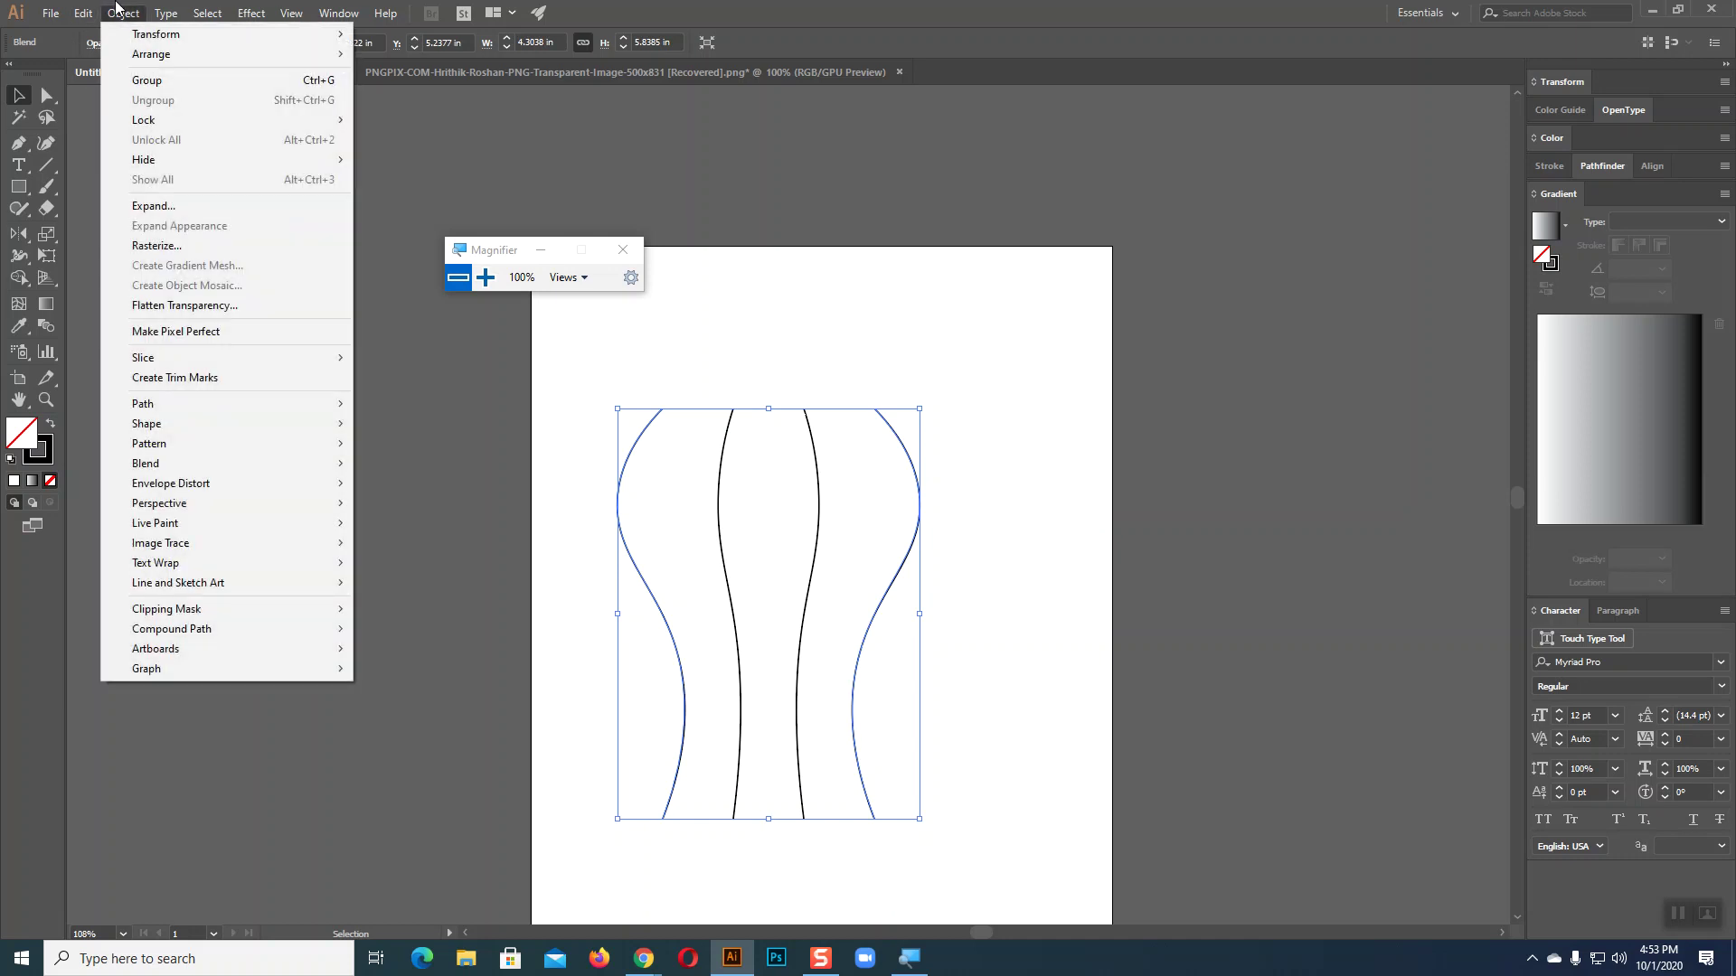
{"action": "mouse_move", "coordinate": [145, 464]}
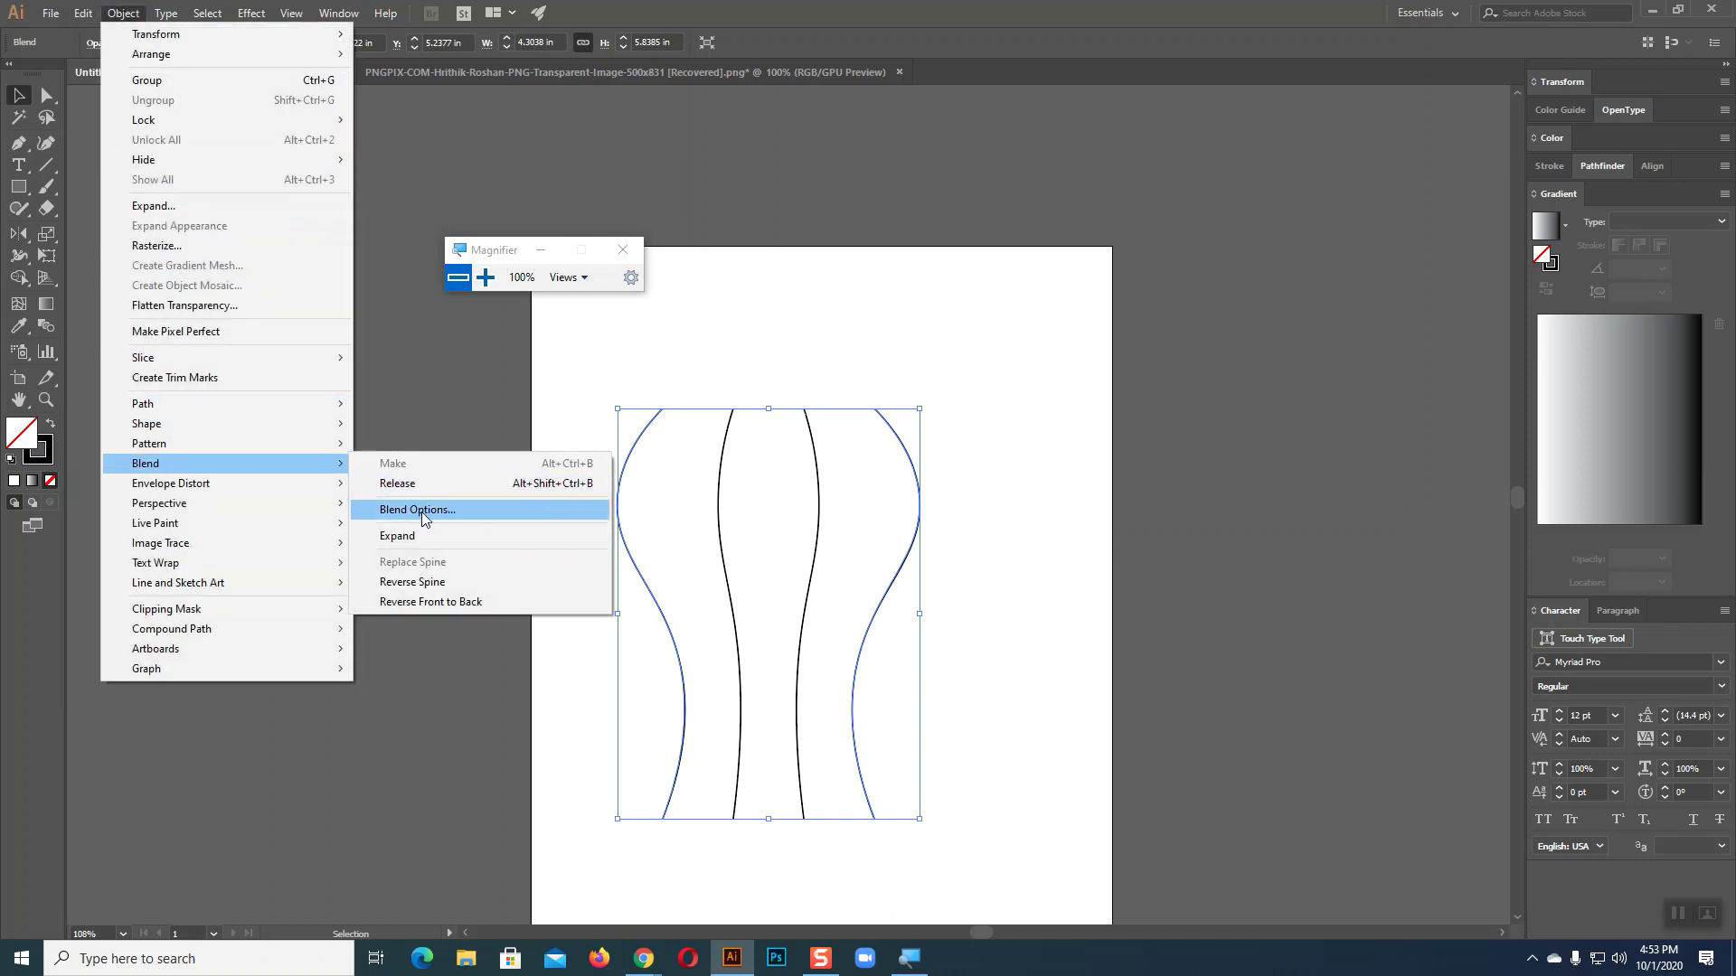
{"action": "left_click", "coordinate": [423, 512]}
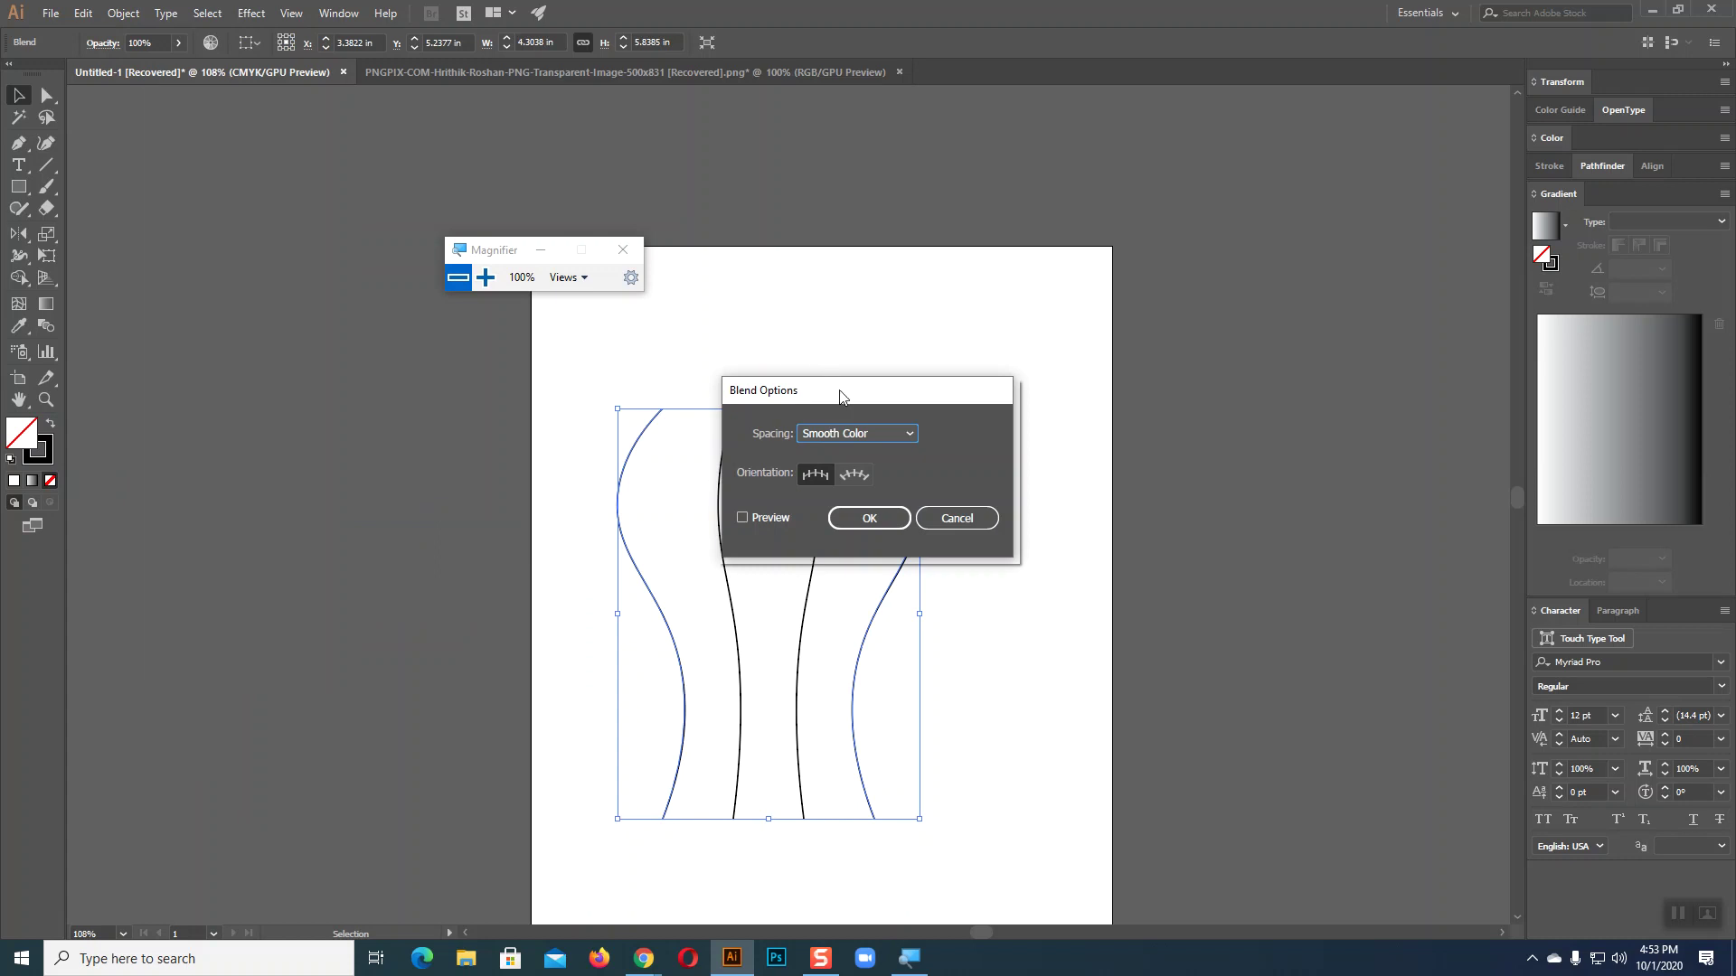
{"action": "left_click_drag", "start_coordinate": [849, 400], "coordinate": [970, 165]}
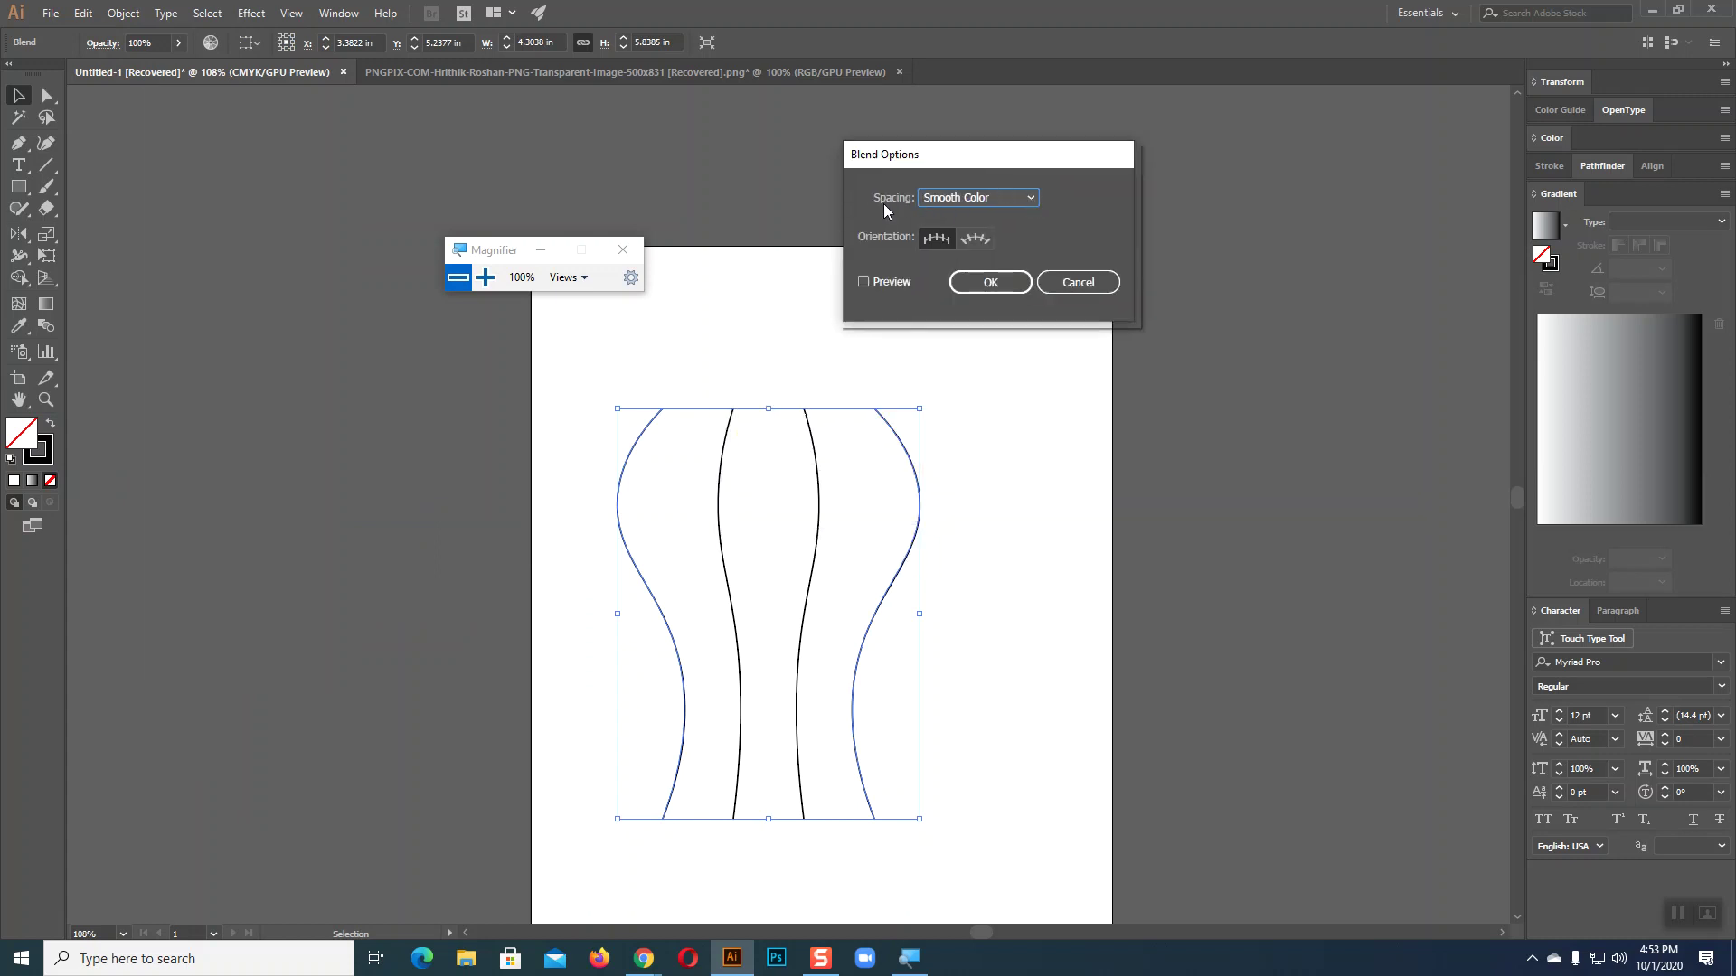
{"action": "left_click", "coordinate": [1034, 198]}
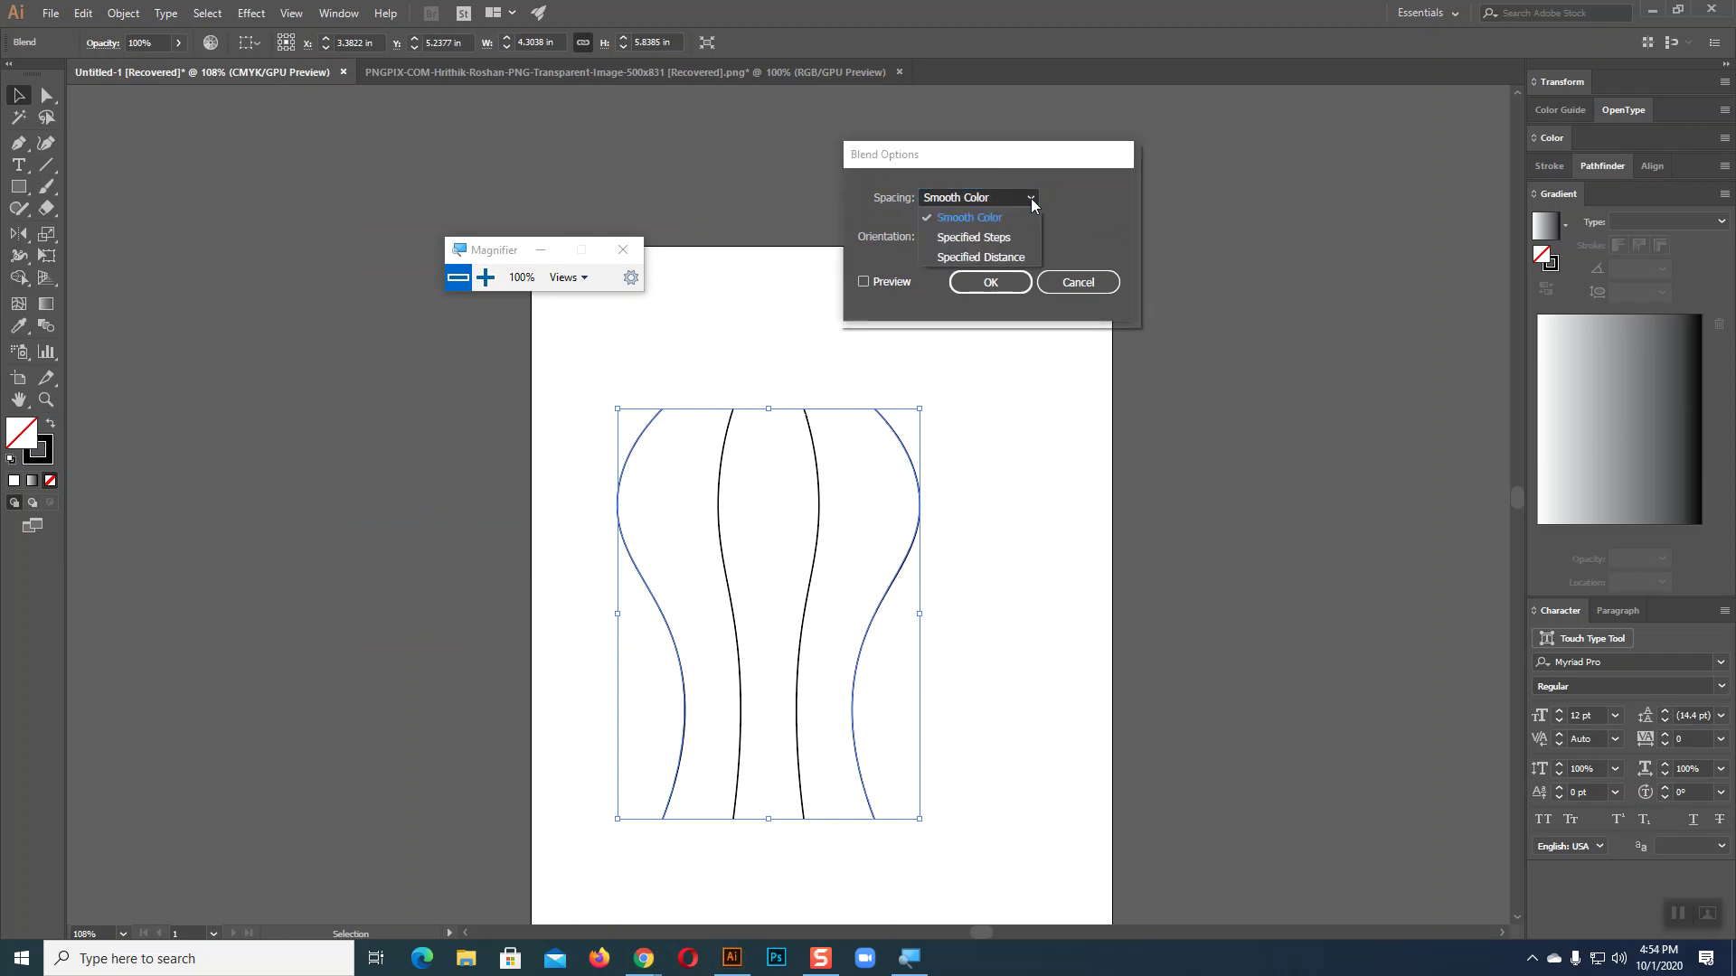
{"action": "left_click", "coordinate": [1002, 241]}
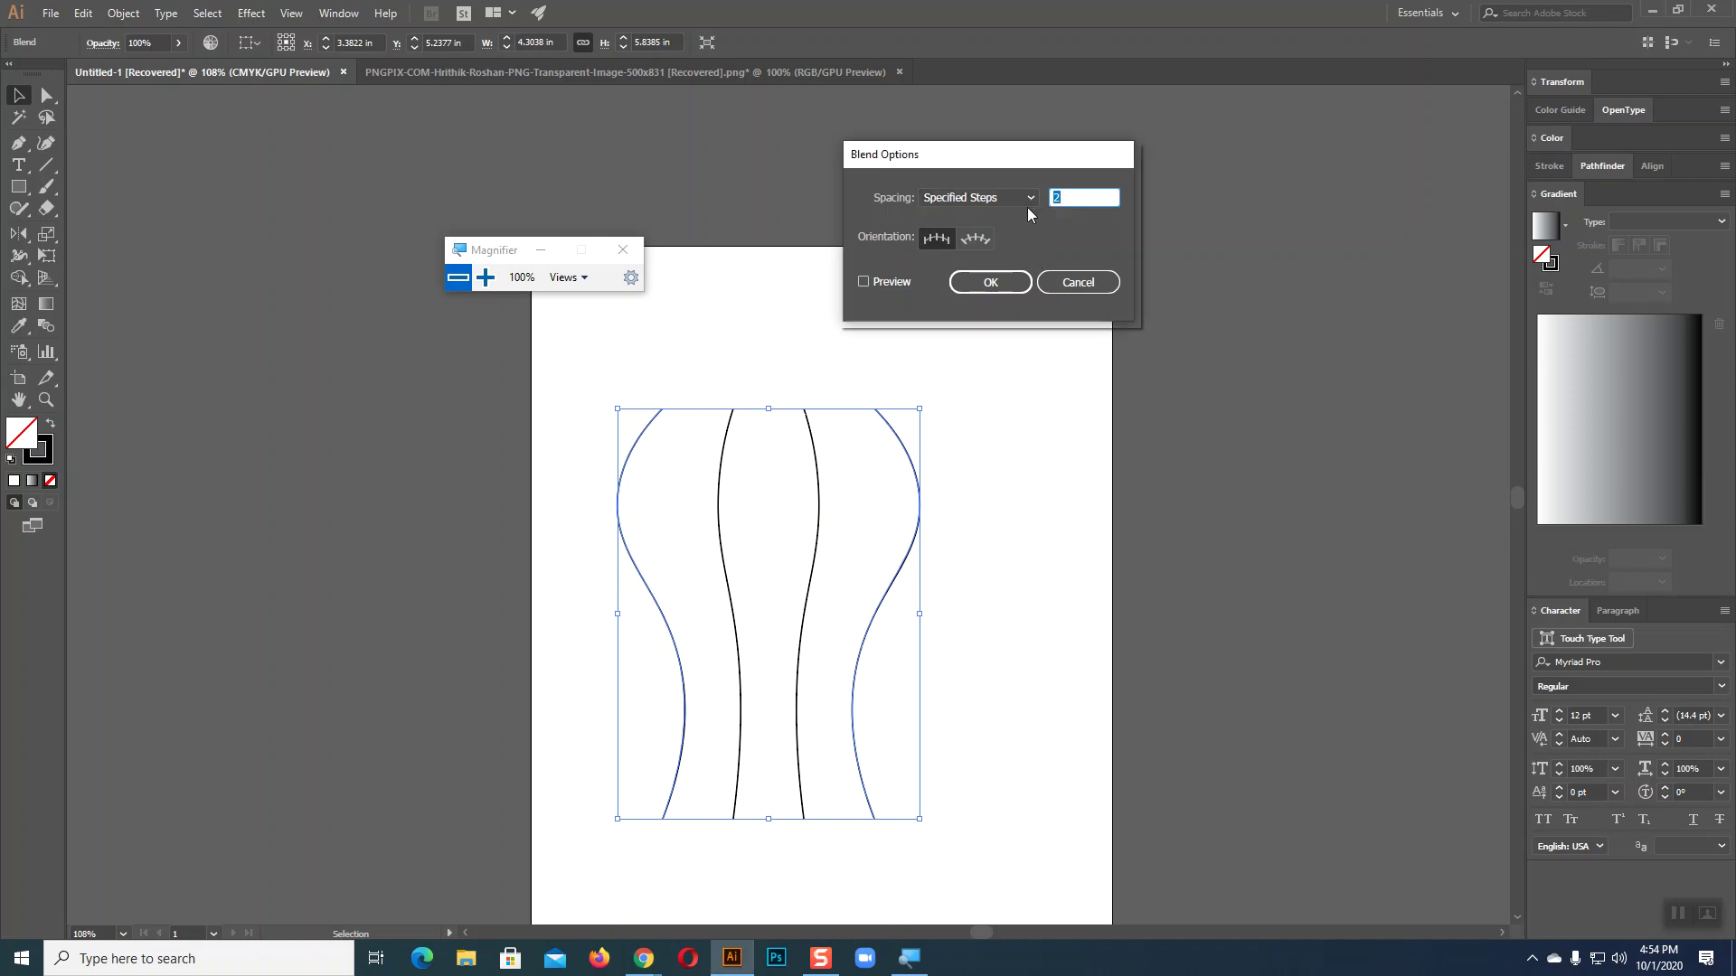
{"action": "type", "text": "50"}
{"action": "left_click", "coordinate": [866, 281]}
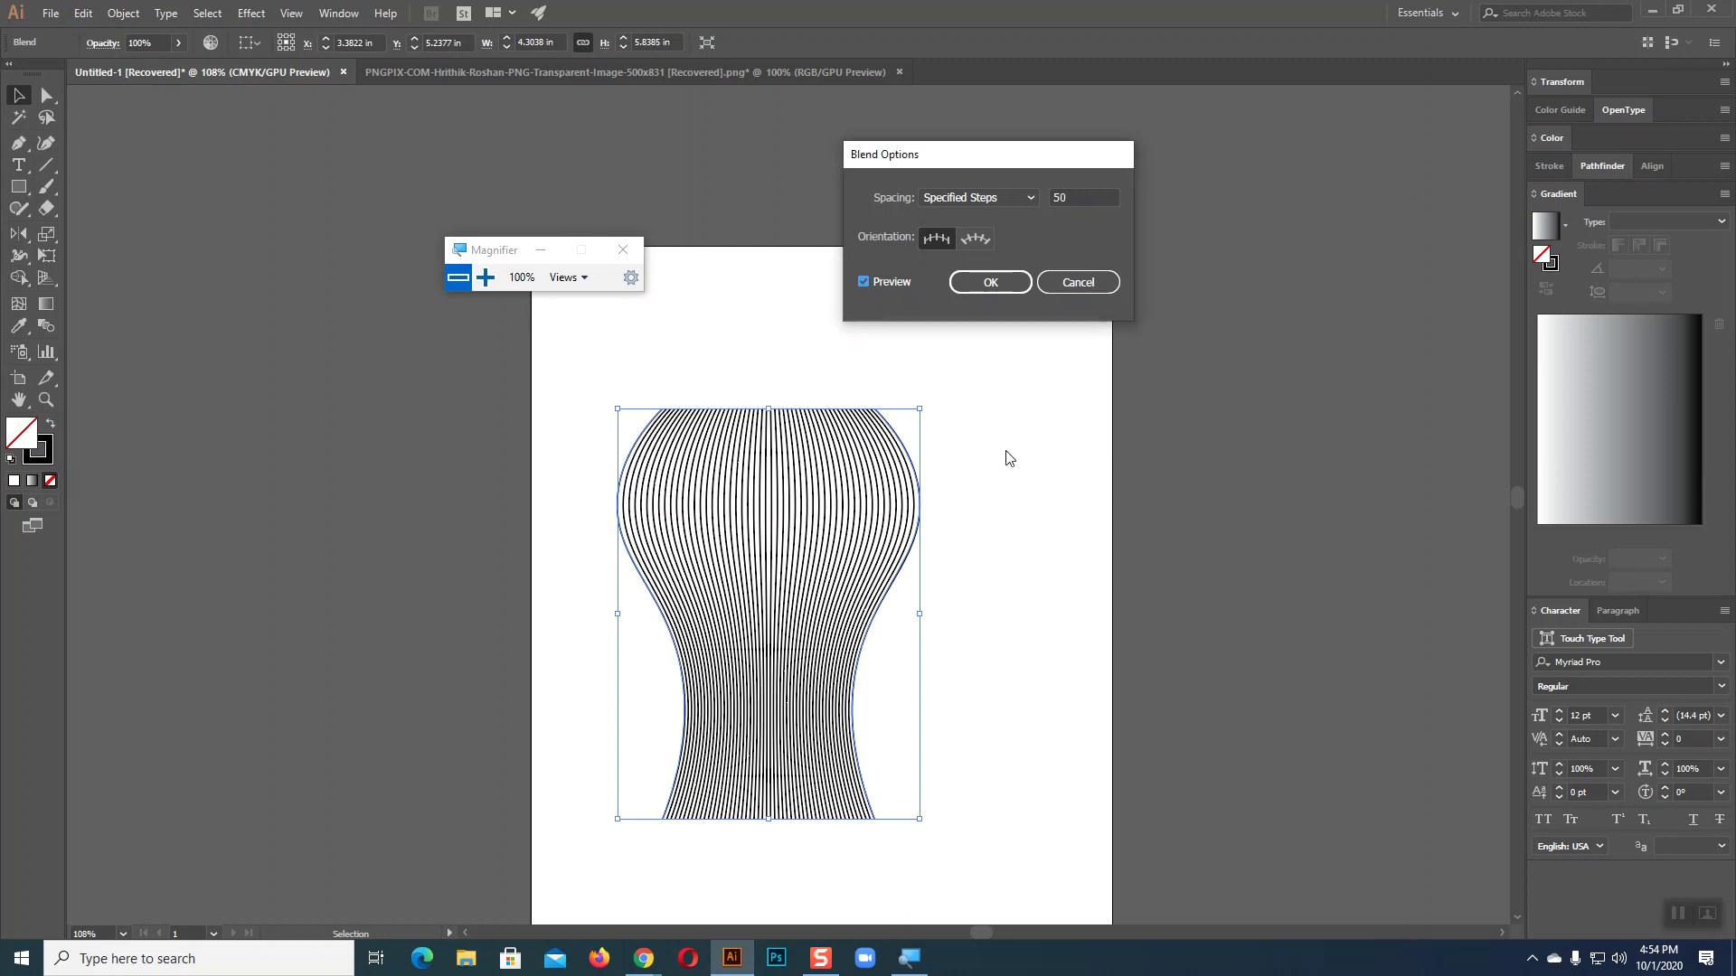
- Change the step count to 100 and preview the denser blend
{"action": "left_click", "coordinate": [1075, 199]}
{"action": "type", "text": "0"}
{"action": "key", "text": "BackSpace"}
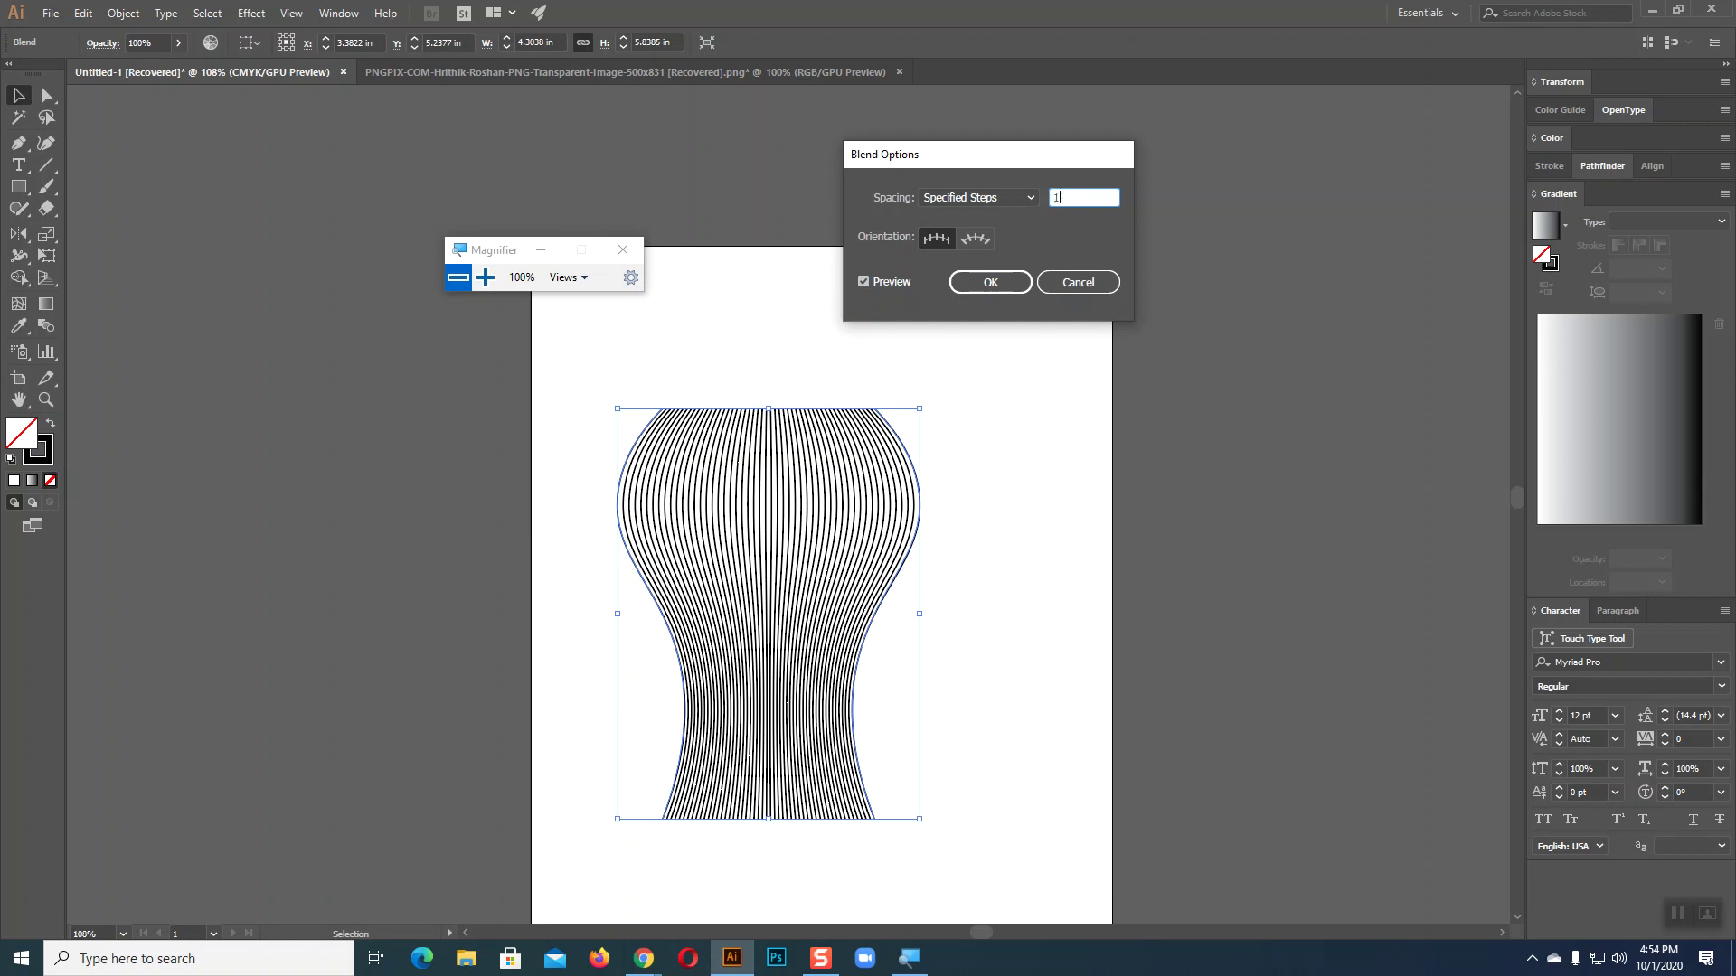
{"action": "type", "text": "00"}
{"action": "left_click", "coordinate": [864, 281]}
{"action": "left_click", "coordinate": [865, 282]}
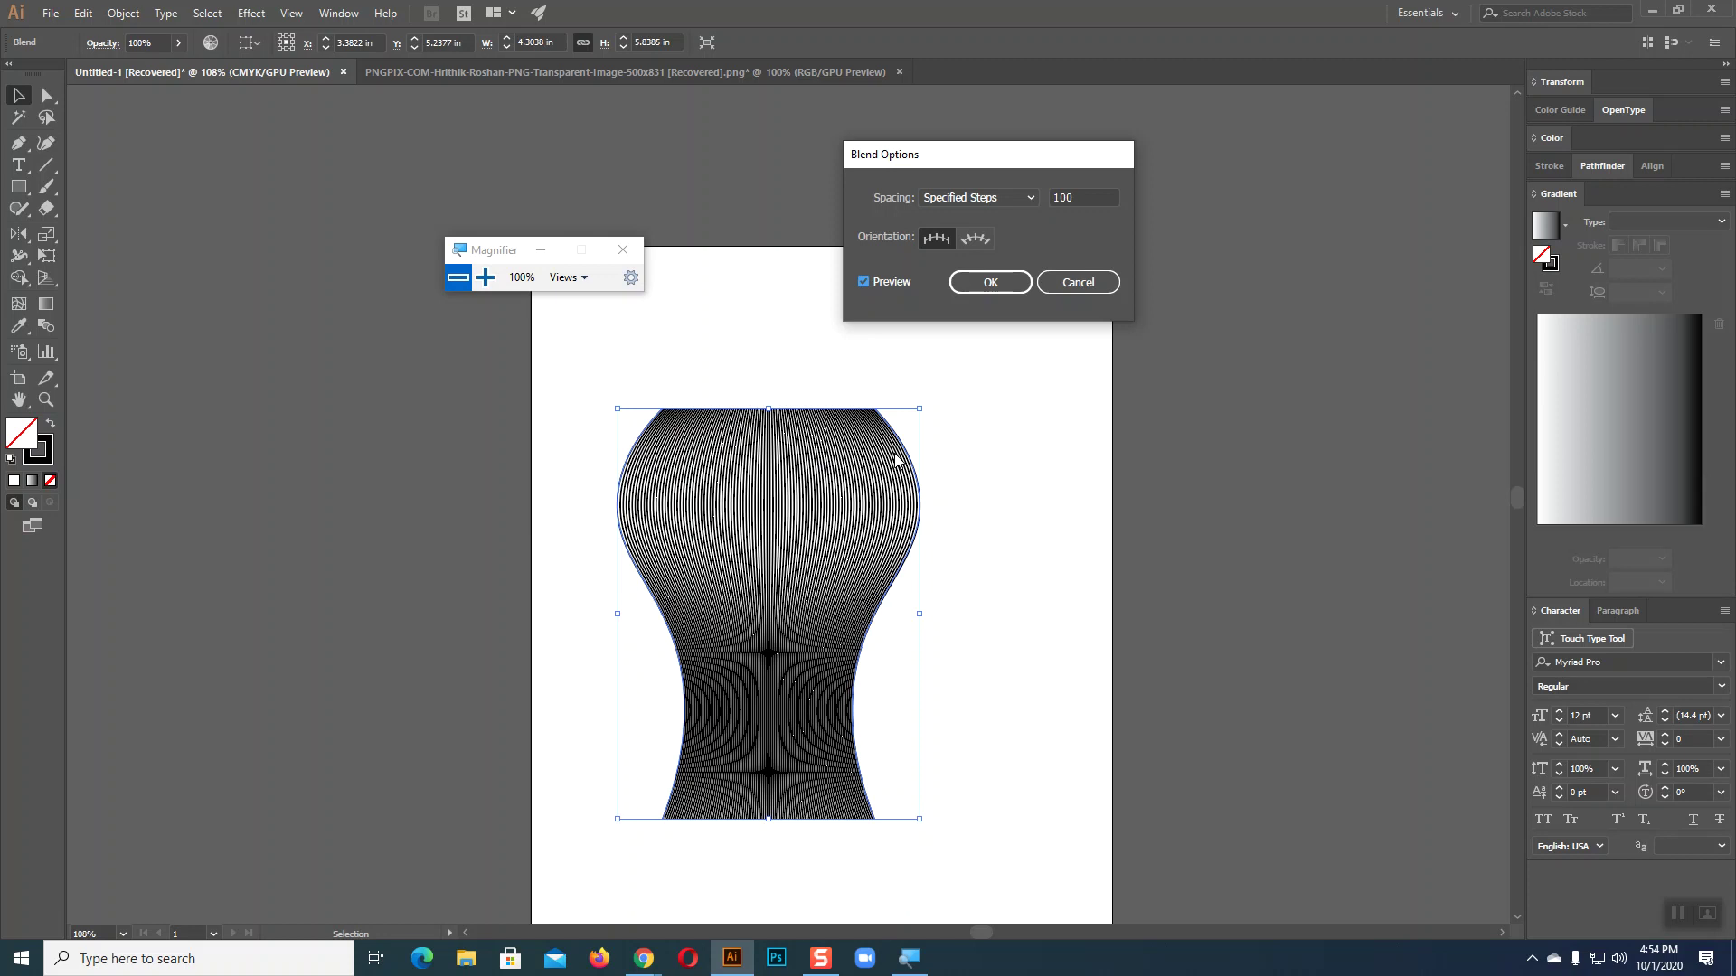
- Settle on 40 specified steps and confirm the blend options
{"action": "double_click", "coordinate": [1061, 197]}
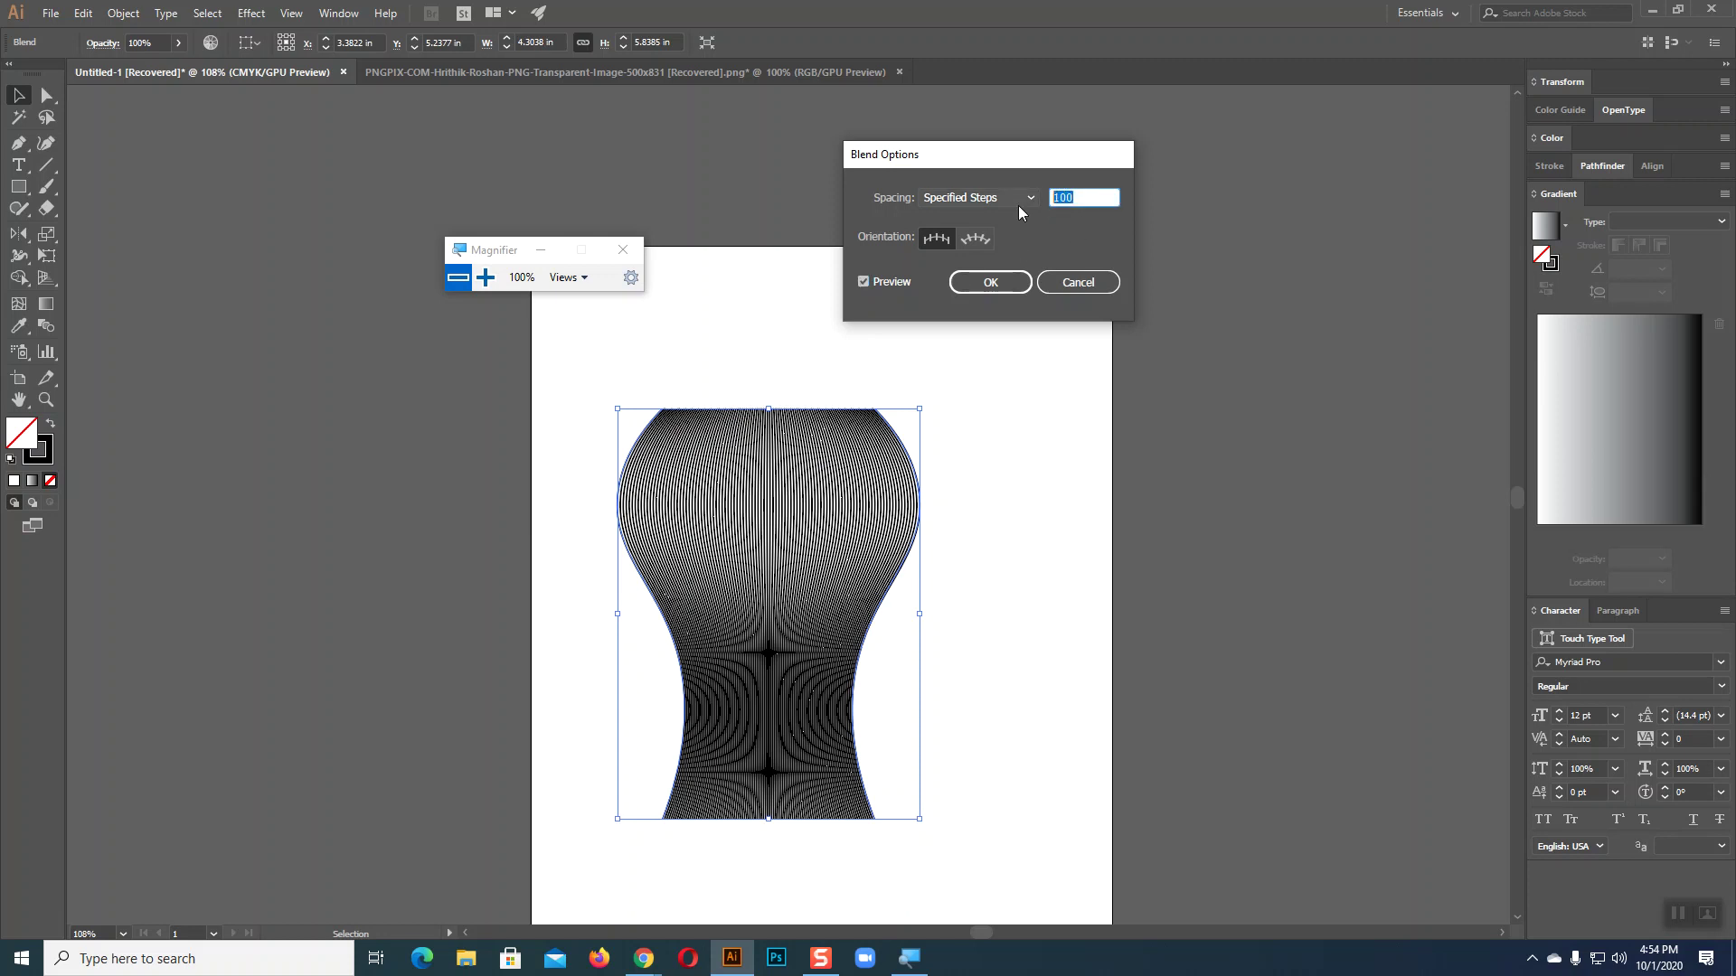
{"action": "type", "text": "40"}
{"action": "left_click", "coordinate": [864, 282]}
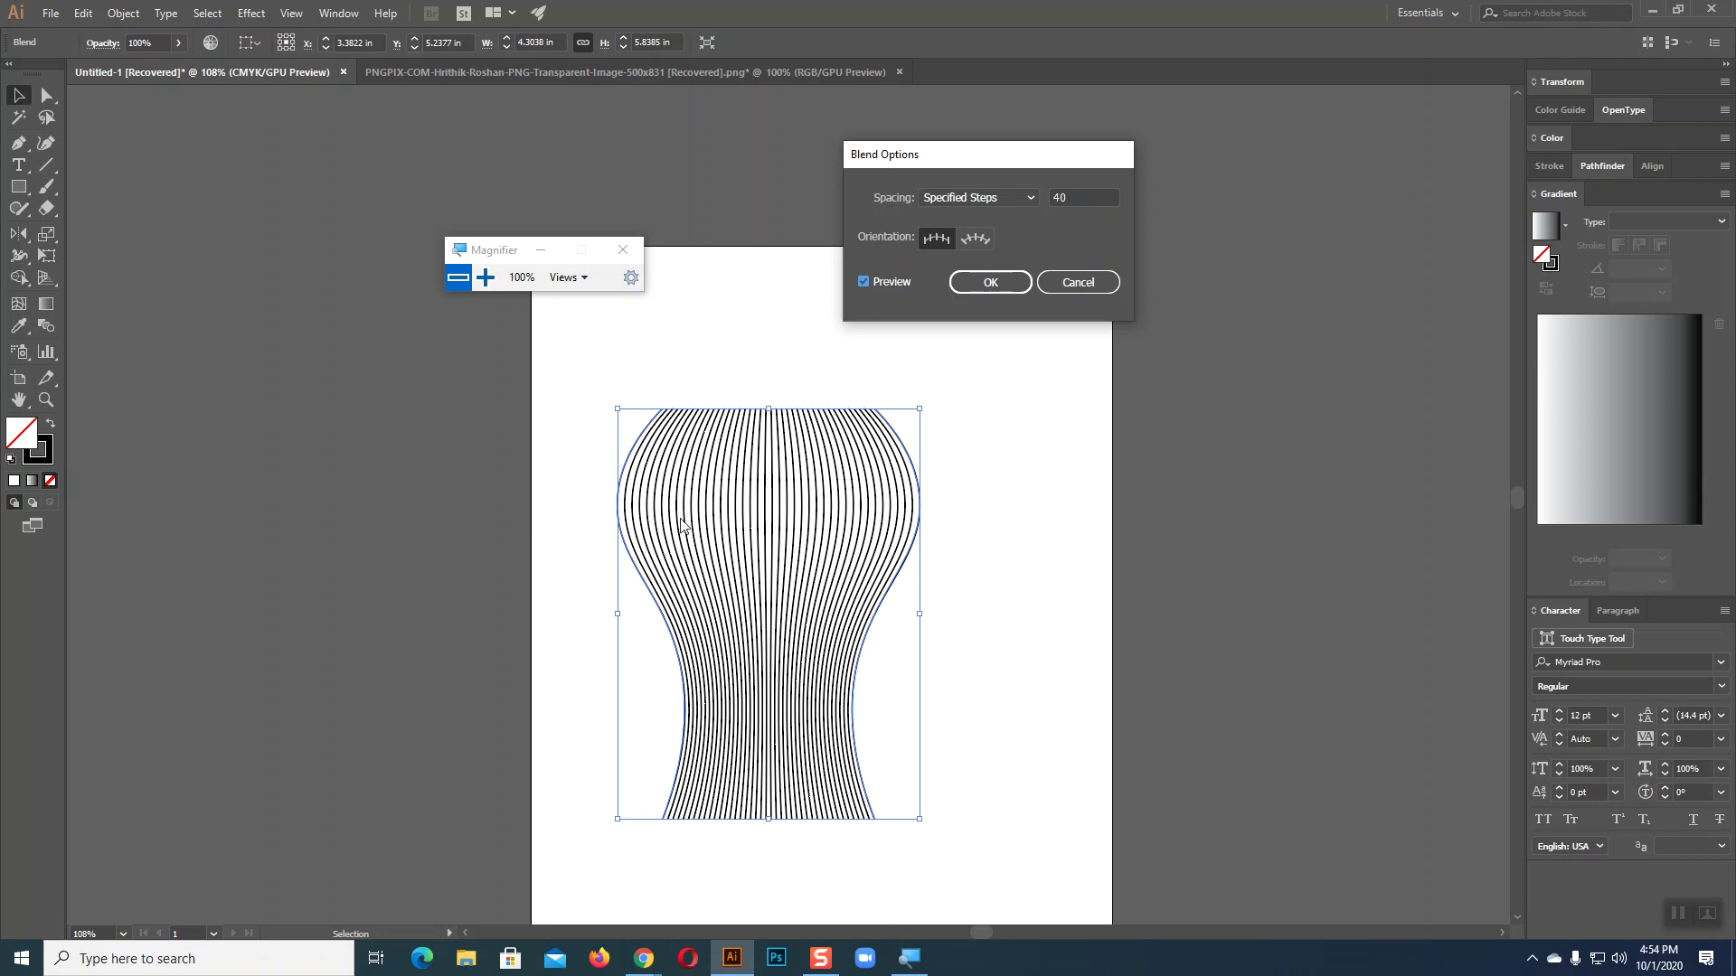
{"action": "left_click", "coordinate": [1004, 280]}
{"action": "left_click", "coordinate": [1005, 426]}
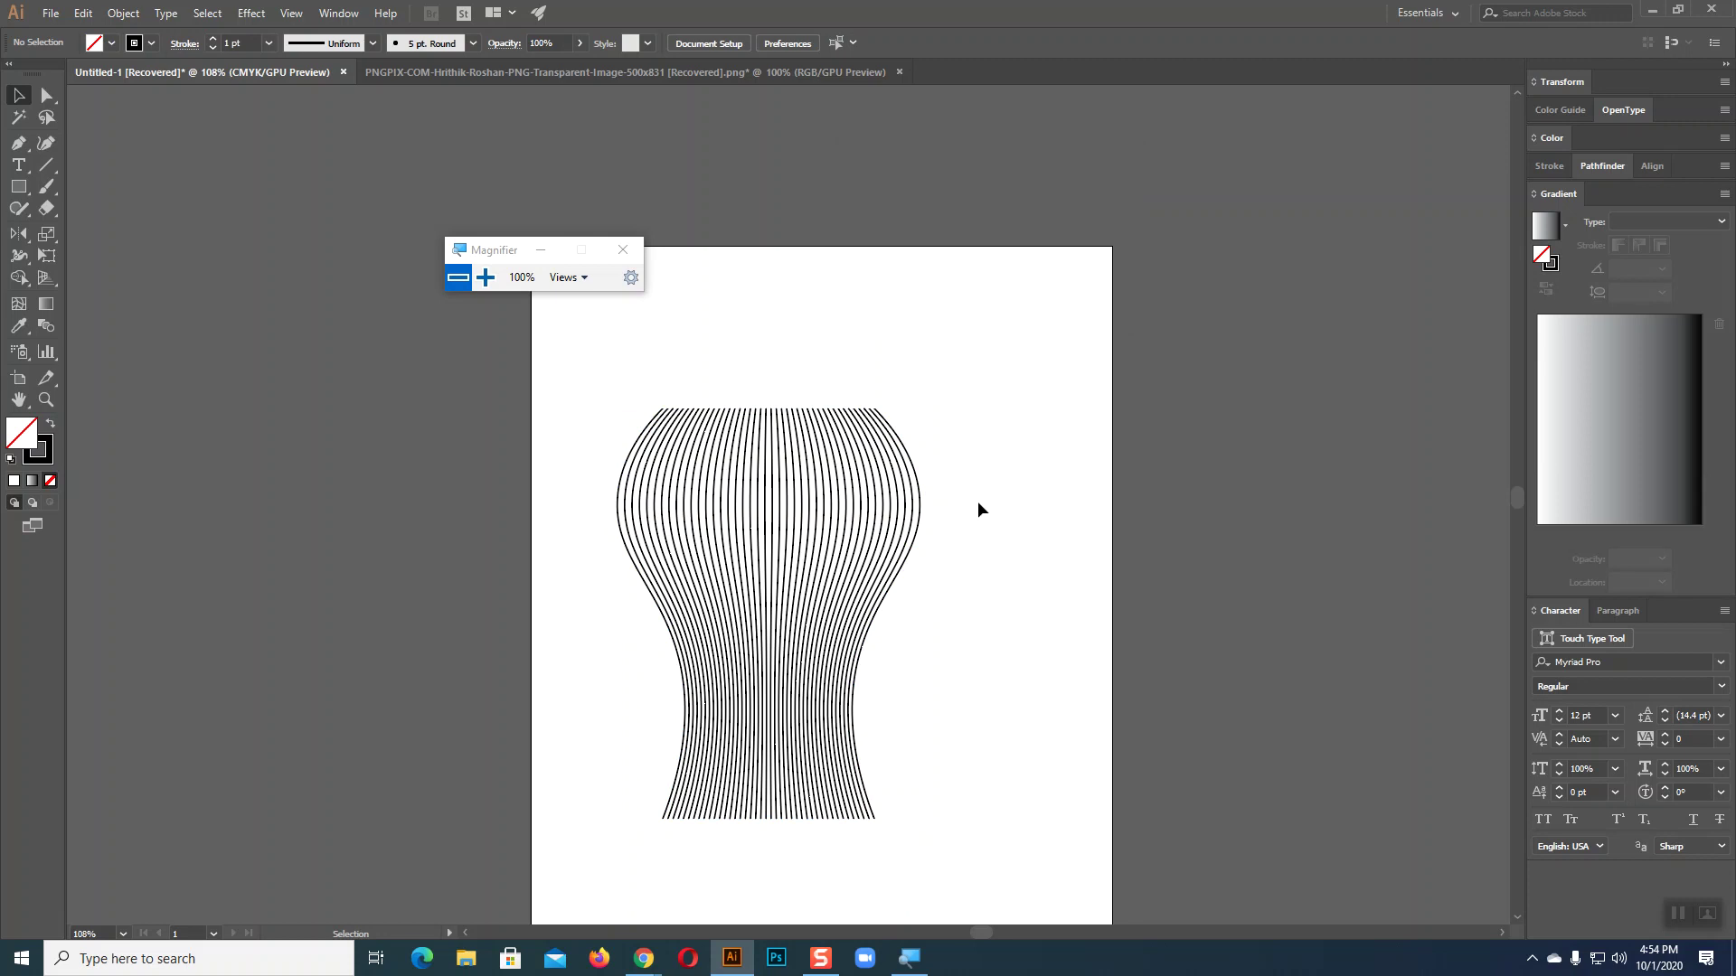
- Zoom in on the blend and colour its rightmost line pink
{"action": "key", "text": "ctrl+plus"}
{"action": "key", "text": "ctrl+plus"}
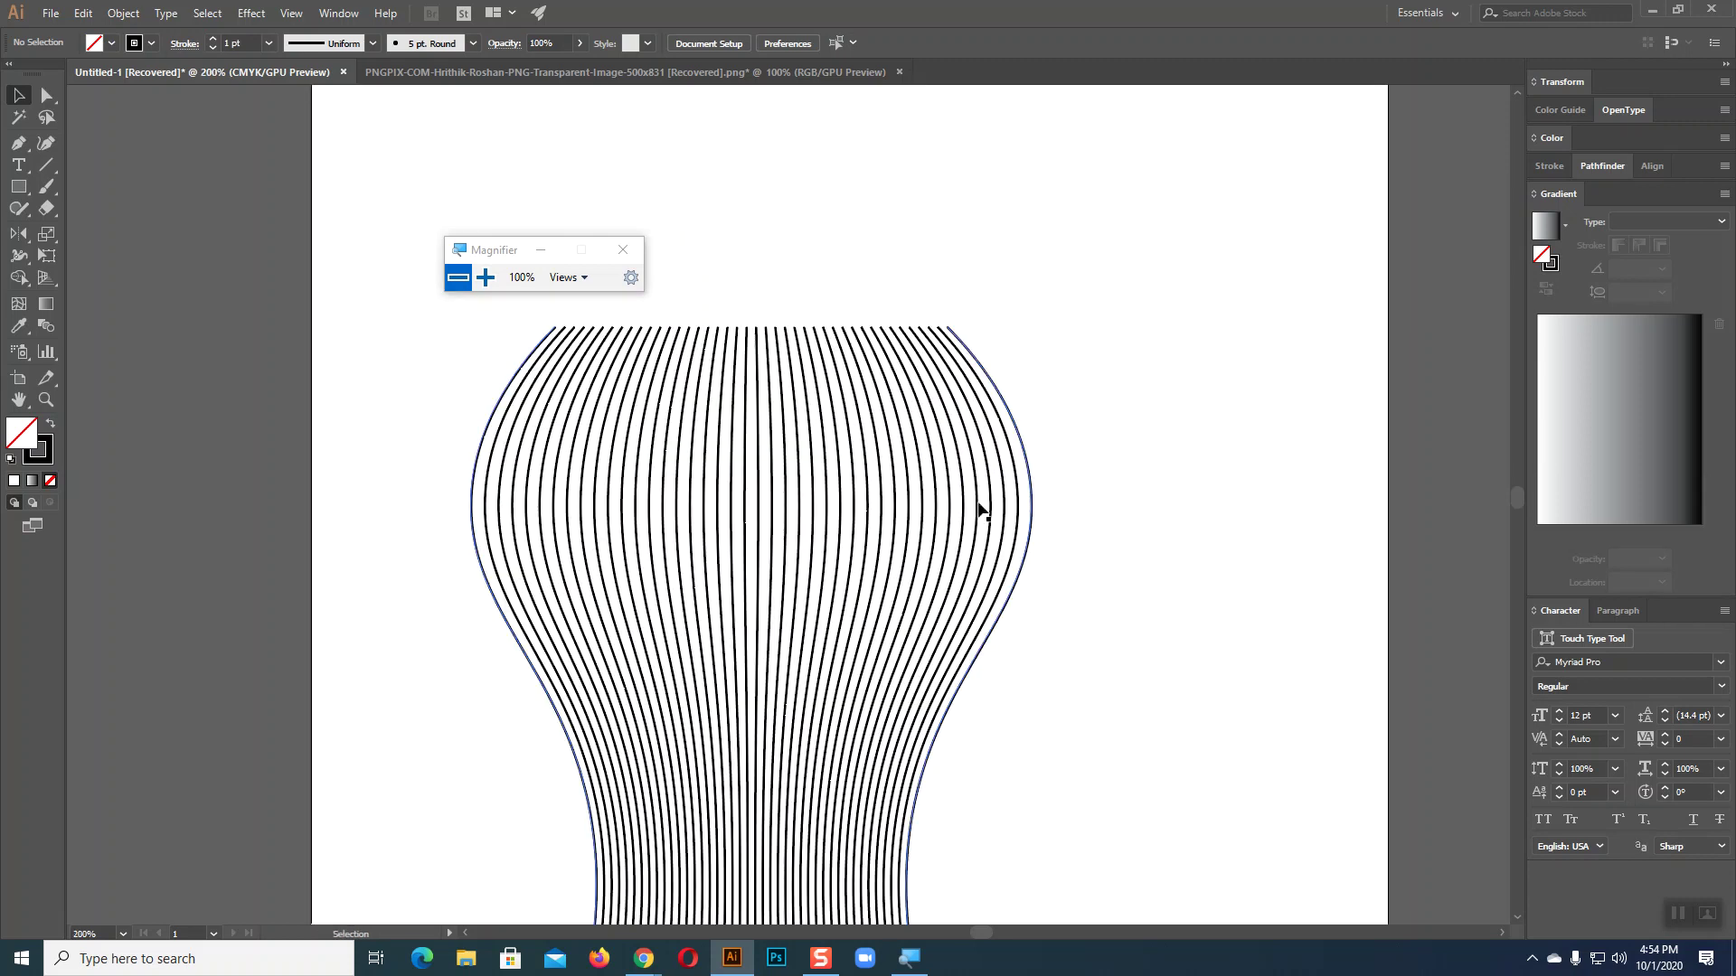
{"action": "scroll", "coordinate": [1119, 436], "scroll_direction": "down", "scroll_amount": 1}
{"action": "scroll", "coordinate": [1117, 409], "scroll_direction": "down", "scroll_amount": 1}
{"action": "scroll", "coordinate": [1152, 421], "scroll_direction": "down", "scroll_amount": 1}
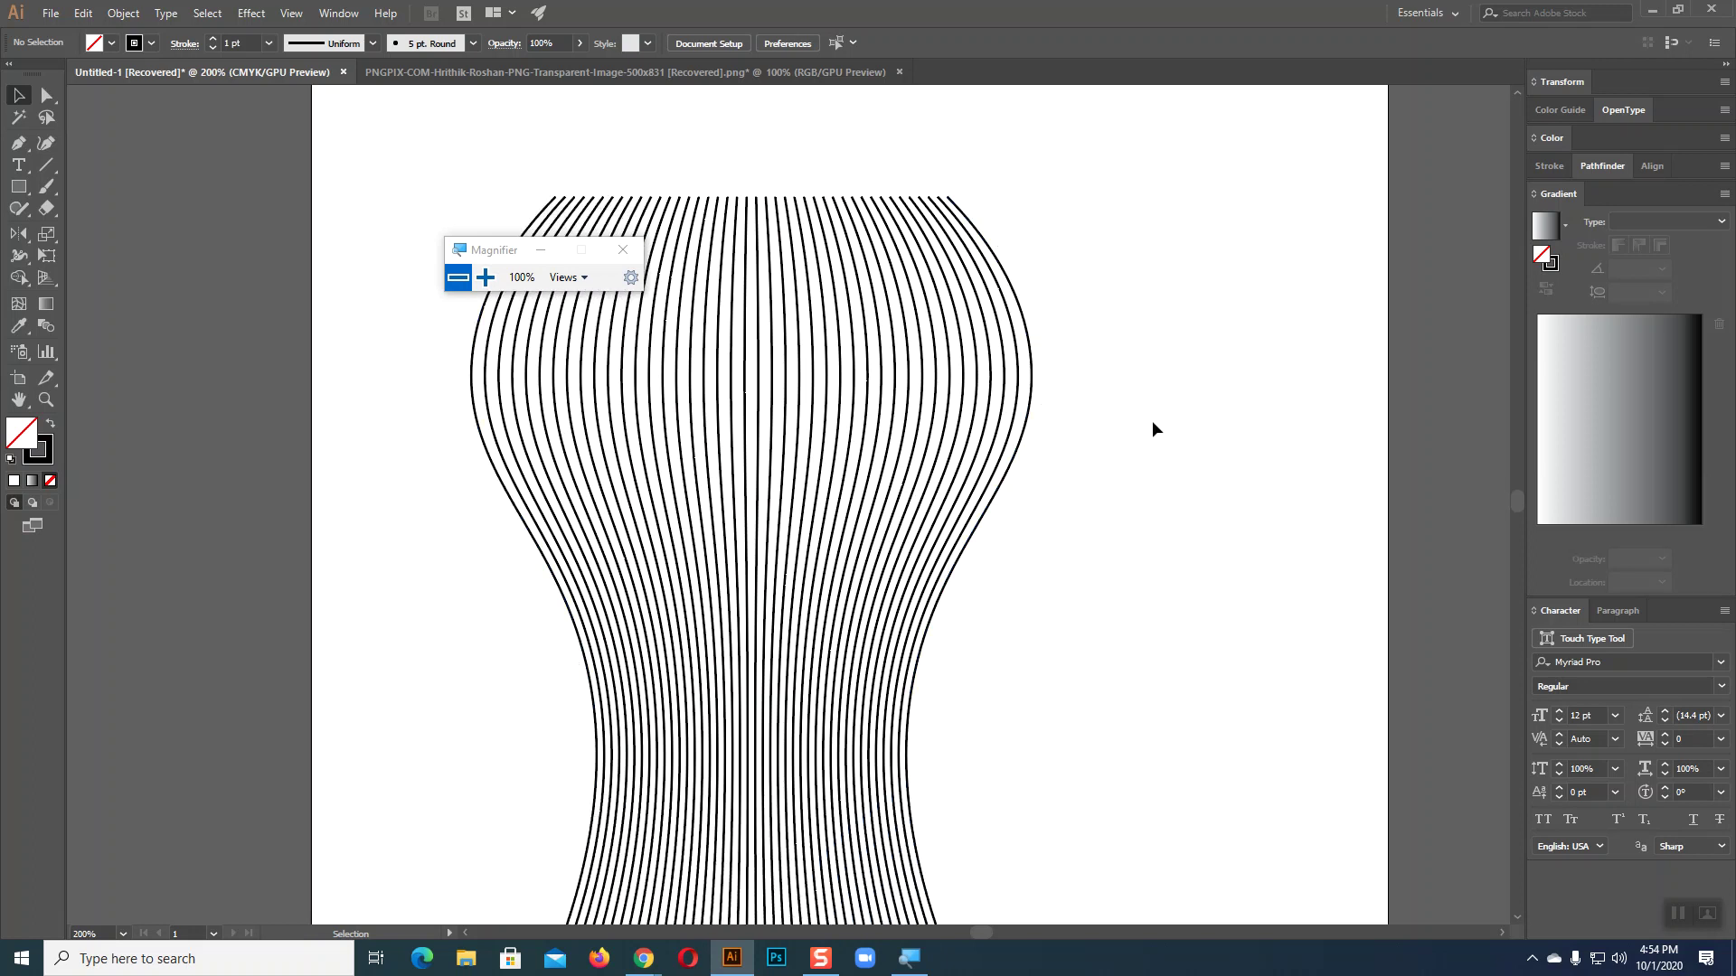
{"action": "scroll", "coordinate": [1151, 420], "scroll_direction": "down", "scroll_amount": 2}
{"action": "left_click_drag", "start_coordinate": [482, 255], "coordinate": [193, 144]}
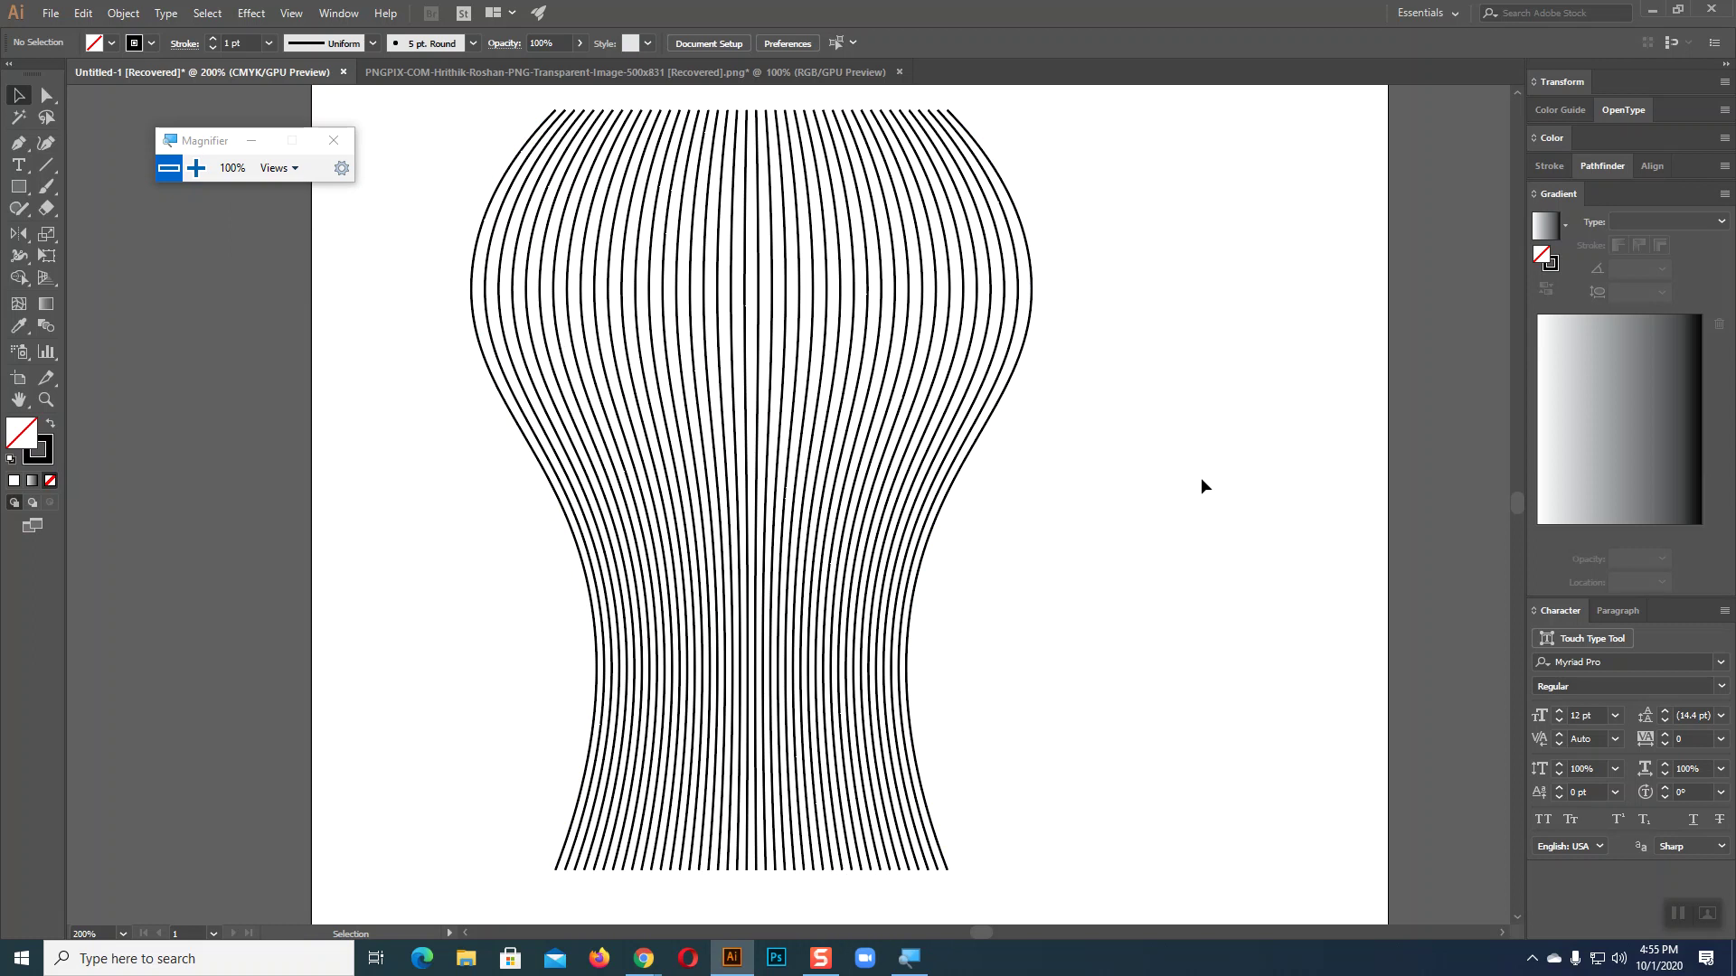
{"action": "scroll", "coordinate": [1202, 481], "scroll_direction": "up", "scroll_amount": 2}
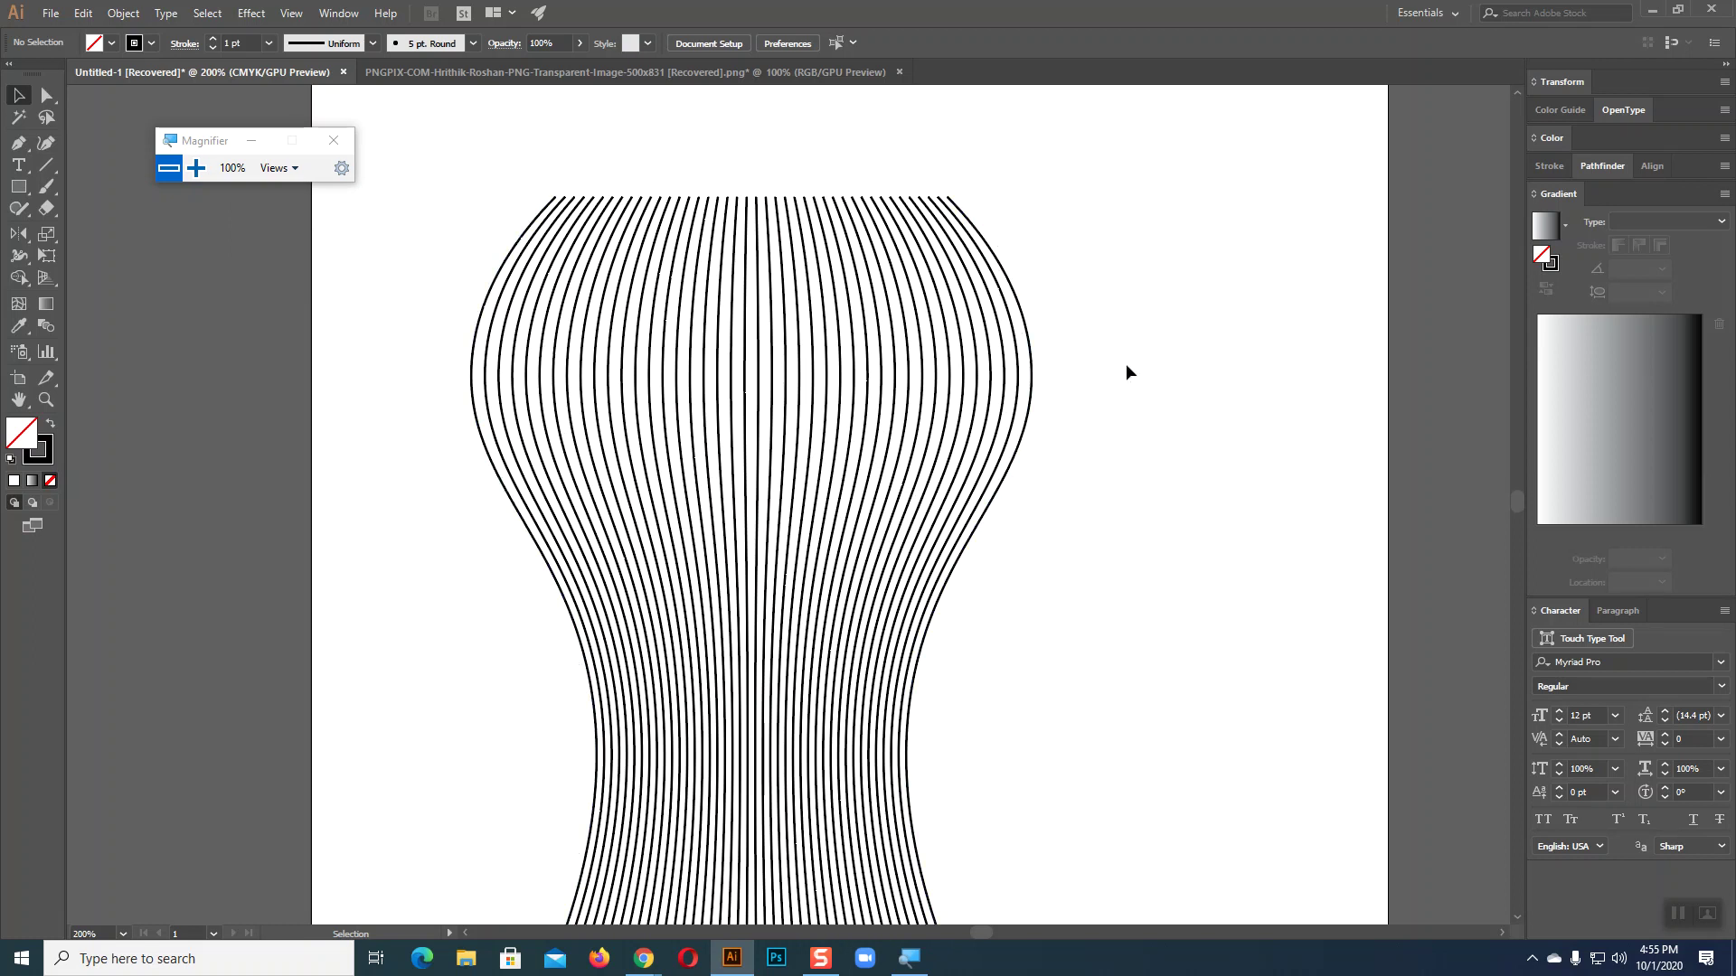
{"action": "left_click", "coordinate": [45, 98]}
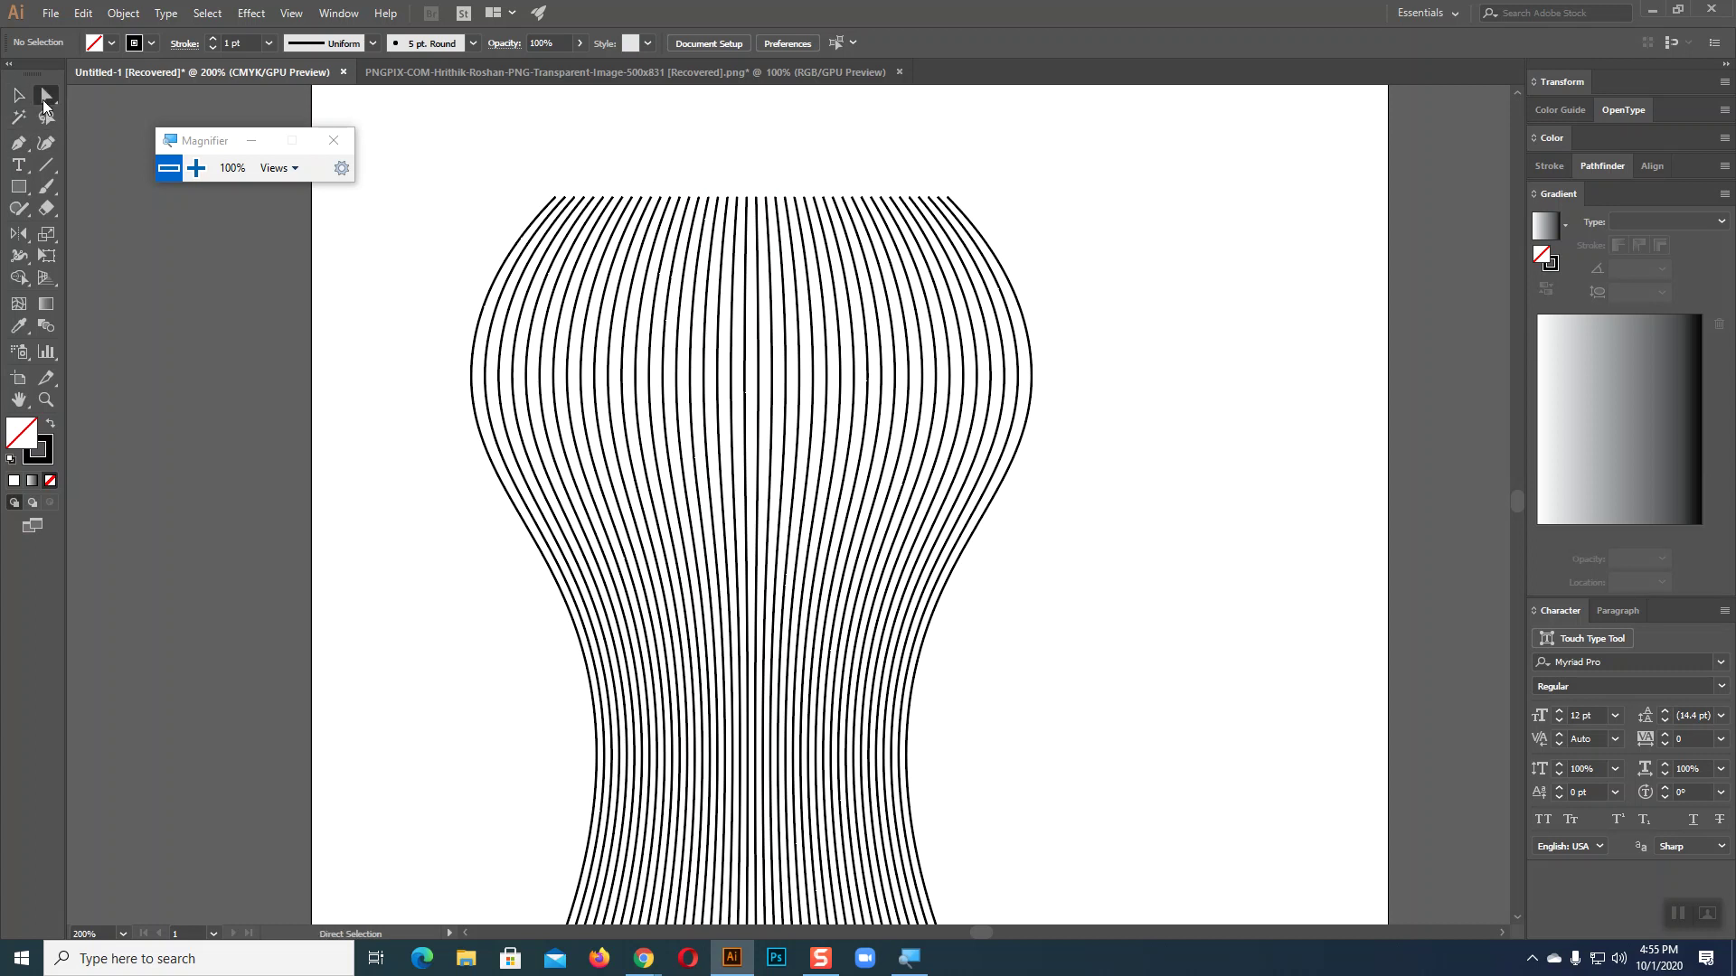
{"action": "left_click", "coordinate": [1032, 399]}
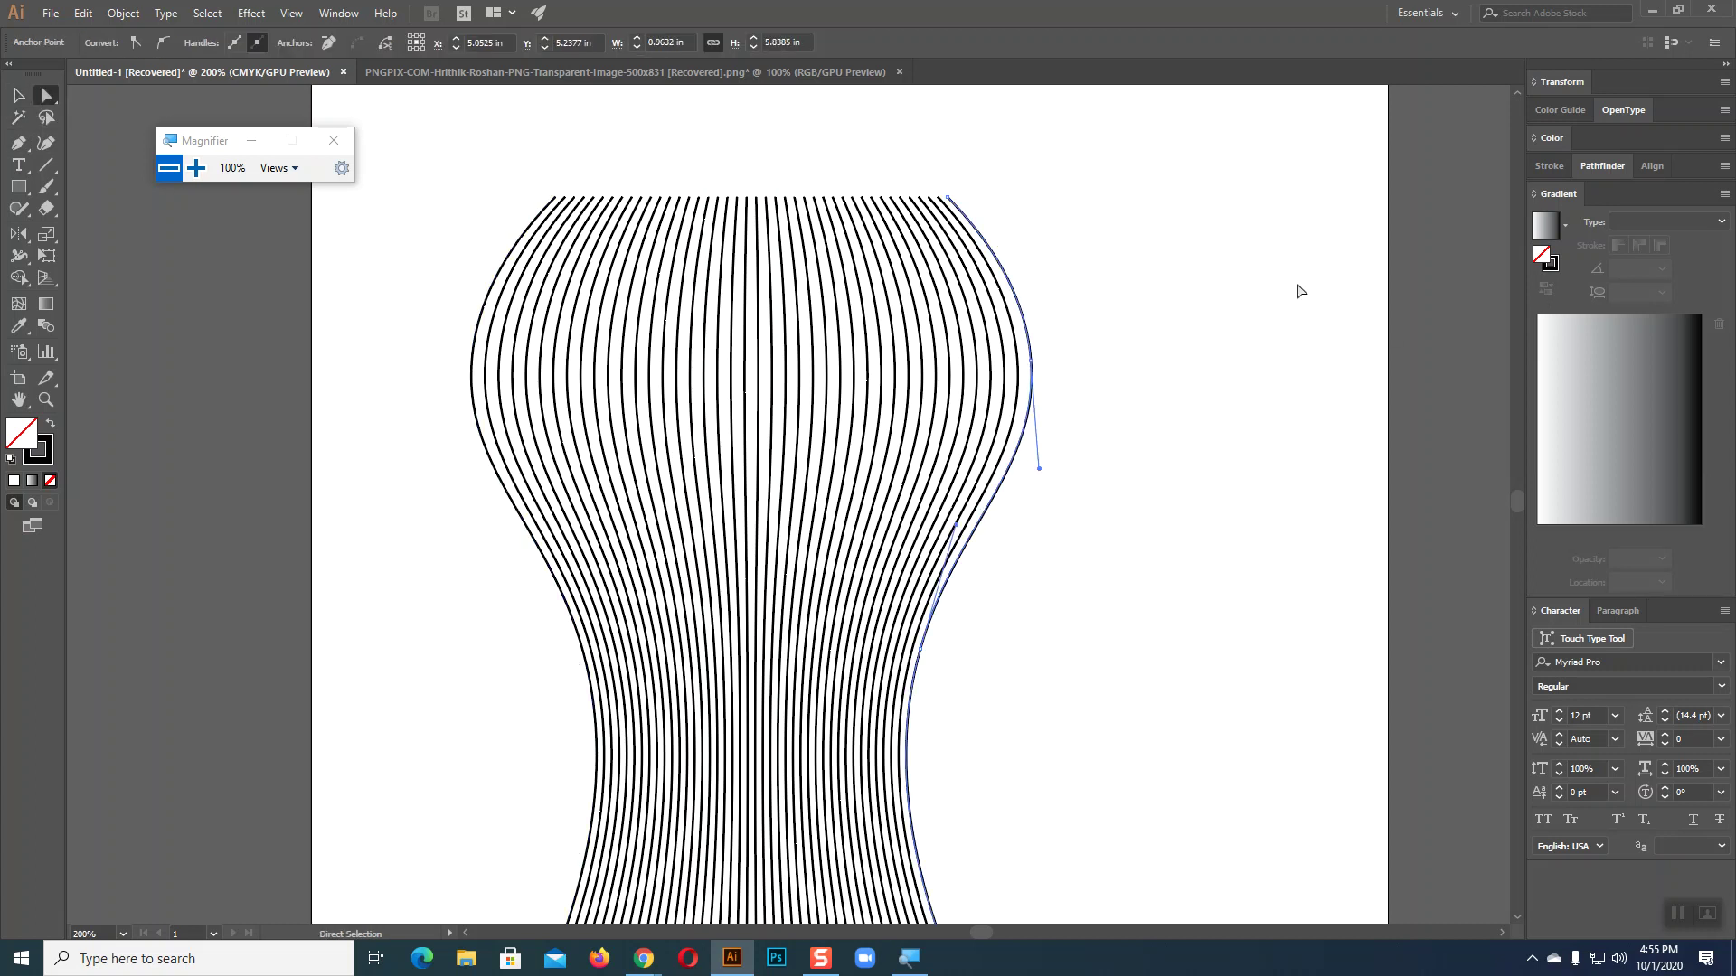
{"action": "left_click", "coordinate": [43, 455]}
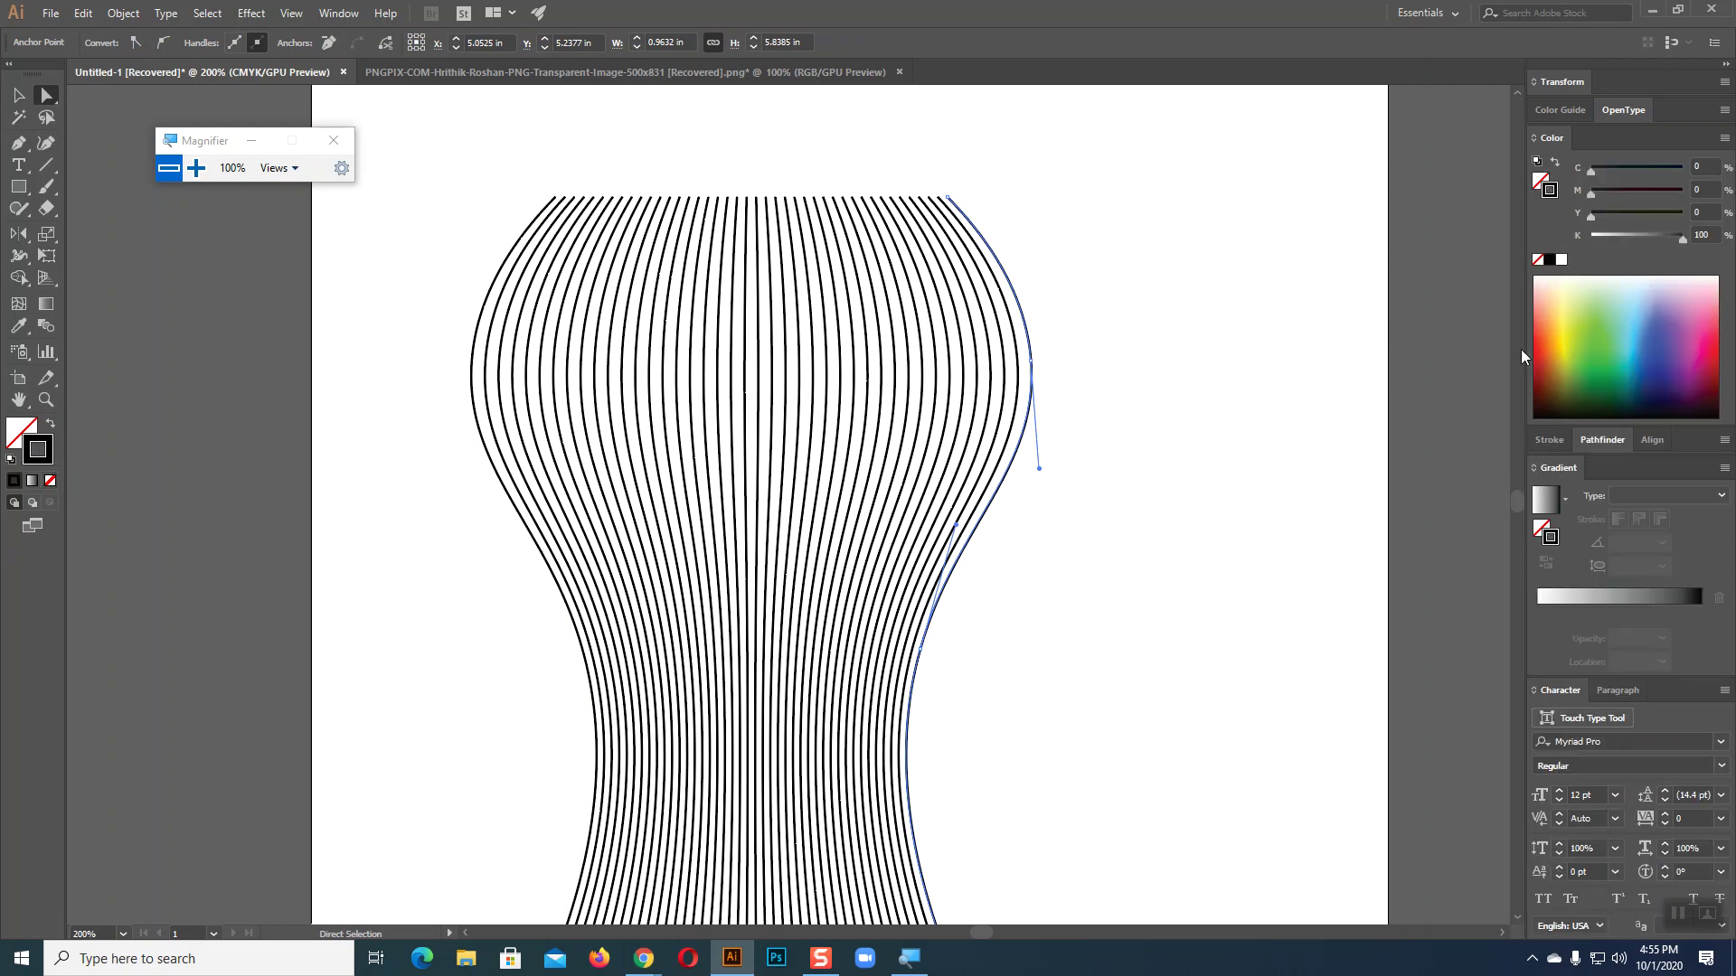
{"action": "left_click", "coordinate": [1711, 324]}
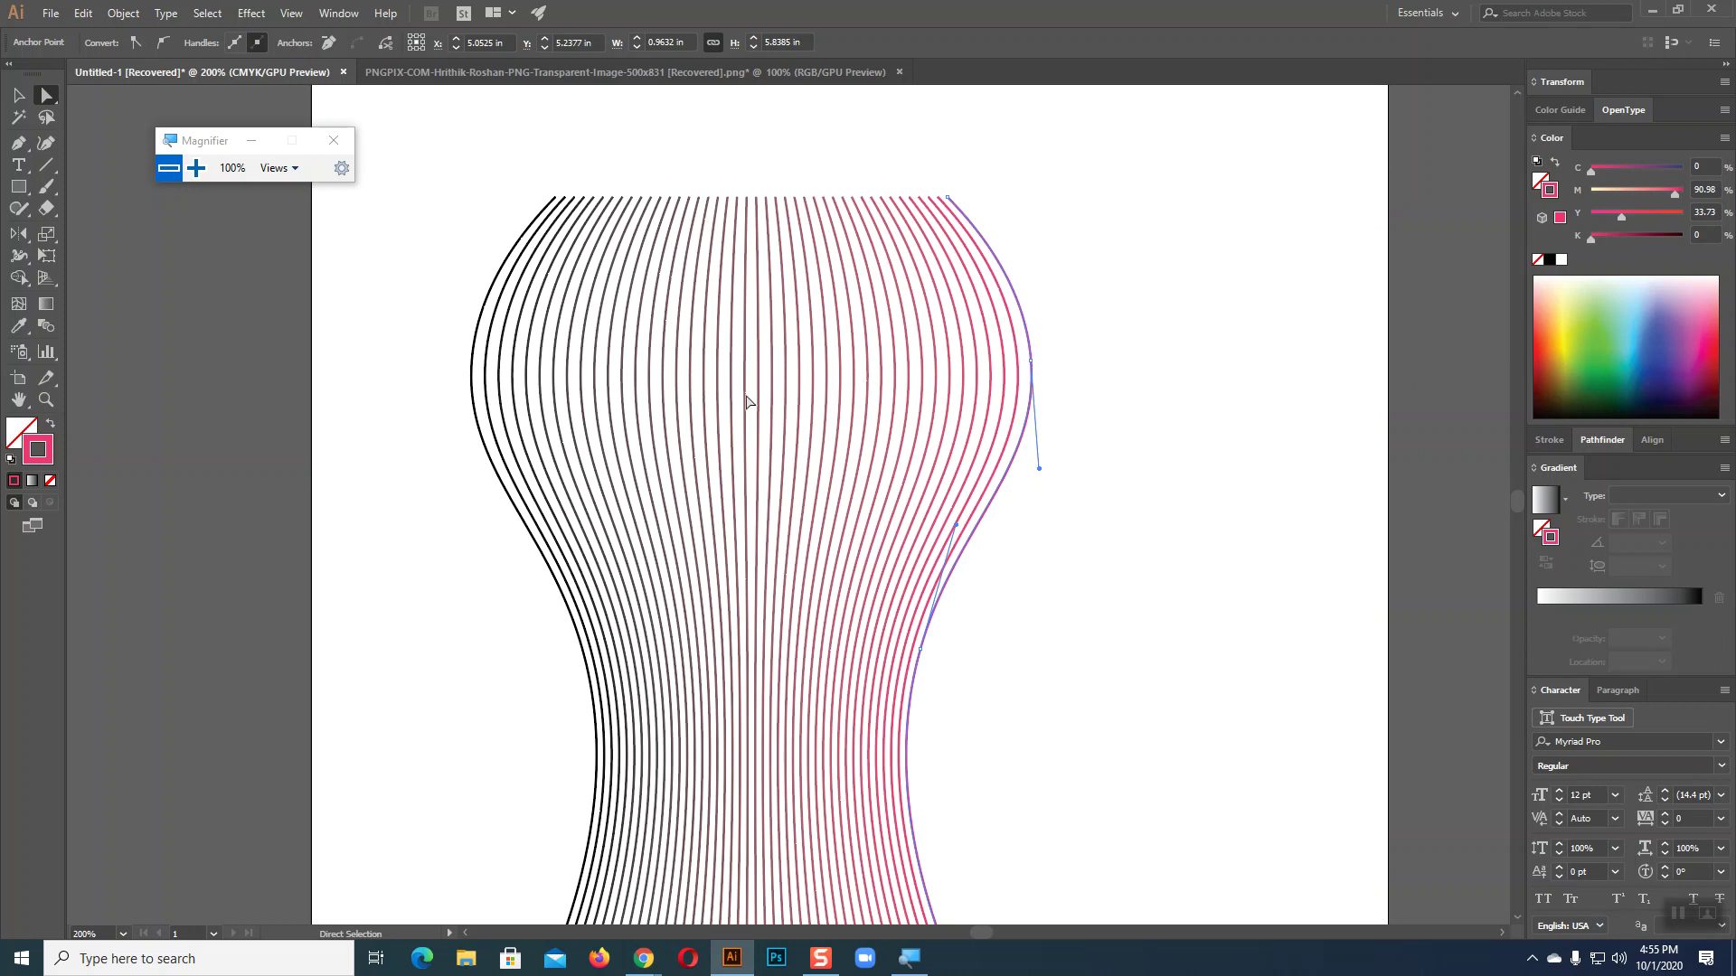
- Colour the blend's leftmost line yellow-olive after trying several other colours
{"action": "left_click", "coordinate": [476, 418]}
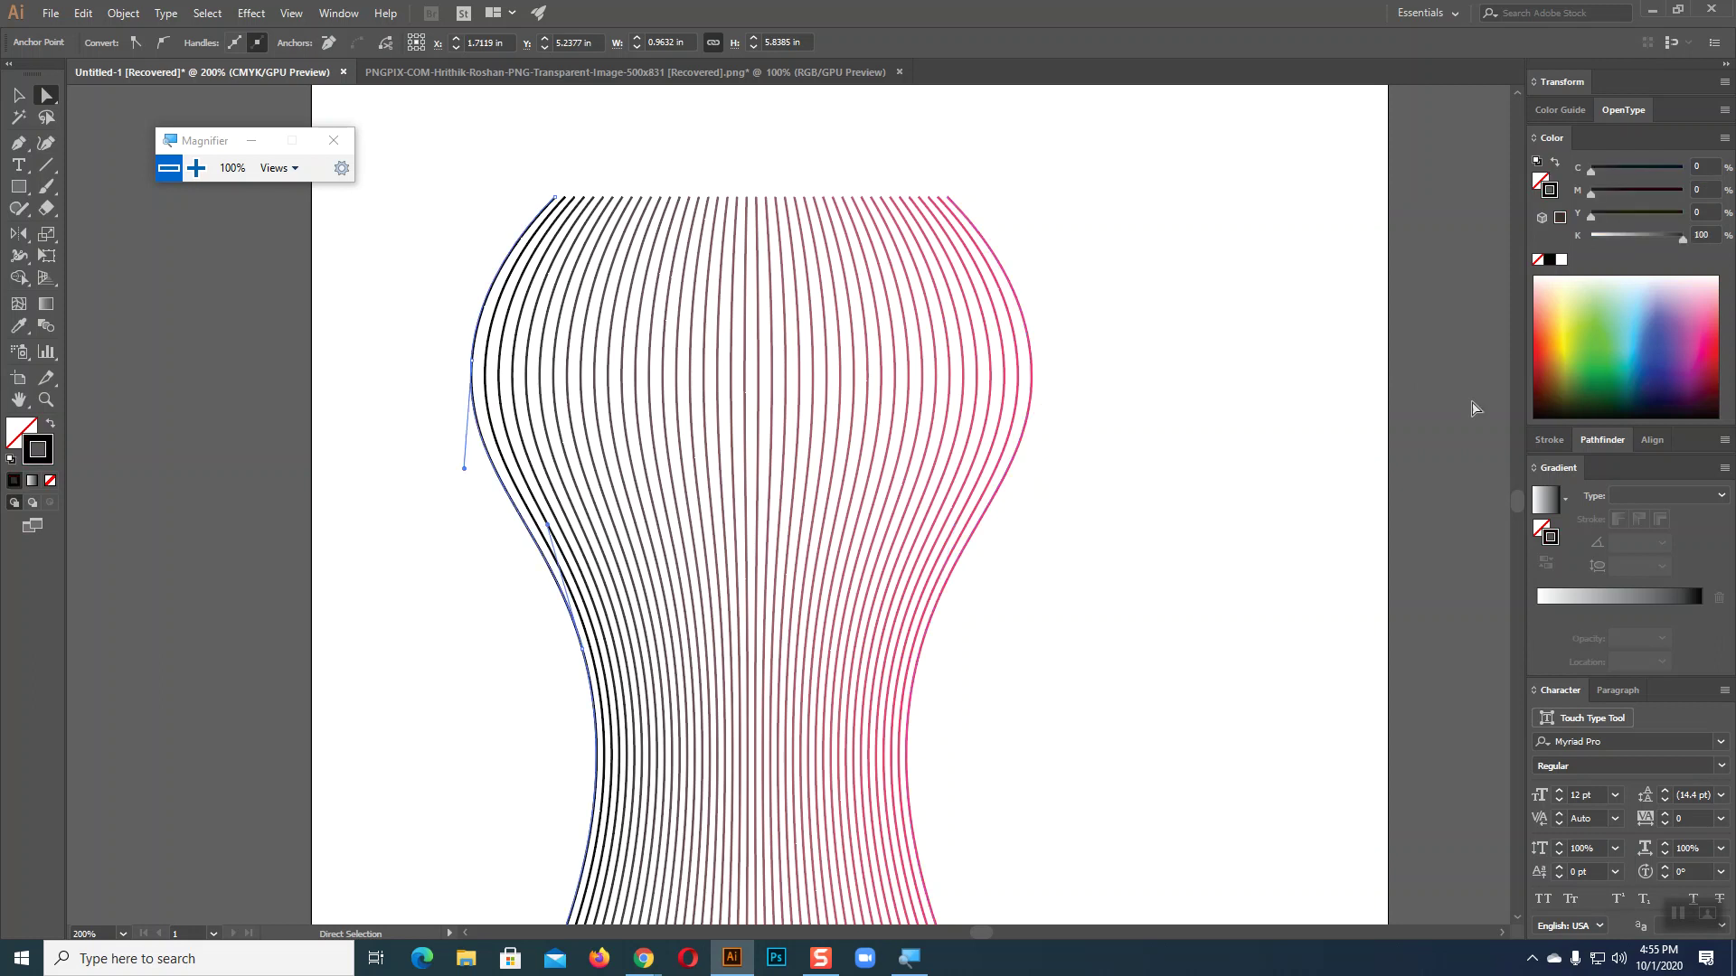
{"action": "left_click", "coordinate": [1569, 287]}
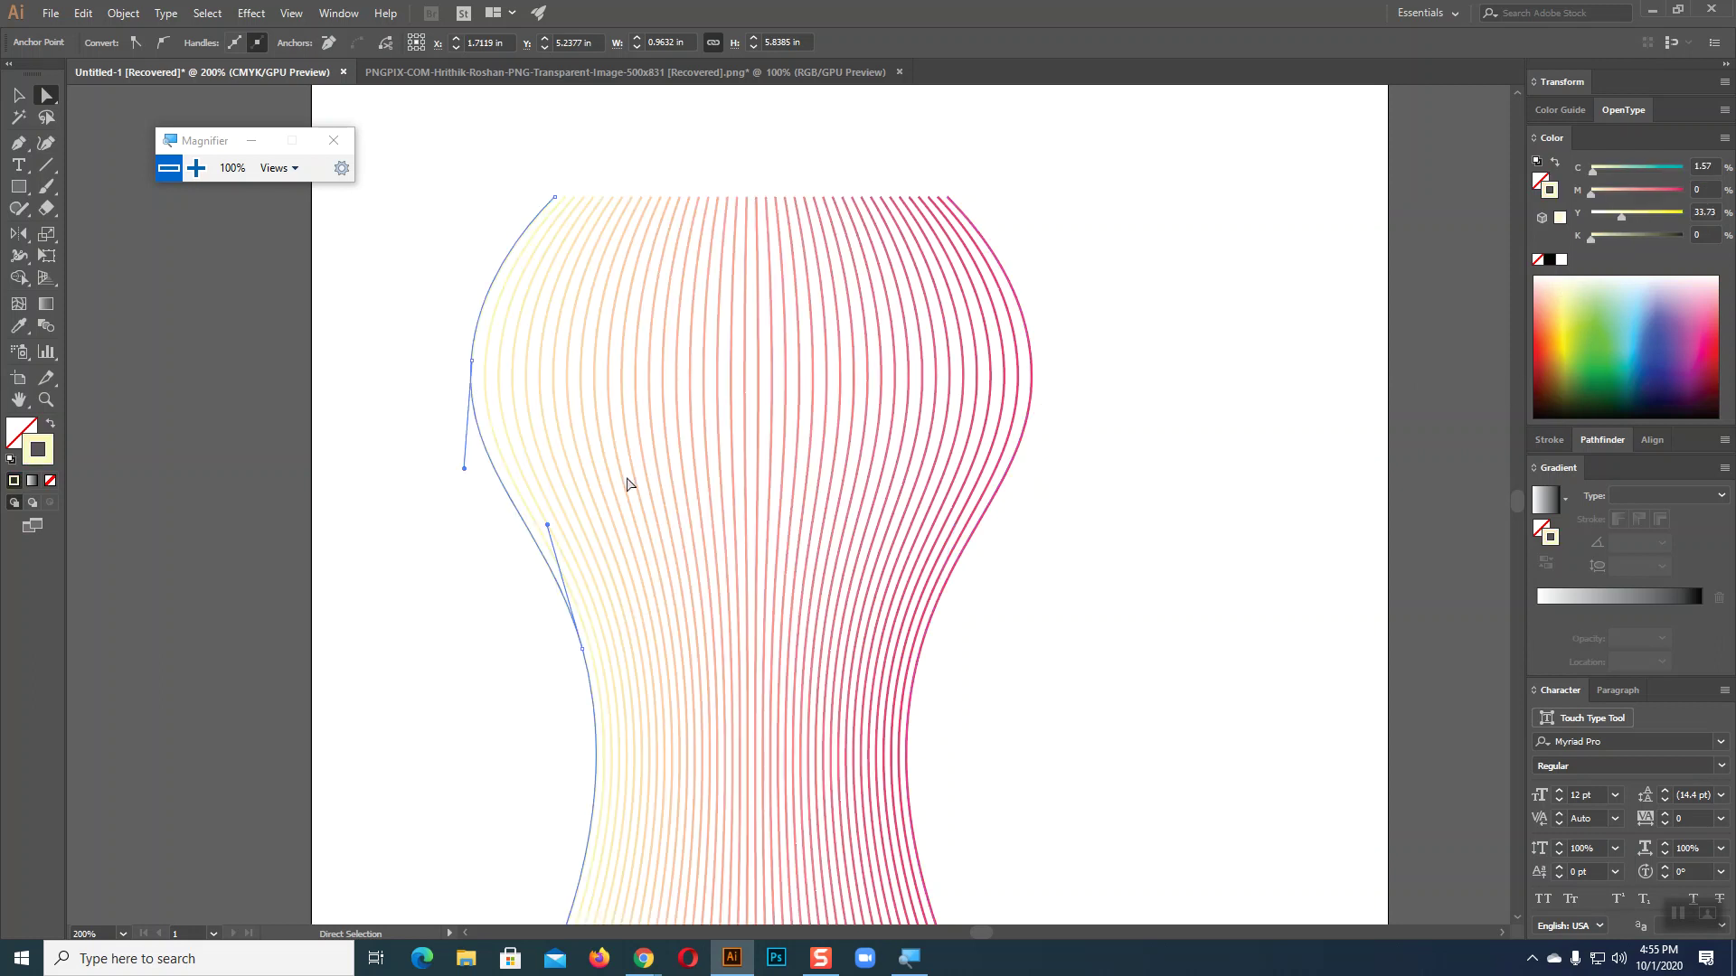
{"action": "left_click", "coordinate": [1569, 342]}
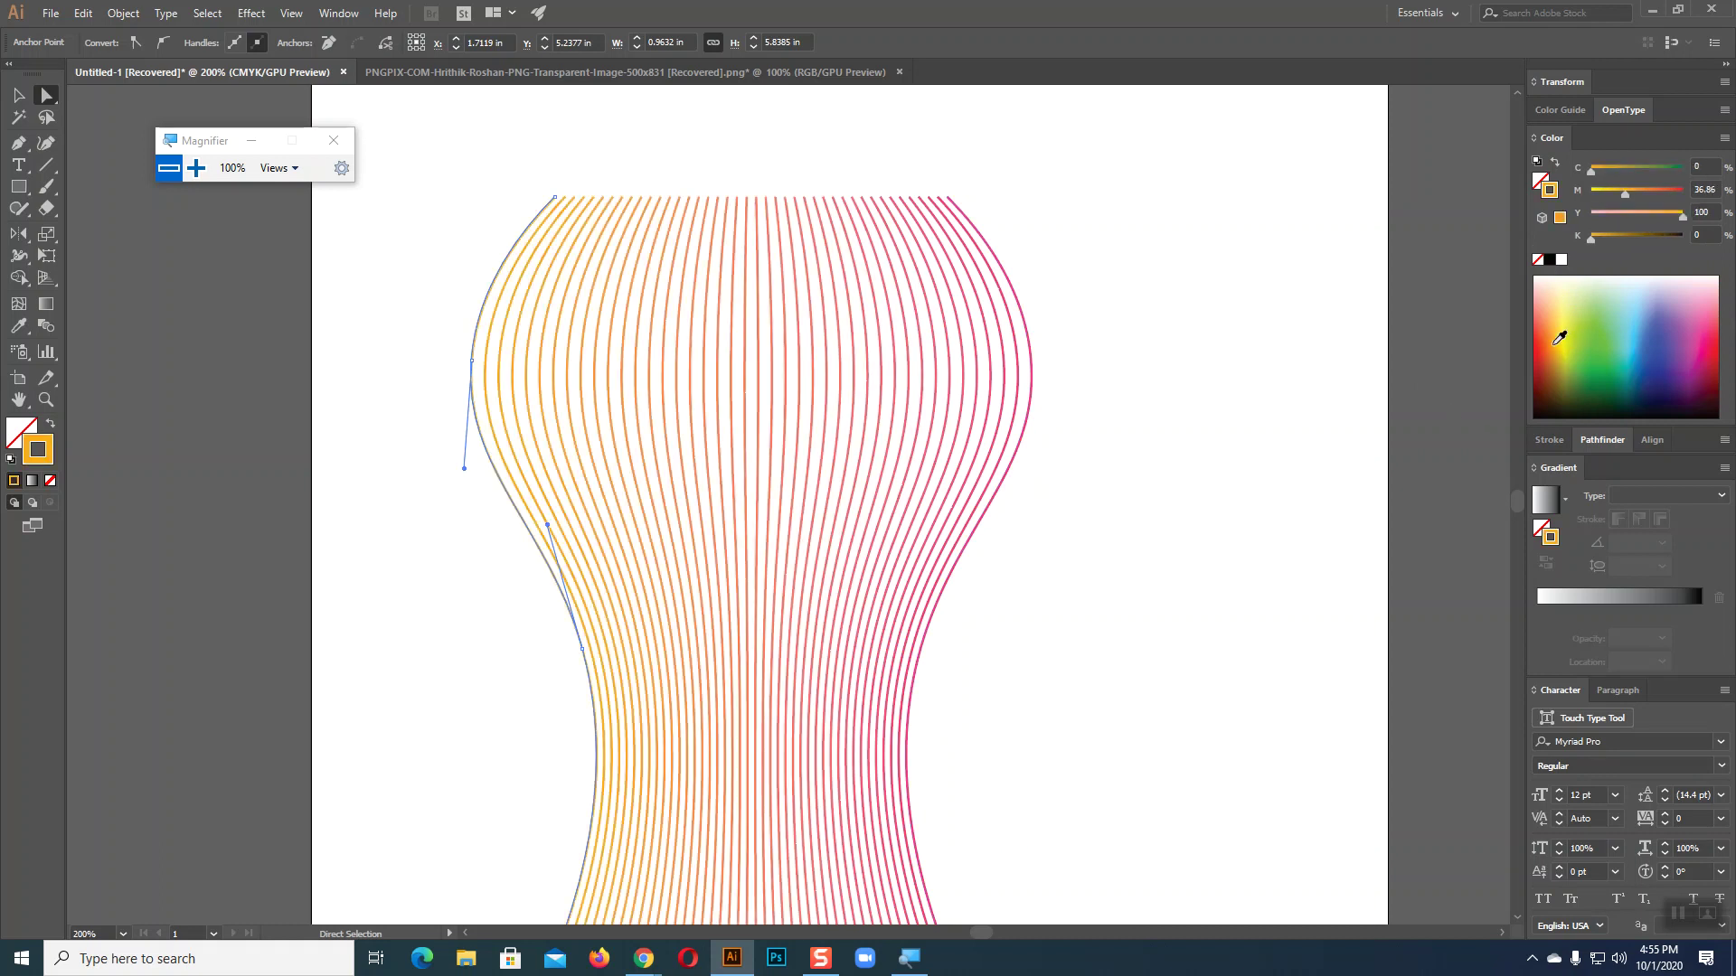
{"action": "left_click", "coordinate": [1561, 350]}
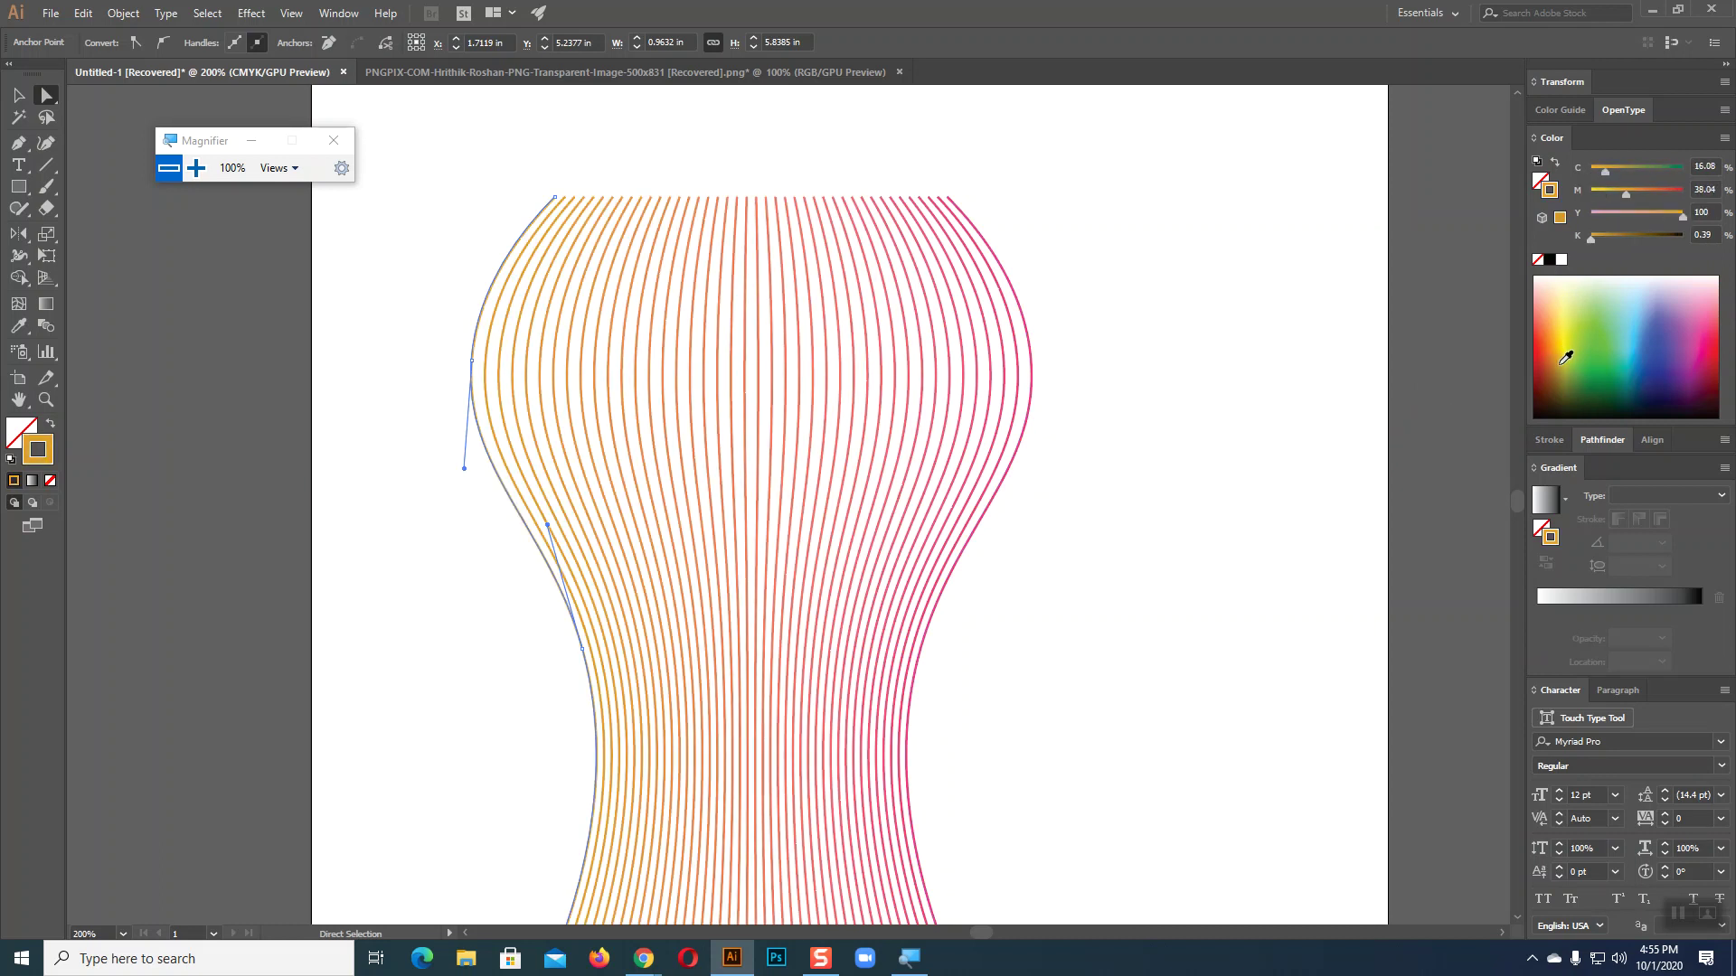
{"action": "left_click", "coordinate": [1566, 340]}
{"action": "left_click", "coordinate": [1573, 298]}
{"action": "left_click", "coordinate": [1700, 351]}
{"action": "left_click", "coordinate": [1715, 378]}
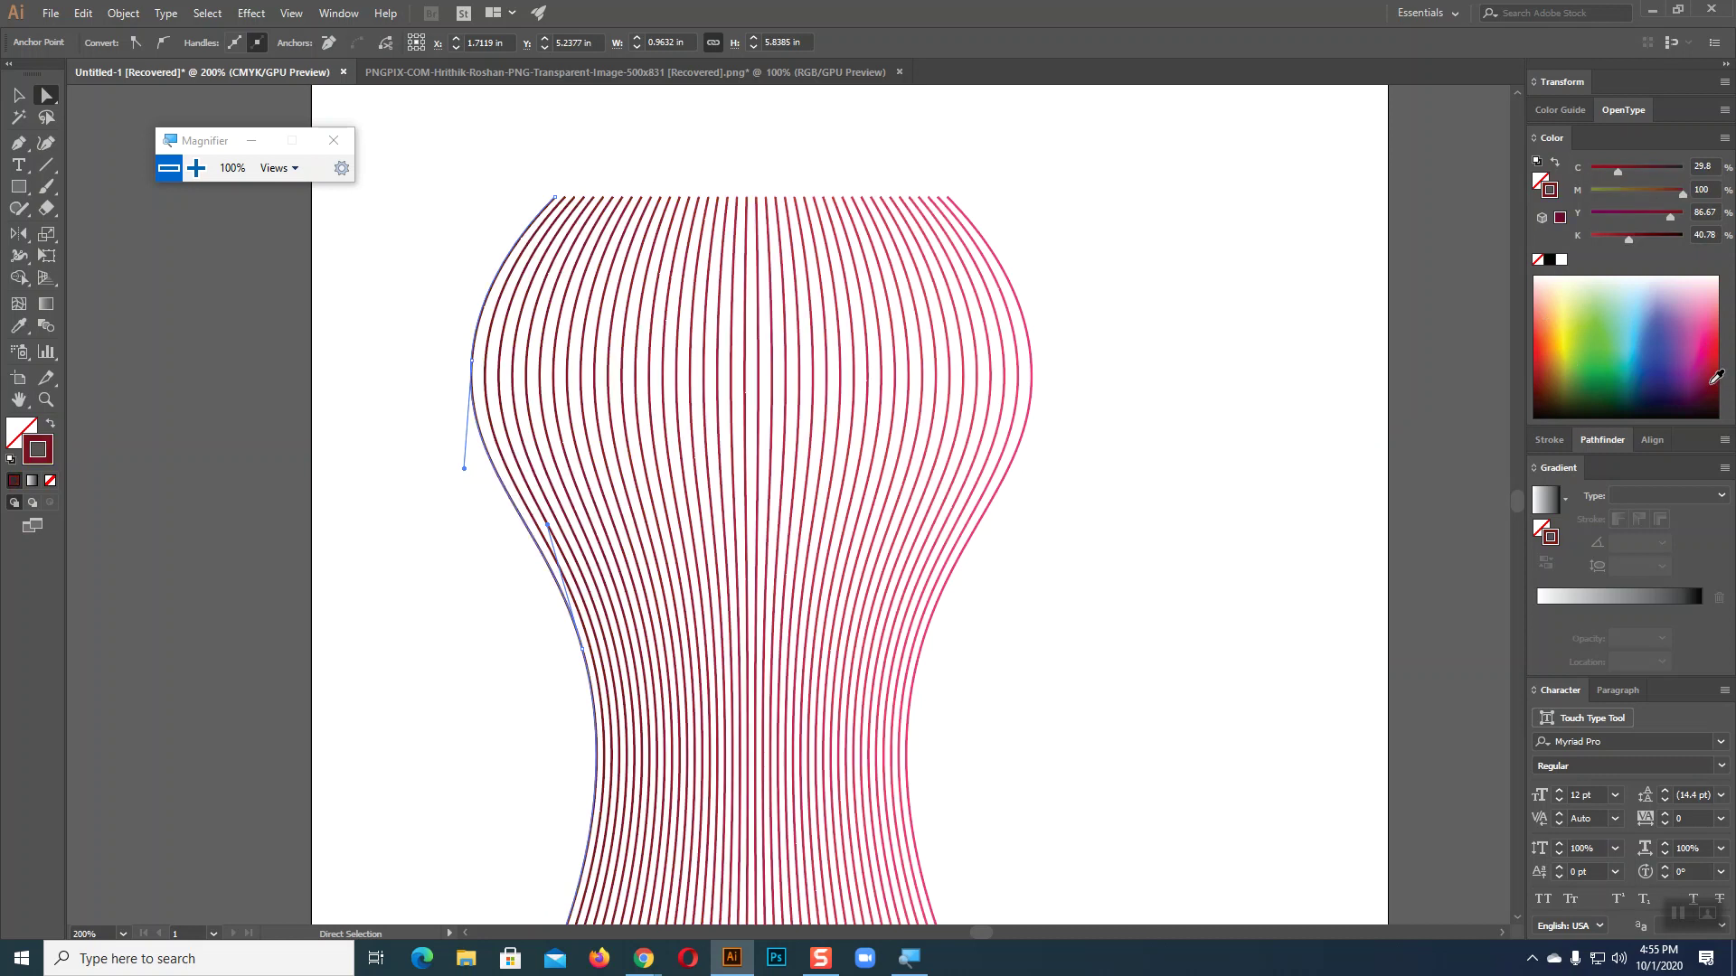
{"action": "left_click", "coordinate": [1567, 360]}
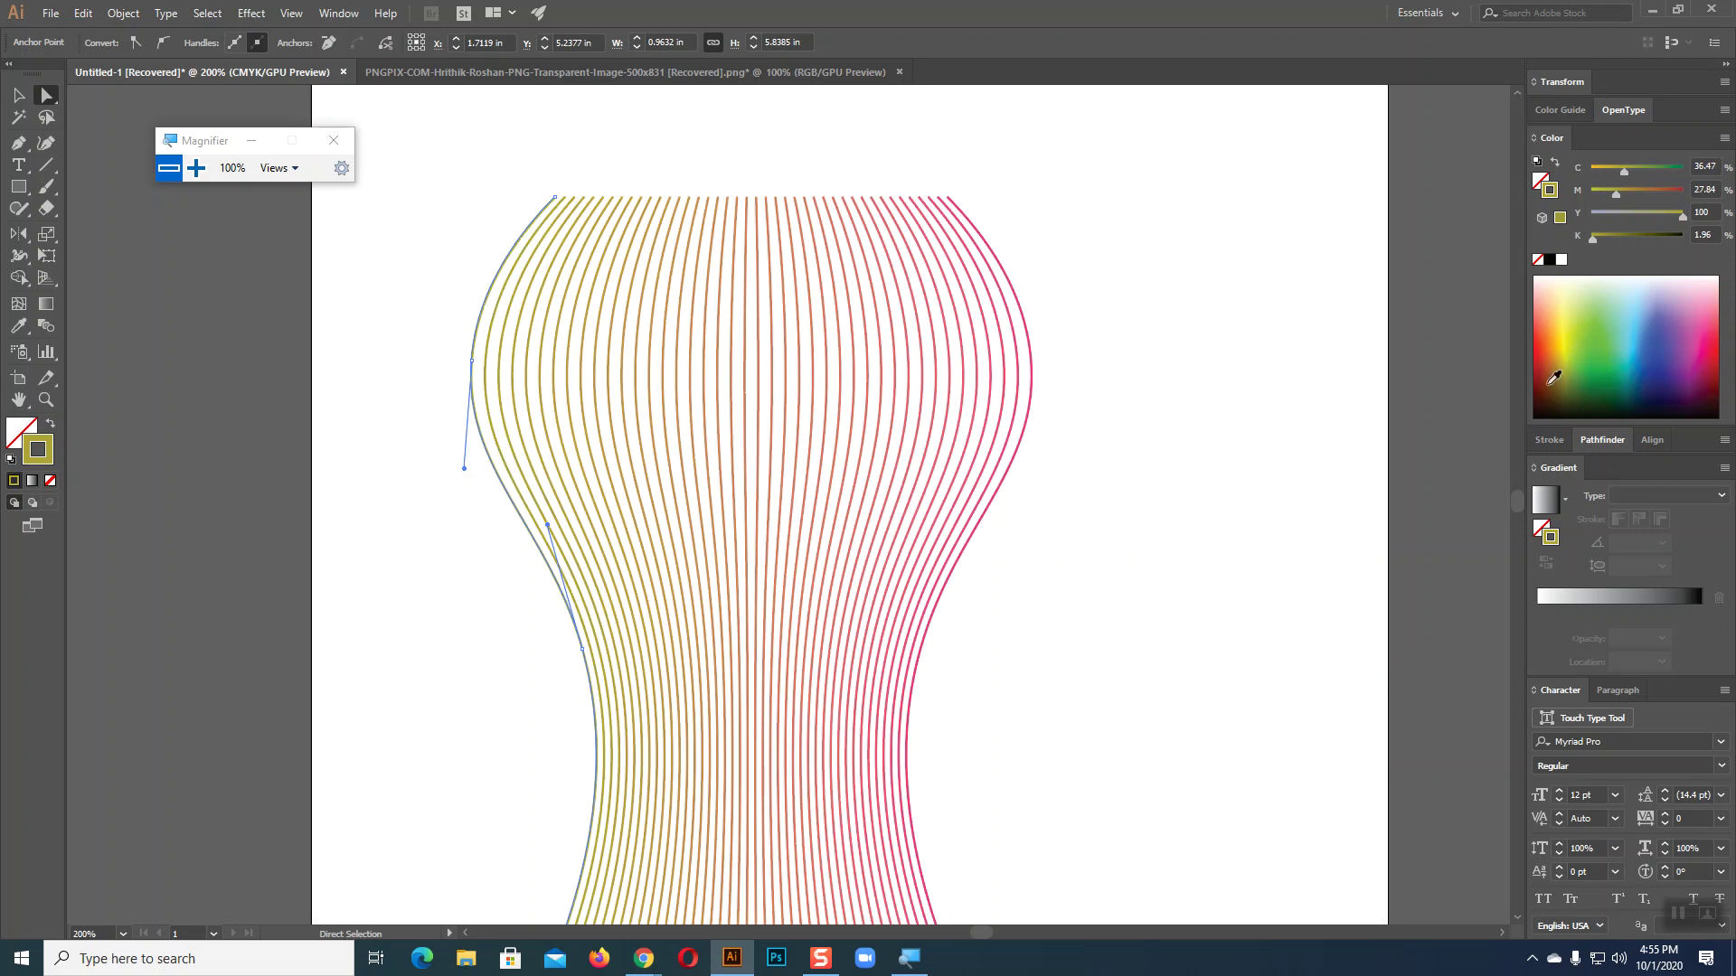
- Move the recoloured vase blend off the artboard to the left
{"action": "left_click", "coordinate": [19, 95]}
{"action": "left_click", "coordinate": [1334, 472]}
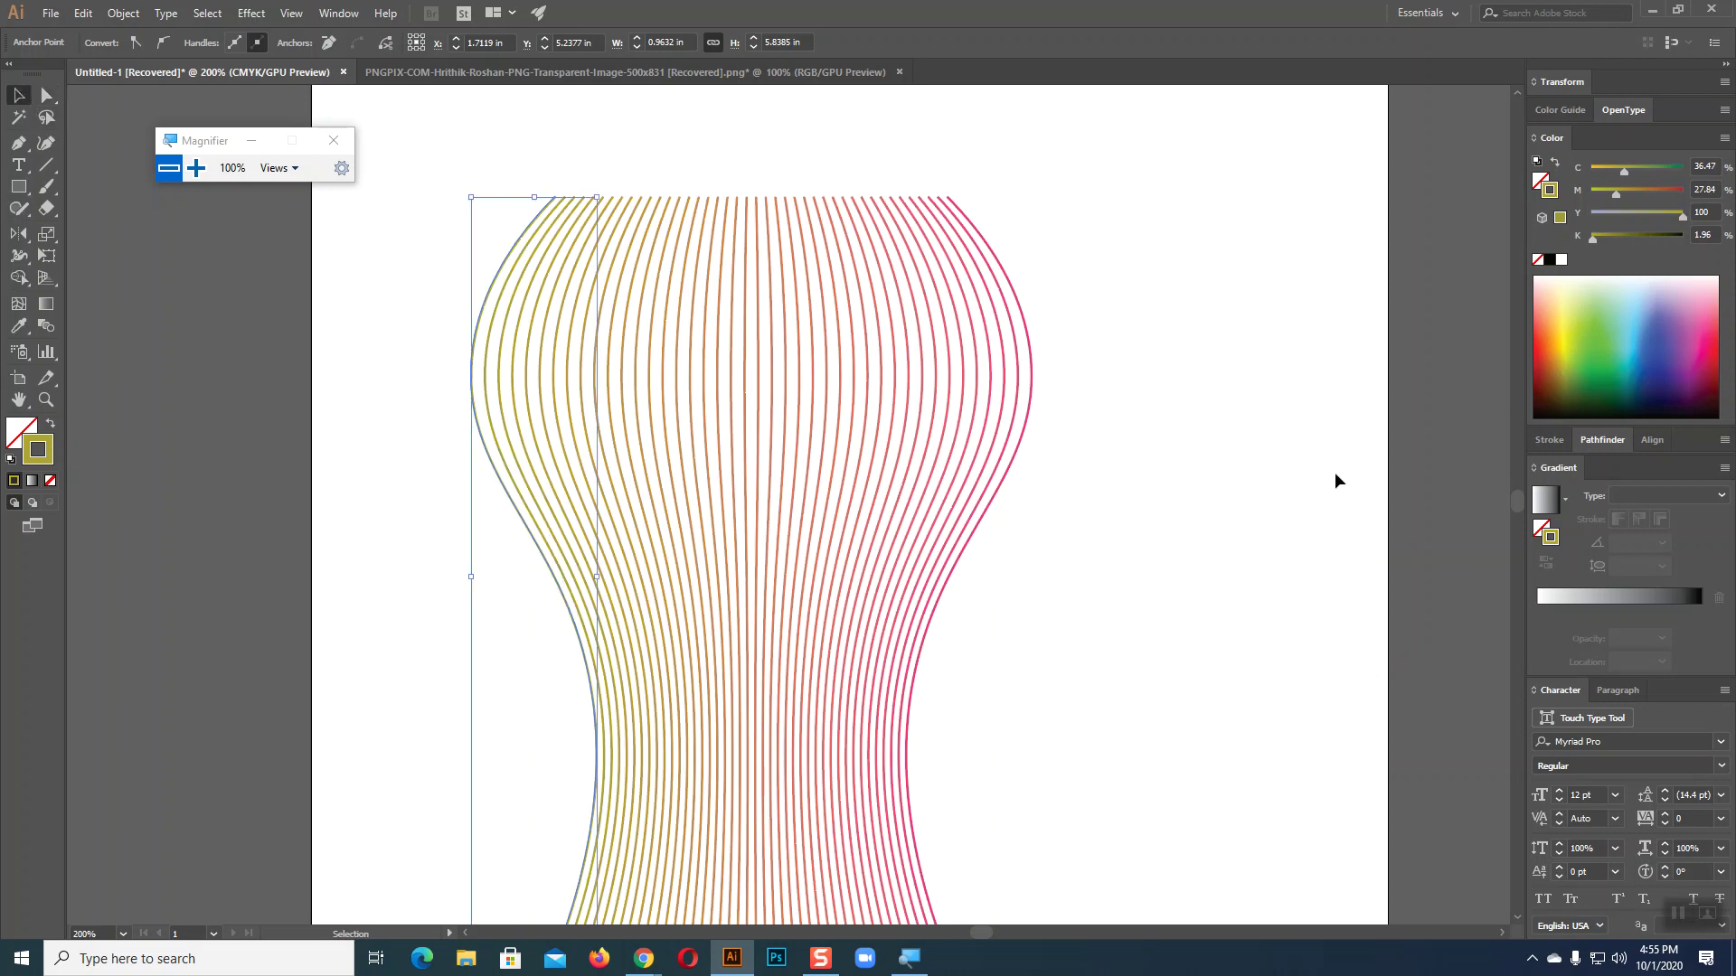
{"action": "key", "text": "ctrl+1"}
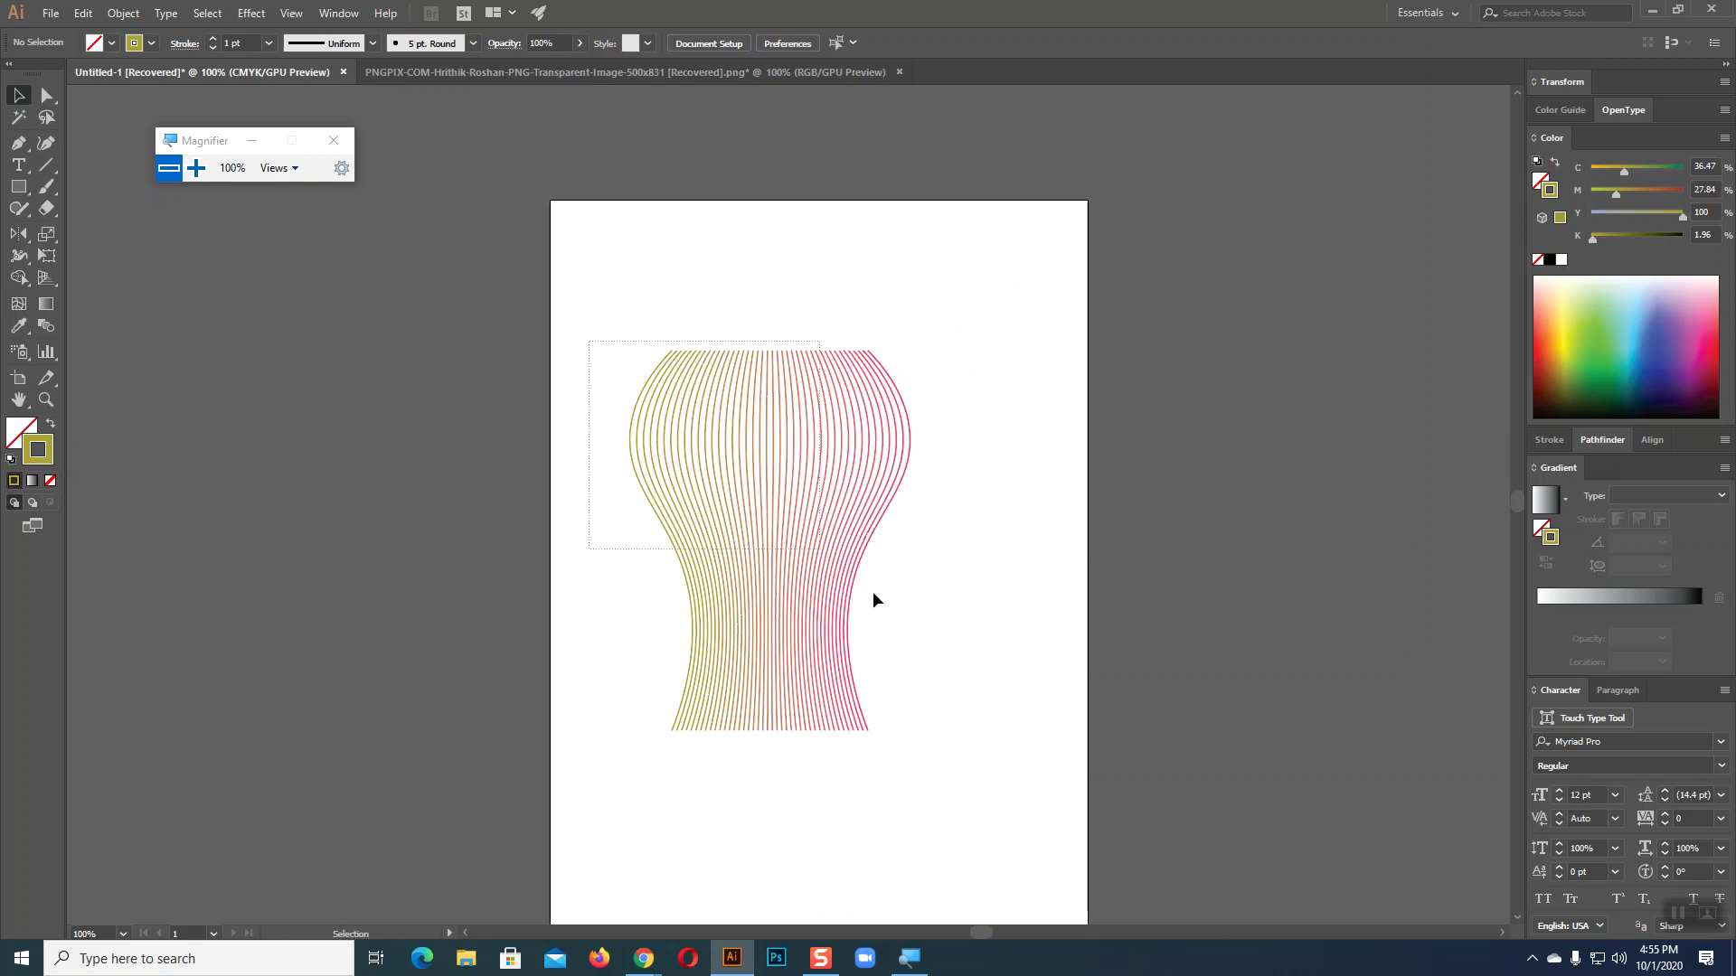
{"action": "left_click_drag", "start_coordinate": [589, 342], "coordinate": [691, 443]}
{"action": "mouse_move", "coordinate": [830, 540]}
{"action": "left_mouse_down"}
{"action": "mouse_move", "coordinate": [313, 404]}
{"action": "mouse_move", "coordinate": [337, 466]}
{"action": "left_mouse_up"}
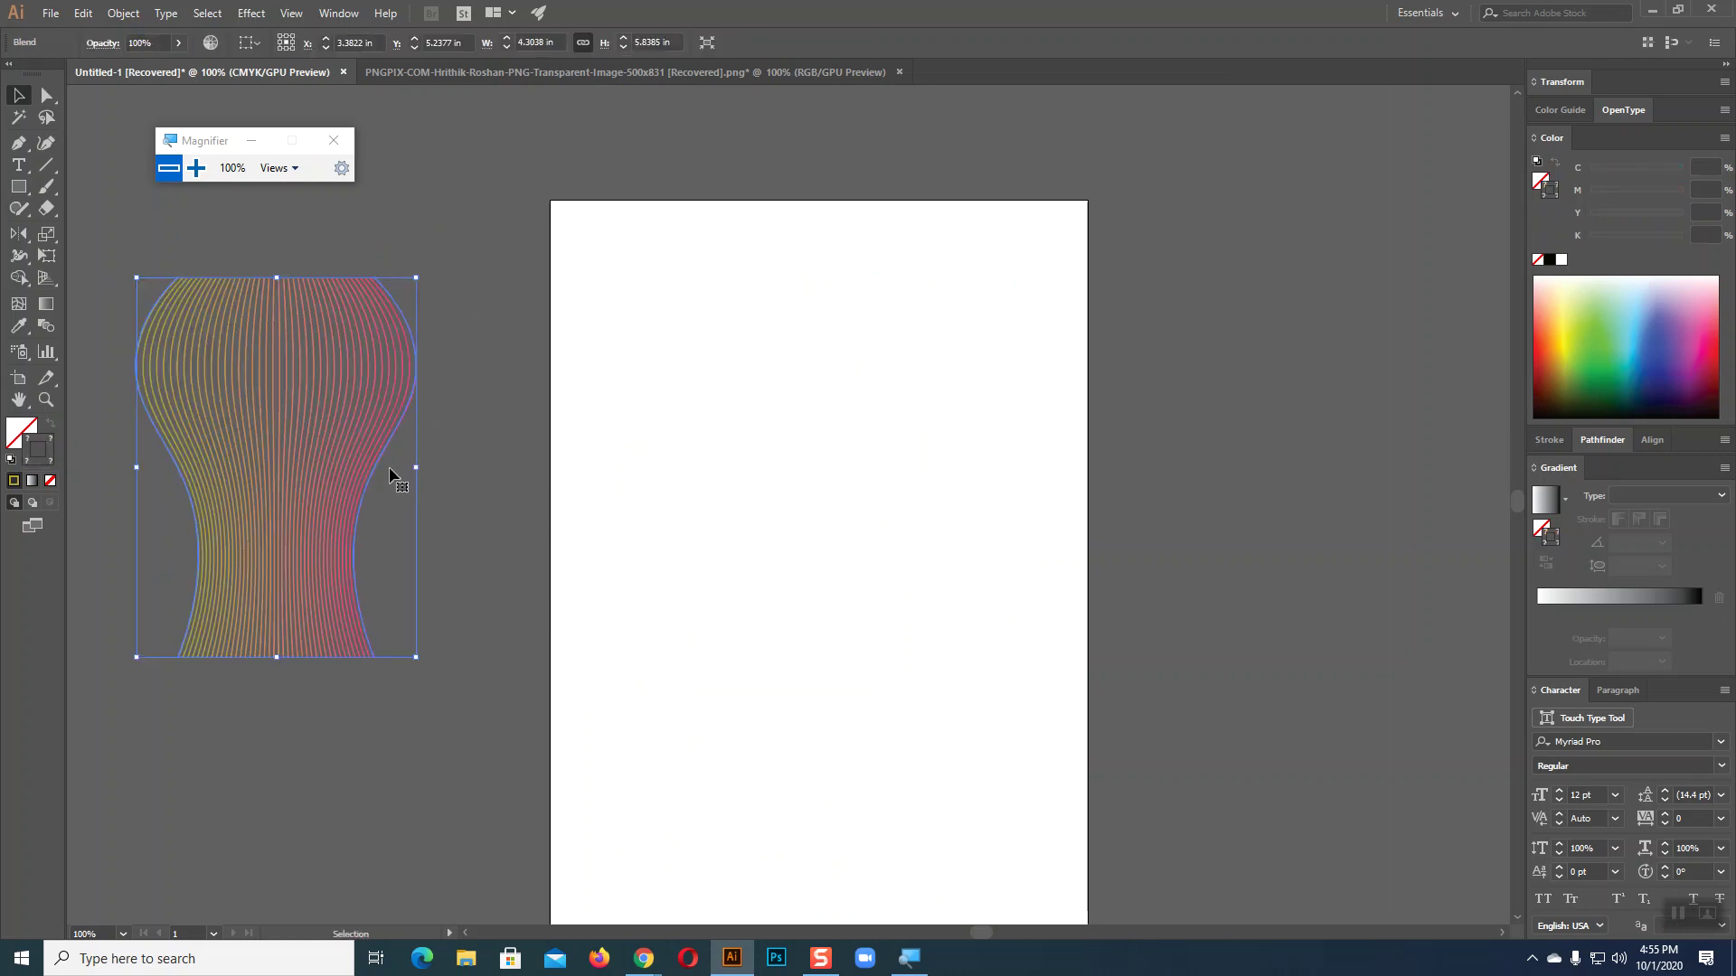
{"action": "left_click", "coordinate": [833, 569]}
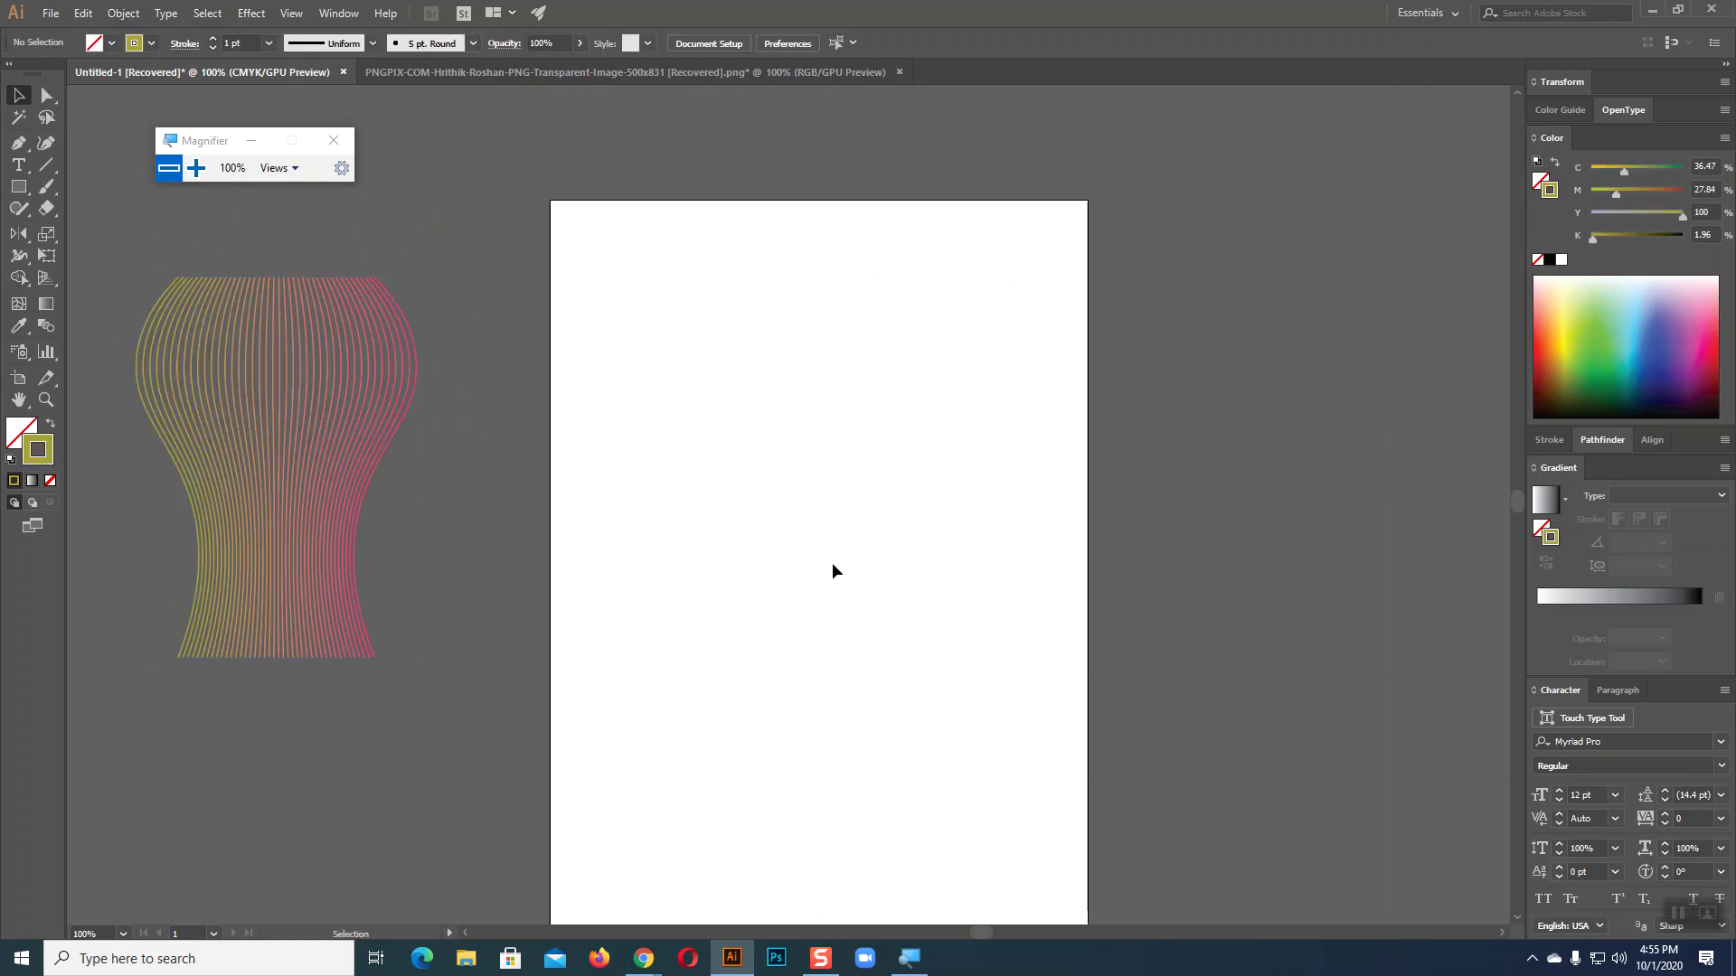
{"action": "left_click", "coordinate": [267, 420]}
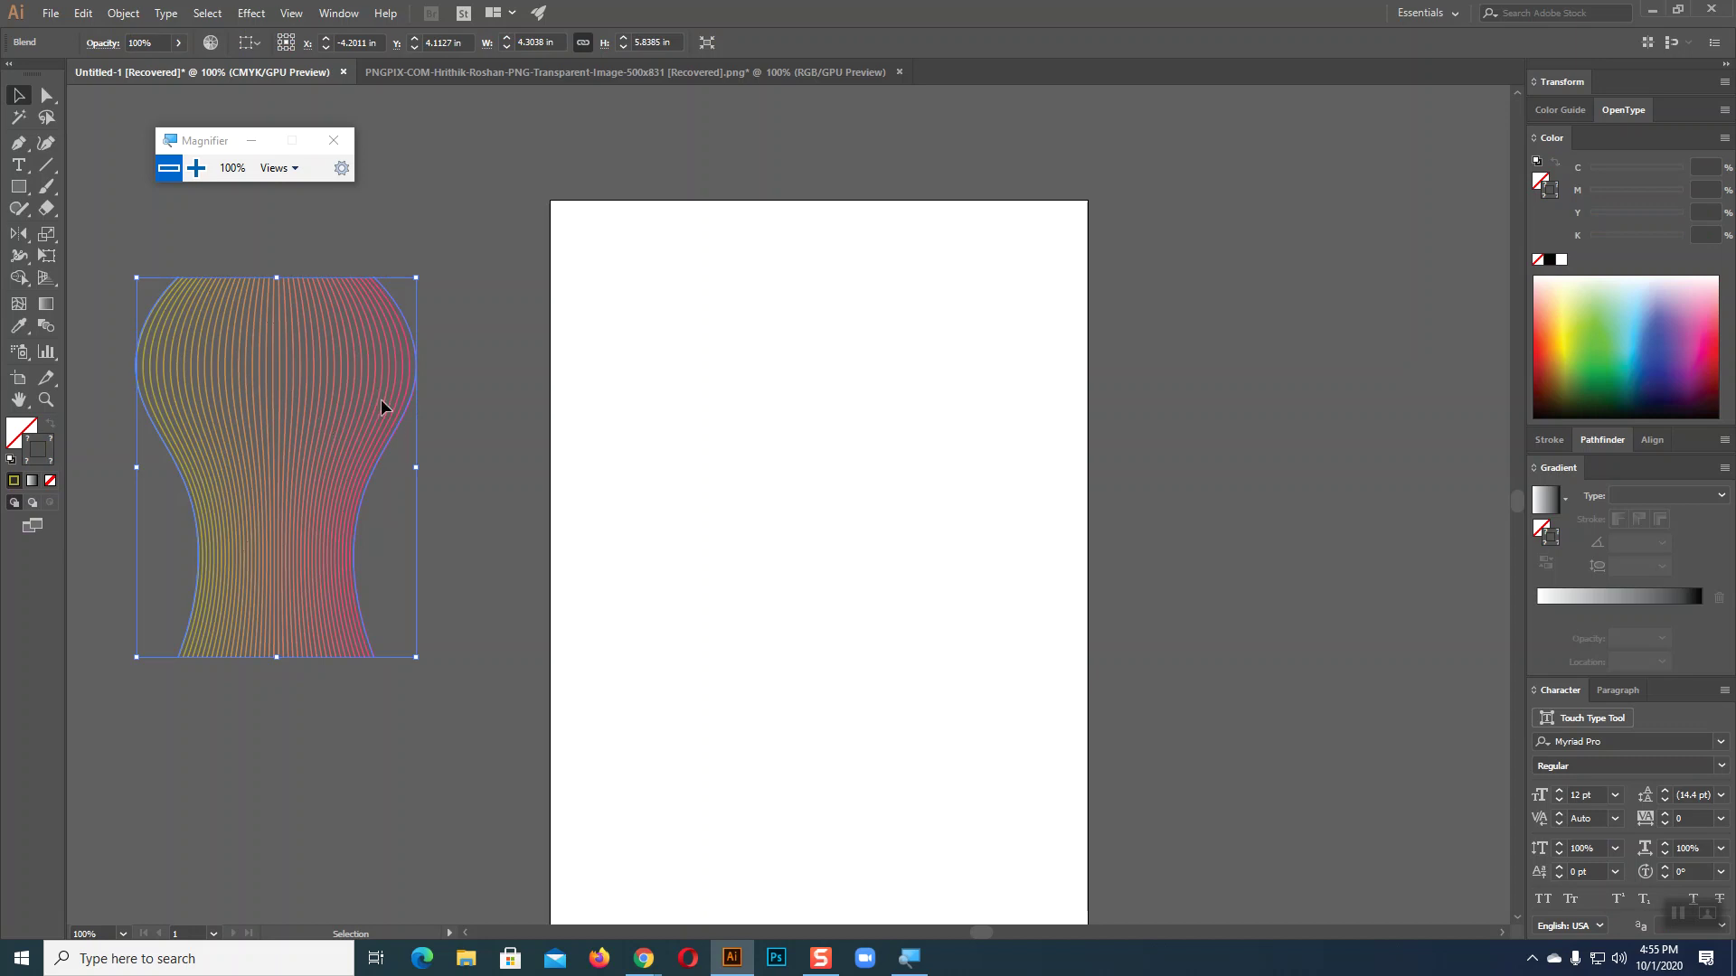
{"action": "left_click", "coordinate": [604, 430]}
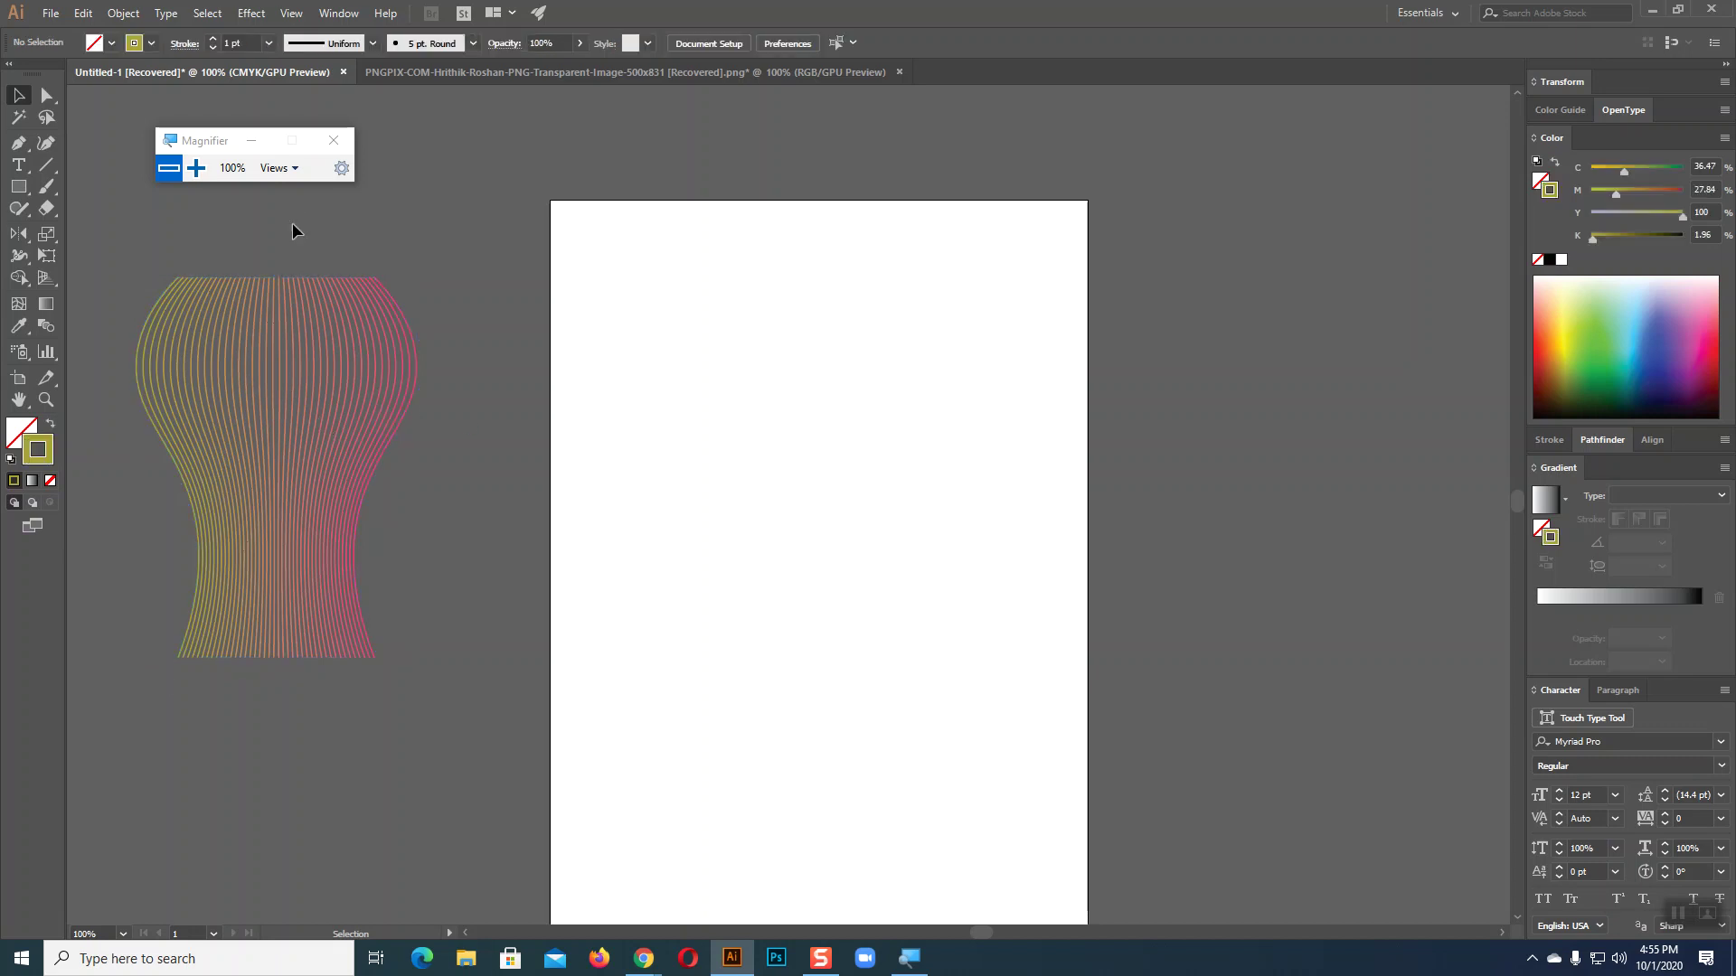
- Draw a new vertical line and bend it into an S-curve
{"action": "left_click", "coordinate": [44, 166]}
{"action": "left_click_drag", "start_coordinate": [699, 310], "coordinate": [700, 799]}
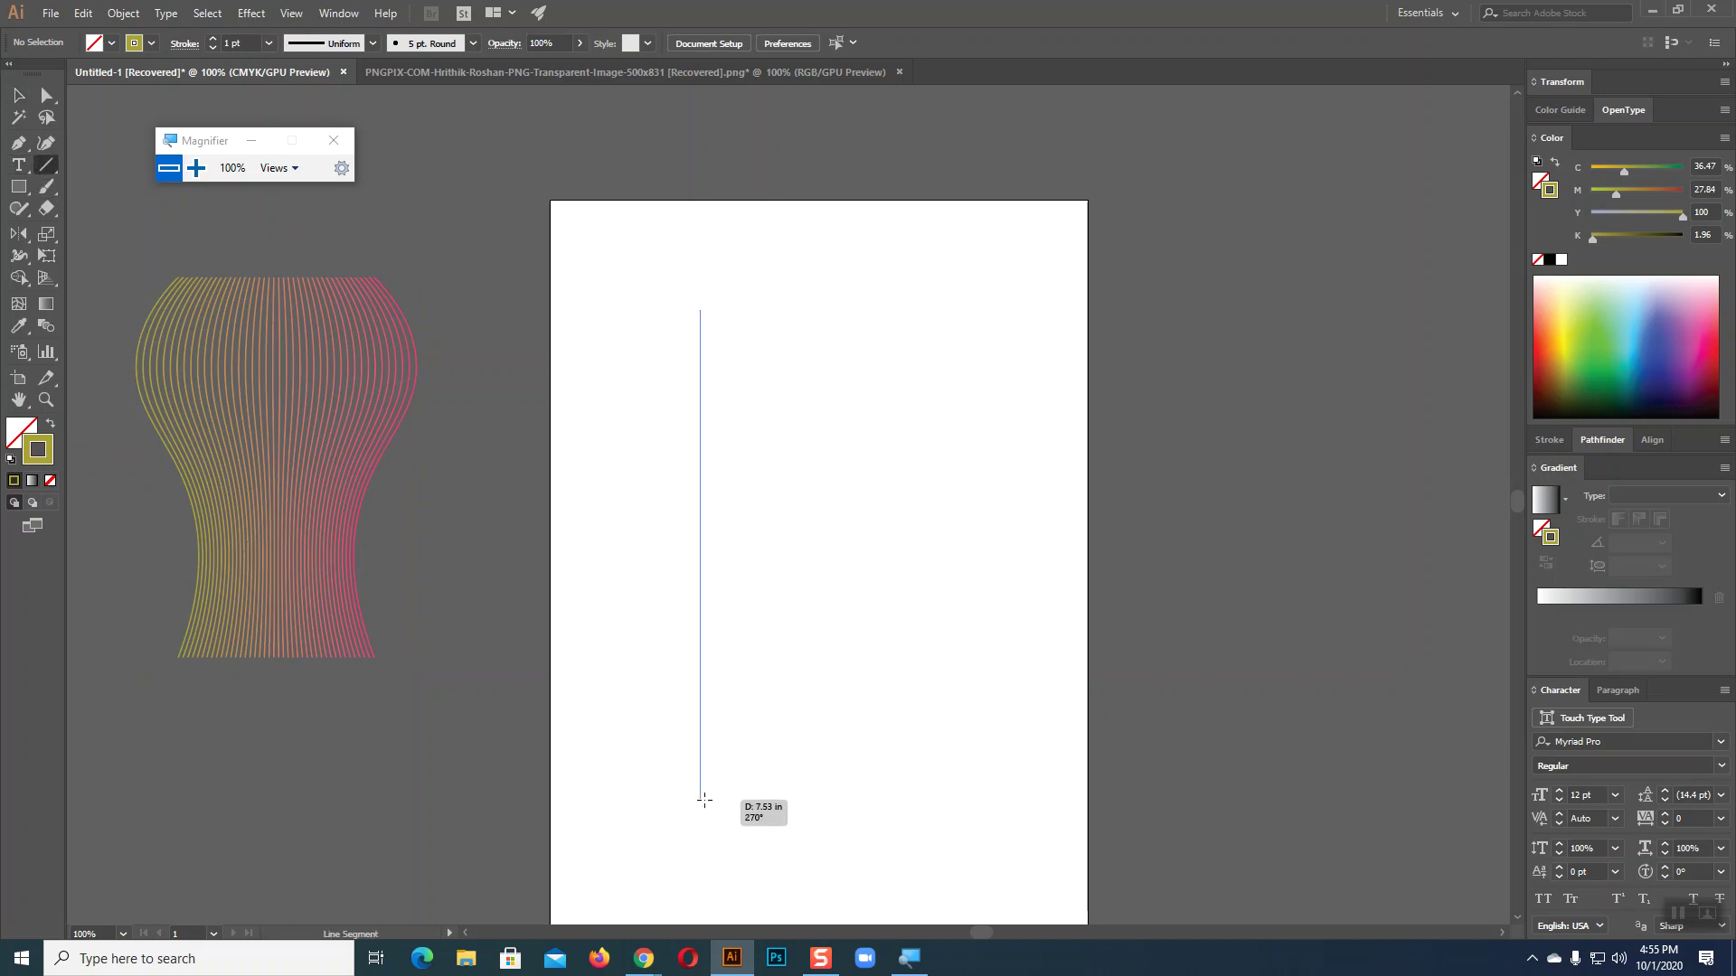
{"action": "left_click", "coordinate": [47, 143]}
{"action": "left_click", "coordinate": [700, 799]}
{"action": "left_click", "coordinate": [700, 310]}
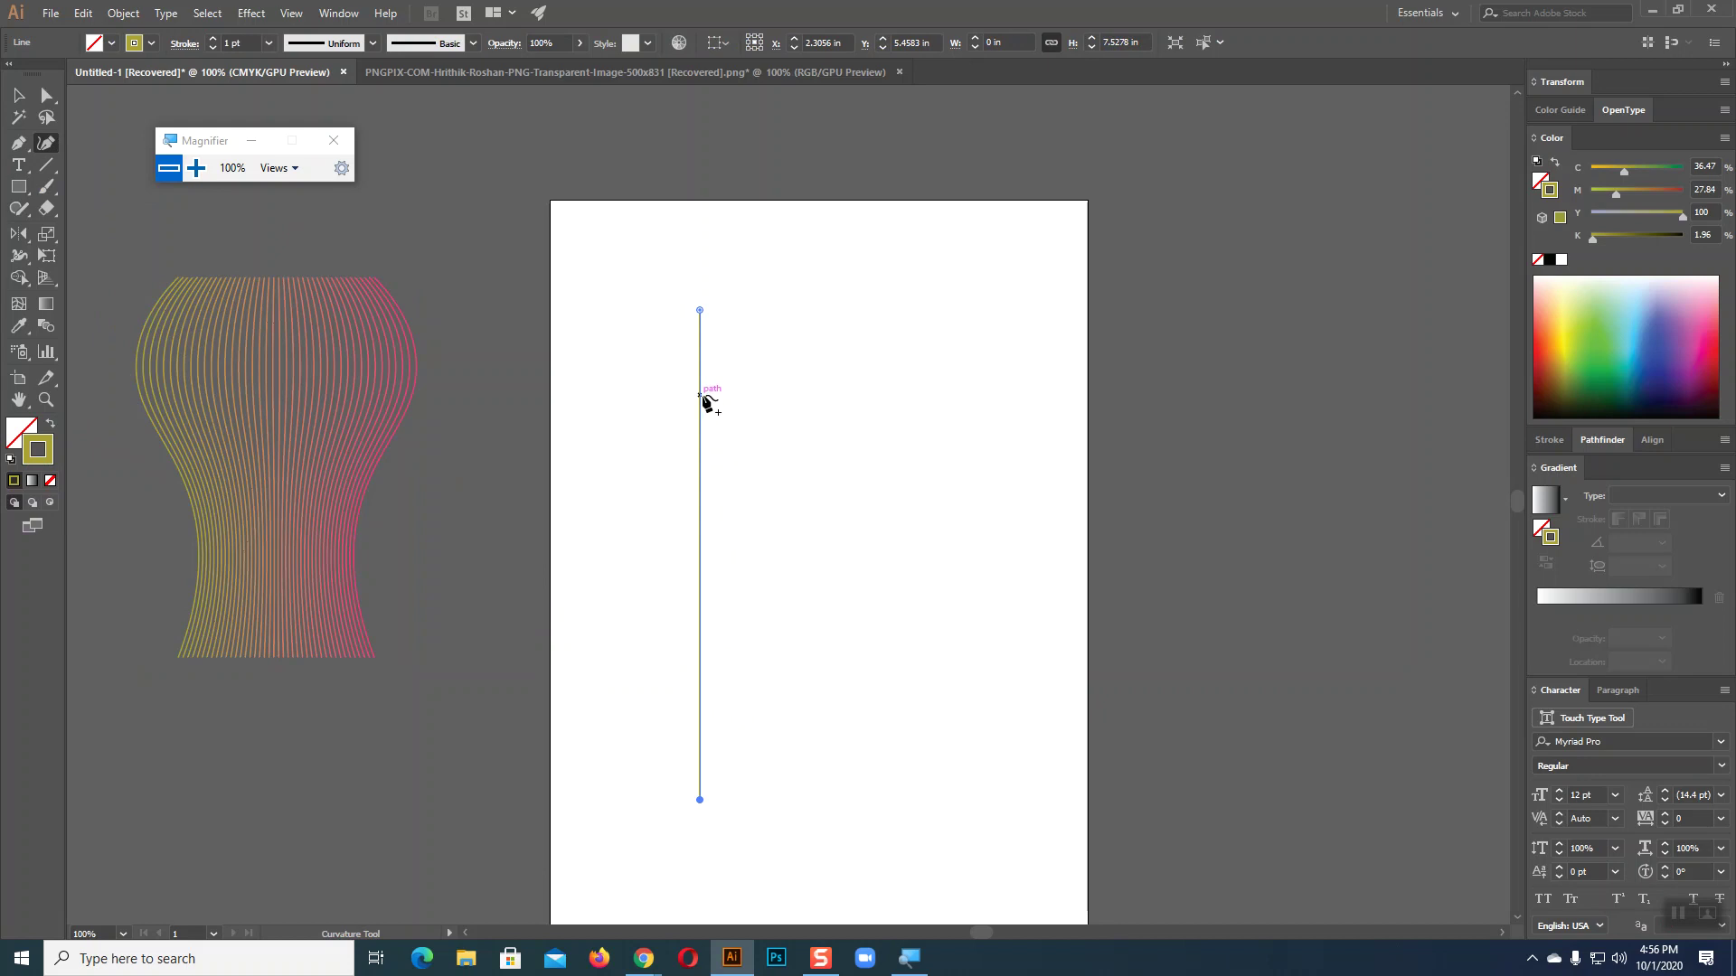
{"action": "left_click_drag", "start_coordinate": [701, 409], "coordinate": [639, 422]}
{"action": "left_click_drag", "start_coordinate": [618, 620], "coordinate": [729, 633]}
{"action": "left_click", "coordinate": [19, 95]}
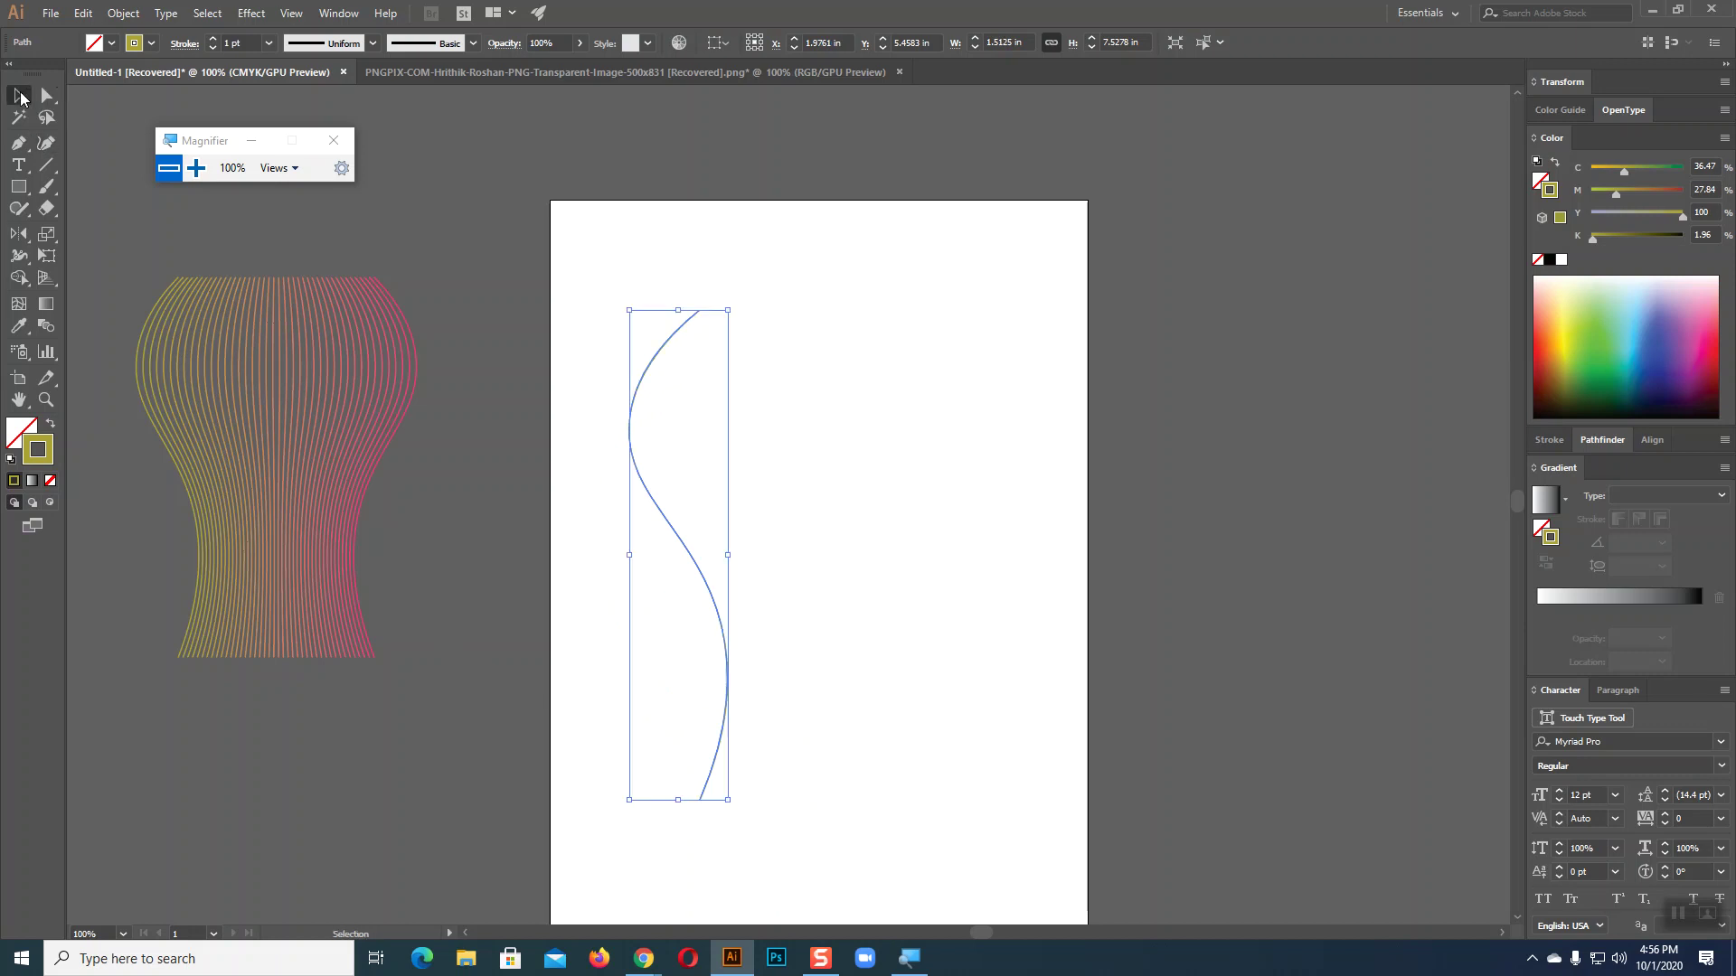
- Mirror a copy of the new S-curve to the right
{"action": "left_click", "coordinate": [18, 233]}
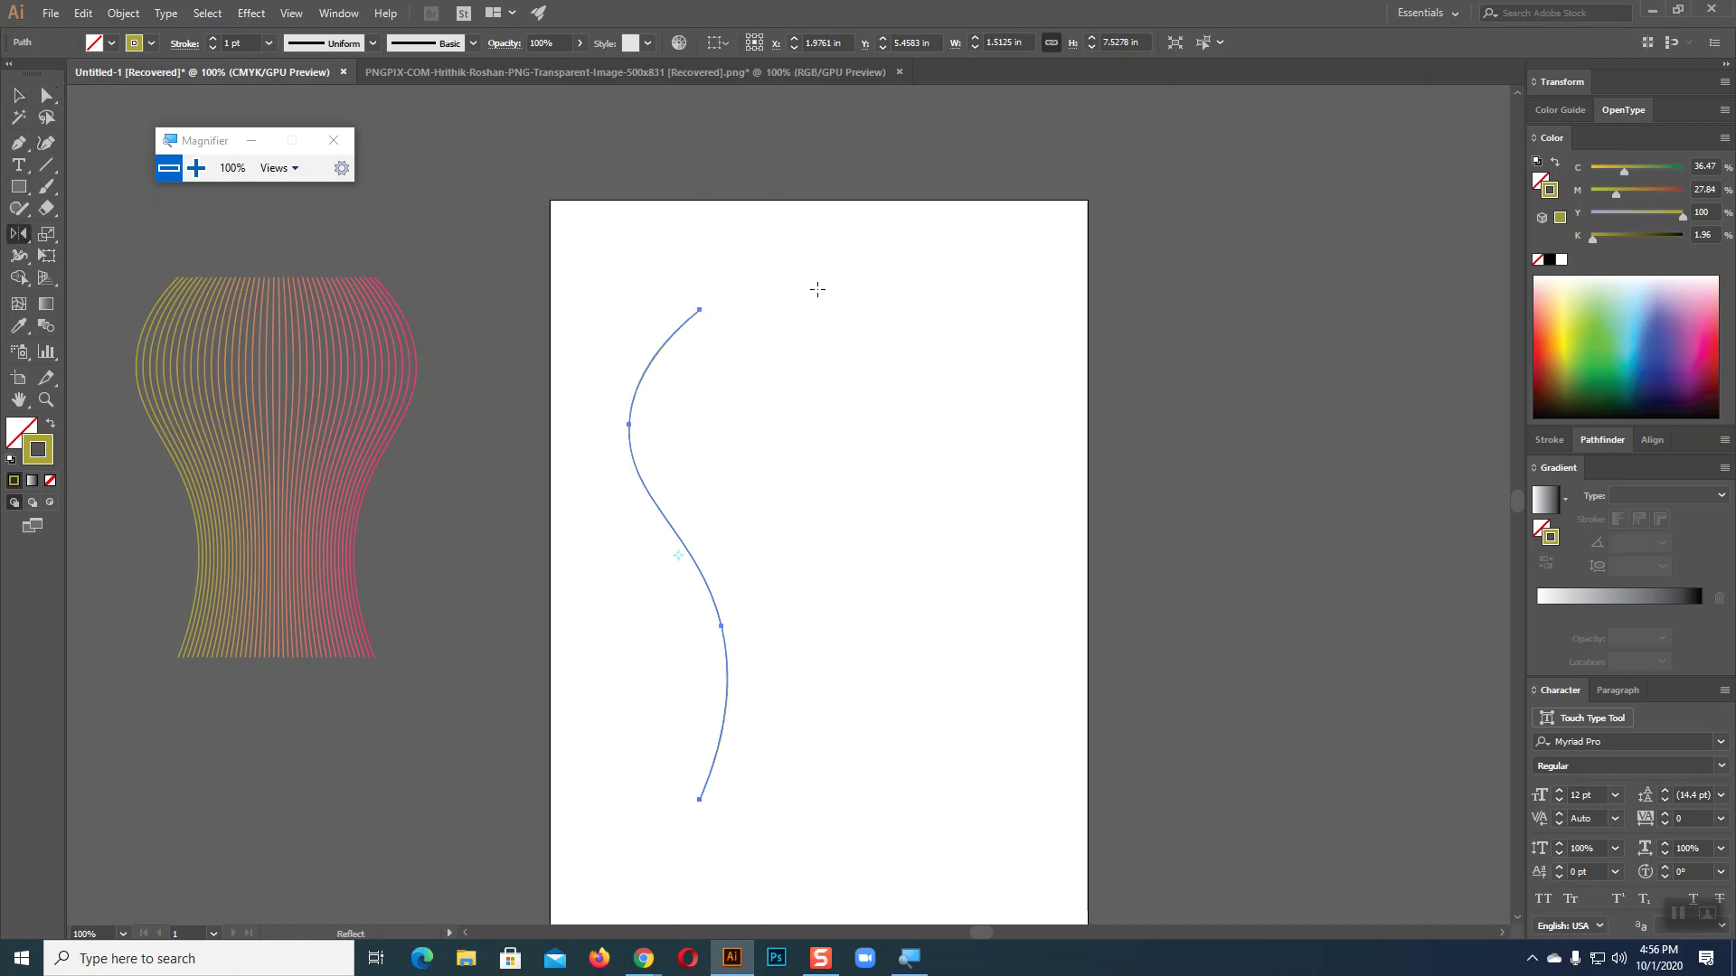
{"action": "left_click_drag", "start_coordinate": [899, 741], "coordinate": [830, 818]}
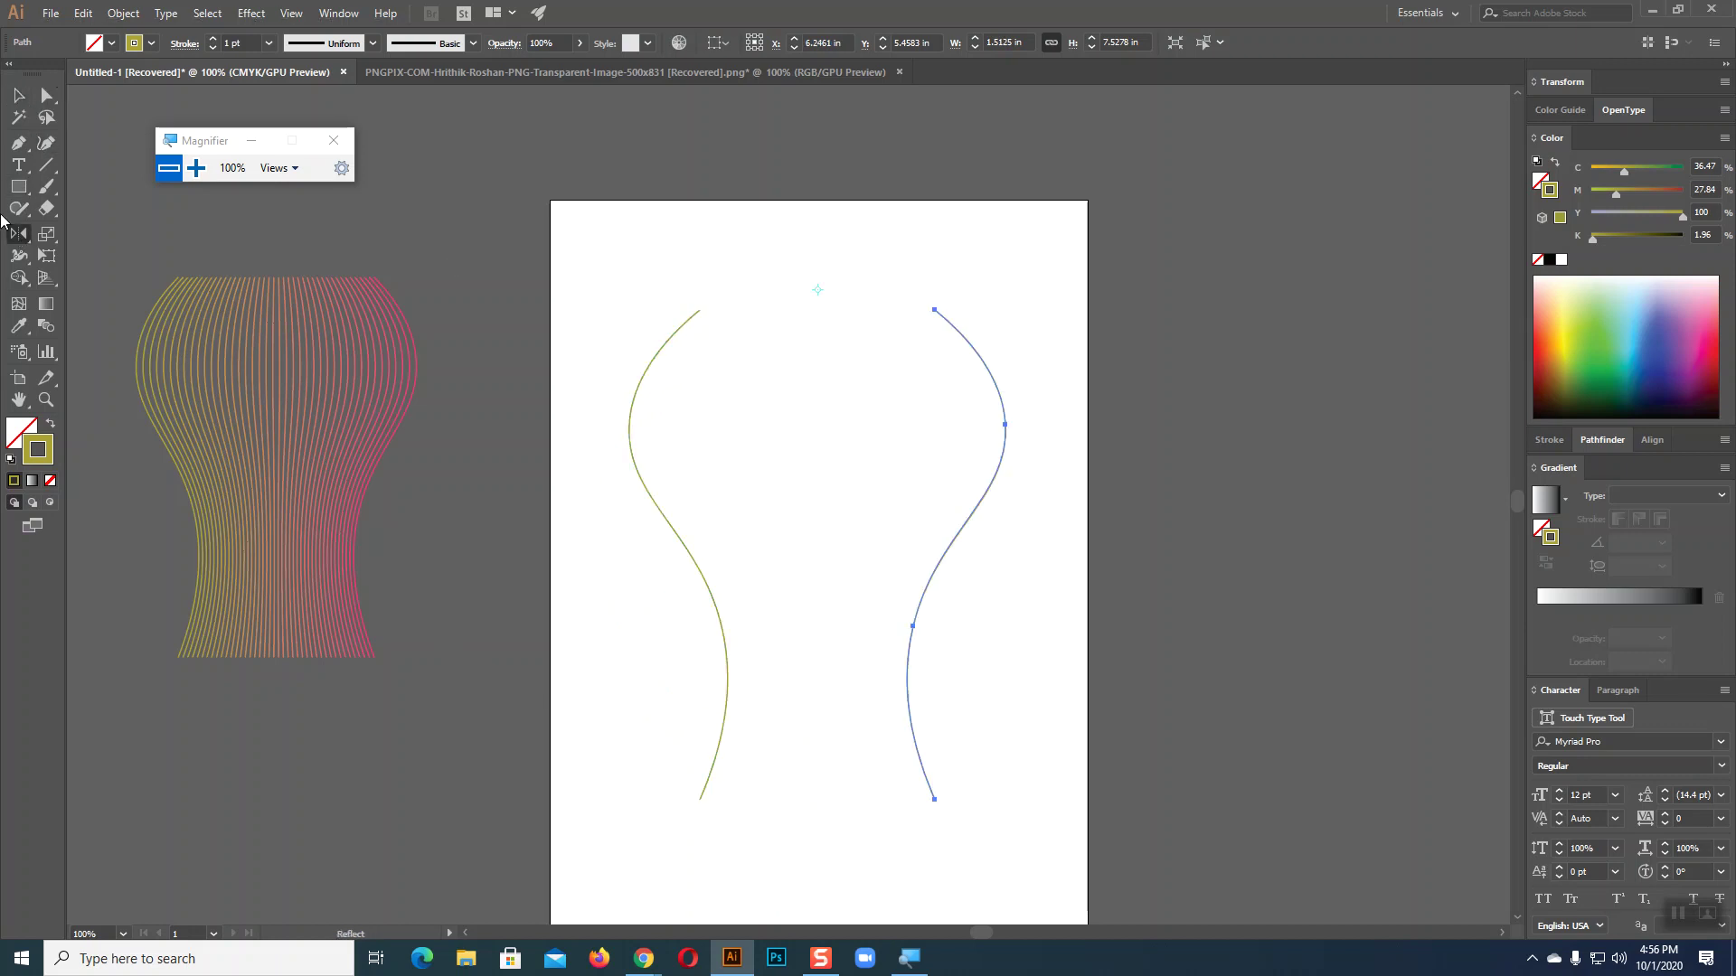
{"action": "left_click", "coordinate": [18, 96]}
{"action": "left_click_drag", "start_coordinate": [587, 265], "coordinate": [1102, 832]}
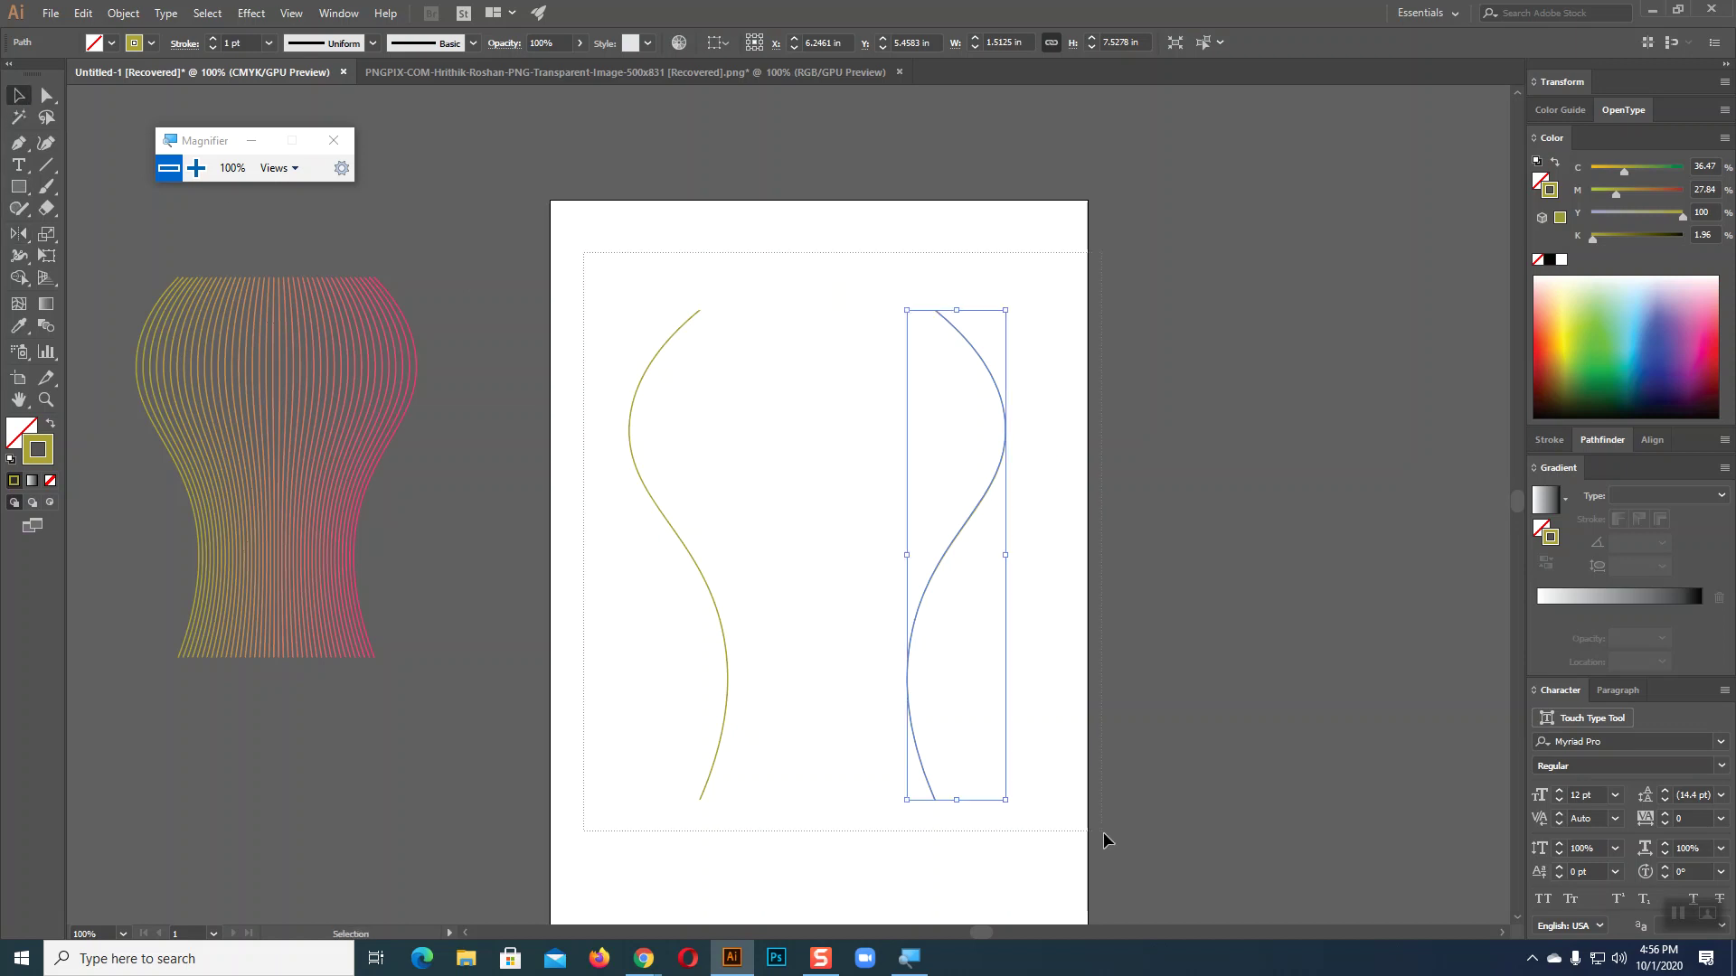
{"action": "left_click", "coordinate": [1065, 622]}
- Colour the right curve dark red and the left curve pale pink, then select both
{"action": "left_click", "coordinate": [960, 531]}
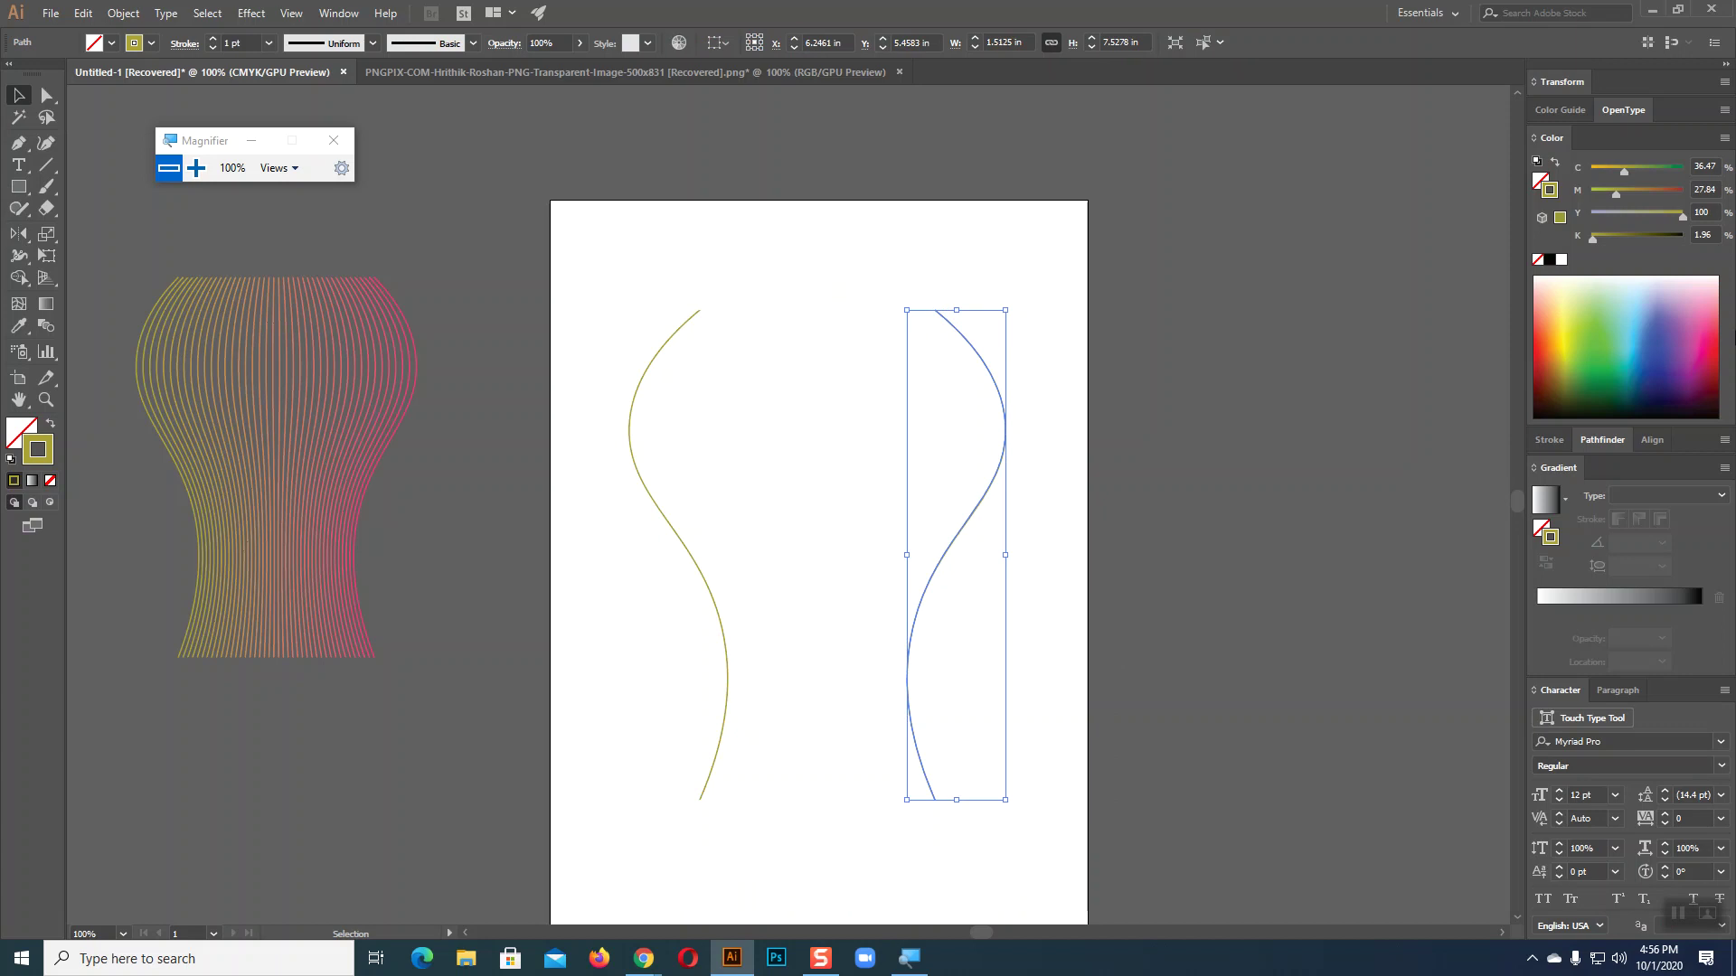
{"action": "left_click", "coordinate": [1722, 359]}
{"action": "left_click", "coordinate": [1344, 463]}
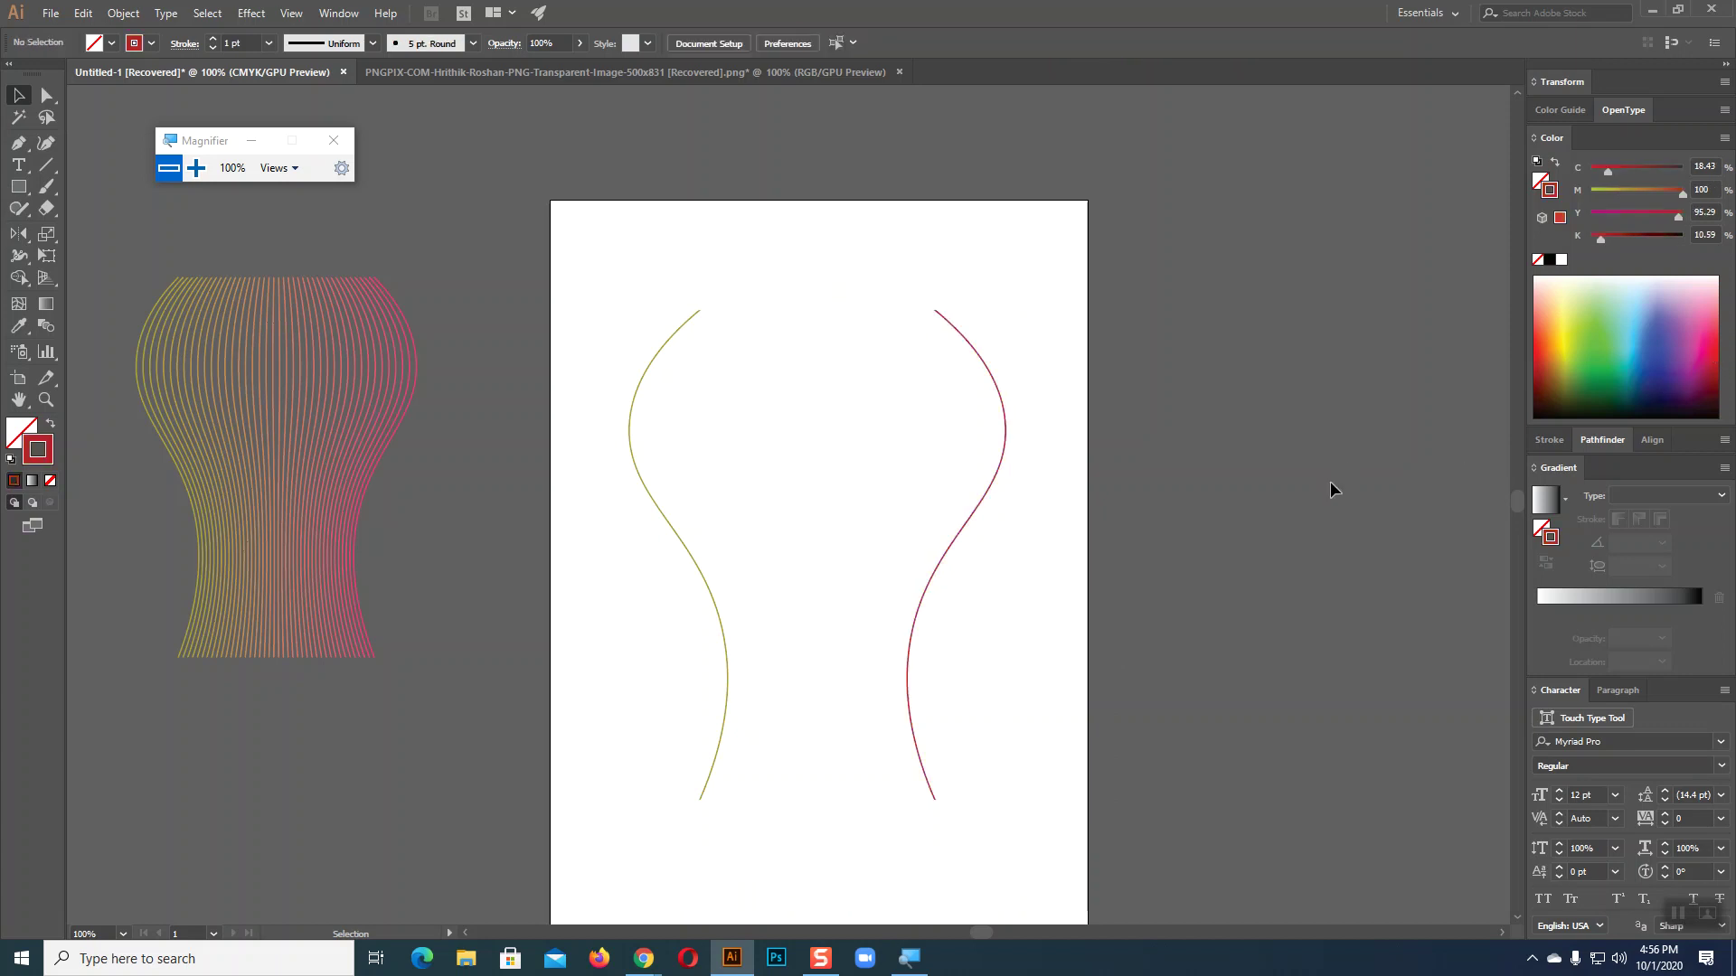
{"action": "left_click", "coordinate": [712, 599]}
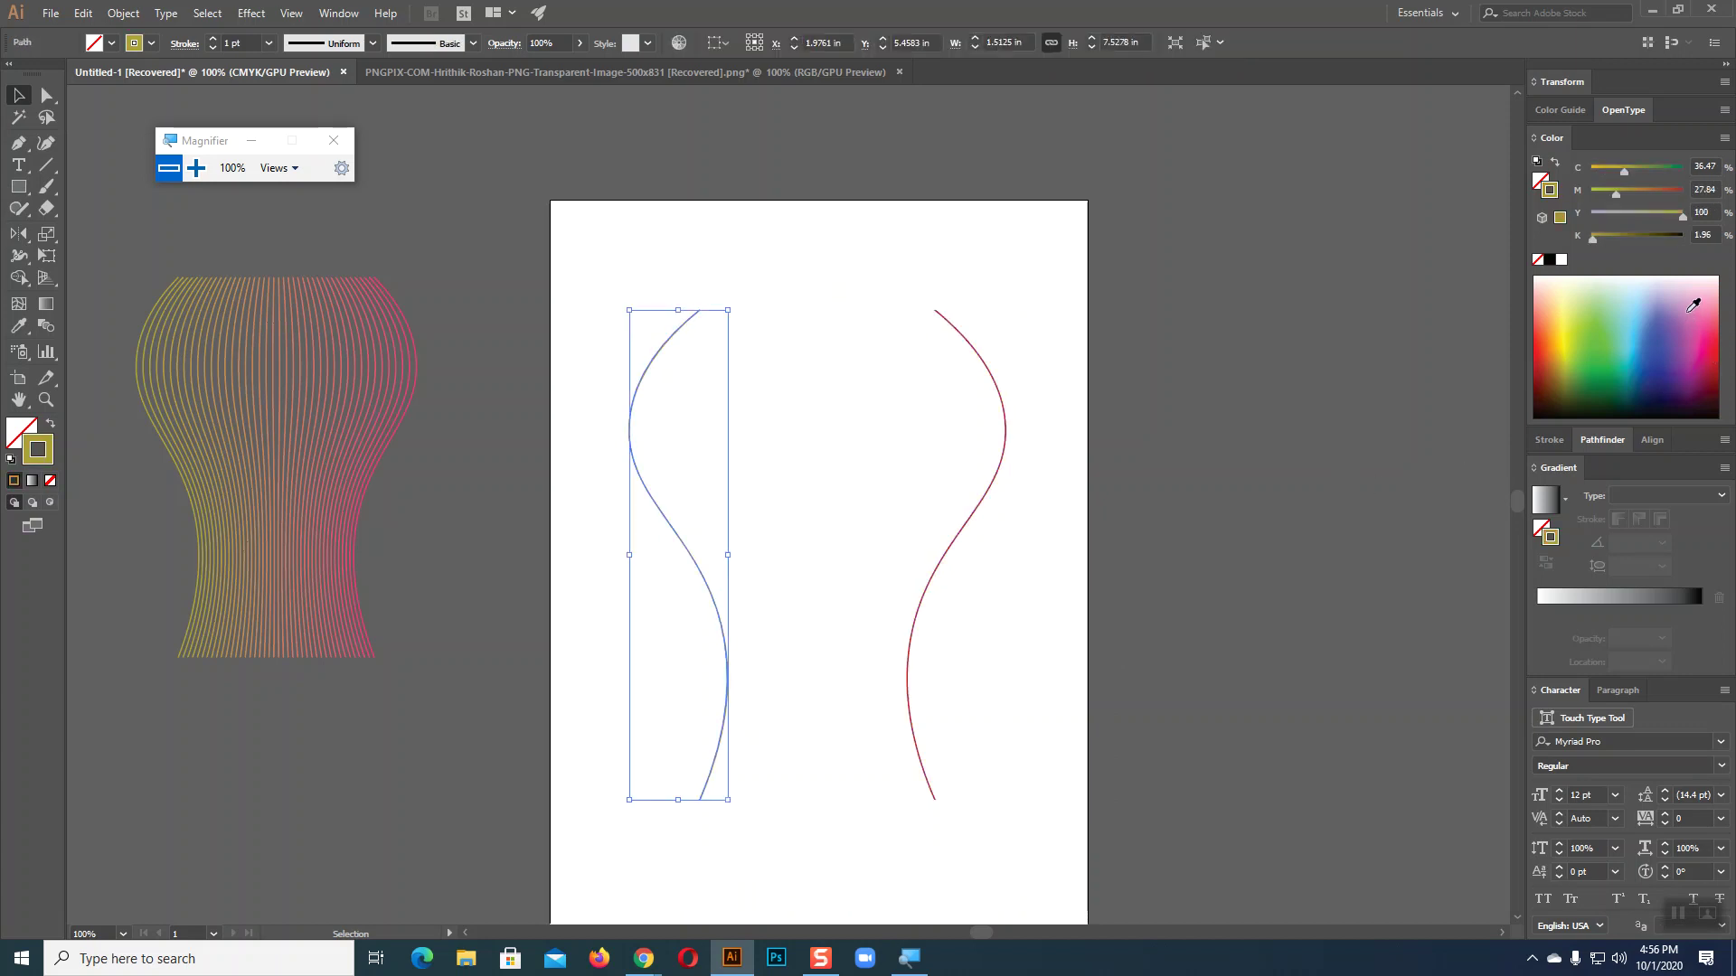
{"action": "left_click", "coordinate": [1647, 310]}
{"action": "left_click", "coordinate": [1074, 533]}
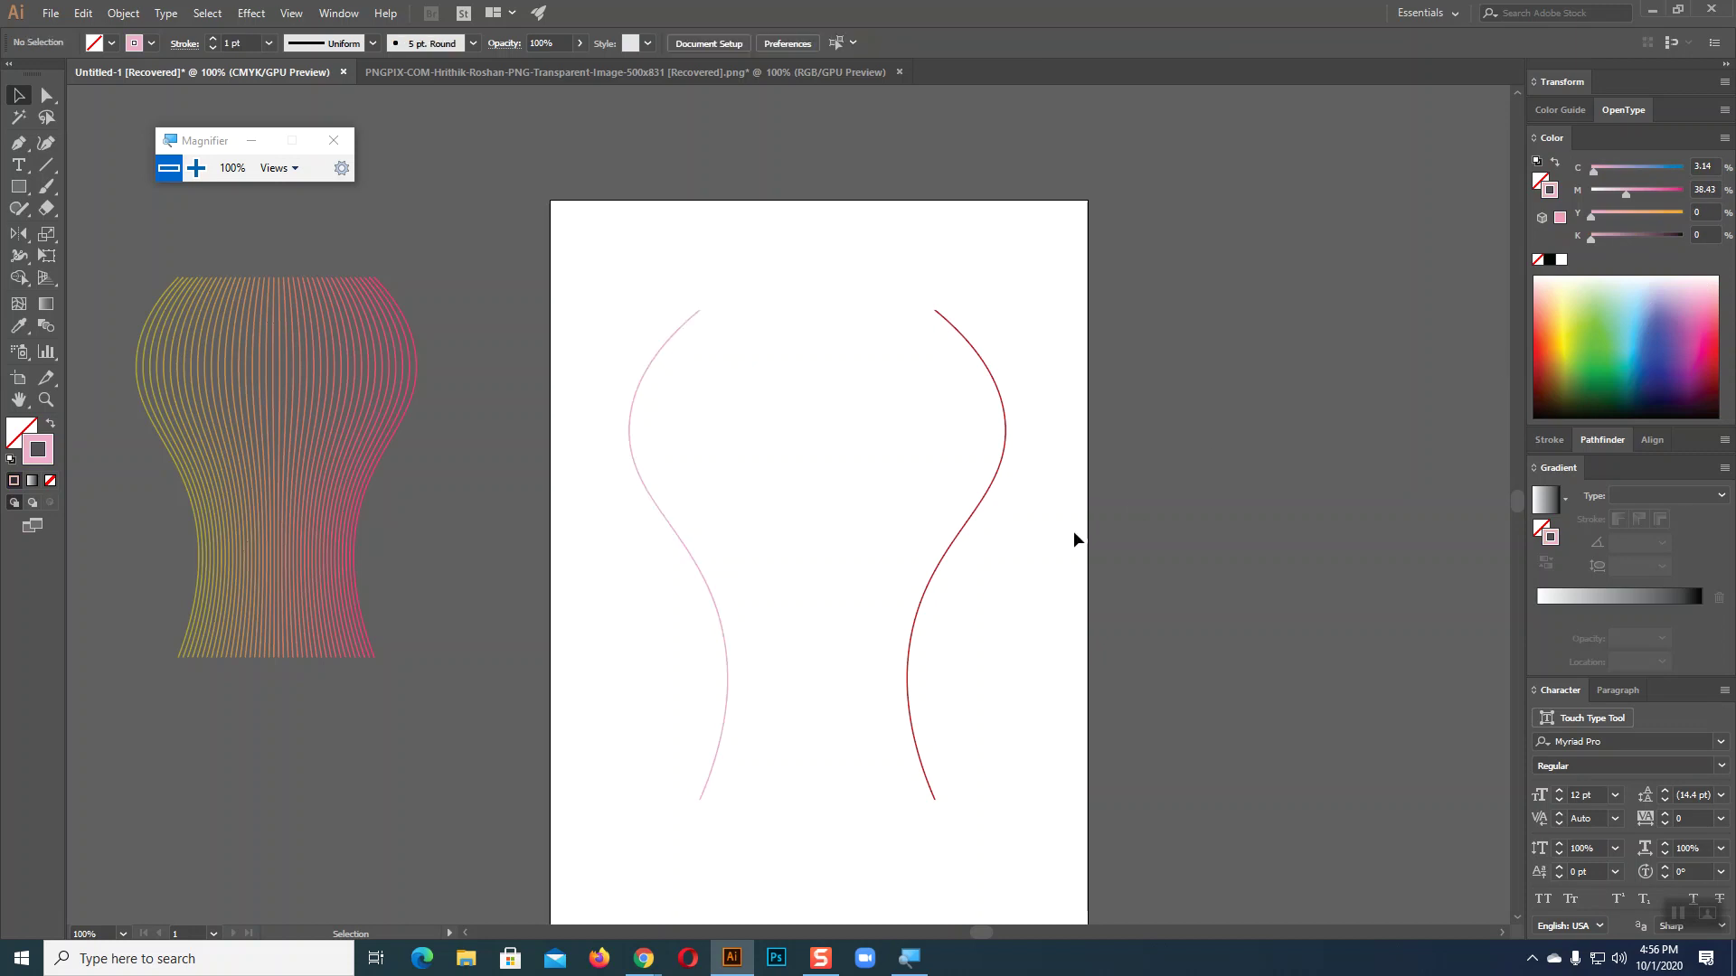
{"action": "left_click_drag", "start_coordinate": [499, 302], "coordinate": [1132, 852]}
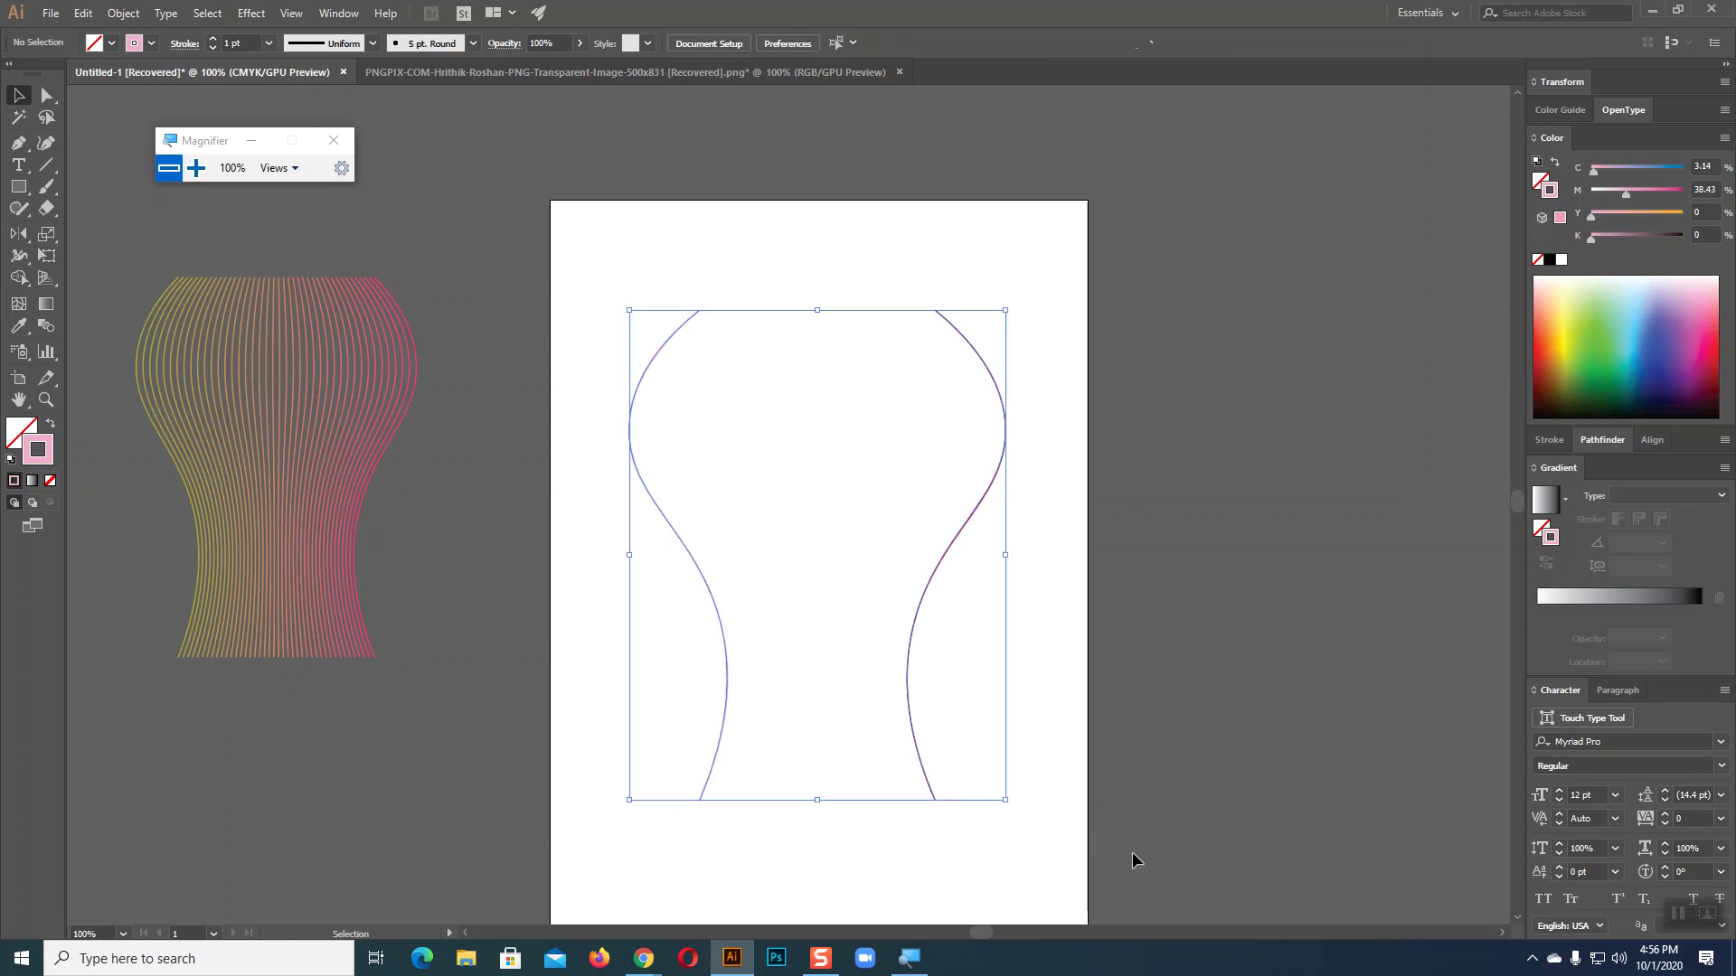
{"action": "left_click", "coordinate": [53, 331]}
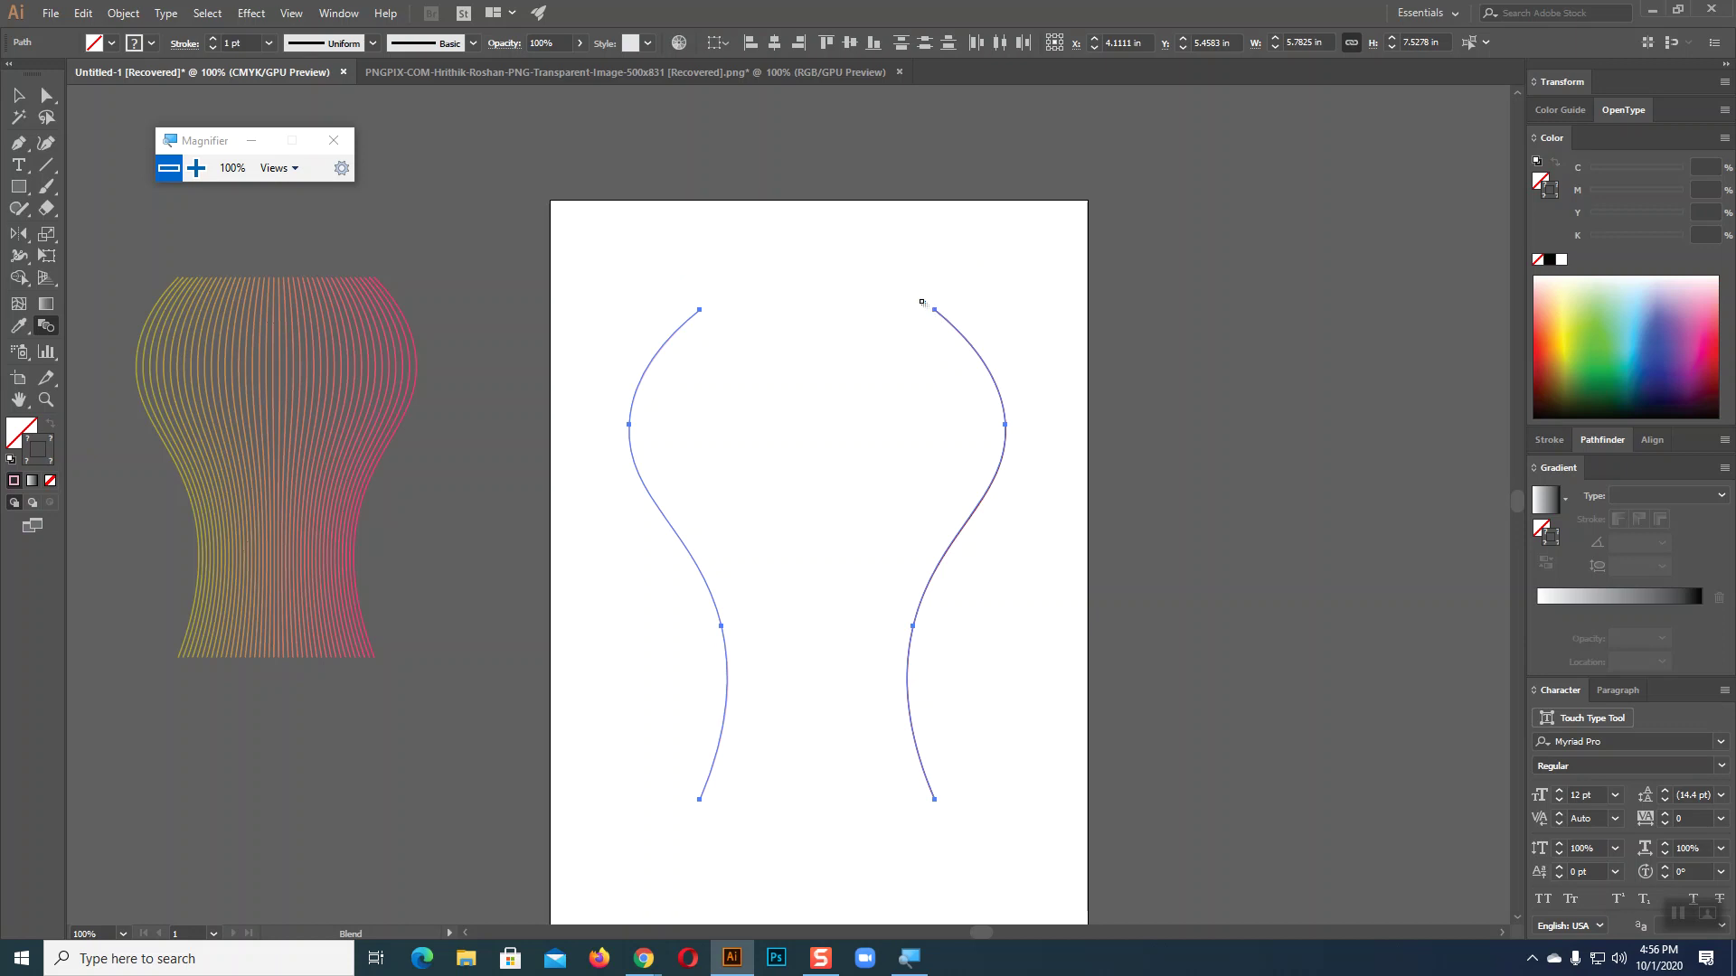
- Blend the pink and red curves into a twisted ribbon and zoom to 200%
{"action": "left_click", "coordinate": [936, 801]}
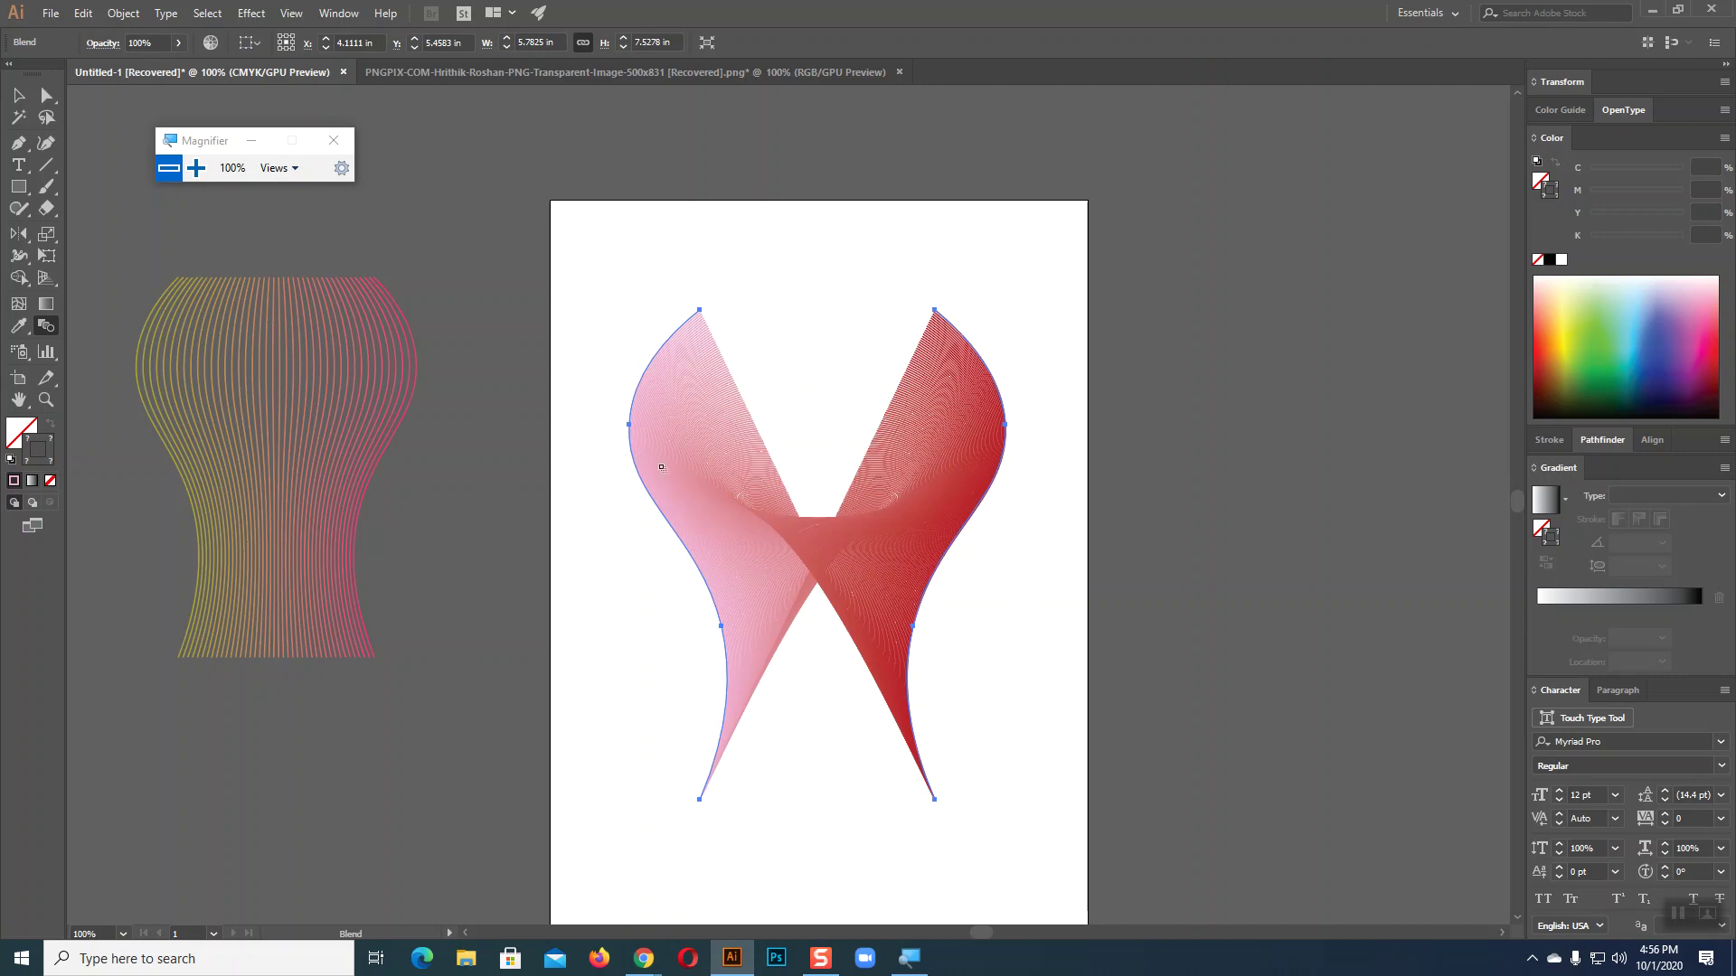
{"action": "left_click", "coordinate": [18, 95]}
{"action": "left_click", "coordinate": [1095, 529]}
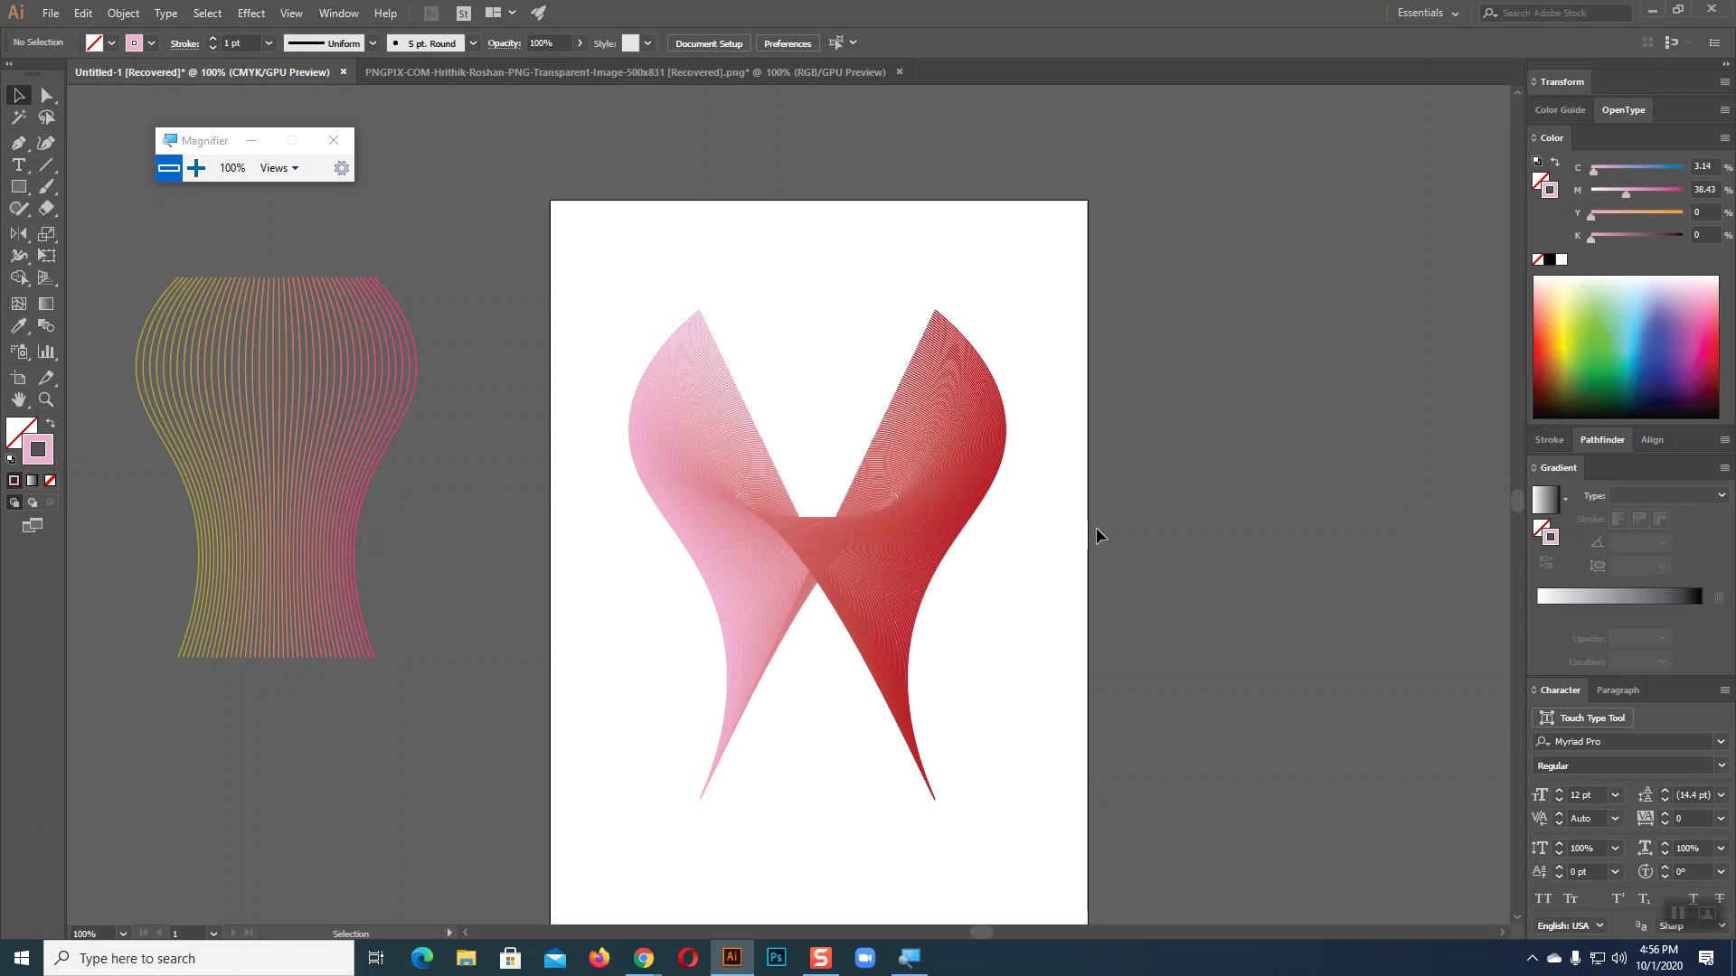
{"action": "key", "text": "ctrl+plus"}
{"action": "key", "text": "ctrl+plus"}
- Set the ribbon's right spine curve stroke to a saturated yellow
{"action": "left_click", "coordinate": [1095, 535]}
{"action": "left_click", "coordinate": [185, 381]}
{"action": "left_click", "coordinate": [47, 95]}
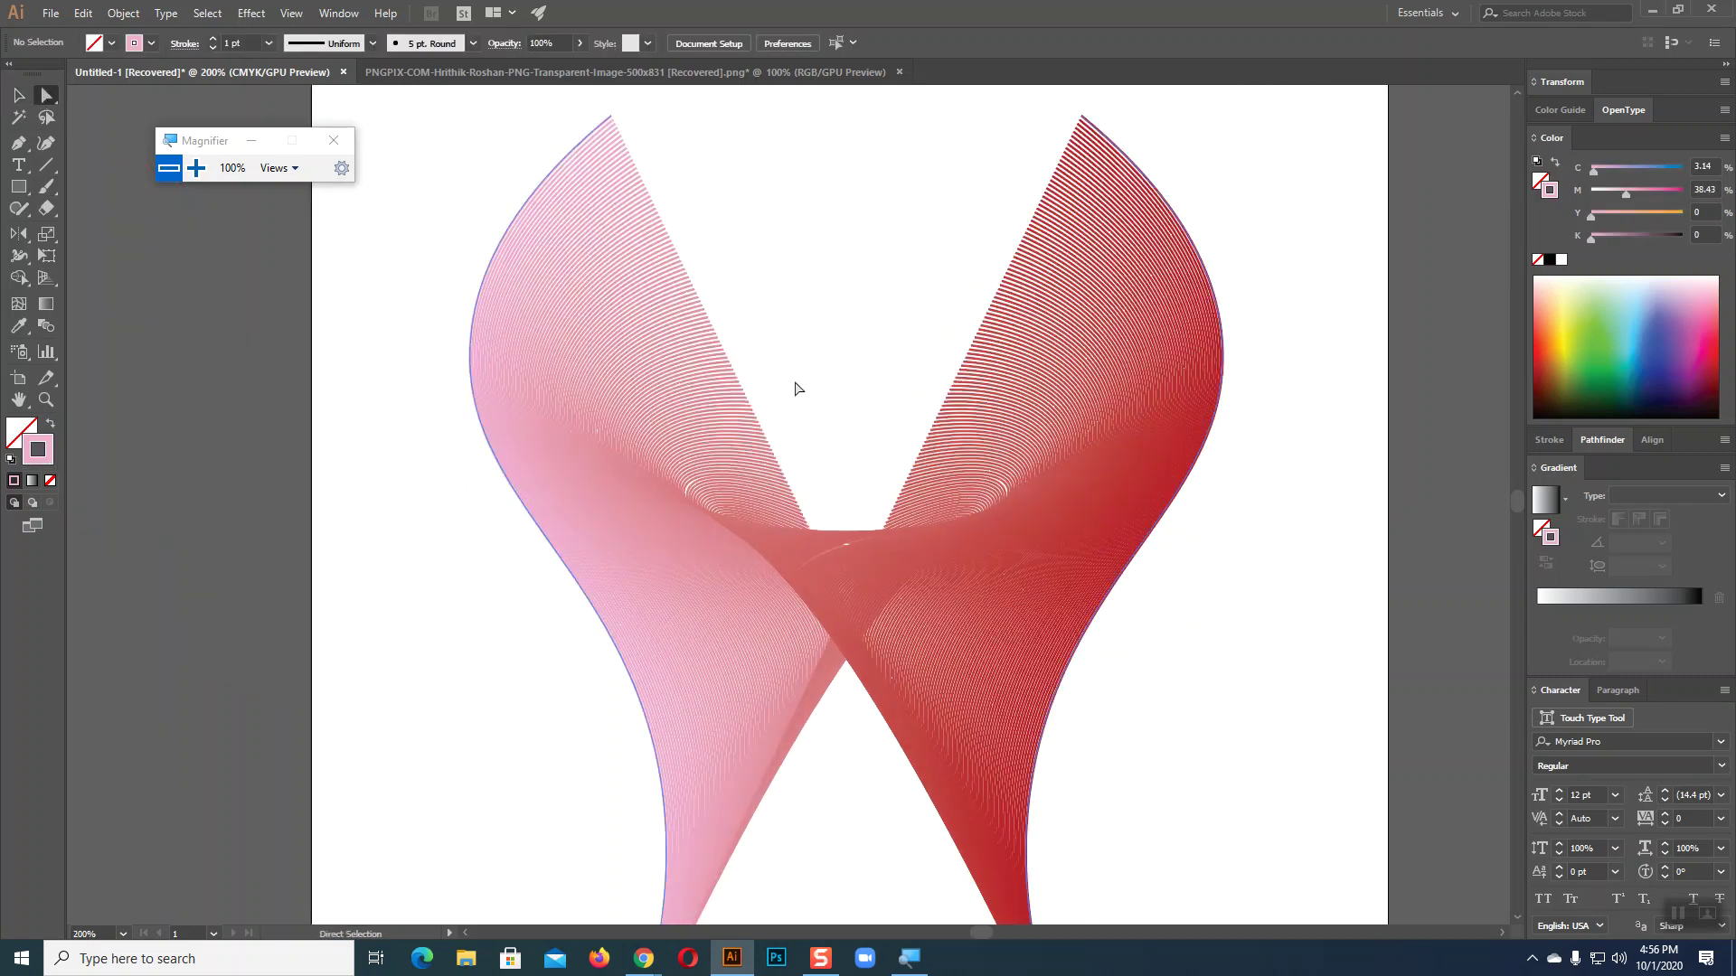
{"action": "left_click", "coordinate": [1224, 387]}
{"action": "left_click", "coordinate": [1549, 260]}
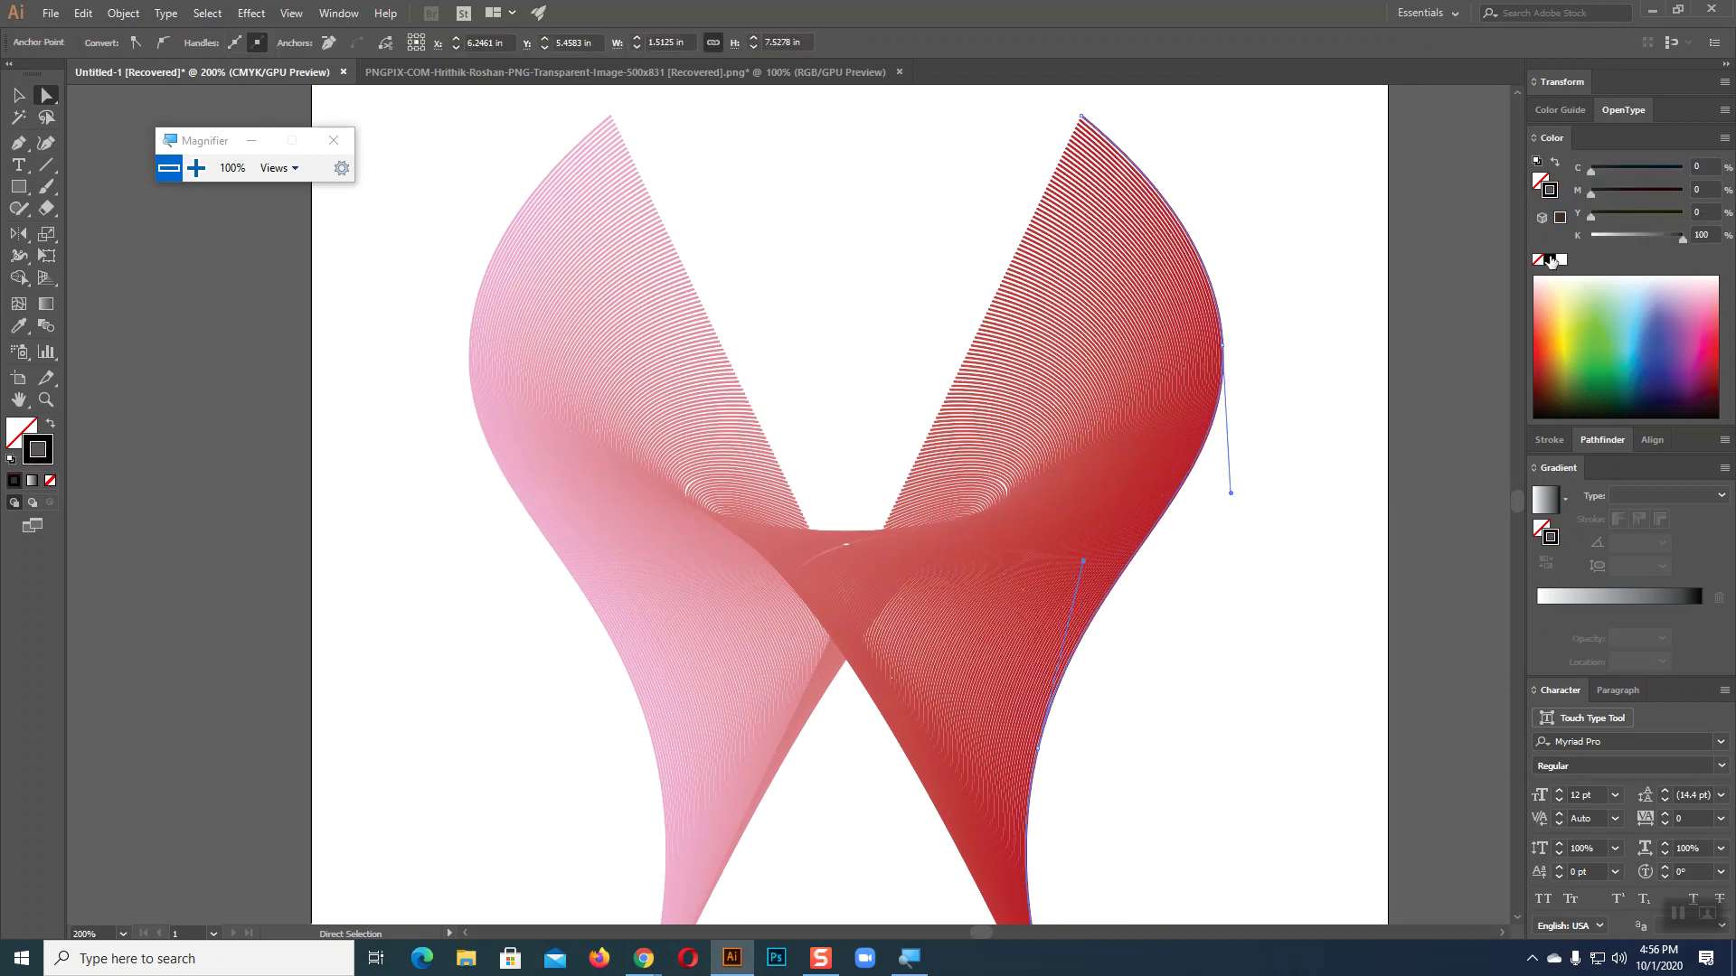
{"action": "left_click", "coordinate": [1647, 312]}
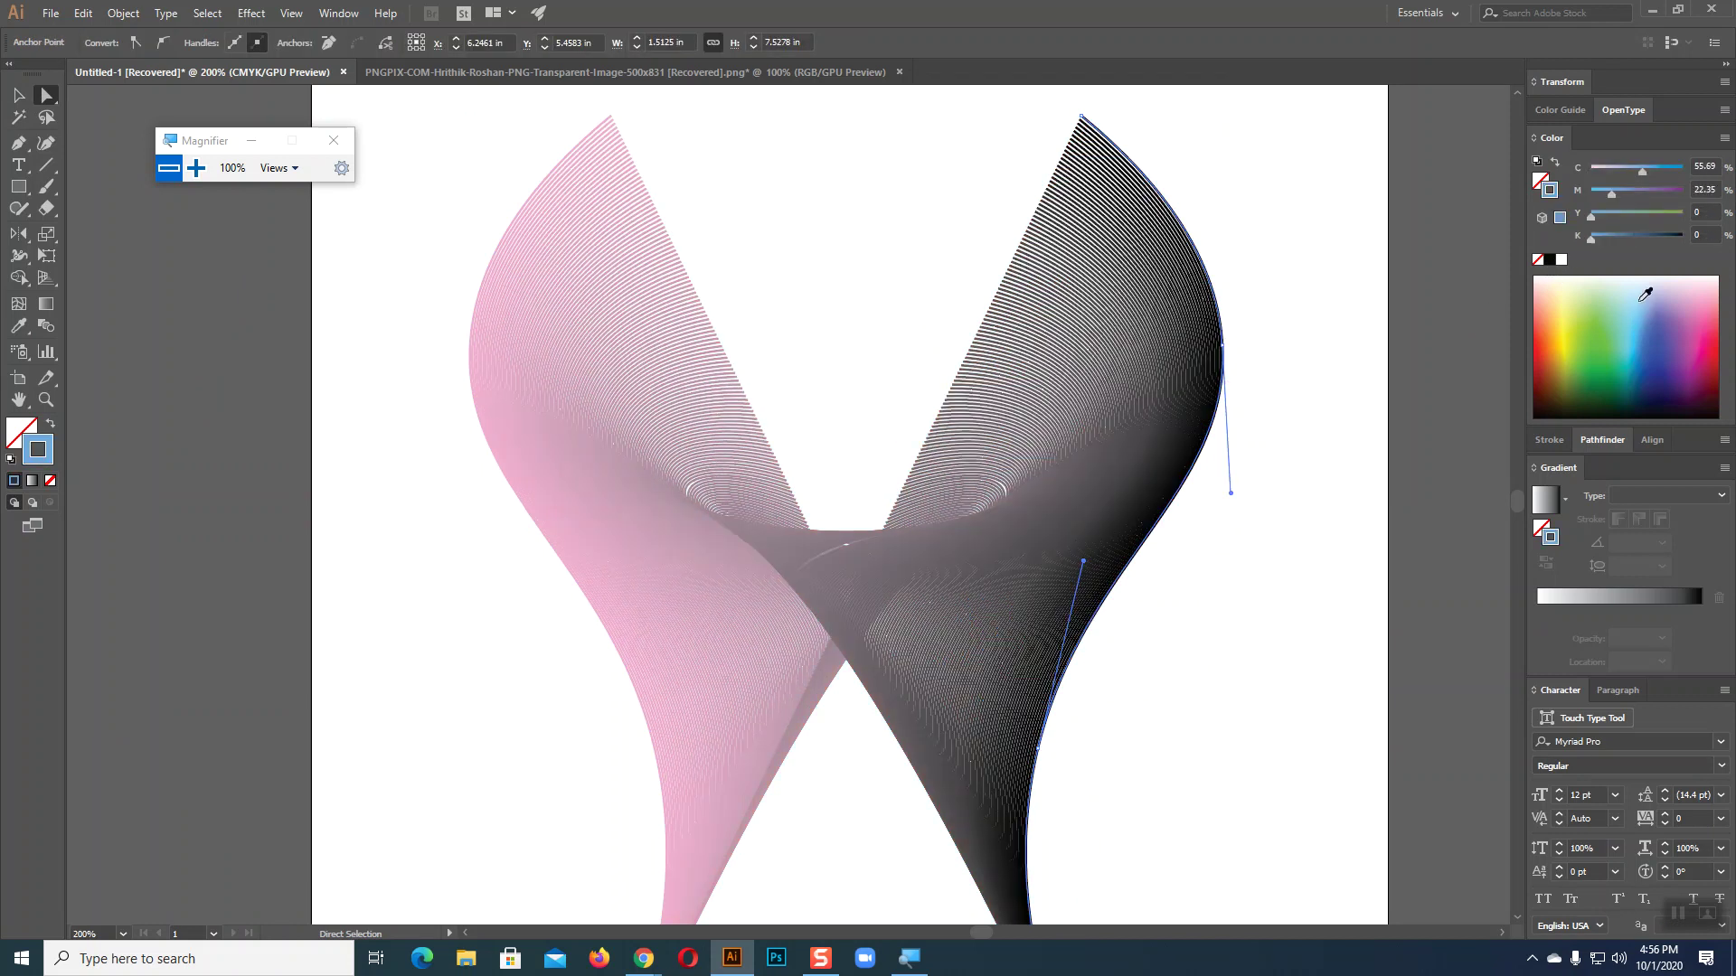
{"action": "left_click", "coordinate": [1643, 294]}
{"action": "left_click", "coordinate": [1566, 285]}
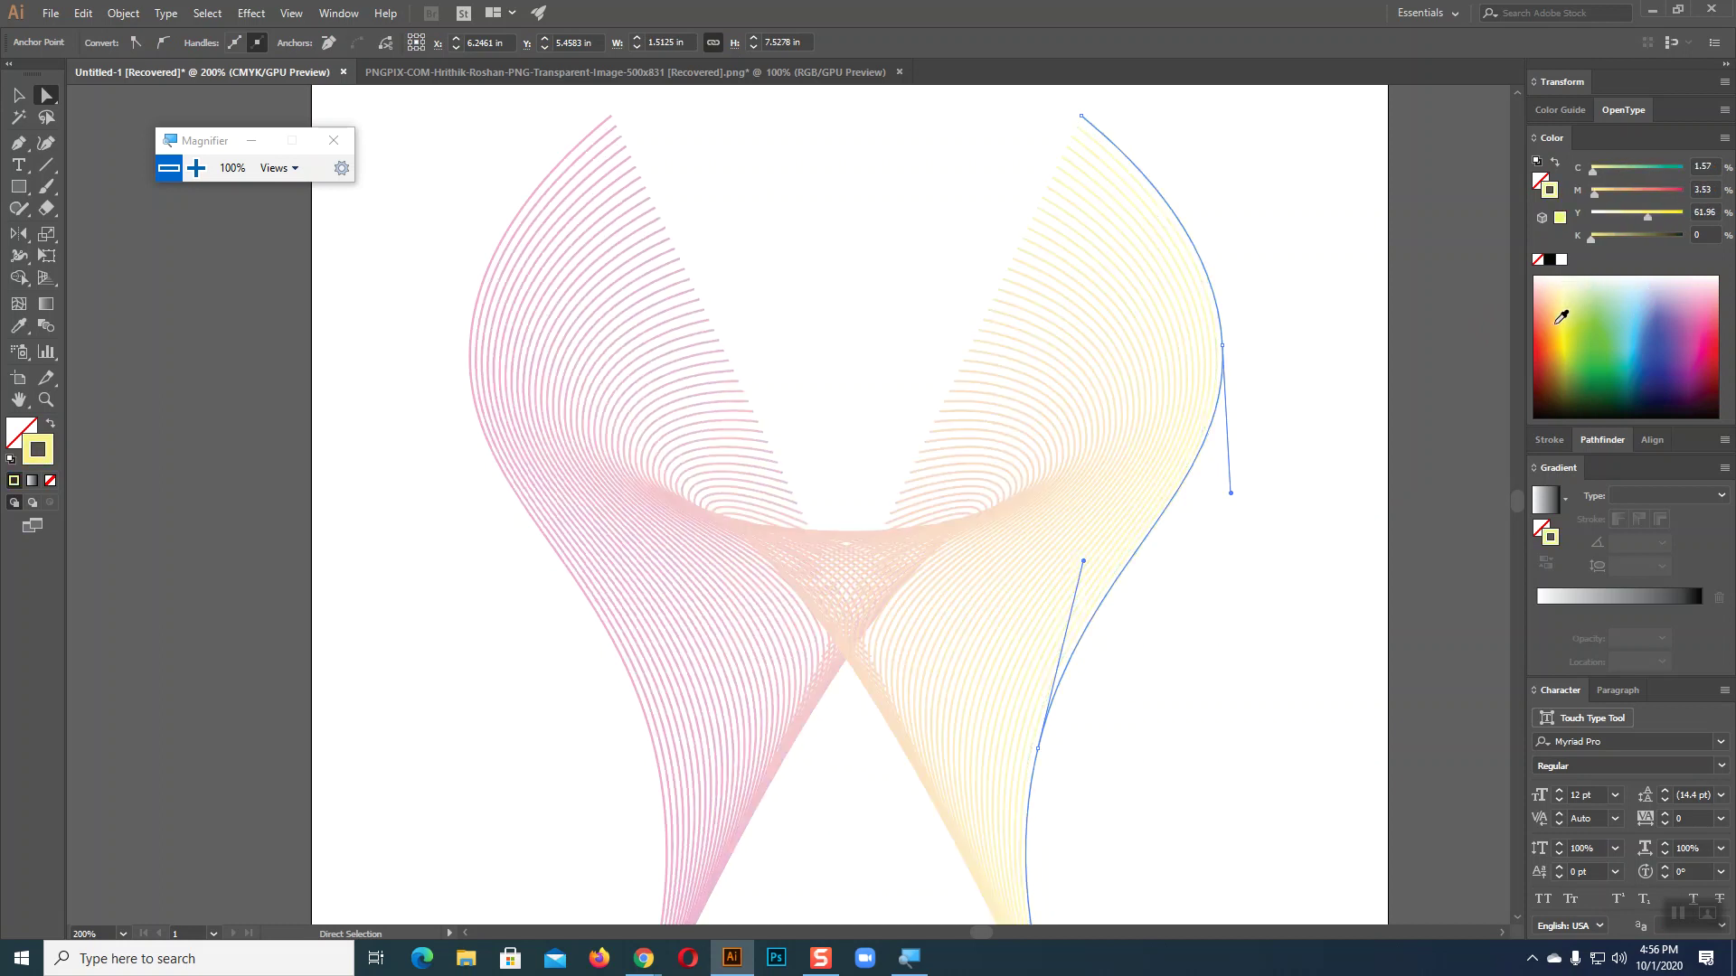
{"action": "left_click", "coordinate": [1564, 310]}
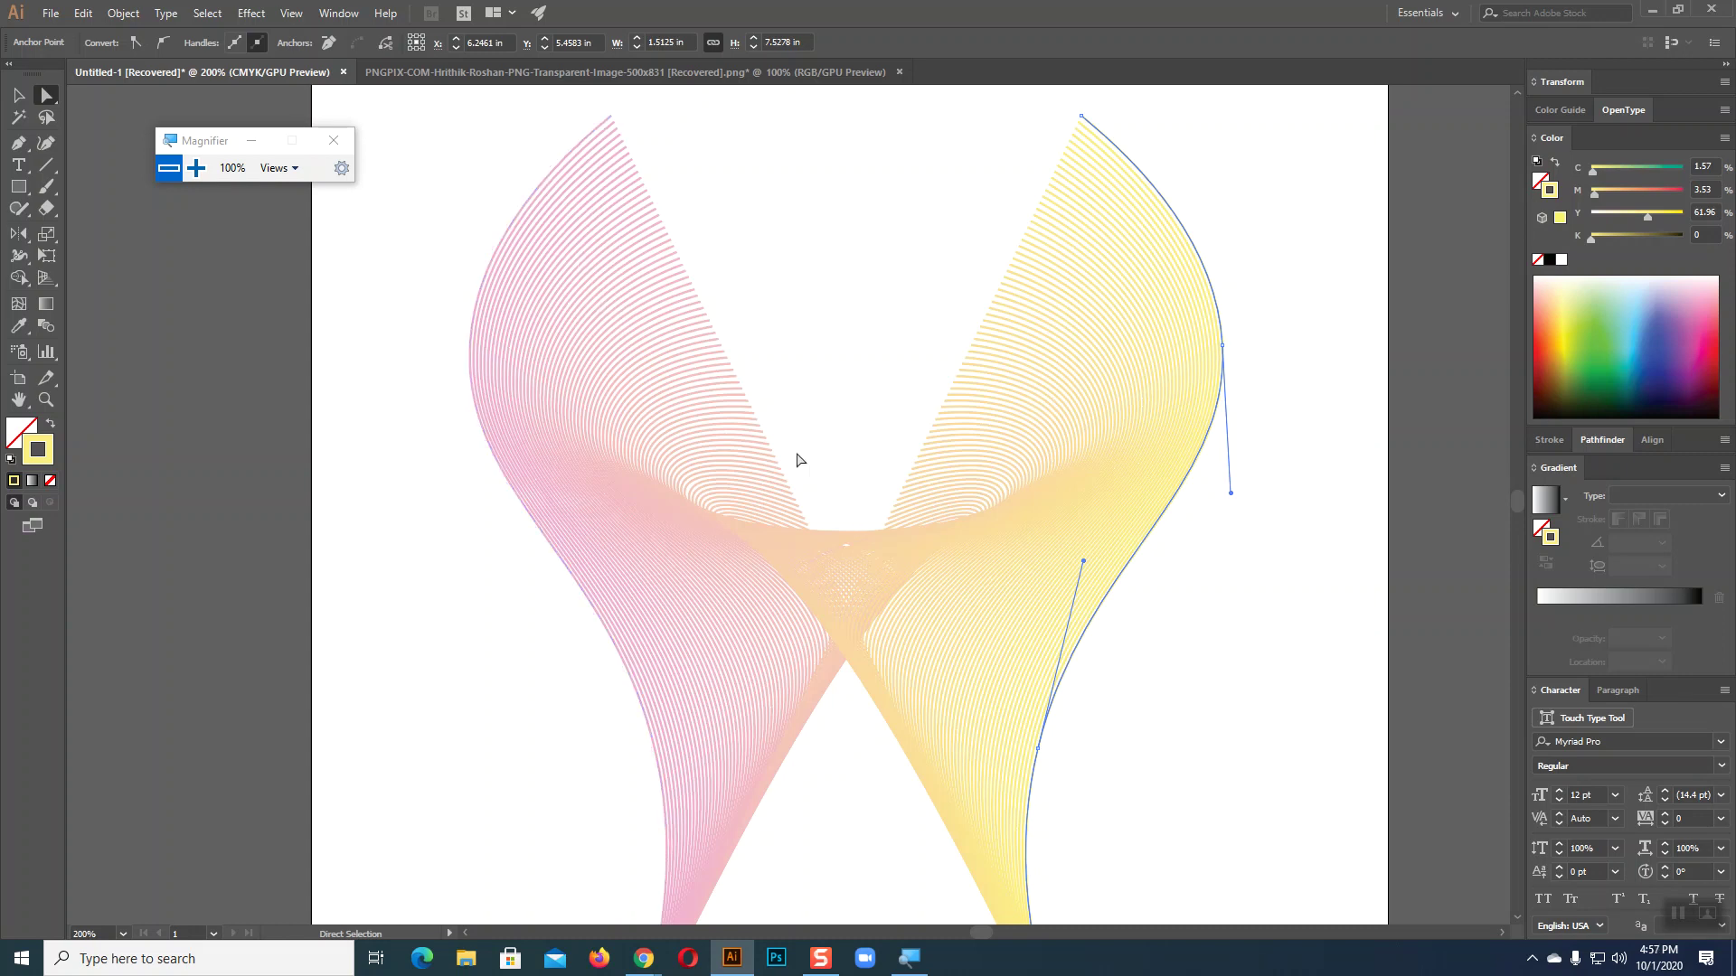
{"action": "left_click", "coordinate": [119, 14]}
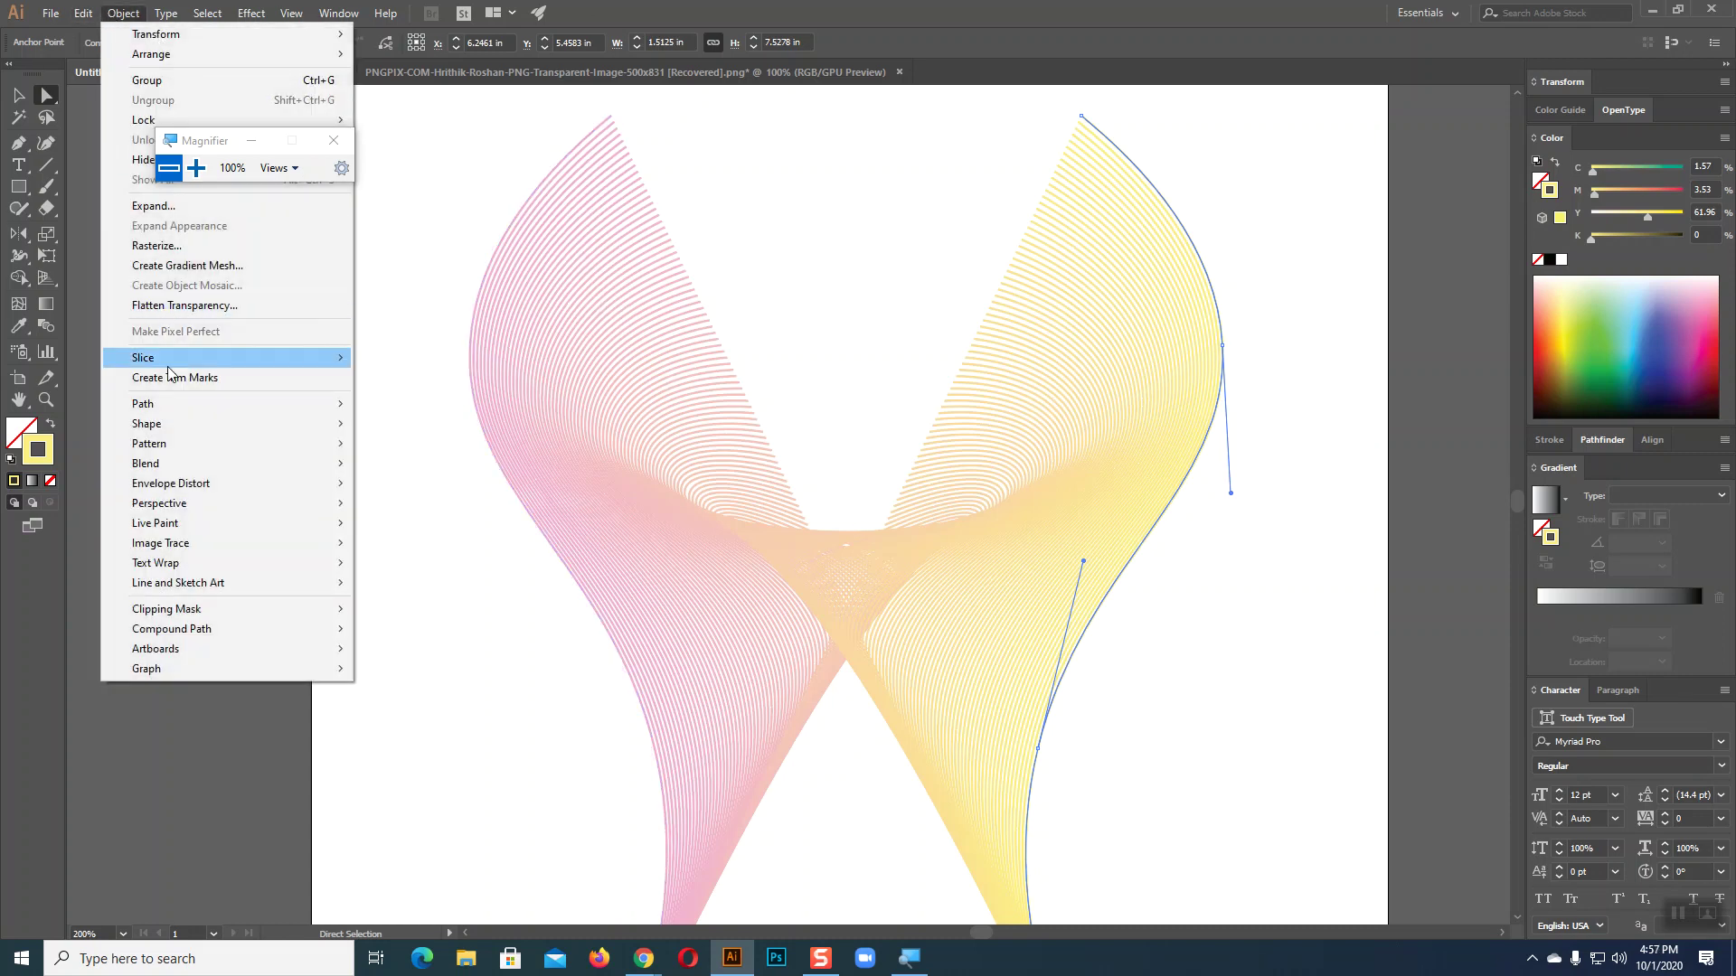
- Set the ribbon blend to 250 specified steps with preview and confirm
{"action": "mouse_move", "coordinate": [145, 462]}
{"action": "left_click", "coordinate": [452, 502]}
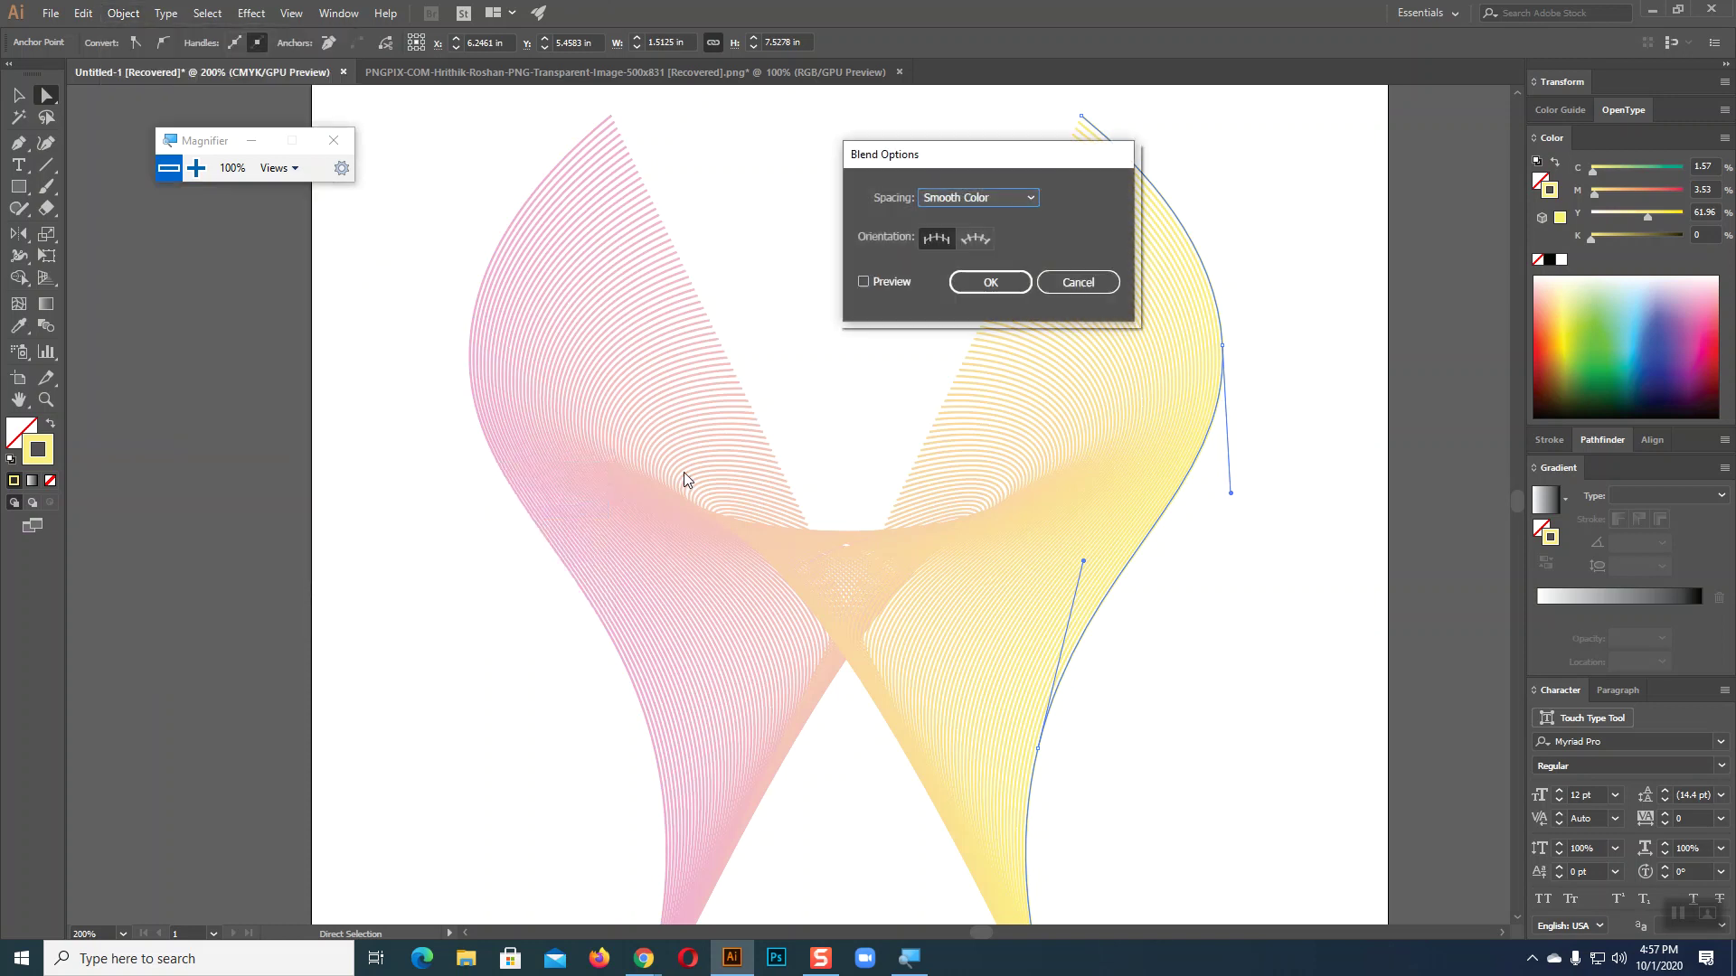
{"action": "left_click", "coordinate": [1020, 198]}
{"action": "left_click", "coordinate": [936, 222]}
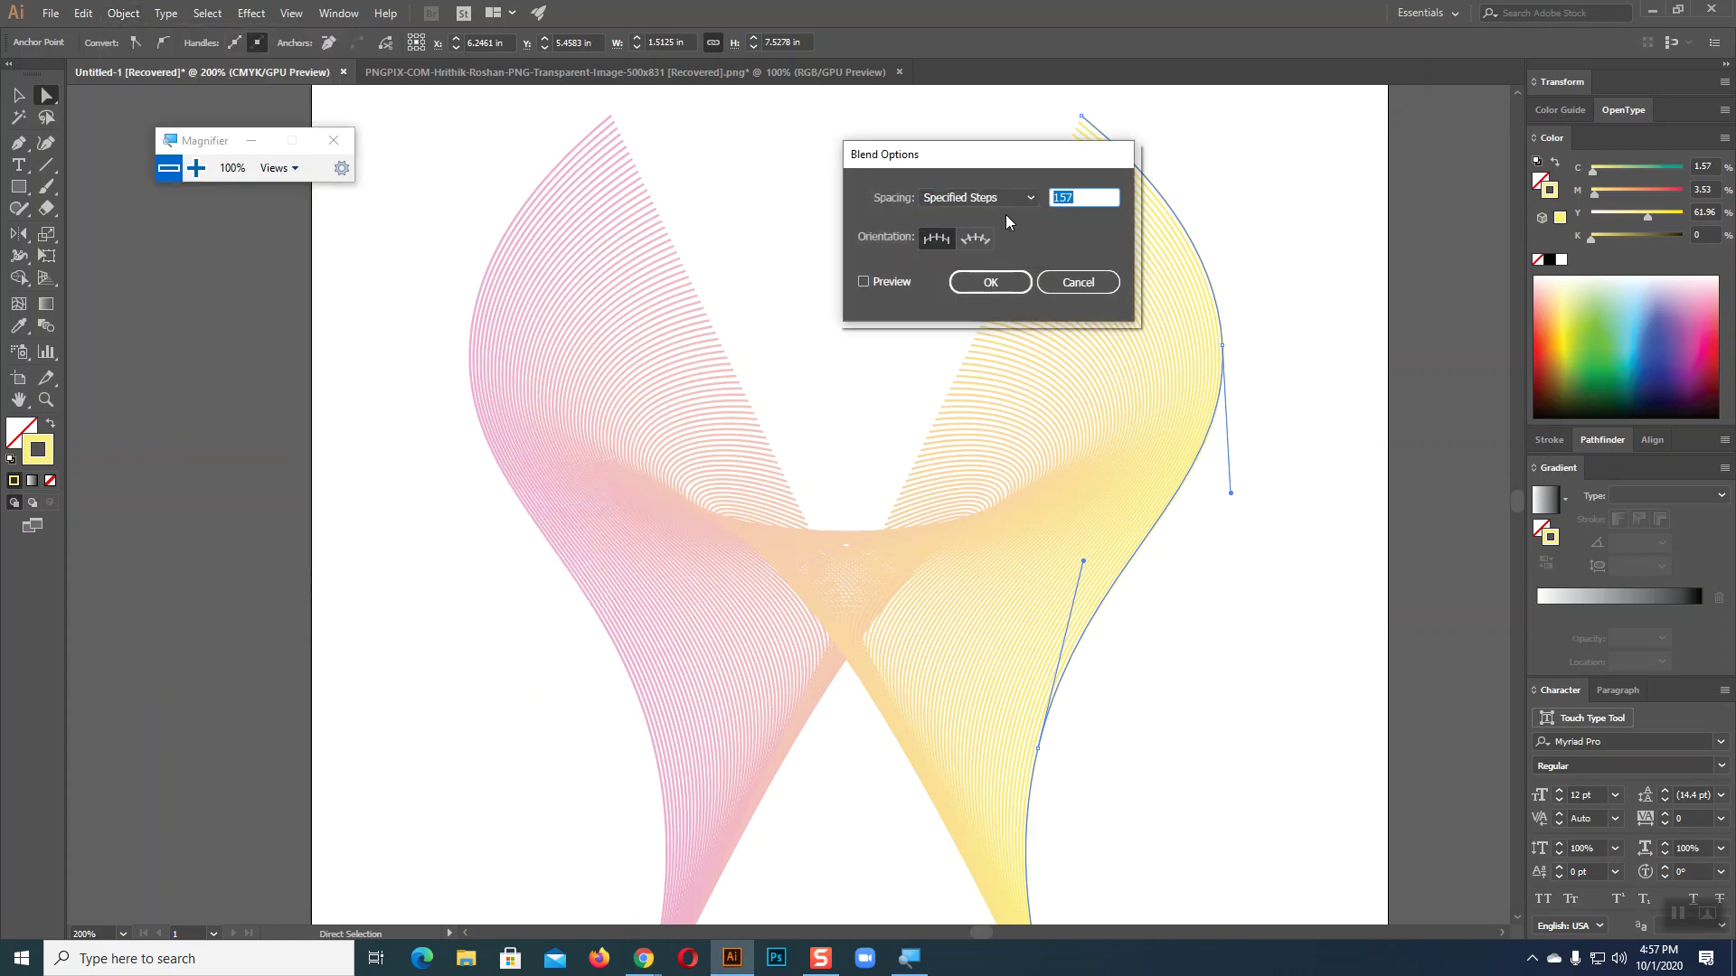
{"action": "type", "text": "250"}
{"action": "left_click", "coordinate": [872, 284]}
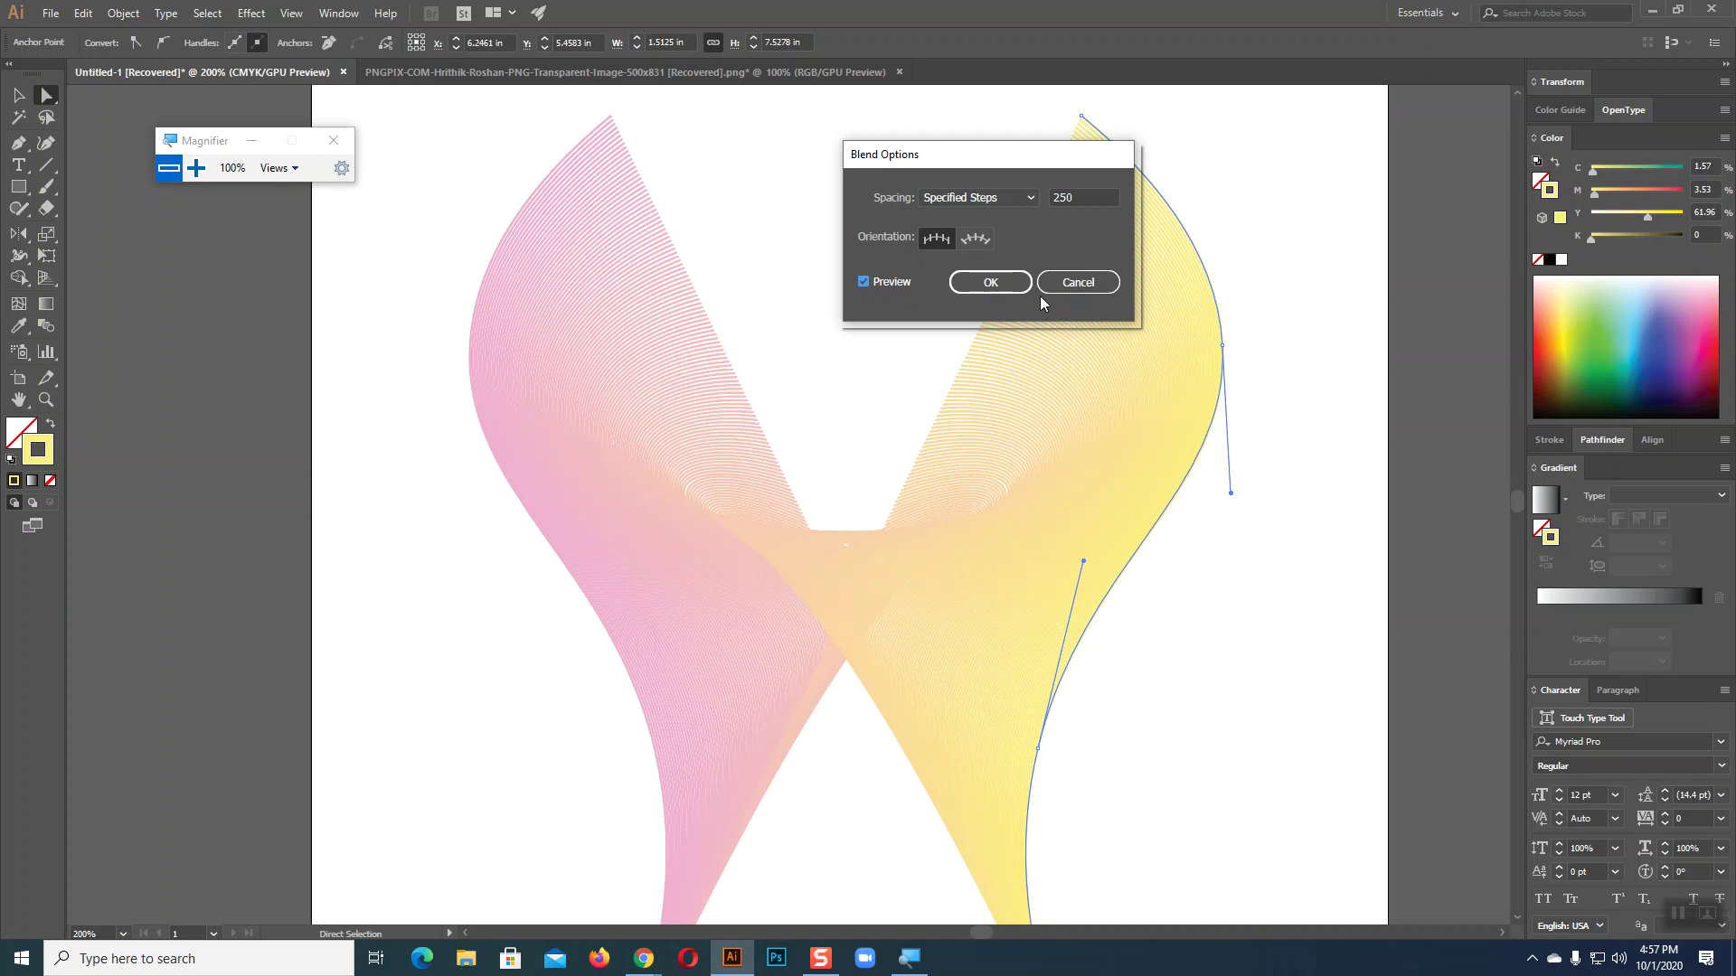
{"action": "left_click", "coordinate": [990, 282]}
{"action": "left_click", "coordinate": [1358, 459]}
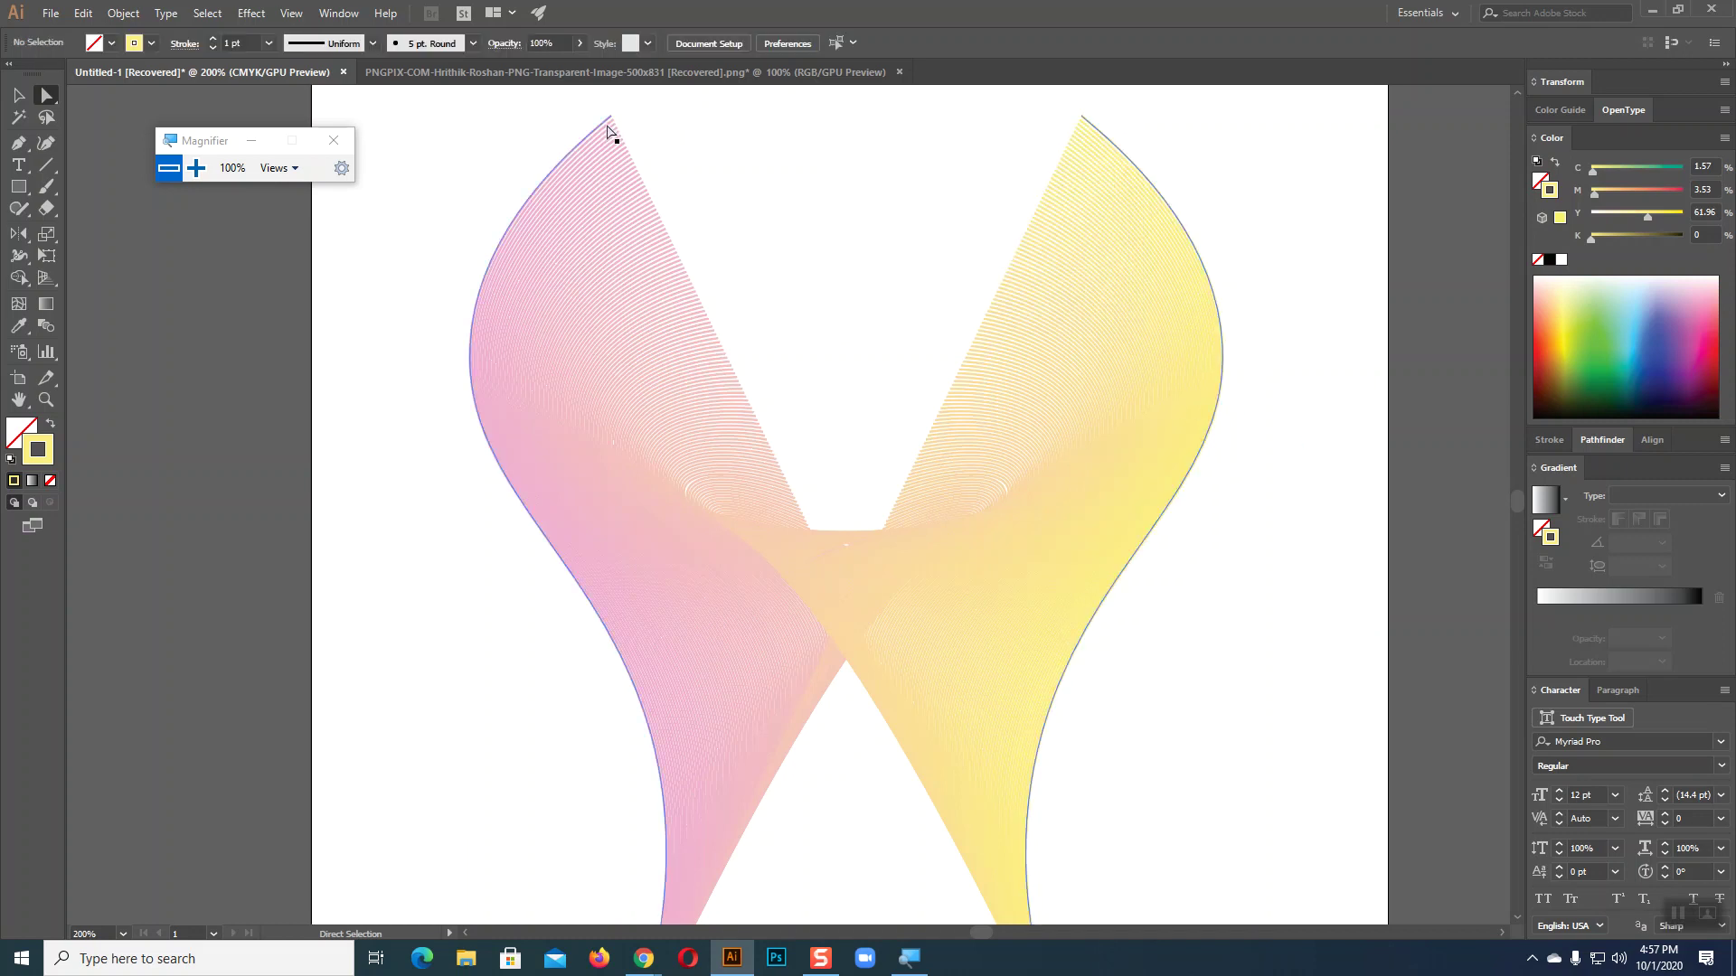
{"action": "left_click", "coordinate": [570, 150]}
{"action": "left_click", "coordinate": [1129, 161]}
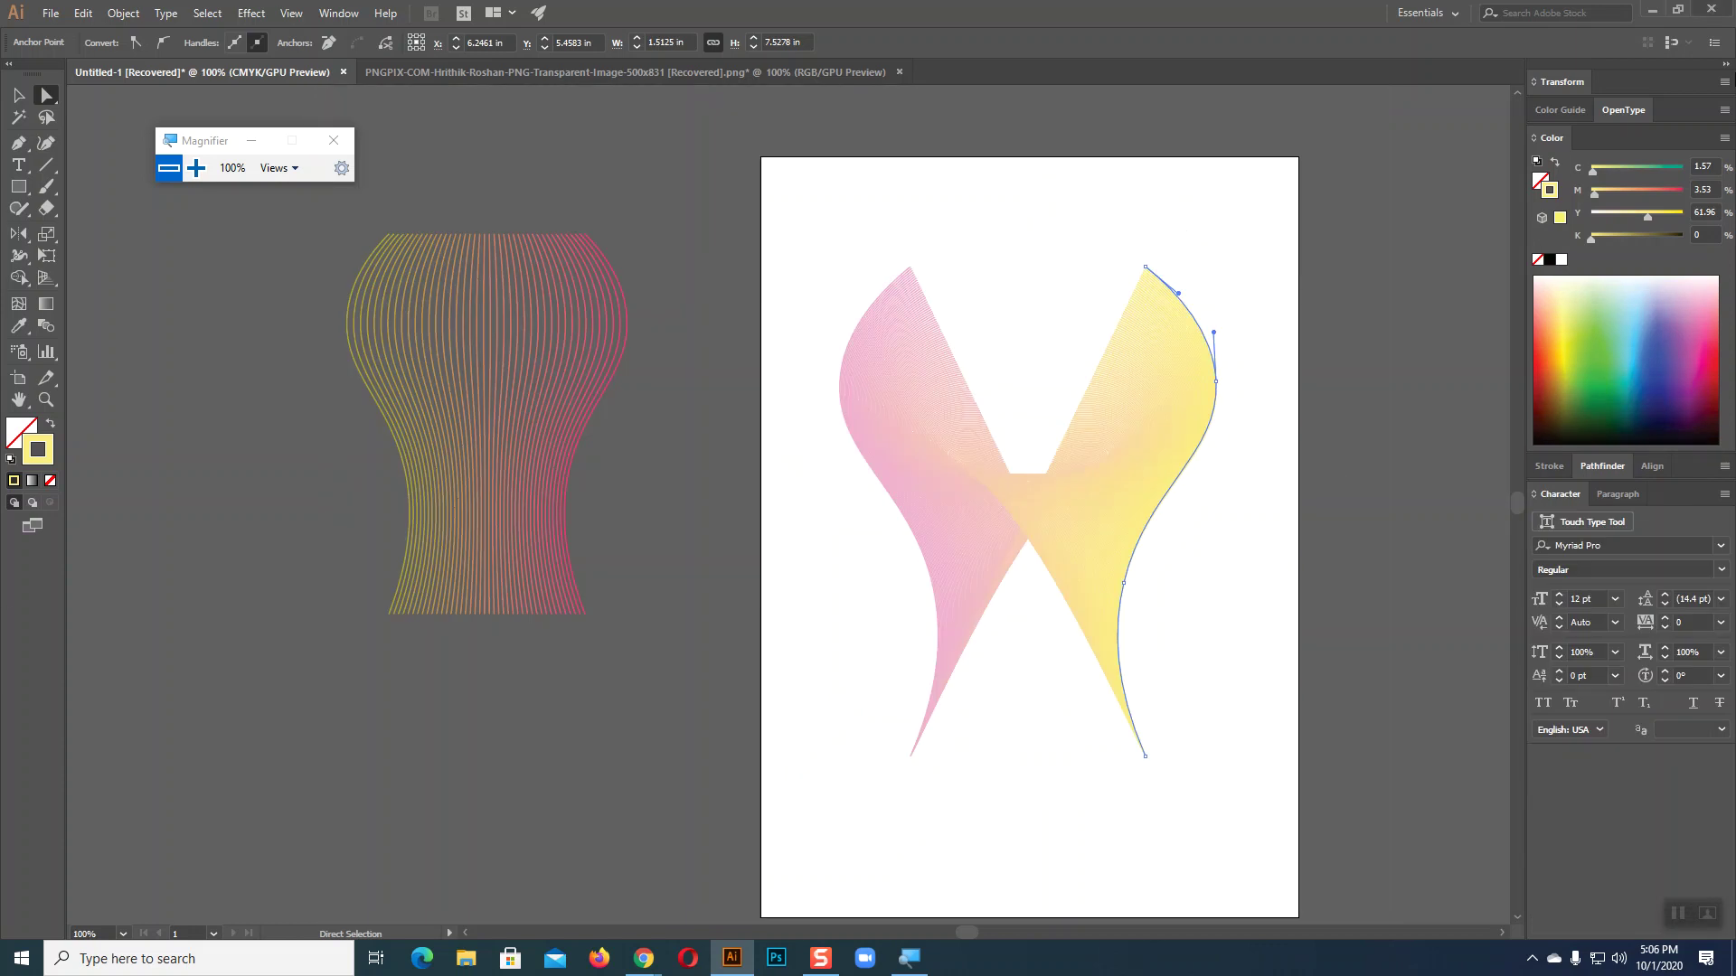
- Drag the whole pink-to-yellow ribbon blend onto the pasteboard beside the vase blend
{"action": "left_click", "coordinate": [19, 94]}
{"action": "left_click", "coordinate": [1363, 587]}
{"action": "left_click", "coordinate": [1090, 503]}
{"action": "left_click_drag", "start_coordinate": [1148, 494], "coordinate": [242, 441]}
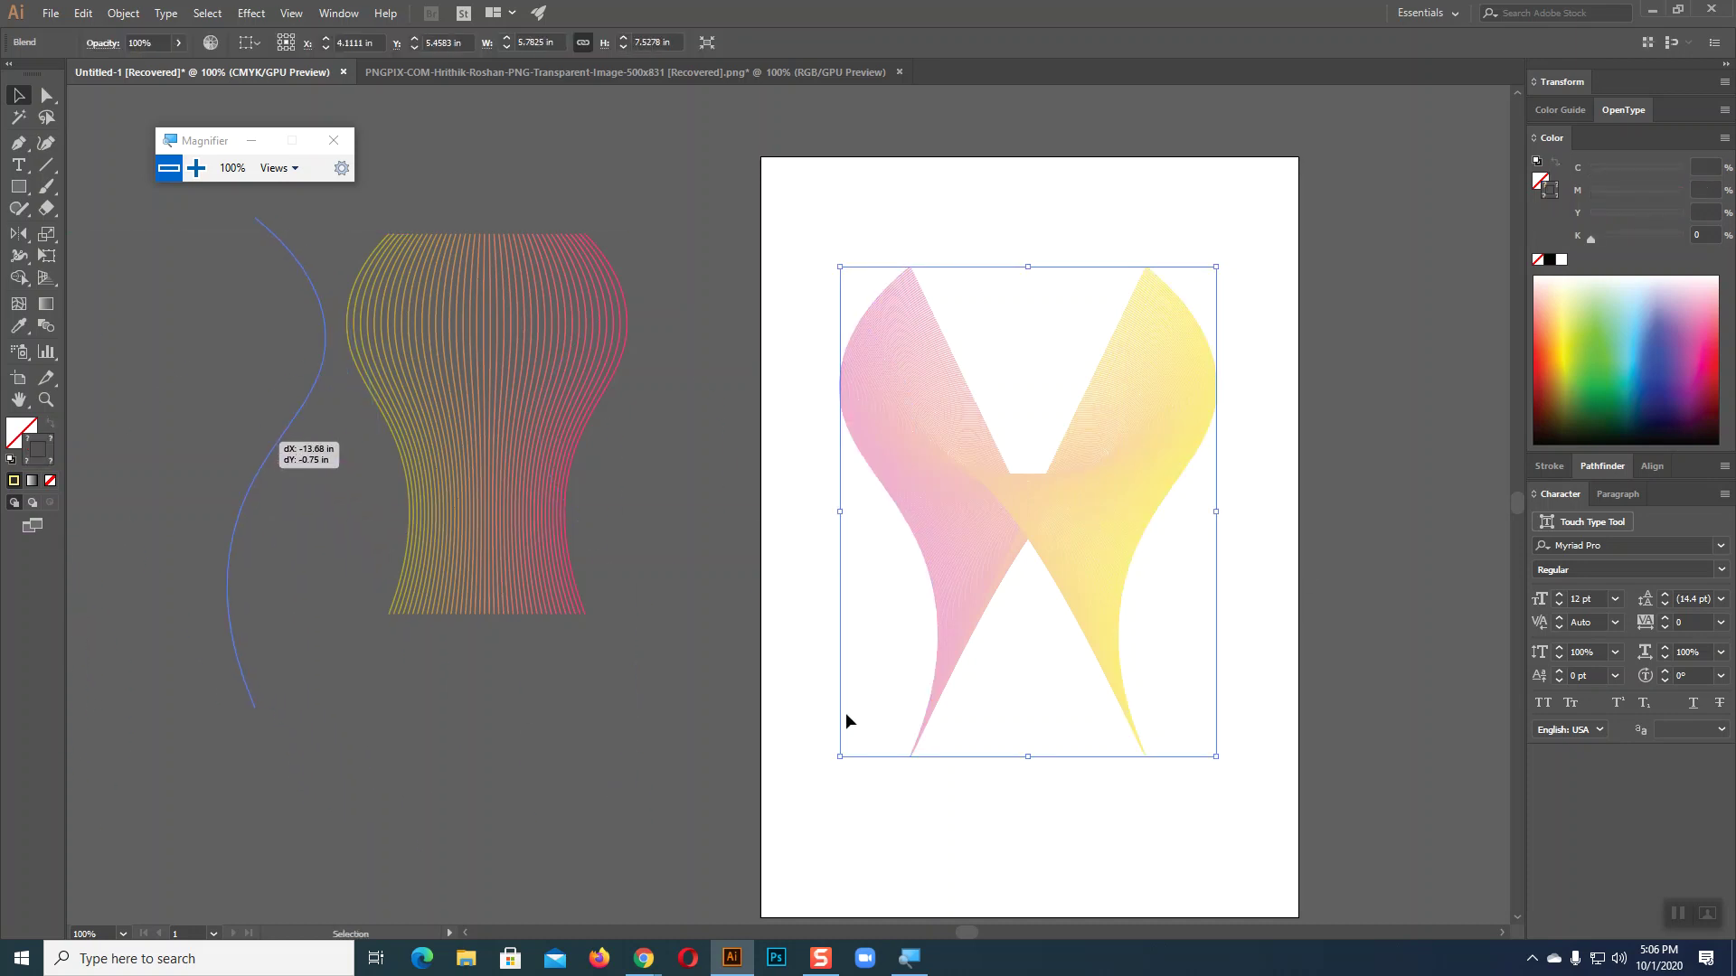
{"action": "left_click", "coordinate": [1197, 758]}
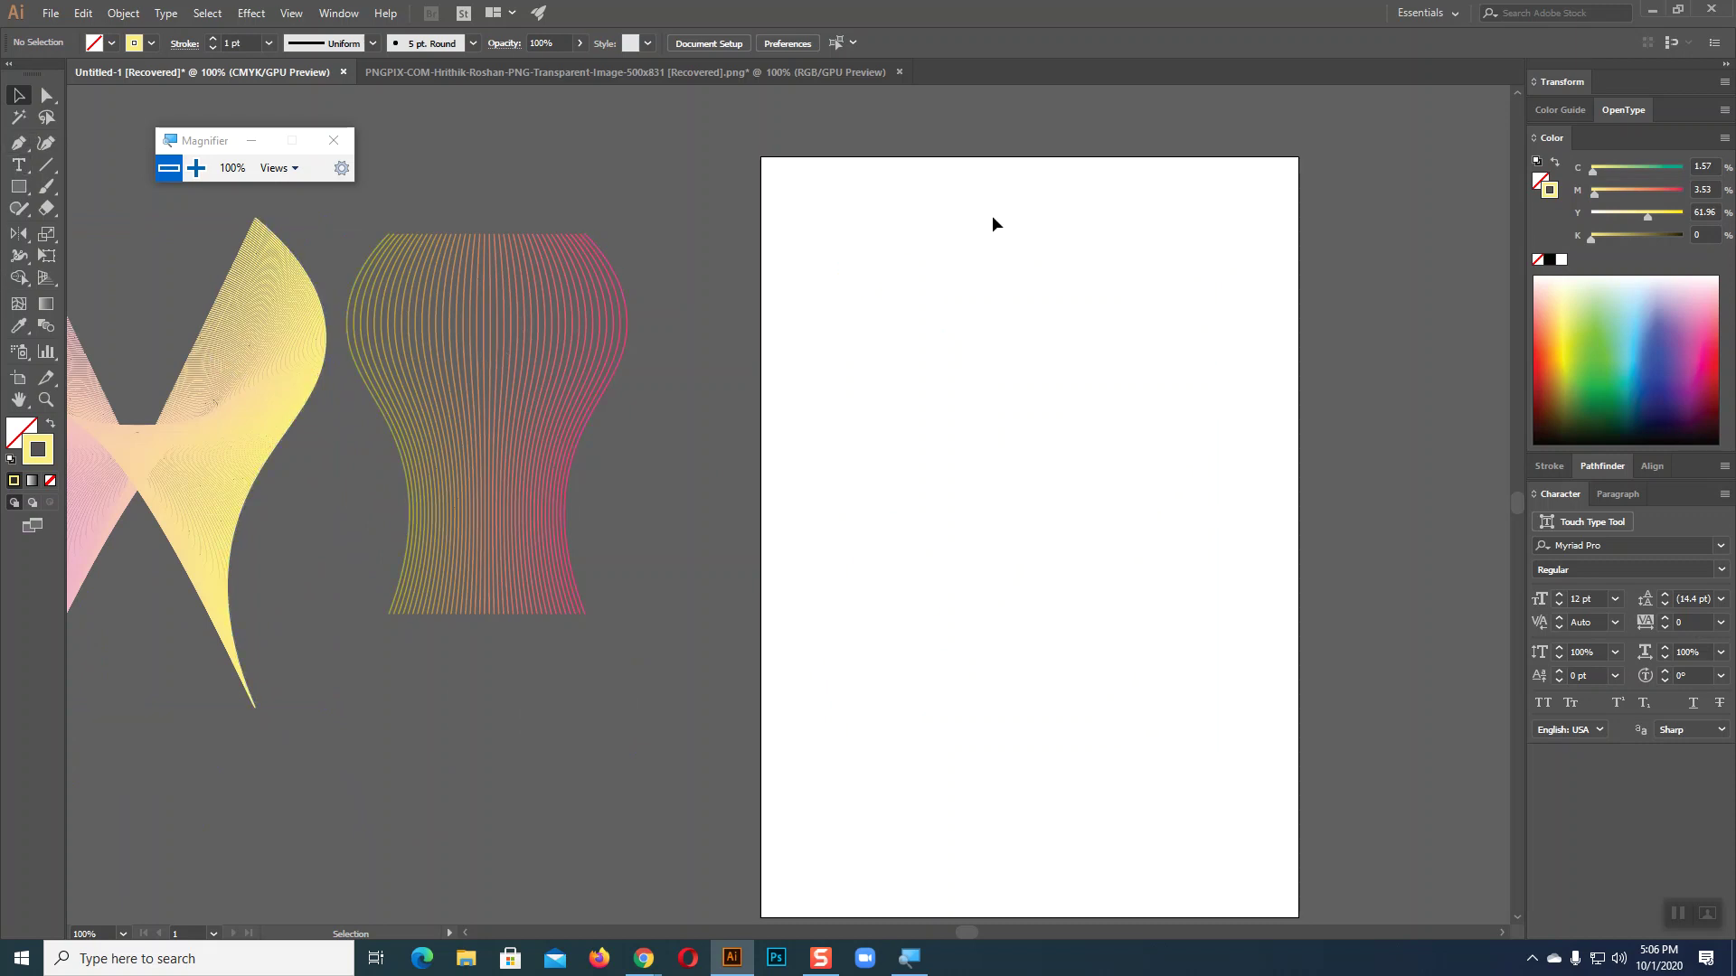
- Draw a circle on the artboard's left side and a hexagon above it
{"action": "left_click", "coordinate": [16, 187]}
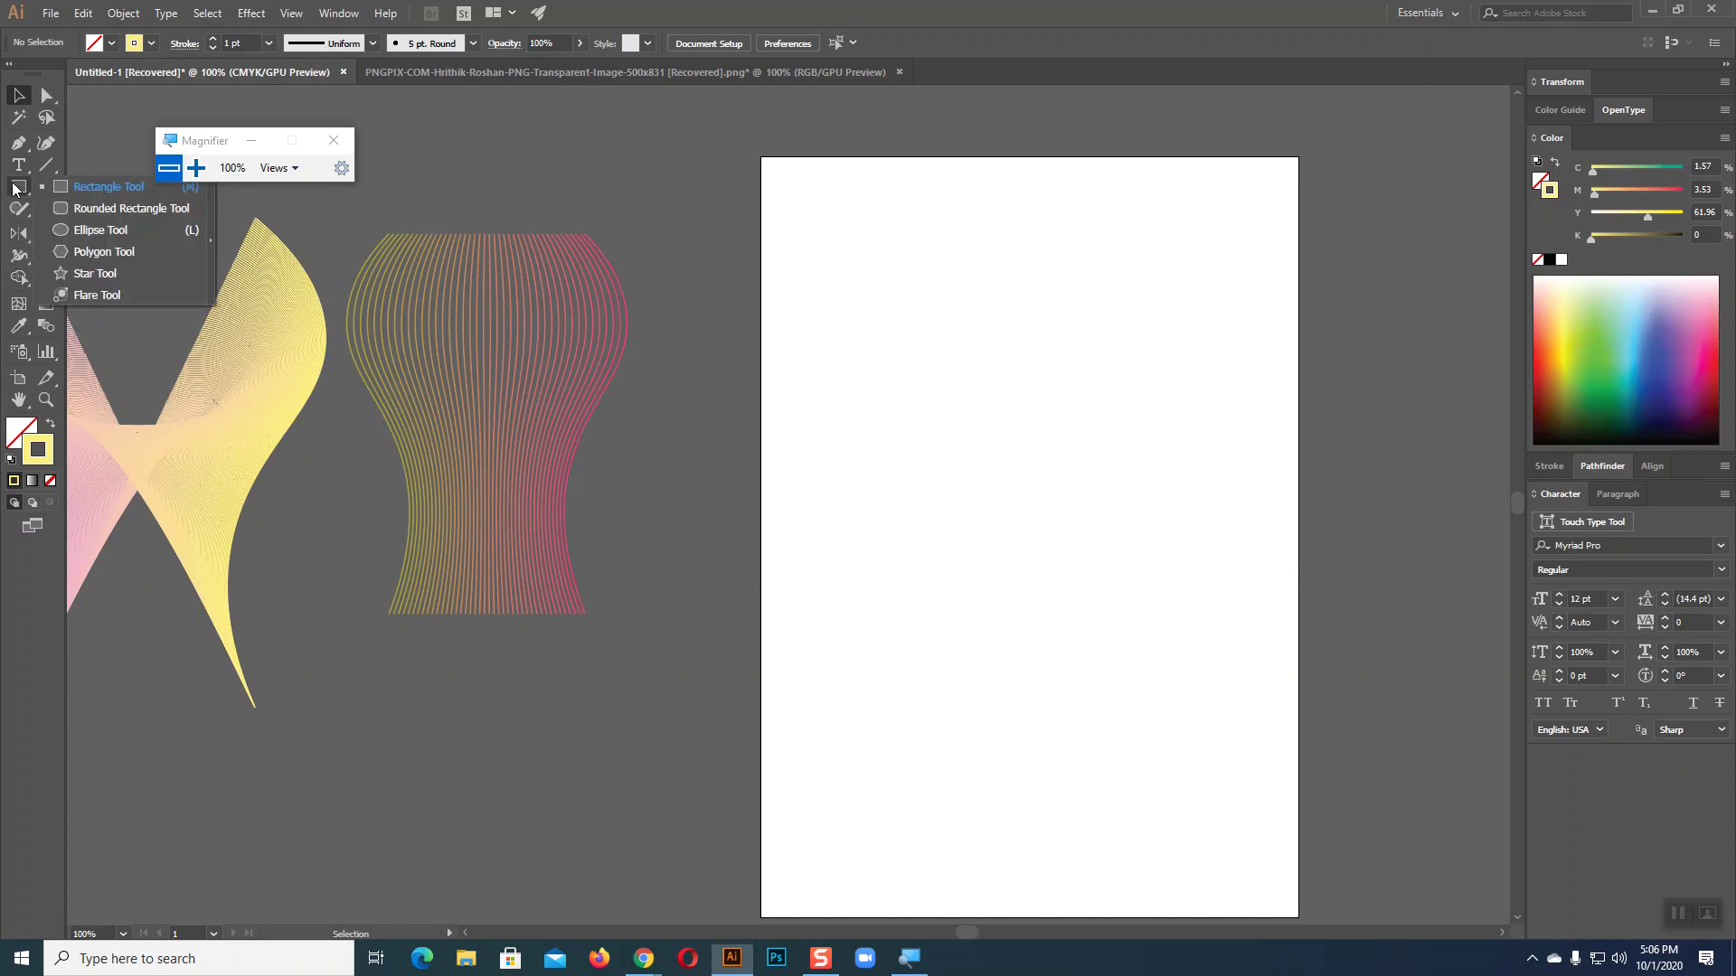
{"action": "left_click", "coordinate": [87, 230]}
{"action": "left_click_drag", "start_coordinate": [847, 548], "coordinate": [938, 633]}
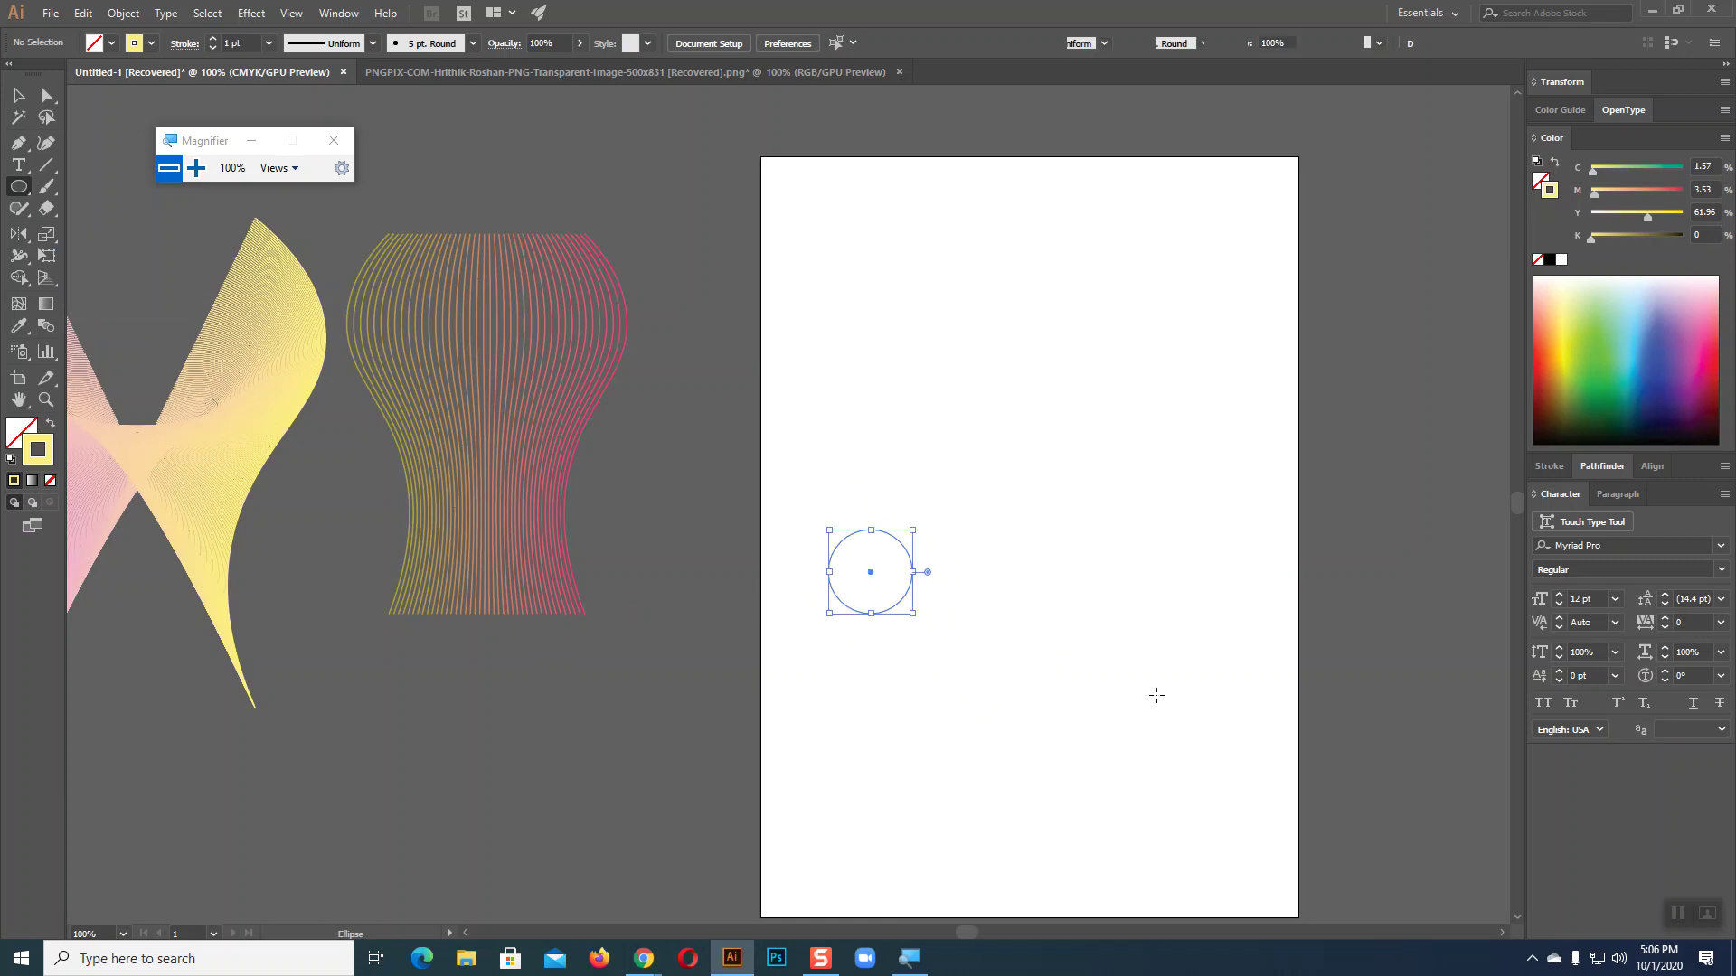
{"action": "left_click_drag", "start_coordinate": [18, 193], "coordinate": [113, 257]}
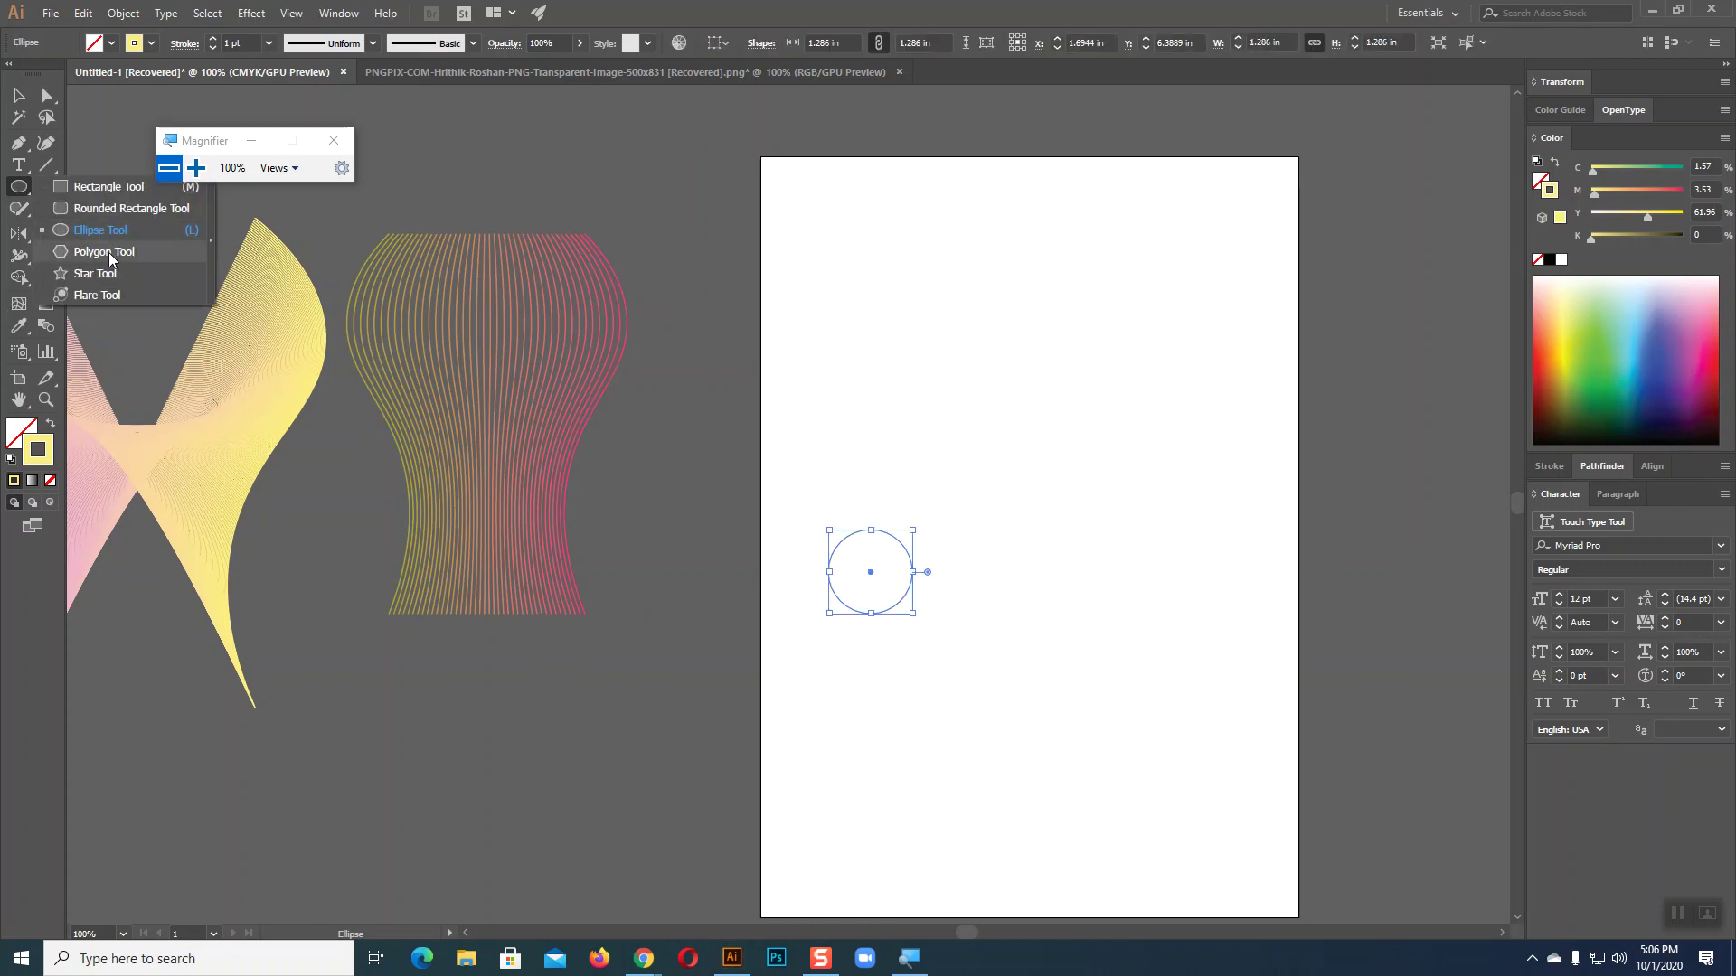
{"action": "left_click_drag", "start_coordinate": [918, 433], "coordinate": [976, 490]}
- Draw a five-pointed star above the hexagon and a rounded square near the artboard's top
{"action": "left_click", "coordinate": [22, 187]}
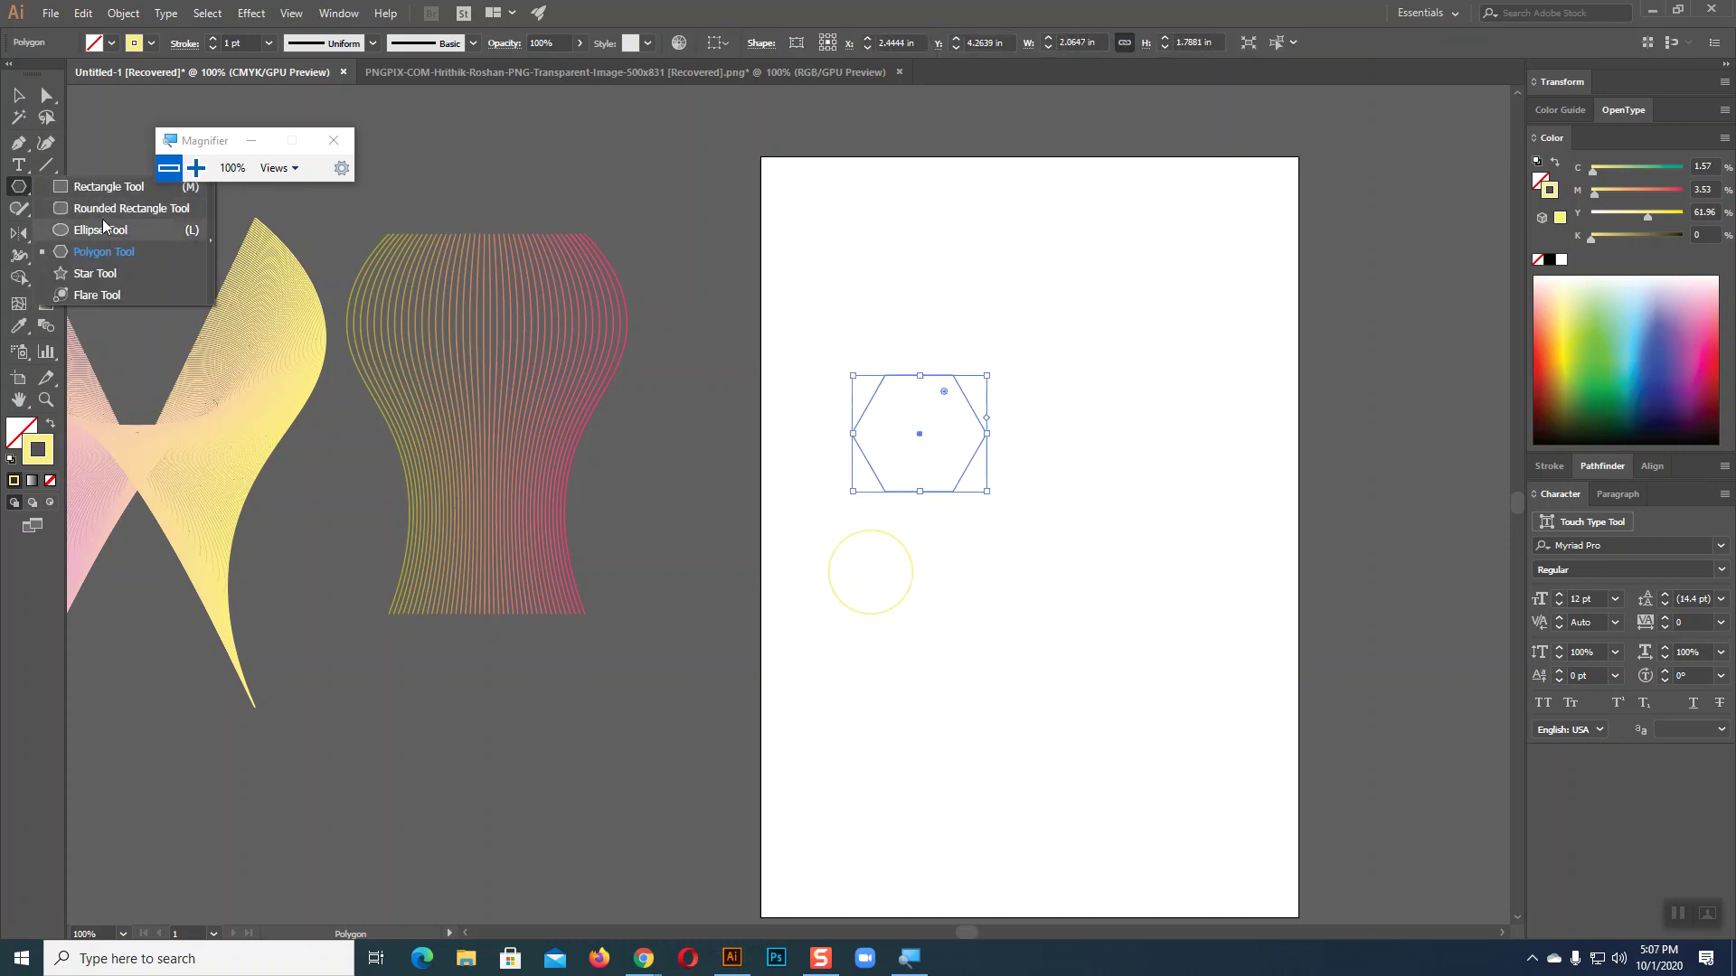
{"action": "left_click", "coordinate": [108, 277]}
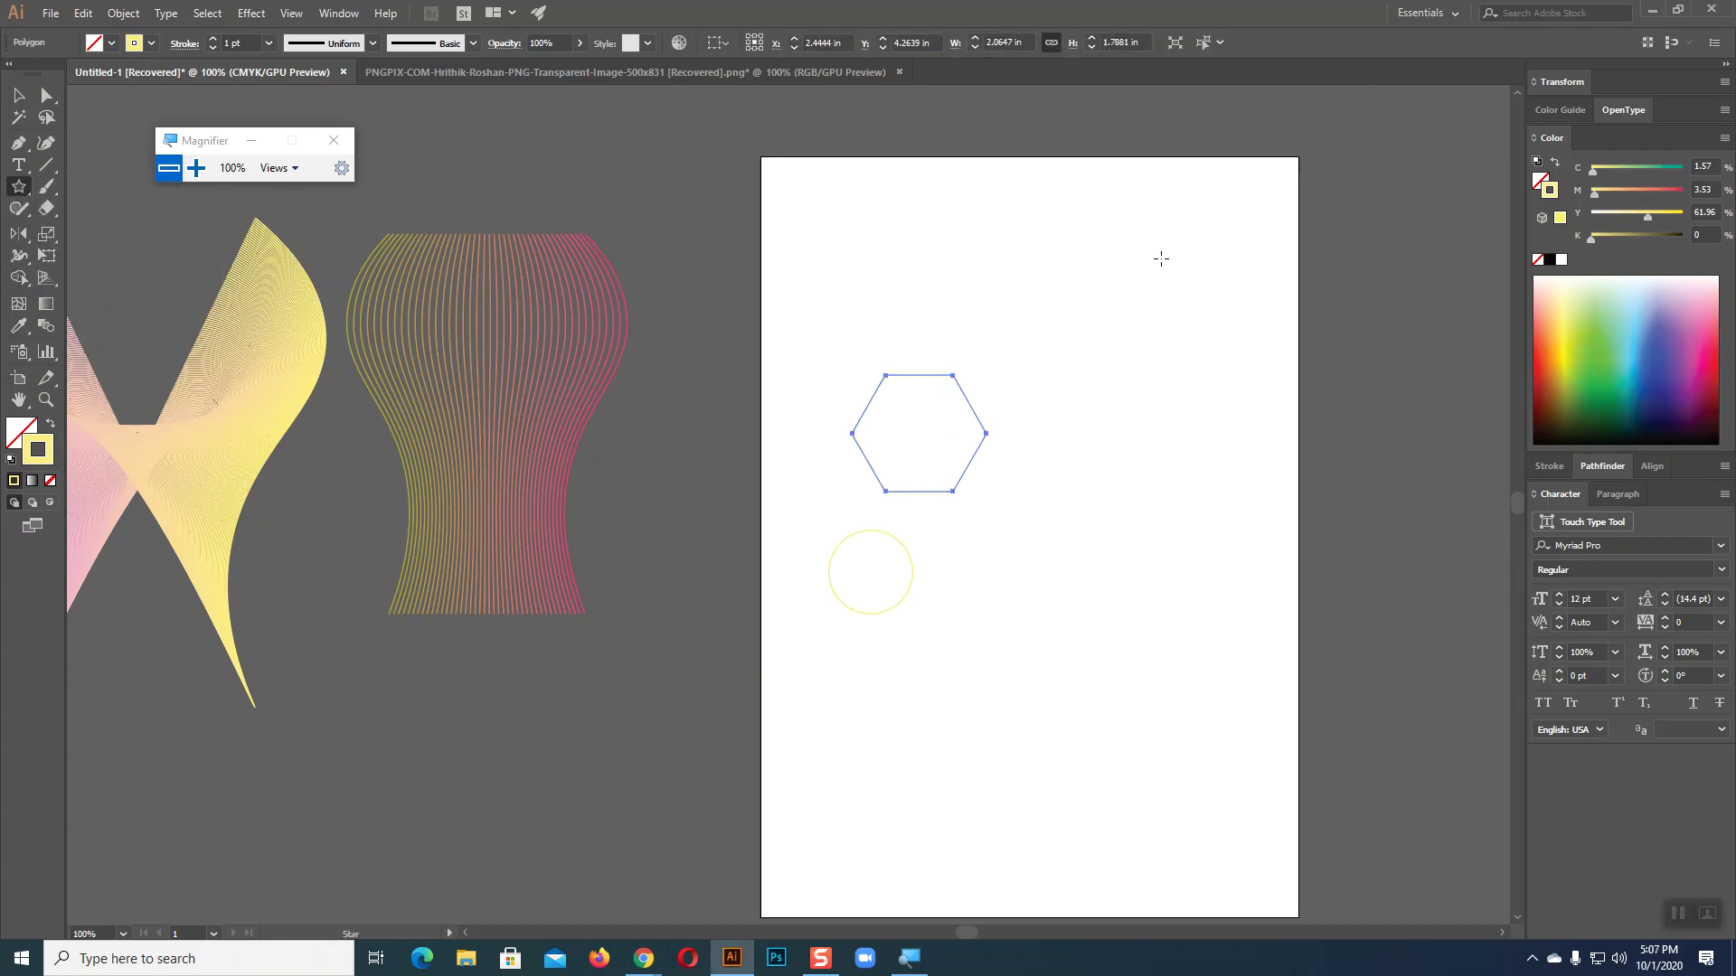
{"action": "left_click_drag", "start_coordinate": [1029, 323], "coordinate": [1069, 383]}
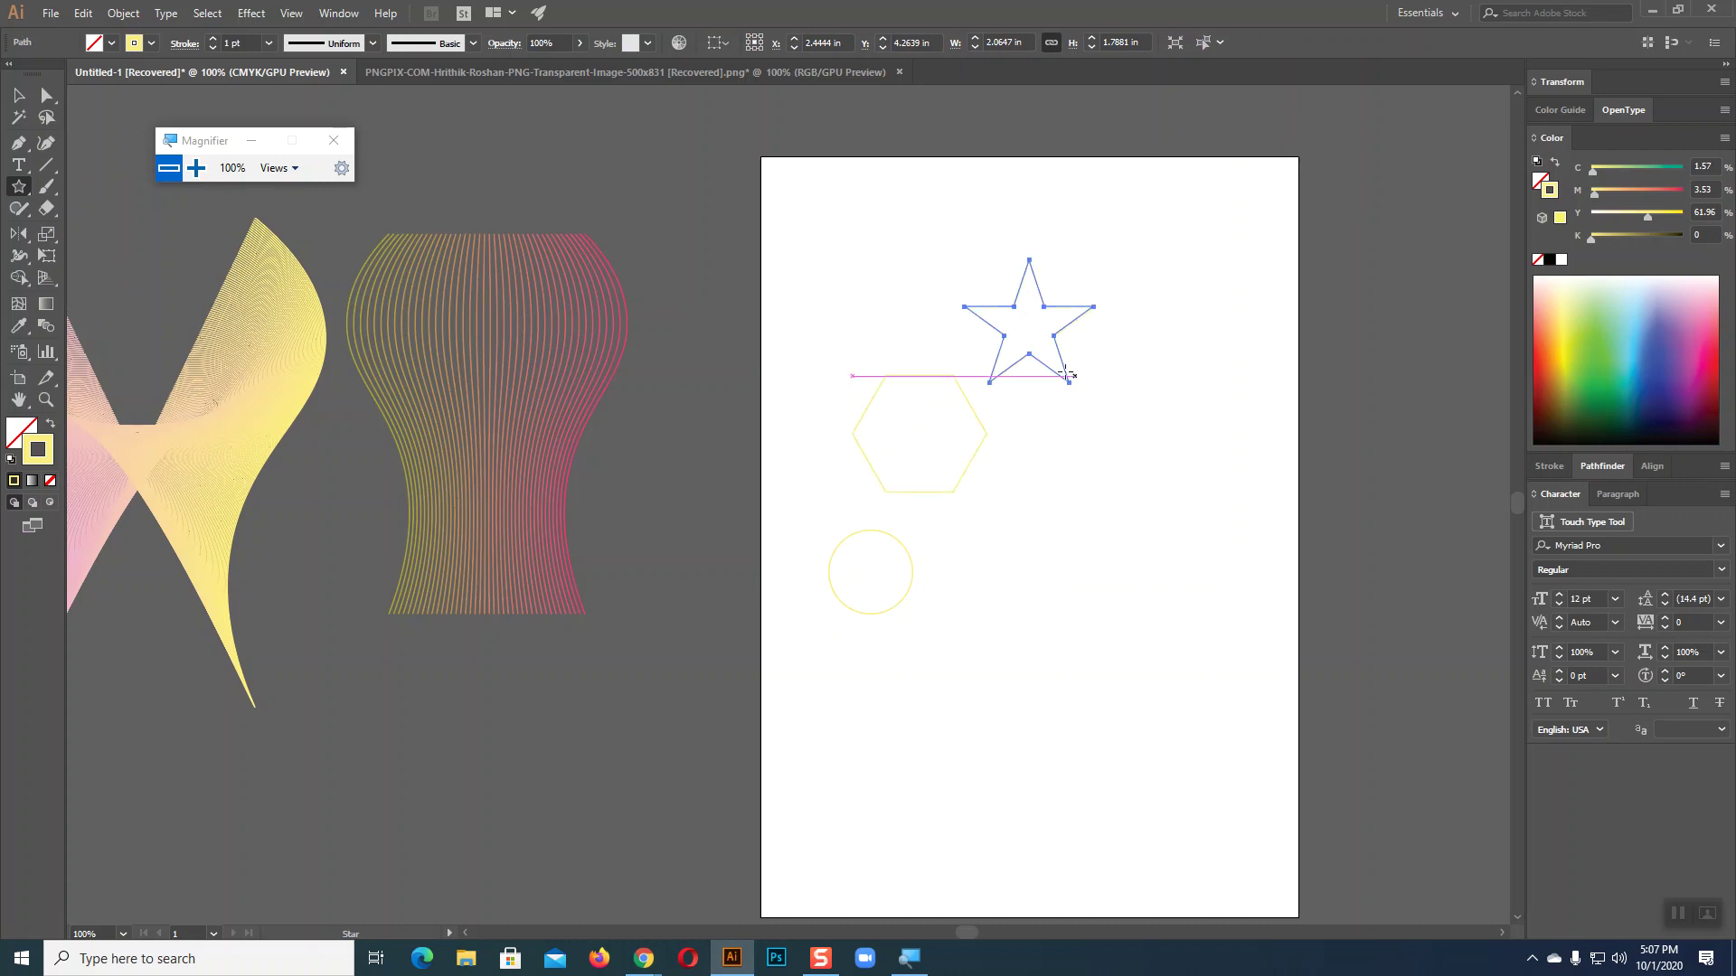
{"action": "left_click", "coordinate": [19, 186]}
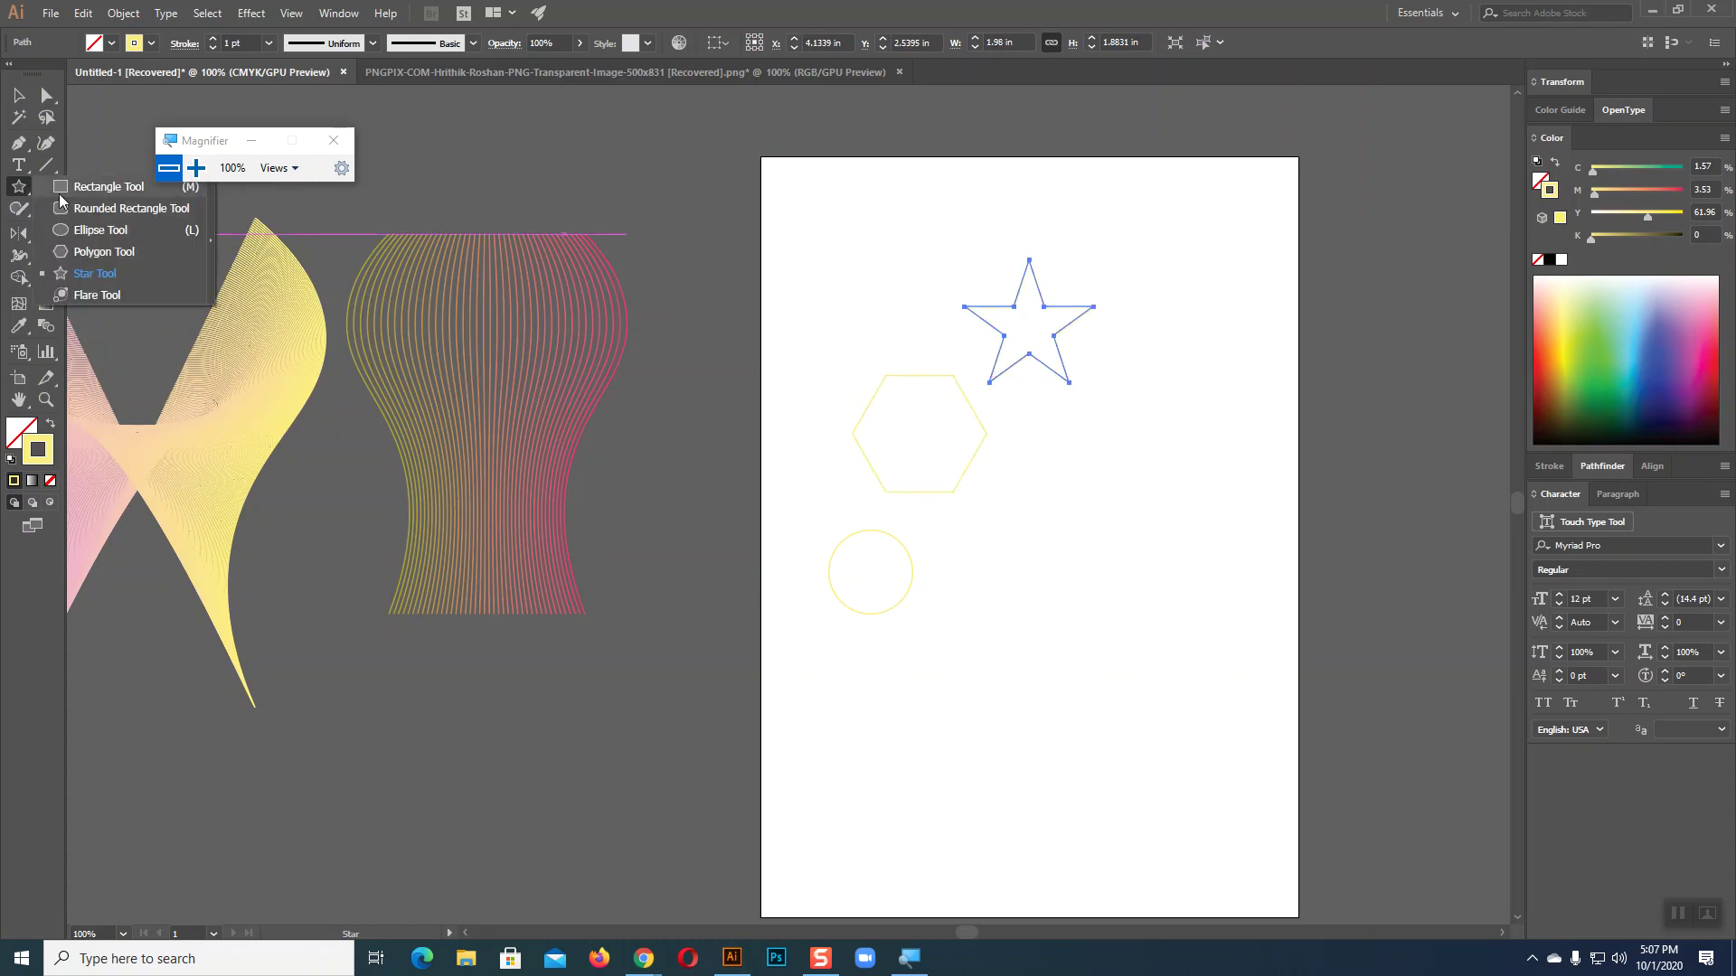
{"action": "left_click", "coordinate": [131, 208]}
{"action": "left_click_drag", "start_coordinate": [1088, 164], "coordinate": [1202, 275]}
- Draw a small square above the artboard's top-right corner, then return to the Selection tool
{"action": "left_click", "coordinate": [14, 197]}
{"action": "left_click", "coordinate": [99, 190]}
{"action": "left_click_drag", "start_coordinate": [1321, 127], "coordinate": [1375, 179]}
{"action": "left_click", "coordinate": [20, 96]}
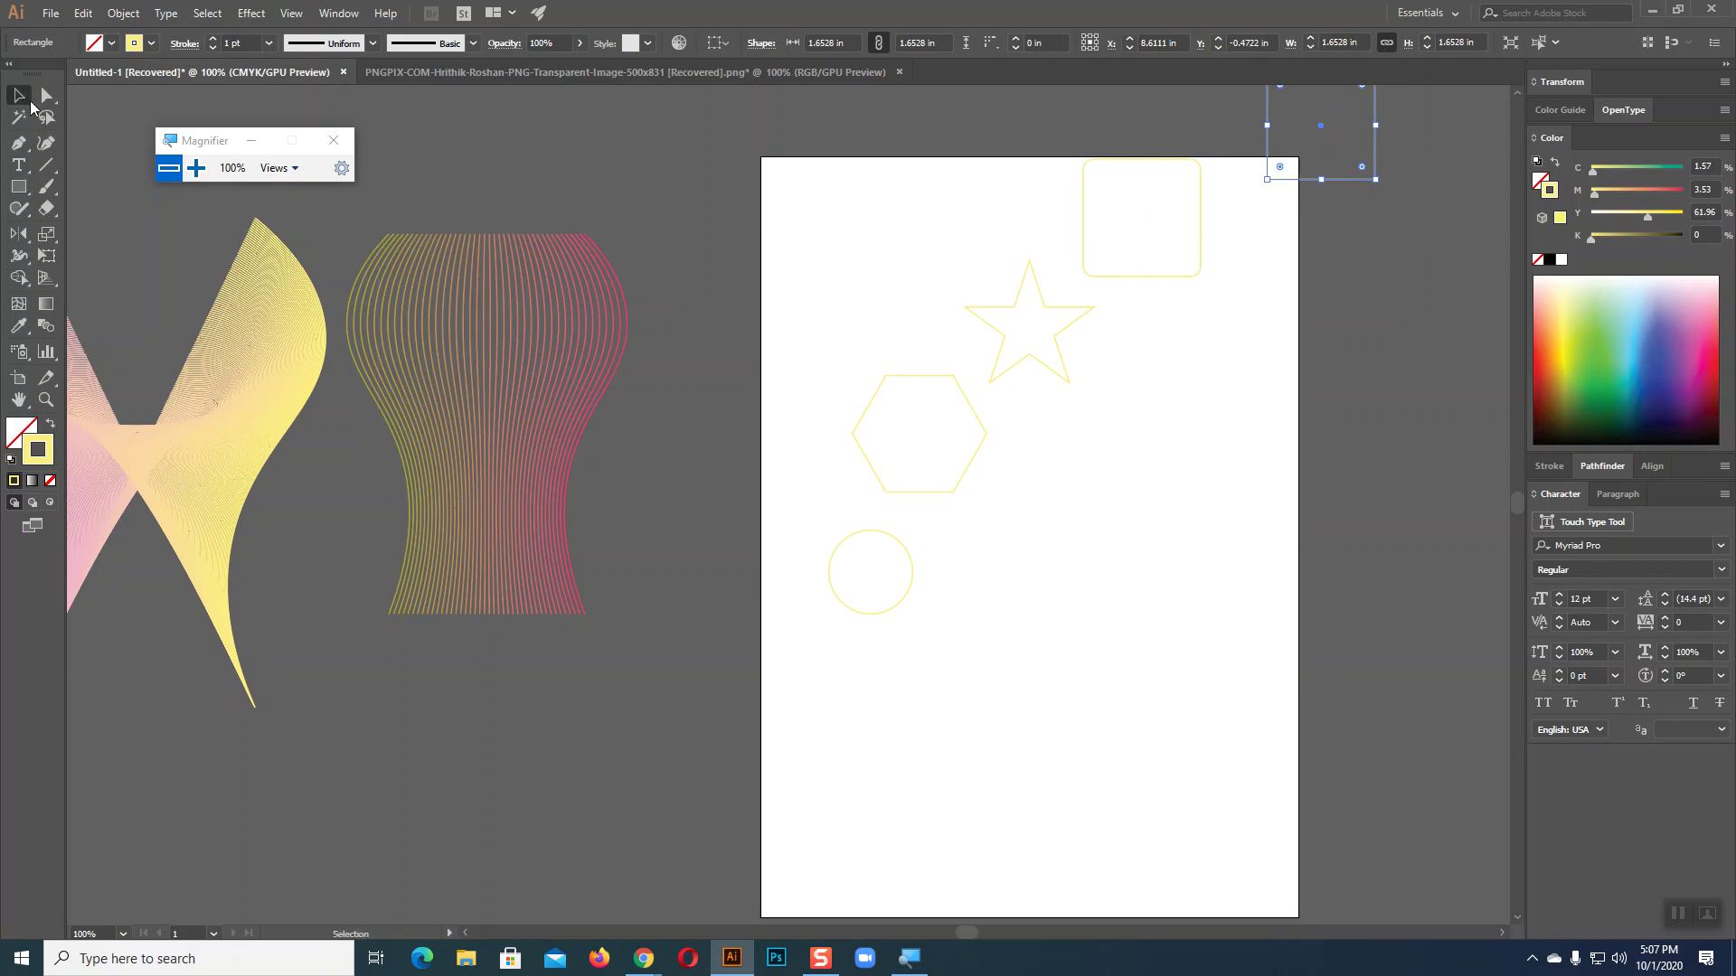
{"action": "scroll", "coordinate": [1374, 405], "scroll_direction": "up", "scroll_amount": 2}
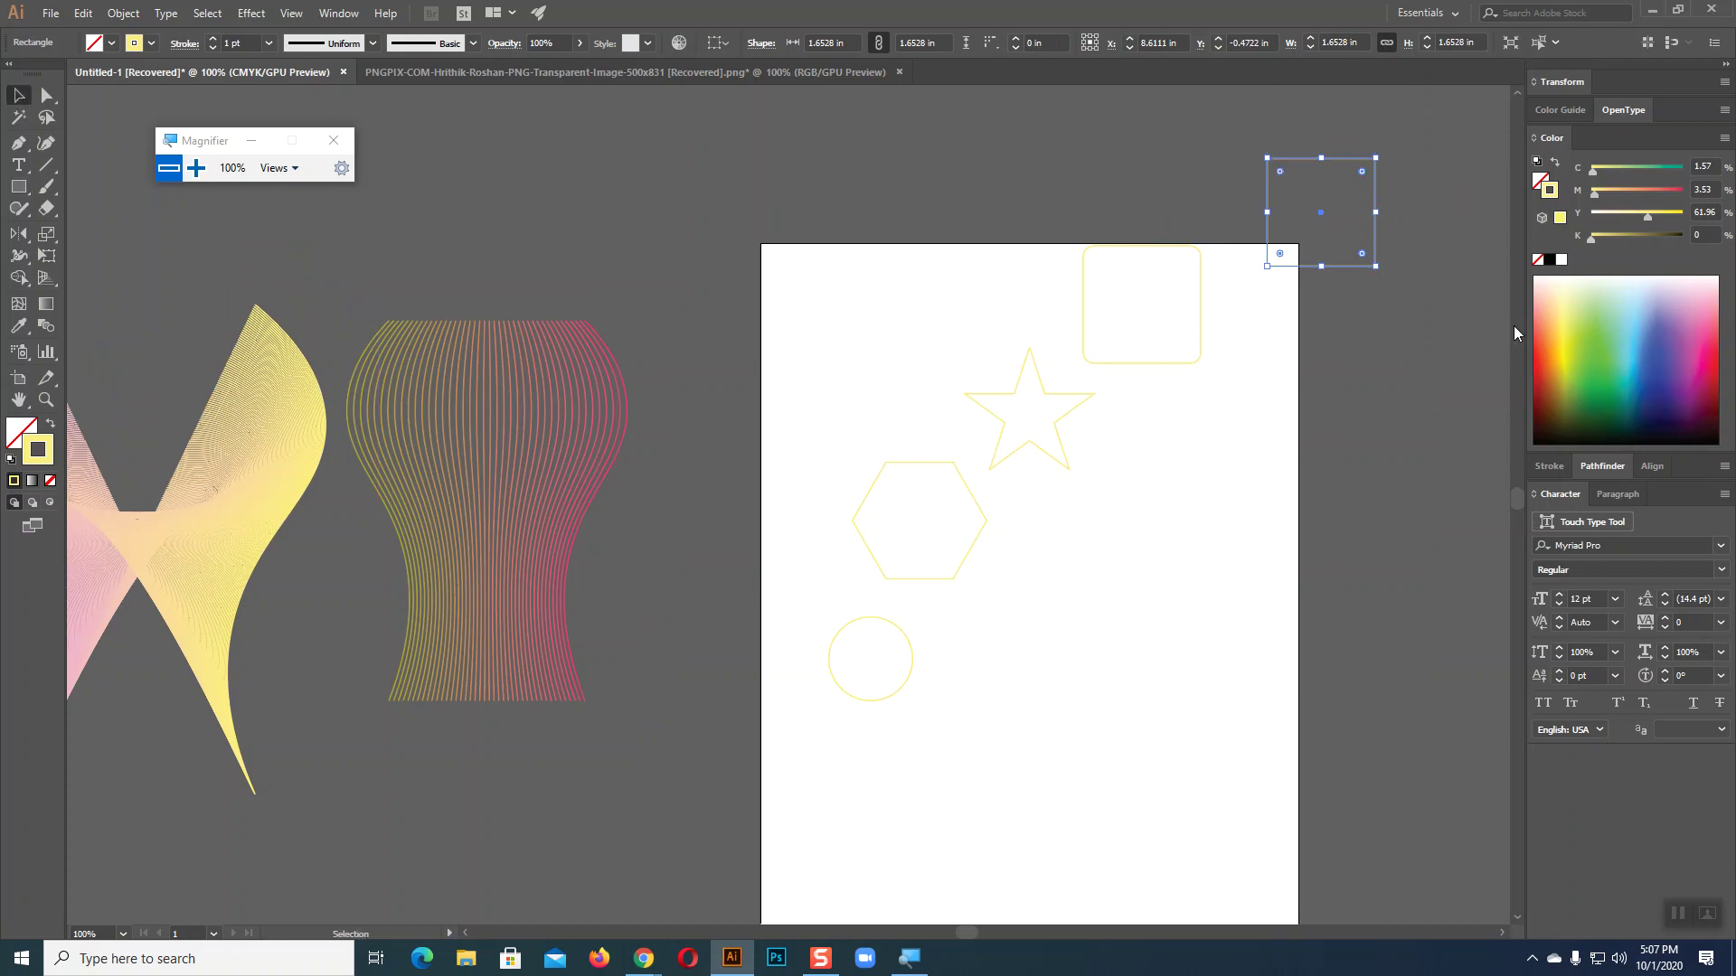
- Bring the circle to the front and send the hexagon to the back
{"action": "left_click", "coordinate": [911, 674]}
{"action": "right_click", "coordinate": [911, 674]}
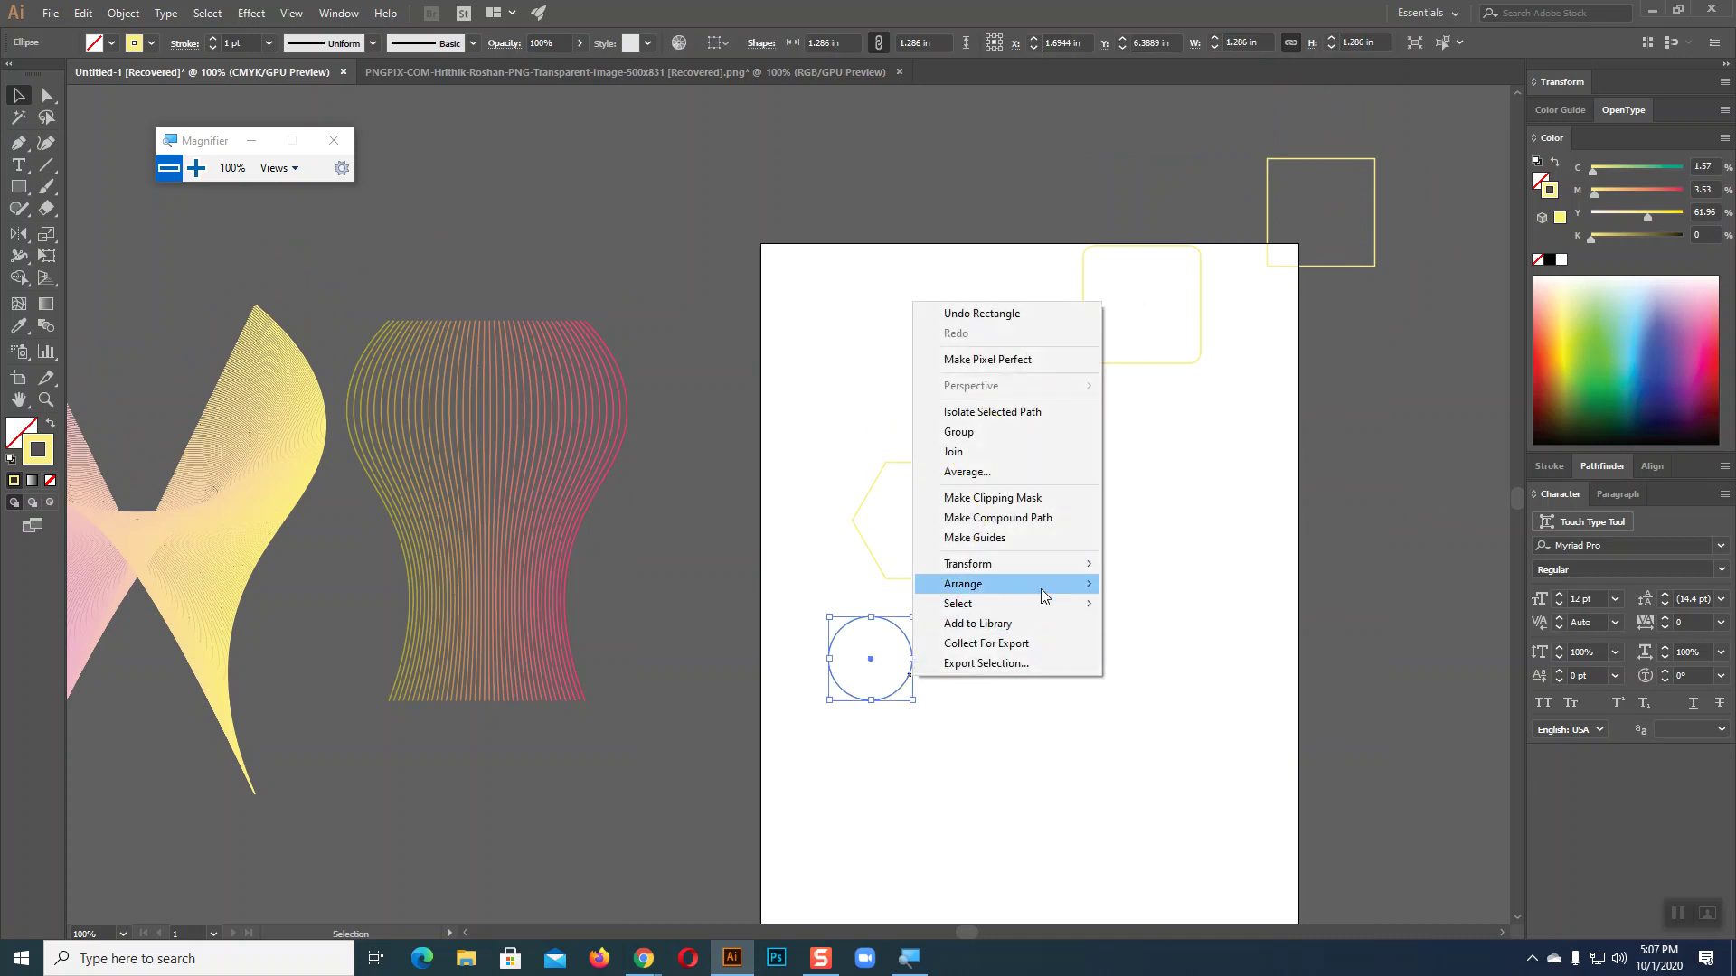
{"action": "left_click", "coordinate": [1175, 583]}
{"action": "left_click", "coordinate": [1139, 667]}
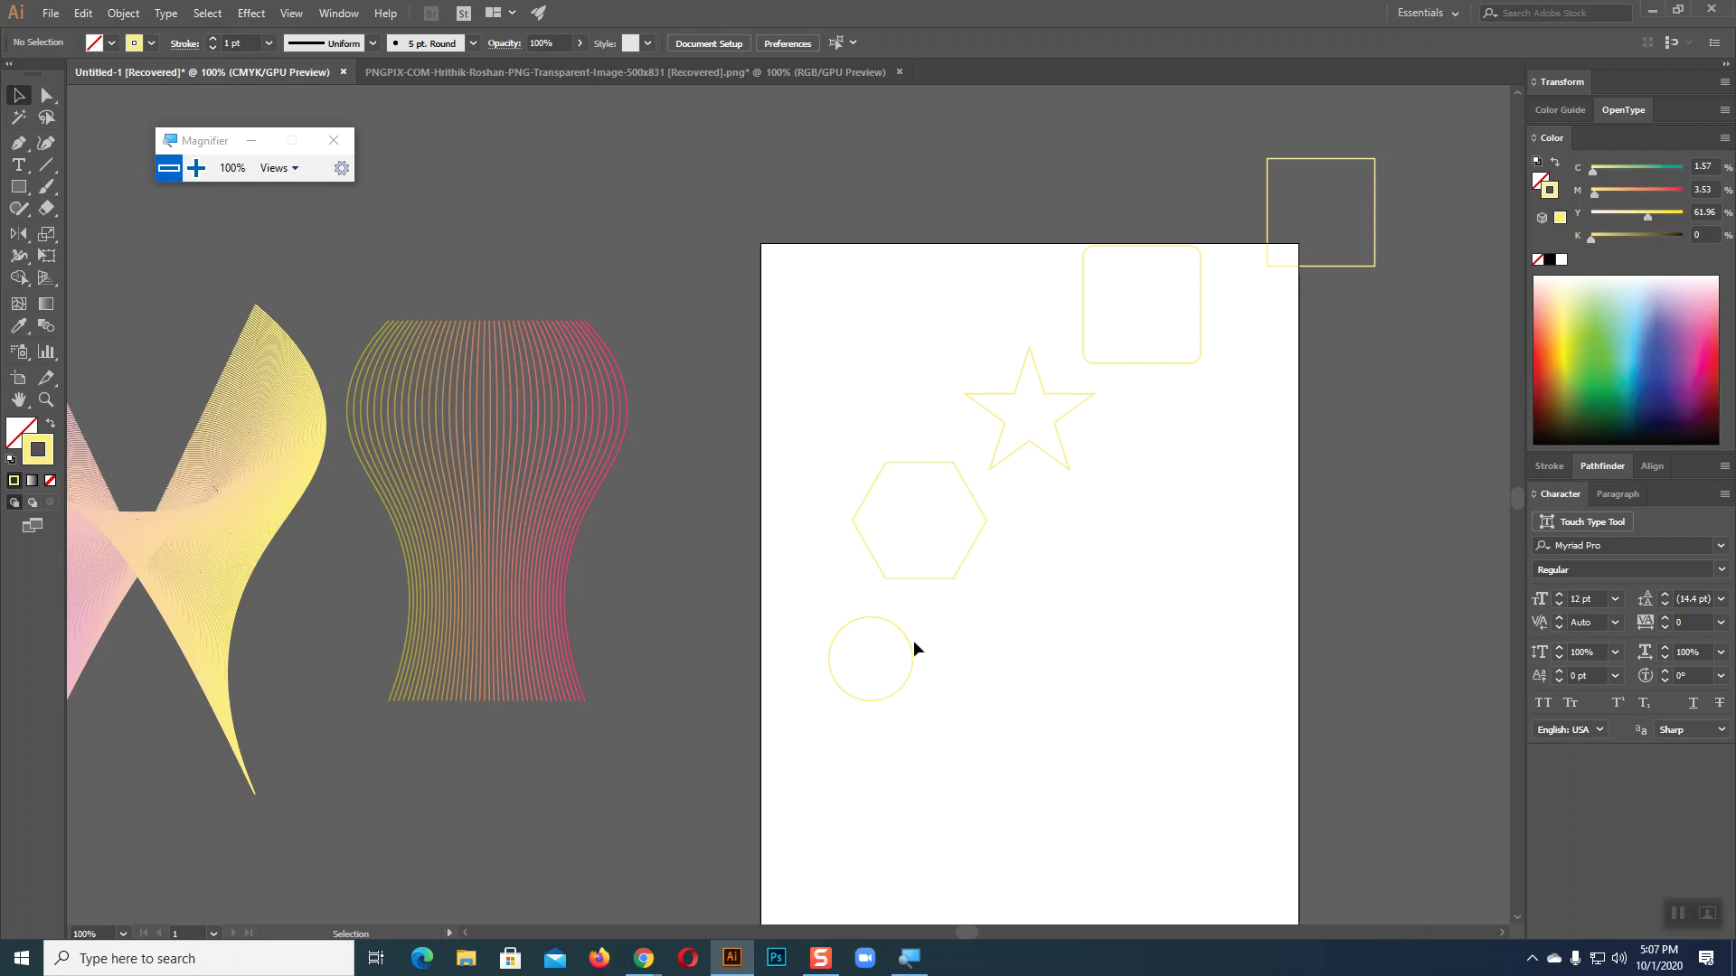
{"action": "left_click", "coordinate": [955, 579]}
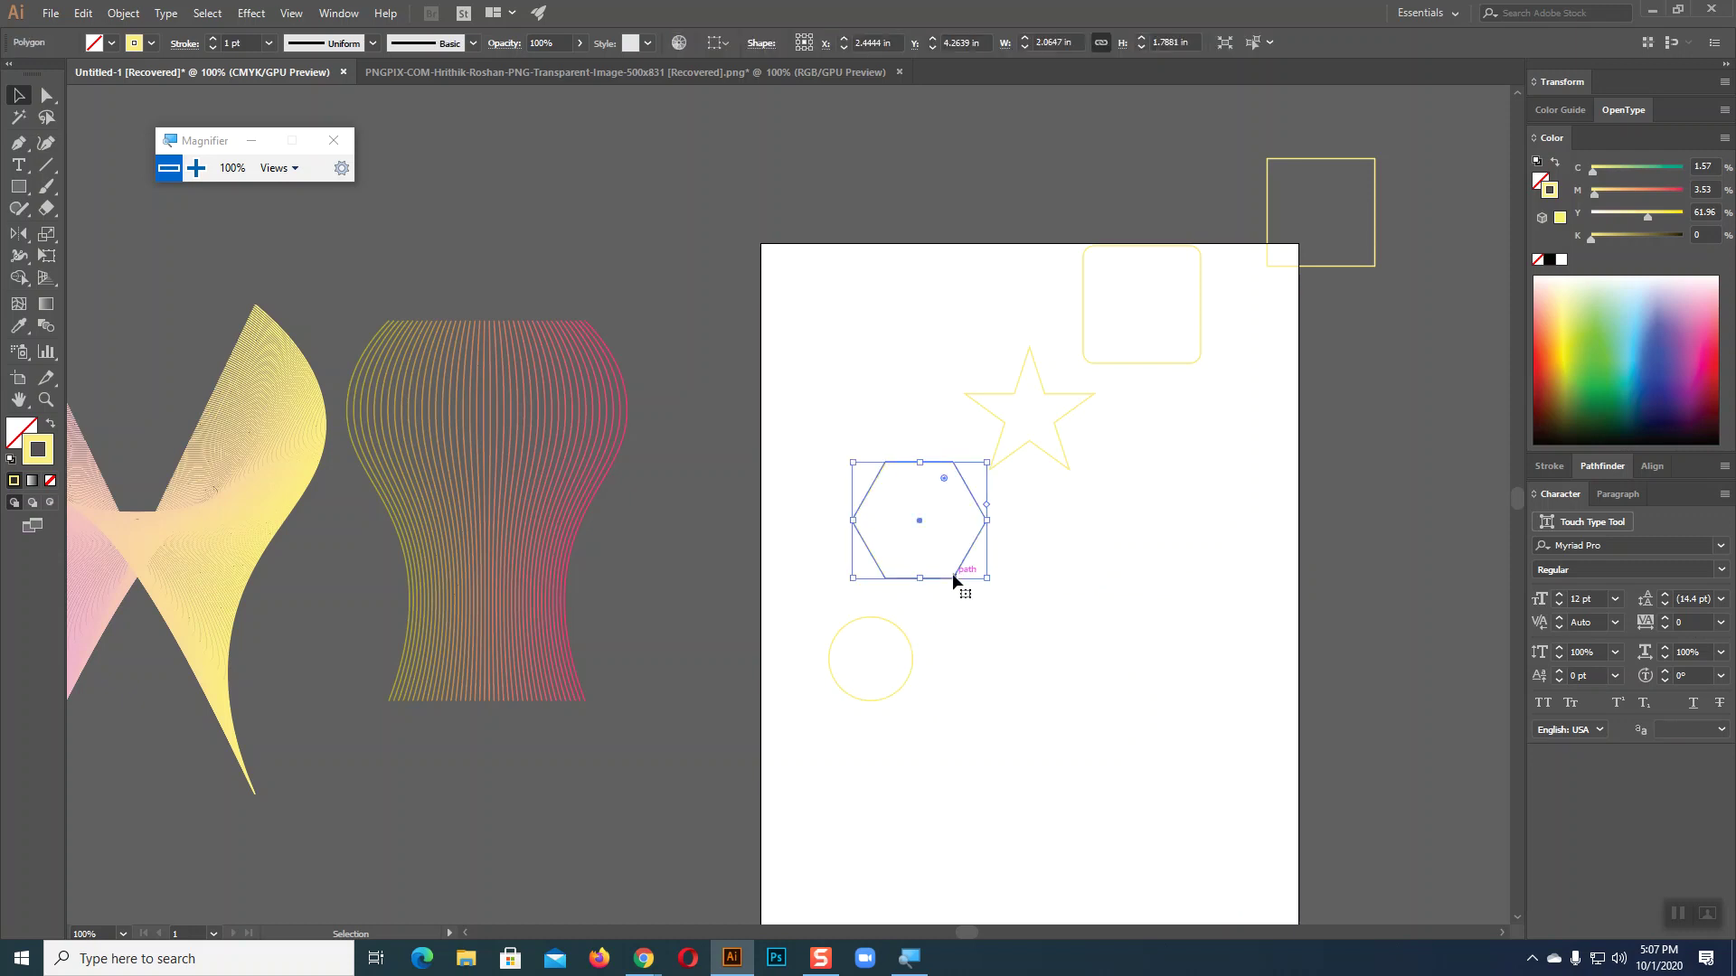
{"action": "right_click", "coordinate": [954, 579]}
{"action": "mouse_move", "coordinate": [1003, 482]}
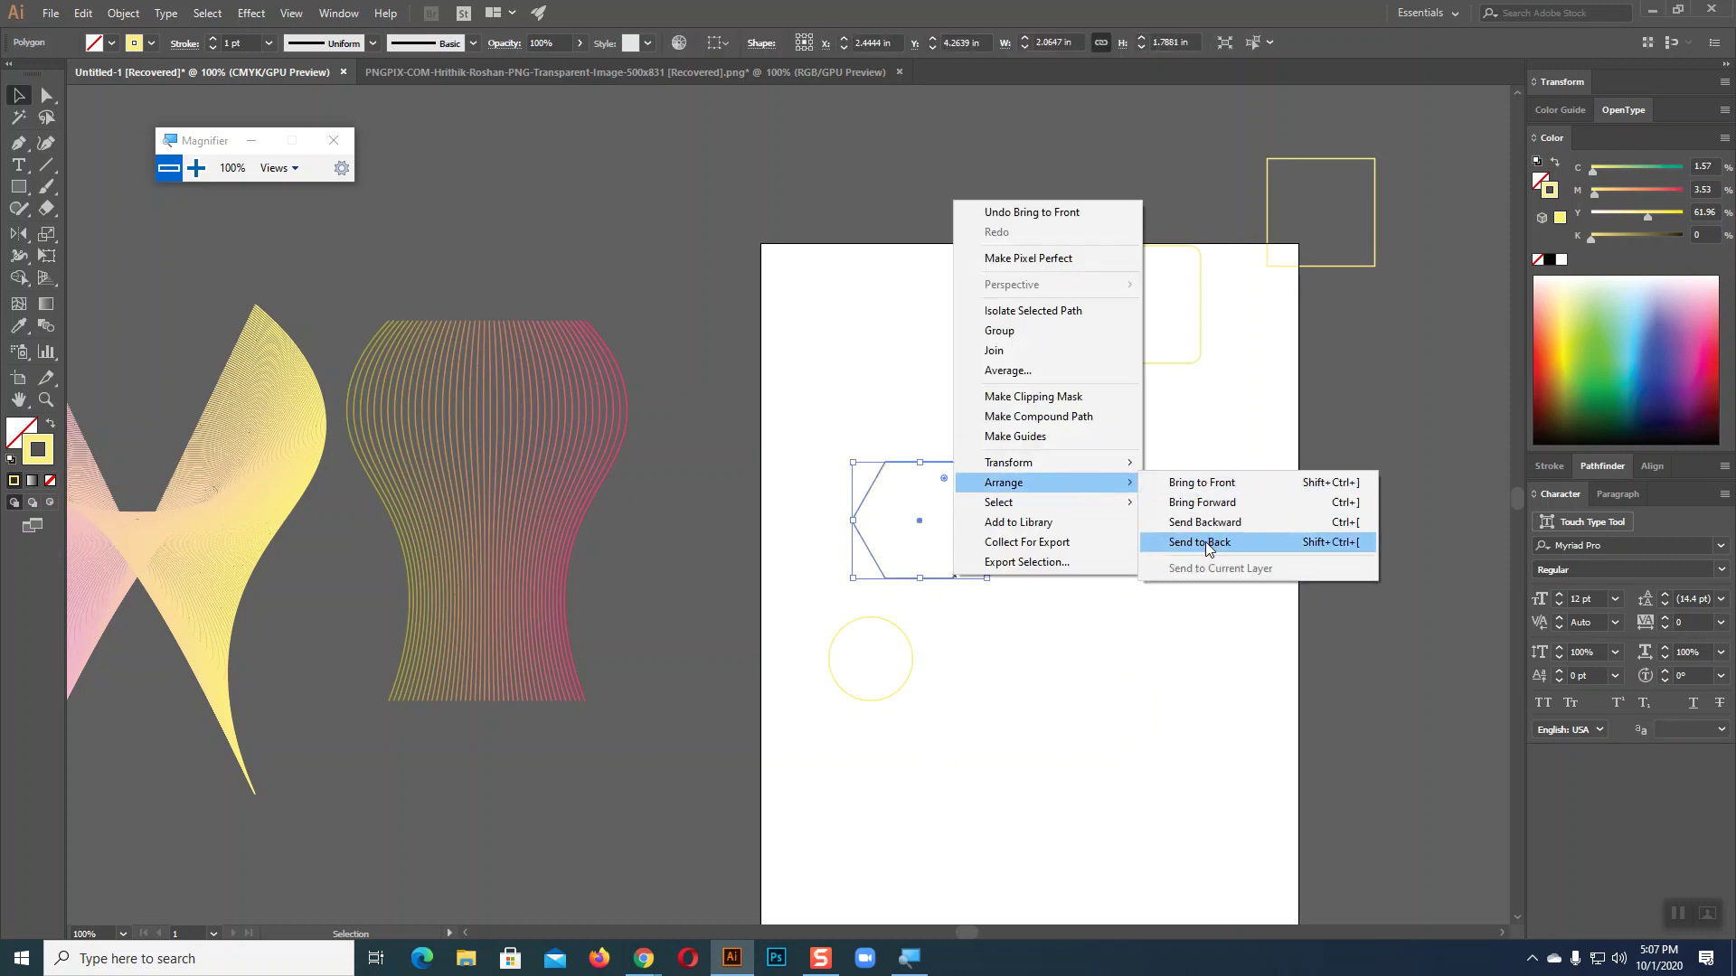
{"action": "left_click", "coordinate": [1212, 543]}
- Send the star and then the rounded square to the back
{"action": "left_click", "coordinate": [1000, 579]}
{"action": "right_click", "coordinate": [1063, 463]}
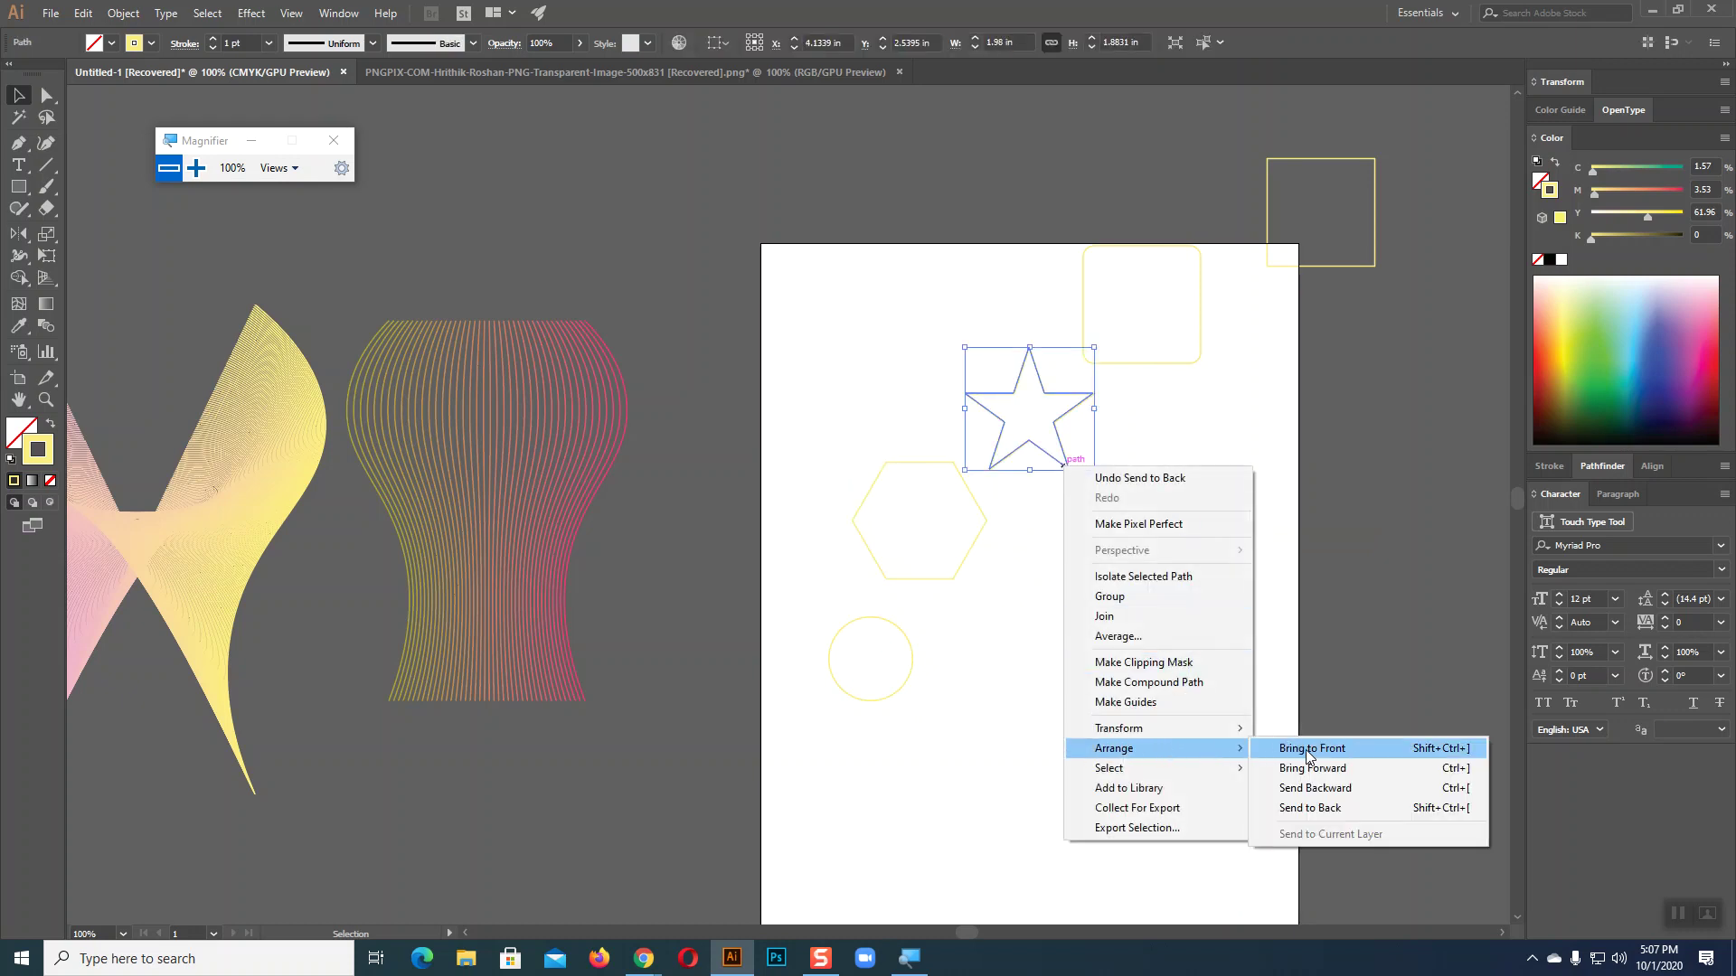
{"action": "left_click", "coordinate": [1305, 800]}
{"action": "left_click", "coordinate": [1177, 388]}
{"action": "right_click", "coordinate": [1178, 367]}
{"action": "mouse_move", "coordinate": [1228, 649]}
{"action": "left_click", "coordinate": [1423, 707]}
{"action": "left_click", "coordinate": [1263, 550]}
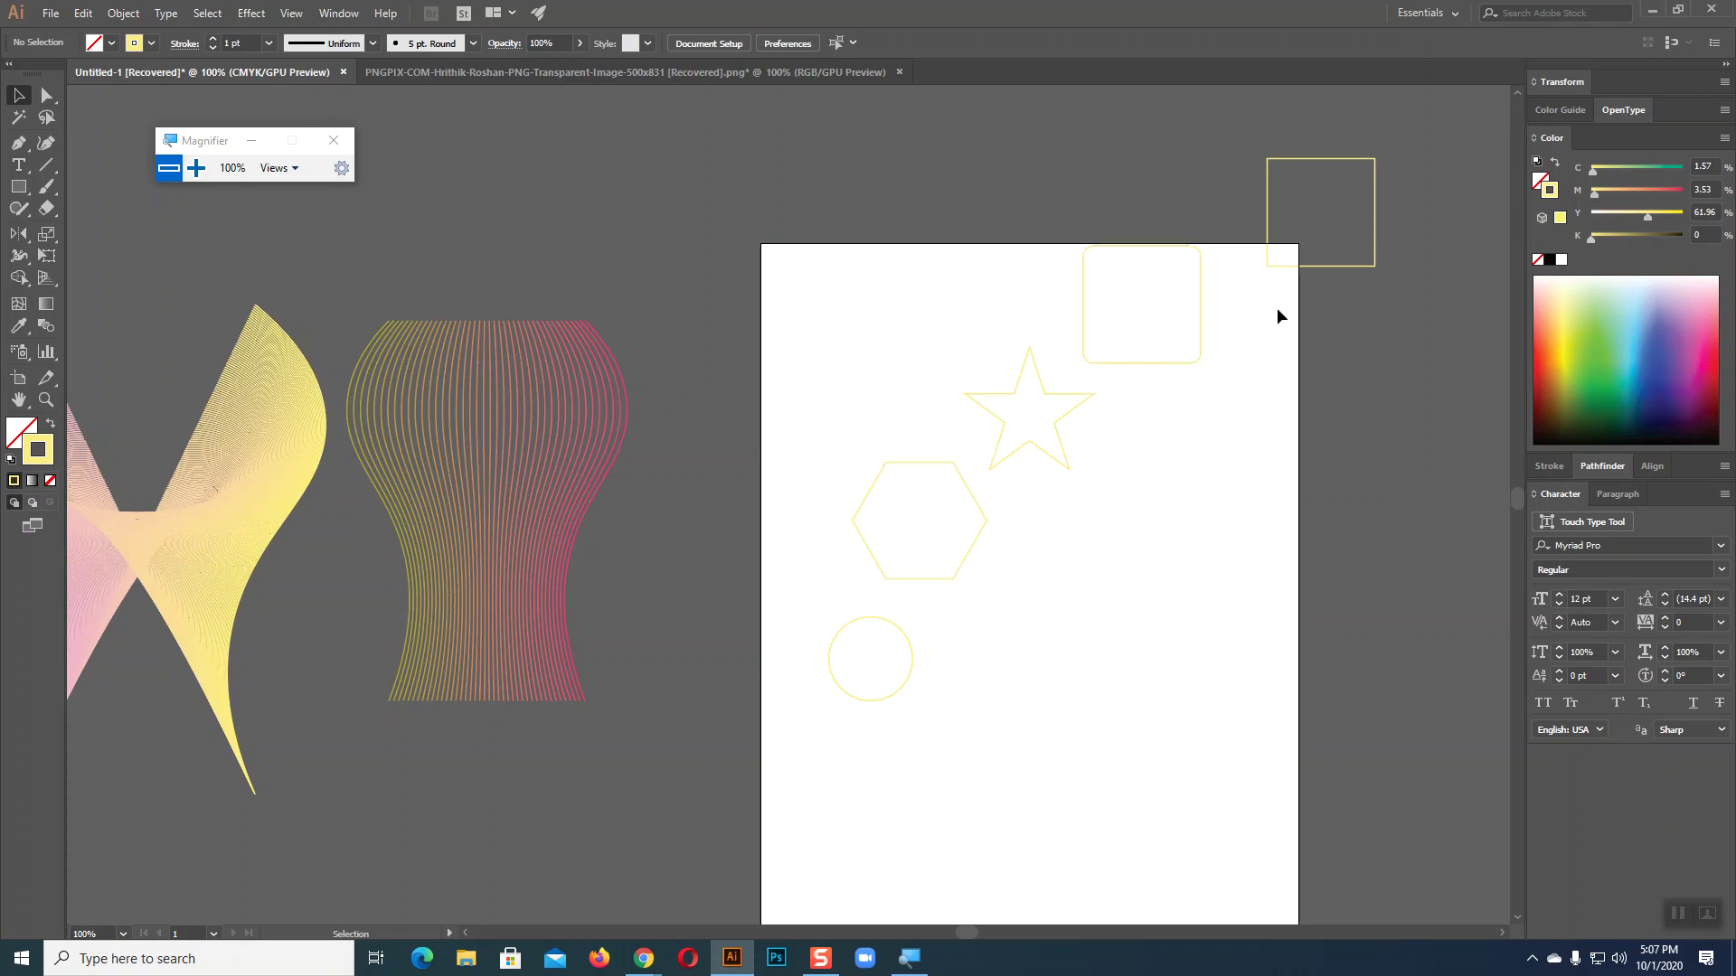
- Change the top-right square's stacking order via Arrange
{"action": "left_click", "coordinate": [1305, 265]}
{"action": "right_click", "coordinate": [1302, 267]}
{"action": "mouse_move", "coordinate": [1353, 550]}
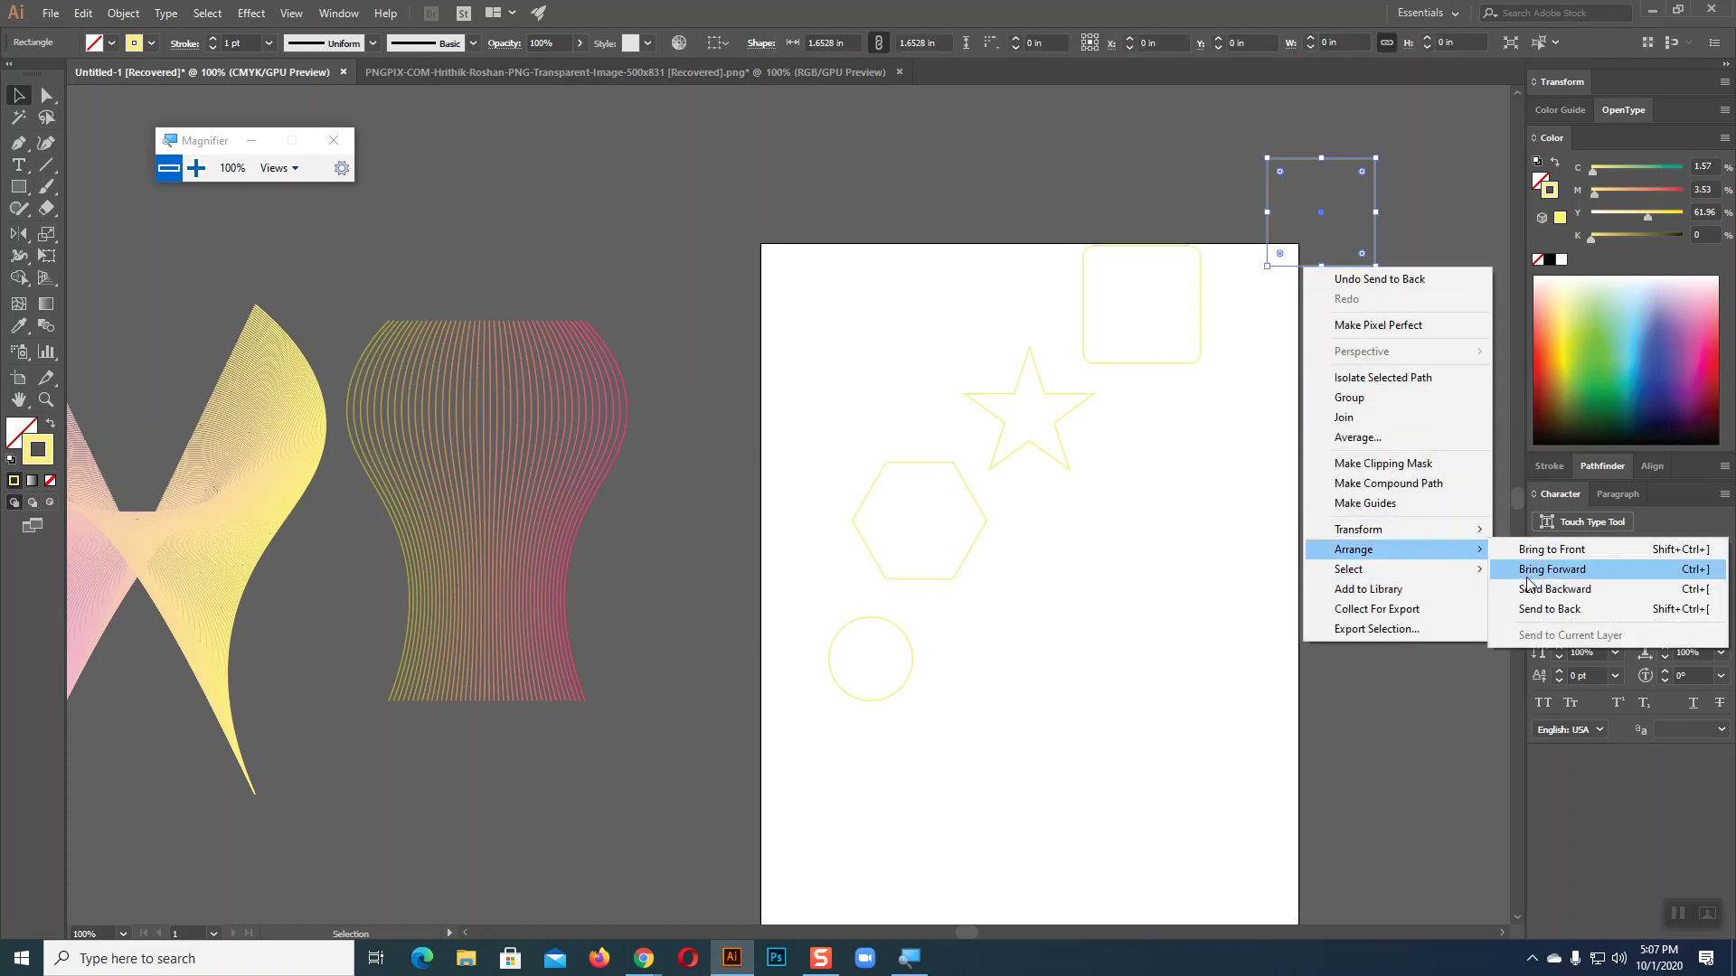
{"action": "left_click", "coordinate": [1536, 604]}
{"action": "left_click", "coordinate": [1363, 525]}
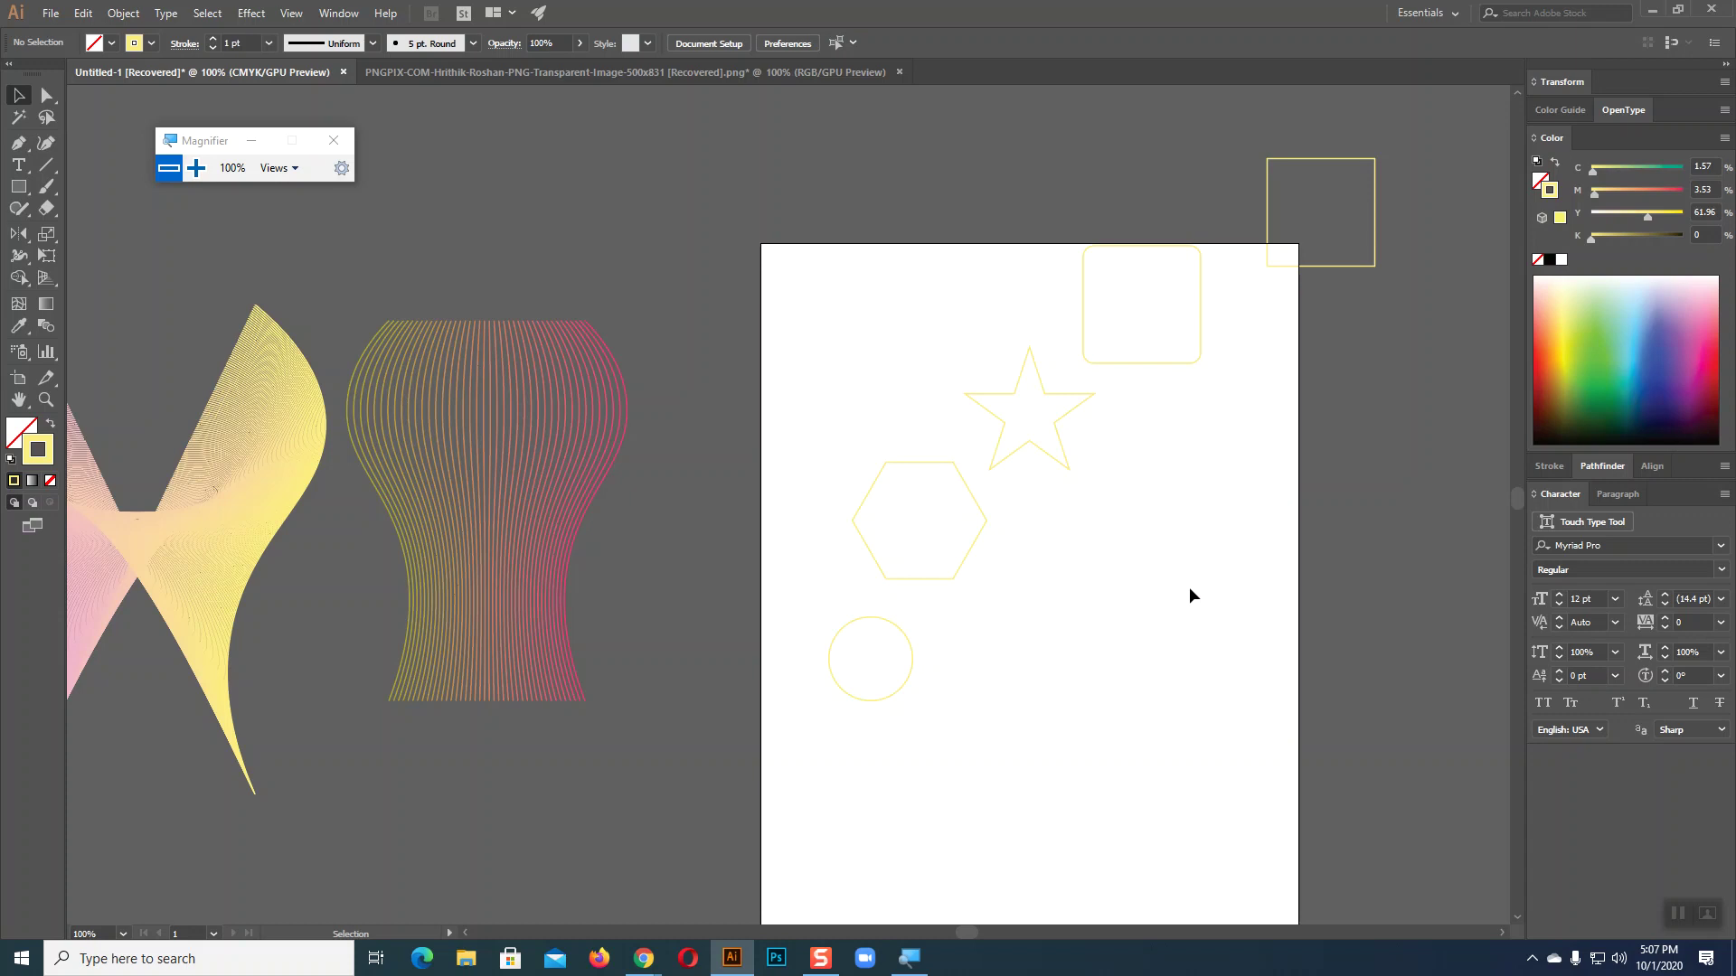
- Give the rounded square a green outline and the star a yellow outline
{"action": "left_click", "coordinate": [1354, 268]}
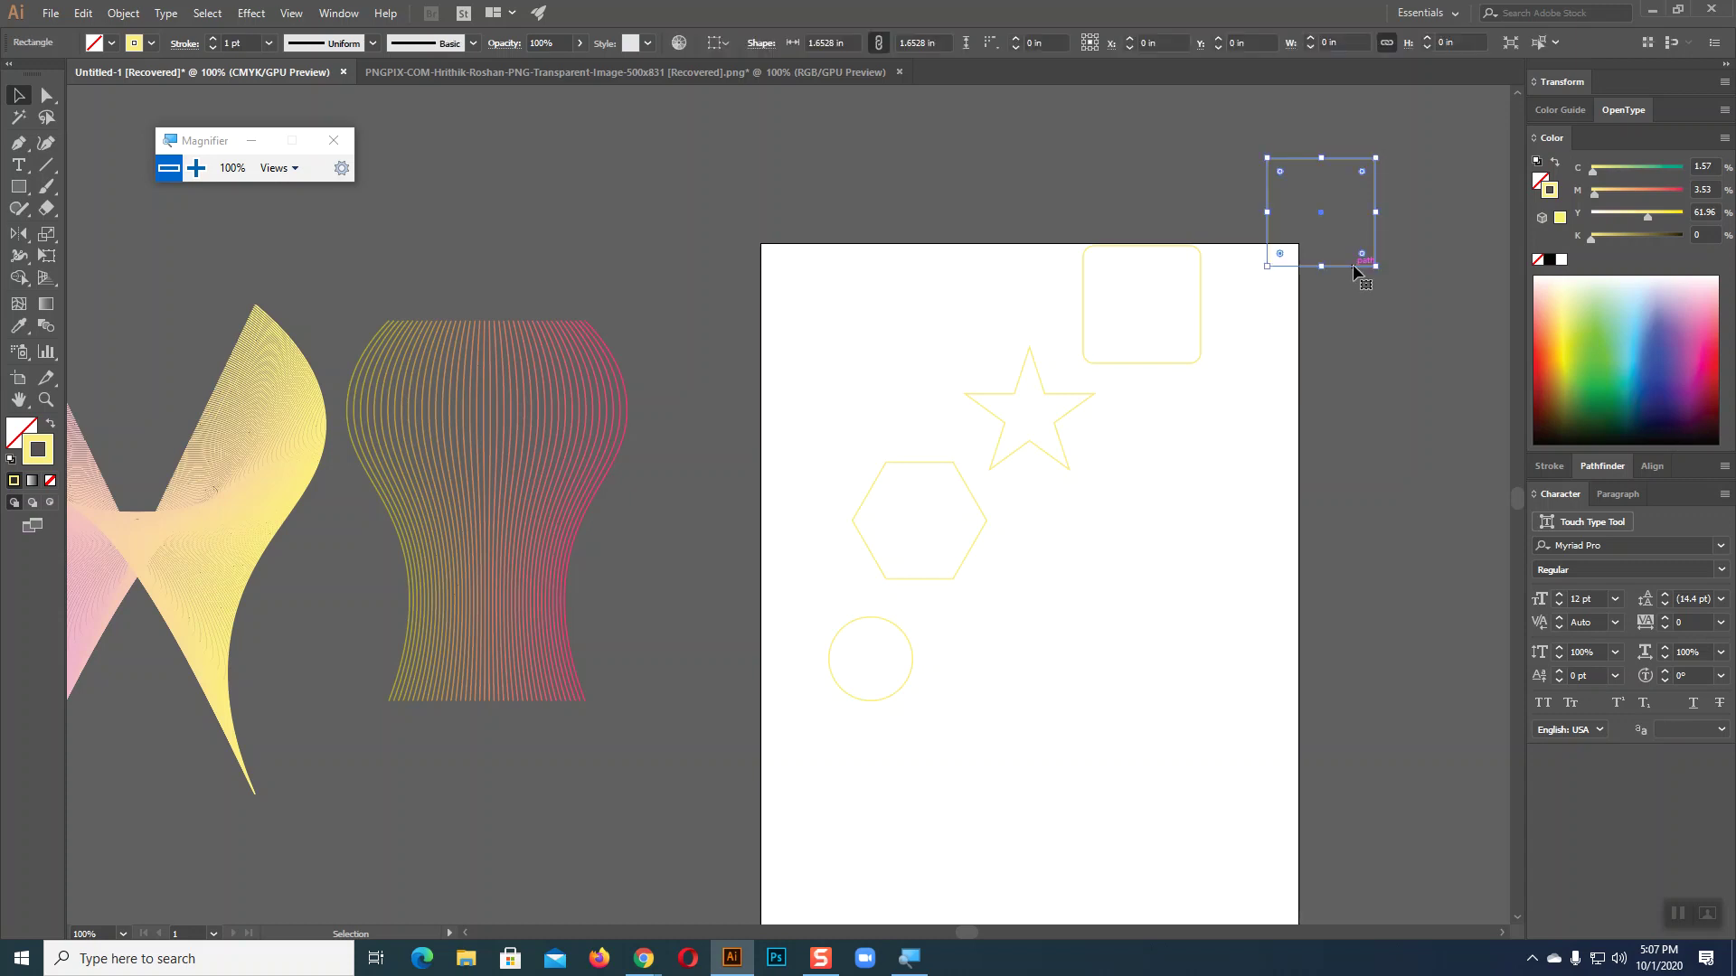
{"action": "left_click", "coordinate": [1174, 347]}
{"action": "left_click", "coordinate": [1577, 366]}
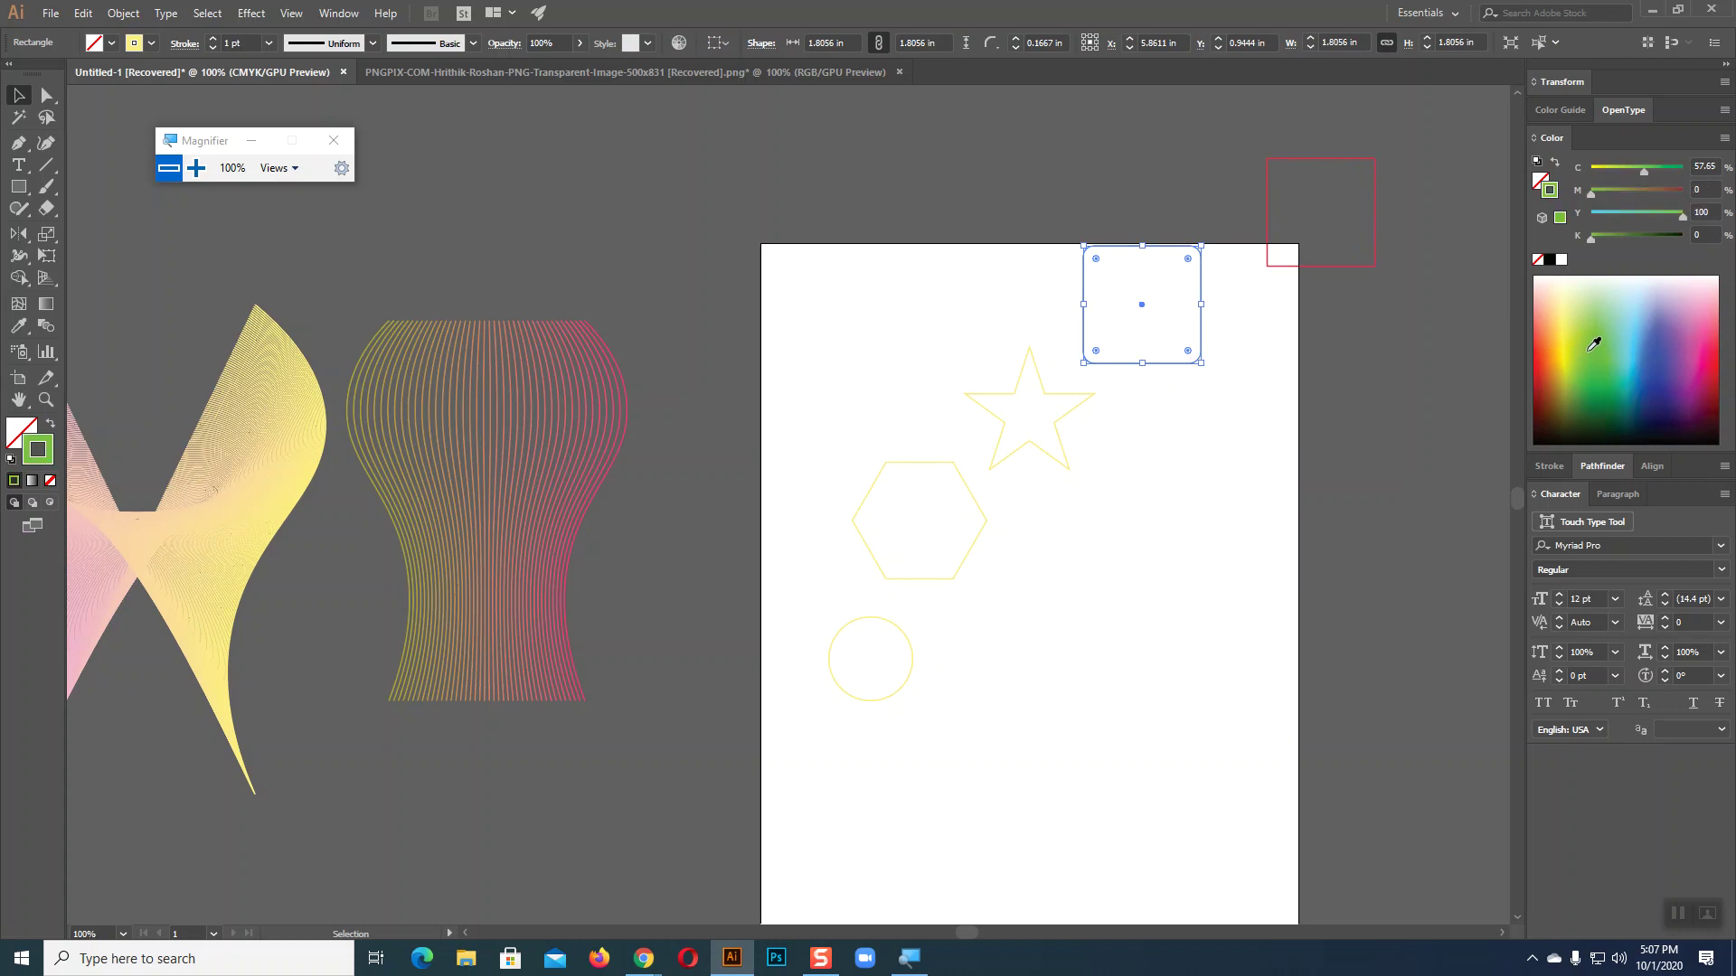
{"action": "left_click", "coordinate": [1028, 440]}
{"action": "left_click", "coordinate": [1576, 345]}
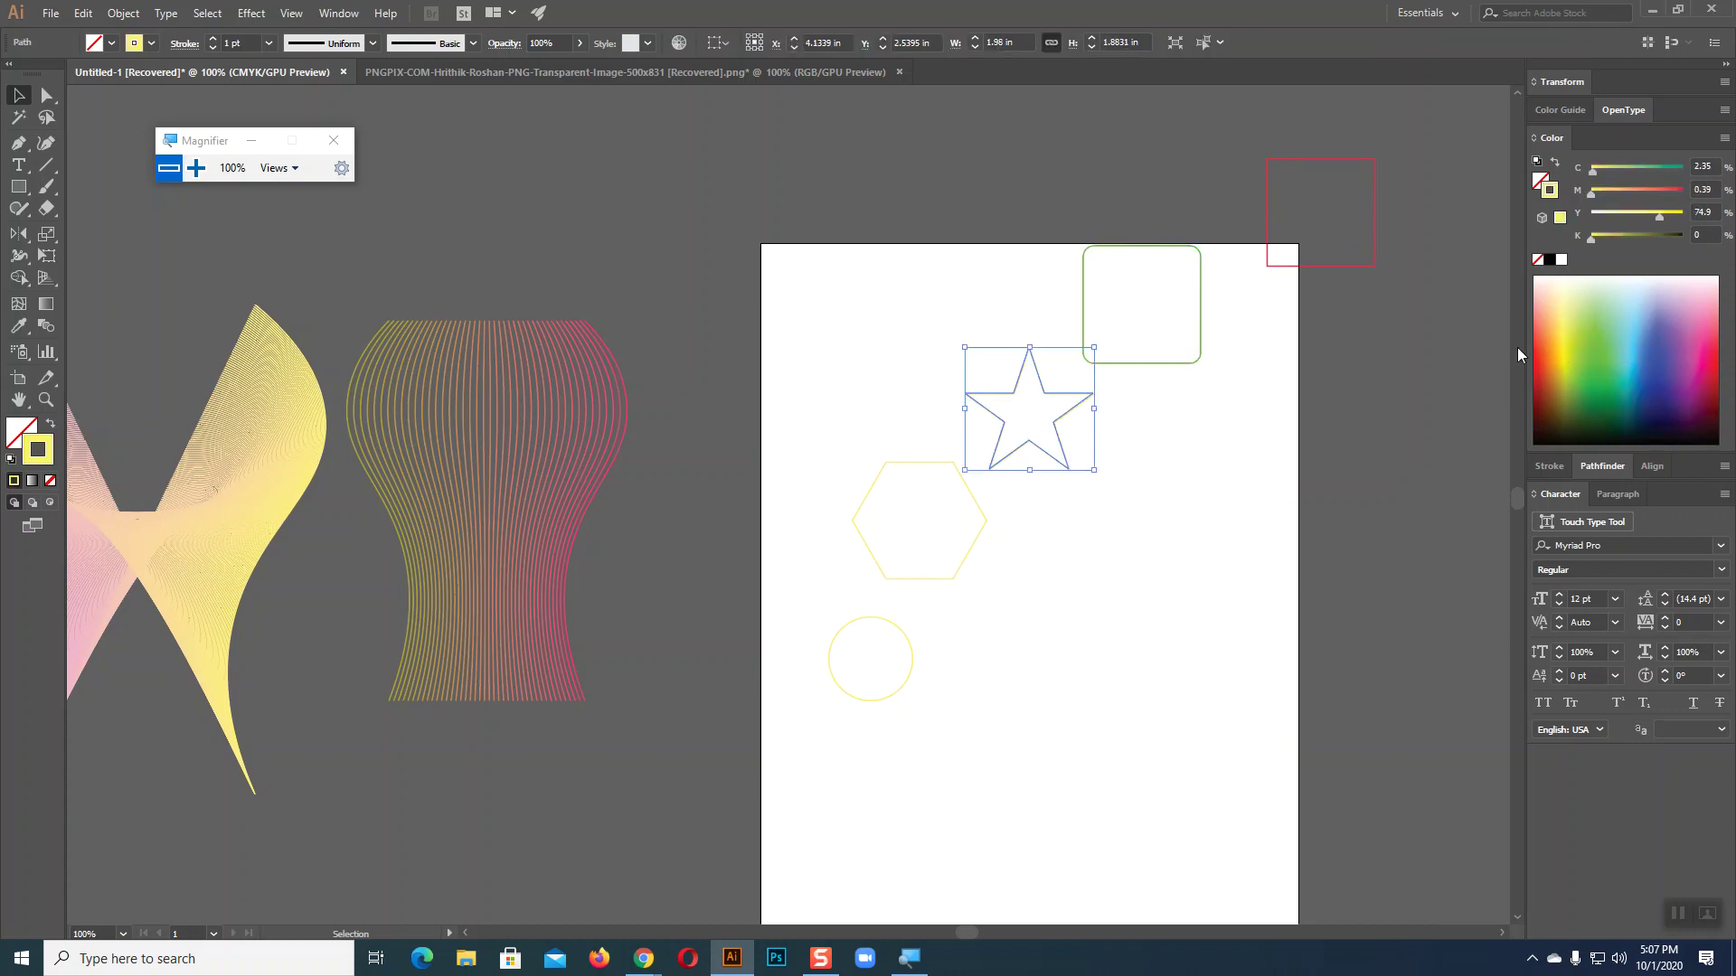
- Make the hexagon's outline blue and the circle's light pink, then marquee-select all shapes
{"action": "left_click", "coordinate": [983, 515]}
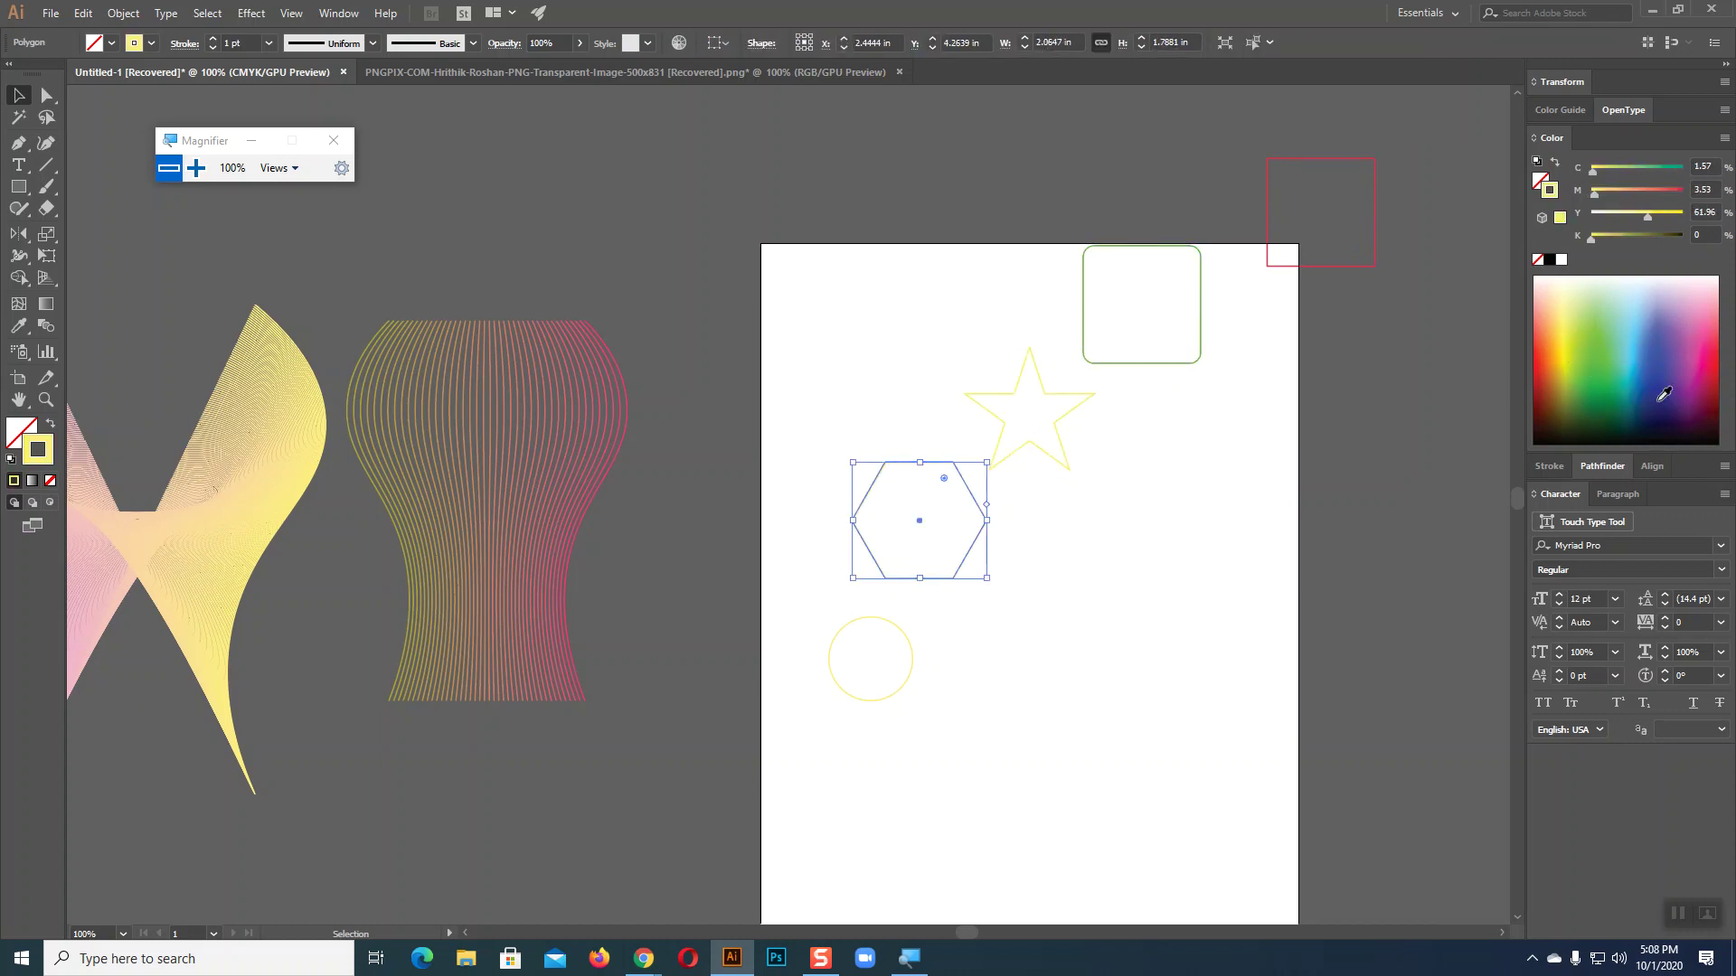
{"action": "left_click", "coordinate": [1660, 387]}
{"action": "left_click", "coordinate": [1040, 610]}
{"action": "left_click", "coordinate": [908, 637]}
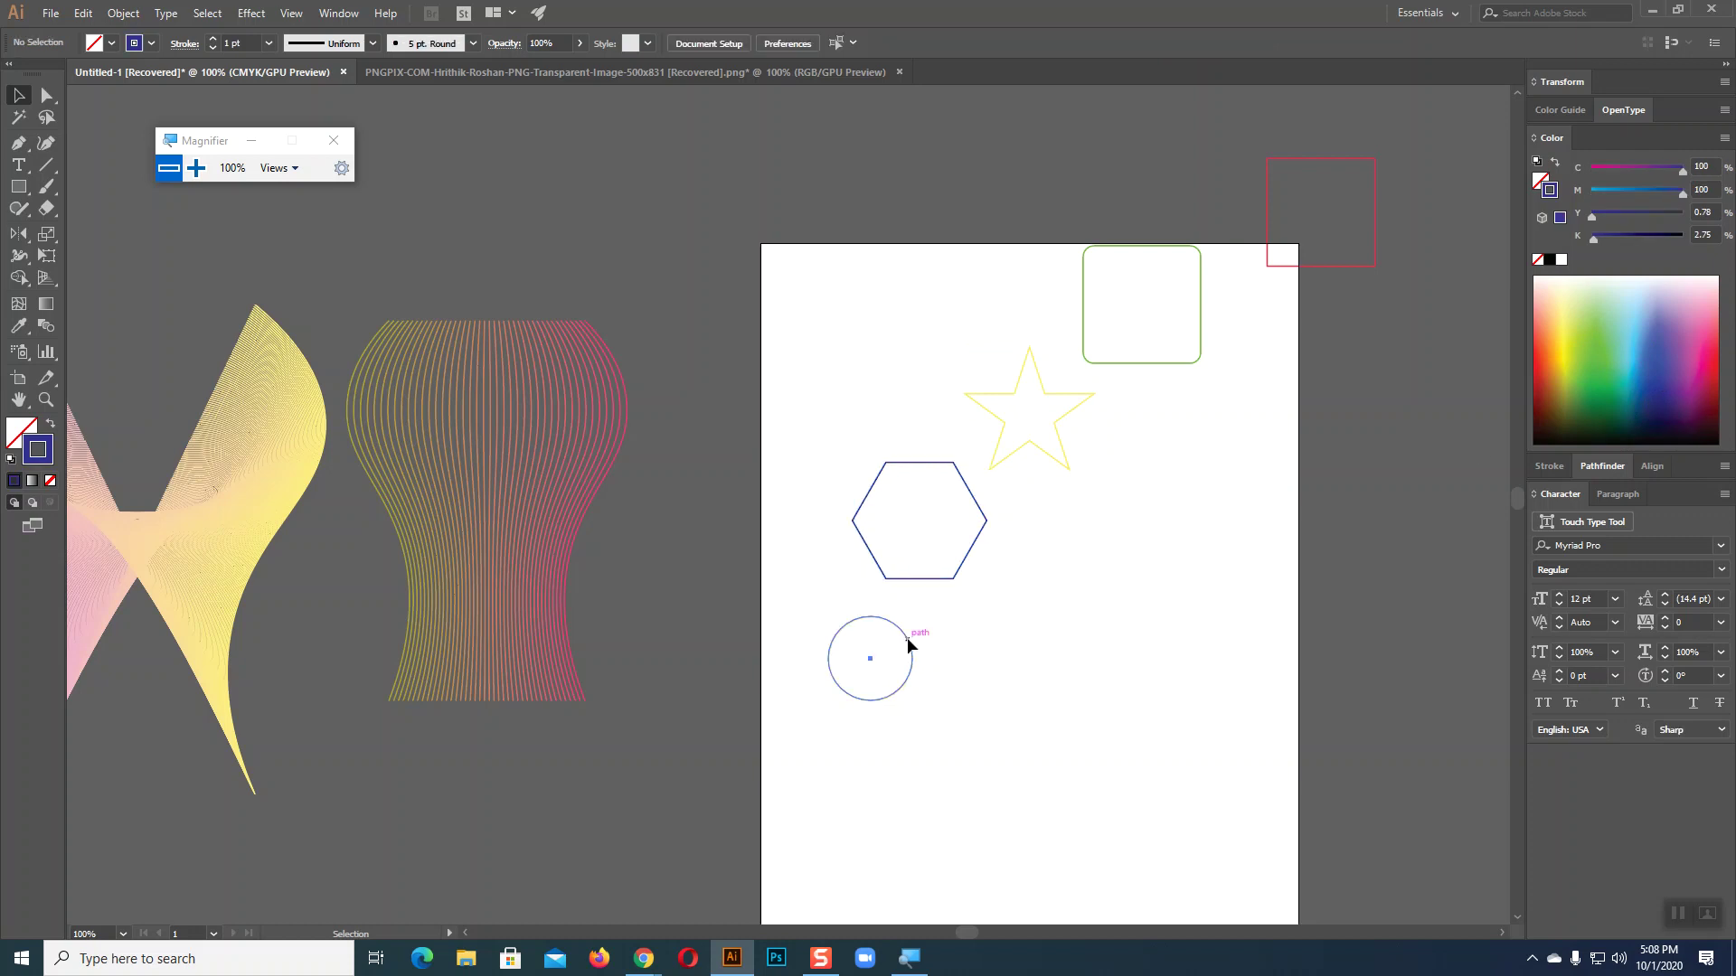
{"action": "left_click", "coordinate": [1548, 287]}
{"action": "left_click", "coordinate": [1031, 613]}
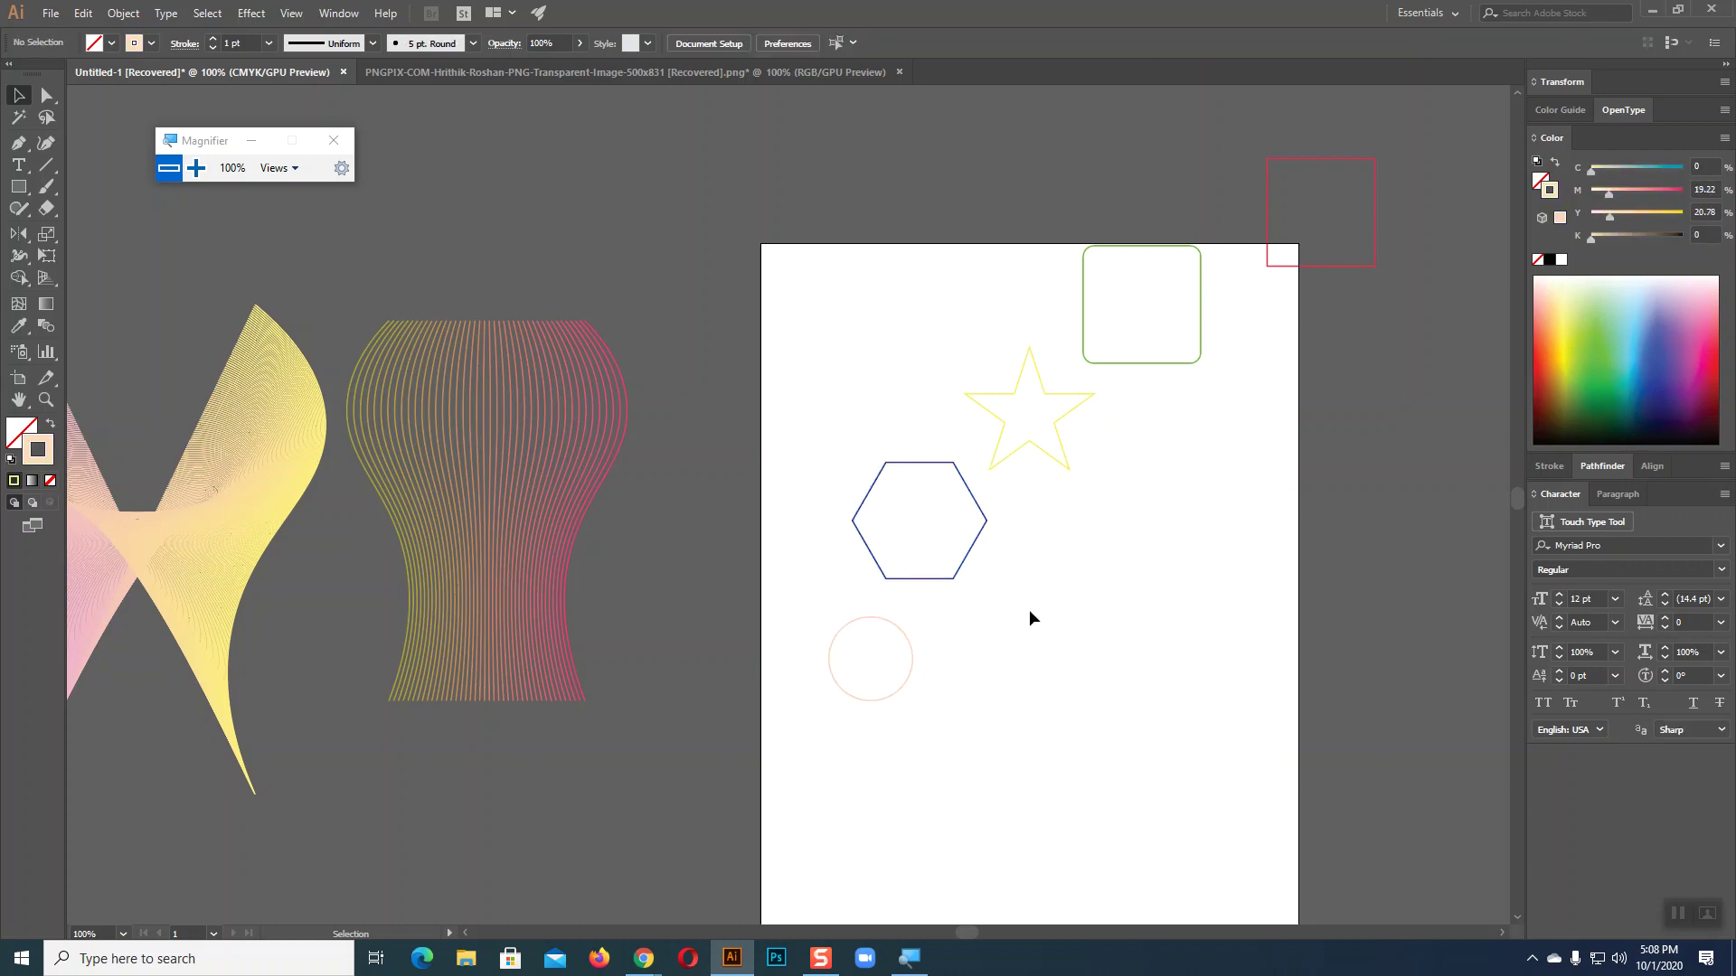
{"action": "left_click_drag", "start_coordinate": [829, 214], "coordinate": [1497, 761]}
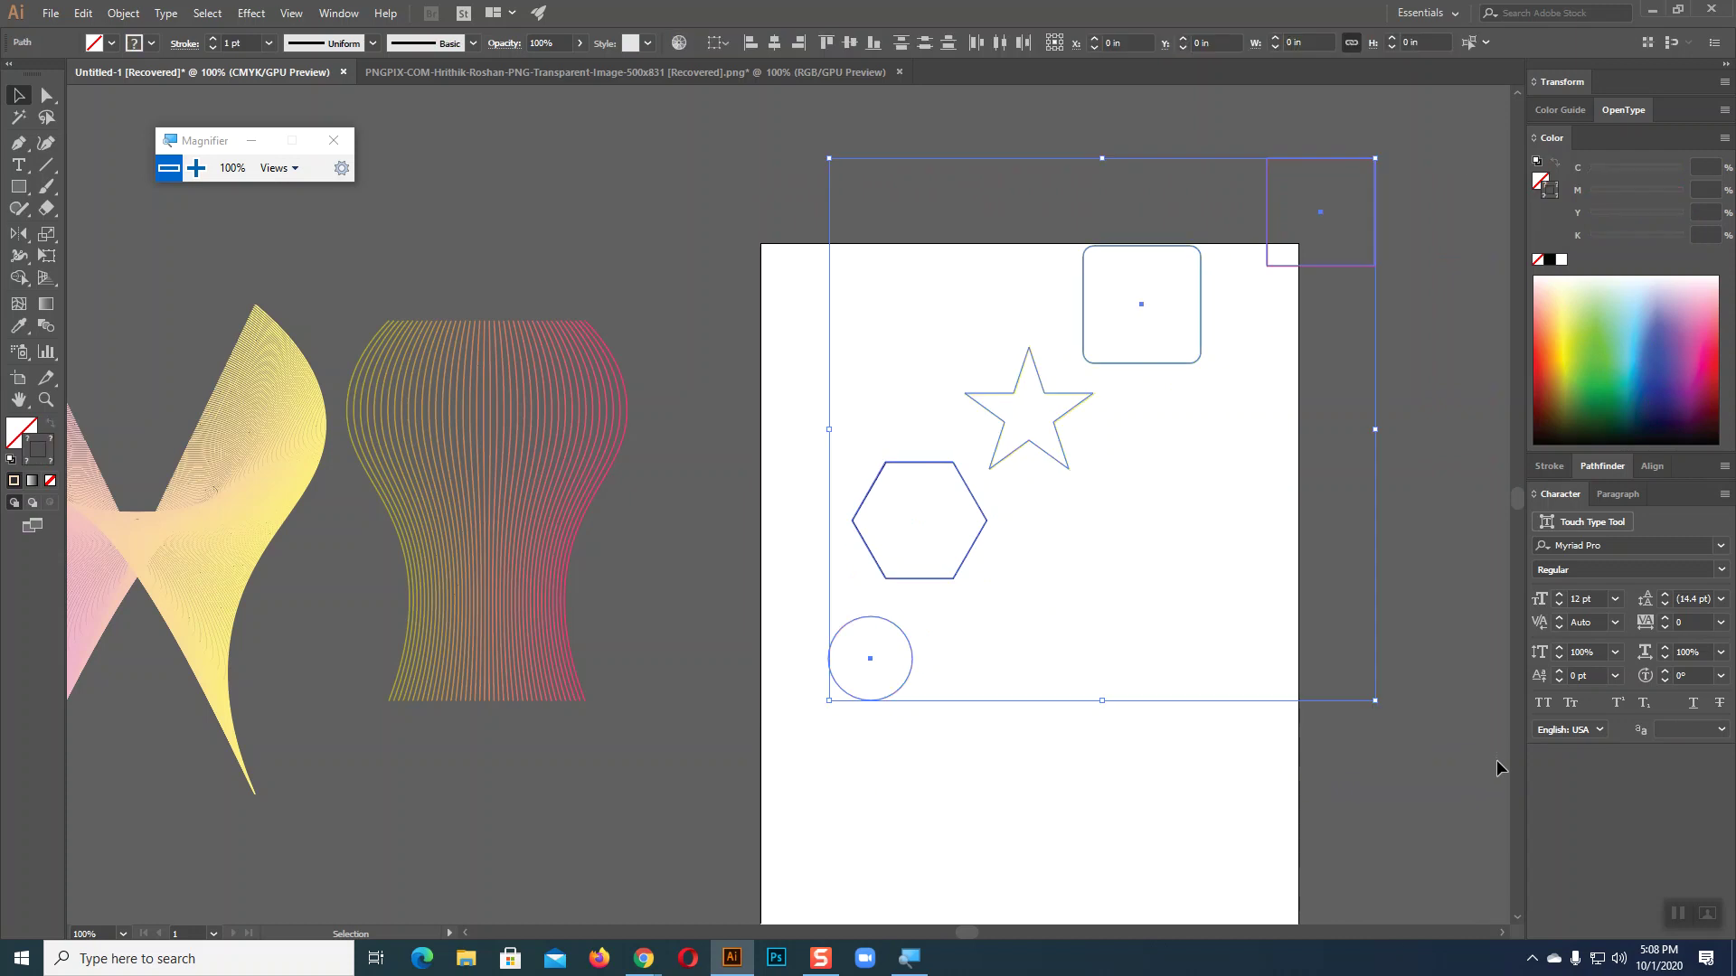
- With the Blend tool at 200% zoom, blend the circle into the hexagon
{"action": "left_click", "coordinate": [42, 329]}
{"action": "key", "text": "ctrl+equal"}
{"action": "key", "text": "ctrl+equal"}
{"action": "scroll", "coordinate": [701, 357], "scroll_direction": "down", "scroll_amount": 2}
{"action": "scroll", "coordinate": [709, 374], "scroll_direction": "down", "scroll_amount": 3}
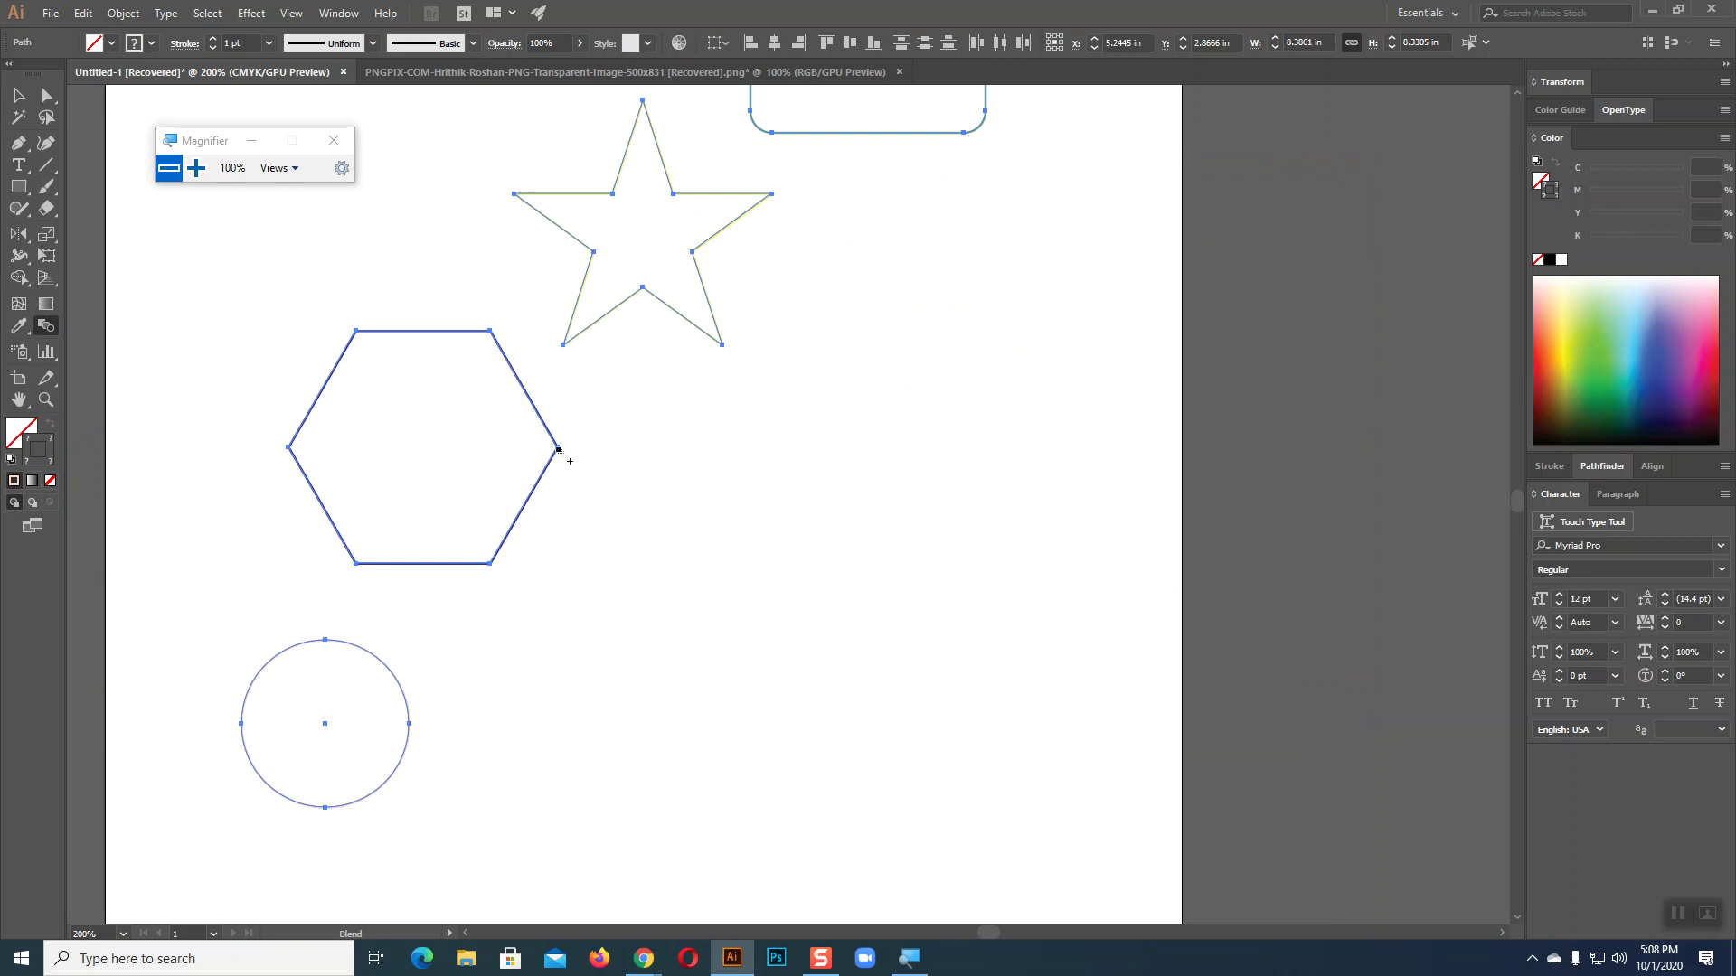
{"action": "left_click", "coordinate": [558, 450]}
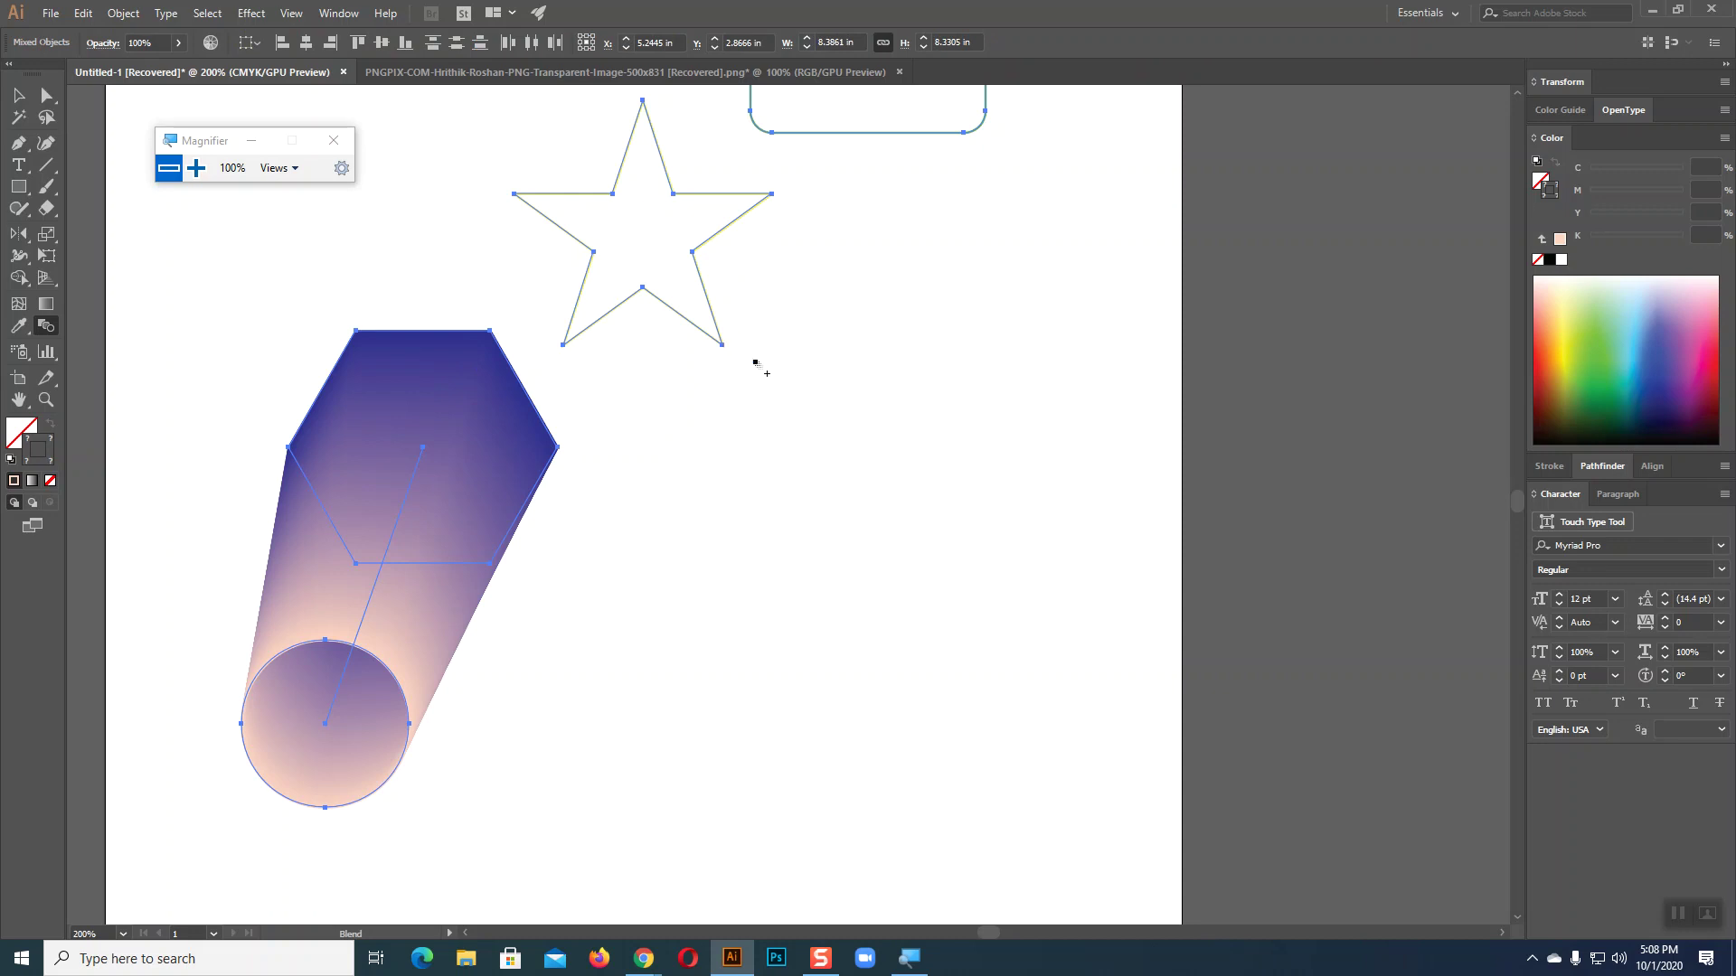
- Extend the blend through the rounded square and top-right square, then zoom back to 100%
{"action": "scroll", "coordinate": [977, 438], "scroll_direction": "up", "scroll_amount": 5}
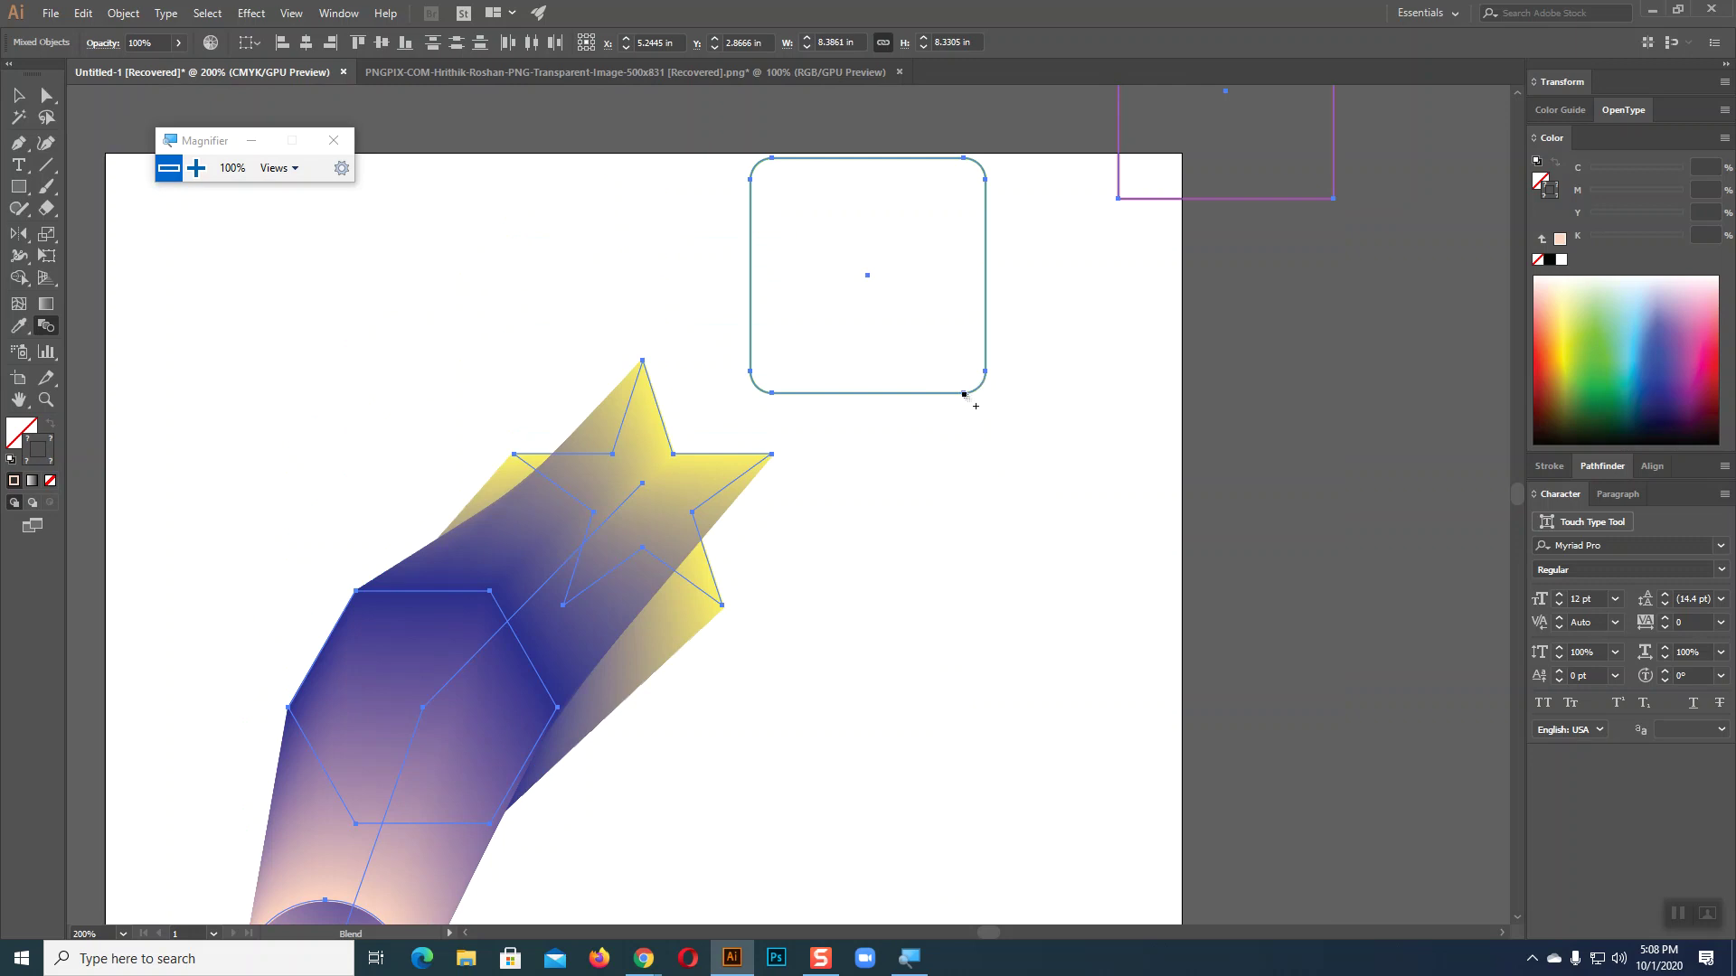
{"action": "key", "text": "ctrl+alt+b"}
{"action": "scroll", "coordinate": [1123, 453], "scroll_direction": "up", "scroll_amount": 1}
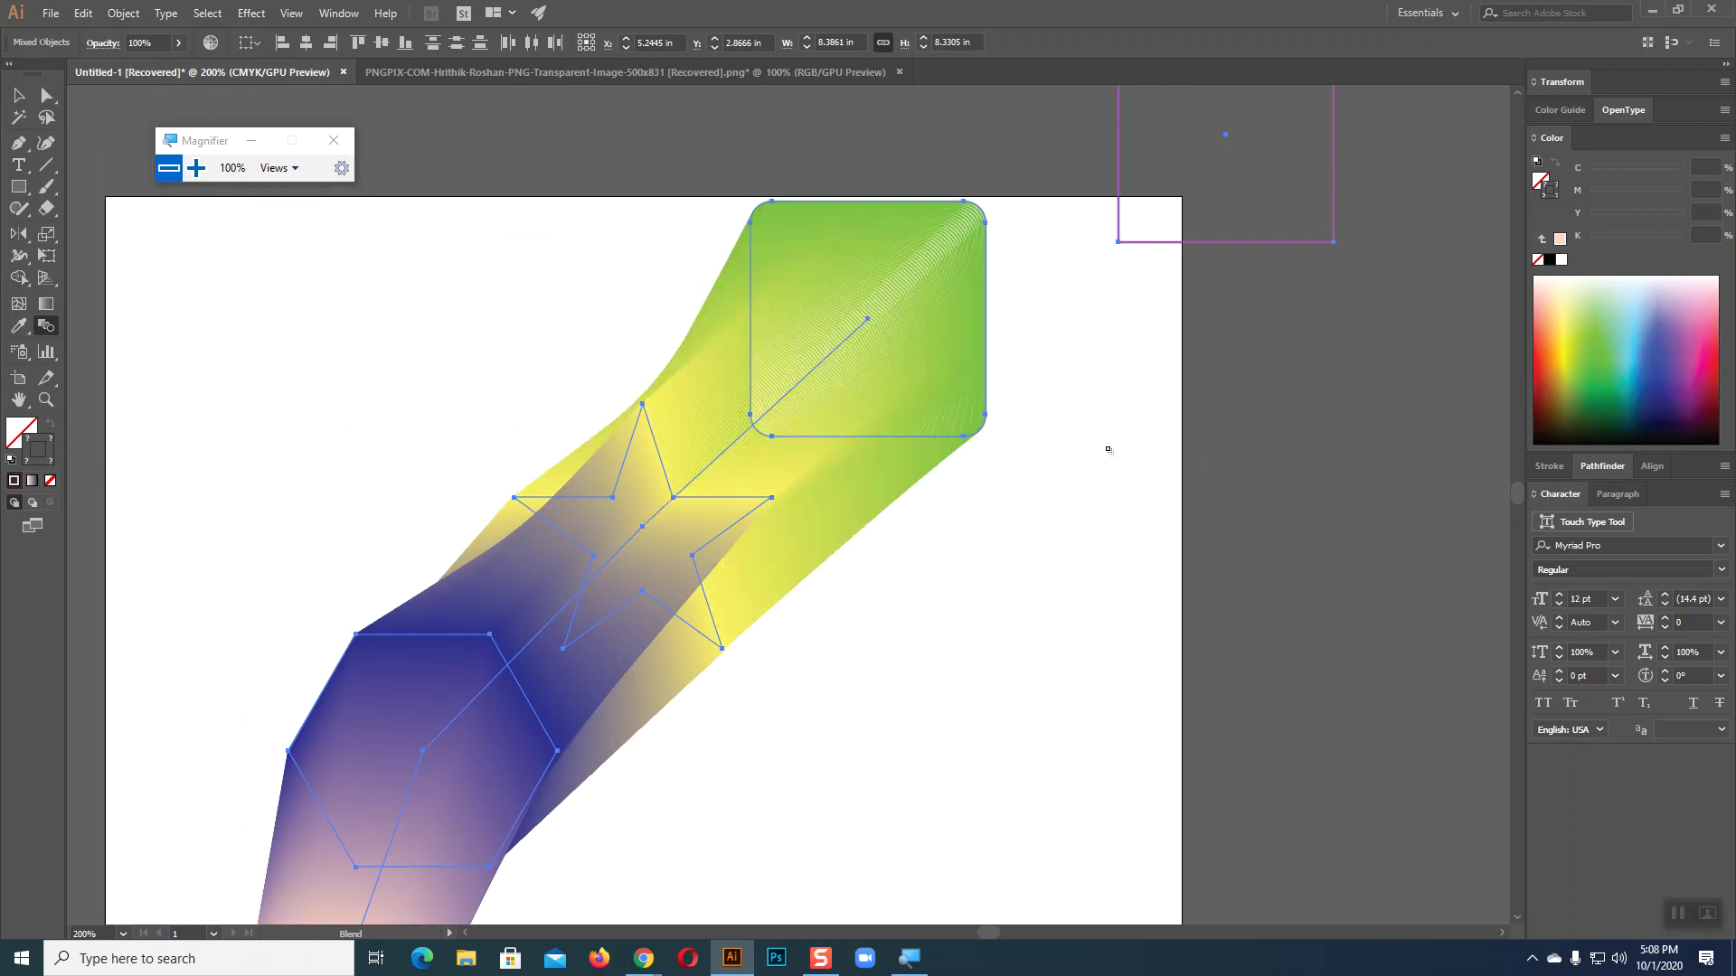
{"action": "scroll", "coordinate": [1112, 451], "scroll_direction": "up", "scroll_amount": 2}
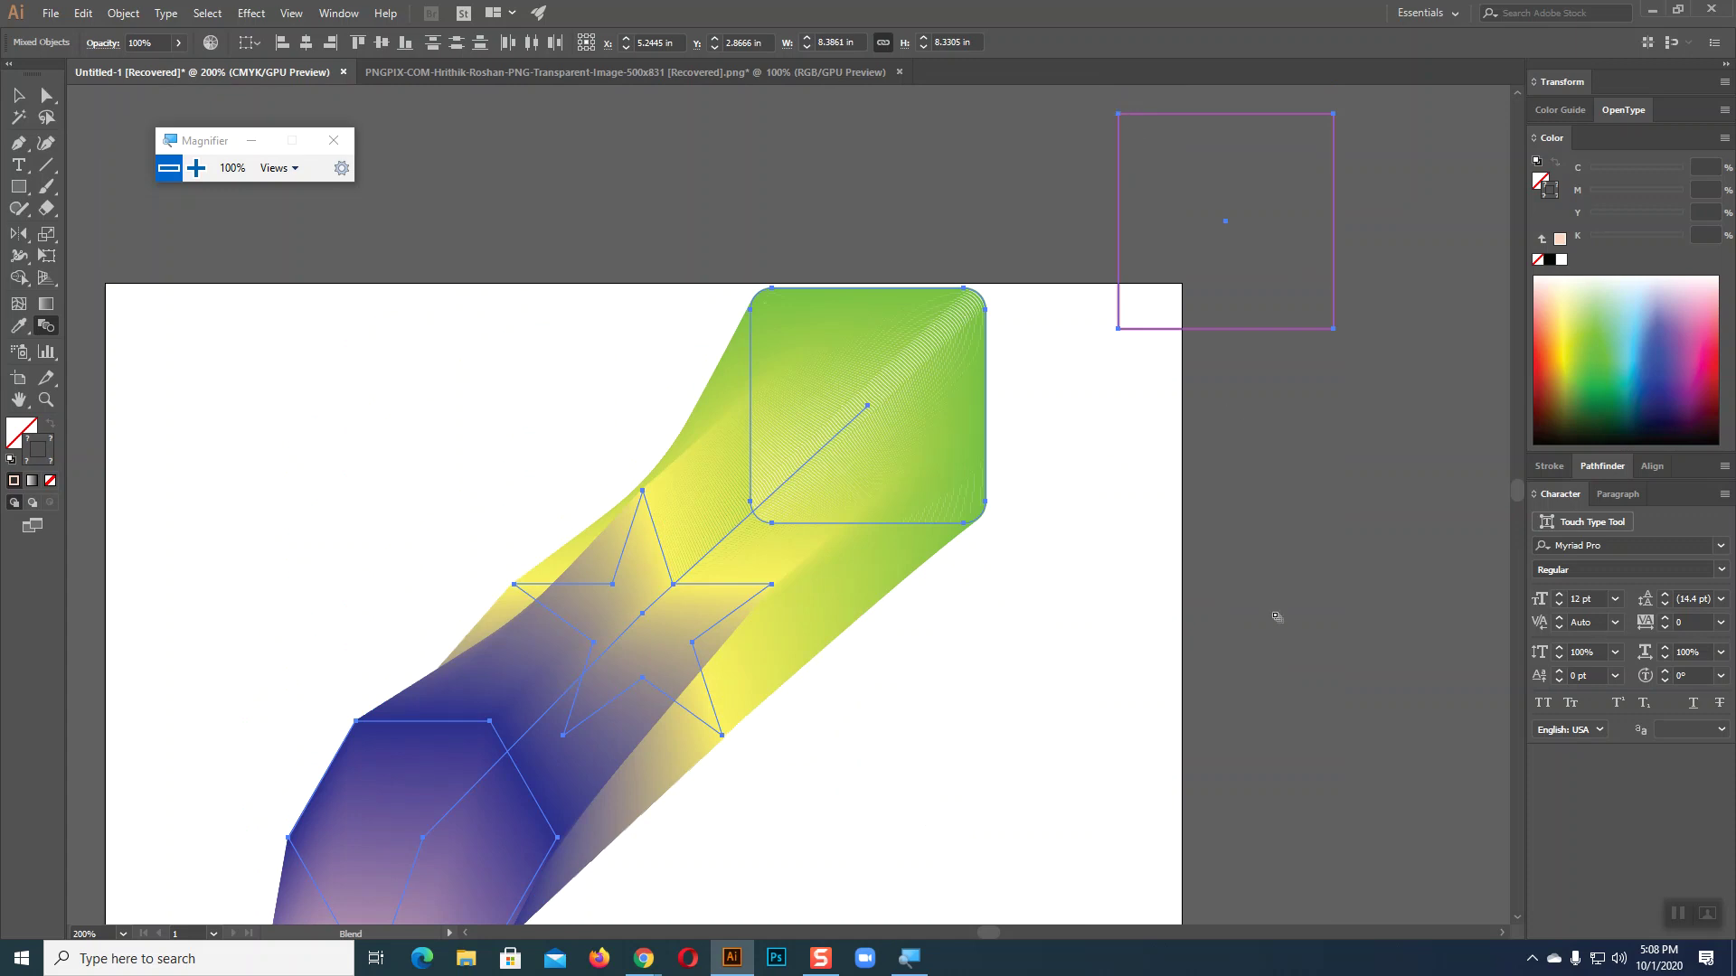
{"action": "key", "text": "ctrl+alt+b"}
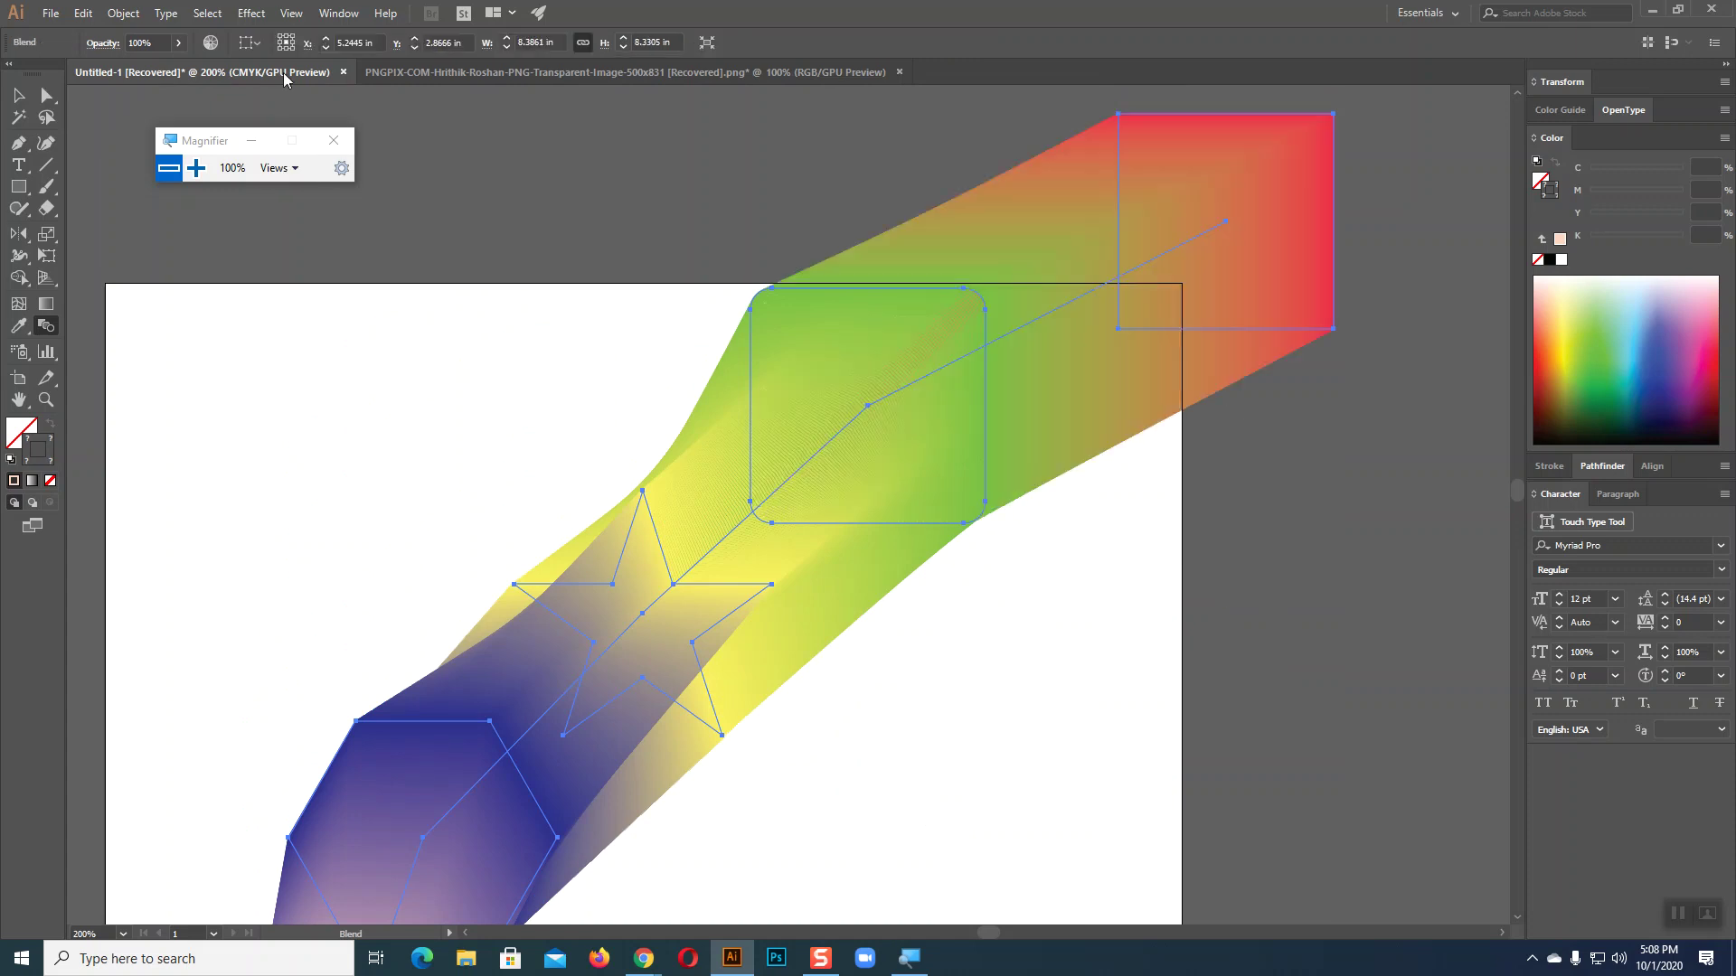
{"action": "left_click", "coordinate": [18, 95]}
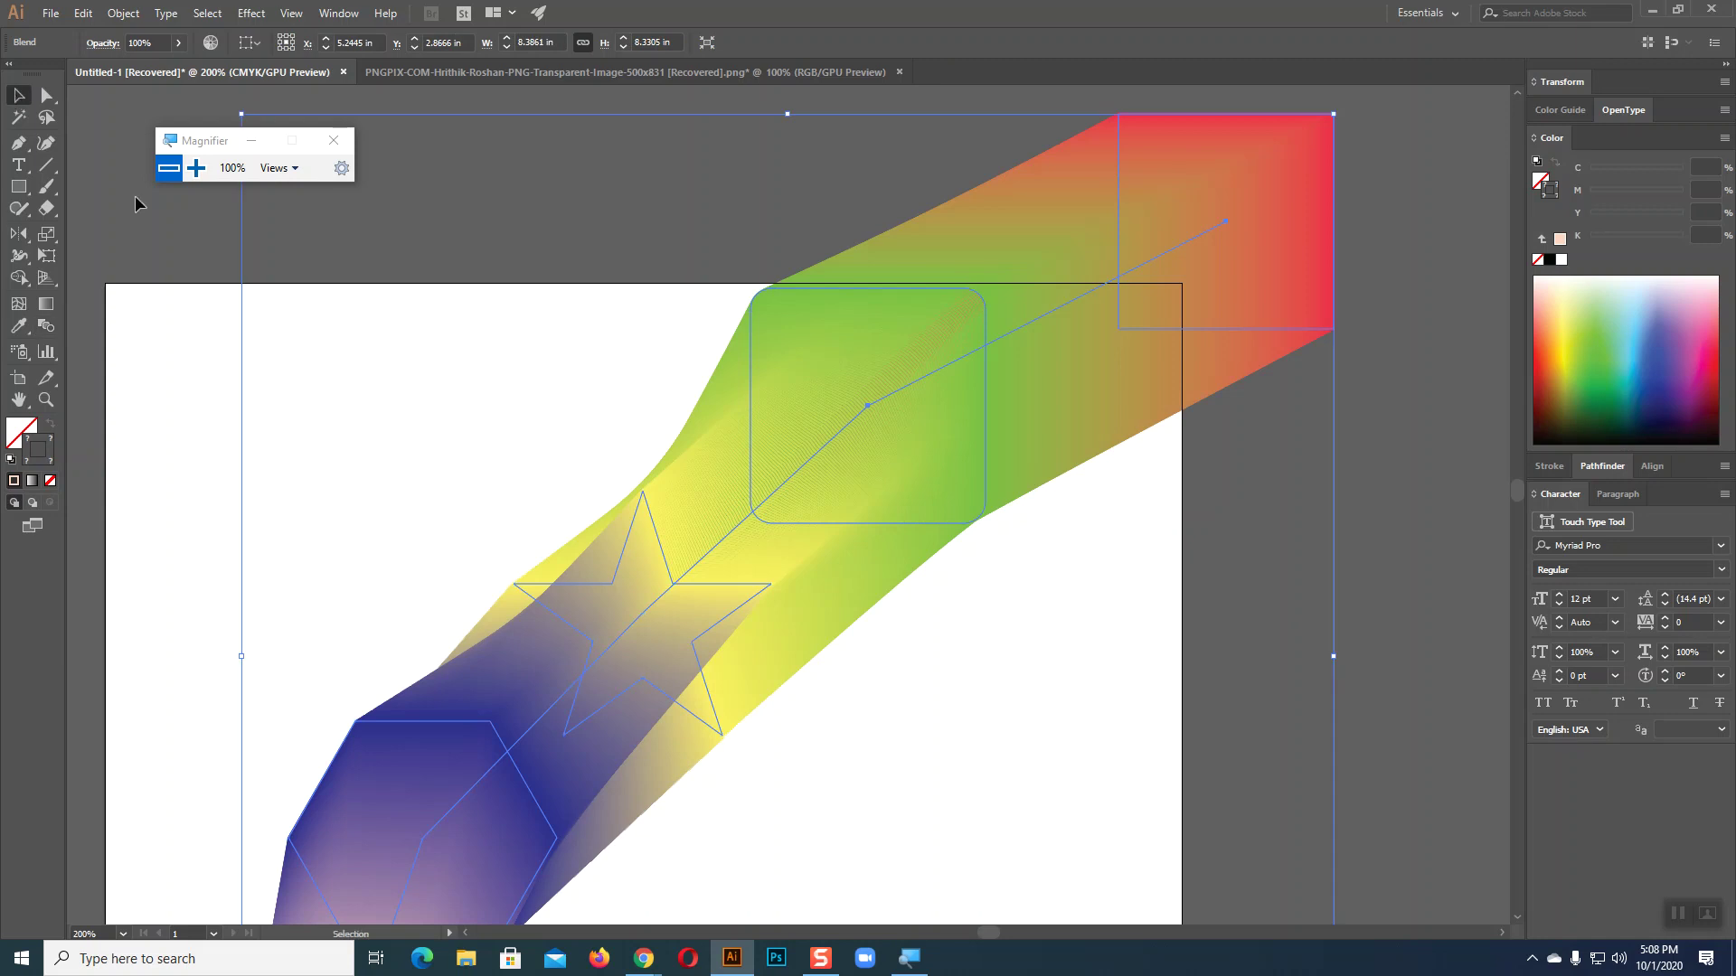
{"action": "left_click", "coordinate": [1379, 626]}
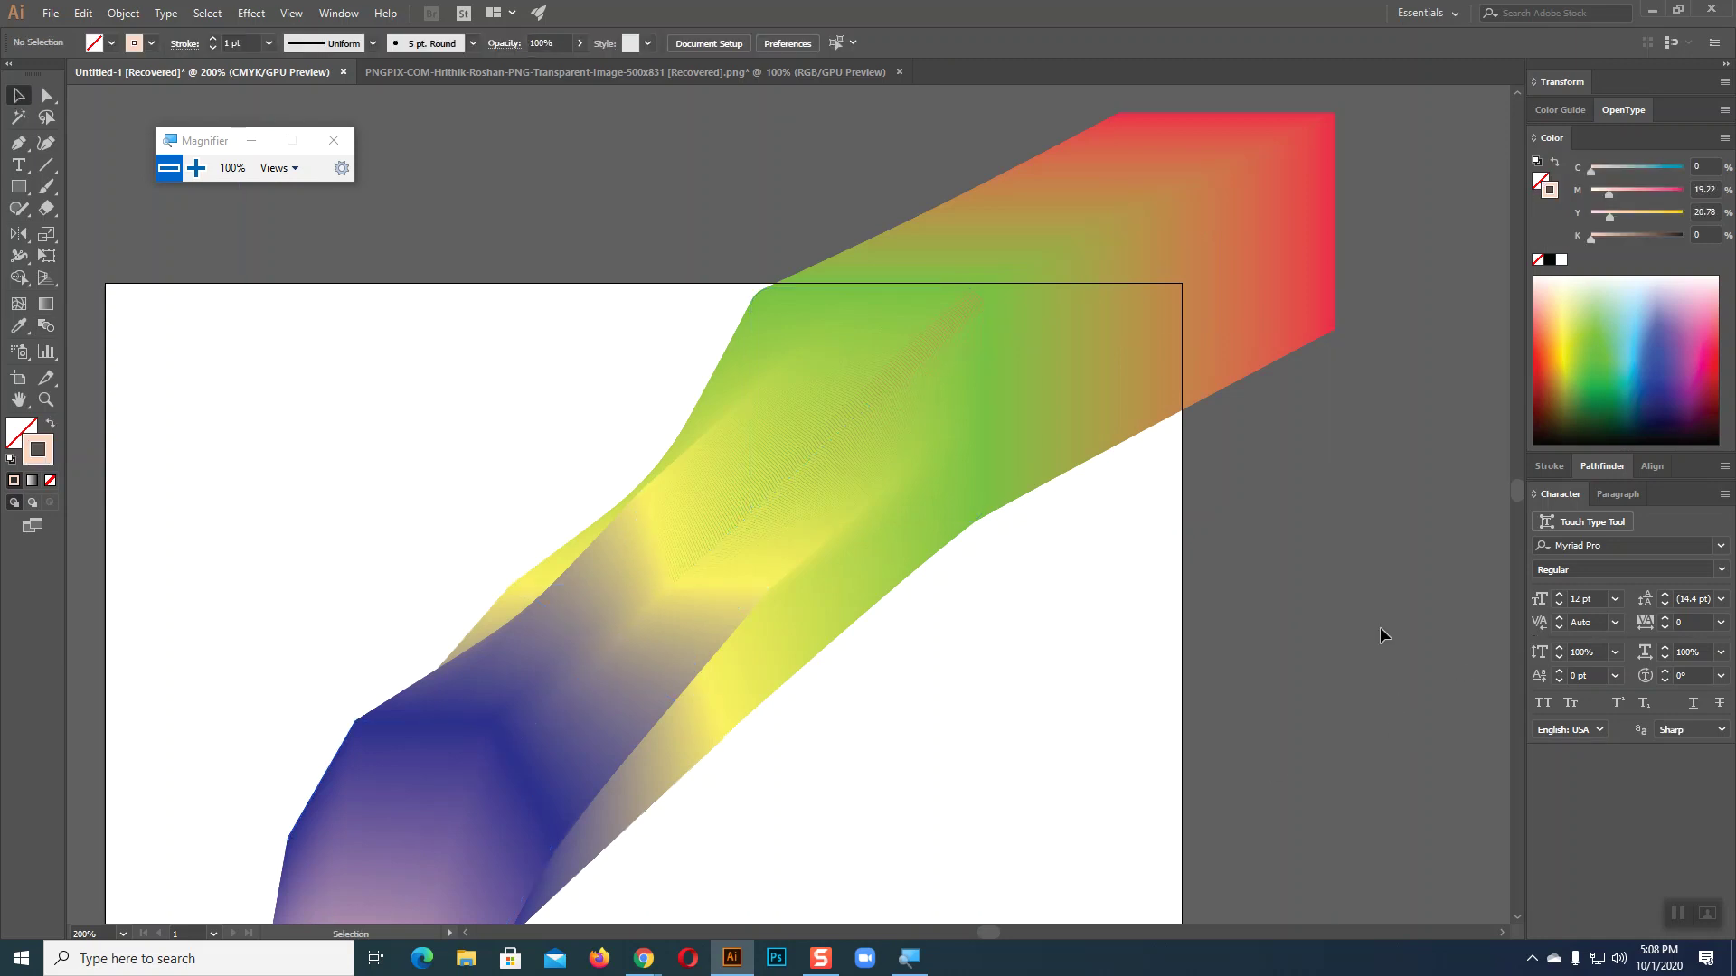
{"action": "key", "text": "ctrl+minus"}
{"action": "key", "text": "ctrl+minus"}
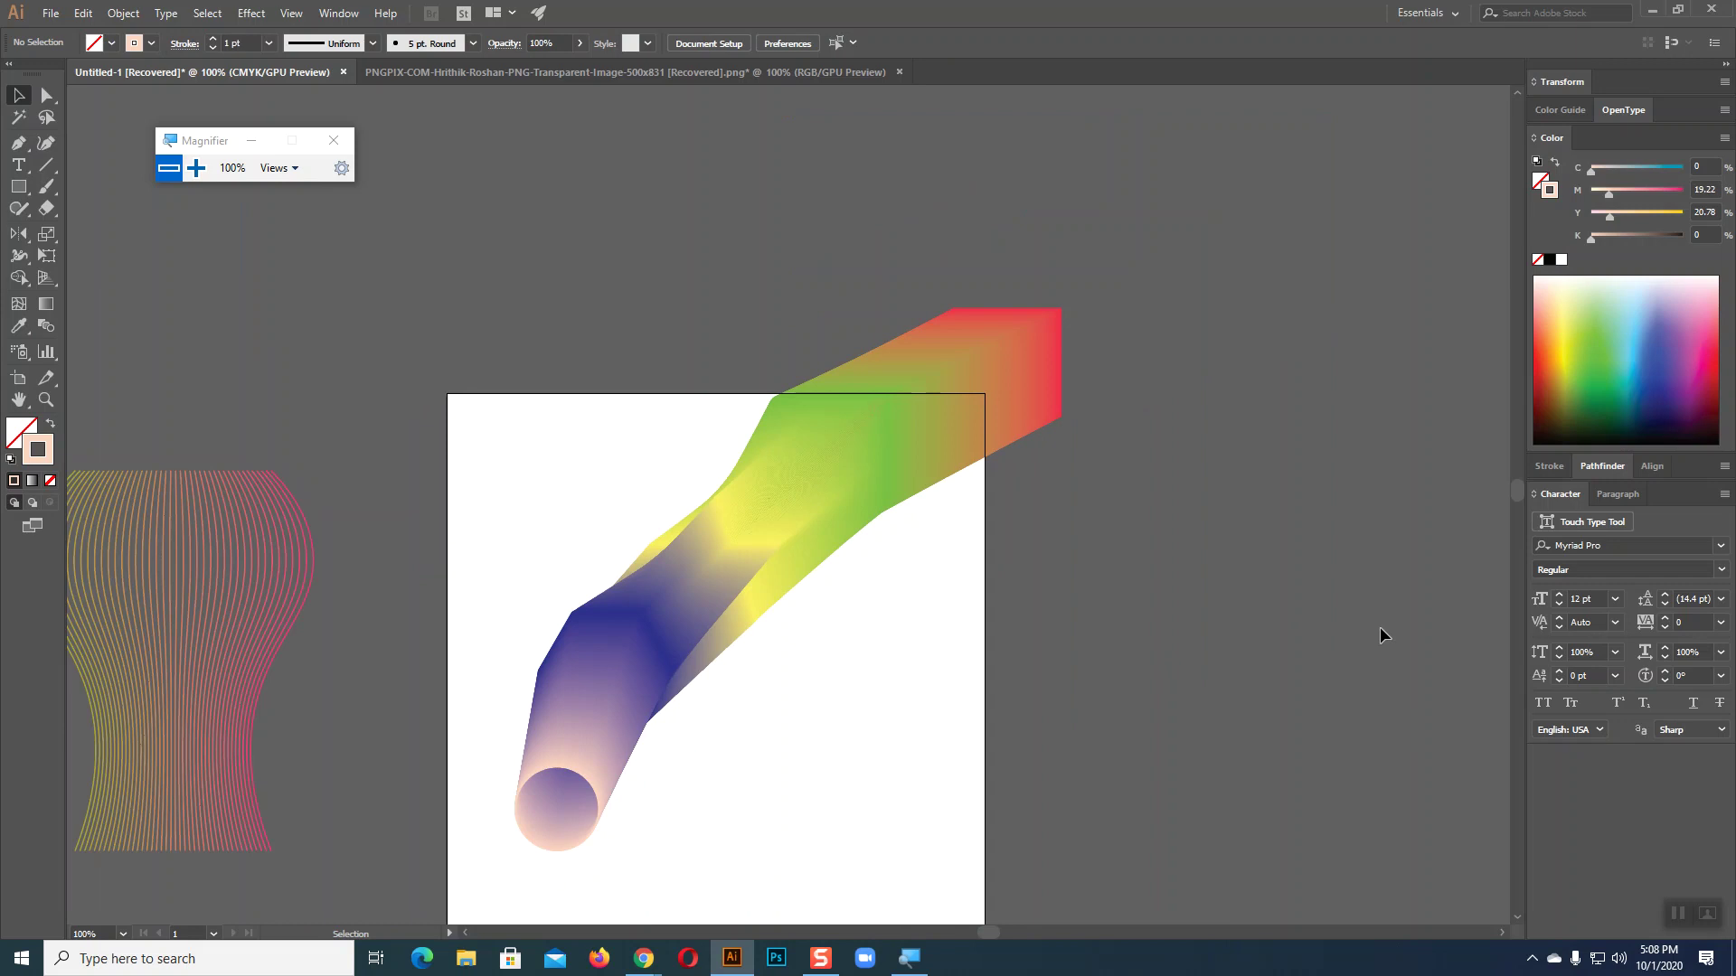
- Set the five-shape blend's Blend Options spacing to 50 Specified Steps, previewing before applying
{"action": "left_click_drag", "start_coordinate": [521, 360], "coordinate": [895, 754]}
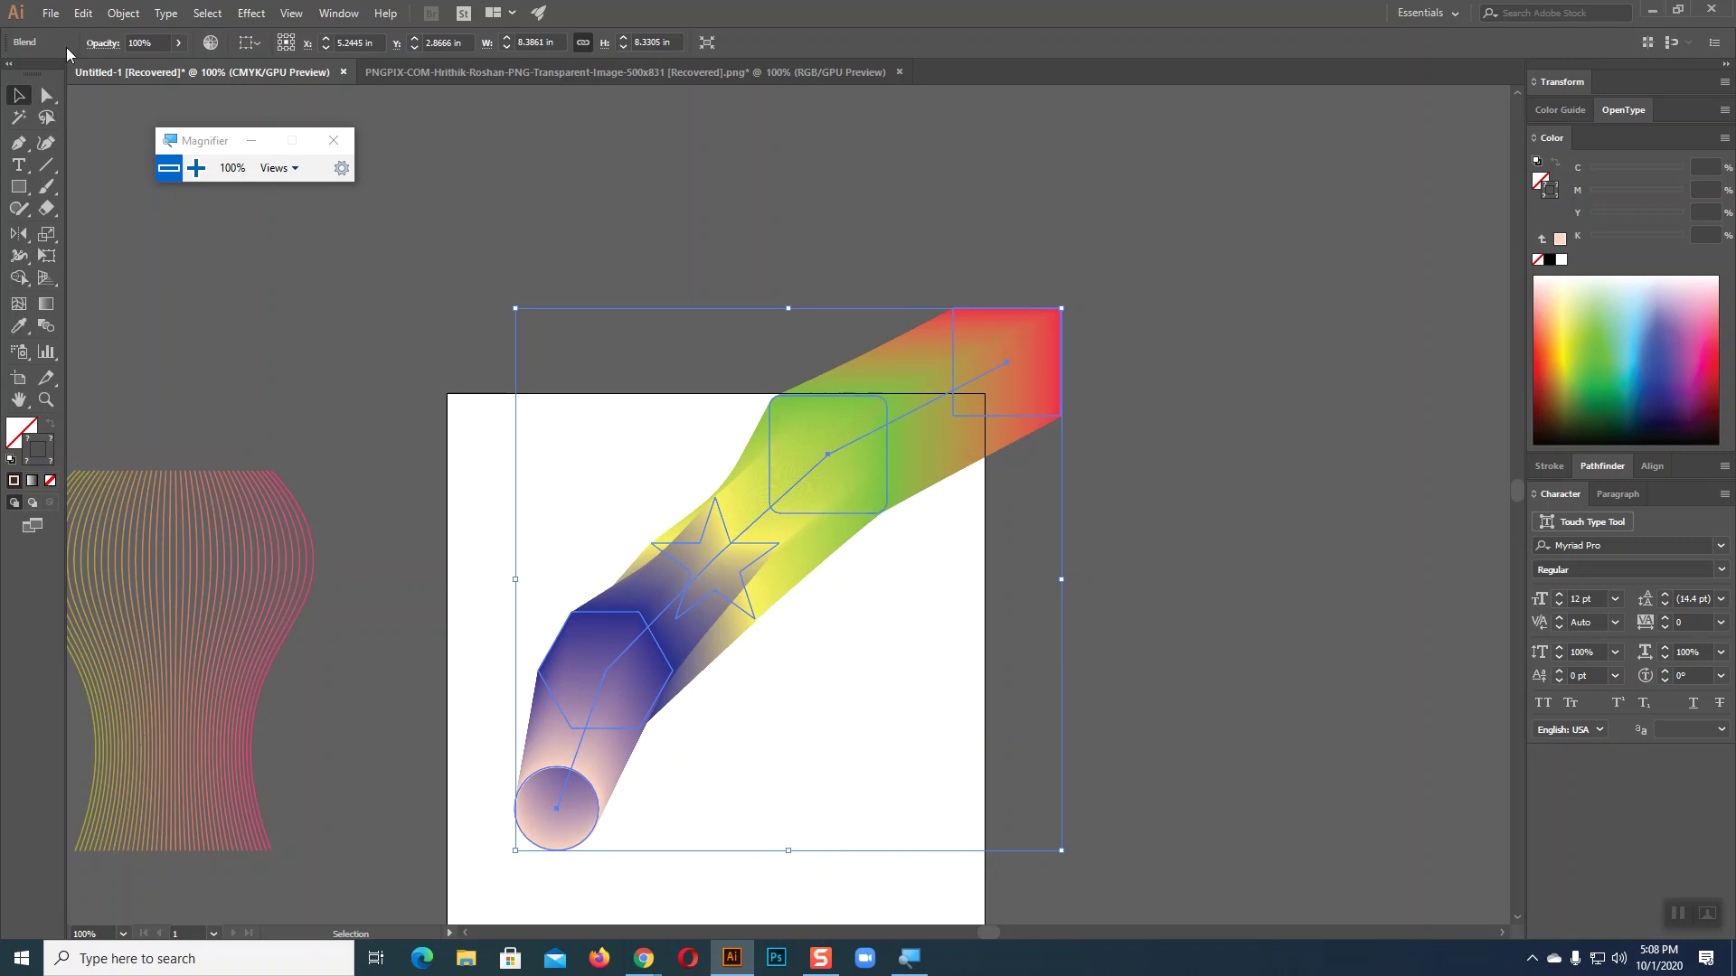
{"action": "left_click", "coordinate": [124, 14]}
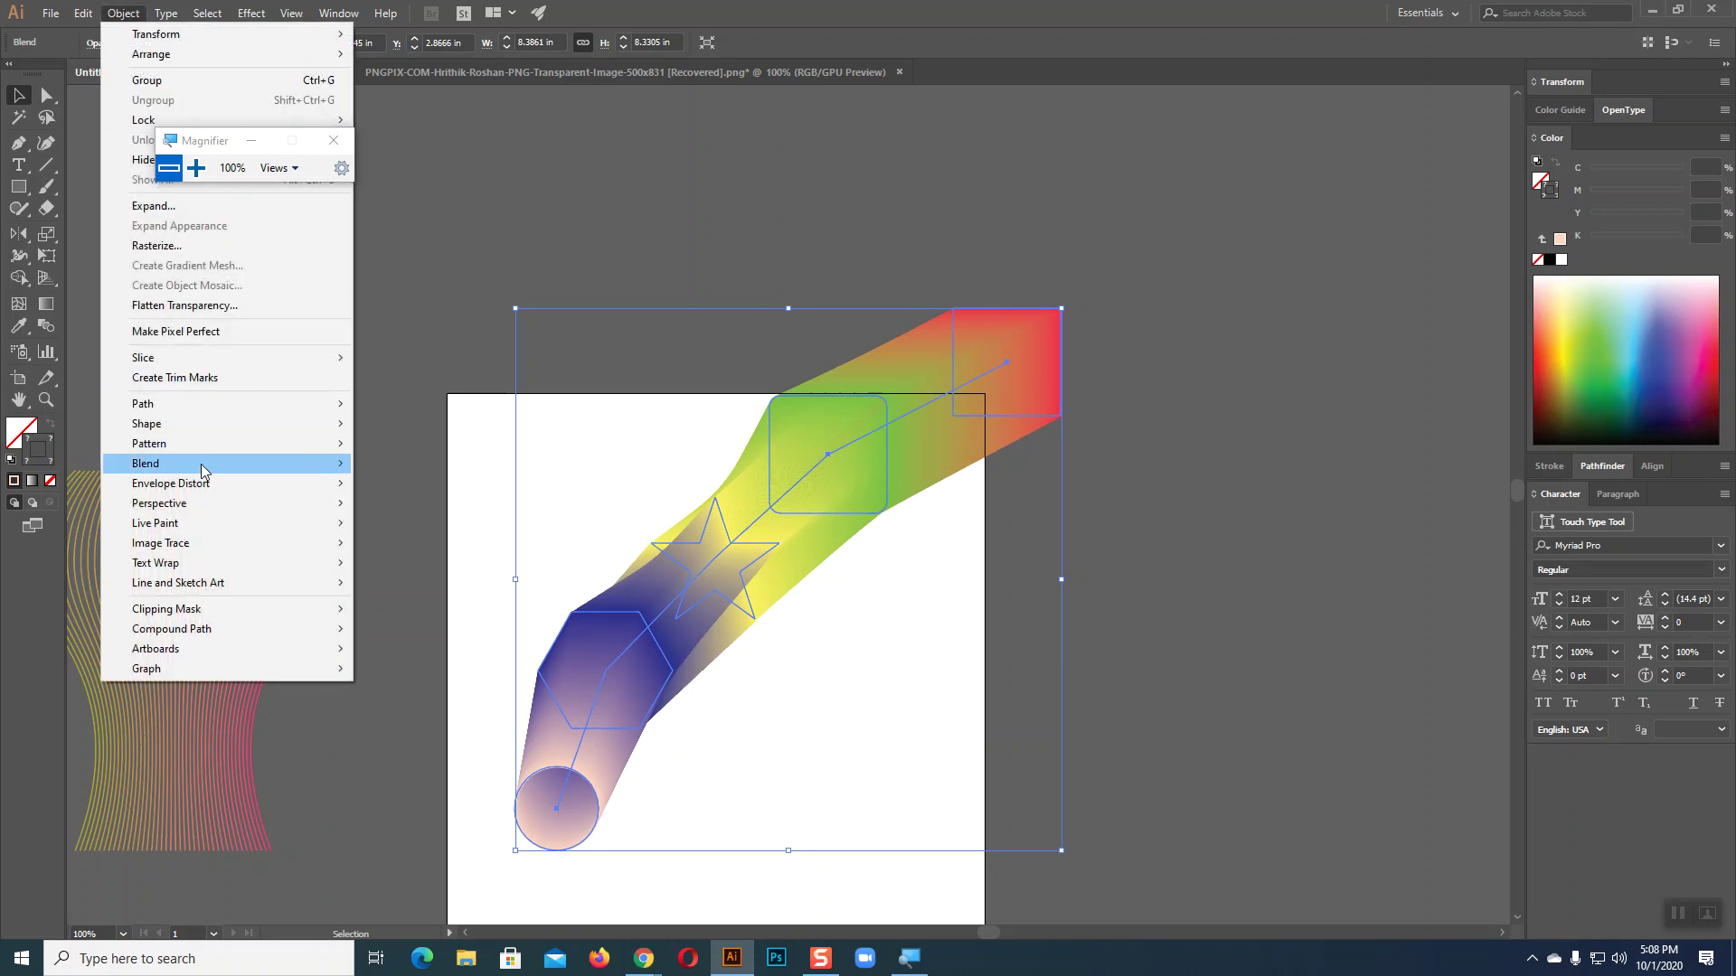
{"action": "mouse_move", "coordinate": [145, 464]}
{"action": "left_click", "coordinate": [439, 511]}
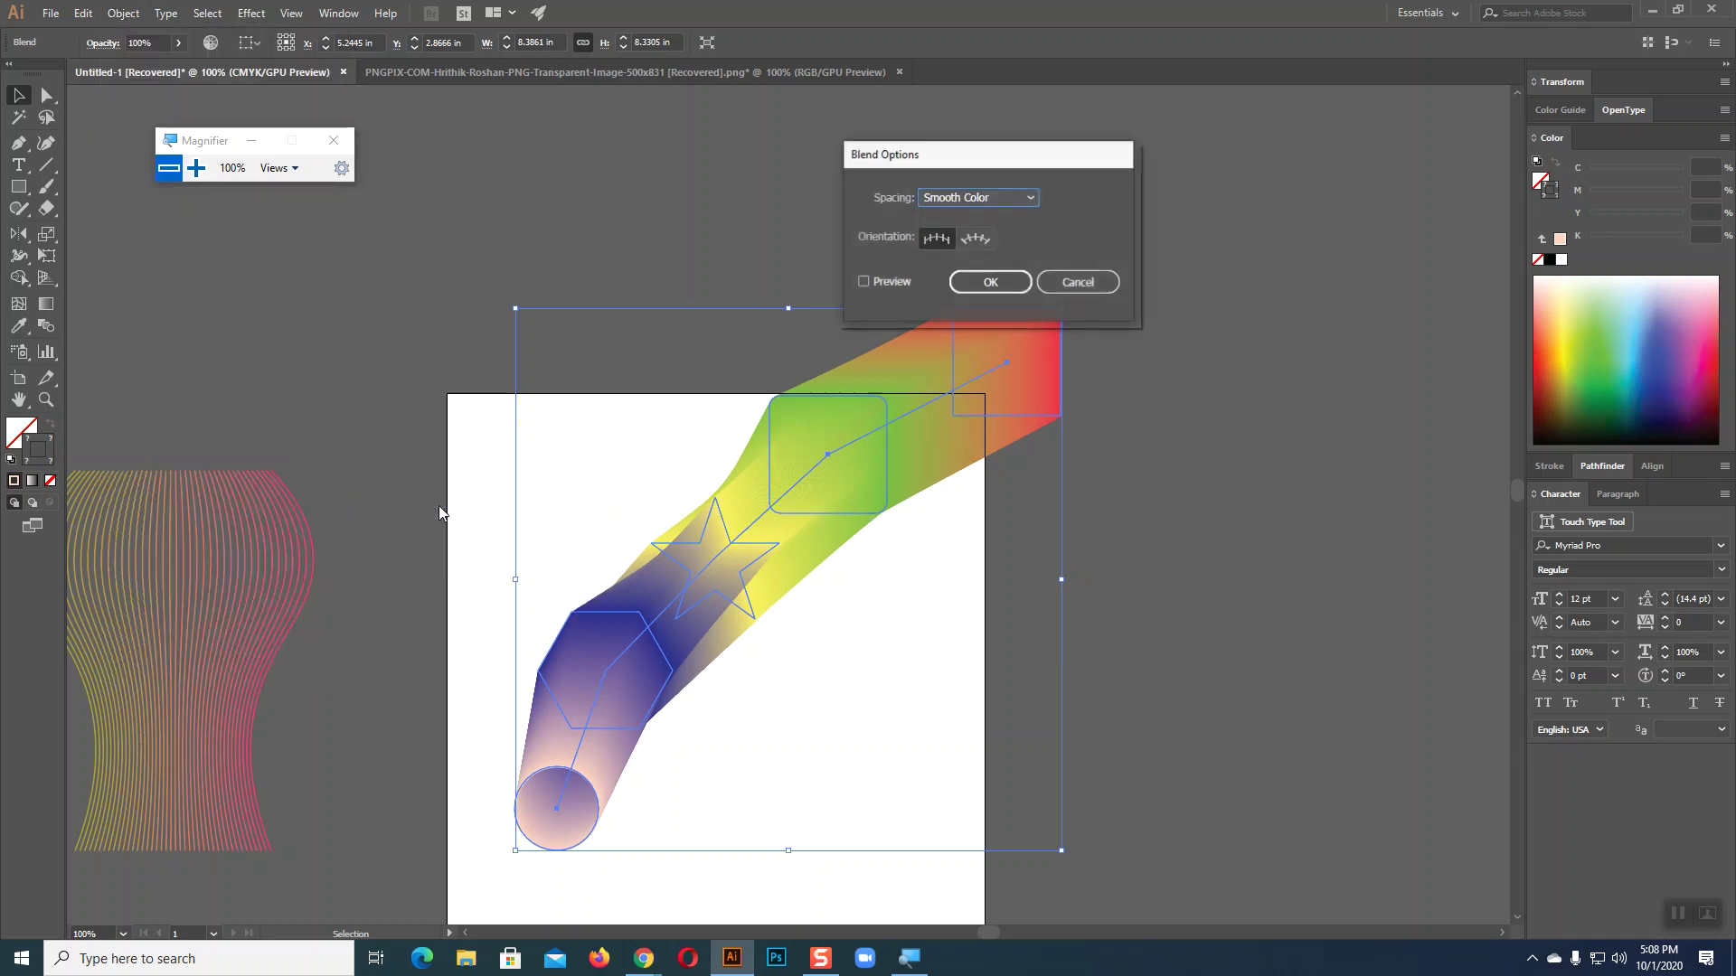
{"action": "left_click", "coordinate": [1013, 197]}
{"action": "left_click", "coordinate": [1015, 238]}
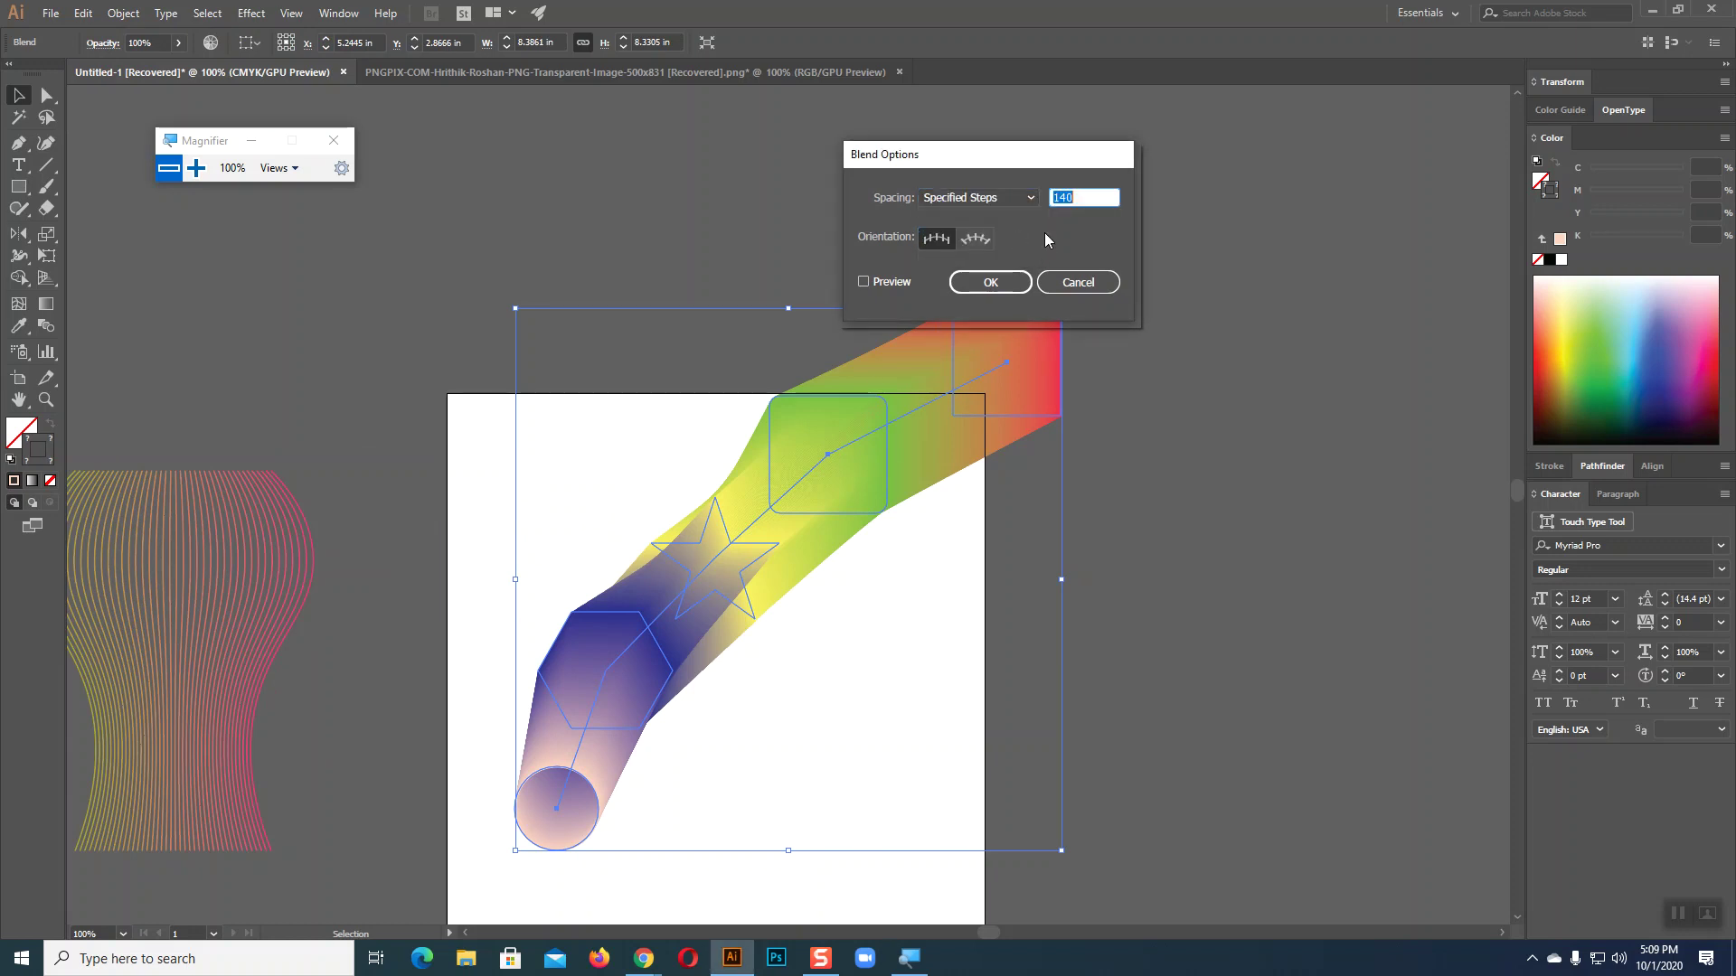
{"action": "type", "text": "50"}
{"action": "left_click", "coordinate": [864, 281]}
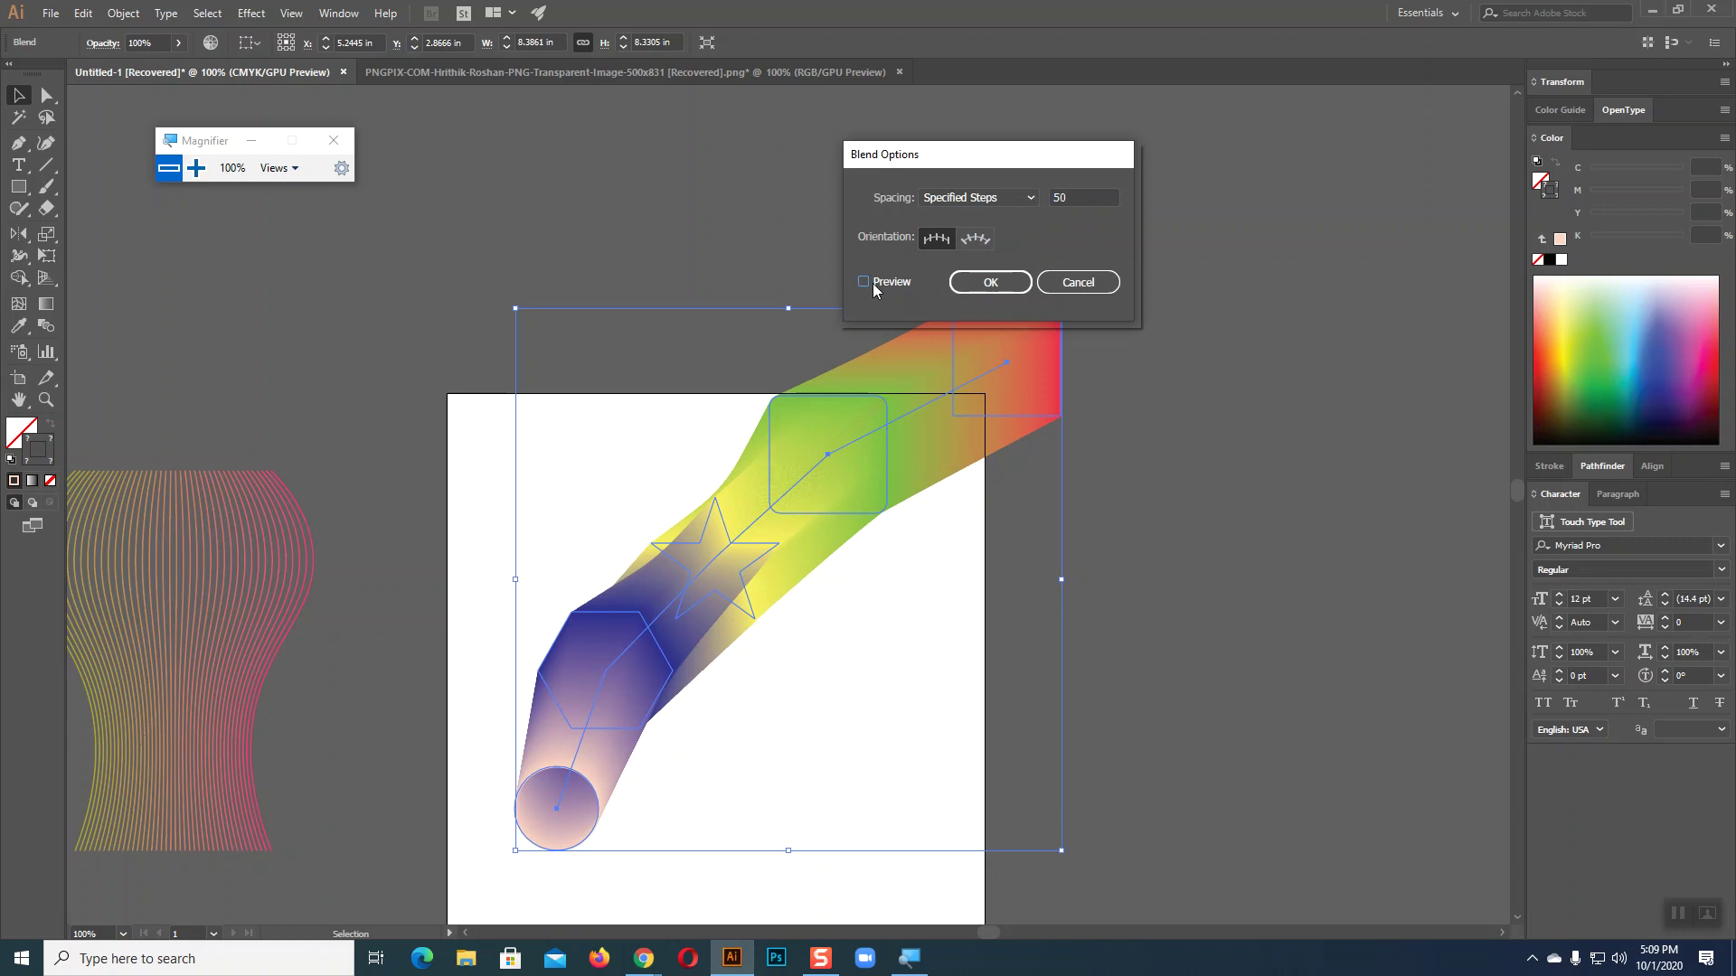
{"action": "left_click", "coordinate": [988, 283]}
{"action": "left_click", "coordinate": [1140, 458]}
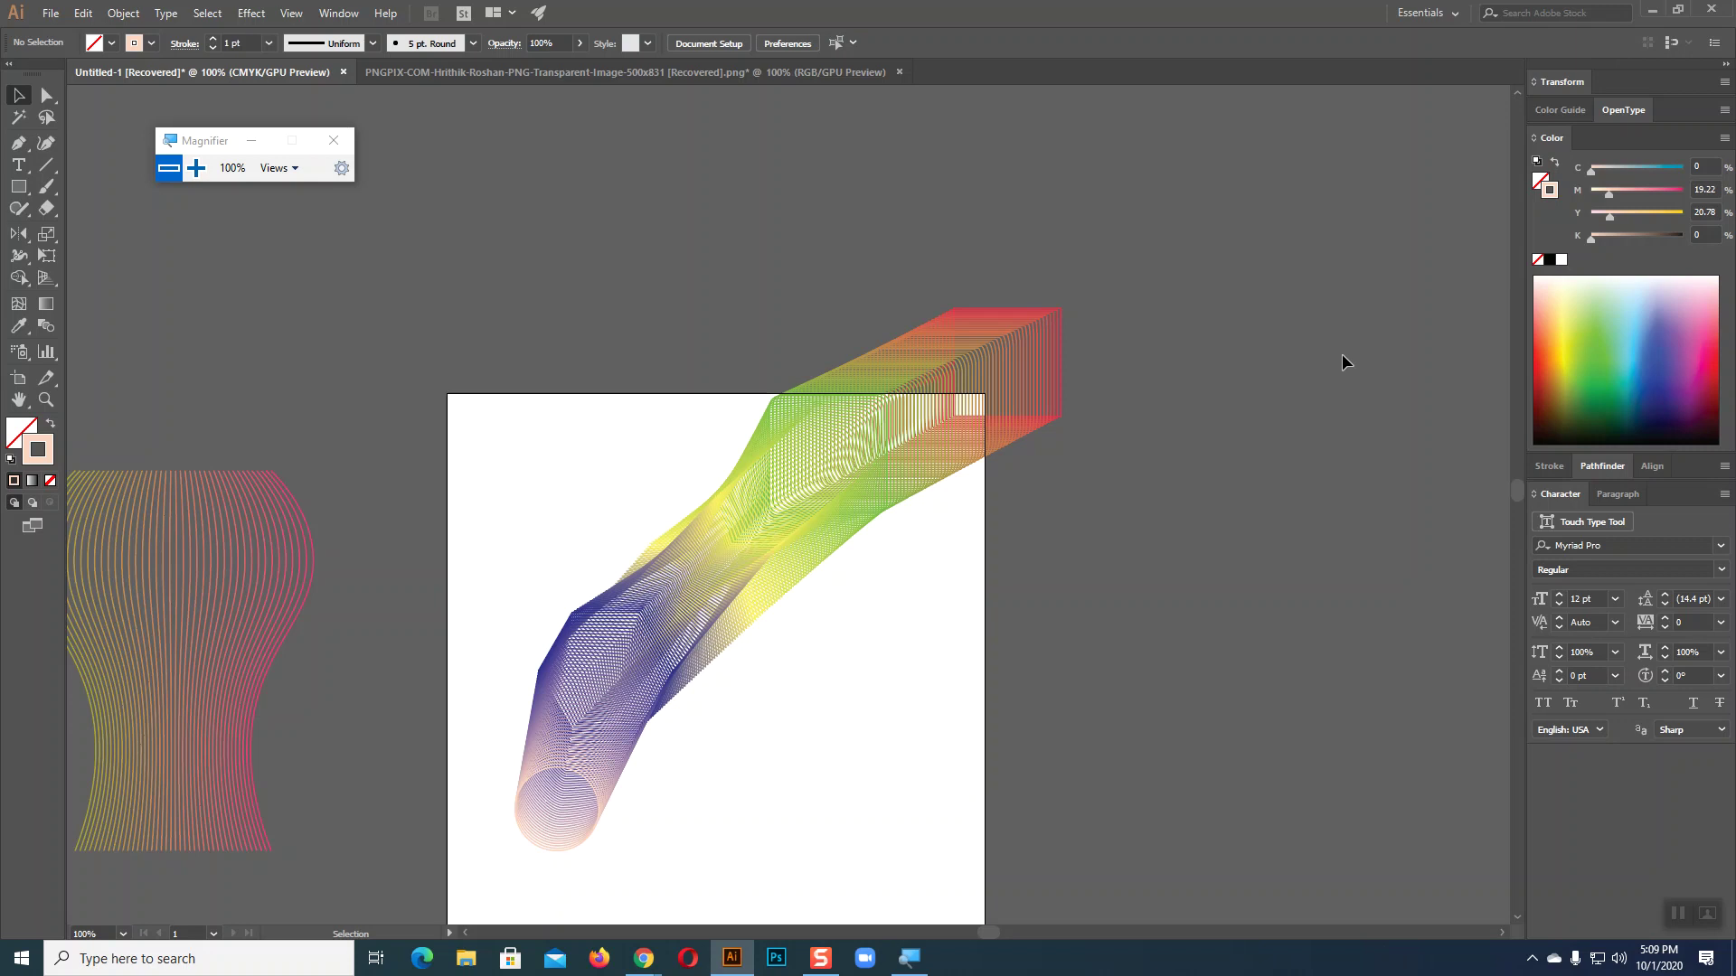
- Recolour the blend's rounded rectangle light blue and its star green
{"action": "key", "text": "a"}
{"action": "scroll", "coordinate": [1226, 578], "scroll_direction": "down", "scroll_amount": 5}
{"action": "scroll", "coordinate": [946, 580], "scroll_direction": "up", "scroll_amount": 2}
{"action": "scroll", "coordinate": [957, 585], "scroll_direction": "up", "scroll_amount": 1}
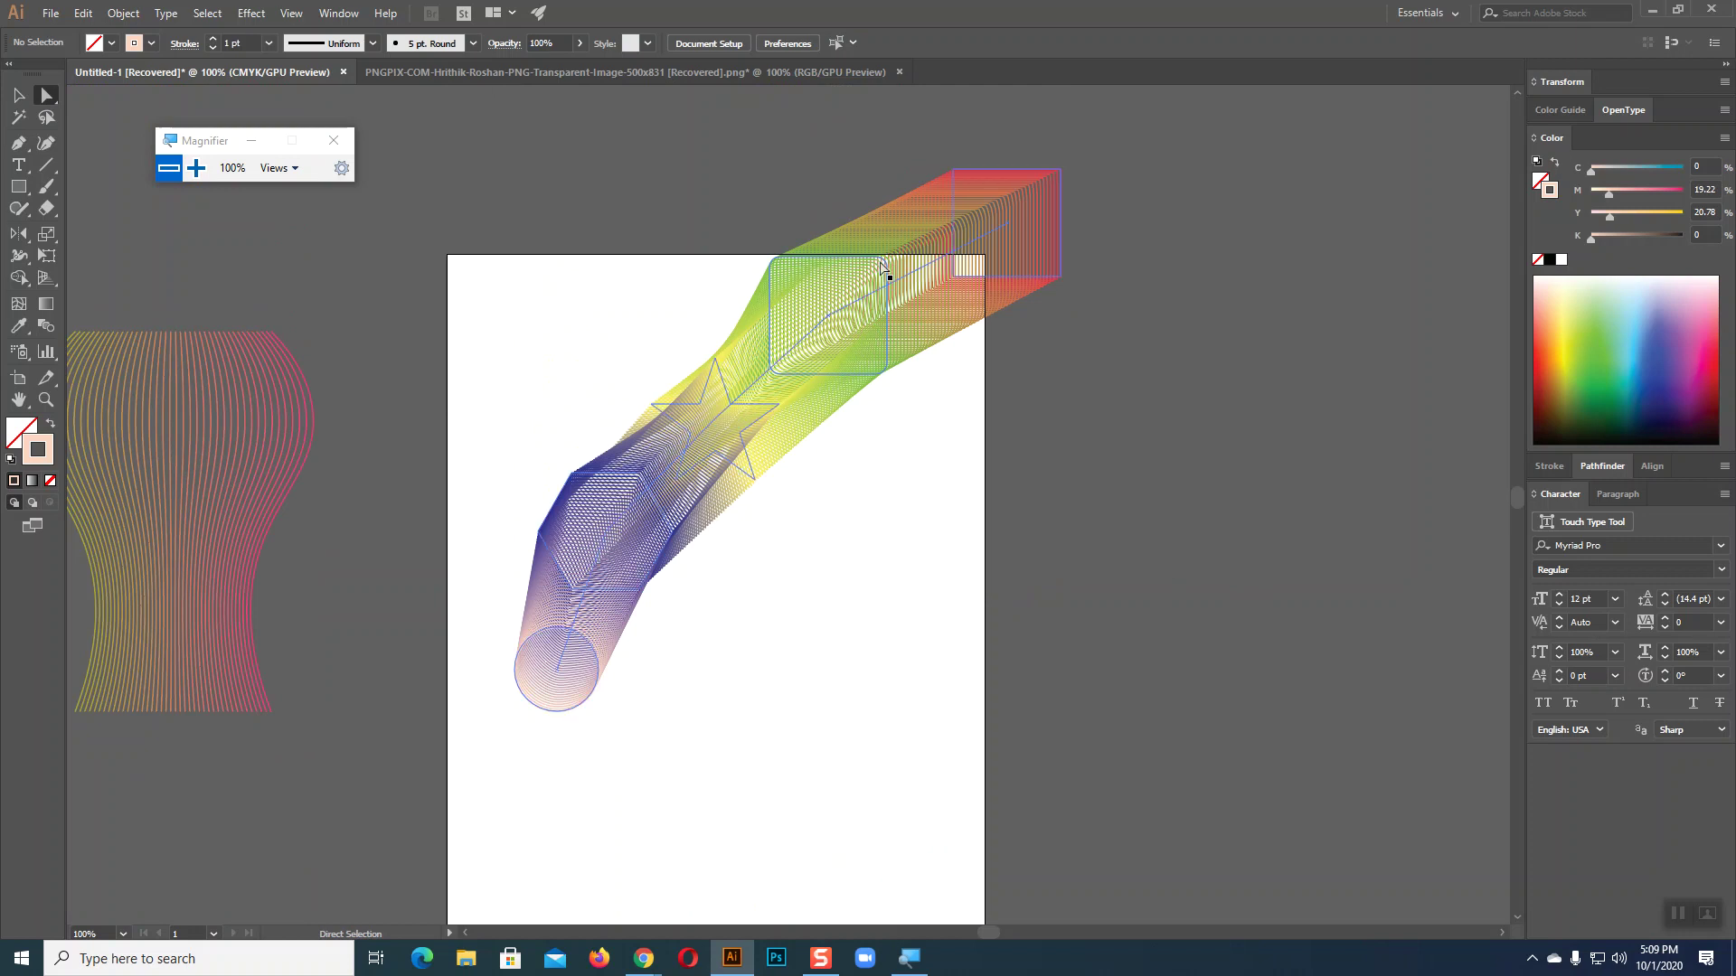
{"action": "left_click", "coordinate": [865, 262]}
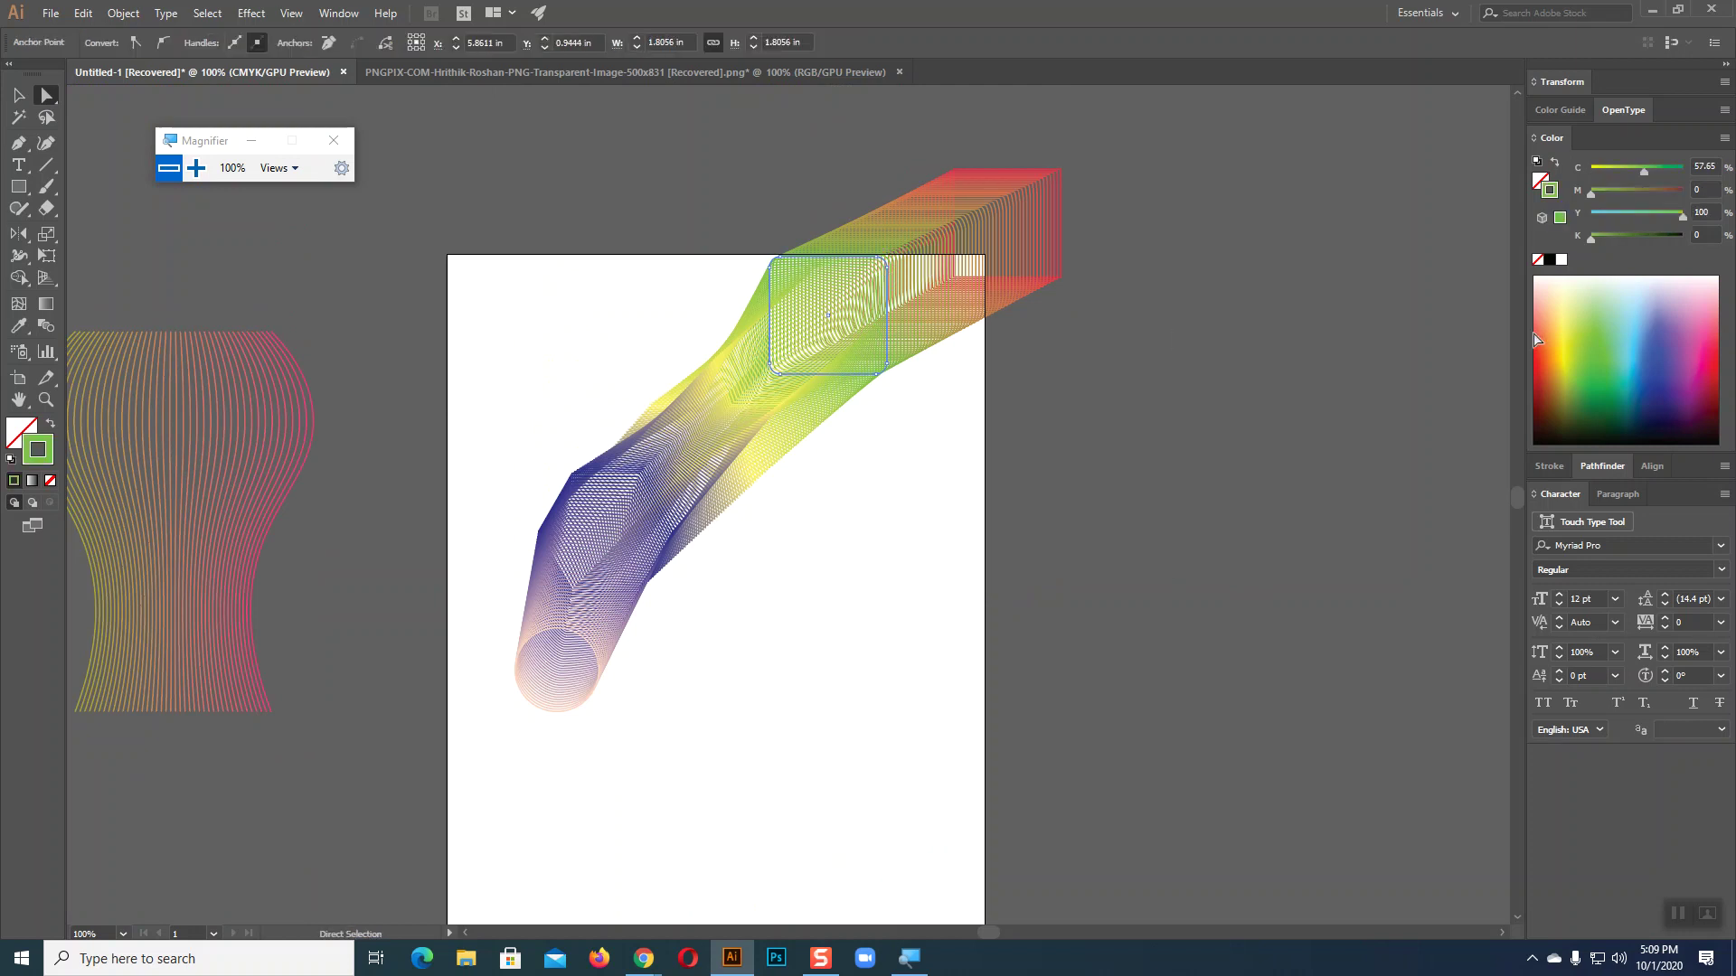
{"action": "left_click", "coordinate": [1643, 289]}
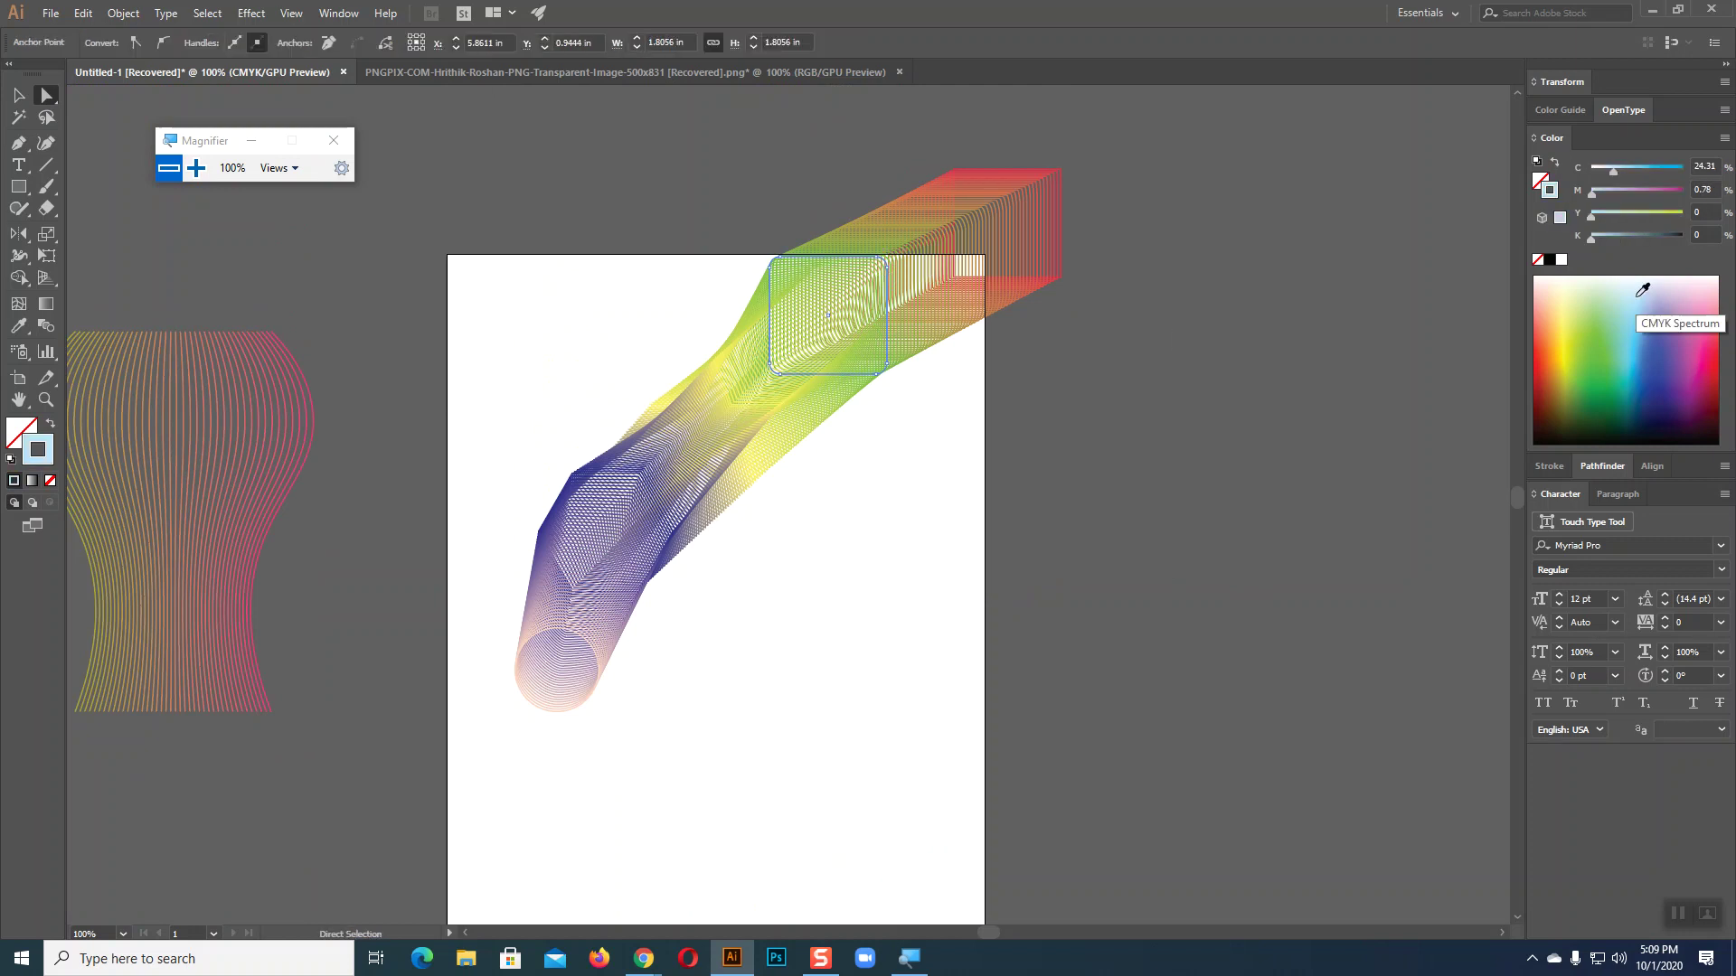
{"action": "left_click", "coordinate": [1261, 389]}
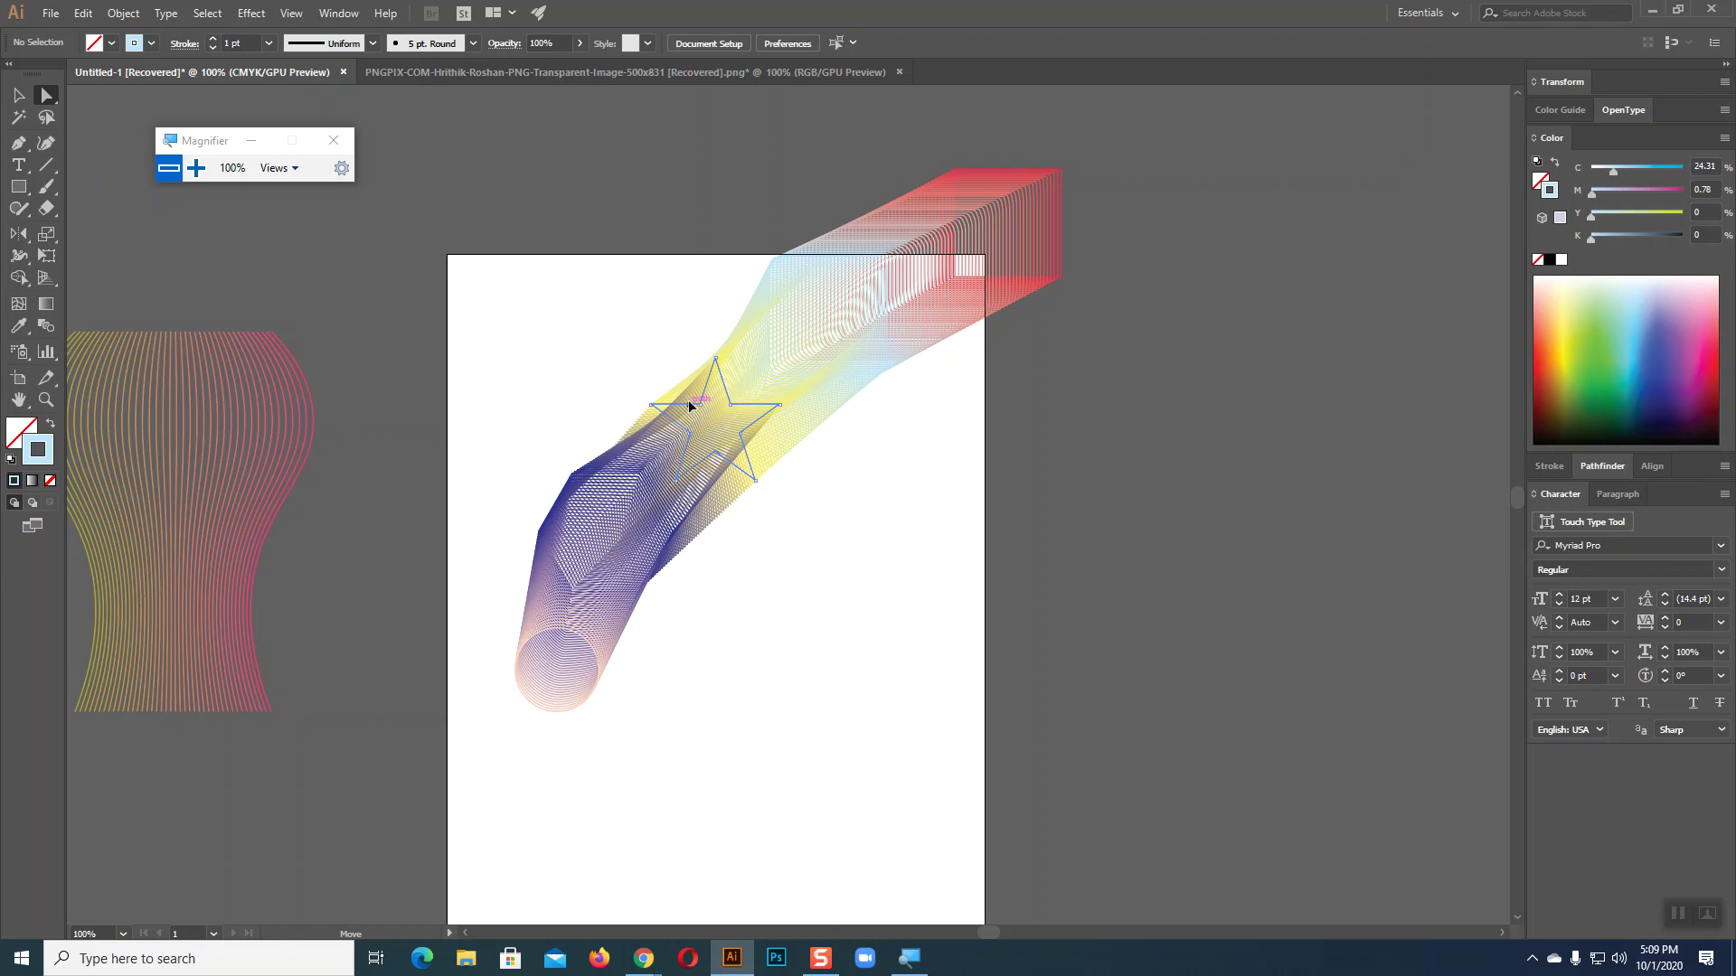
{"action": "left_click", "coordinate": [687, 399]}
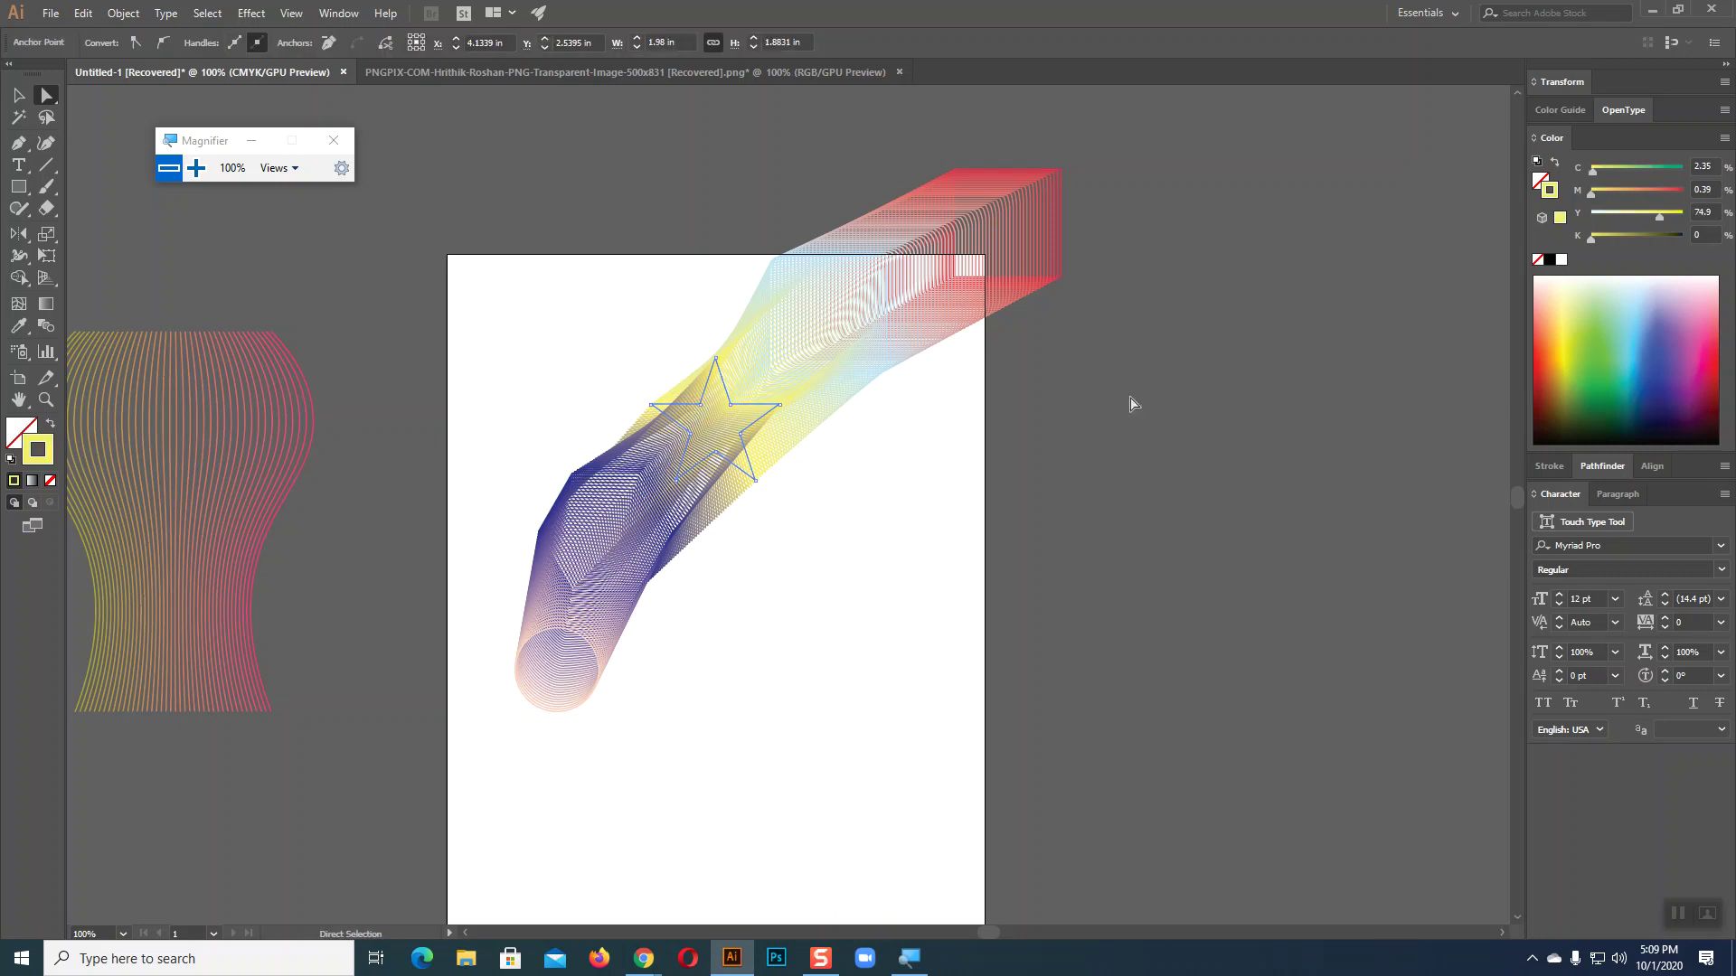
{"action": "left_click", "coordinate": [1596, 361]}
{"action": "left_click", "coordinate": [949, 546]}
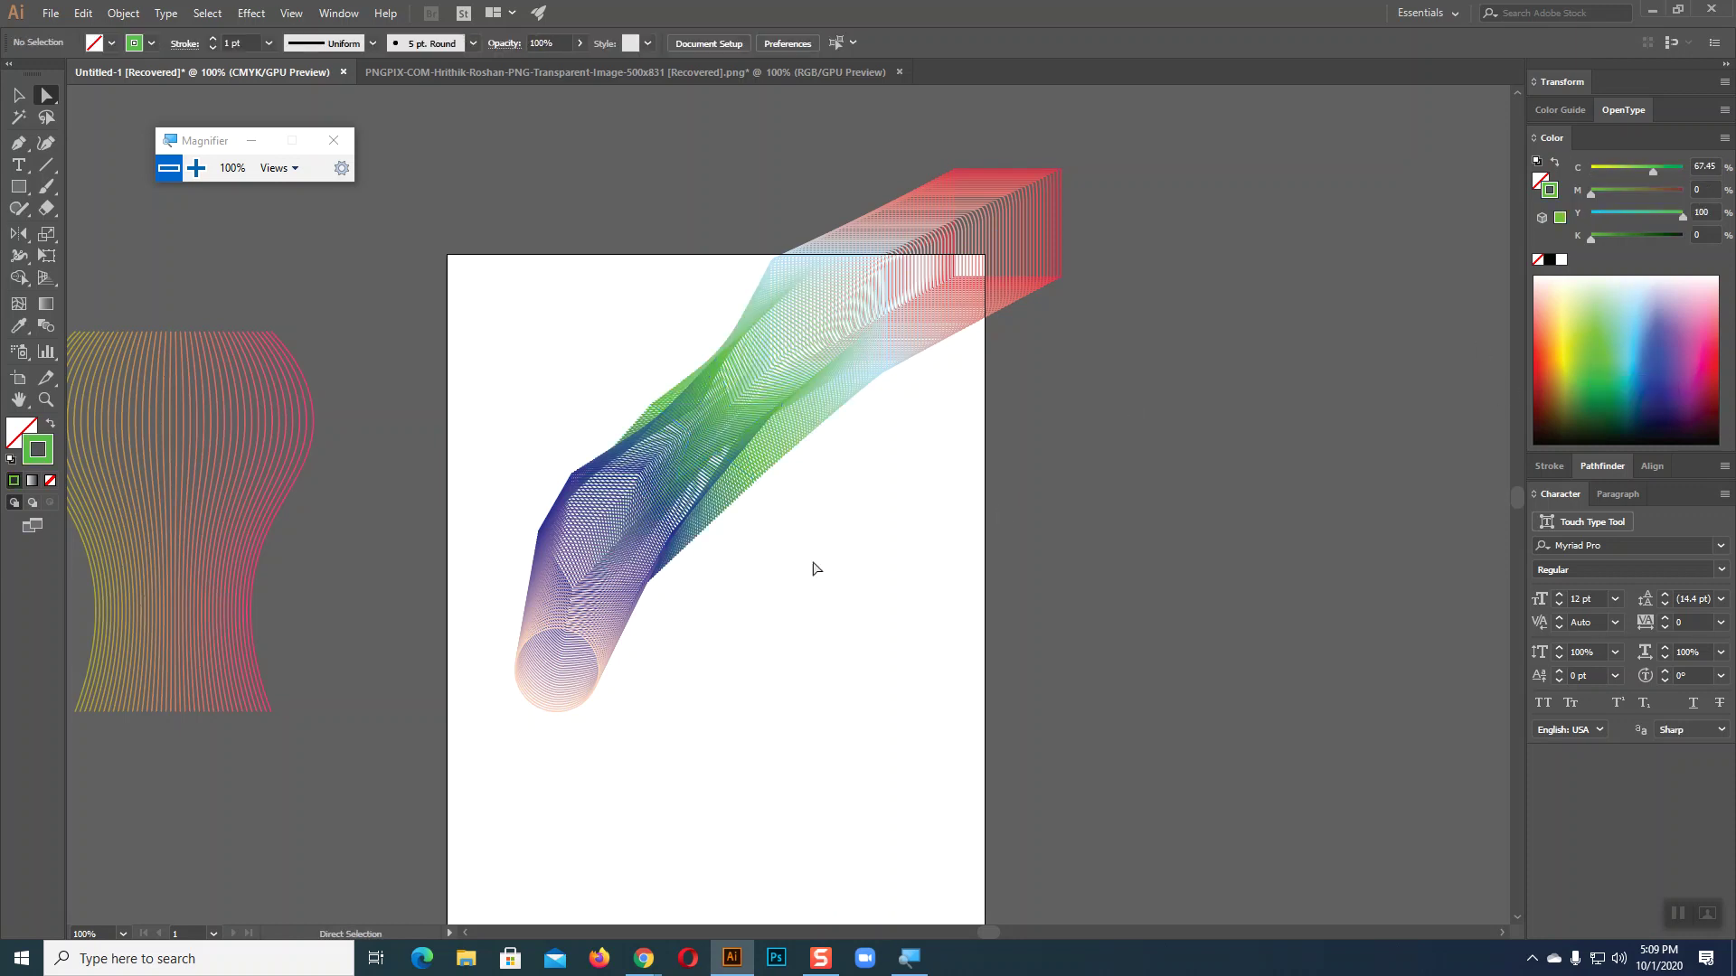
- Recolour the blend's hexagon red and its starting circle white
{"action": "left_click", "coordinate": [628, 482]}
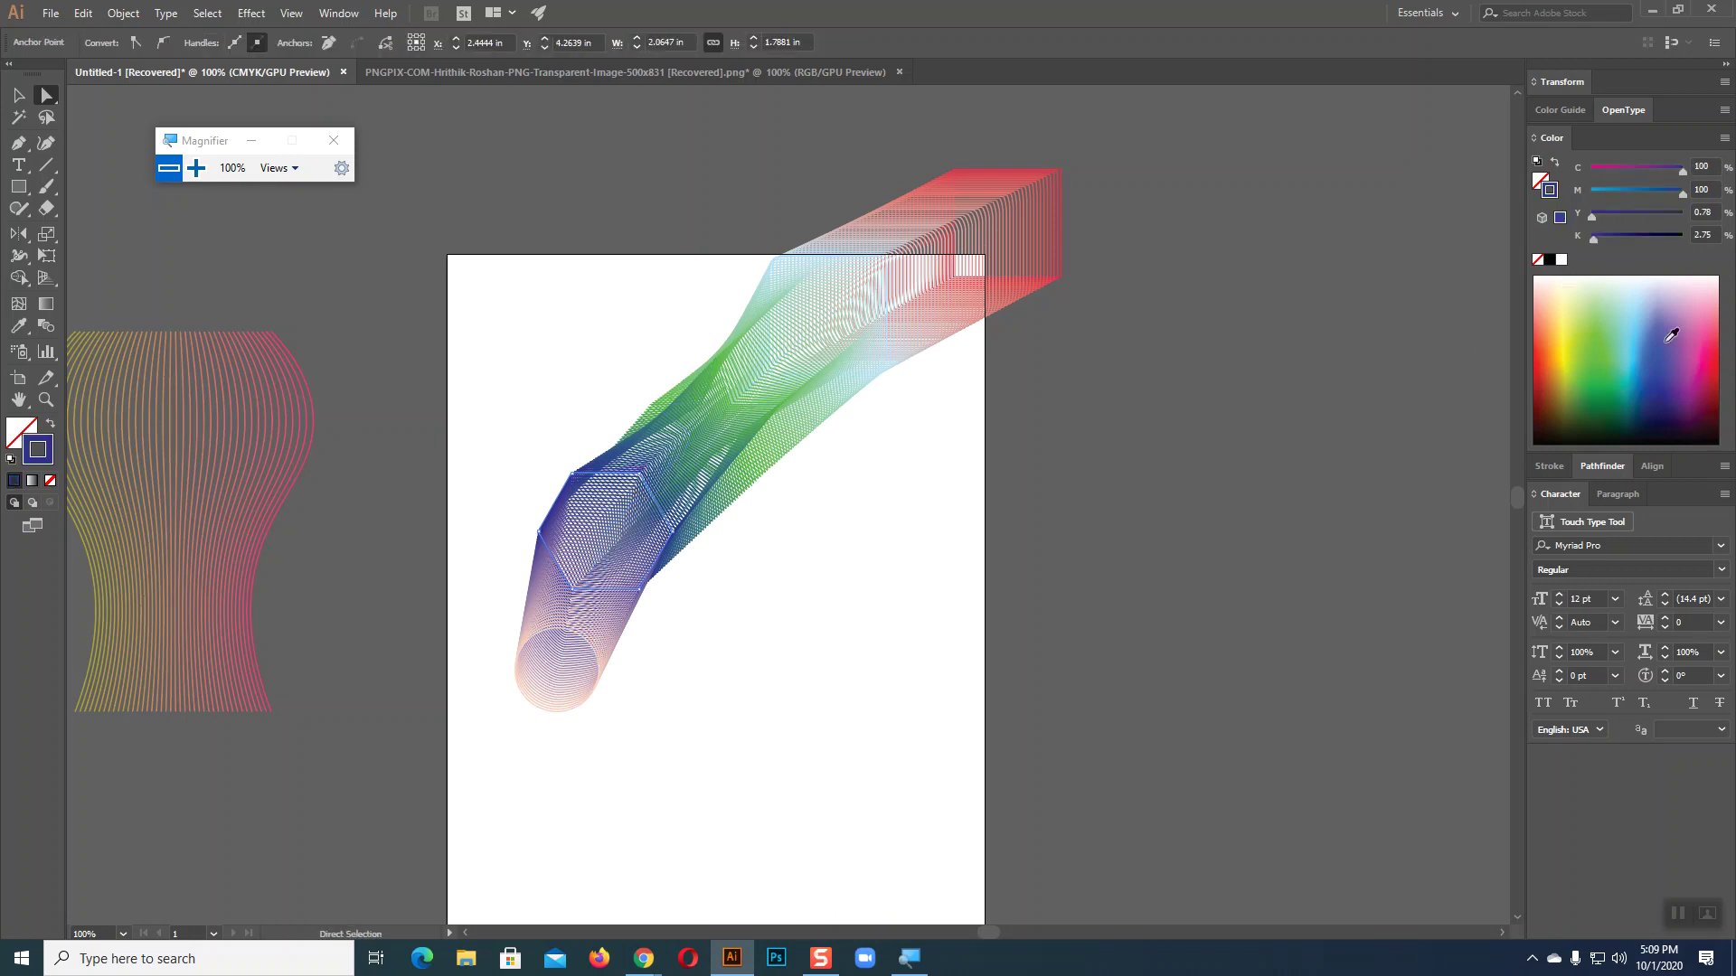
{"action": "left_click", "coordinate": [1715, 364]}
{"action": "left_click", "coordinate": [1103, 594]}
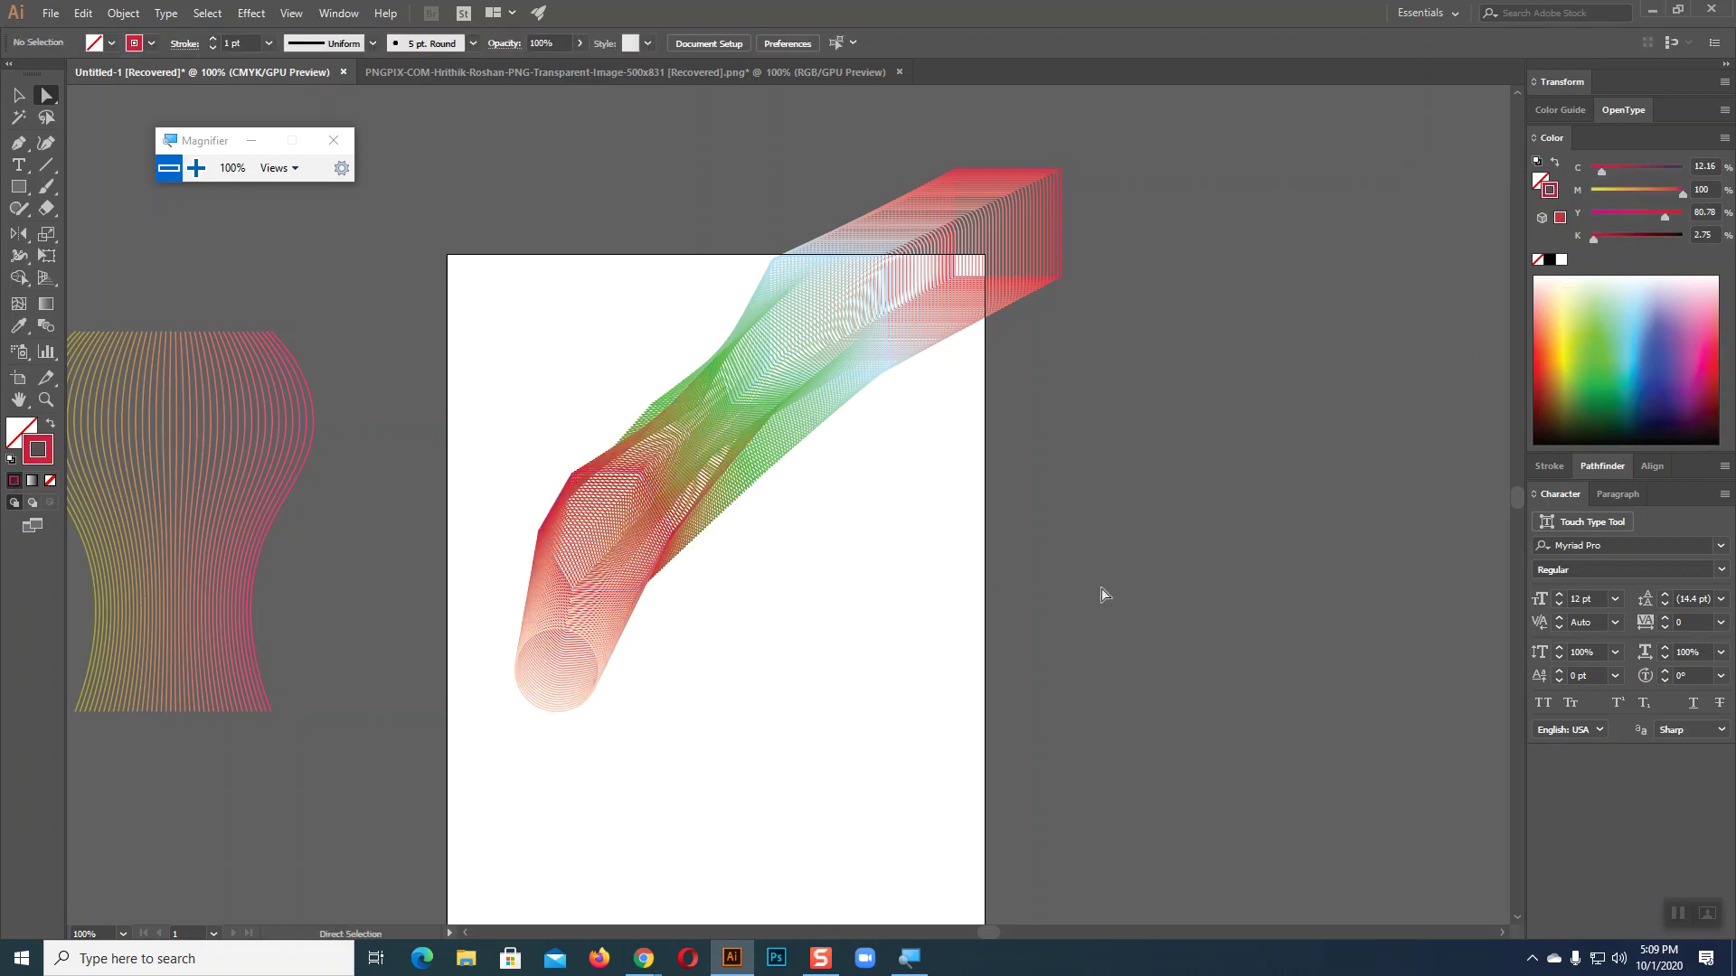
{"action": "left_click", "coordinate": [522, 649]}
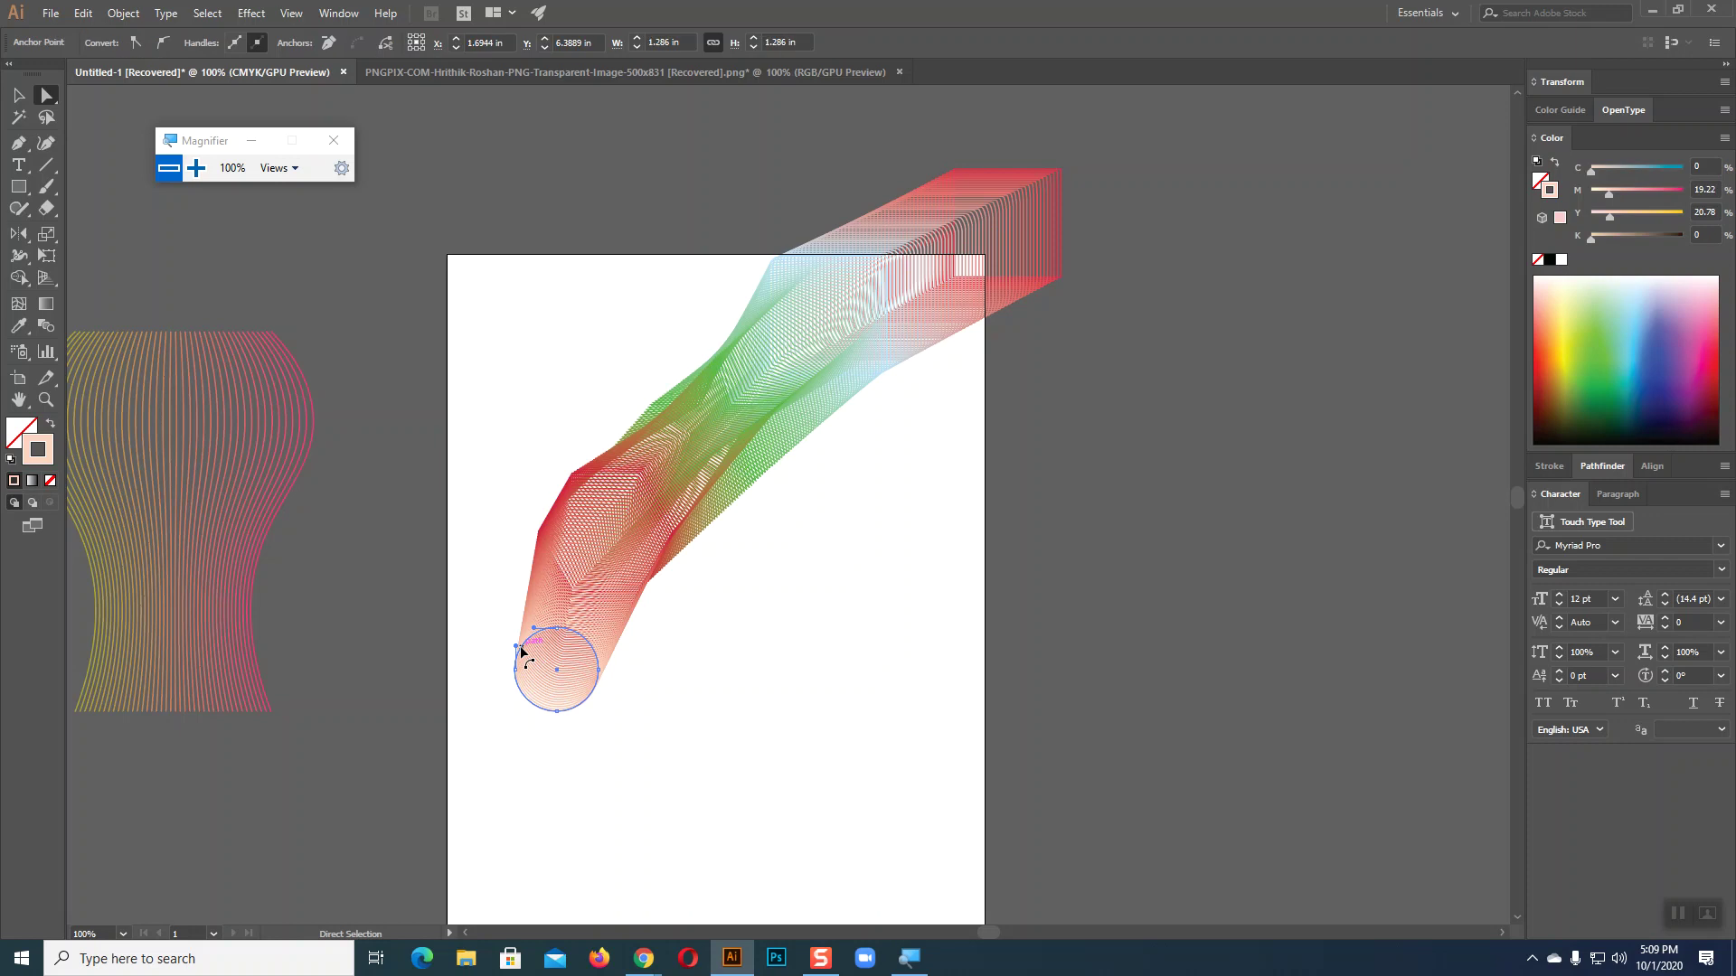
{"action": "left_click", "coordinate": [1562, 260]}
{"action": "left_click", "coordinate": [1056, 517]}
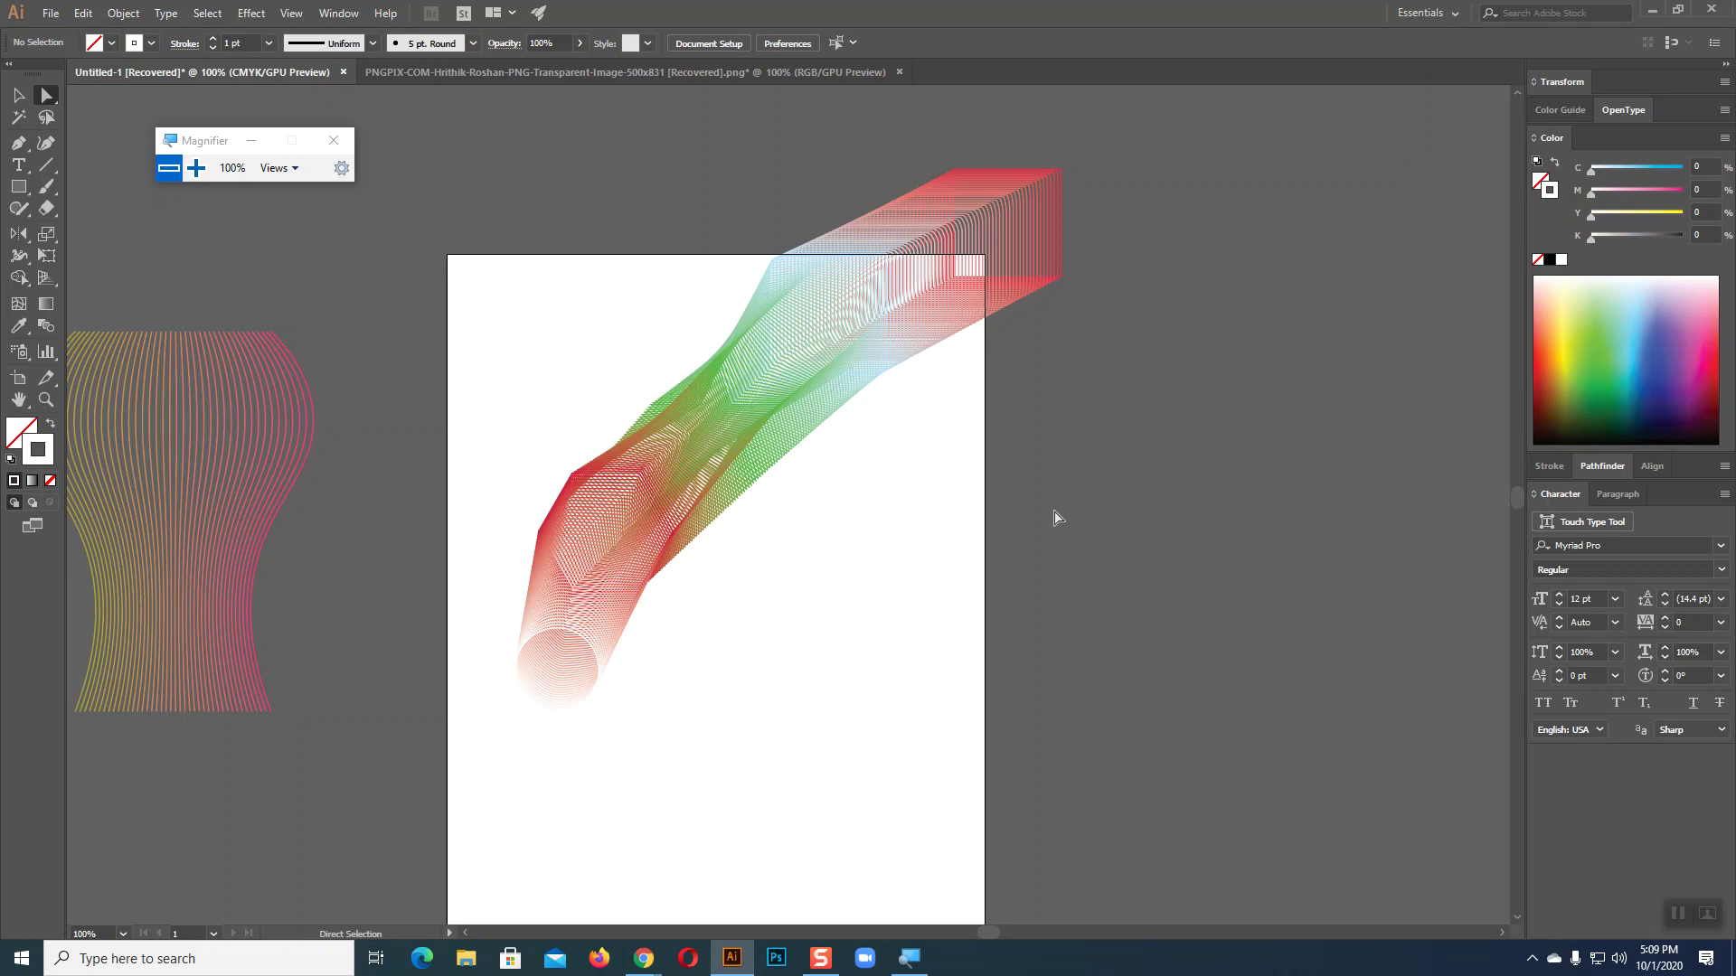
- Move the tunnel blend off the artboard to the pasteboard on its right
{"action": "left_click", "coordinate": [18, 95]}
{"action": "left_click_drag", "start_coordinate": [641, 252], "coordinate": [1098, 546]}
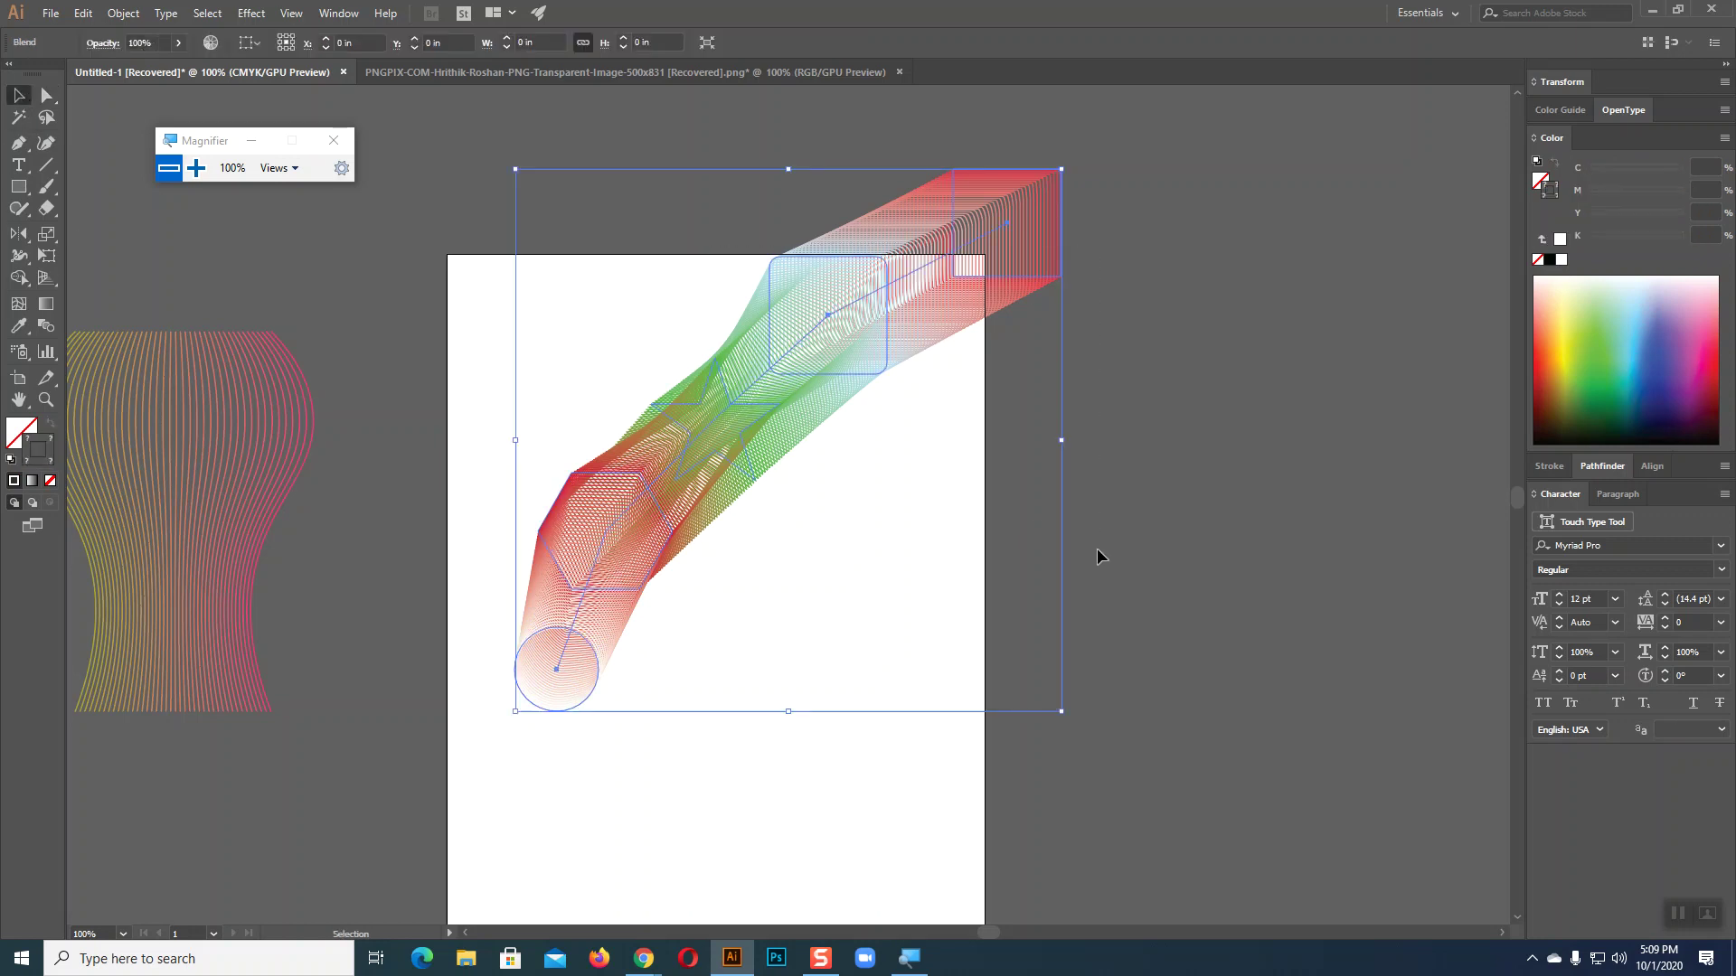
{"action": "left_click_drag", "start_coordinate": [751, 414], "coordinate": [1234, 419]}
{"action": "left_click_drag", "start_coordinate": [1162, 875], "coordinate": [1175, 823]}
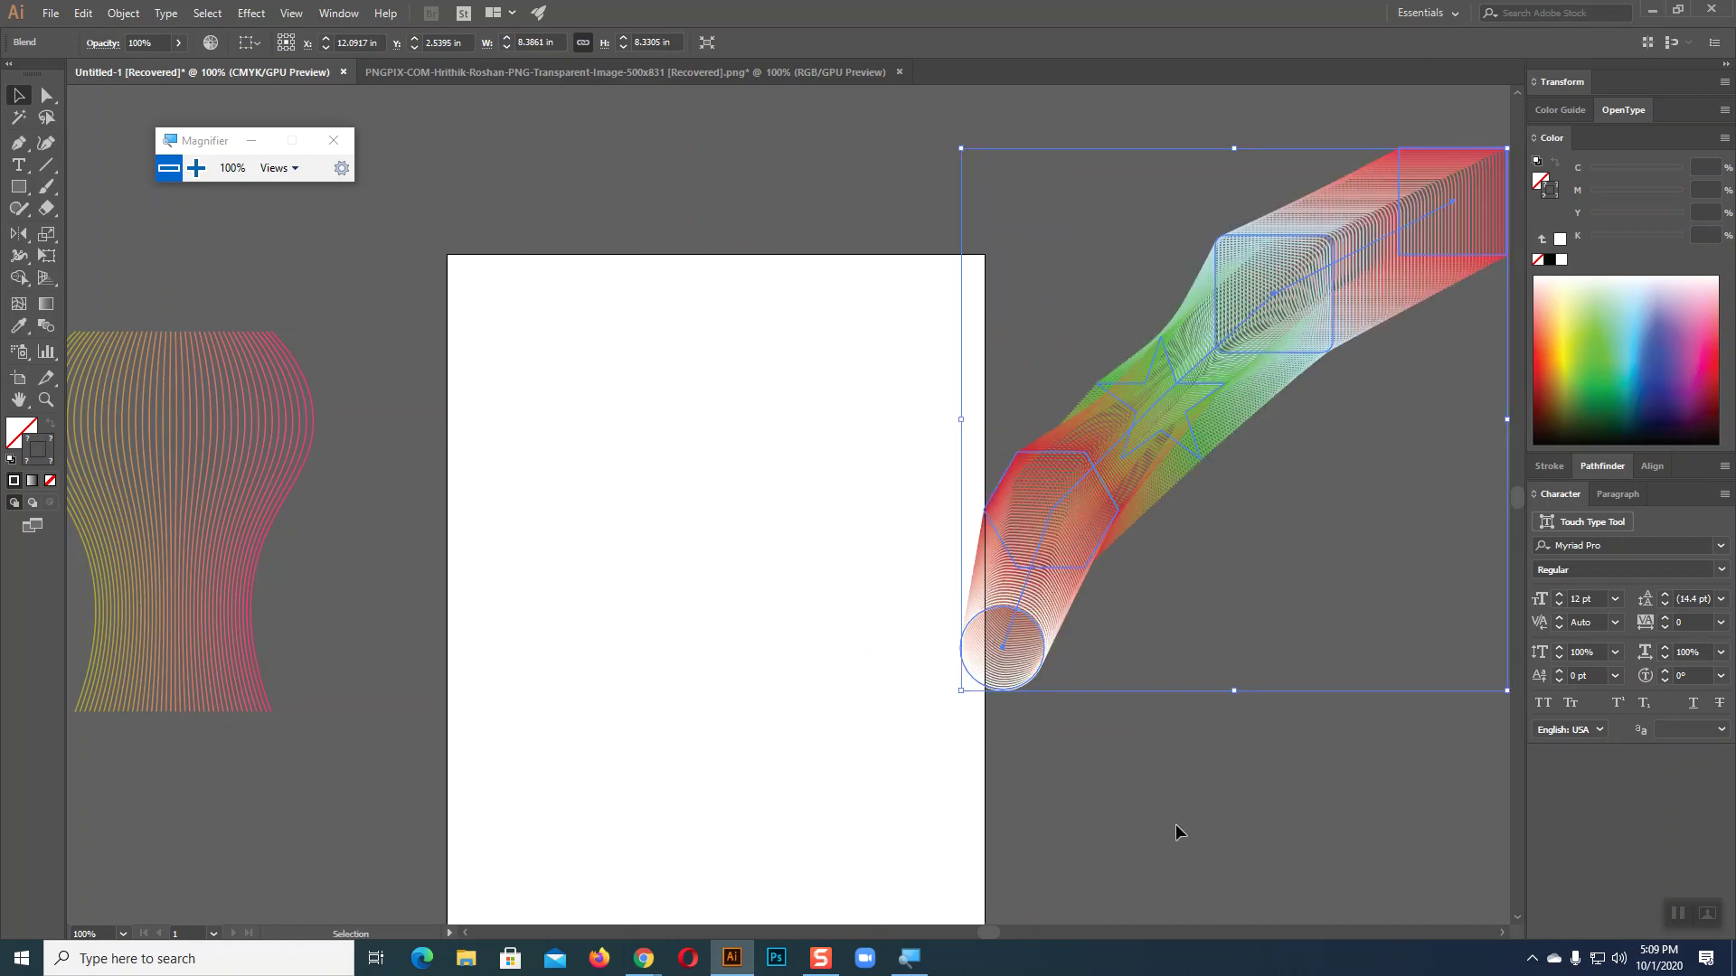
{"action": "left_click", "coordinate": [1175, 822]}
- Pan to the left-hand blends and drag the pink-and-yellow blend onto the artboard
{"action": "left_click_drag", "start_coordinate": [787, 720], "coordinate": [831, 732]}
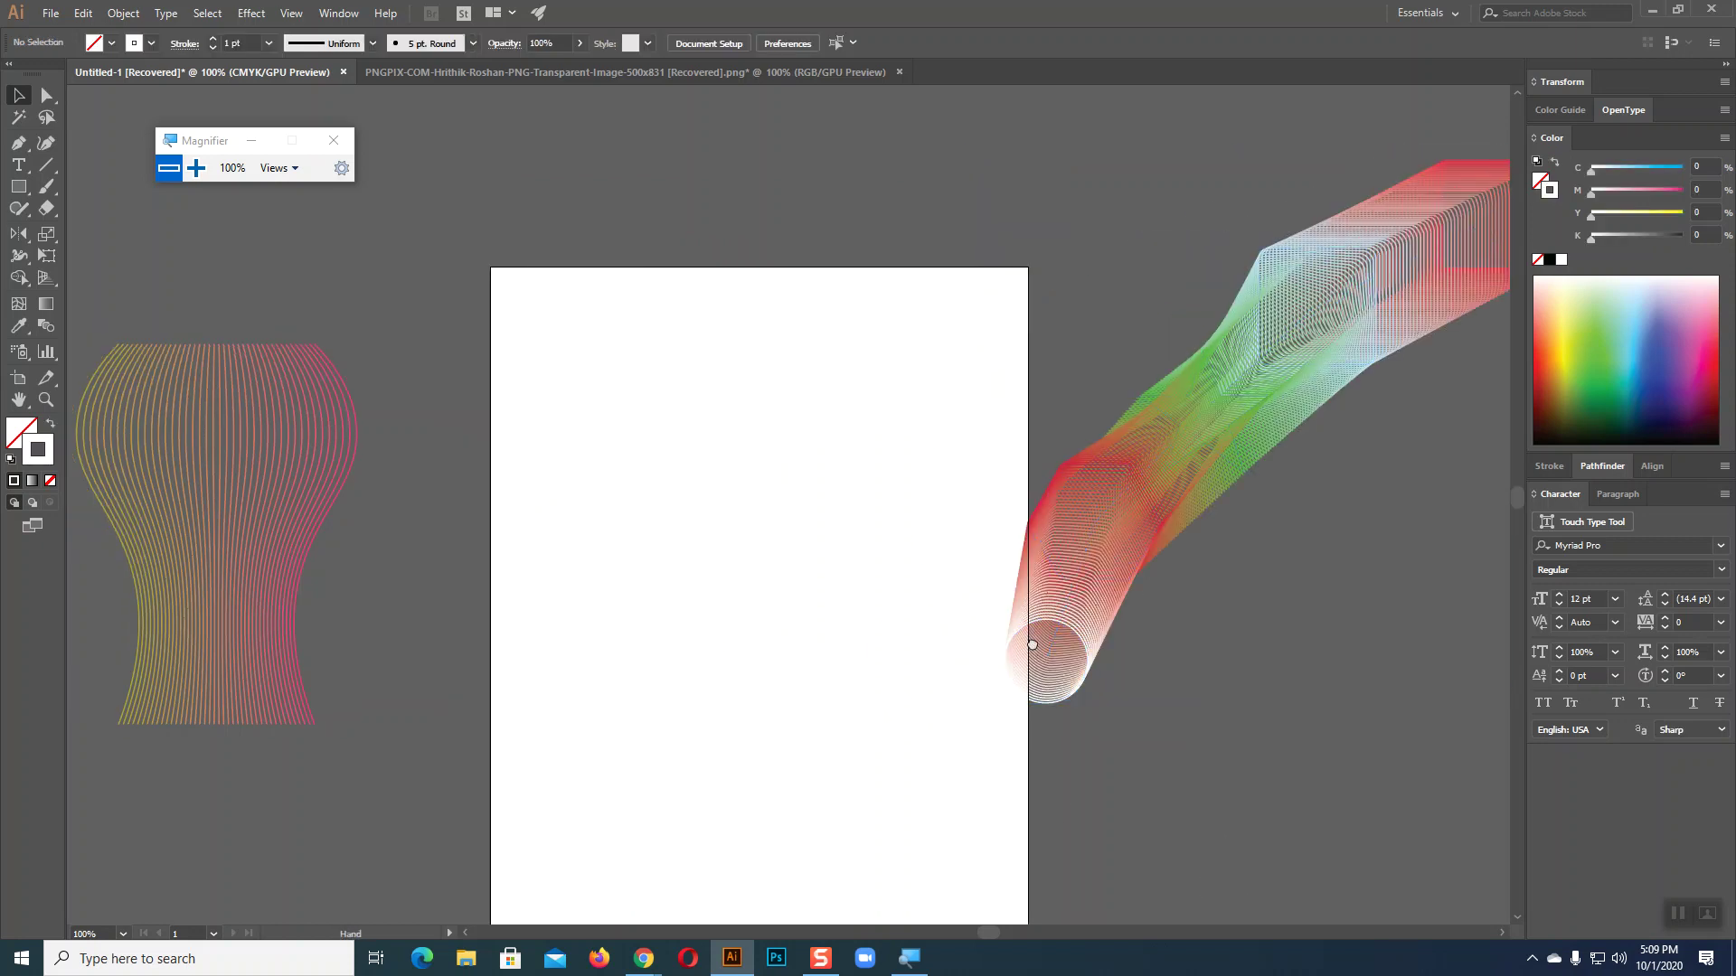
{"action": "left_click_drag", "start_coordinate": [337, 720], "coordinate": [766, 639]}
{"action": "mouse_move", "coordinate": [1148, 621]}
{"action": "left_mouse_down"}
{"action": "mouse_move", "coordinate": [1038, 577]}
{"action": "mouse_move", "coordinate": [1284, 578]}
{"action": "left_mouse_up"}
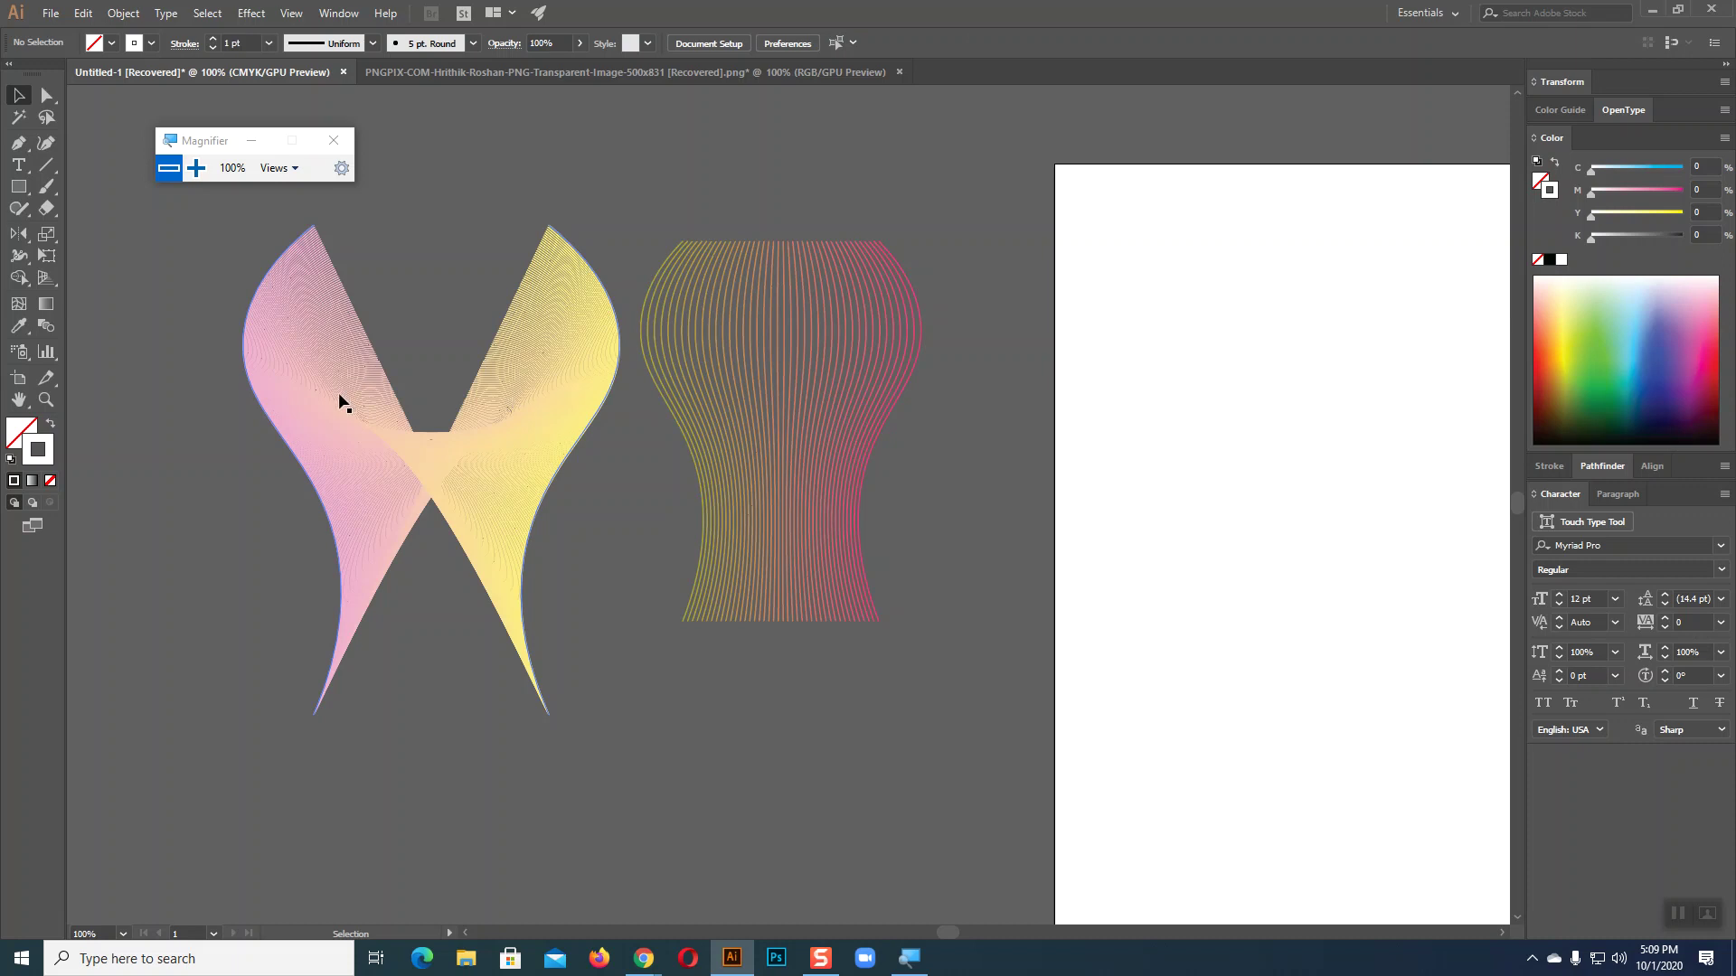
{"action": "left_click", "coordinate": [526, 512]}
{"action": "left_click_drag", "start_coordinate": [526, 513], "coordinate": [1328, 624]}
{"action": "left_click_drag", "start_coordinate": [1043, 711], "coordinate": [1043, 710]}
{"action": "scroll", "coordinate": [1044, 711], "scroll_direction": "right", "scroll_amount": 10}
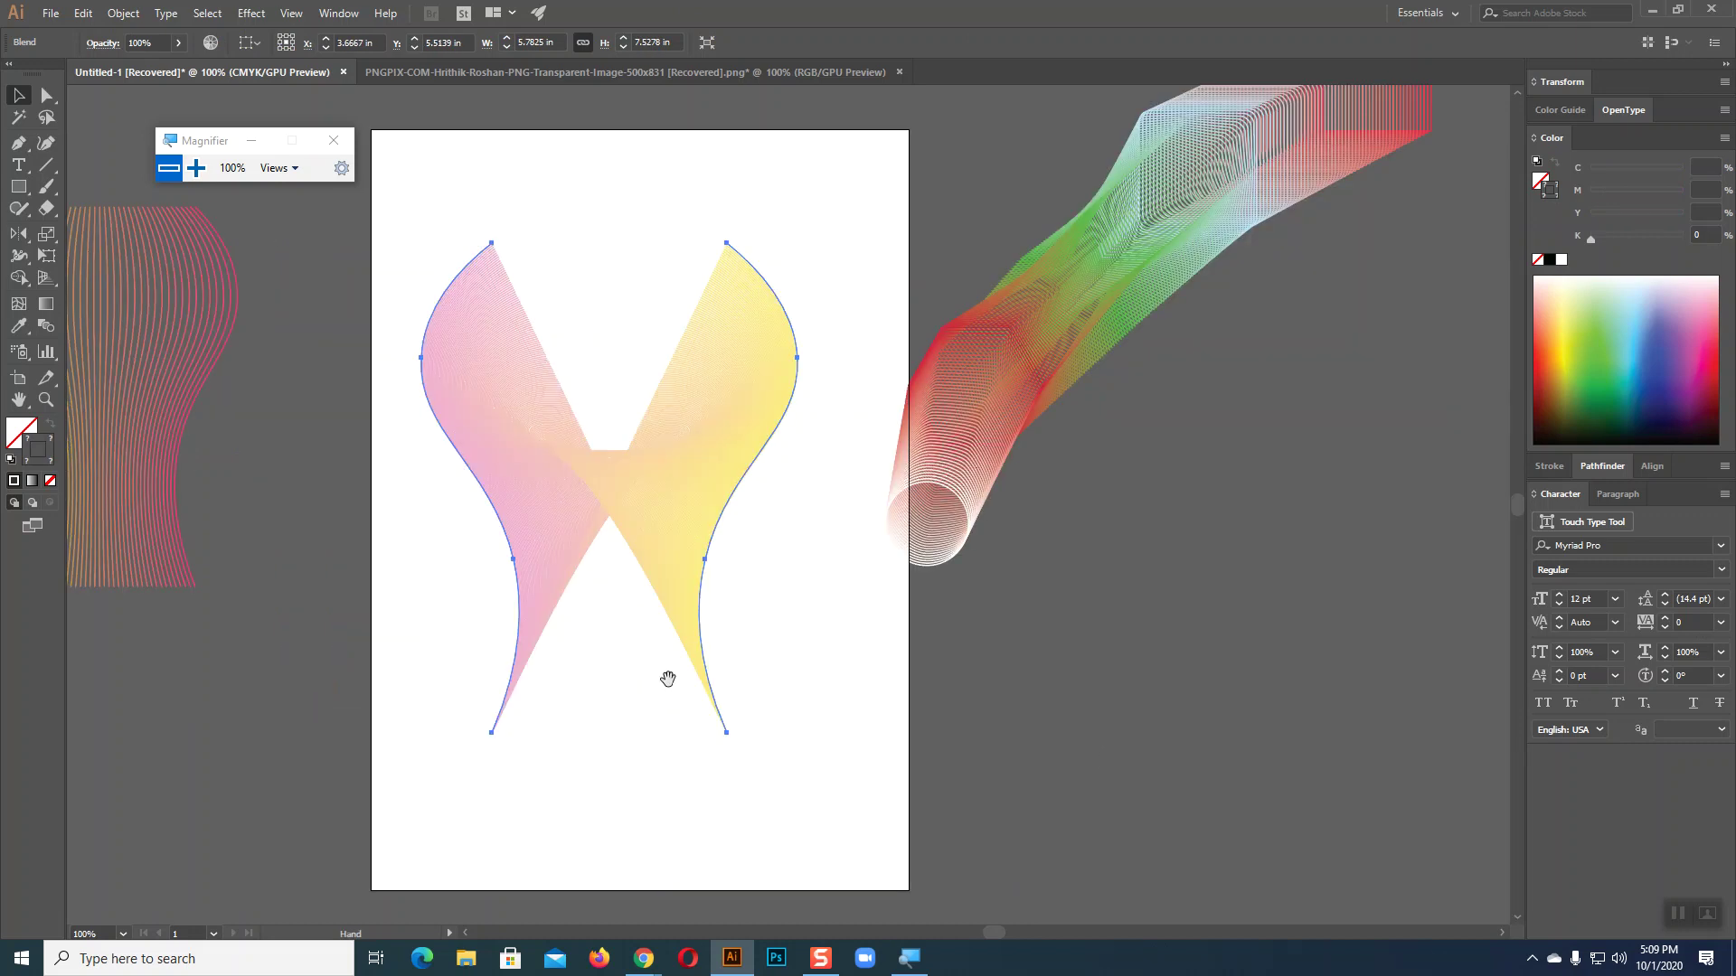
{"action": "left_click_drag", "start_coordinate": [682, 499], "coordinate": [705, 509]}
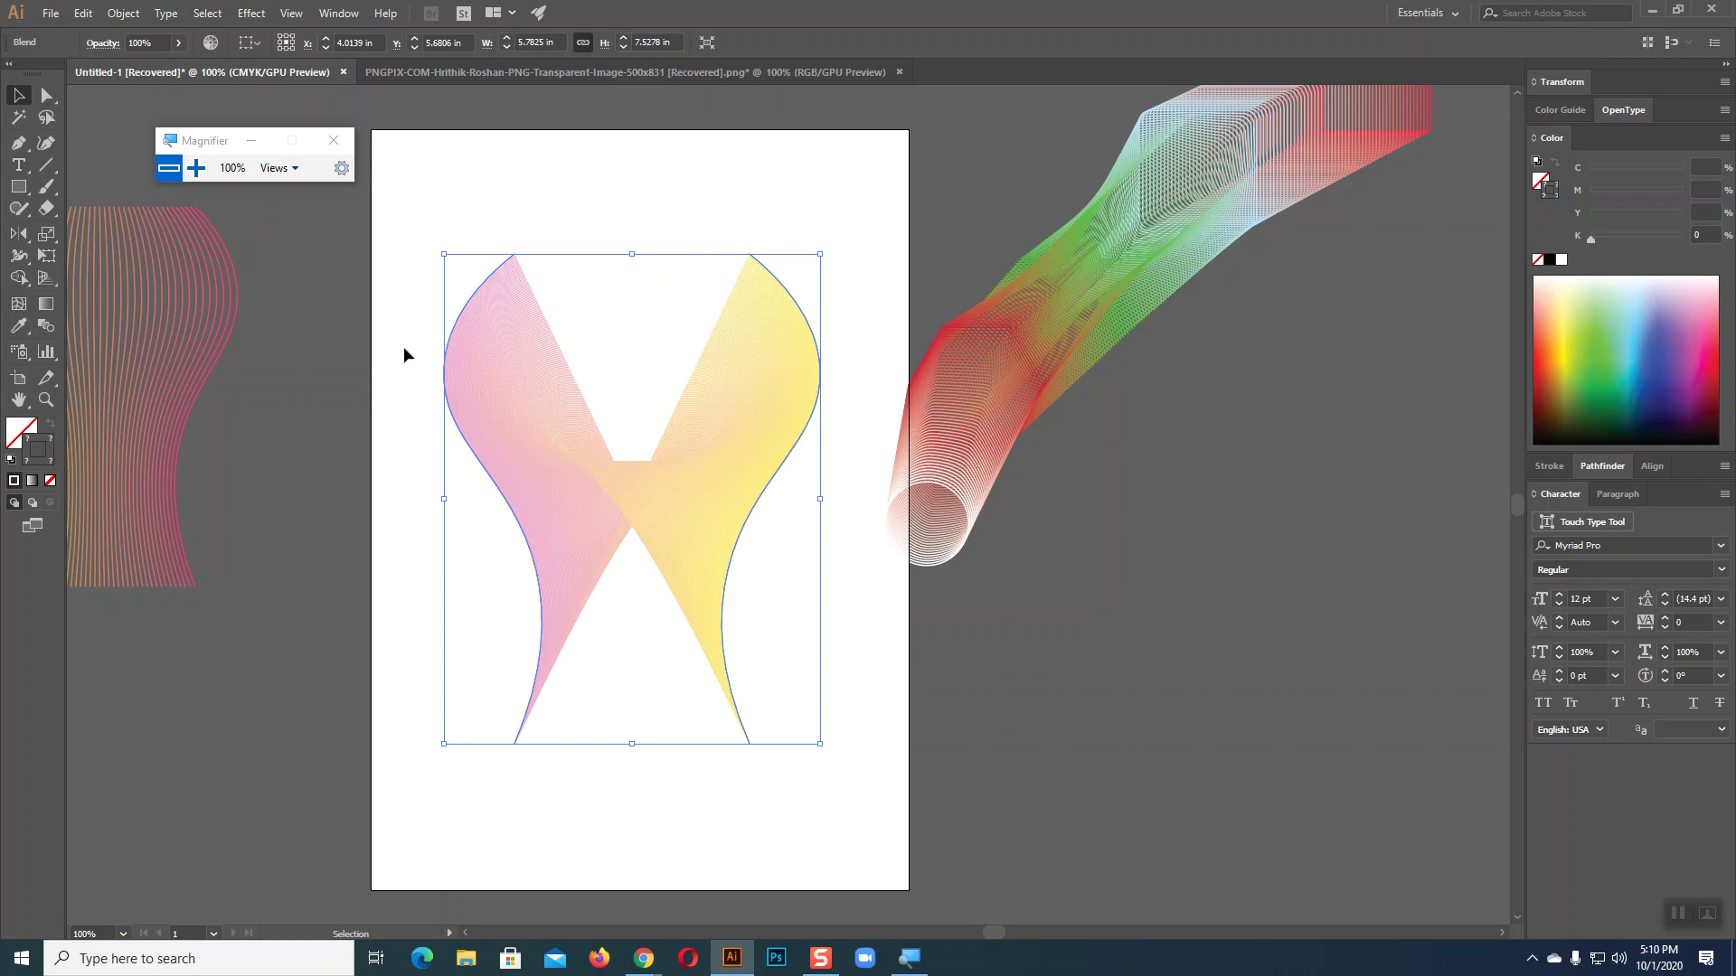
- Expand the pink-and-yellow blend with Object > Expand and ungroup the resulting paths
{"action": "left_click", "coordinate": [124, 12]}
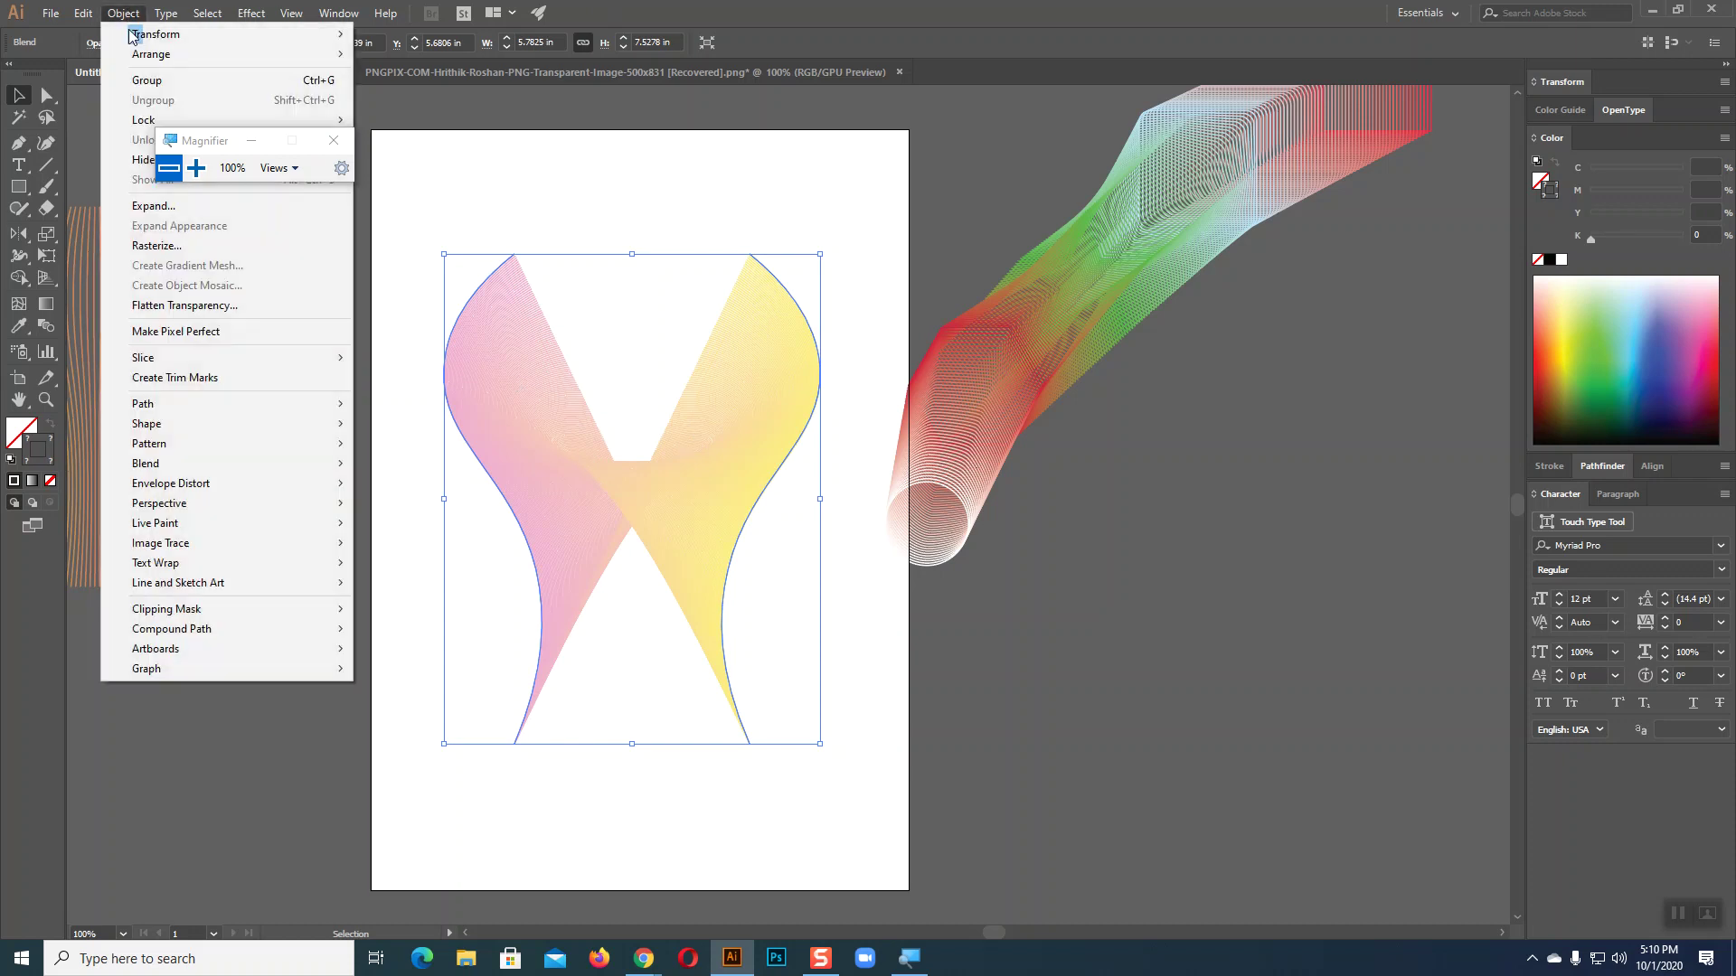
{"action": "left_click", "coordinate": [145, 207]}
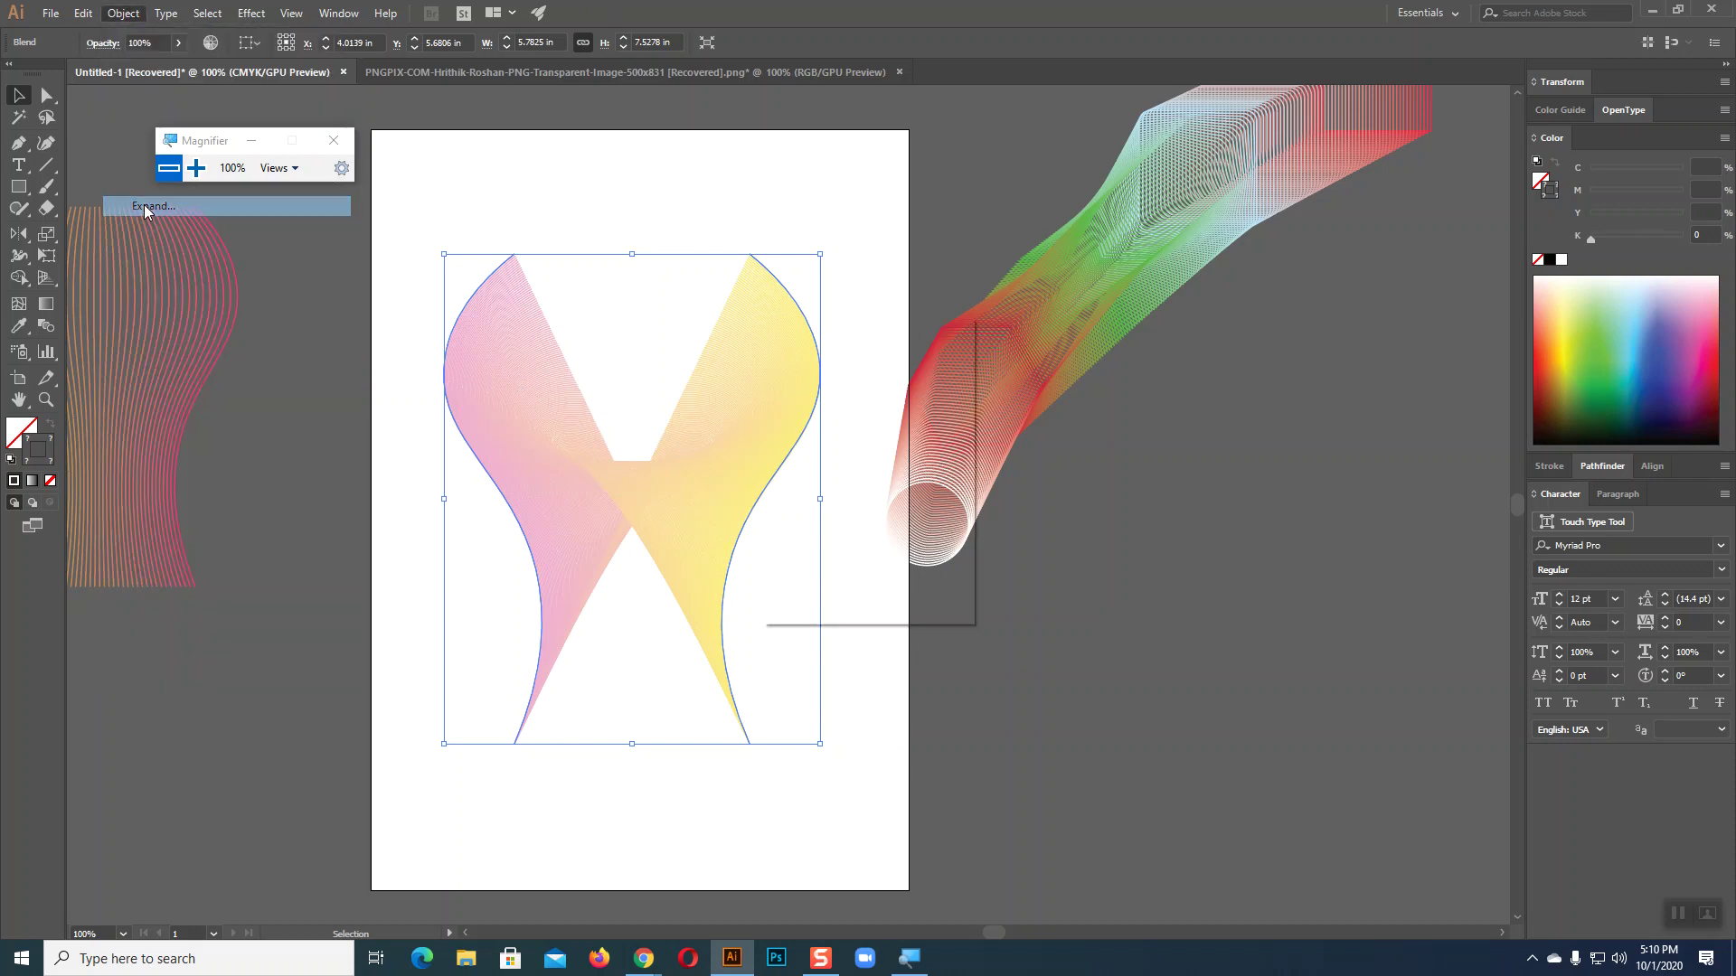
{"action": "left_click", "coordinate": [837, 583]}
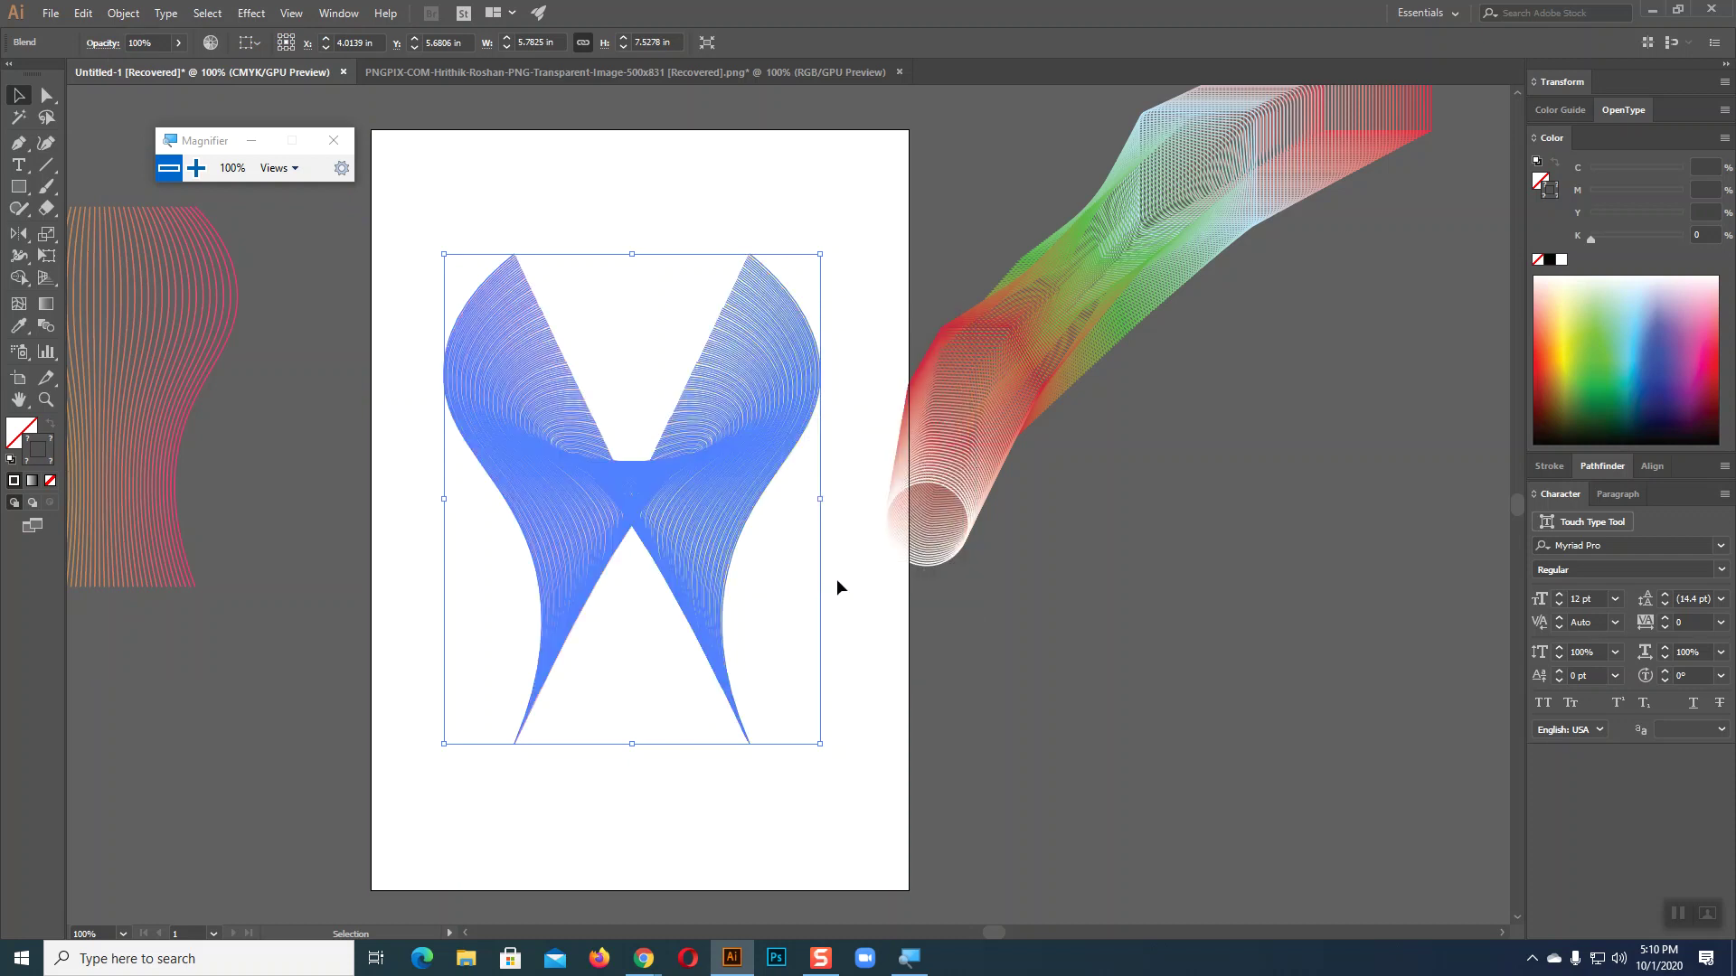
{"action": "right_click", "coordinate": [788, 356]}
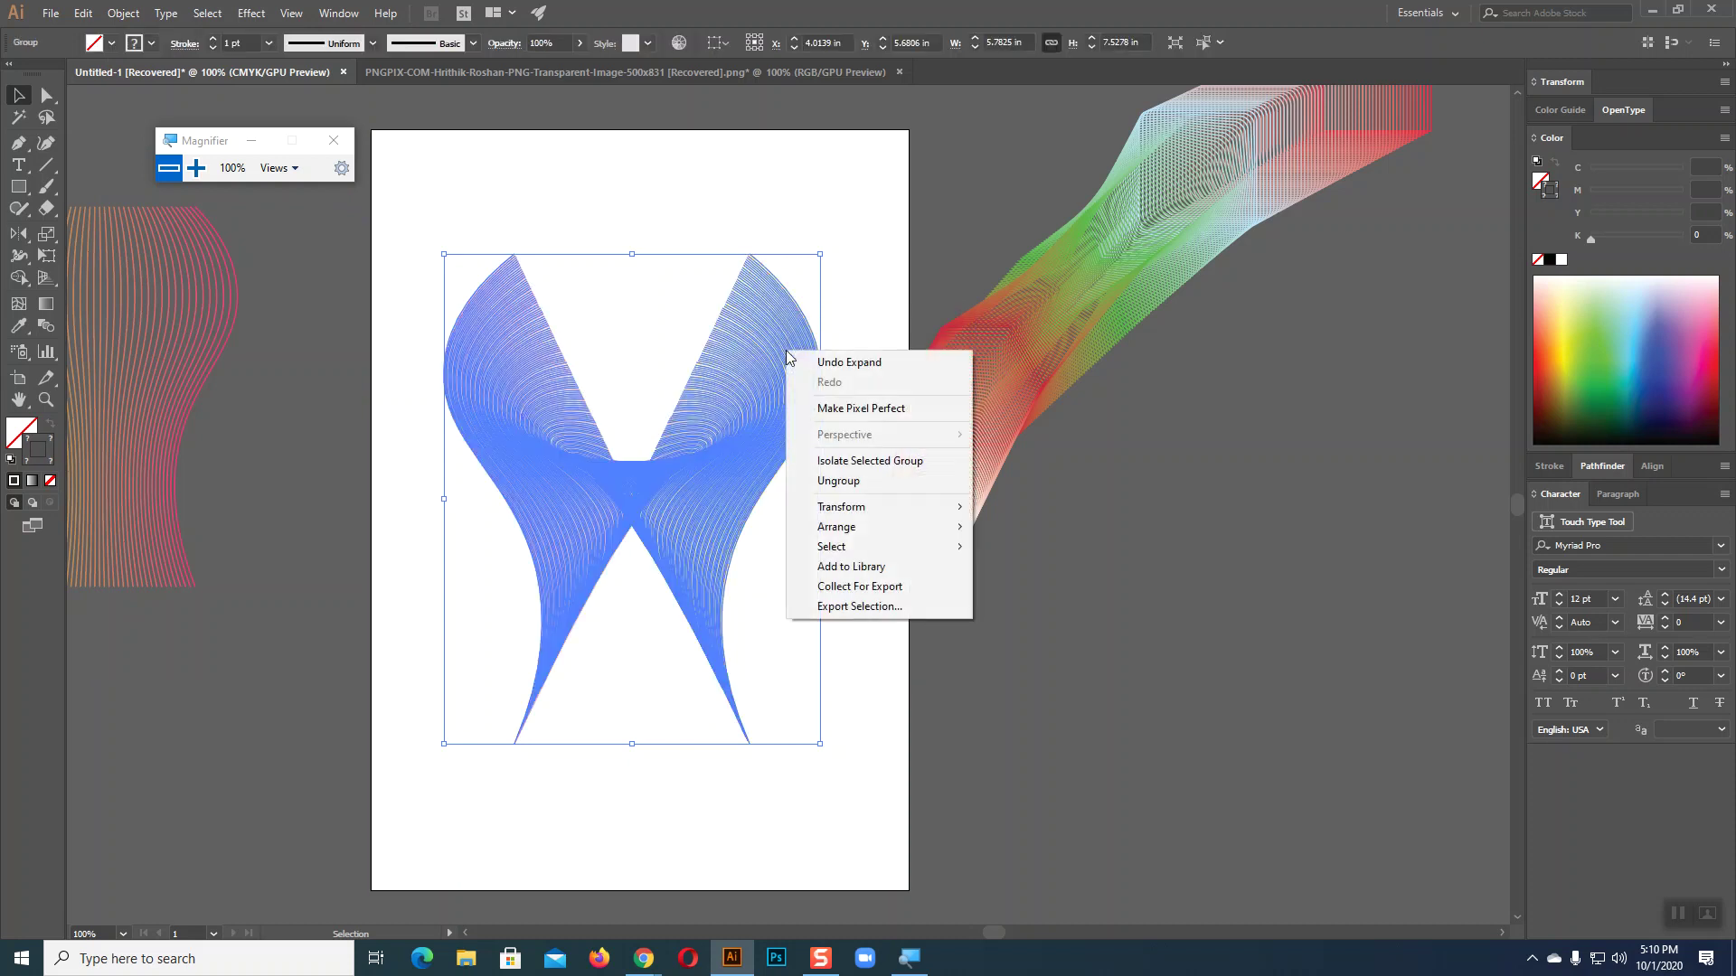
{"action": "left_click", "coordinate": [840, 480]}
{"action": "left_click", "coordinate": [1324, 524]}
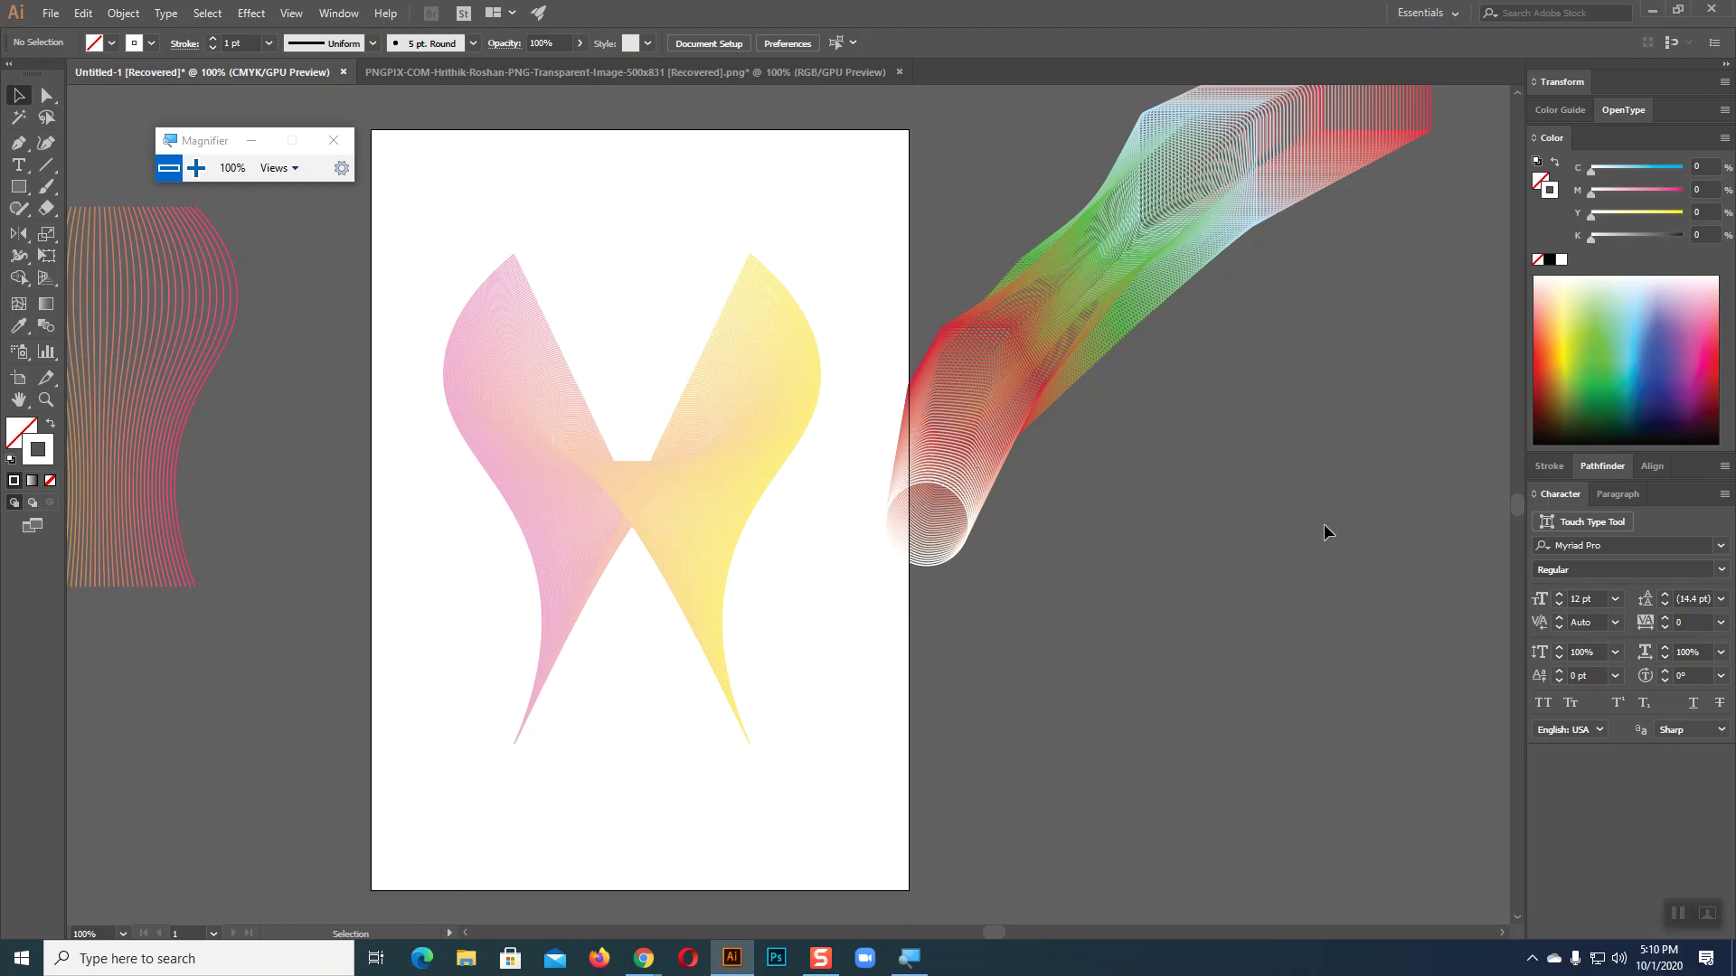
{"action": "left_click", "coordinate": [46, 95]}
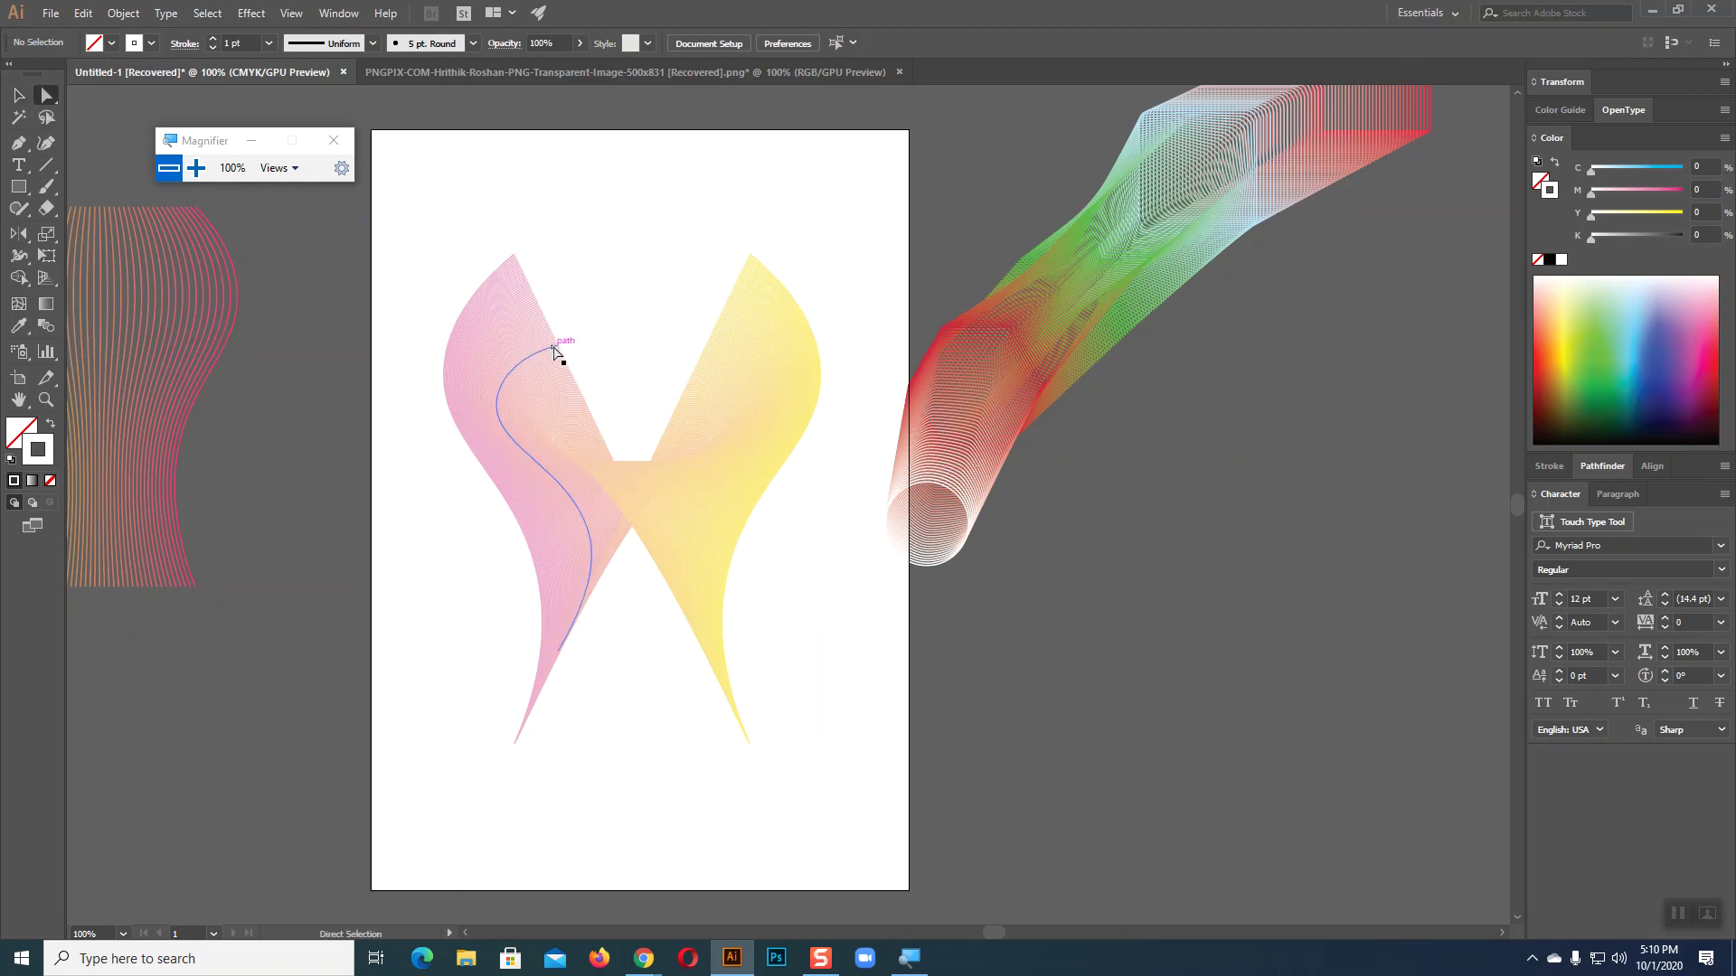
- Give individual lines of the expanded pink-and-yellow artwork green and deep purple strokes
{"action": "left_click", "coordinate": [522, 342]}
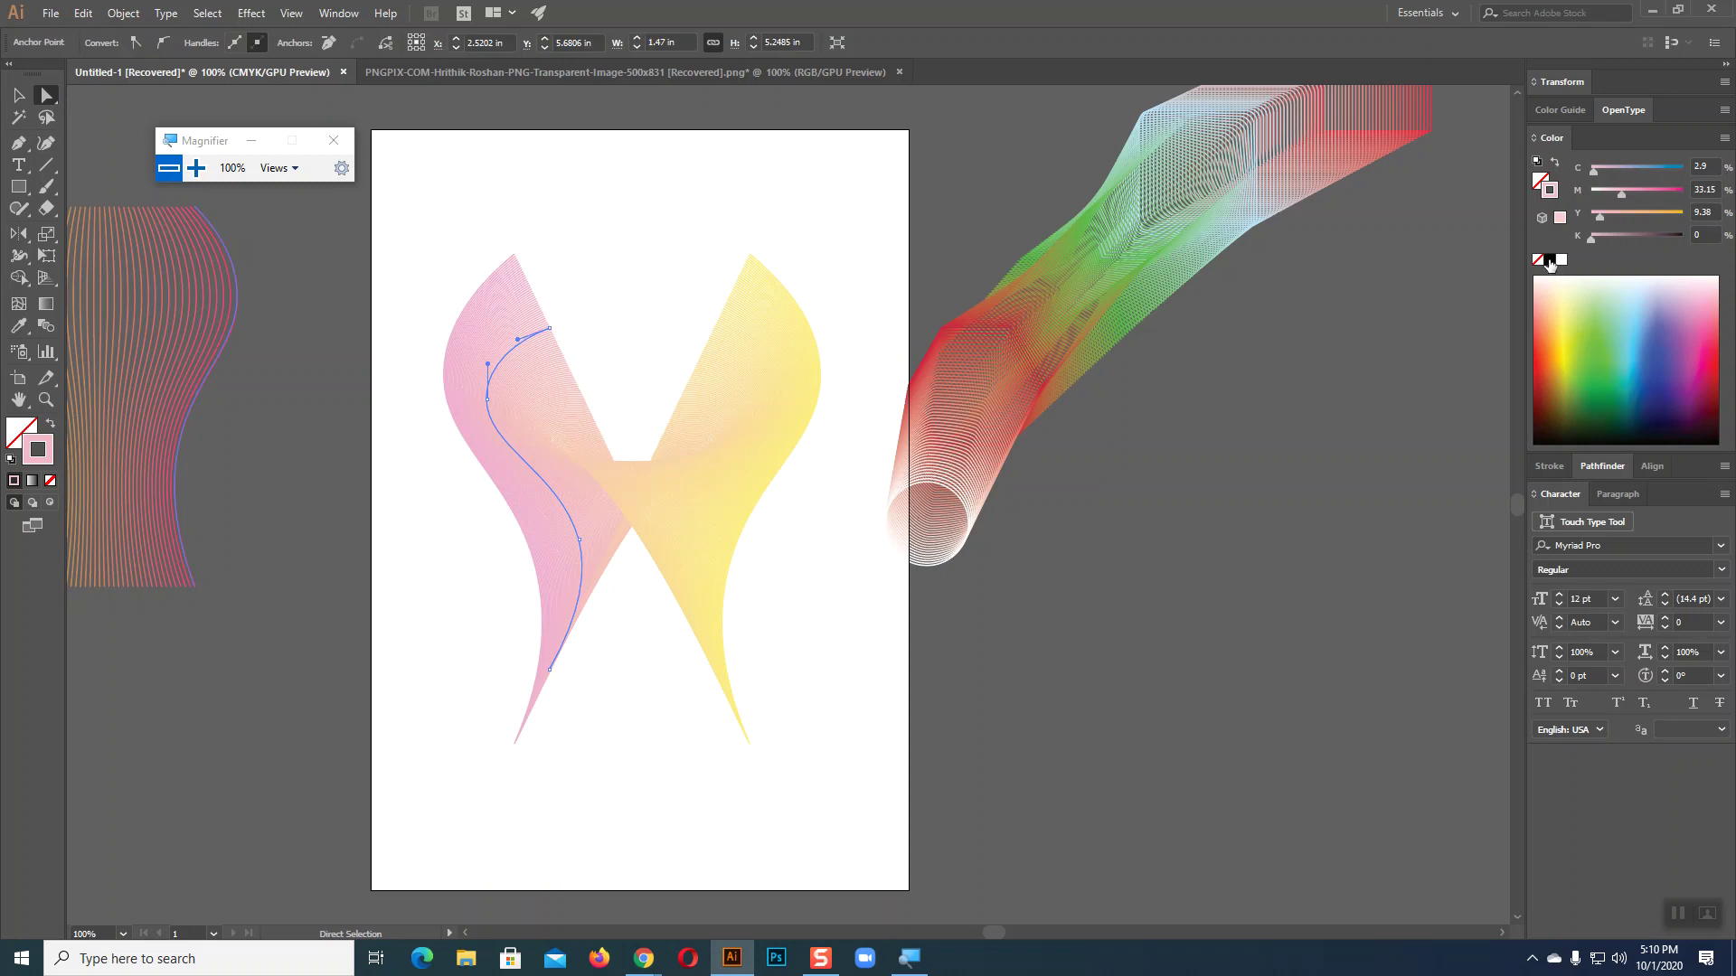
{"action": "left_click", "coordinate": [583, 402]}
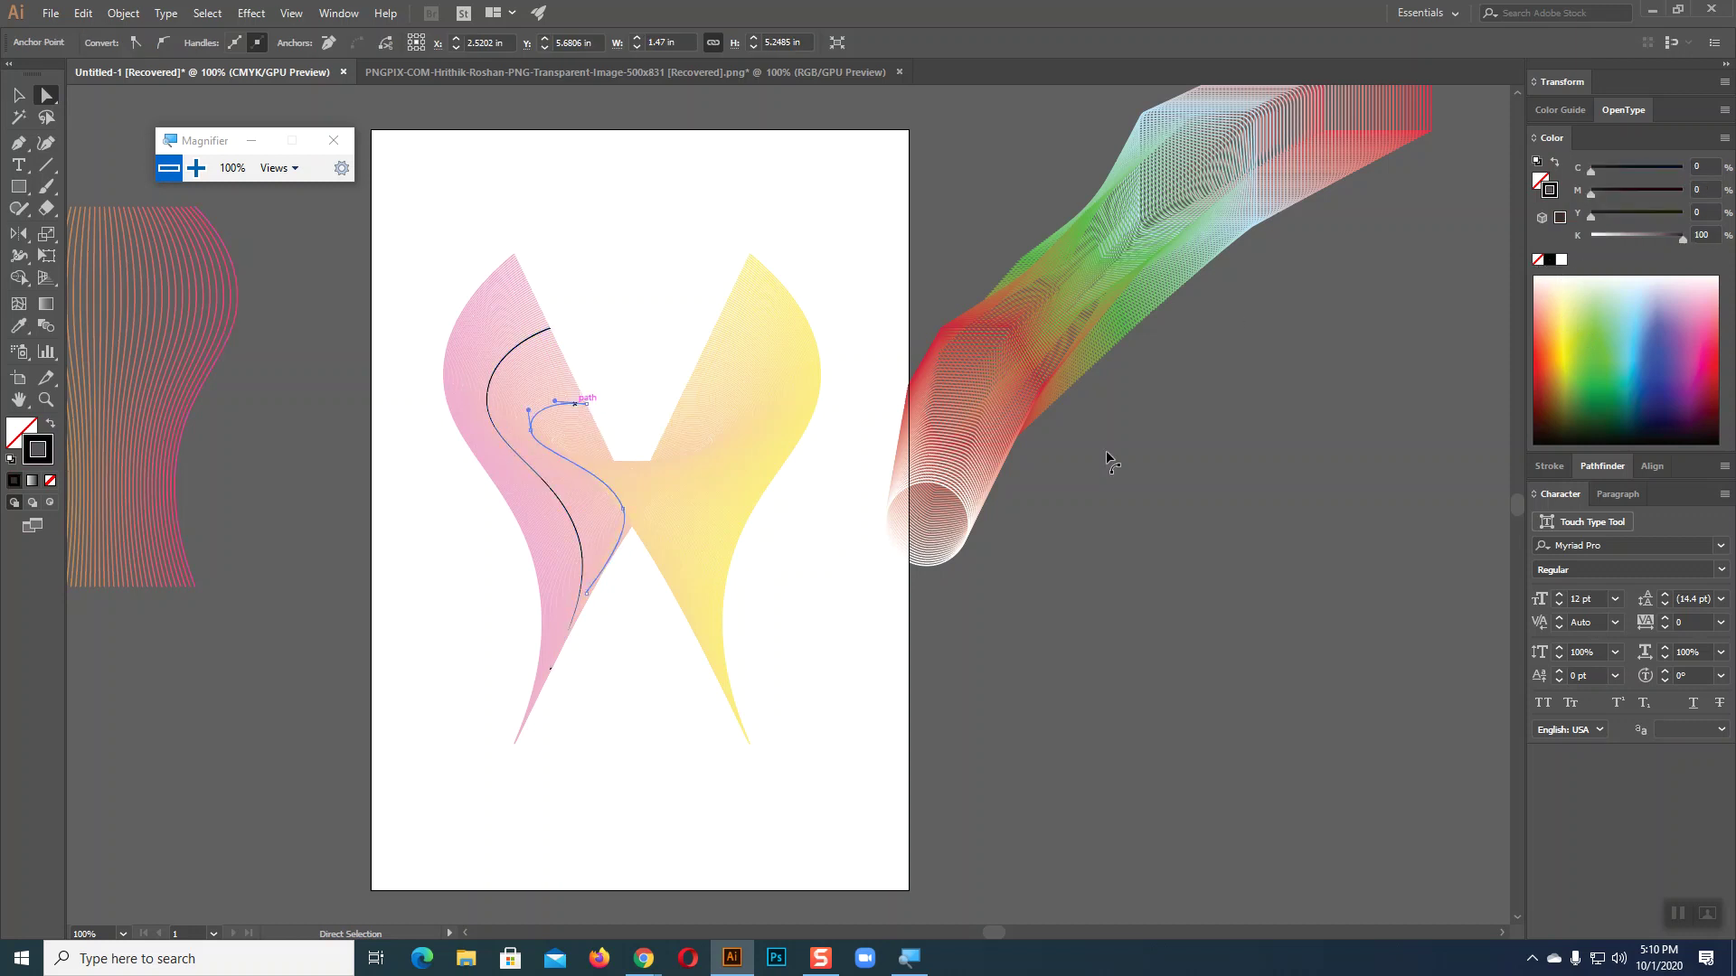
{"action": "left_click", "coordinate": [741, 332]}
{"action": "left_click", "coordinate": [749, 318]}
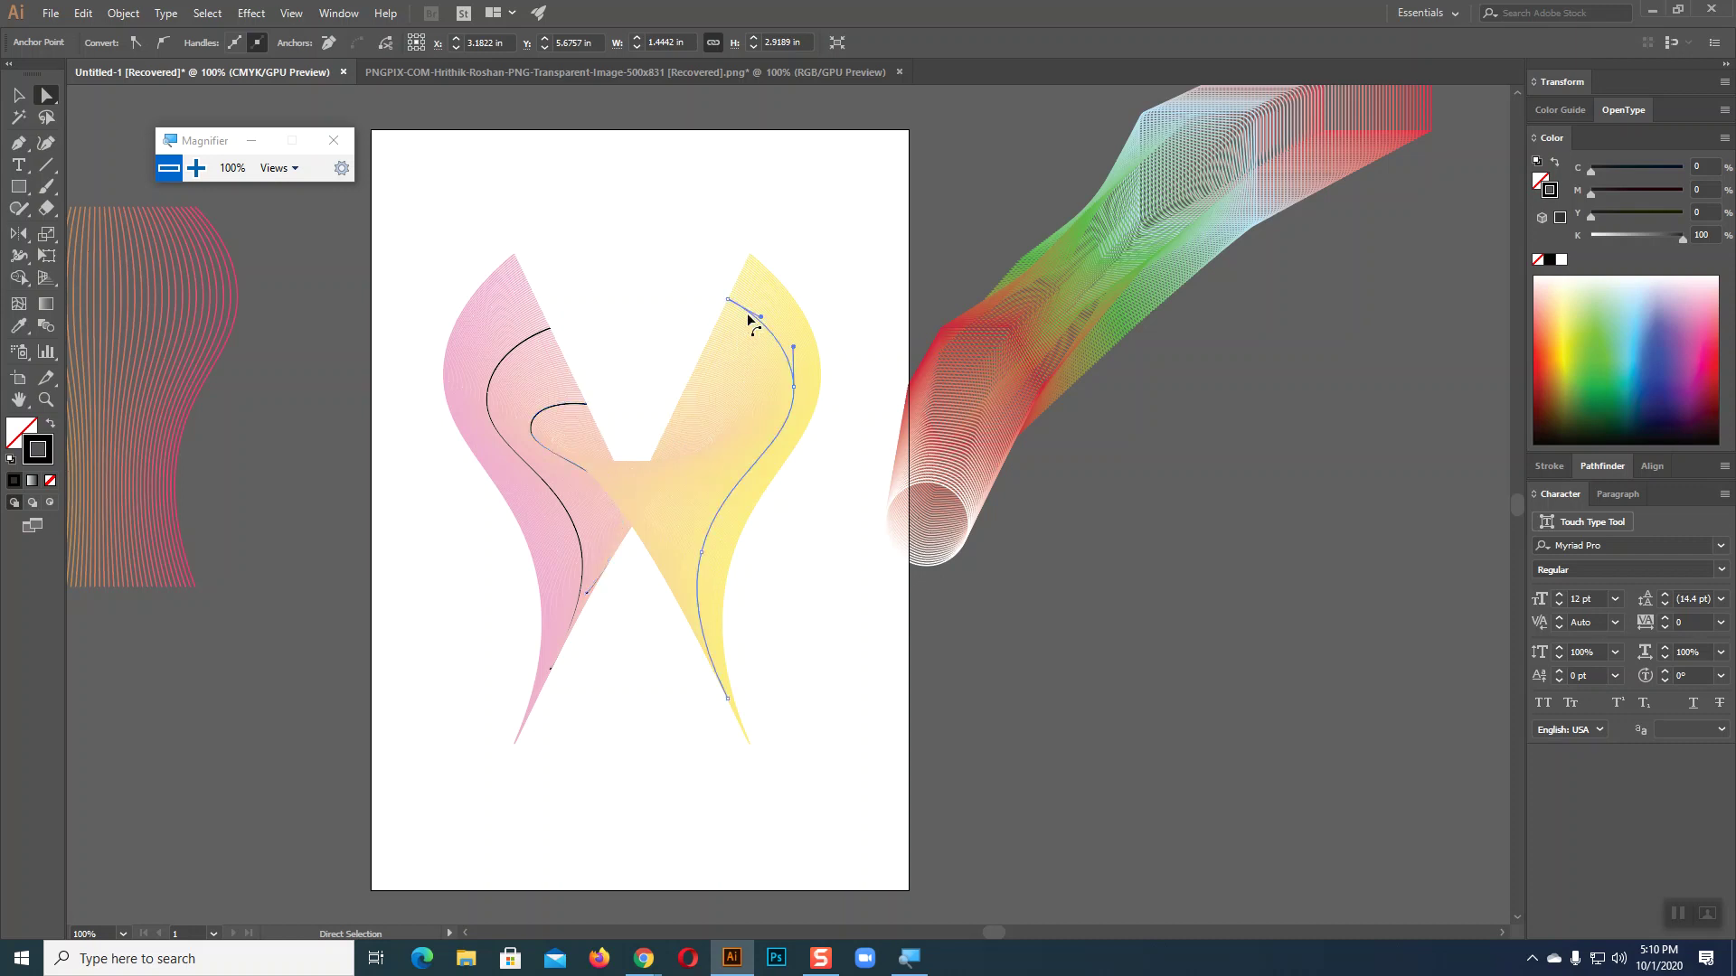
{"action": "left_click", "coordinate": [1592, 356]}
{"action": "left_click", "coordinate": [737, 377]}
{"action": "left_click", "coordinate": [1569, 387]}
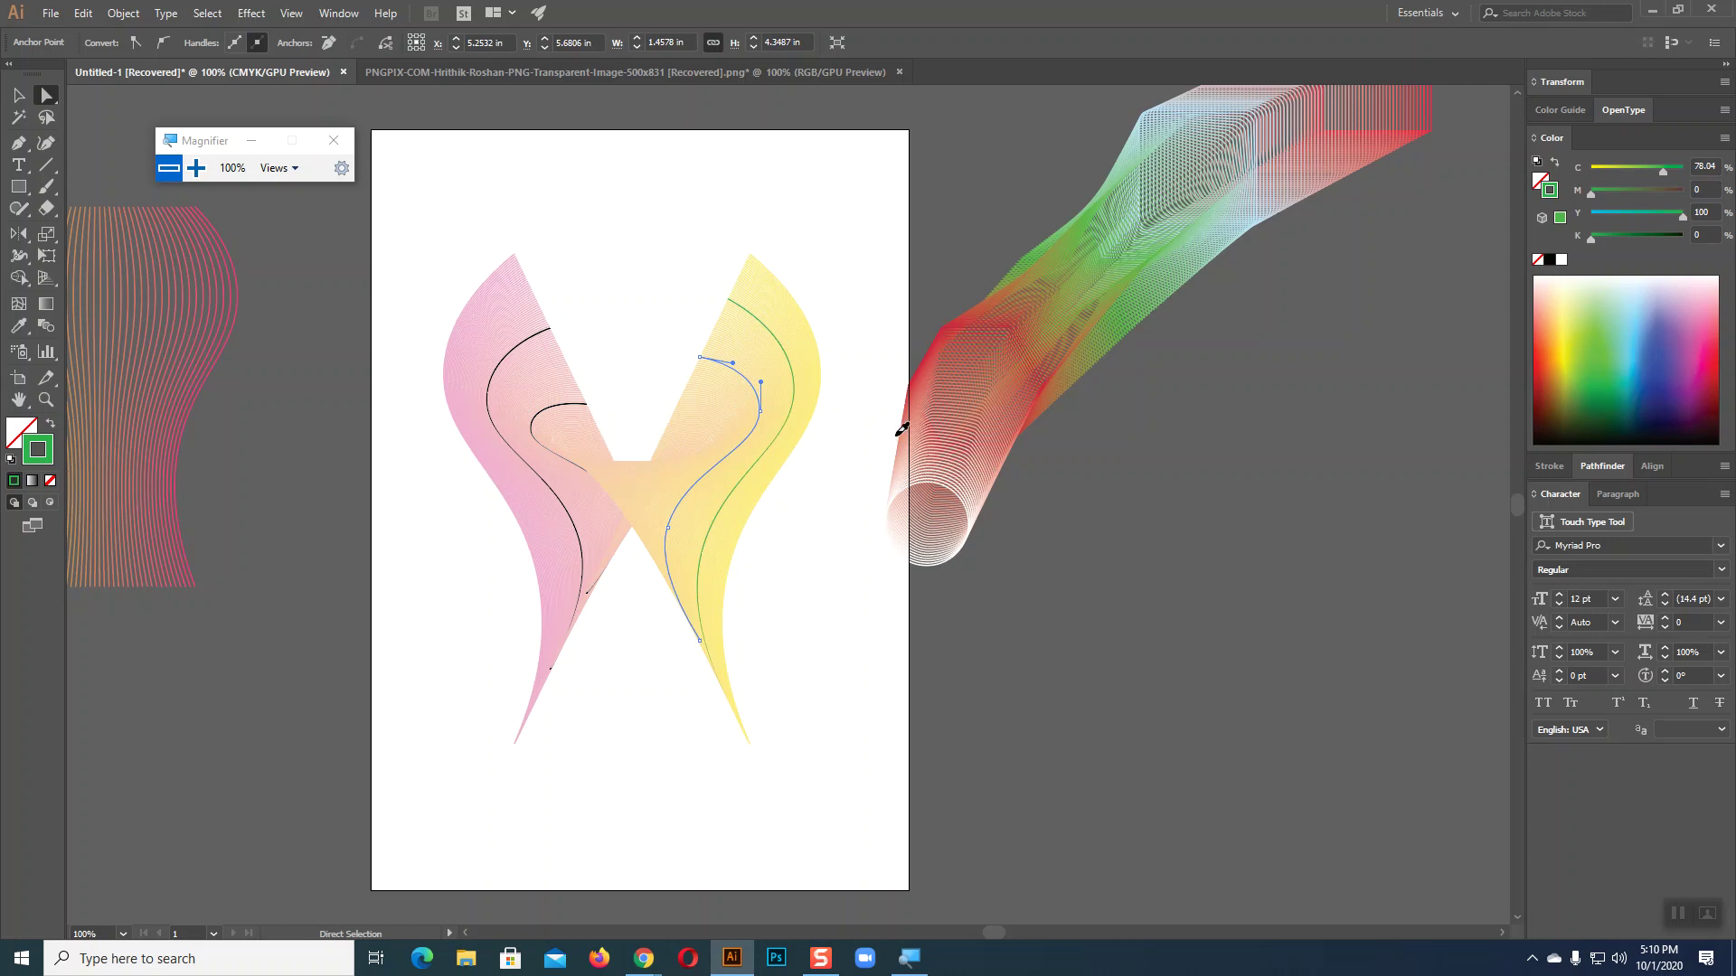
{"action": "key", "text": "ctrl+d"}
{"action": "left_click_drag", "start_coordinate": [1600, 416], "coordinate": [1673, 384]}
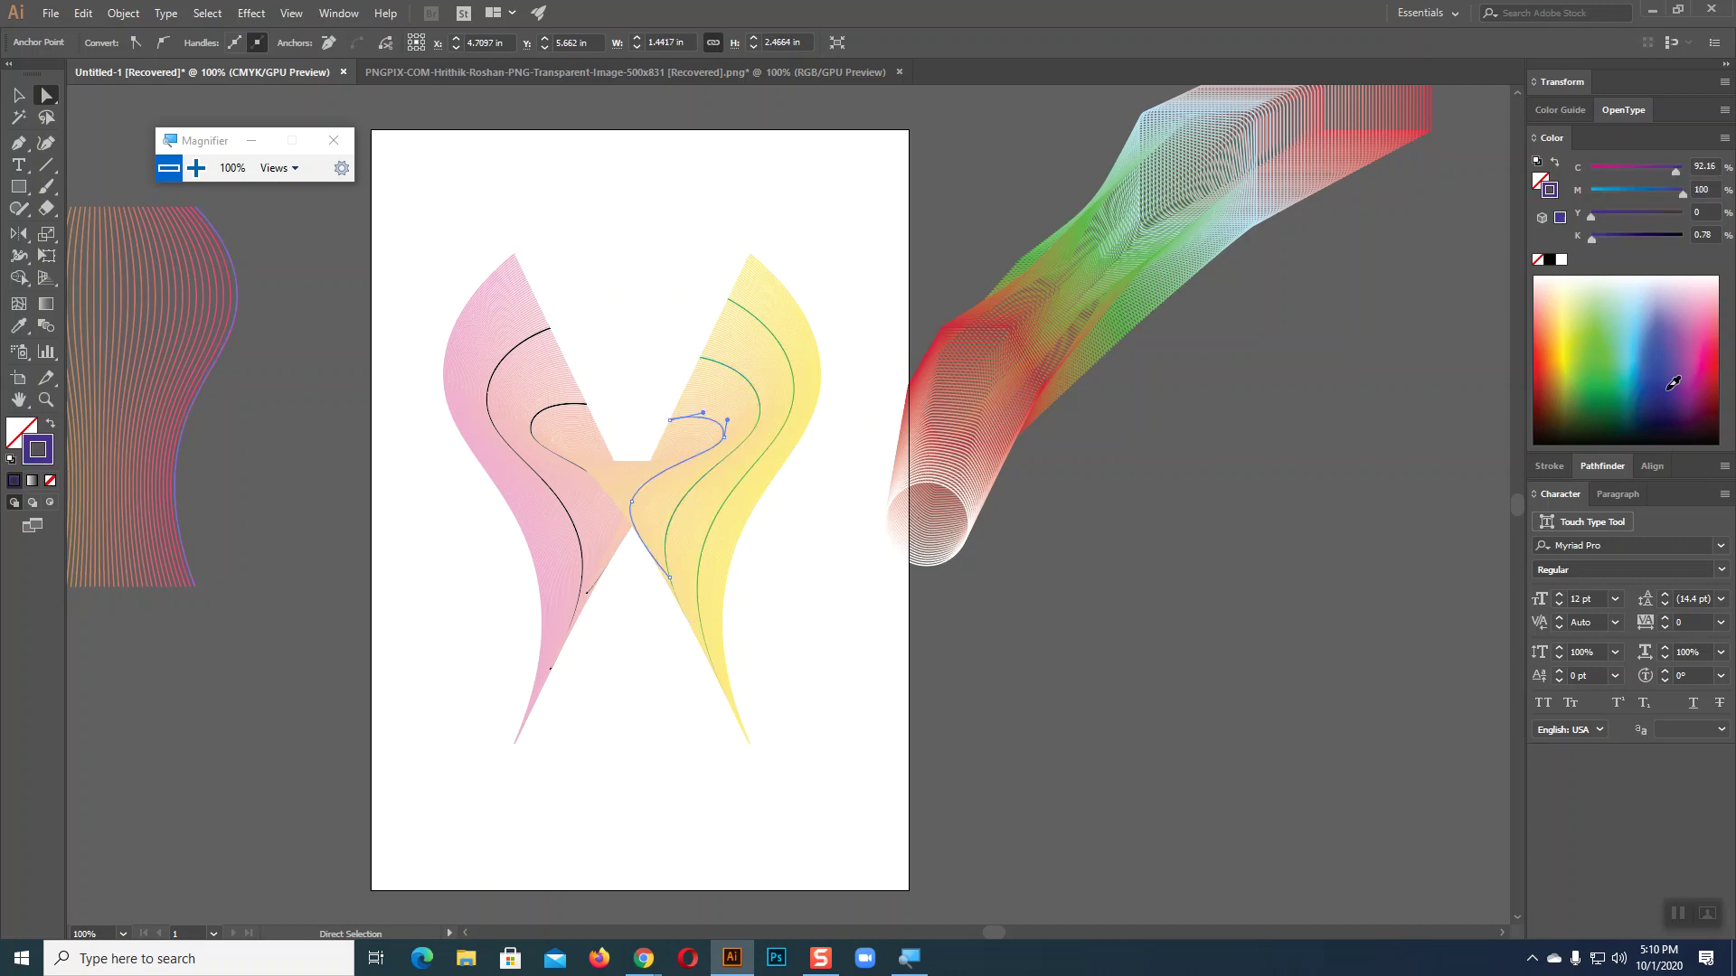
{"action": "left_click", "coordinate": [1246, 553]}
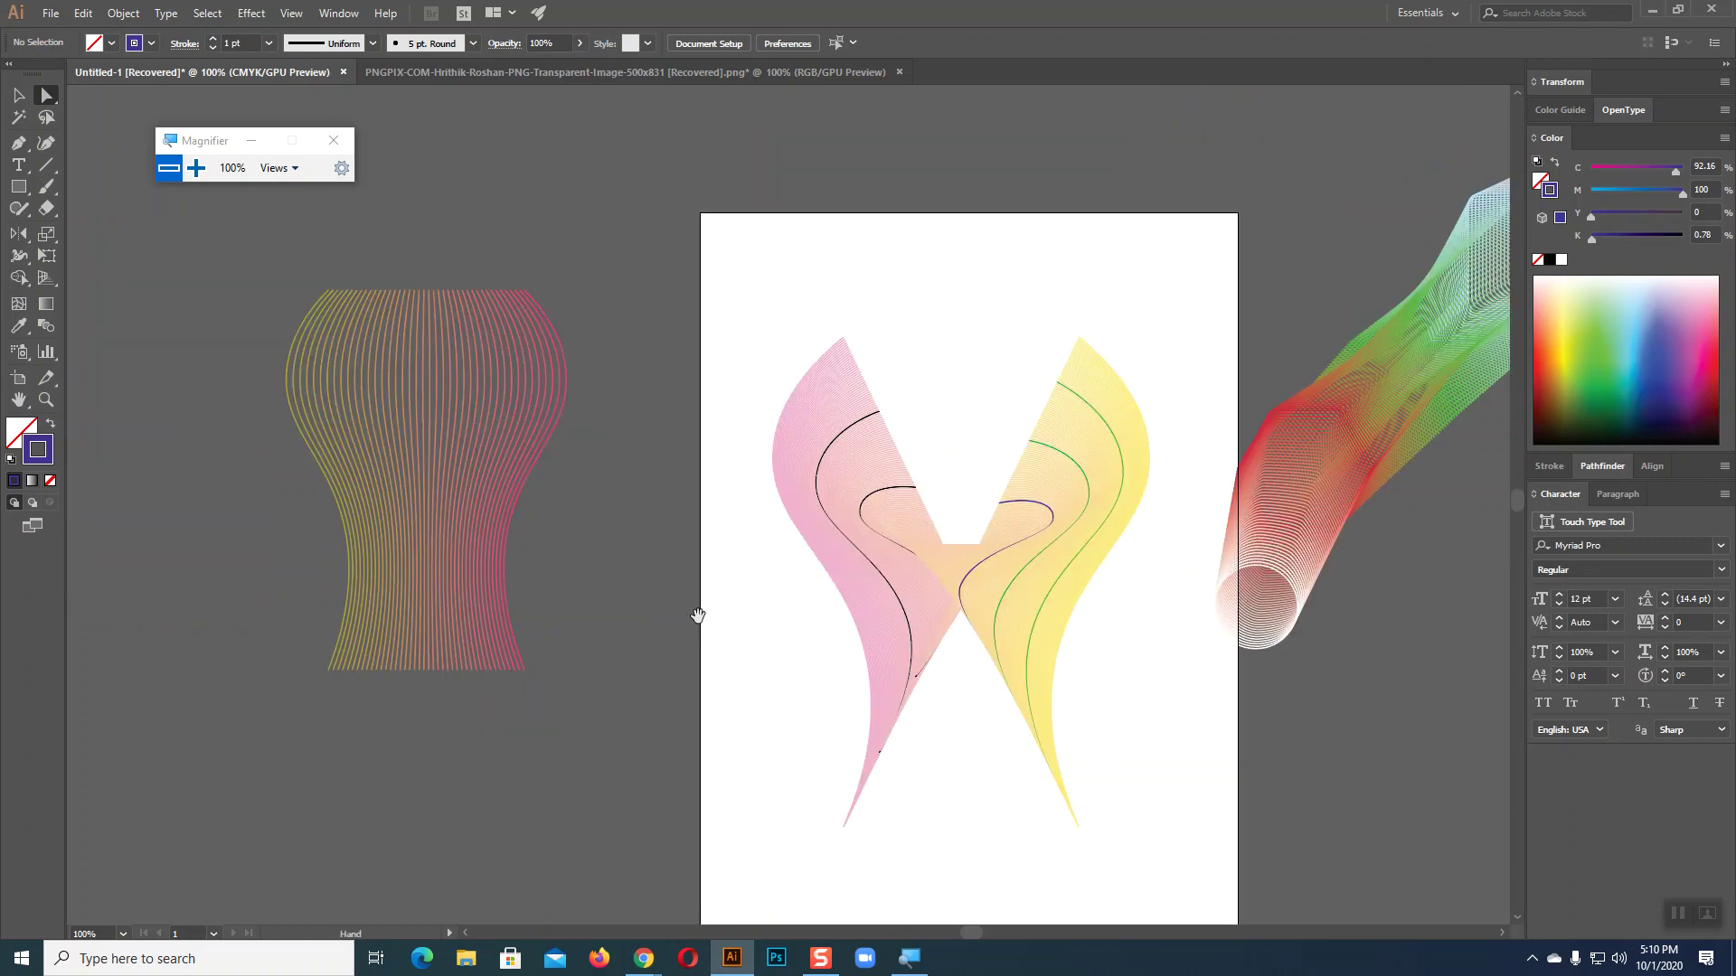
- Move the line artwork off the artboard to the left and bring the vase blend onto it
{"action": "left_click_drag", "start_coordinate": [367, 528], "coordinate": [697, 612]}
{"action": "left_click", "coordinate": [16, 99]}
{"action": "left_click", "coordinate": [497, 432]}
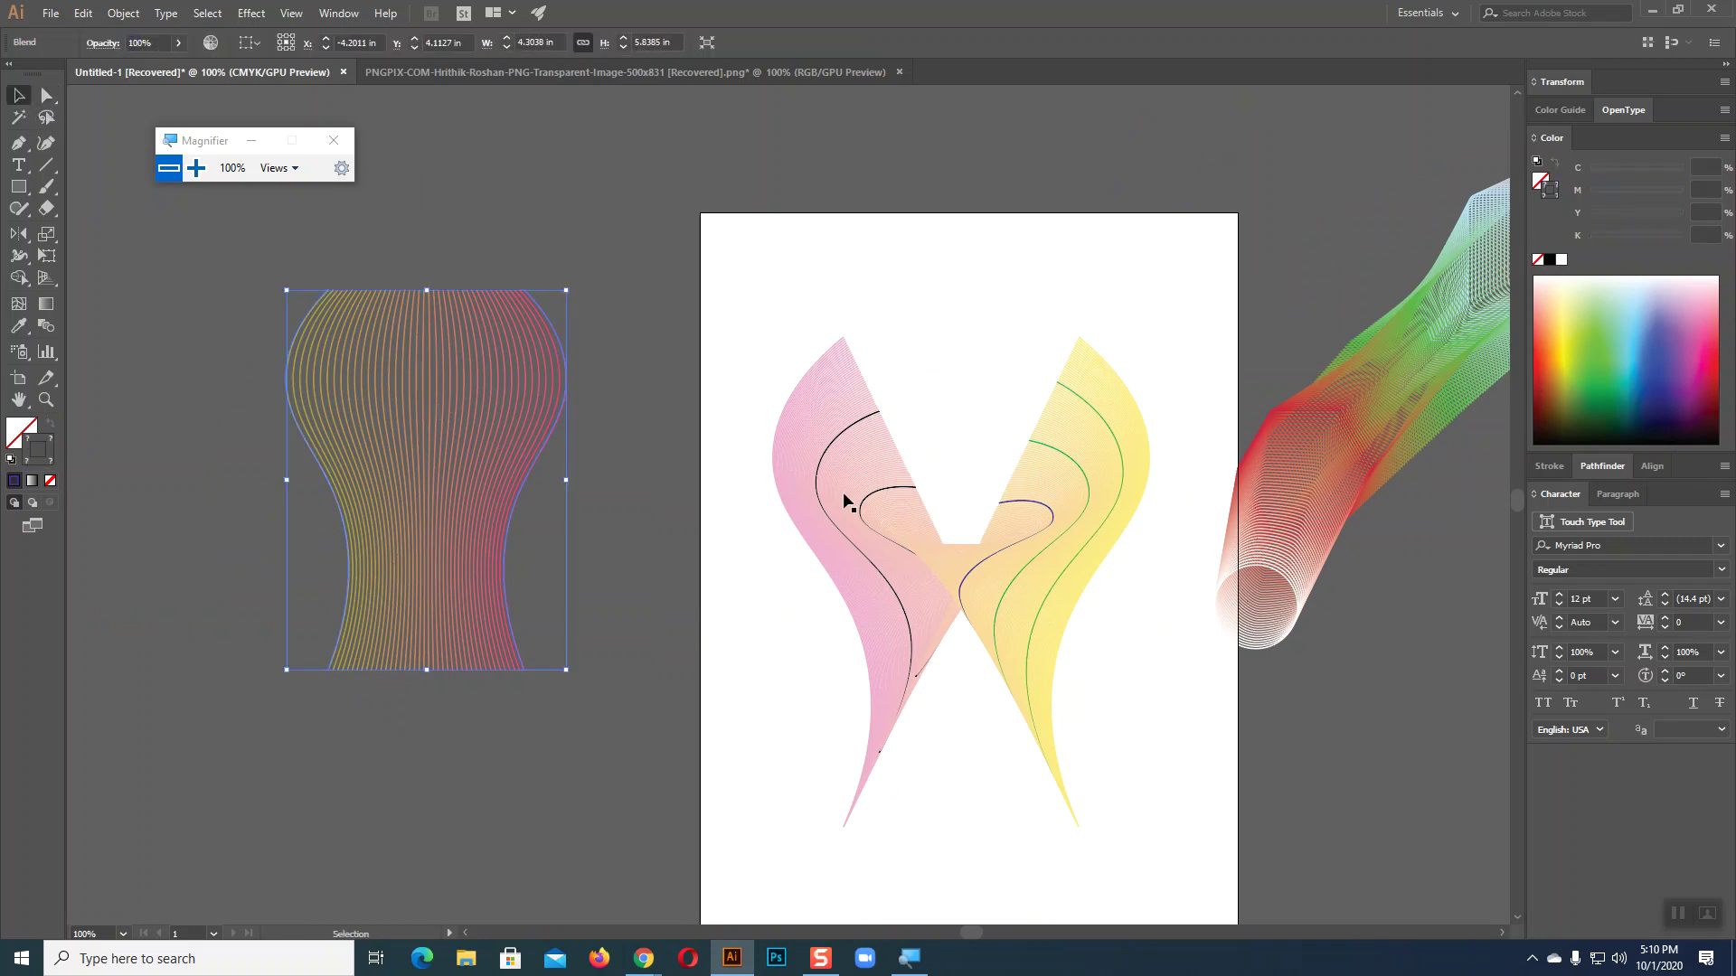
{"action": "left_click", "coordinate": [1040, 588]}
{"action": "left_click_drag", "start_coordinate": [1064, 604], "coordinate": [105, 540]}
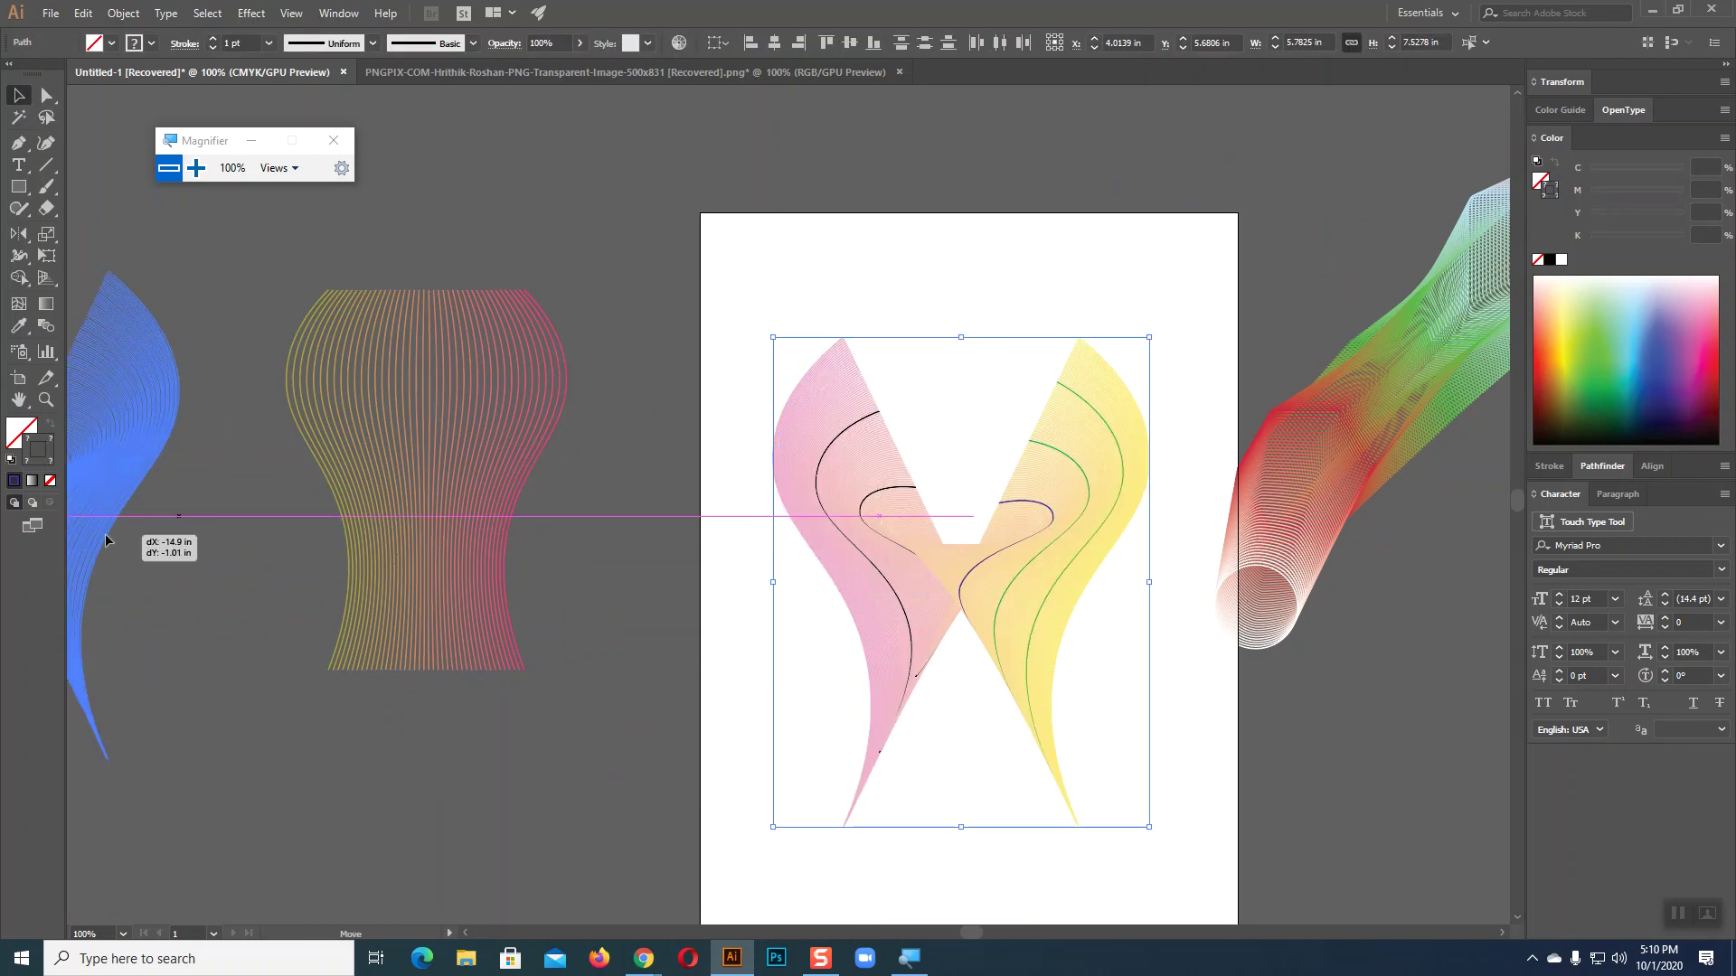
{"action": "left_click_drag", "start_coordinate": [351, 506], "coordinate": [949, 523]}
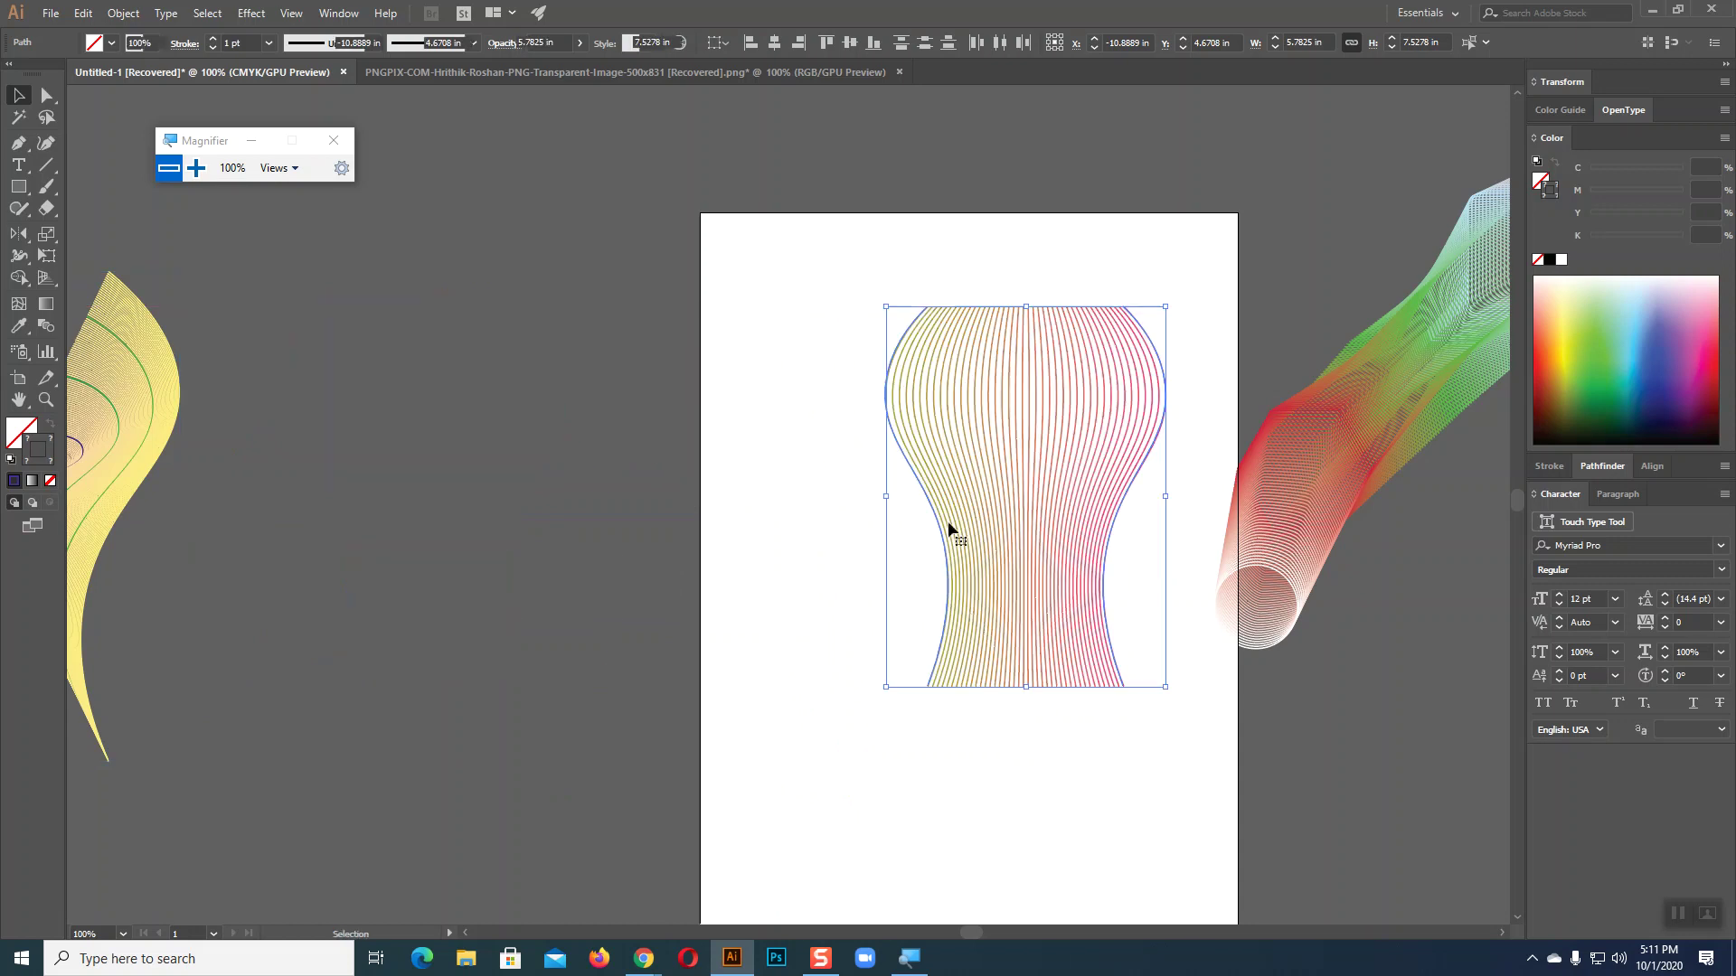
{"action": "mouse_move", "coordinate": [966, 753]}
{"action": "left_mouse_down"}
{"action": "mouse_move", "coordinate": [690, 756]}
{"action": "mouse_move", "coordinate": [729, 756]}
{"action": "left_mouse_up"}
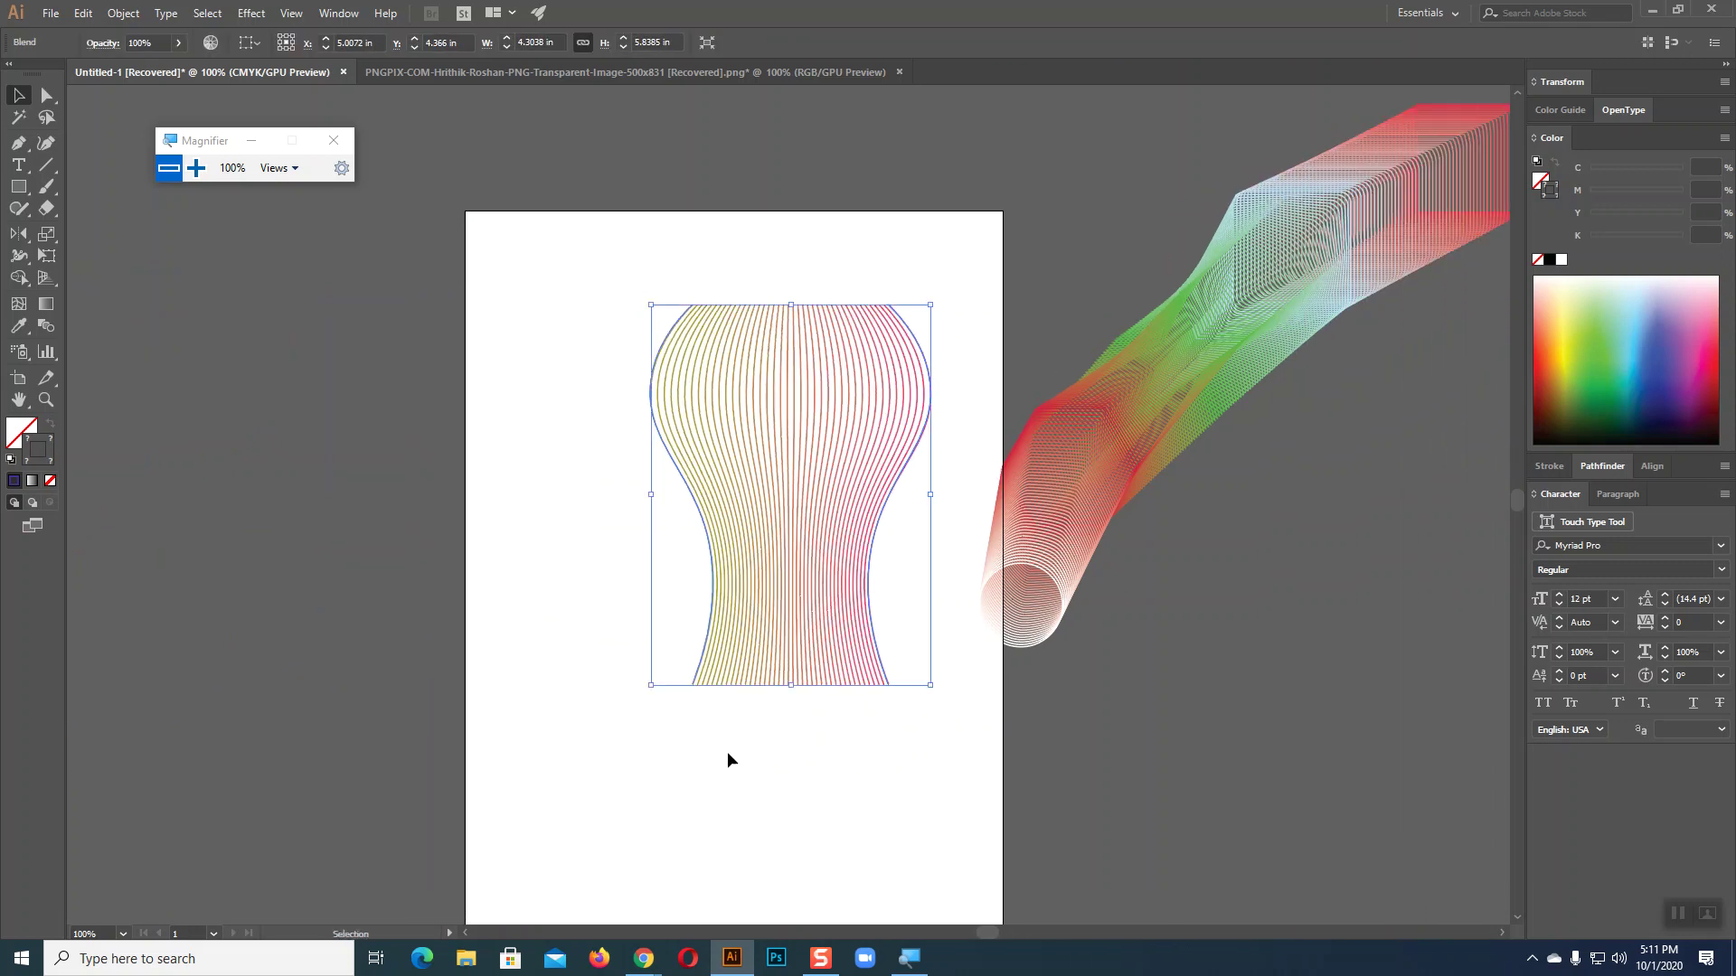
- Drag the top-right anchor of the vase blend's right path slightly inward
{"action": "left_click", "coordinate": [473, 344]}
{"action": "left_click", "coordinate": [913, 365]}
{"action": "left_click", "coordinate": [47, 95]}
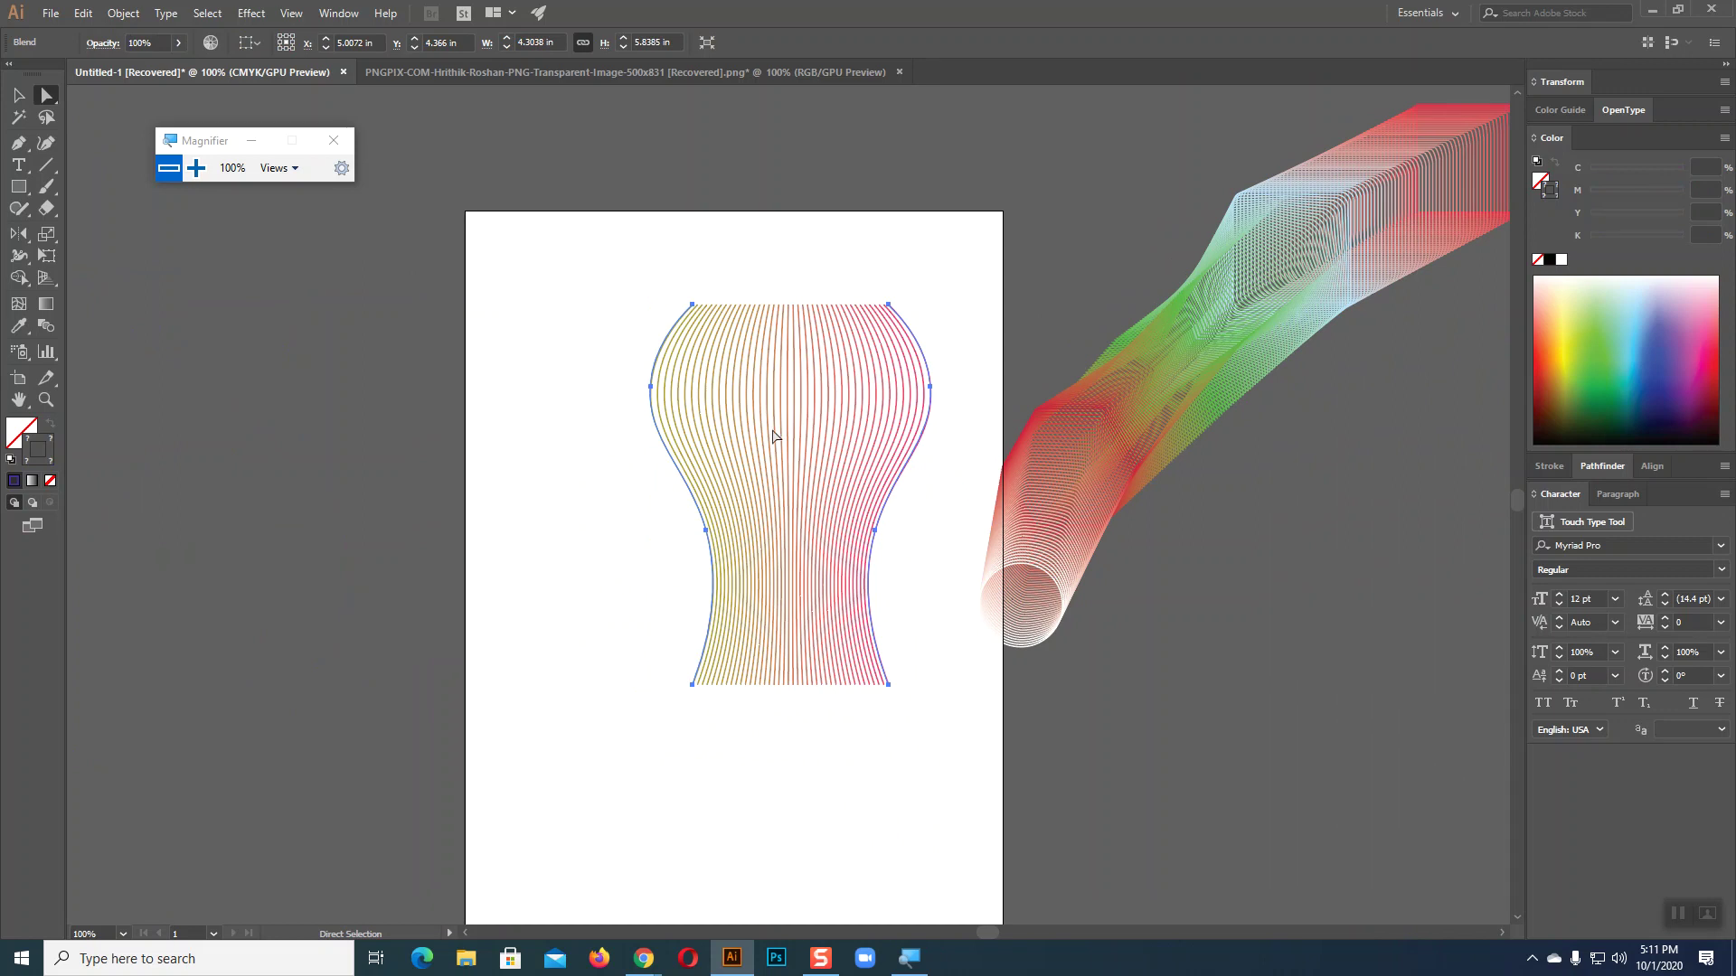
{"action": "left_click_drag", "start_coordinate": [886, 307], "coordinate": [803, 304]}
{"action": "left_click", "coordinate": [902, 279]}
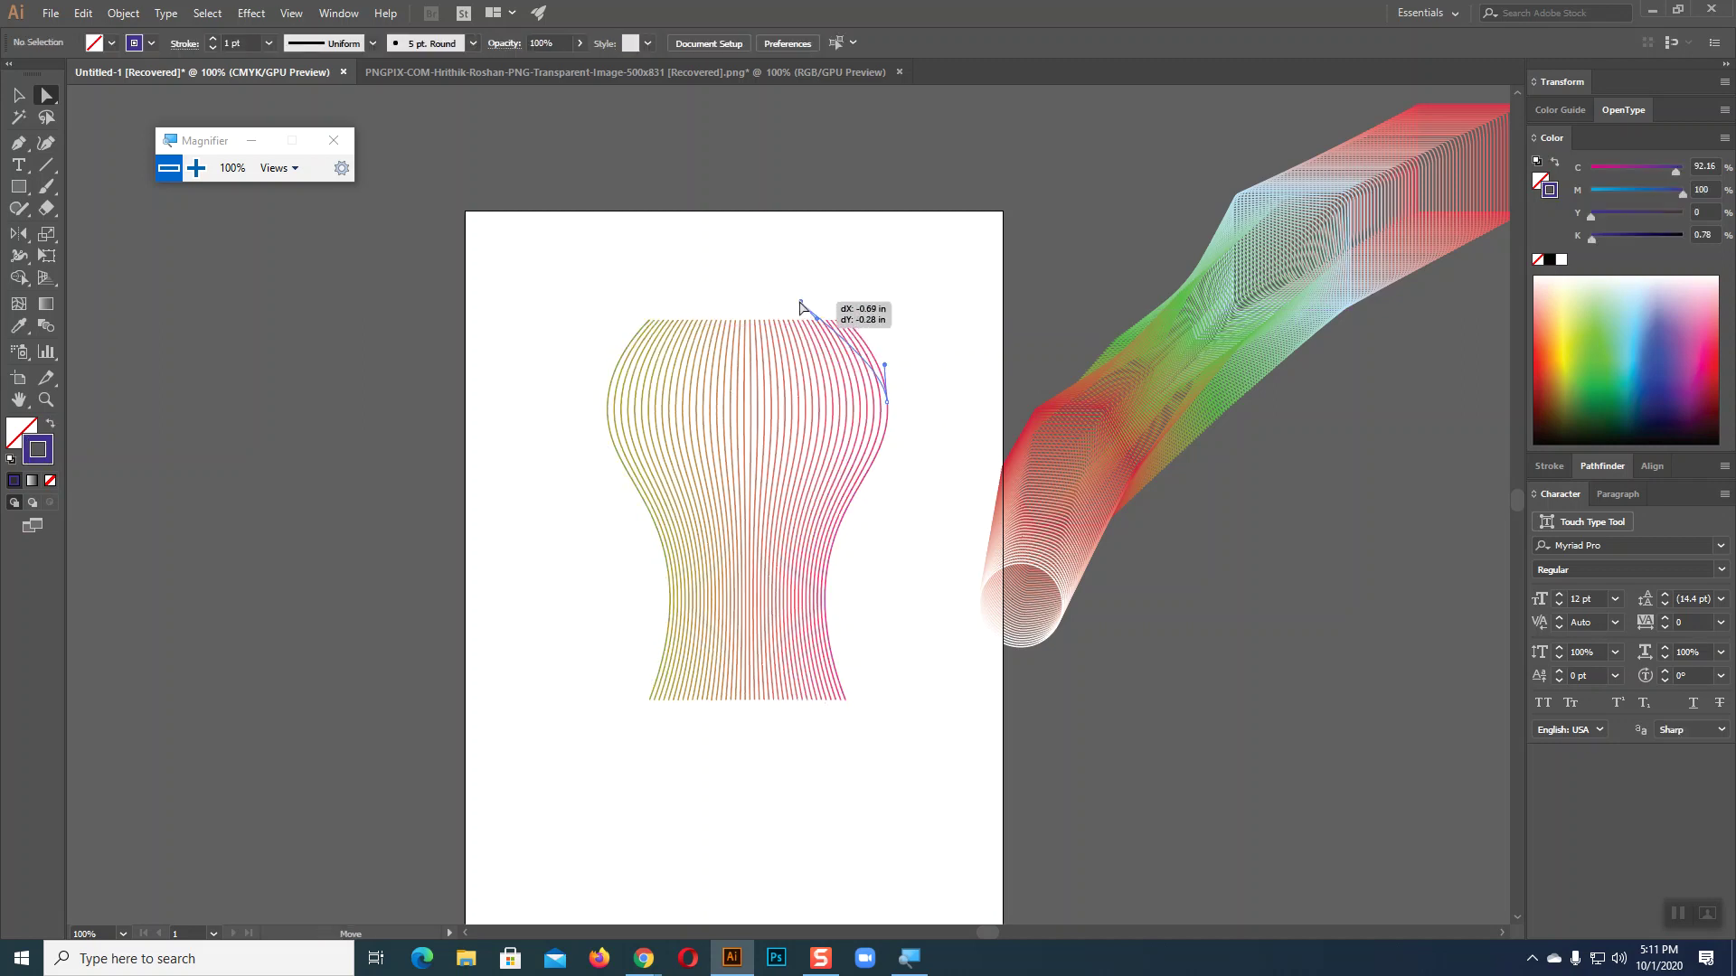
- Round the top-right and top-left corners of the vase blend's paths
{"action": "left_click_drag", "start_coordinate": [817, 318], "coordinate": [870, 304]}
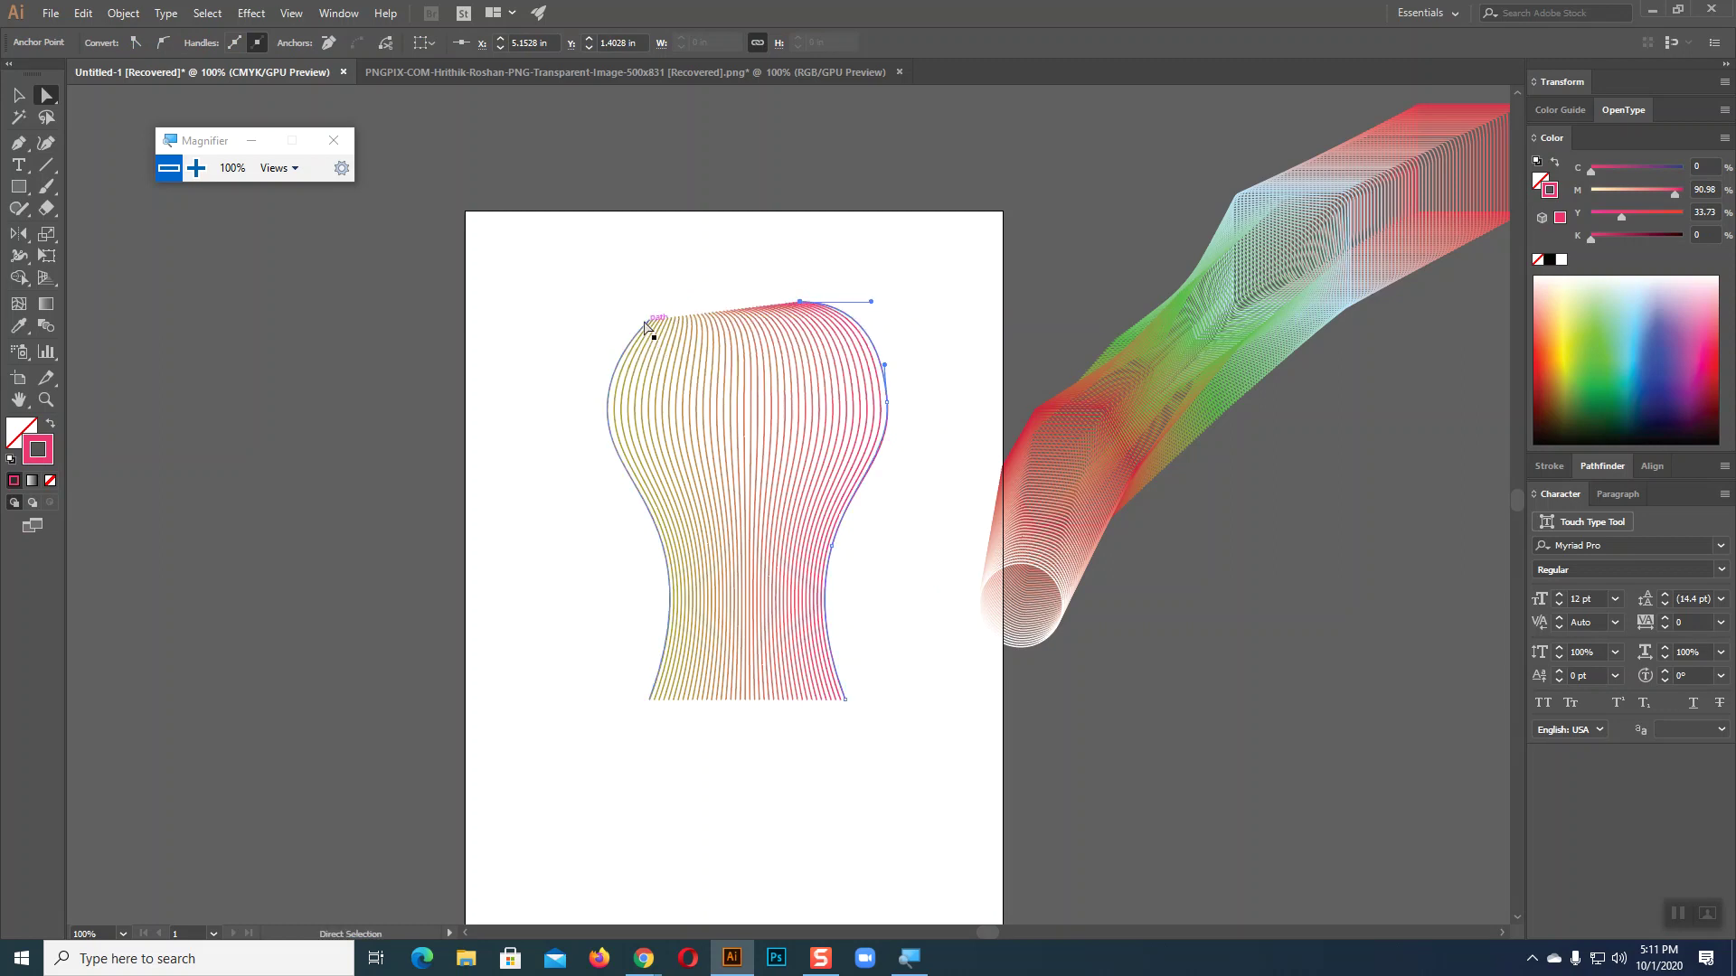
{"action": "mouse_move", "coordinate": [647, 321]}
{"action": "left_mouse_down"}
{"action": "mouse_move", "coordinate": [619, 363]}
{"action": "mouse_move", "coordinate": [608, 344]}
{"action": "mouse_move", "coordinate": [645, 329]}
{"action": "left_mouse_up"}
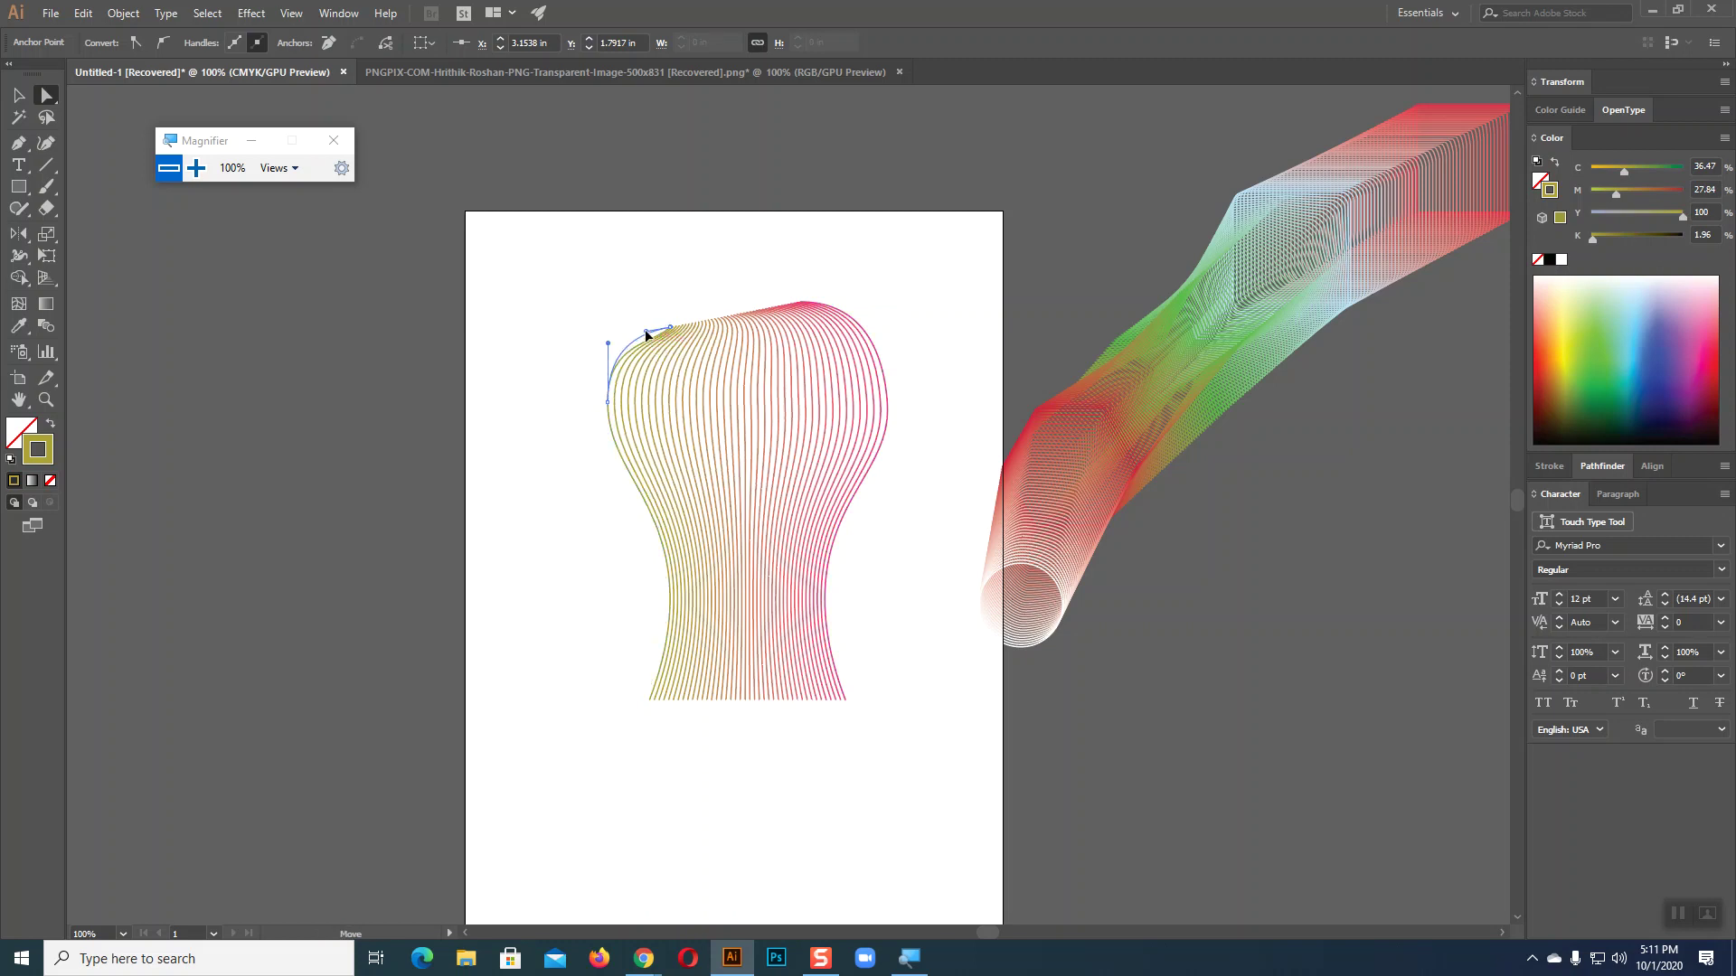
{"action": "left_click", "coordinate": [902, 651]}
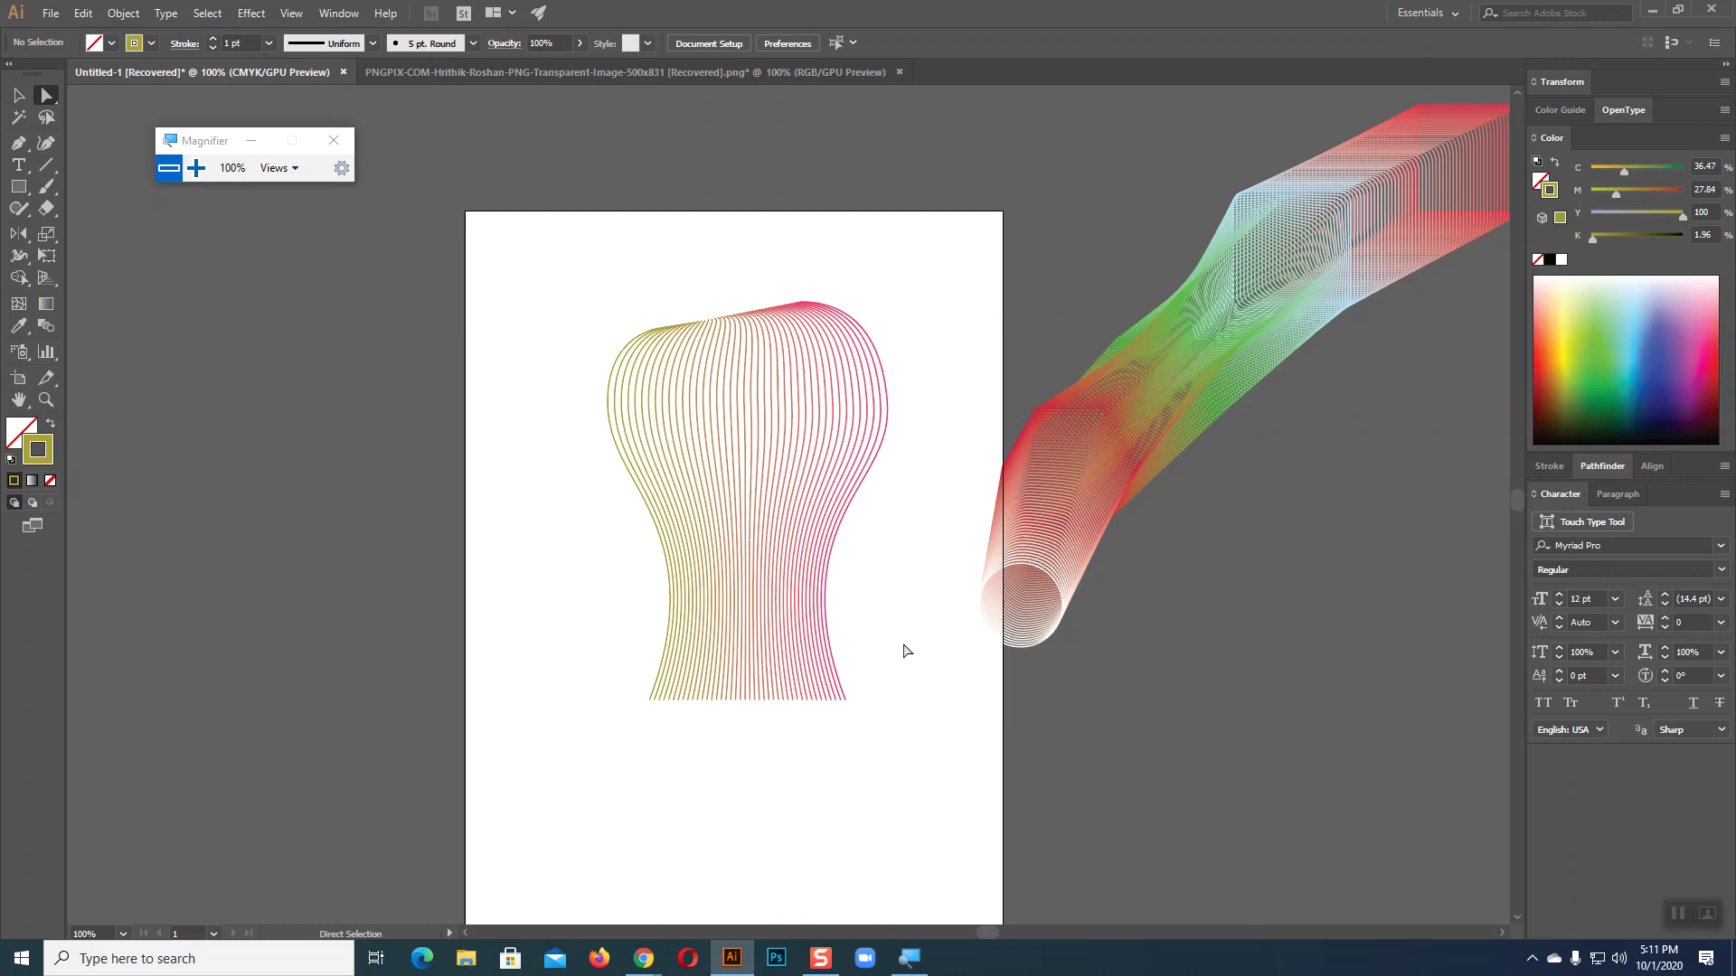
- Pull the bottom corners together into a pointed tip and bend the lower curves
{"action": "left_click", "coordinate": [847, 701]}
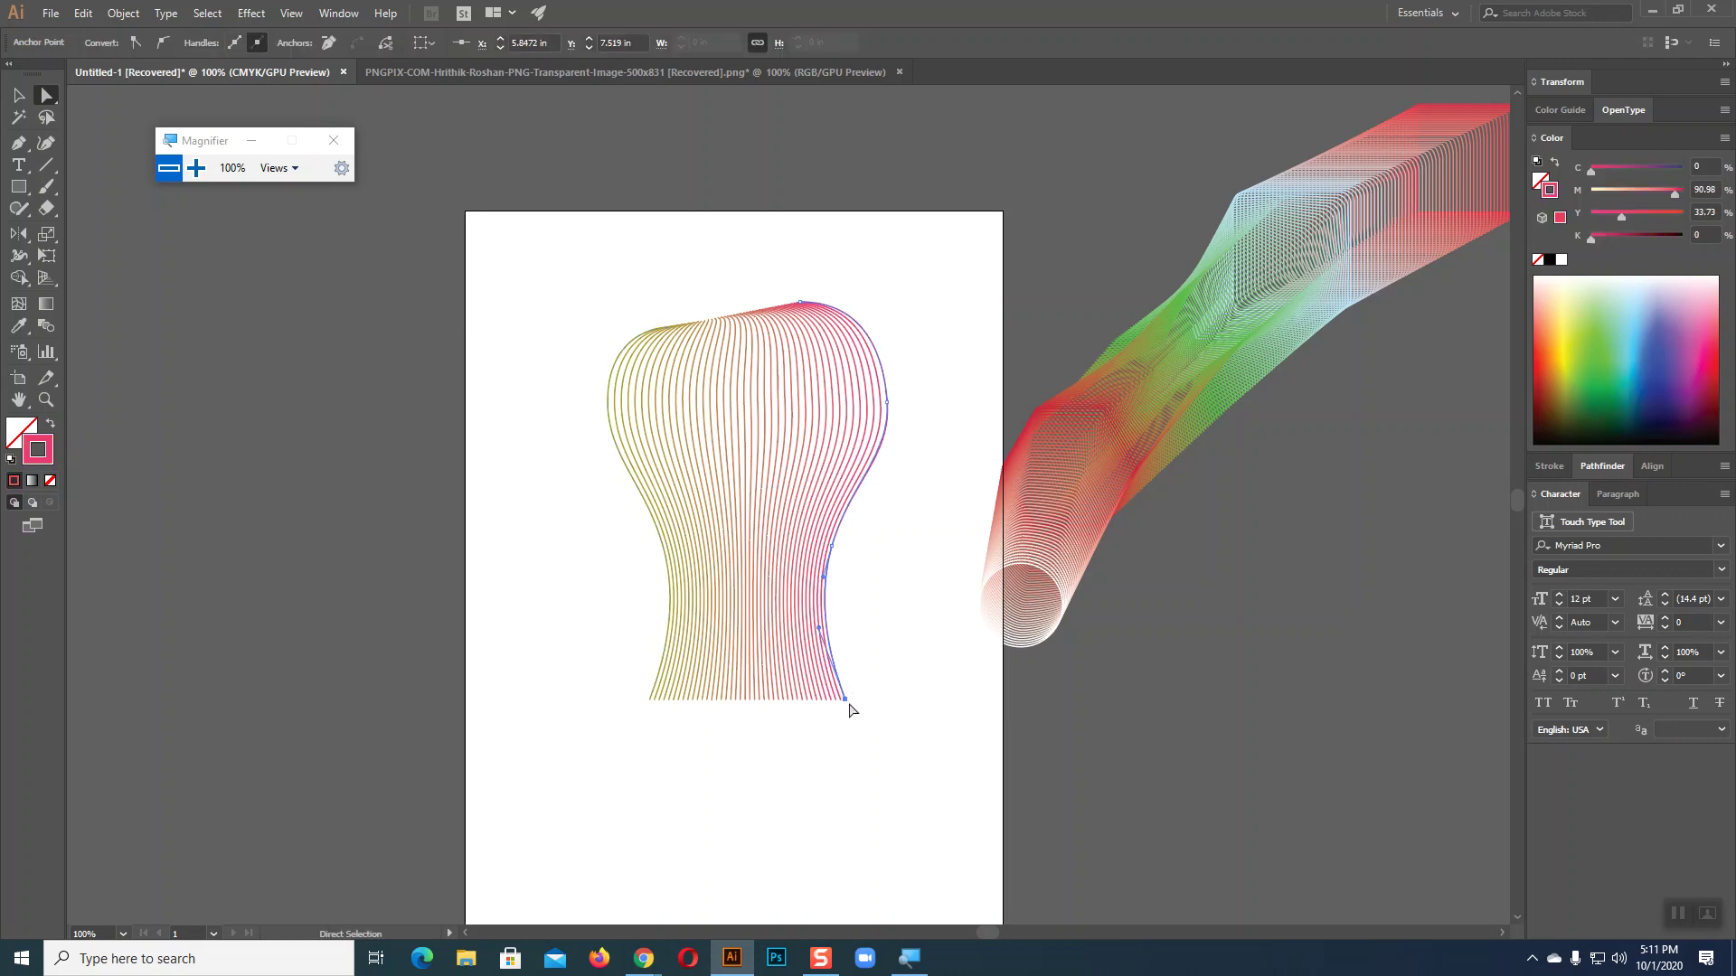
{"action": "left_click_drag", "start_coordinate": [844, 701], "coordinate": [712, 697]}
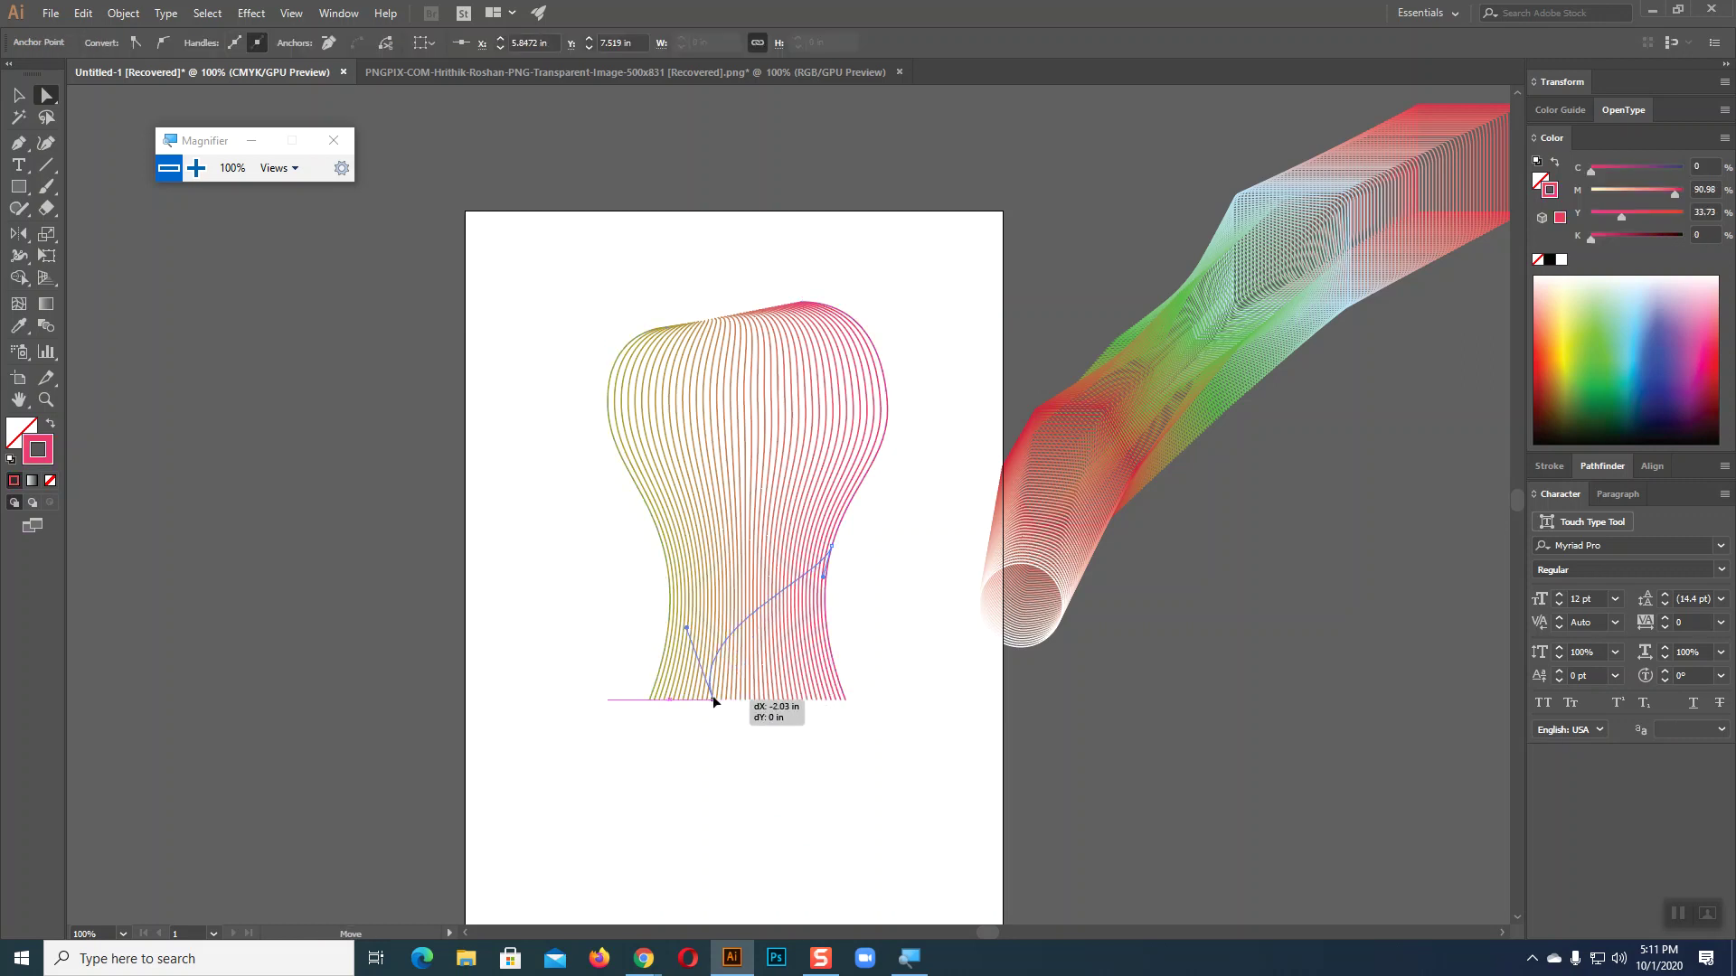
{"action": "left_click_drag", "start_coordinate": [685, 624], "coordinate": [828, 671]}
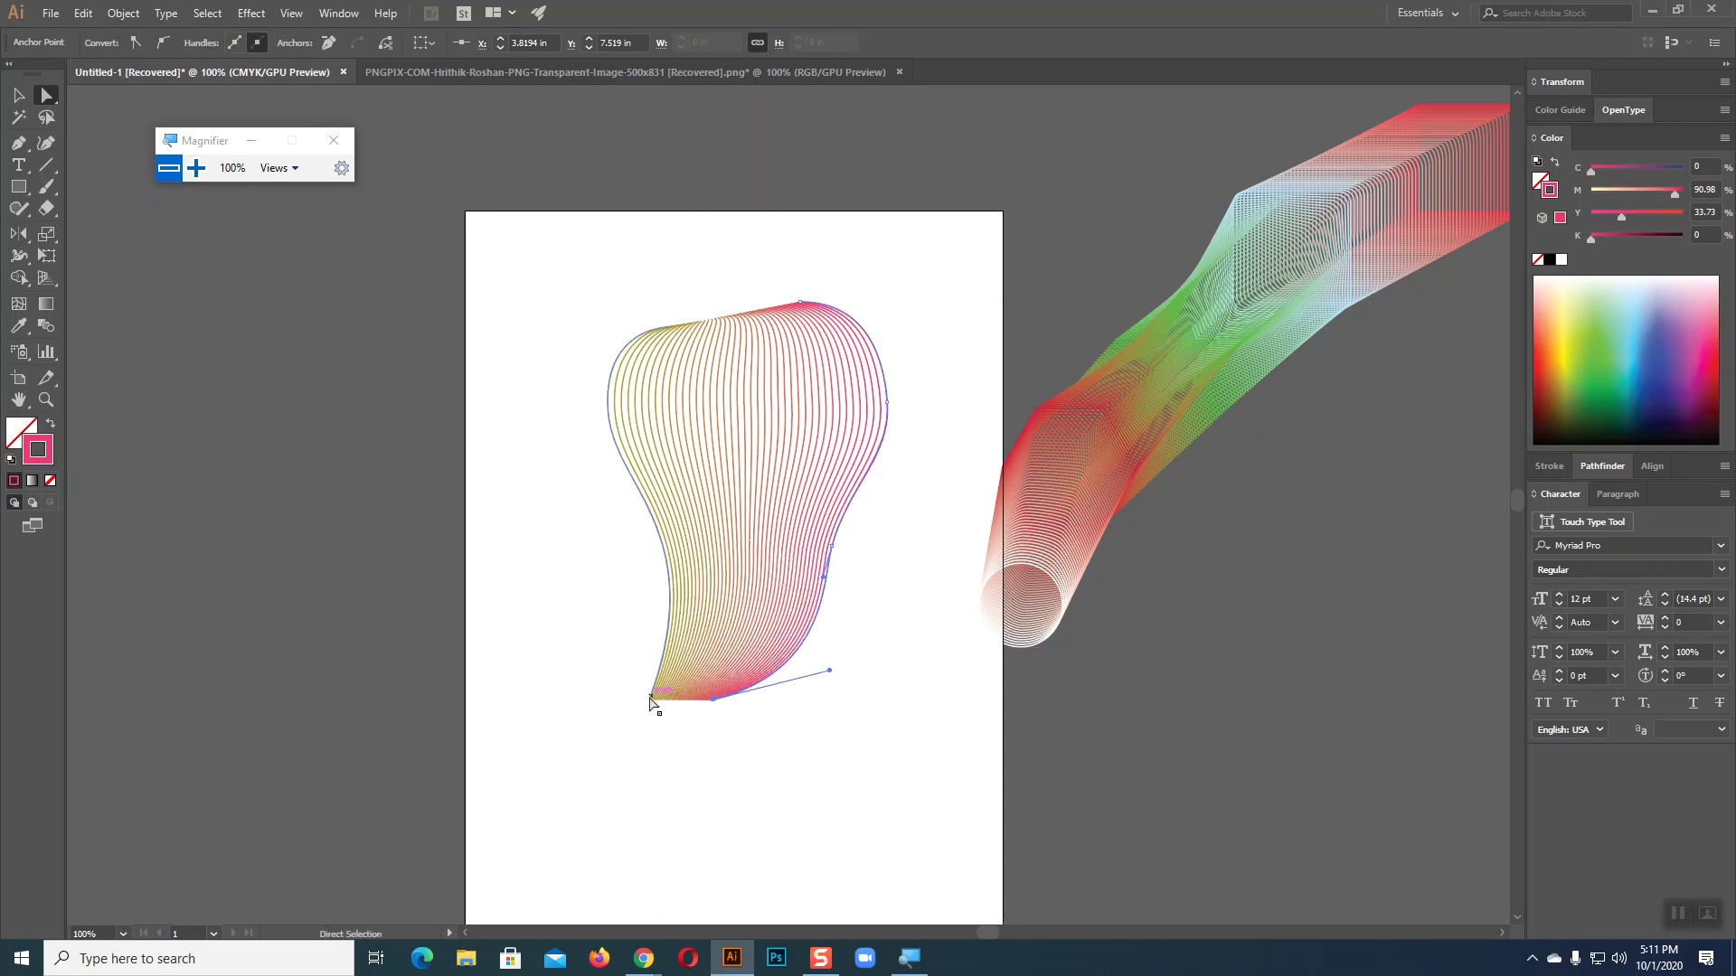
{"action": "left_click_drag", "start_coordinate": [649, 696], "coordinate": [712, 710]}
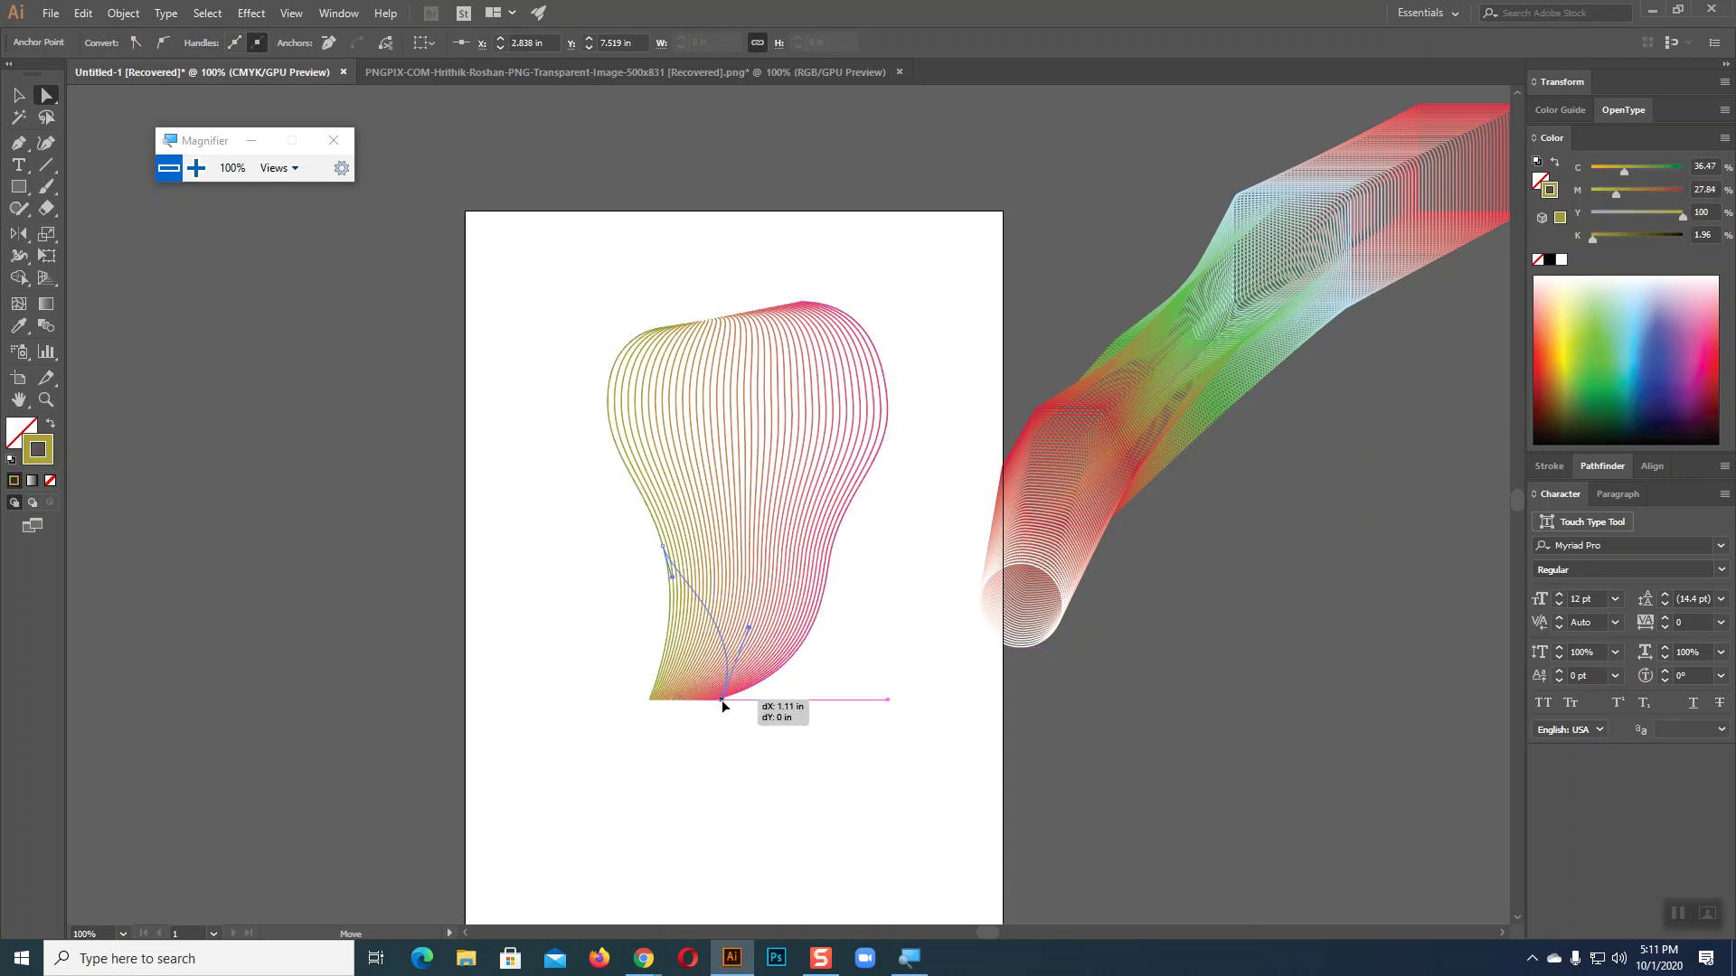
{"action": "left_click_drag", "start_coordinate": [713, 705], "coordinate": [714, 701]}
{"action": "left_click_drag", "start_coordinate": [741, 626], "coordinate": [629, 649]}
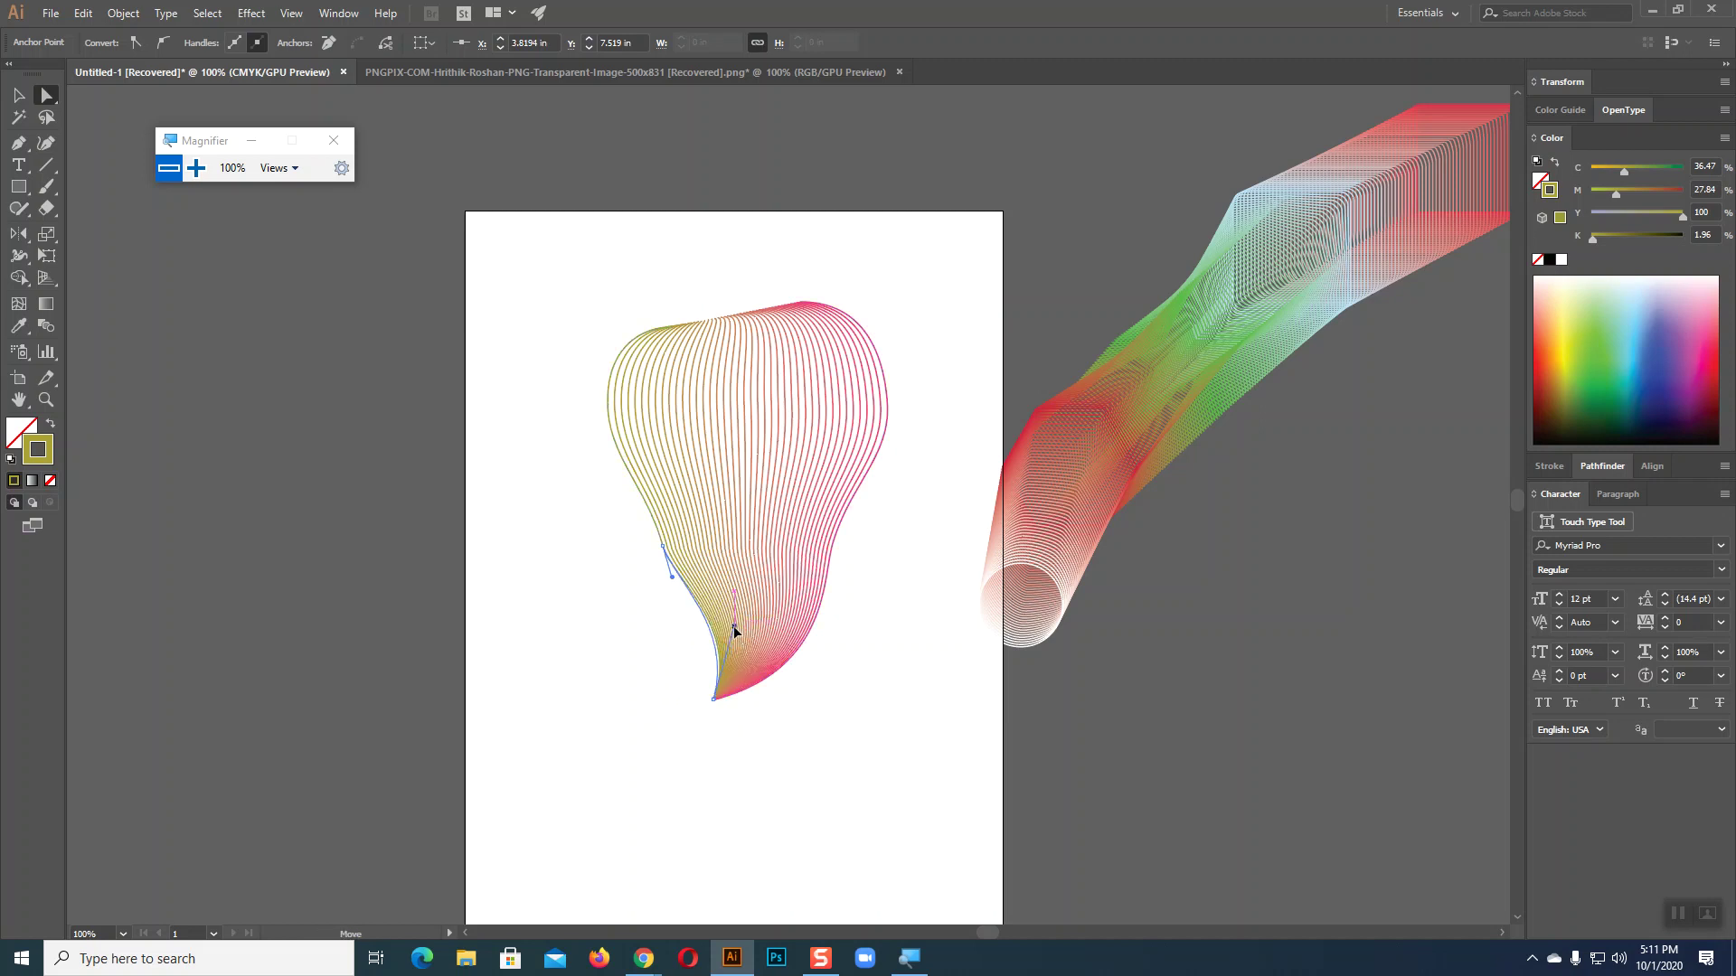
{"action": "left_click", "coordinate": [756, 726]}
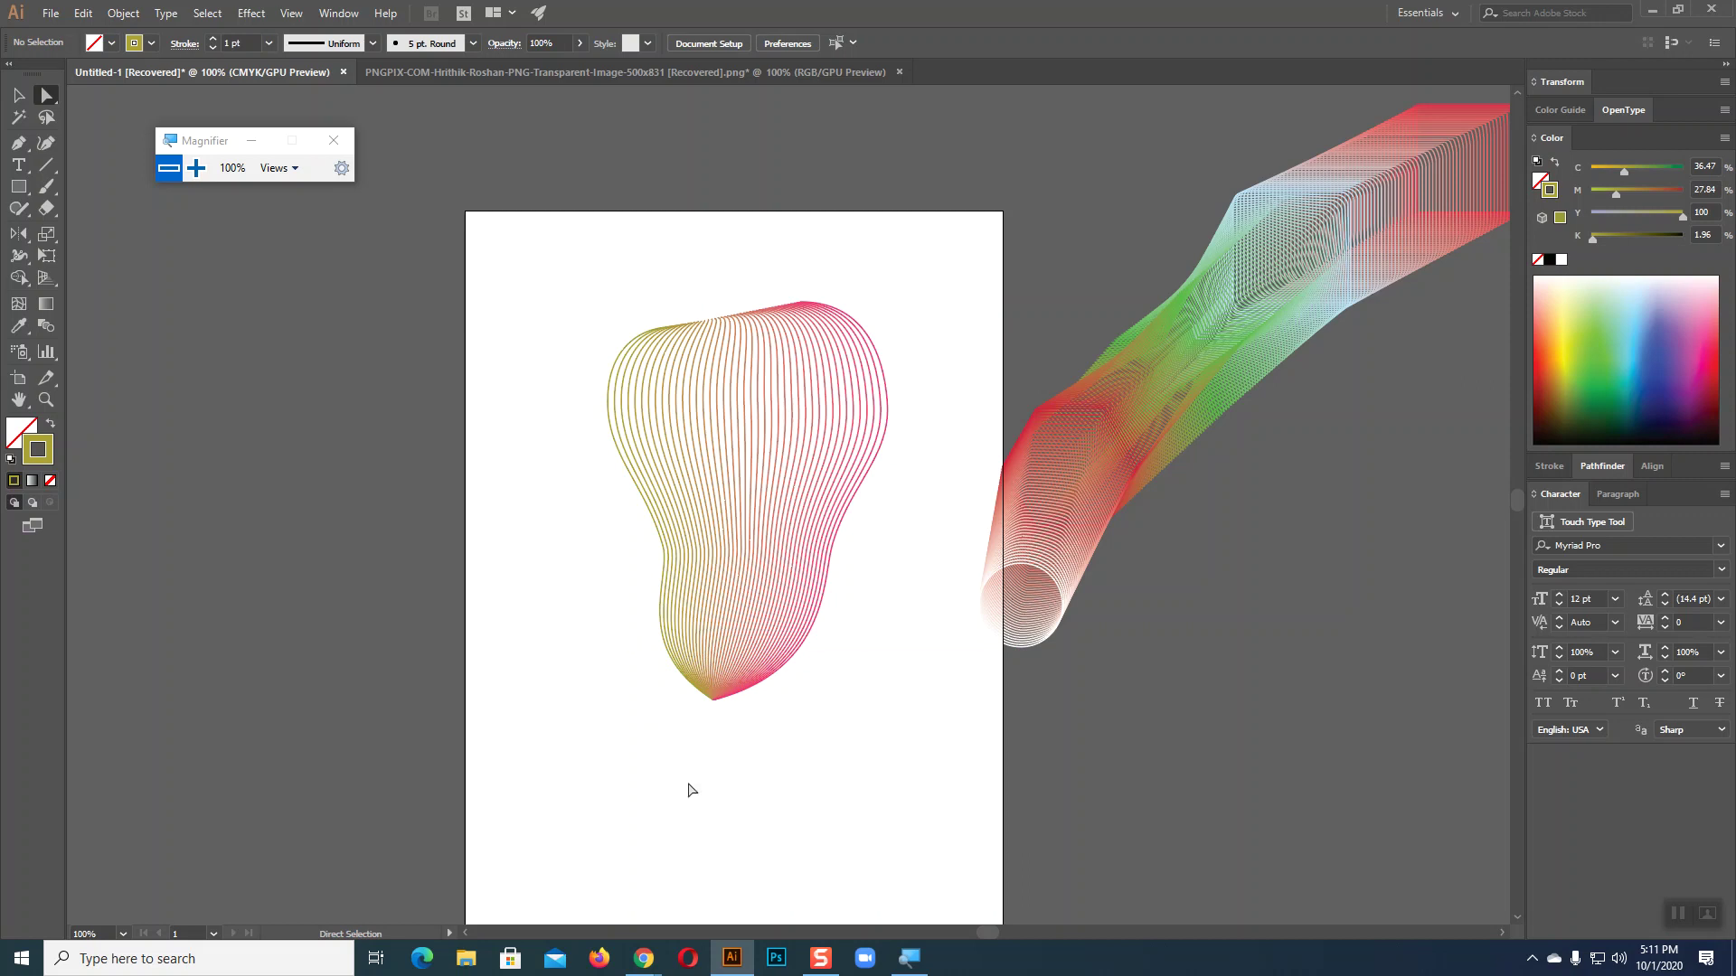
{"action": "left_click", "coordinate": [18, 94]}
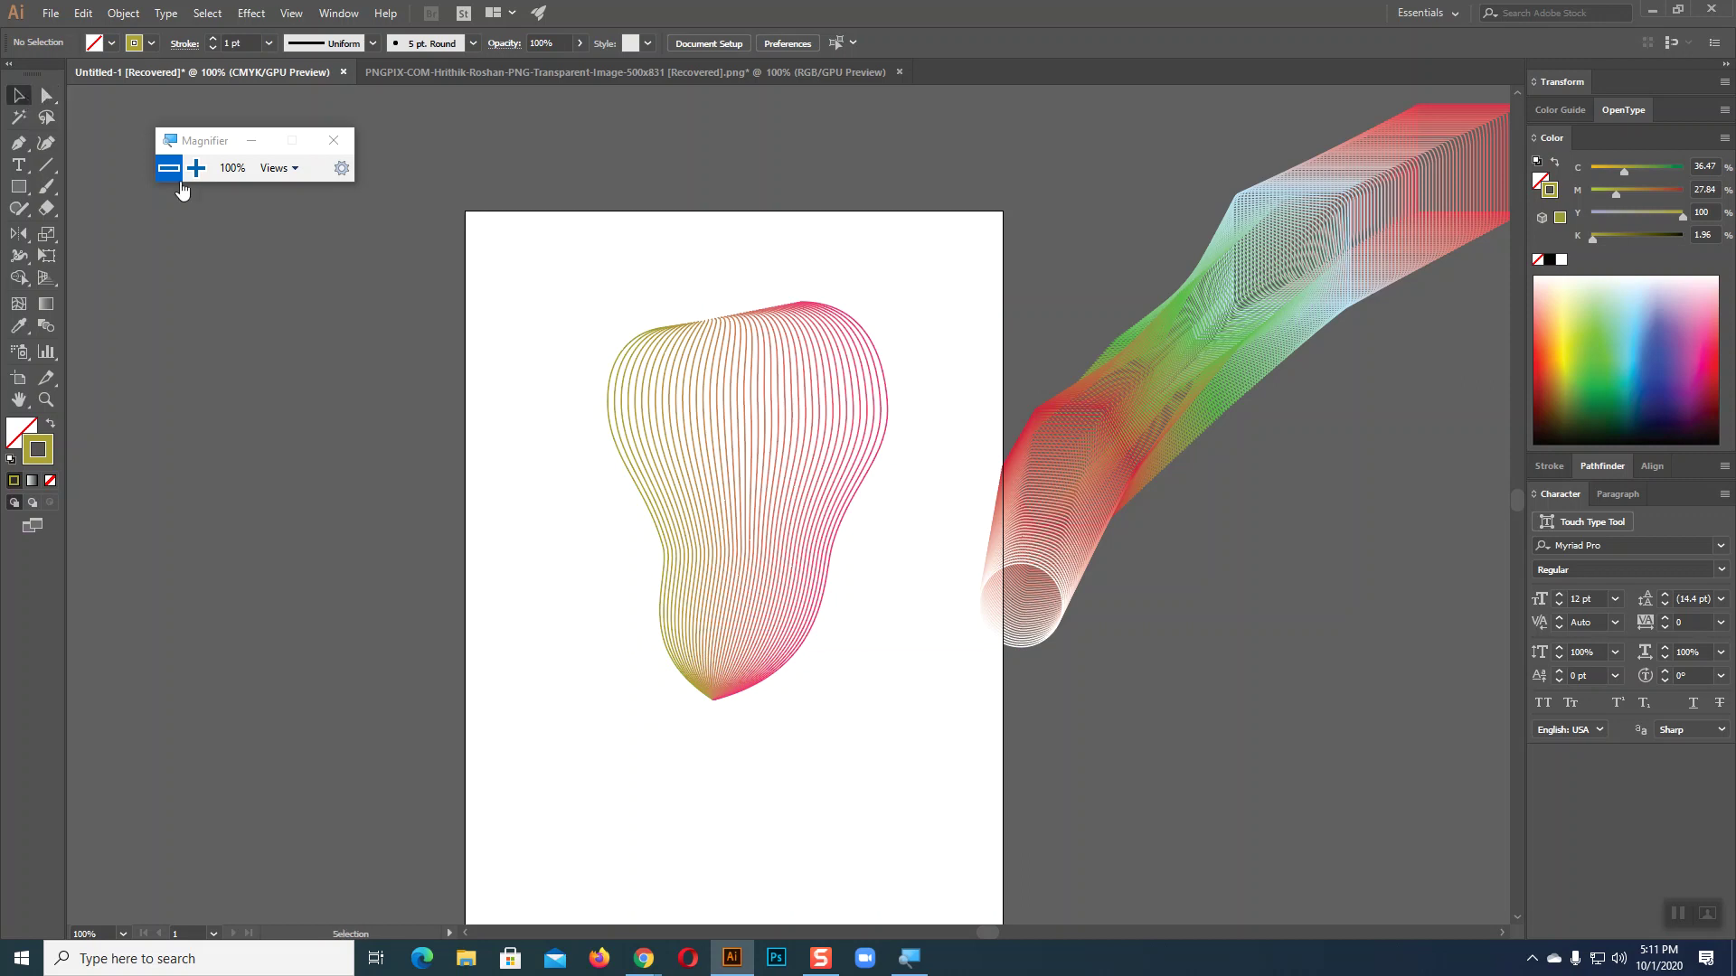
- Give the blend's right outer path a 0.25 pt stroke weight, then select the whole blend
{"action": "left_click", "coordinate": [613, 354]}
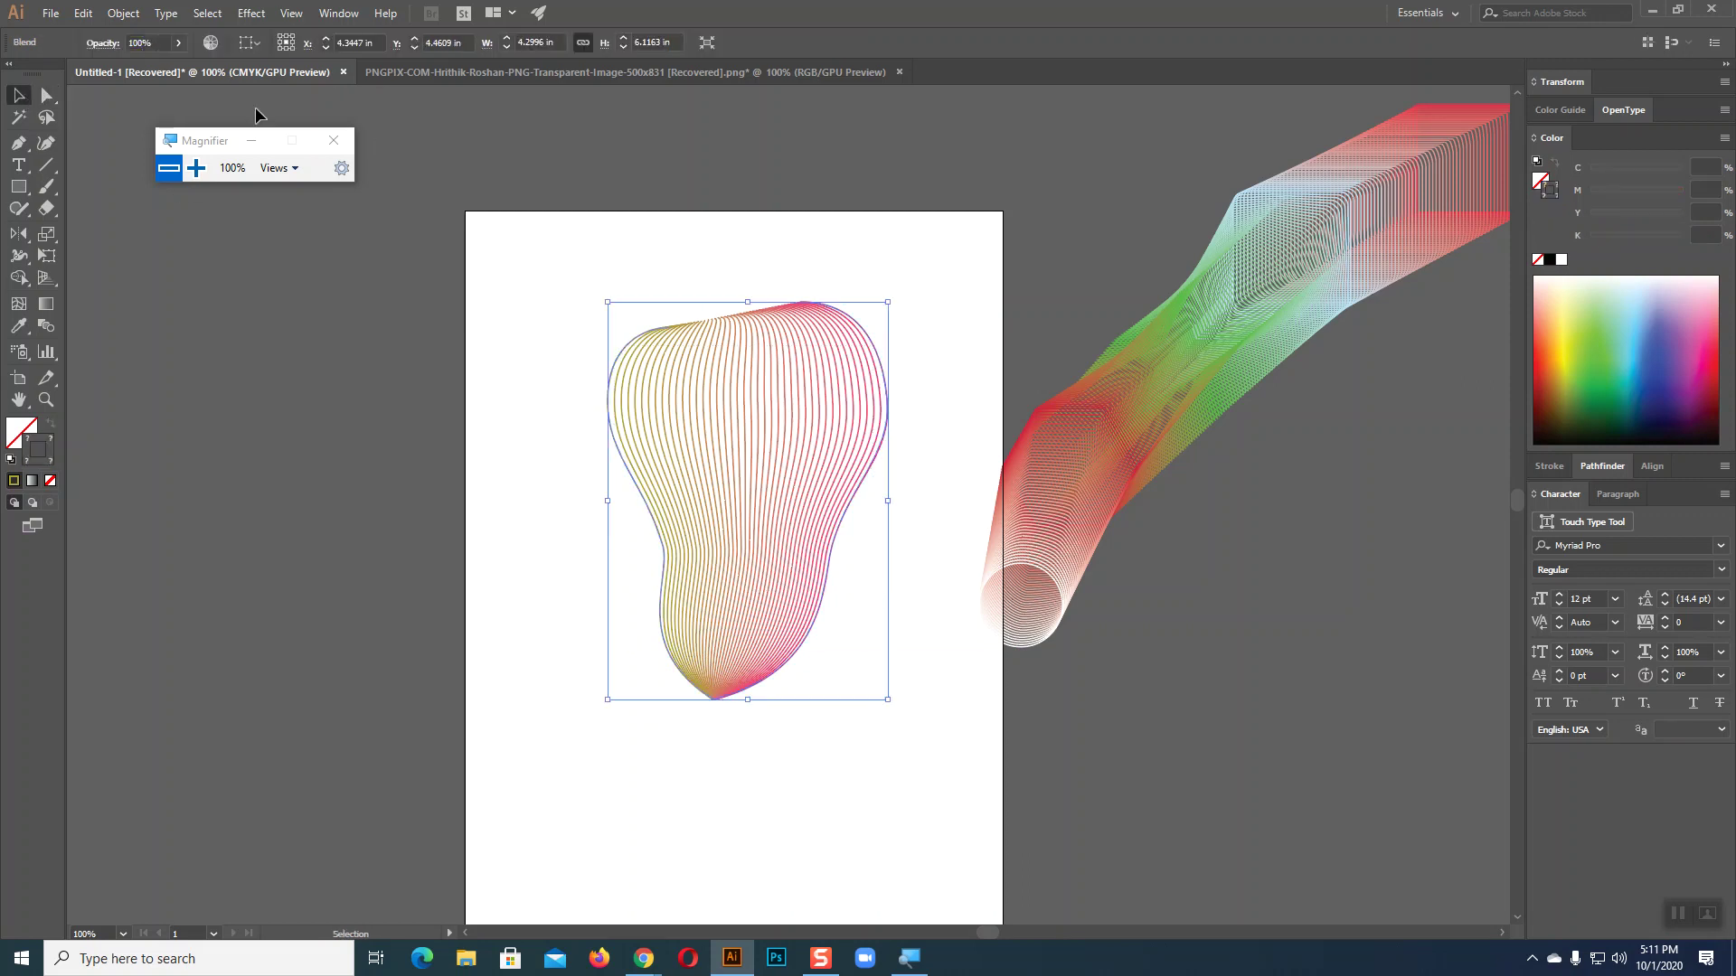
{"action": "left_click", "coordinate": [321, 408]}
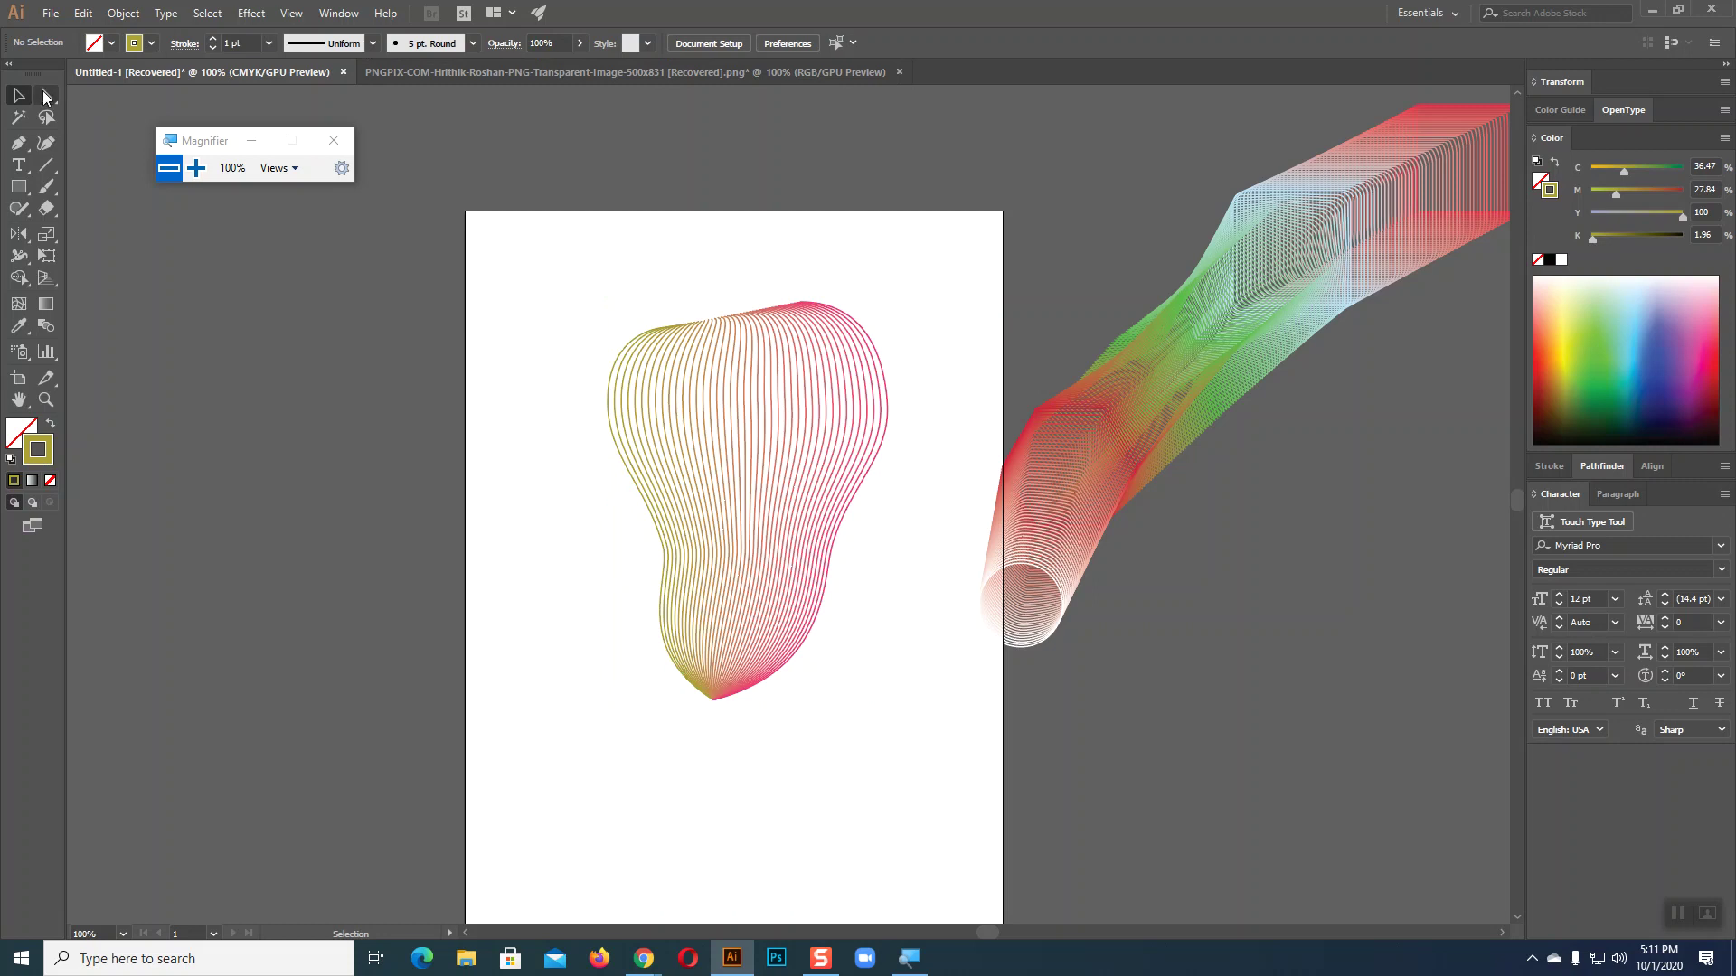
{"action": "left_click", "coordinate": [47, 94]}
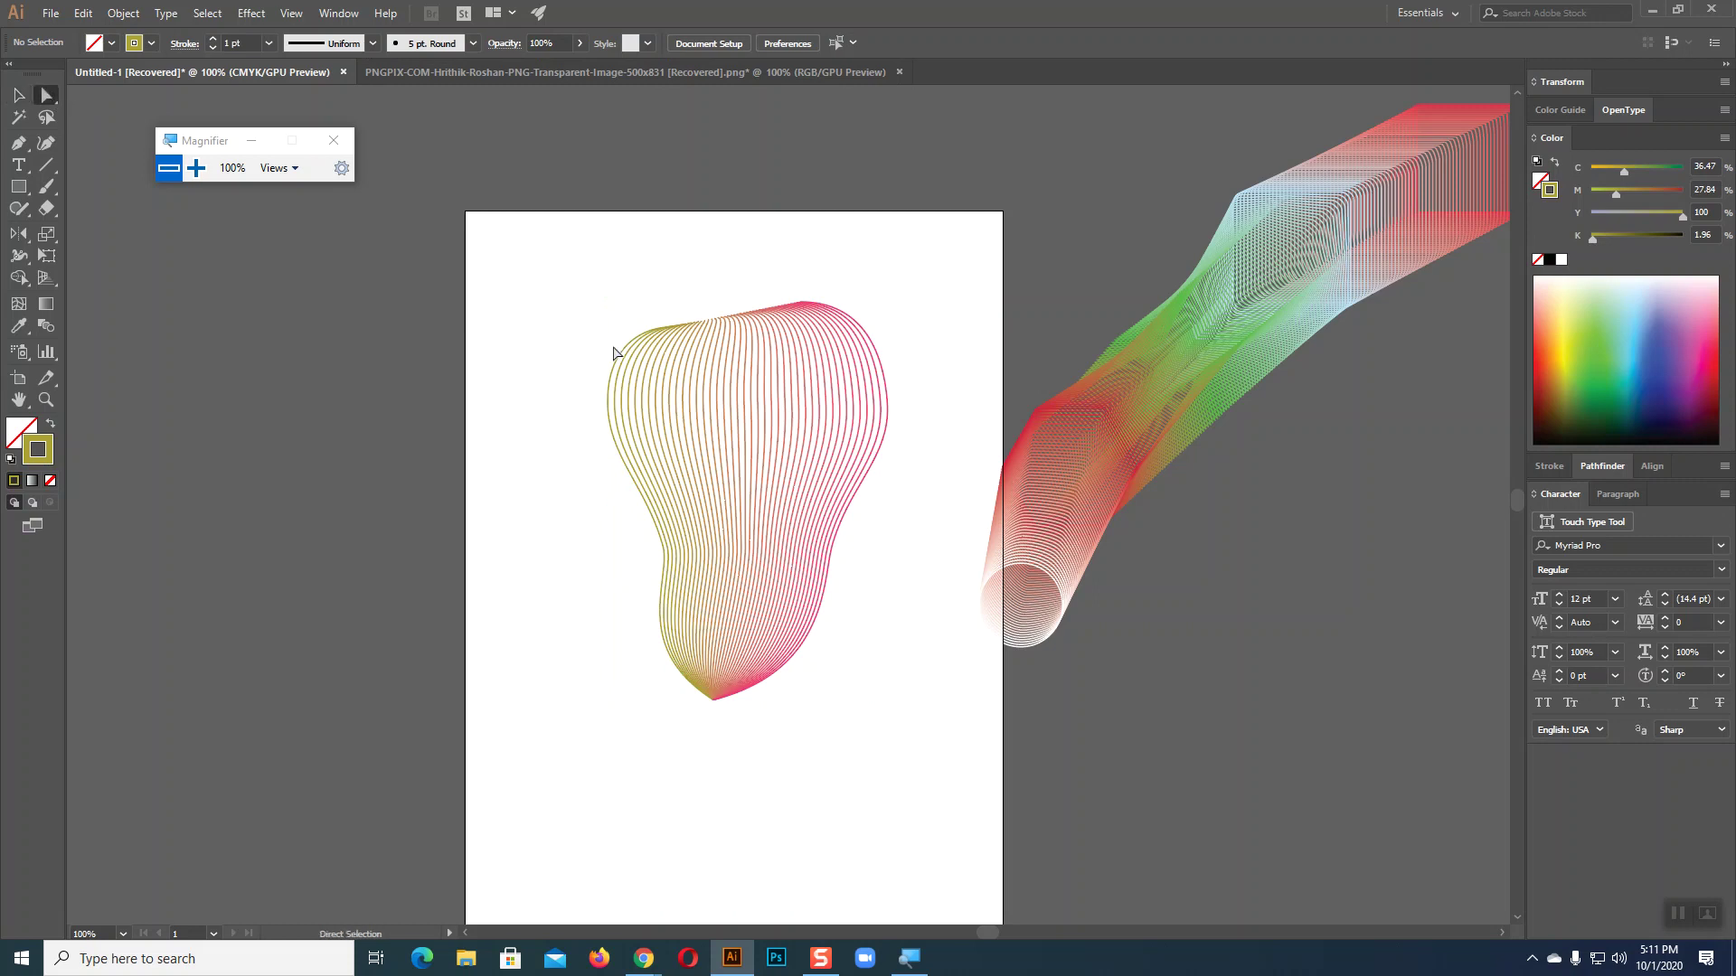
{"action": "left_click", "coordinate": [887, 417]}
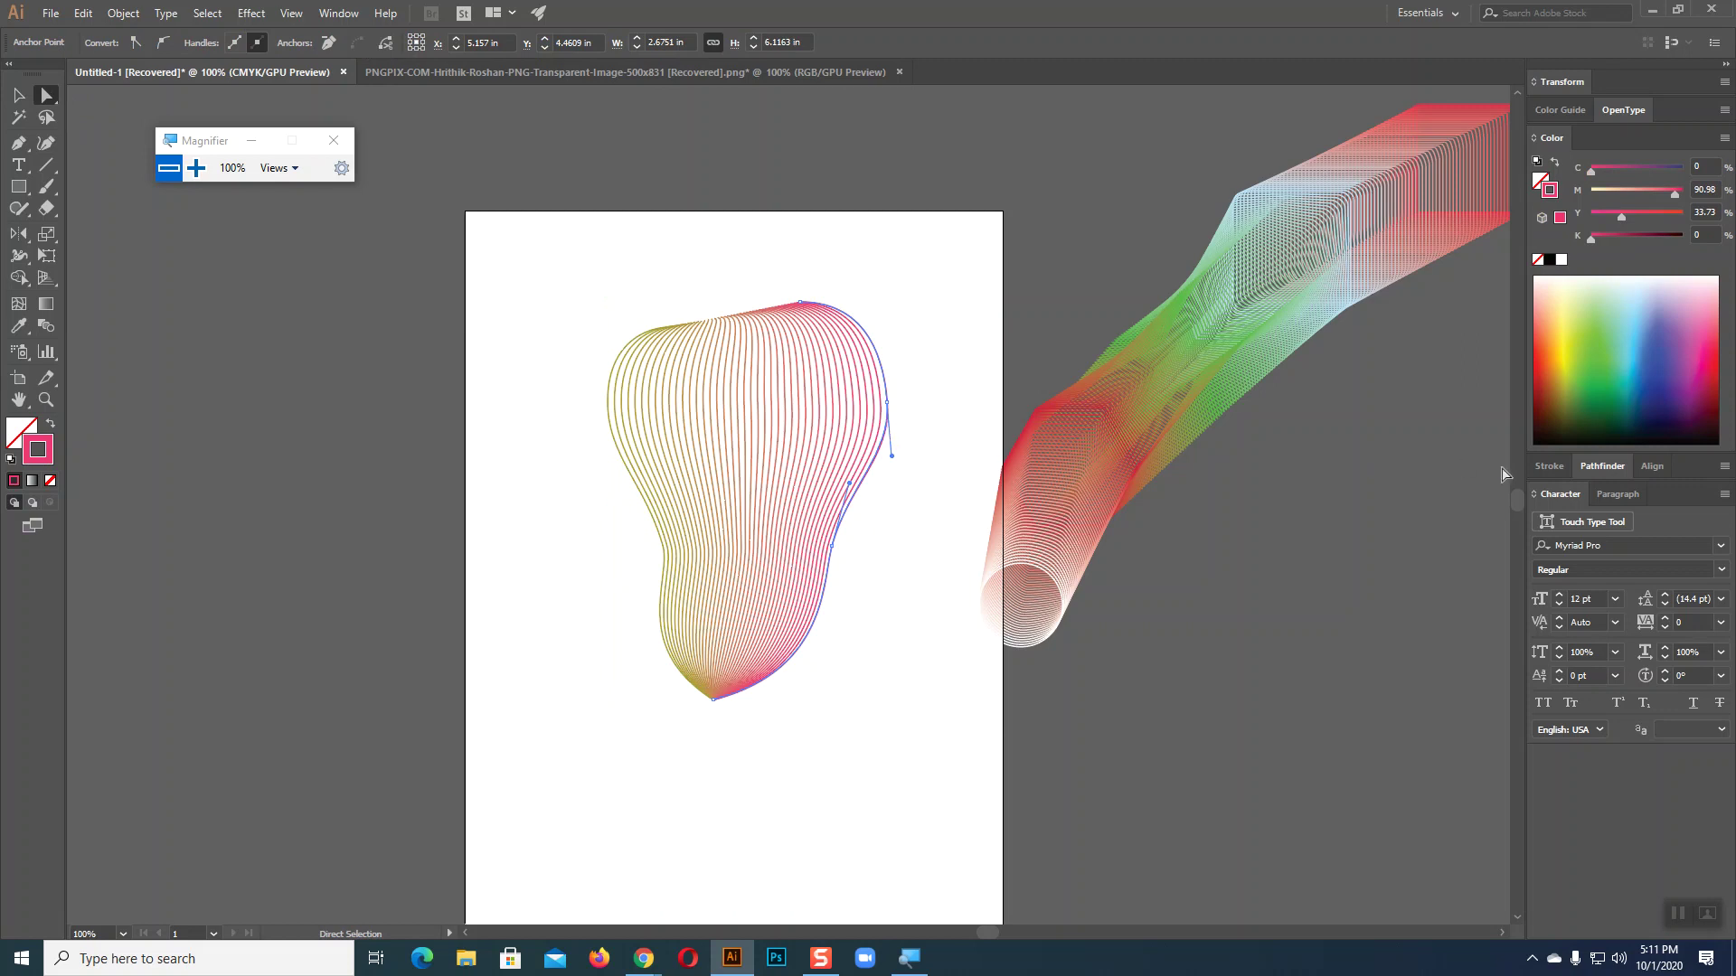
{"action": "left_click", "coordinate": [1539, 468]}
{"action": "left_click", "coordinate": [1636, 494]}
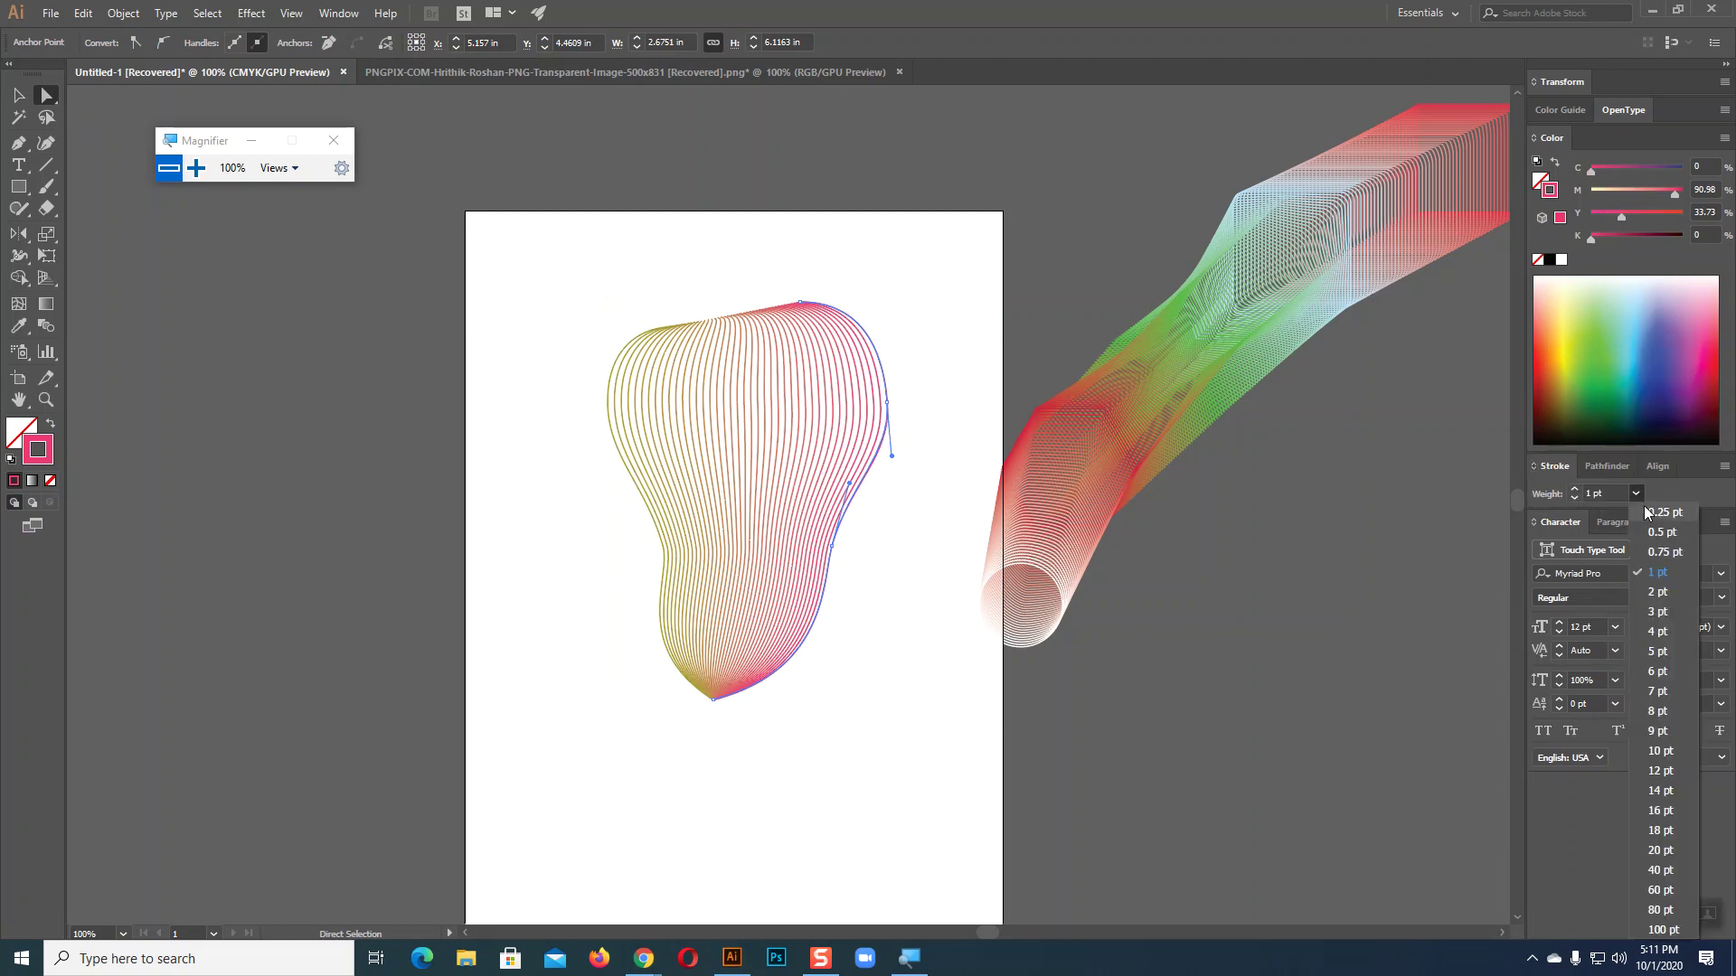
{"action": "left_click", "coordinate": [18, 94]}
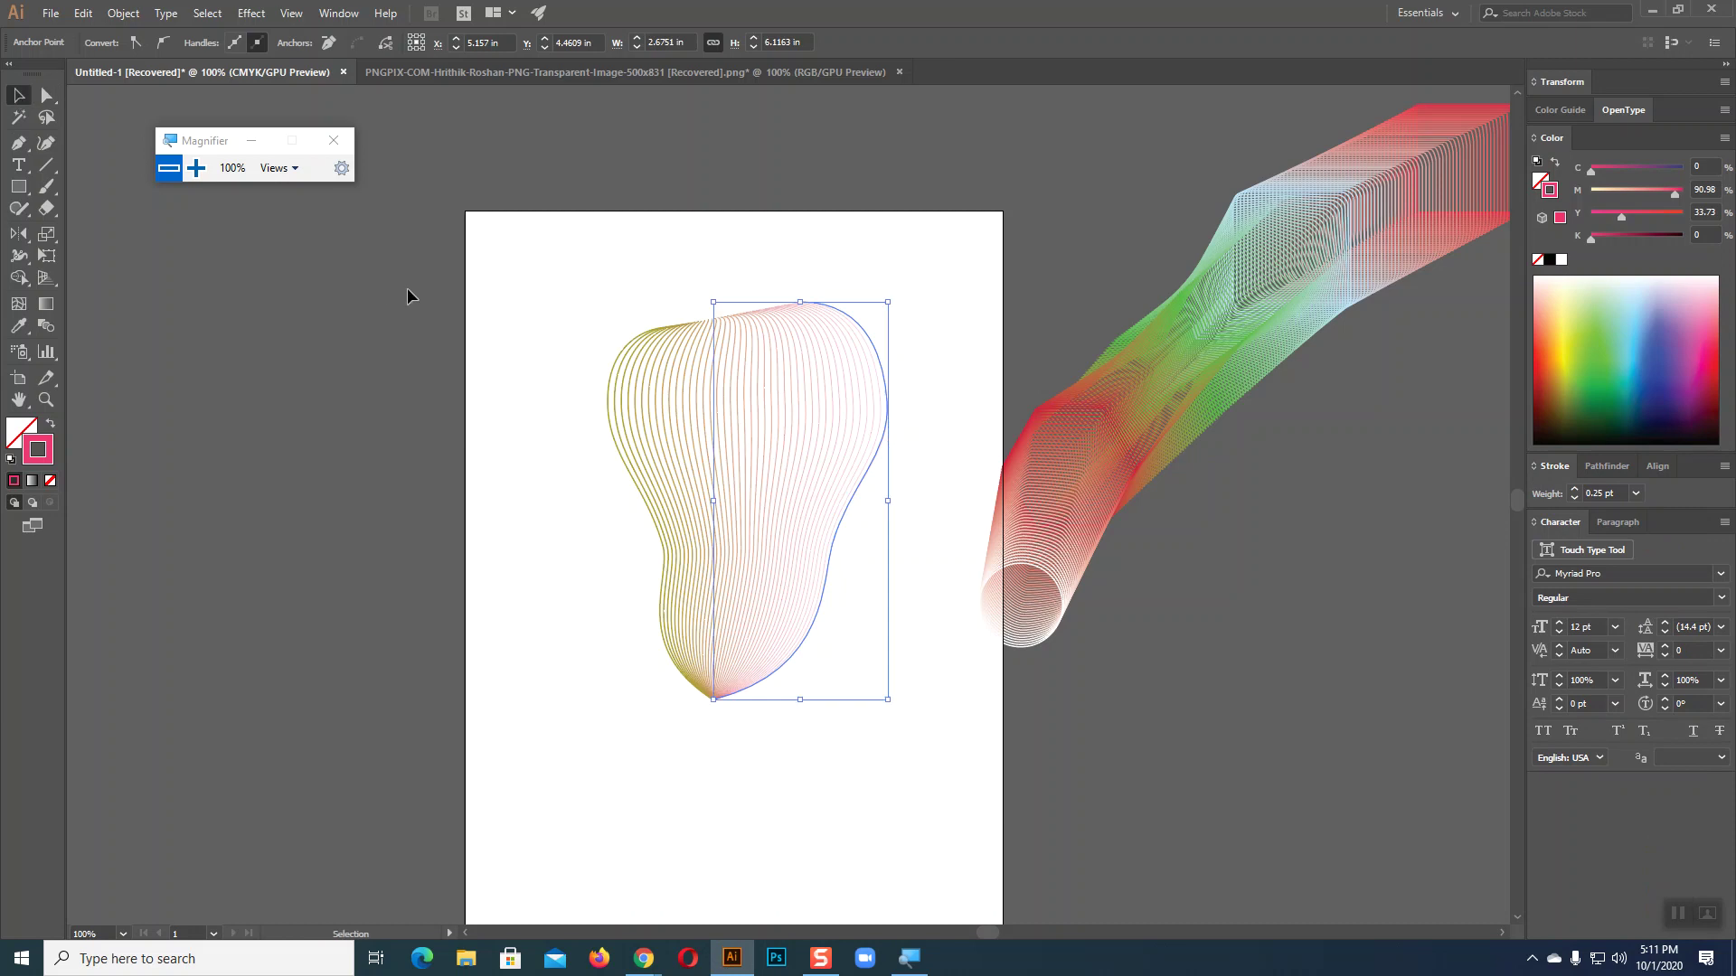
{"action": "left_click", "coordinate": [582, 483]}
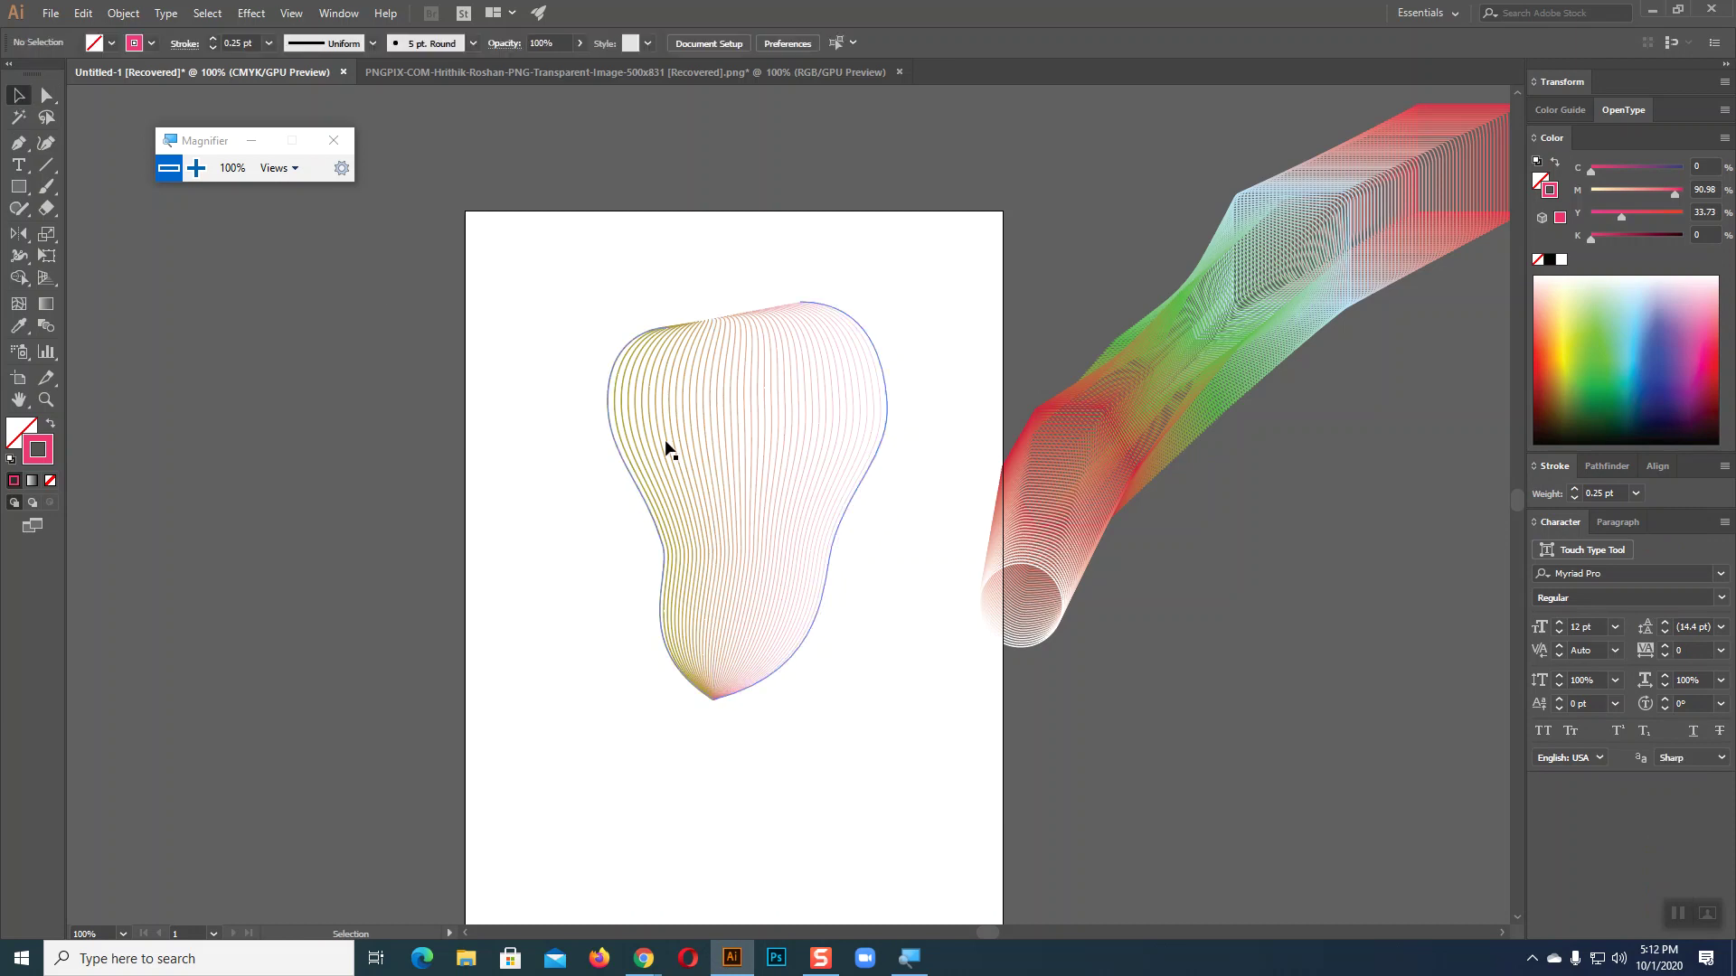
{"action": "mouse_move", "coordinate": [615, 454]}
{"action": "left_mouse_down"}
{"action": "mouse_move", "coordinate": [801, 551]}
{"action": "mouse_move", "coordinate": [949, 707]}
{"action": "left_mouse_up"}
- Delete the blend and all remaining artwork, then zoom back to 100%
{"action": "key", "text": "Delete"}
{"action": "key", "text": "a"}
{"action": "key", "text": "ctrl+minus"}
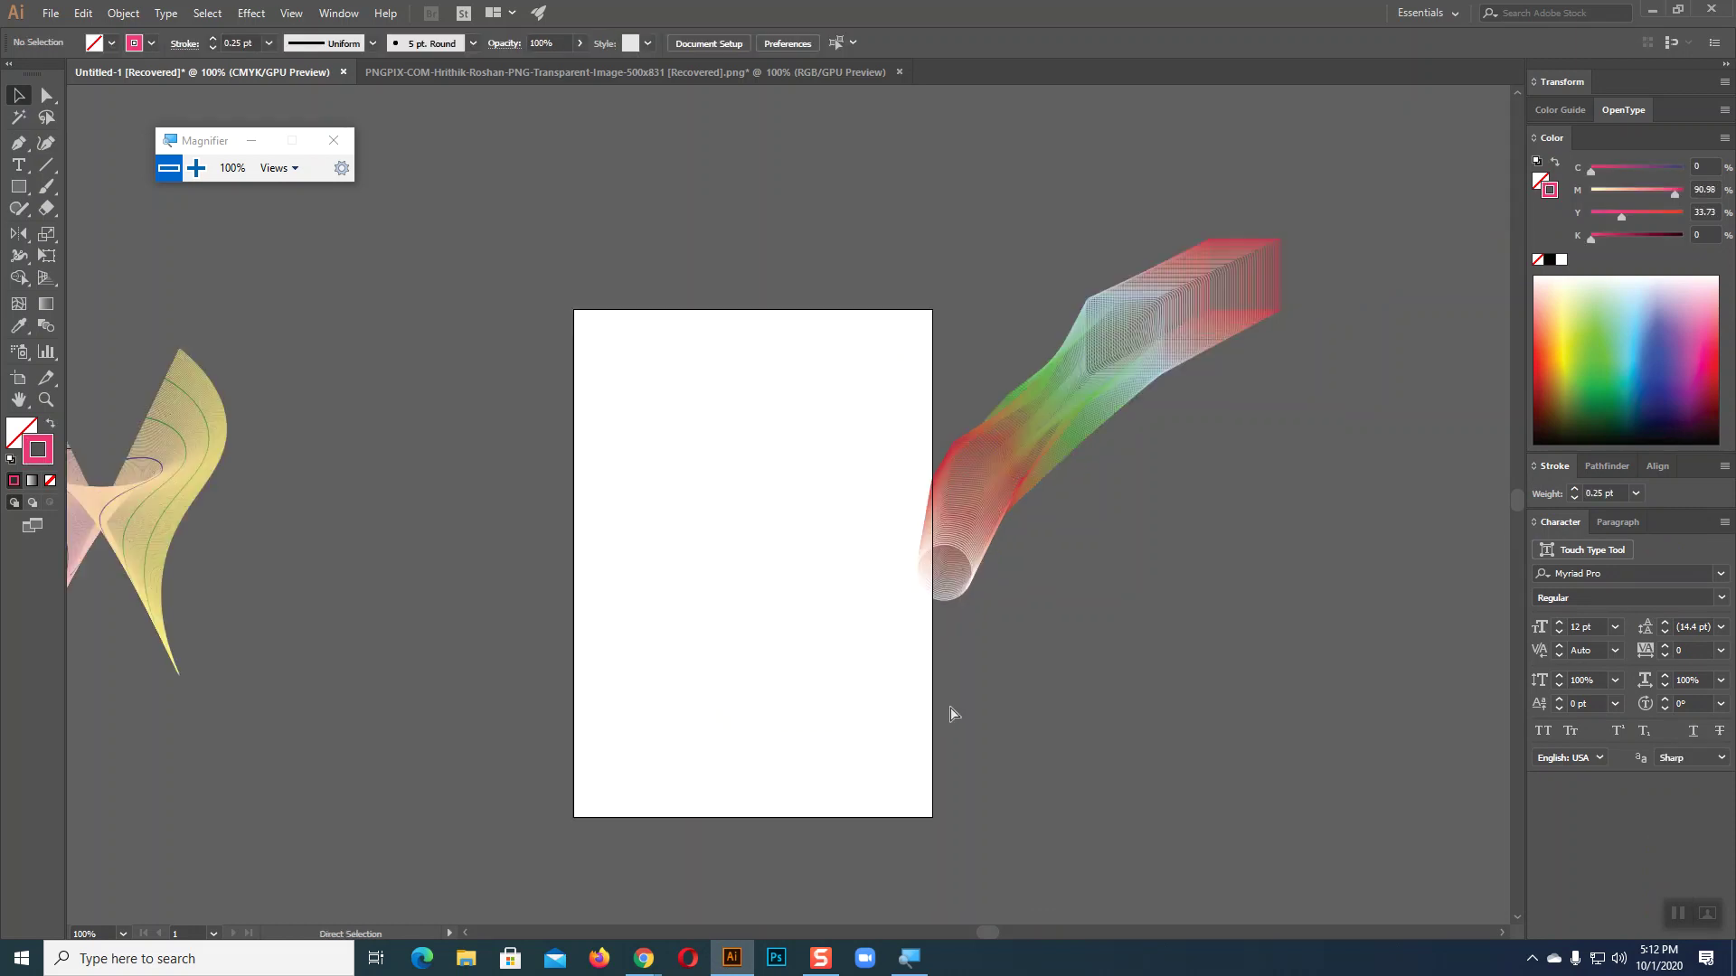
{"action": "key", "text": "ctrl+minus"}
{"action": "key", "text": "ctrl+minus"}
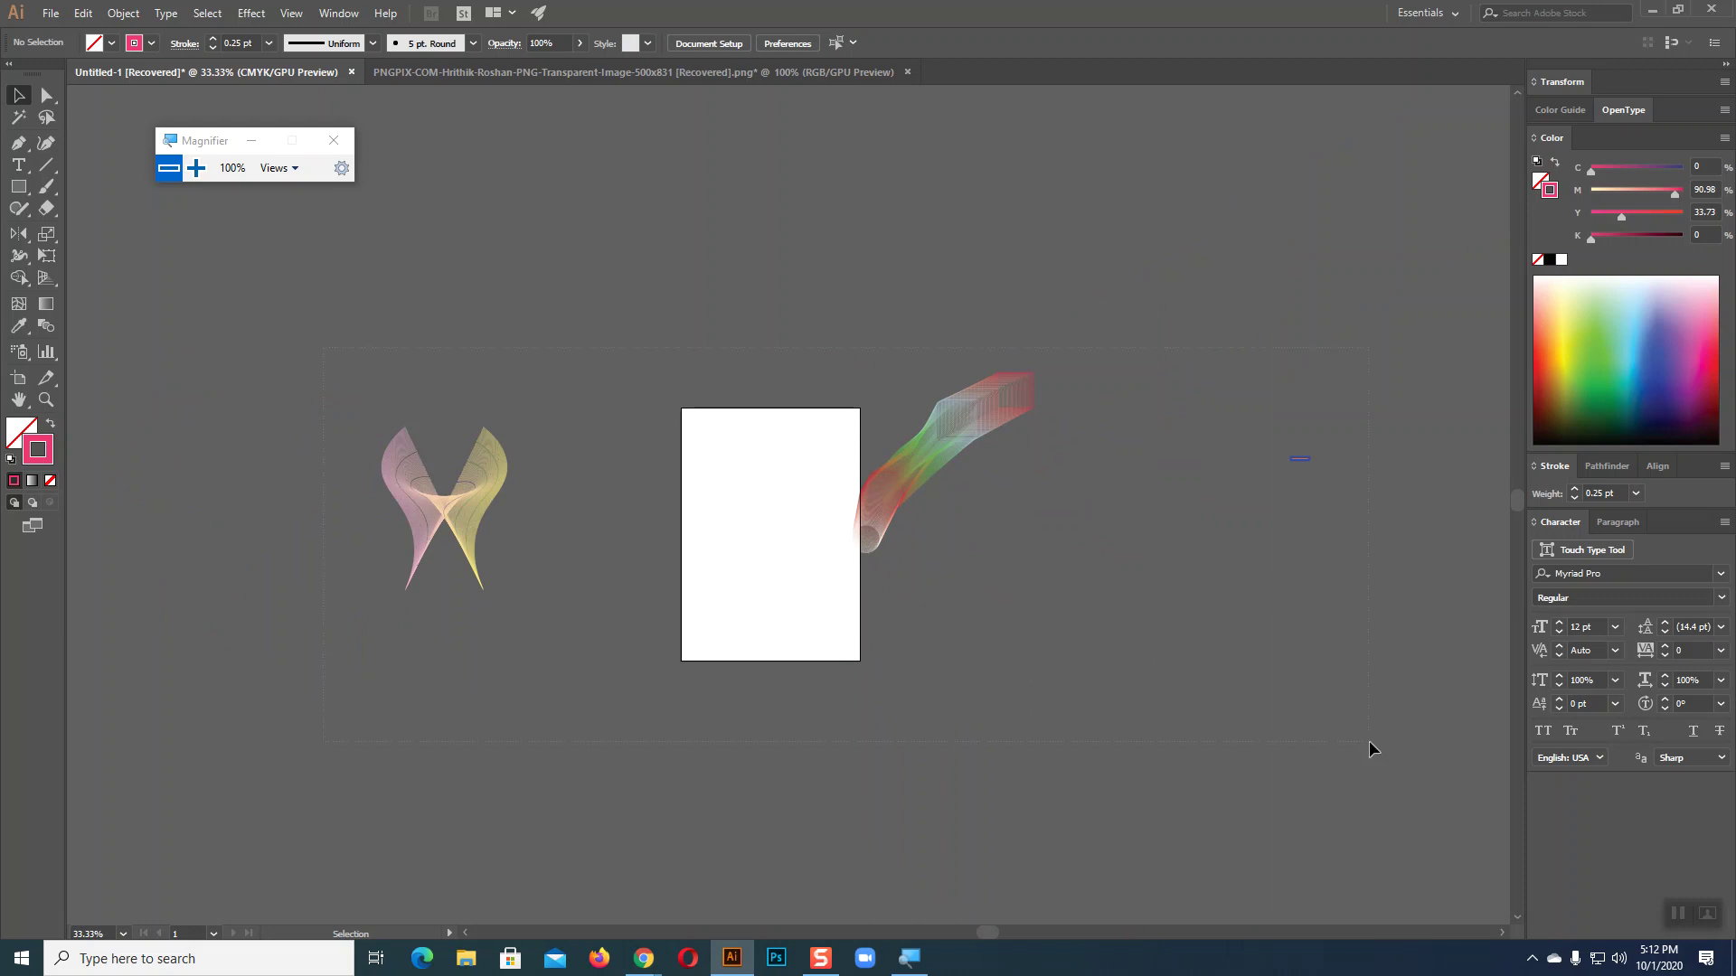
{"action": "key", "text": "ctrl+a"}
{"action": "key", "text": "Delete"}
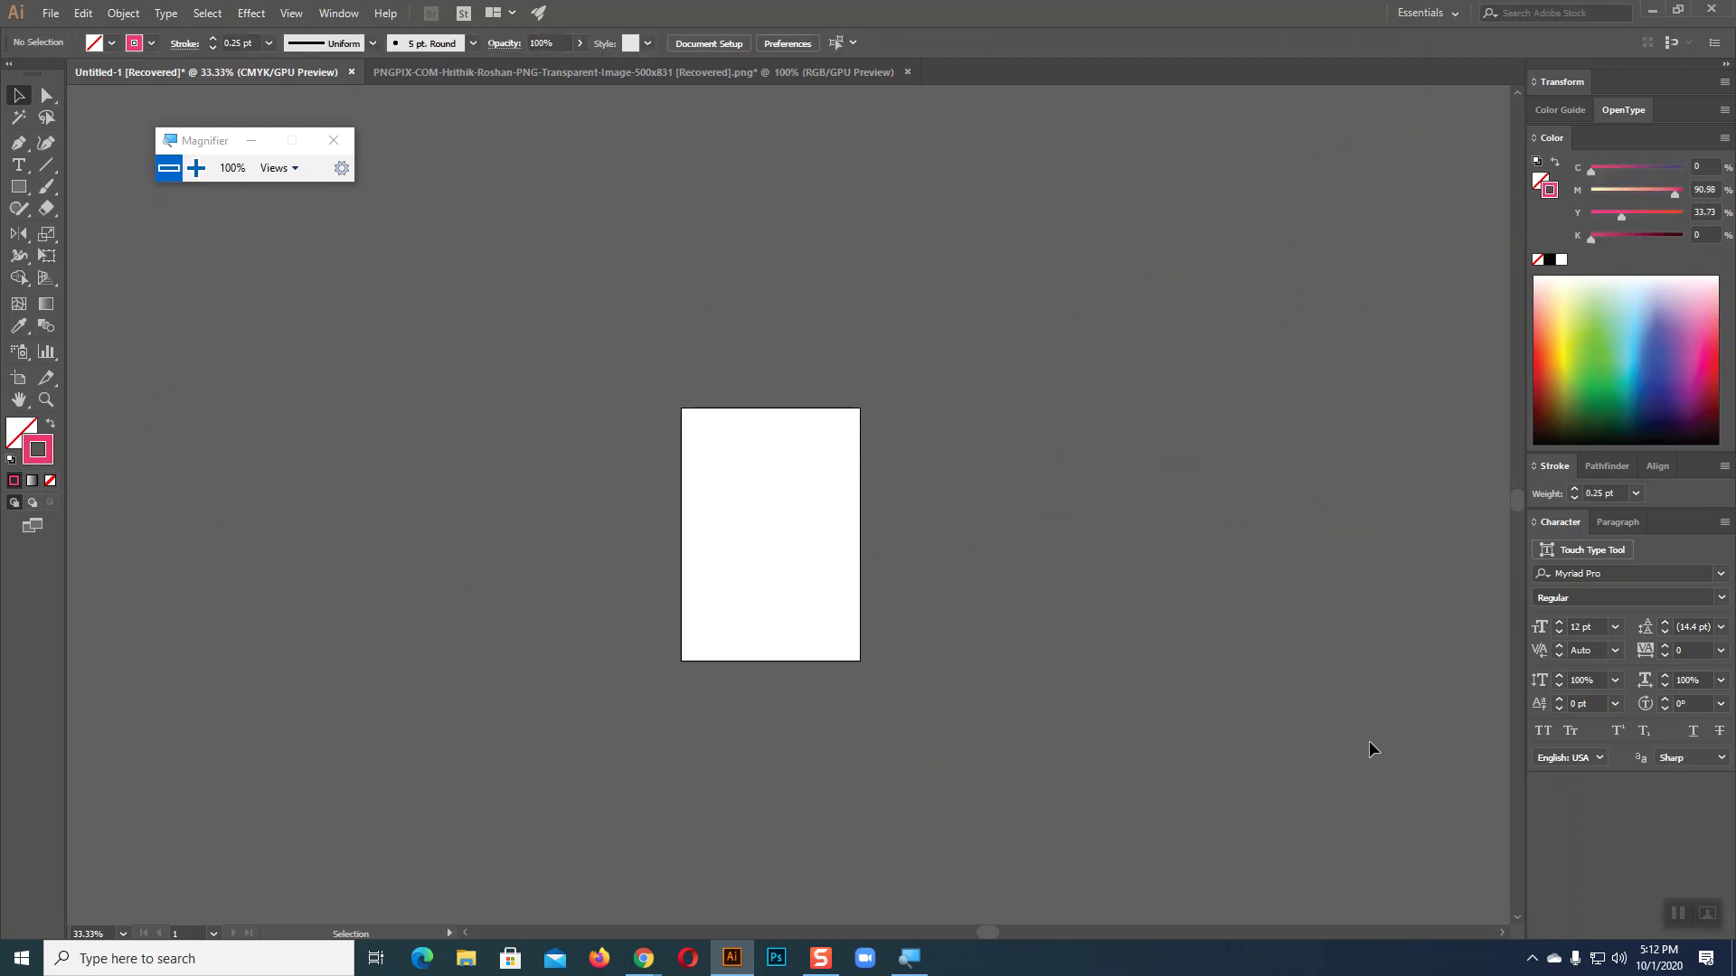
{"action": "key", "text": "ctrl+1"}
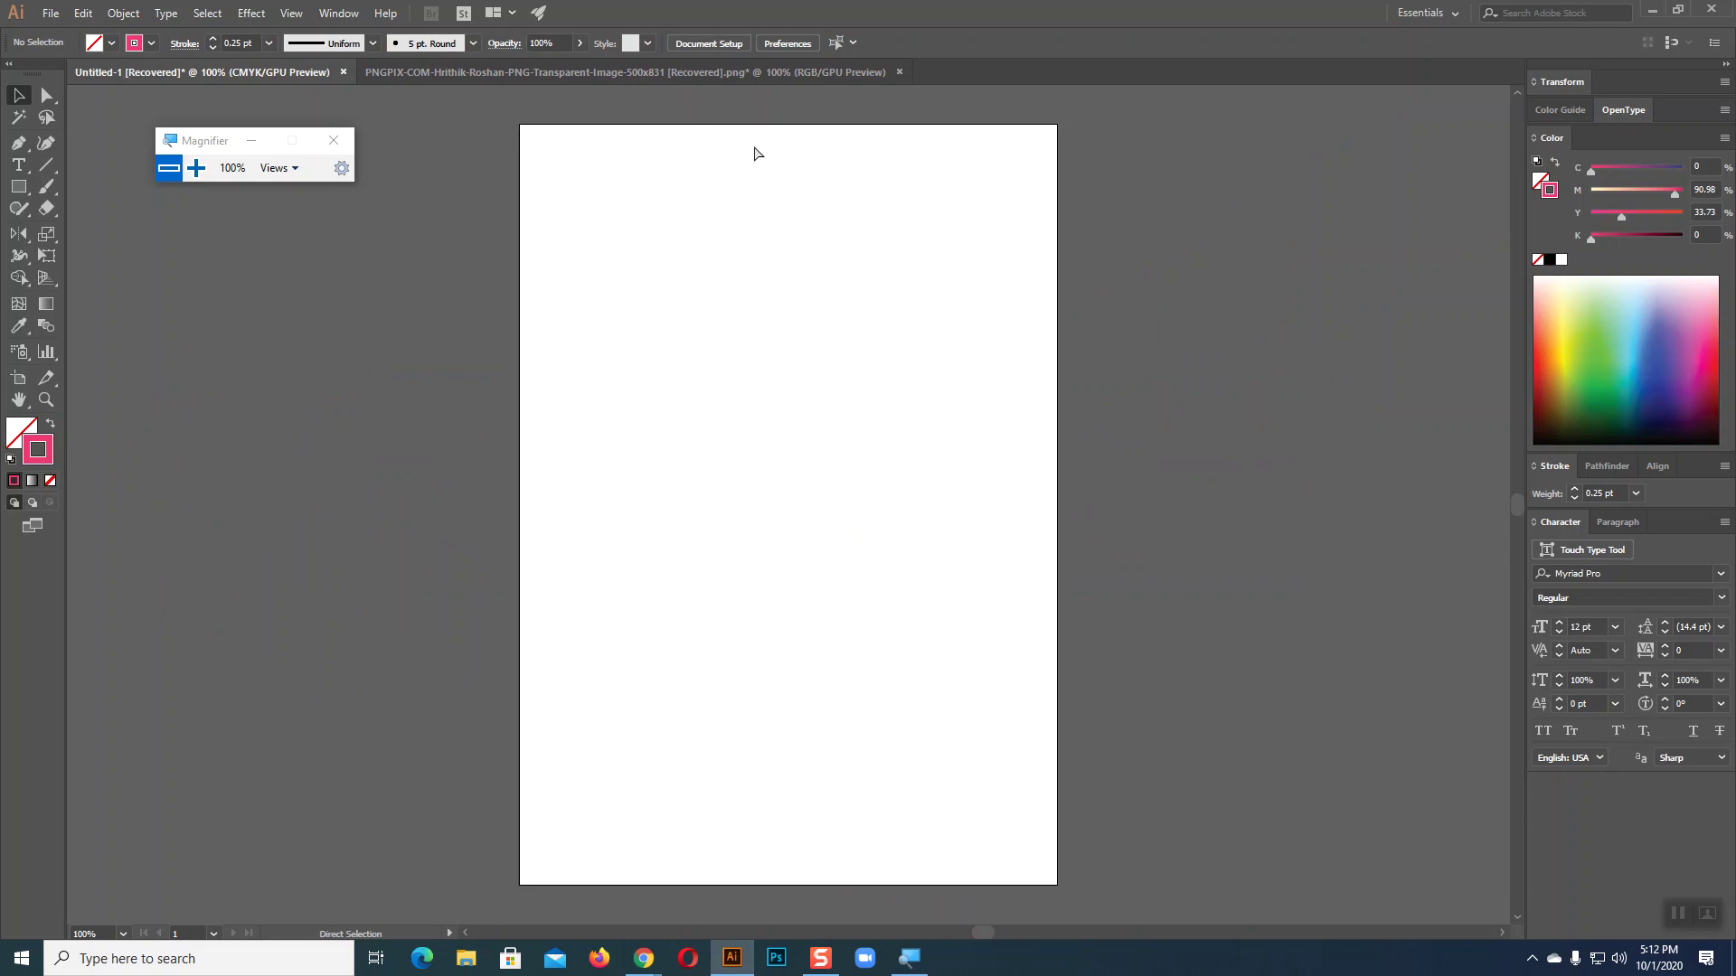
{"action": "key", "text": "ctrl+plus"}
{"action": "key", "text": "ctrl+minus"}
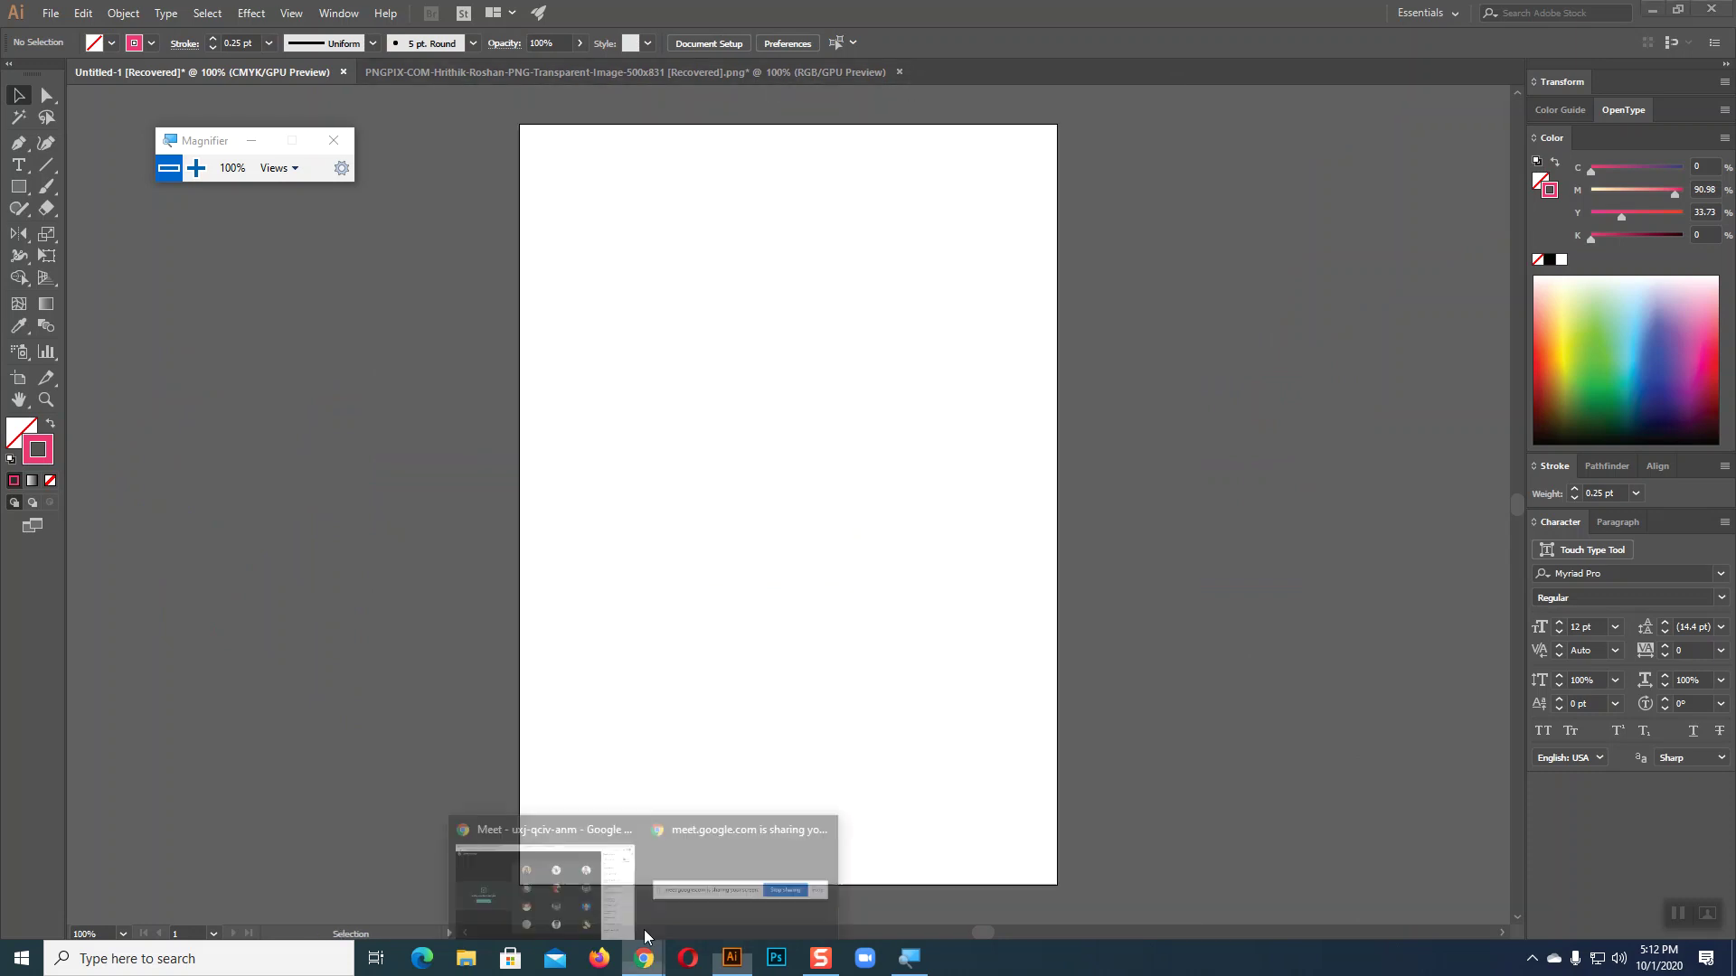
- Search Google for 'blend tool illustrator' in a new Chrome tab
{"action": "mouse_move", "coordinate": [643, 957]}
{"action": "left_click", "coordinate": [644, 914]}
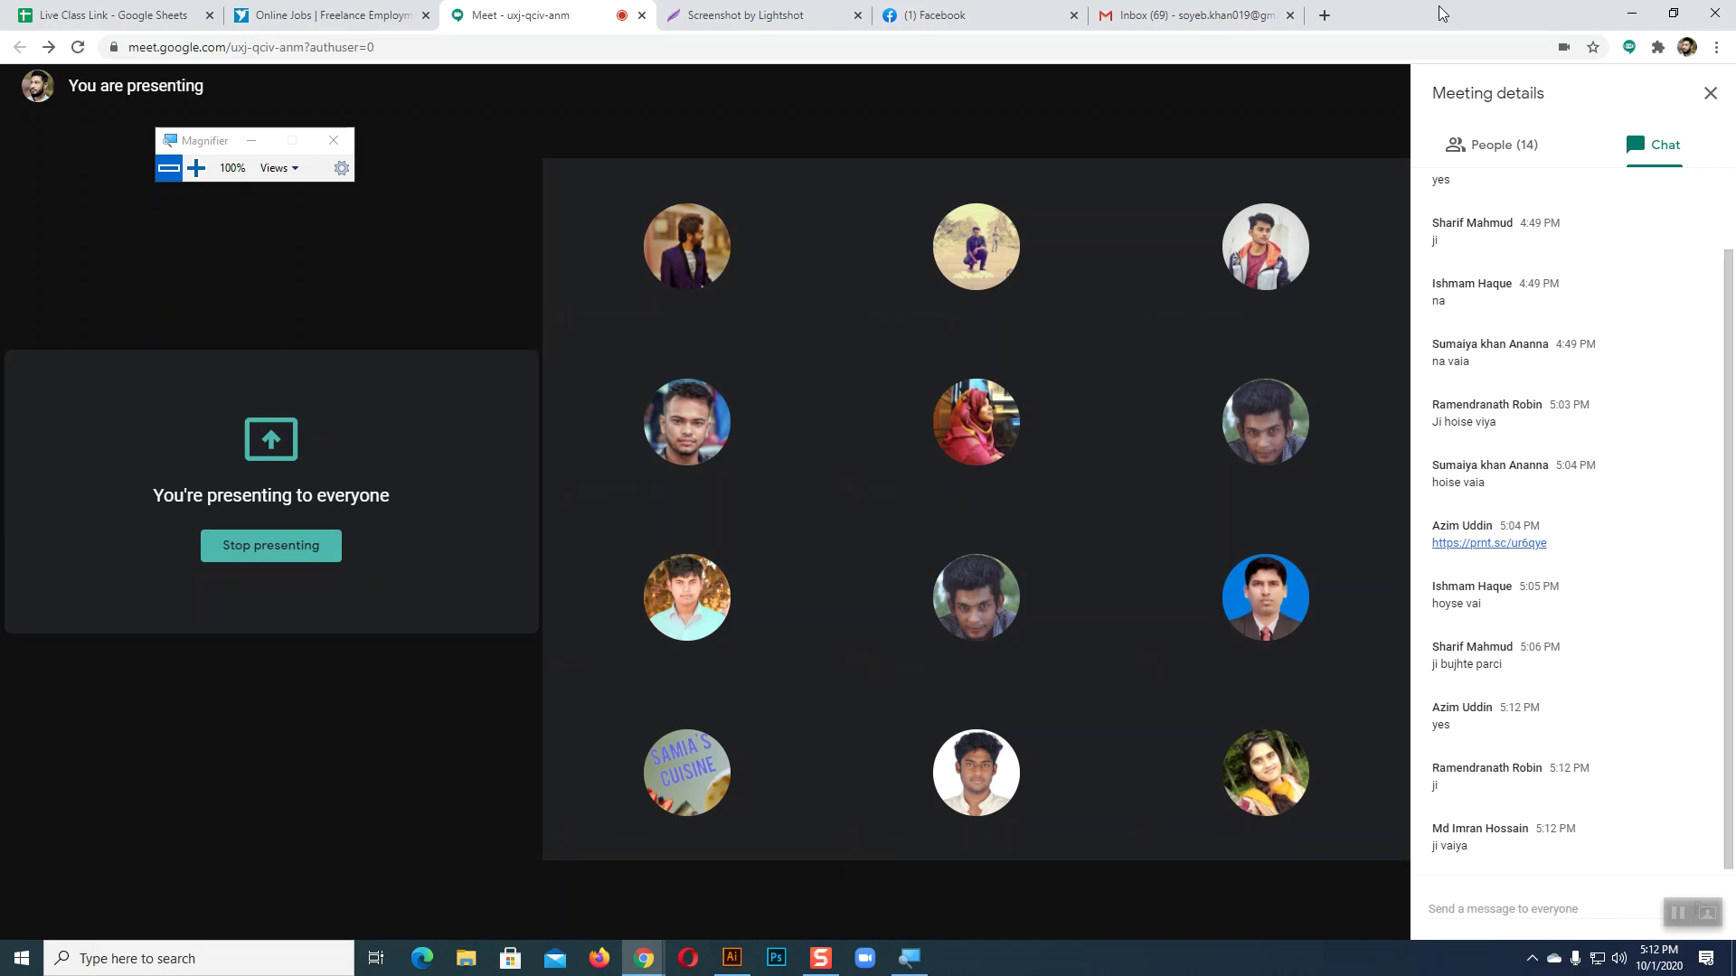
{"action": "left_click", "coordinate": [1325, 16]}
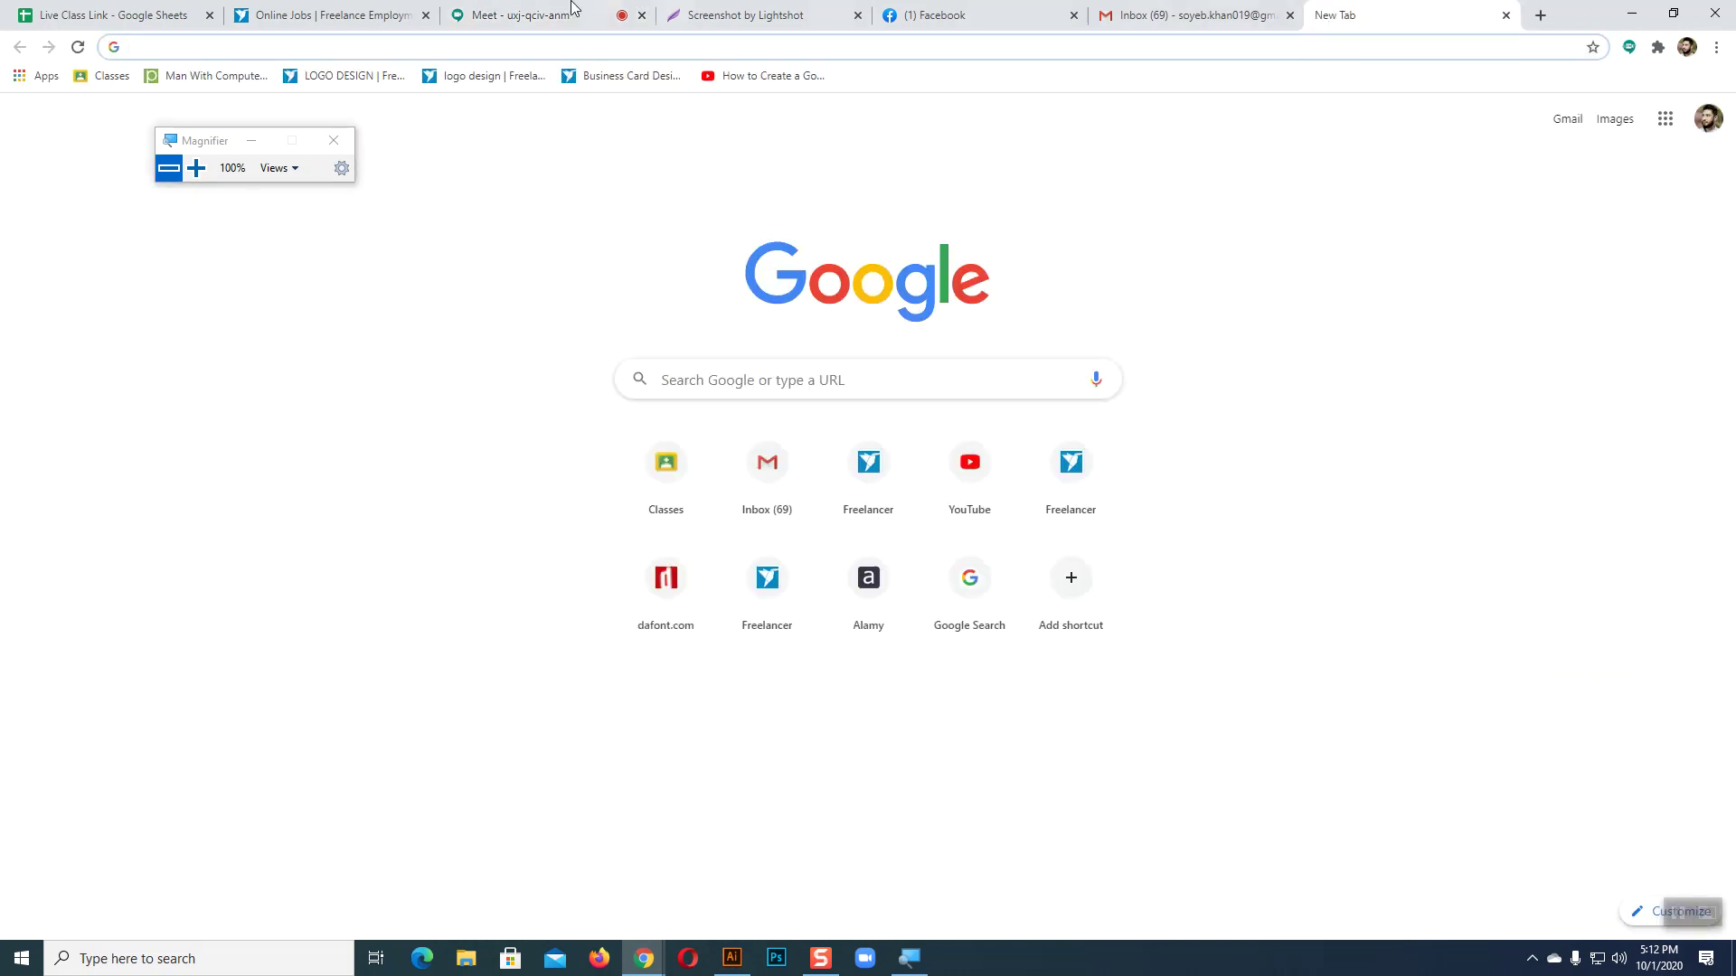
{"action": "left_click", "coordinate": [515, 9]}
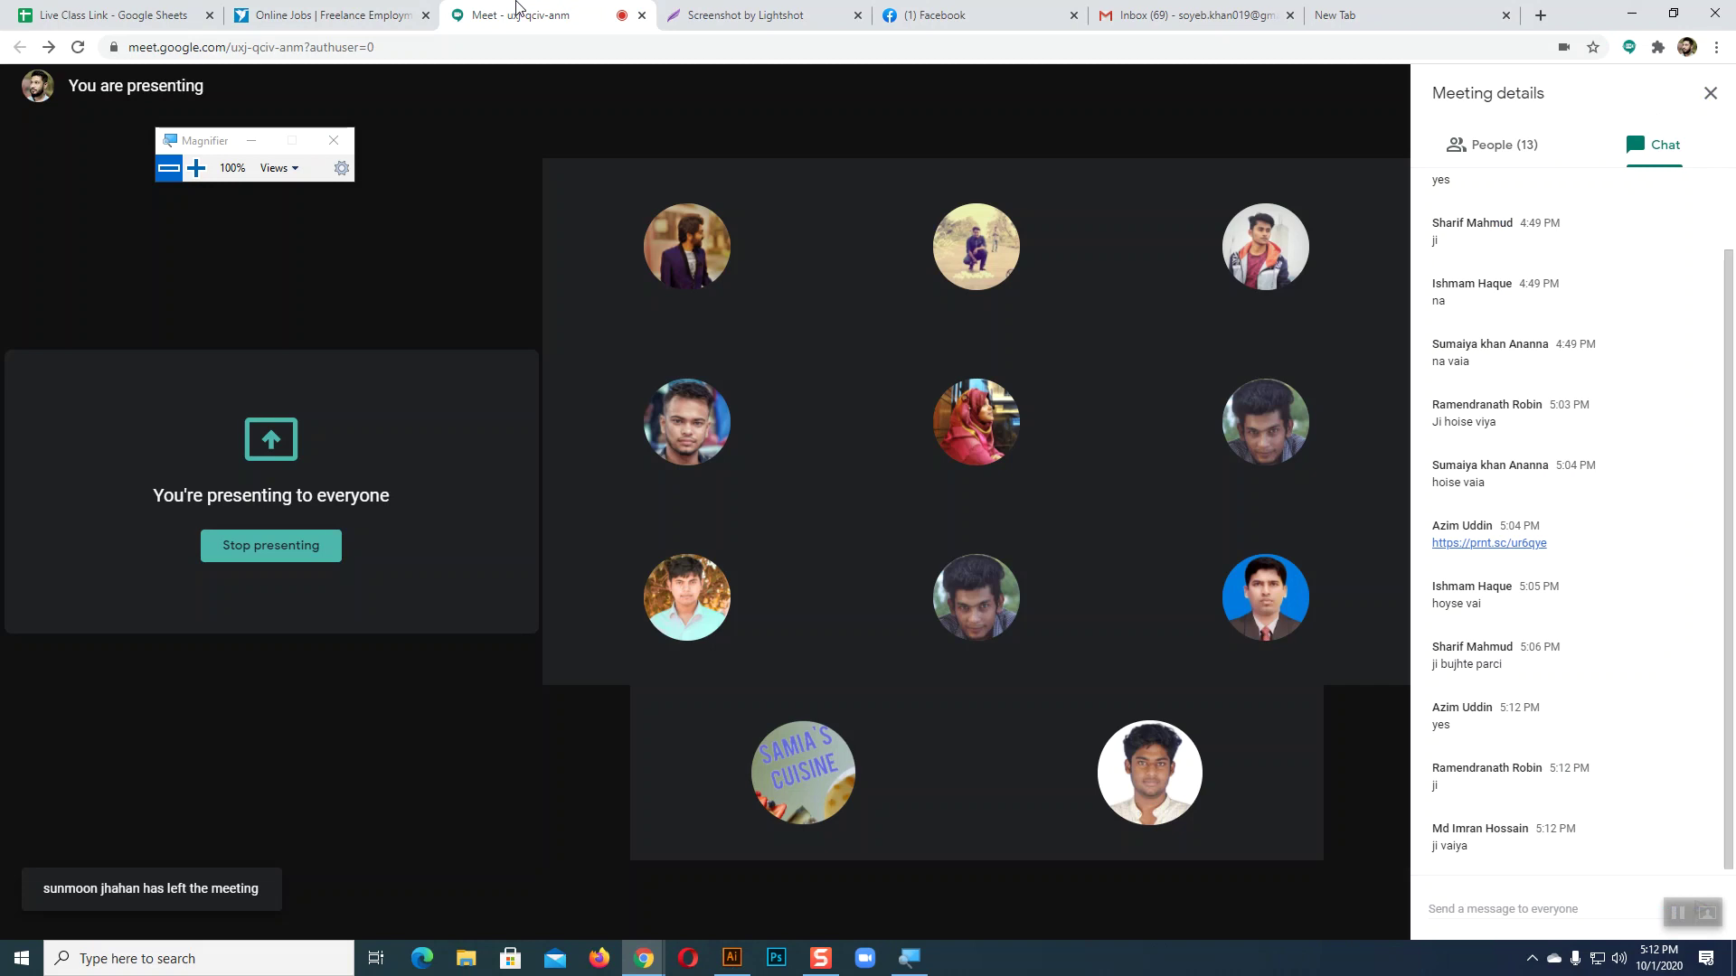
{"action": "left_click", "coordinate": [1361, 11]}
{"action": "left_click", "coordinate": [682, 376]}
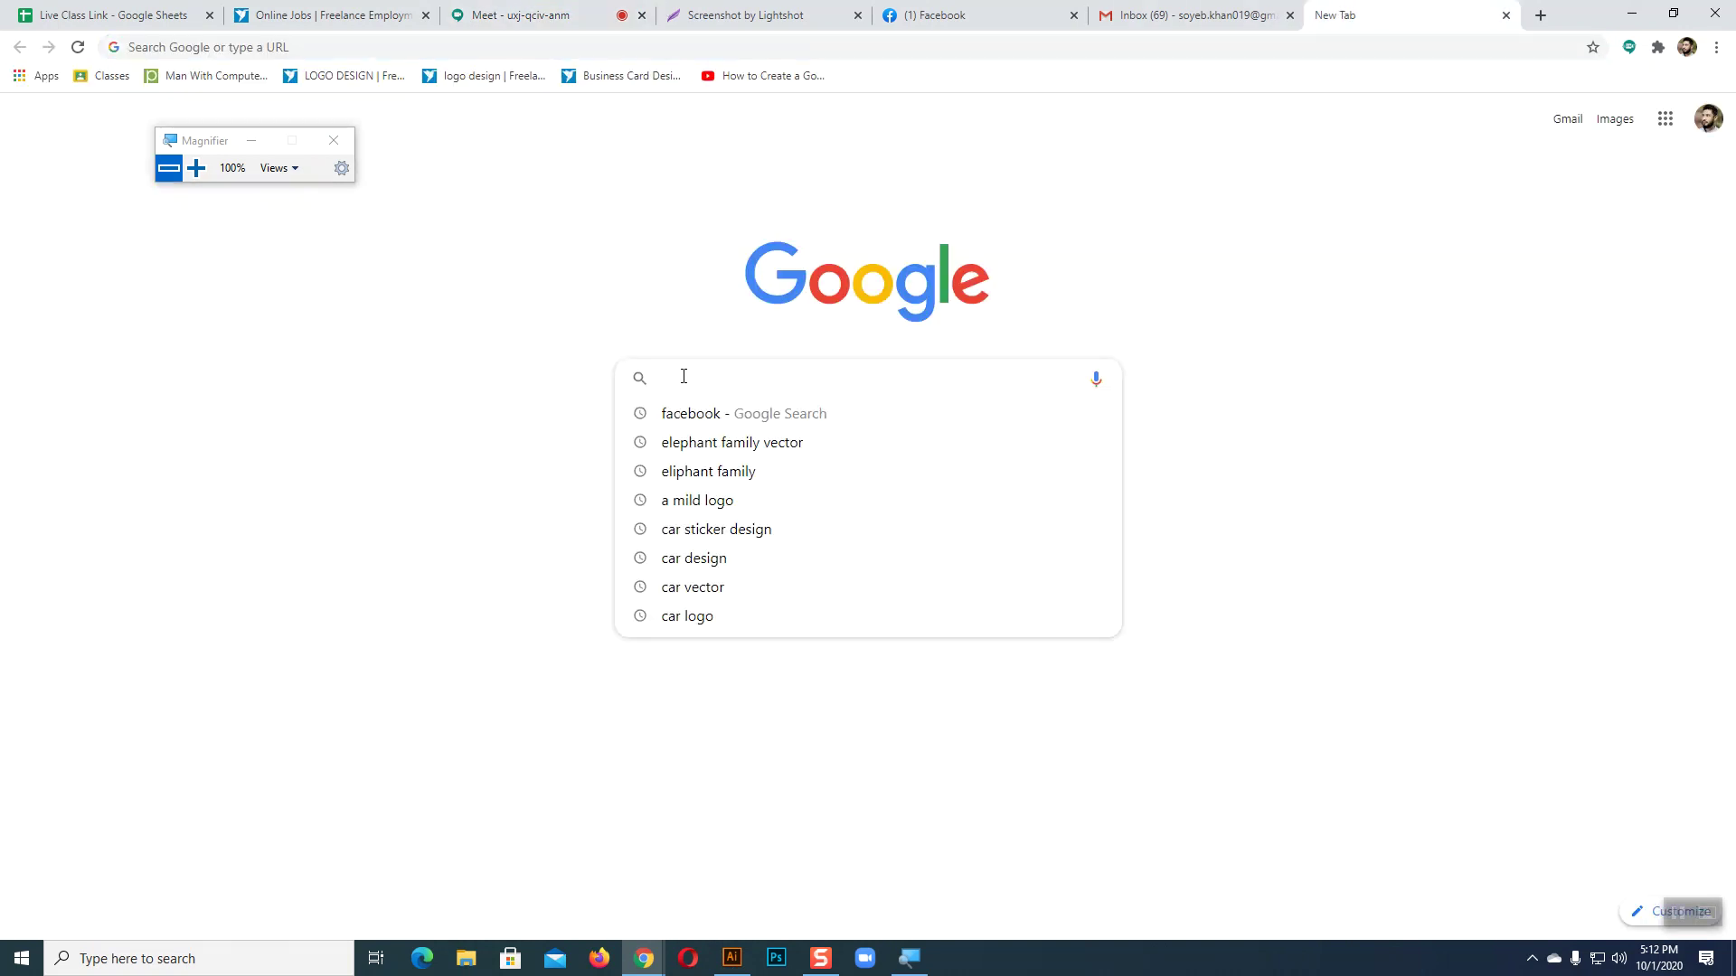
{"action": "type", "text": "Blend tool illustrator"}
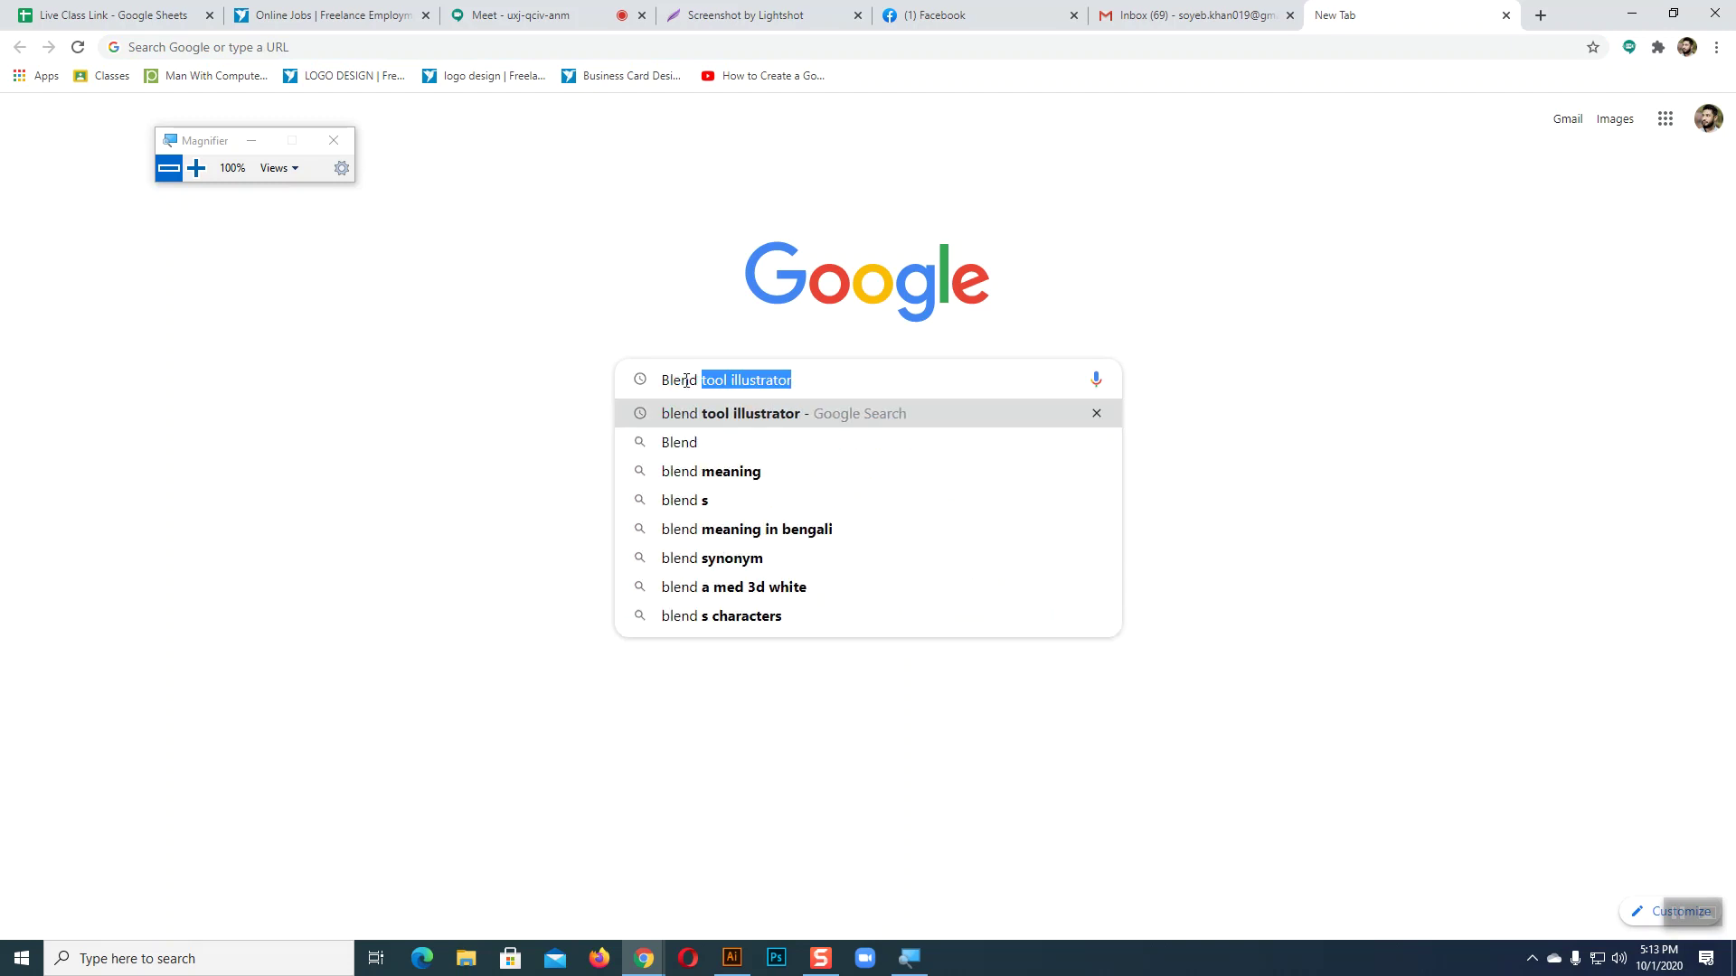
{"action": "left_click", "coordinate": [732, 411]}
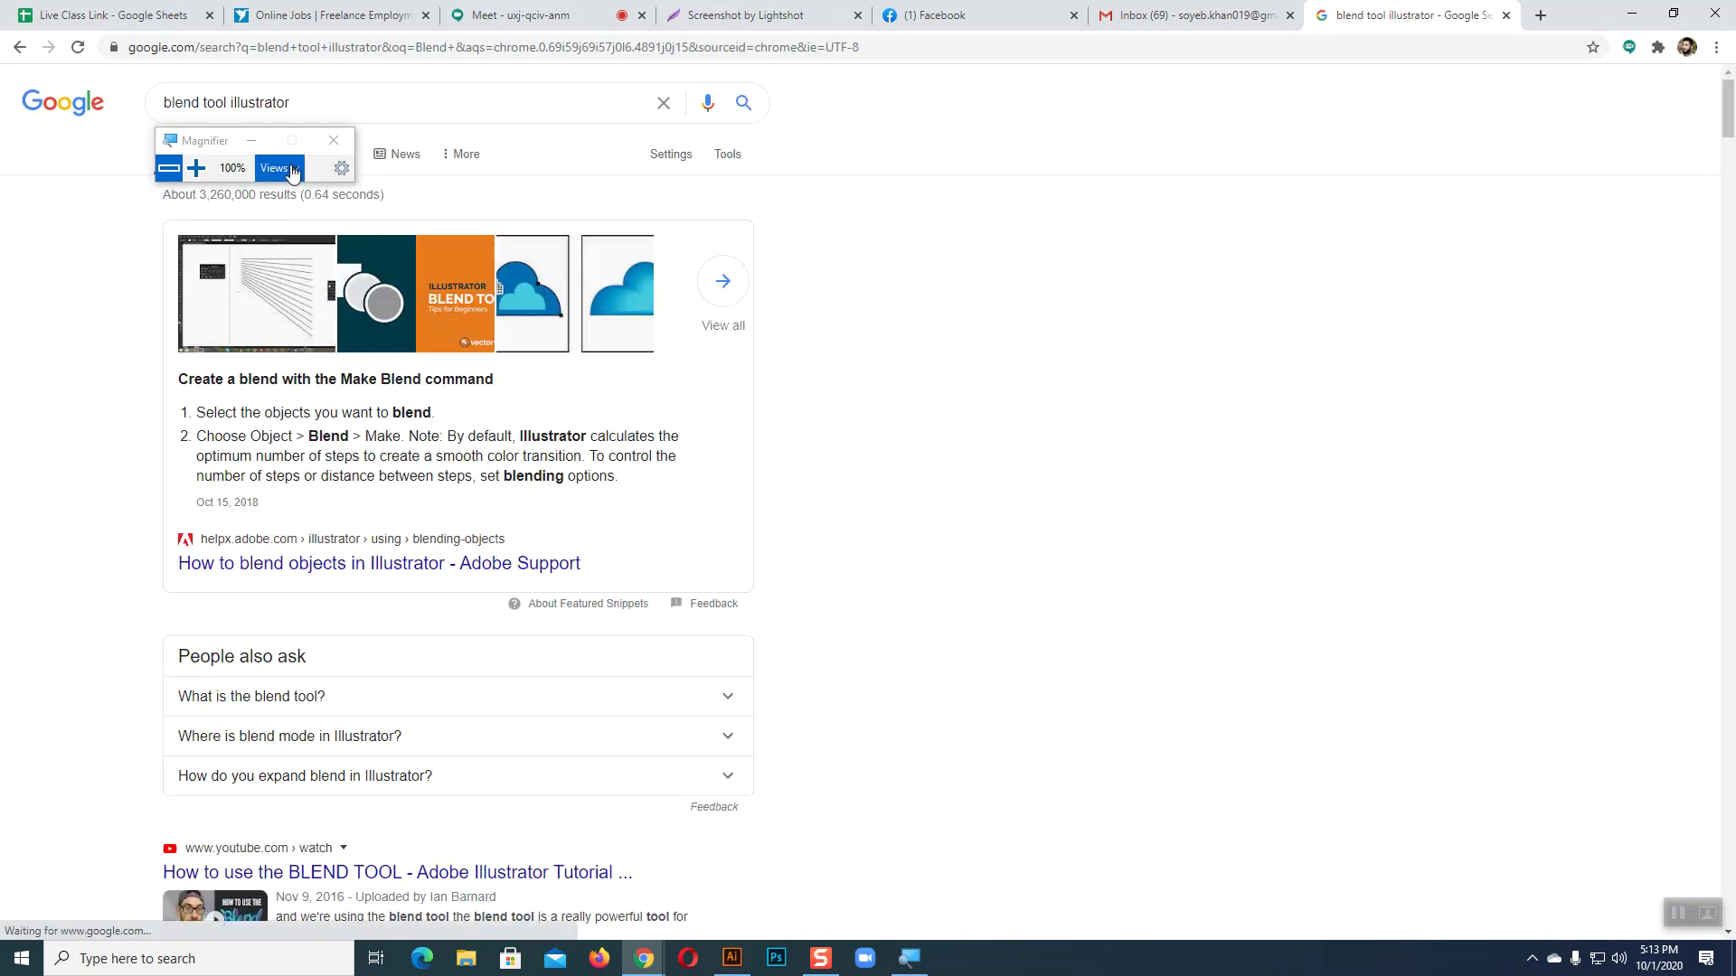
- Show image results and preview the orange ring, looping tube and floral blend examples
{"action": "left_click", "coordinate": [334, 140]}
{"action": "left_click", "coordinate": [337, 158]}
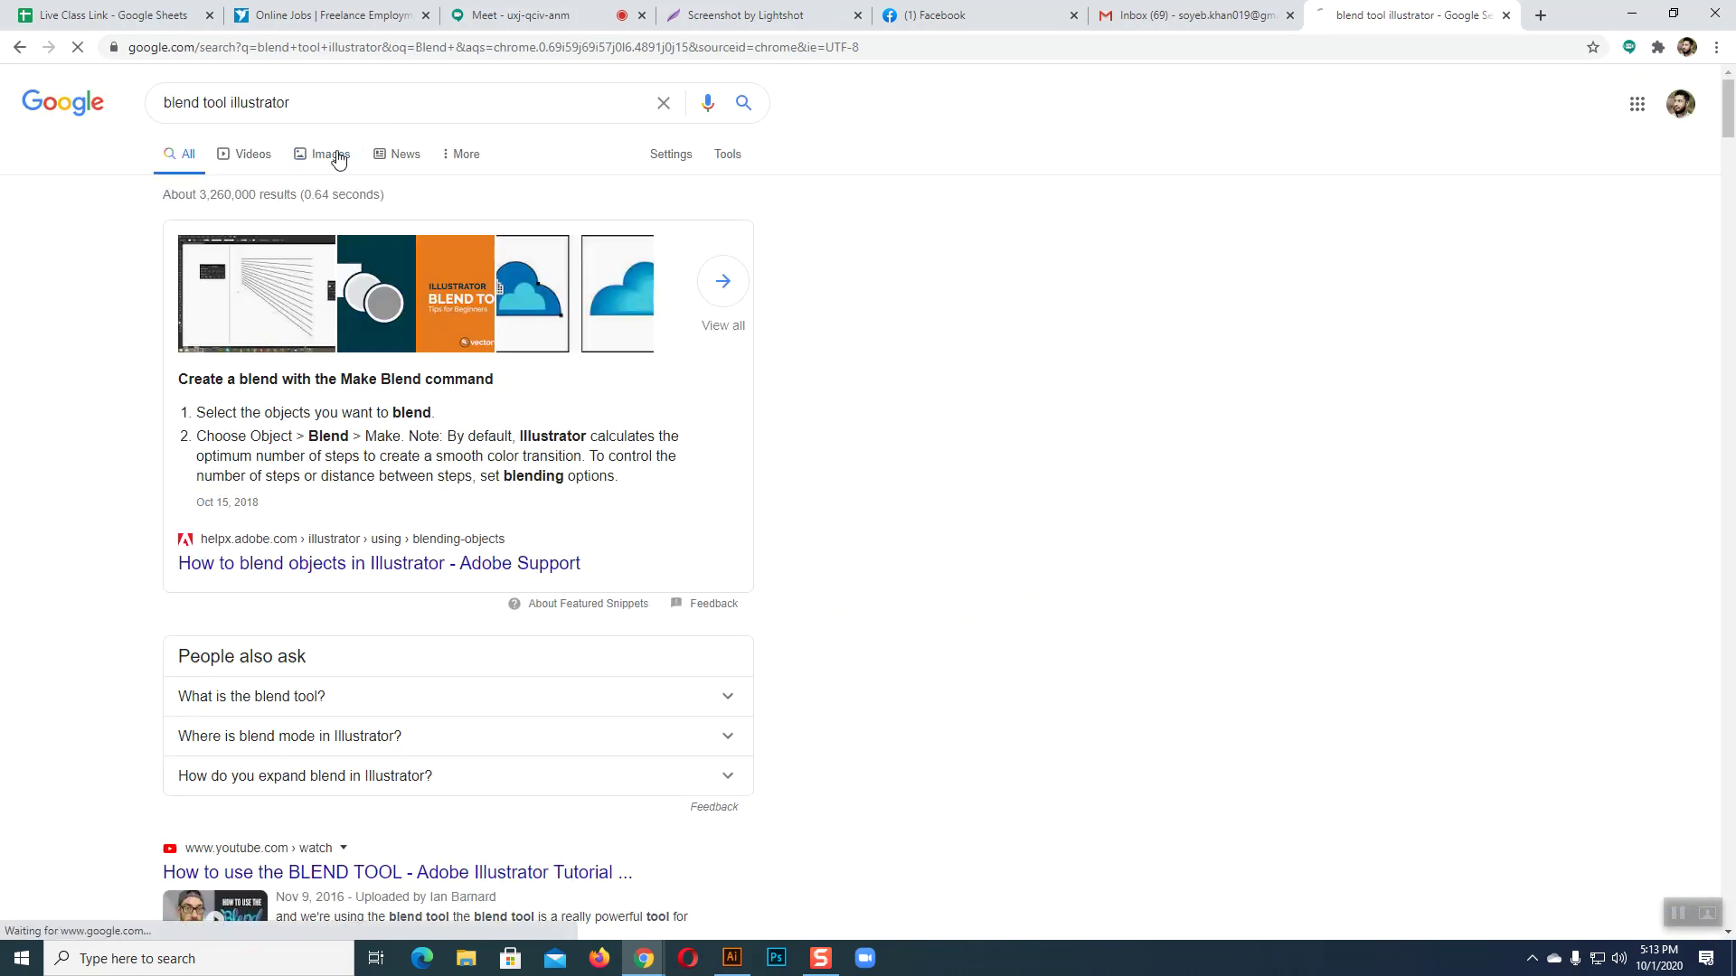
{"action": "scroll", "coordinate": [1212, 348], "scroll_direction": "down", "scroll_amount": 1}
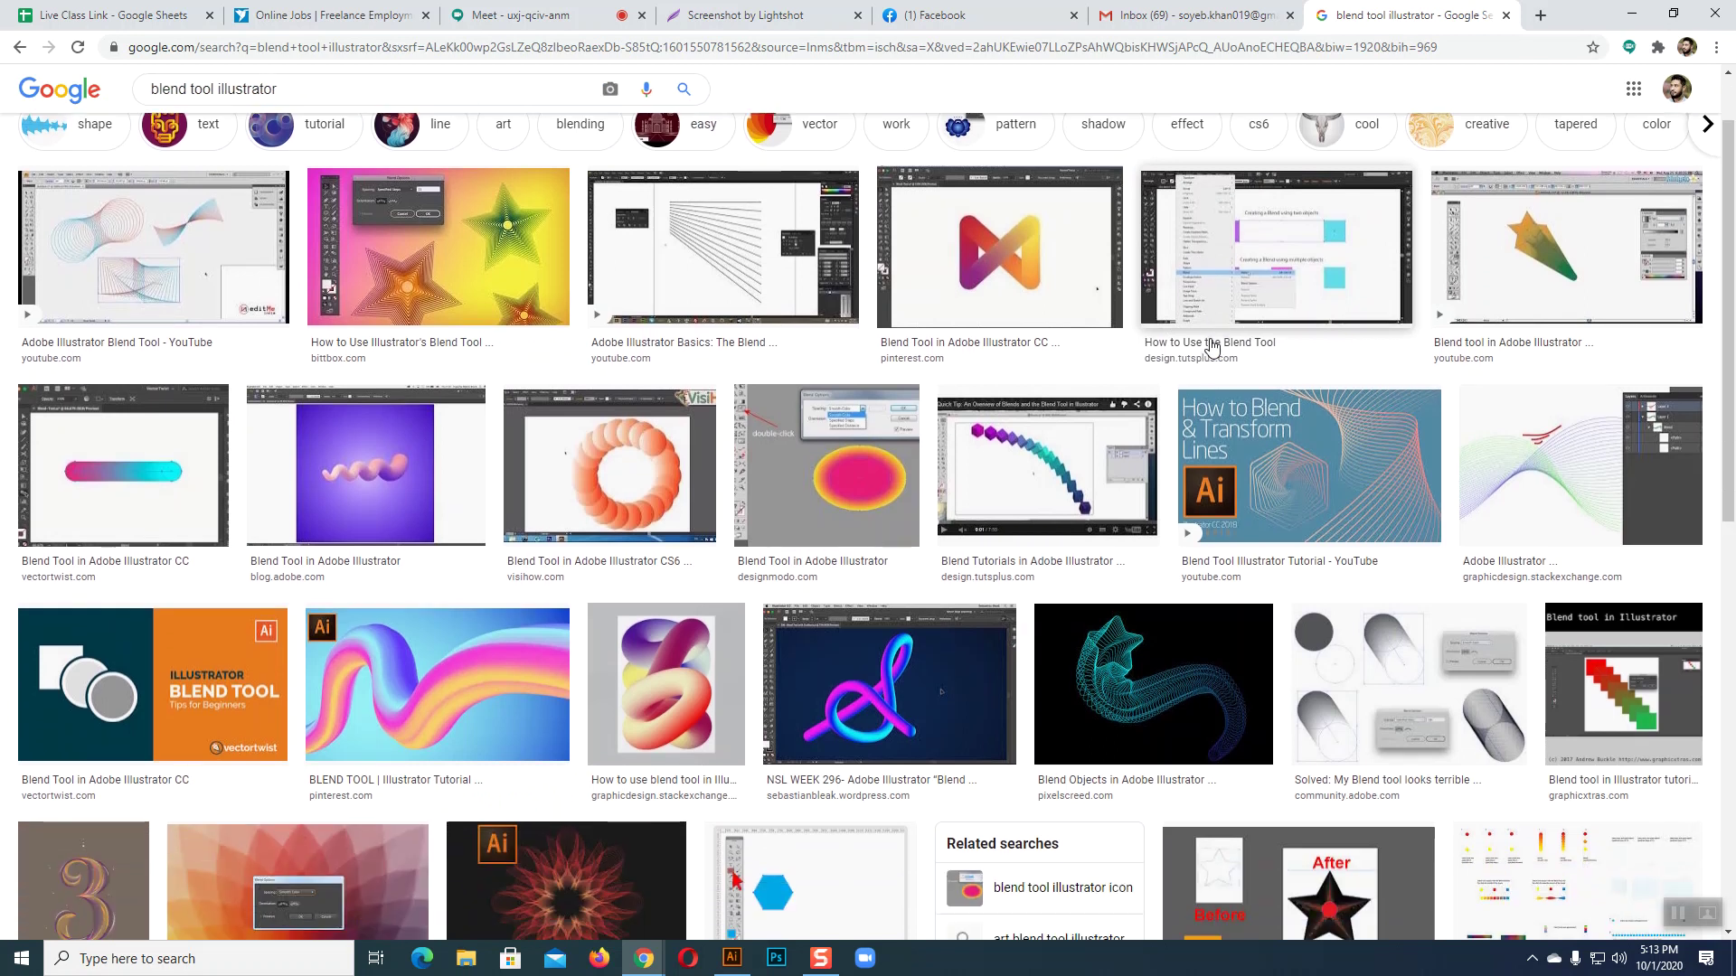
{"action": "left_click", "coordinate": [623, 479]}
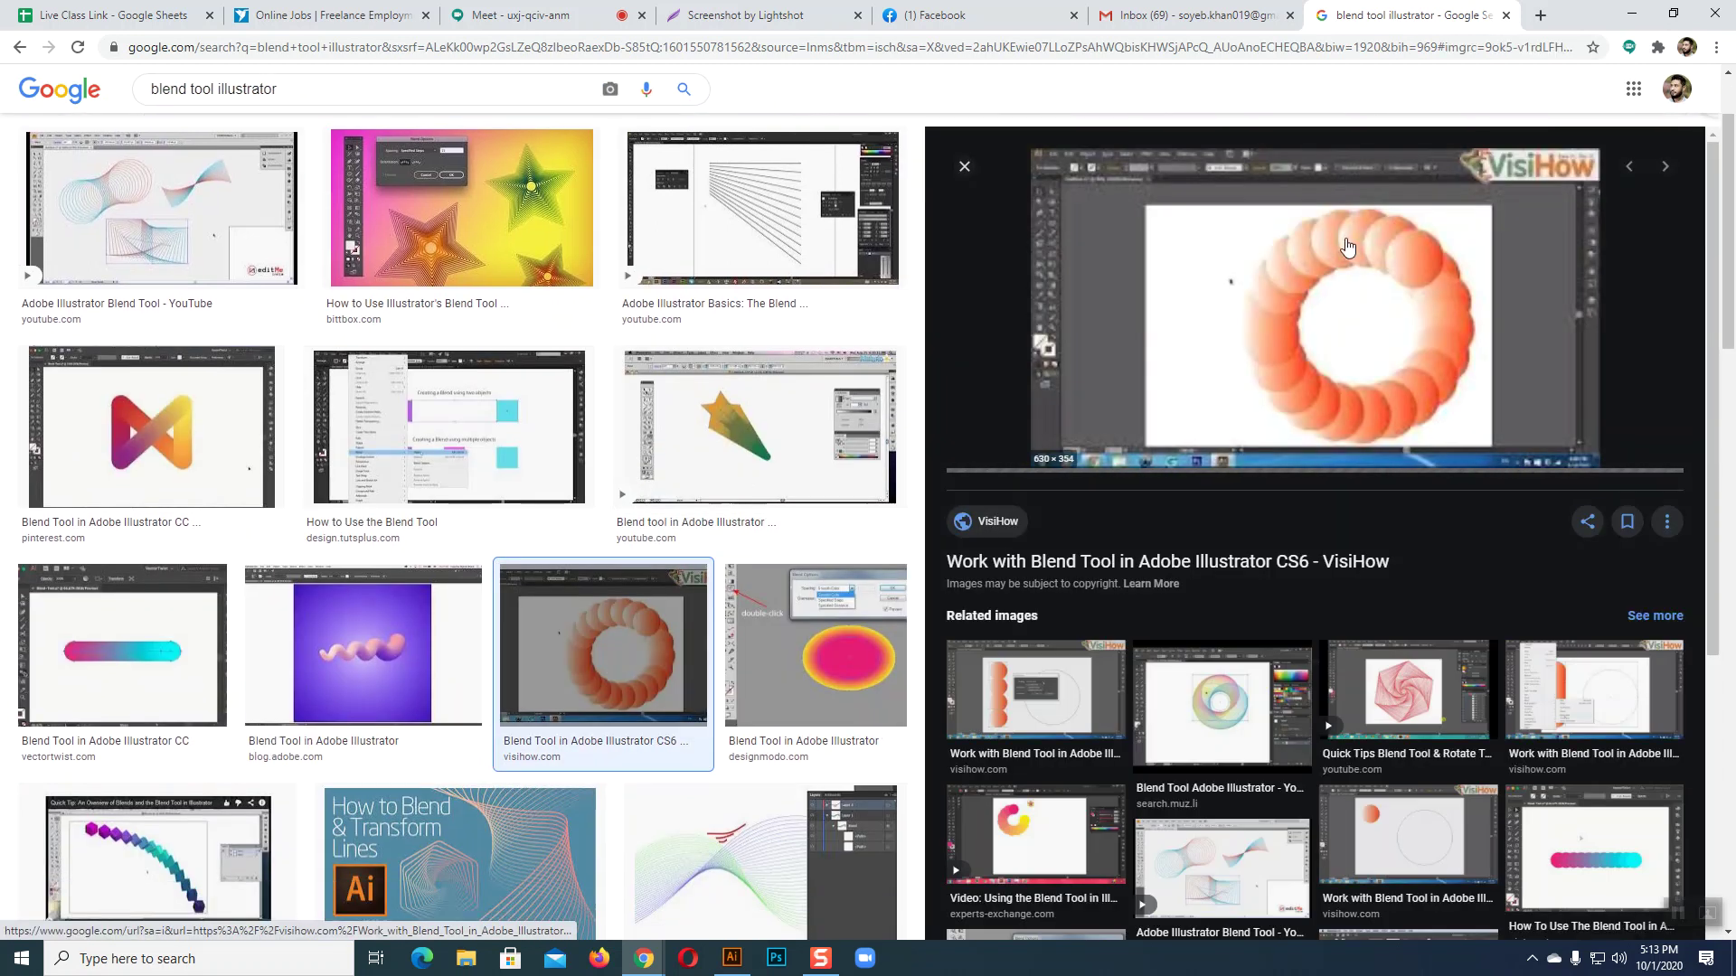
{"action": "scroll", "coordinate": [884, 515], "scroll_direction": "down", "scroll_amount": 2}
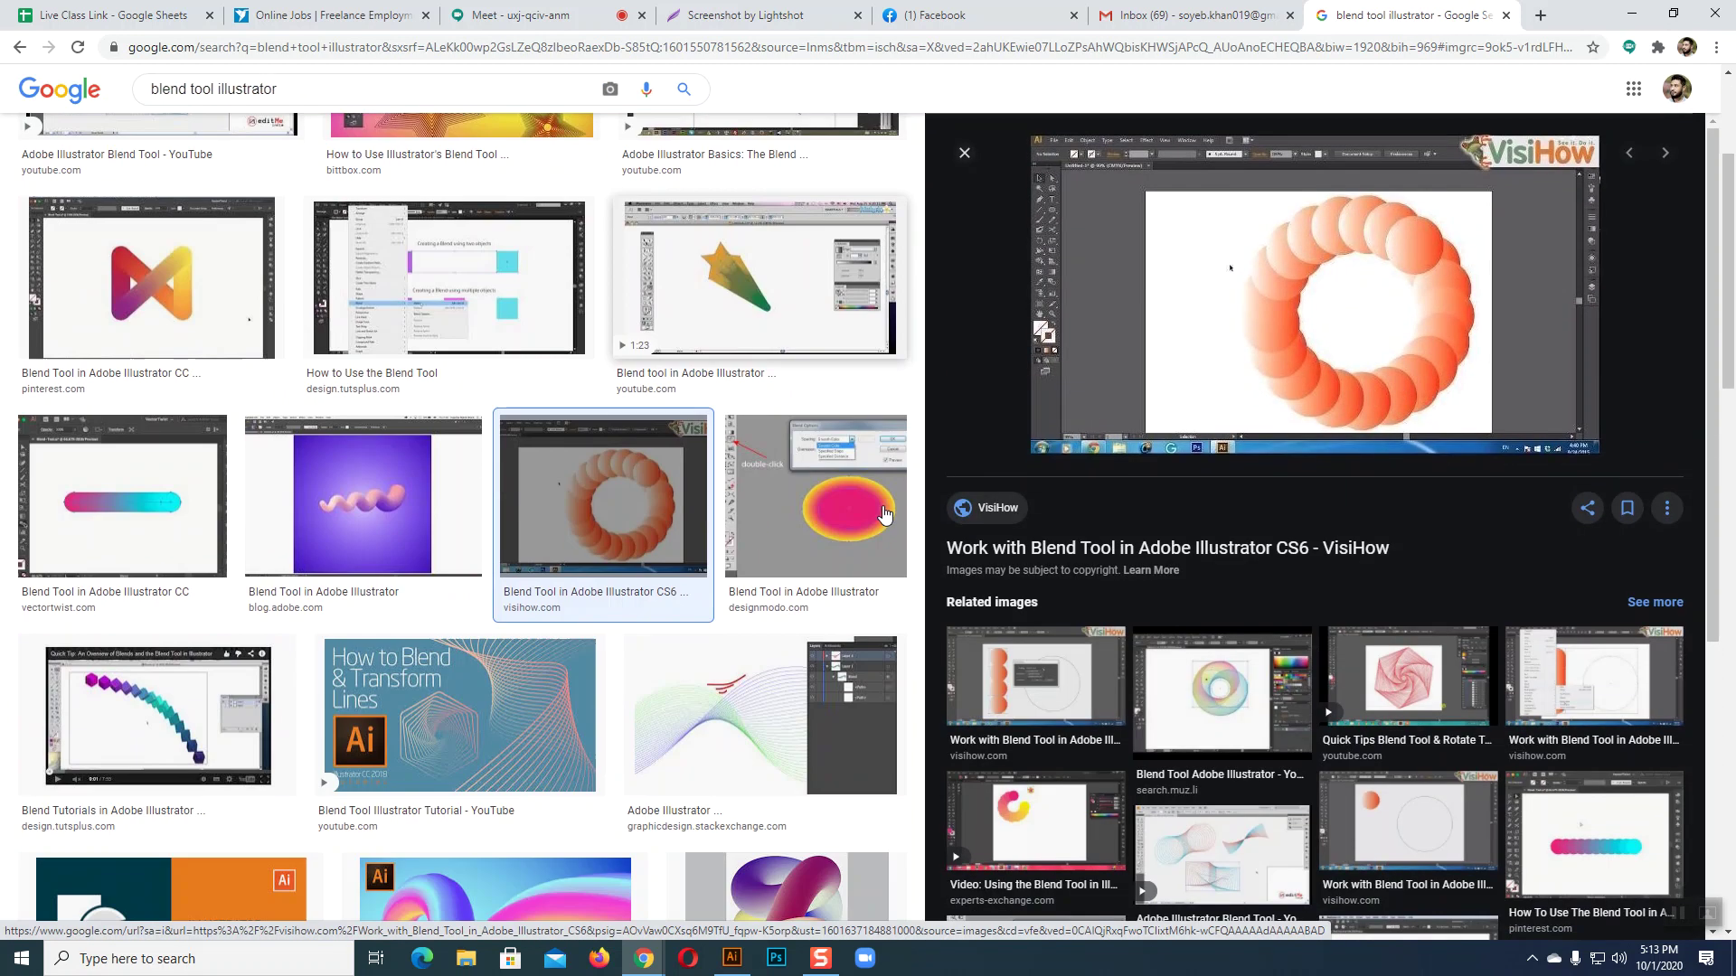
{"action": "scroll", "coordinate": [884, 515], "scroll_direction": "down", "scroll_amount": 2}
{"action": "left_click", "coordinate": [787, 723]}
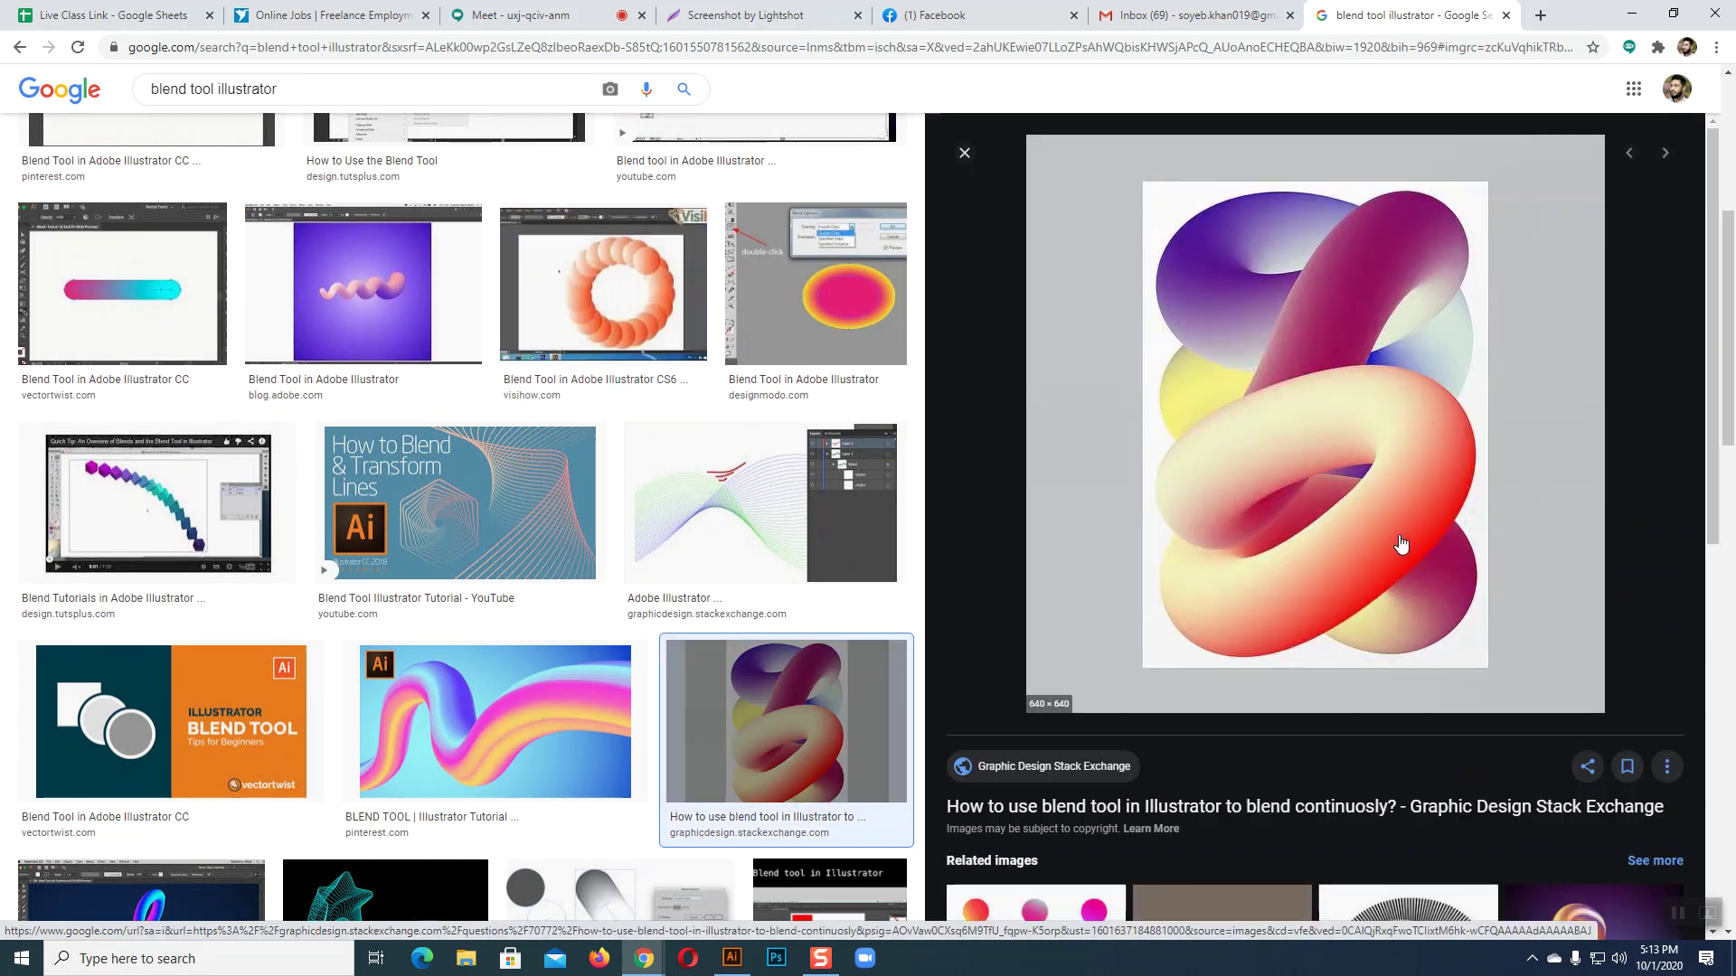
{"action": "scroll", "coordinate": [794, 554], "scroll_direction": "down", "scroll_amount": 5}
{"action": "left_click", "coordinate": [563, 615]}
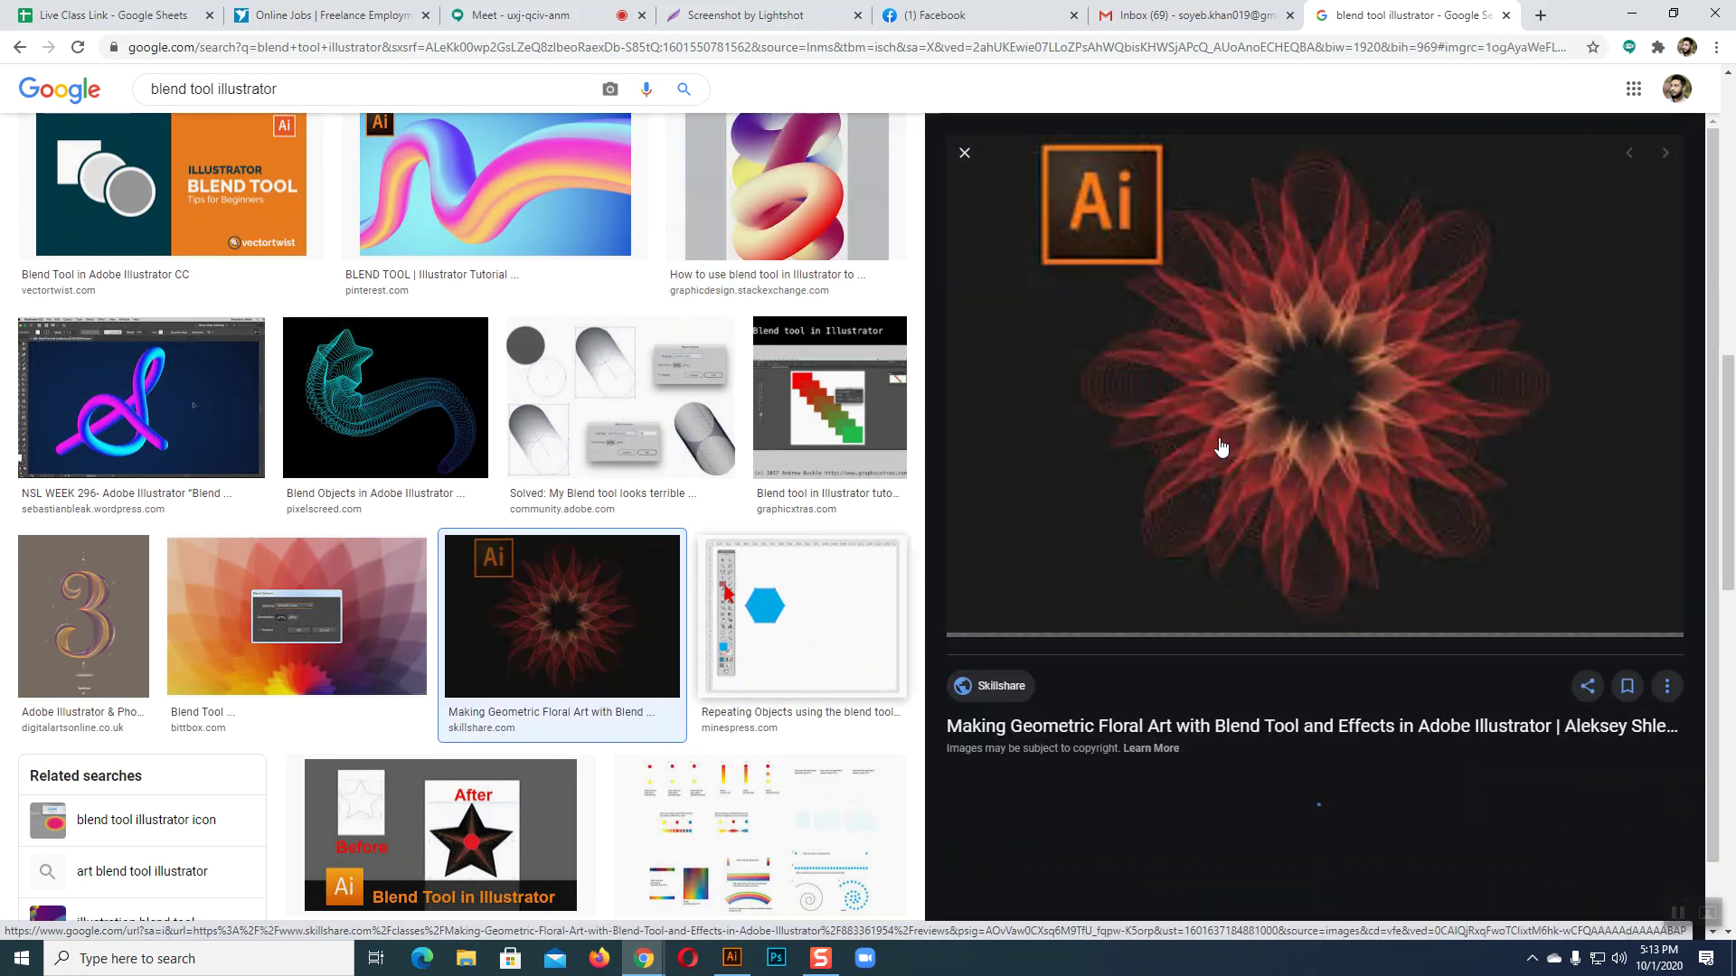
{"action": "scroll", "coordinate": [1200, 484], "scroll_direction": "down", "scroll_amount": 5}
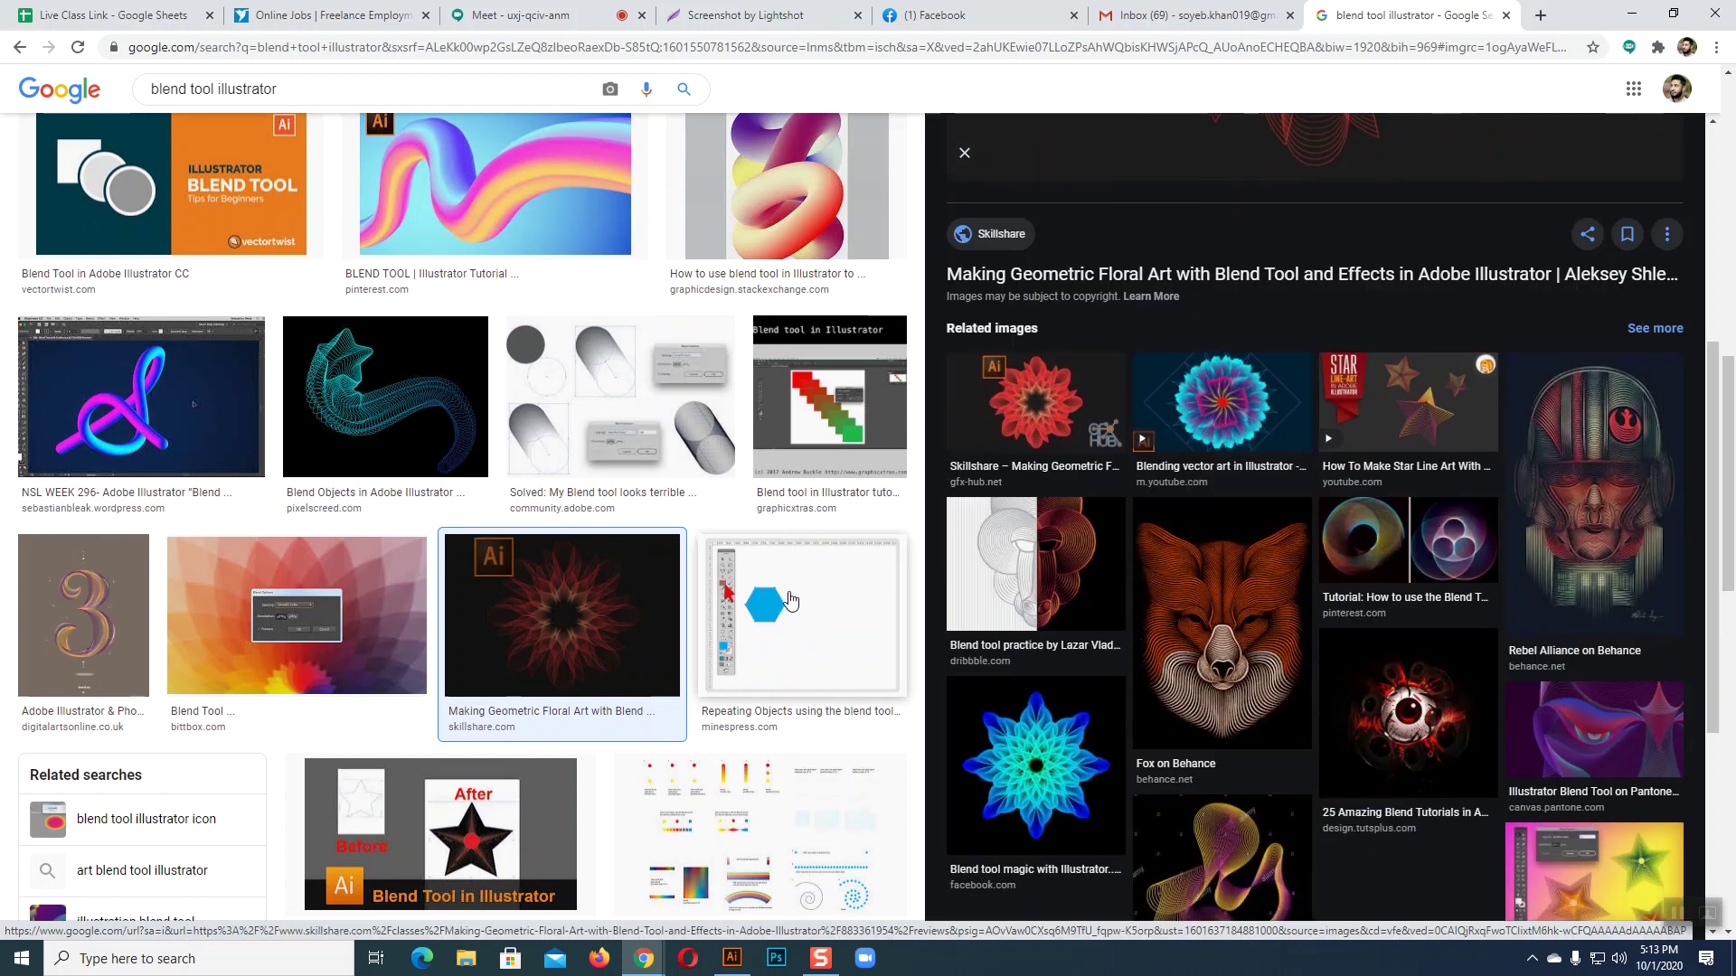
{"action": "scroll", "coordinate": [789, 599], "scroll_direction": "down", "scroll_amount": 2}
- Preview the fox, pig, BCD lettering and red circles blends, then return to Illustrator
{"action": "left_click", "coordinate": [1221, 624]}
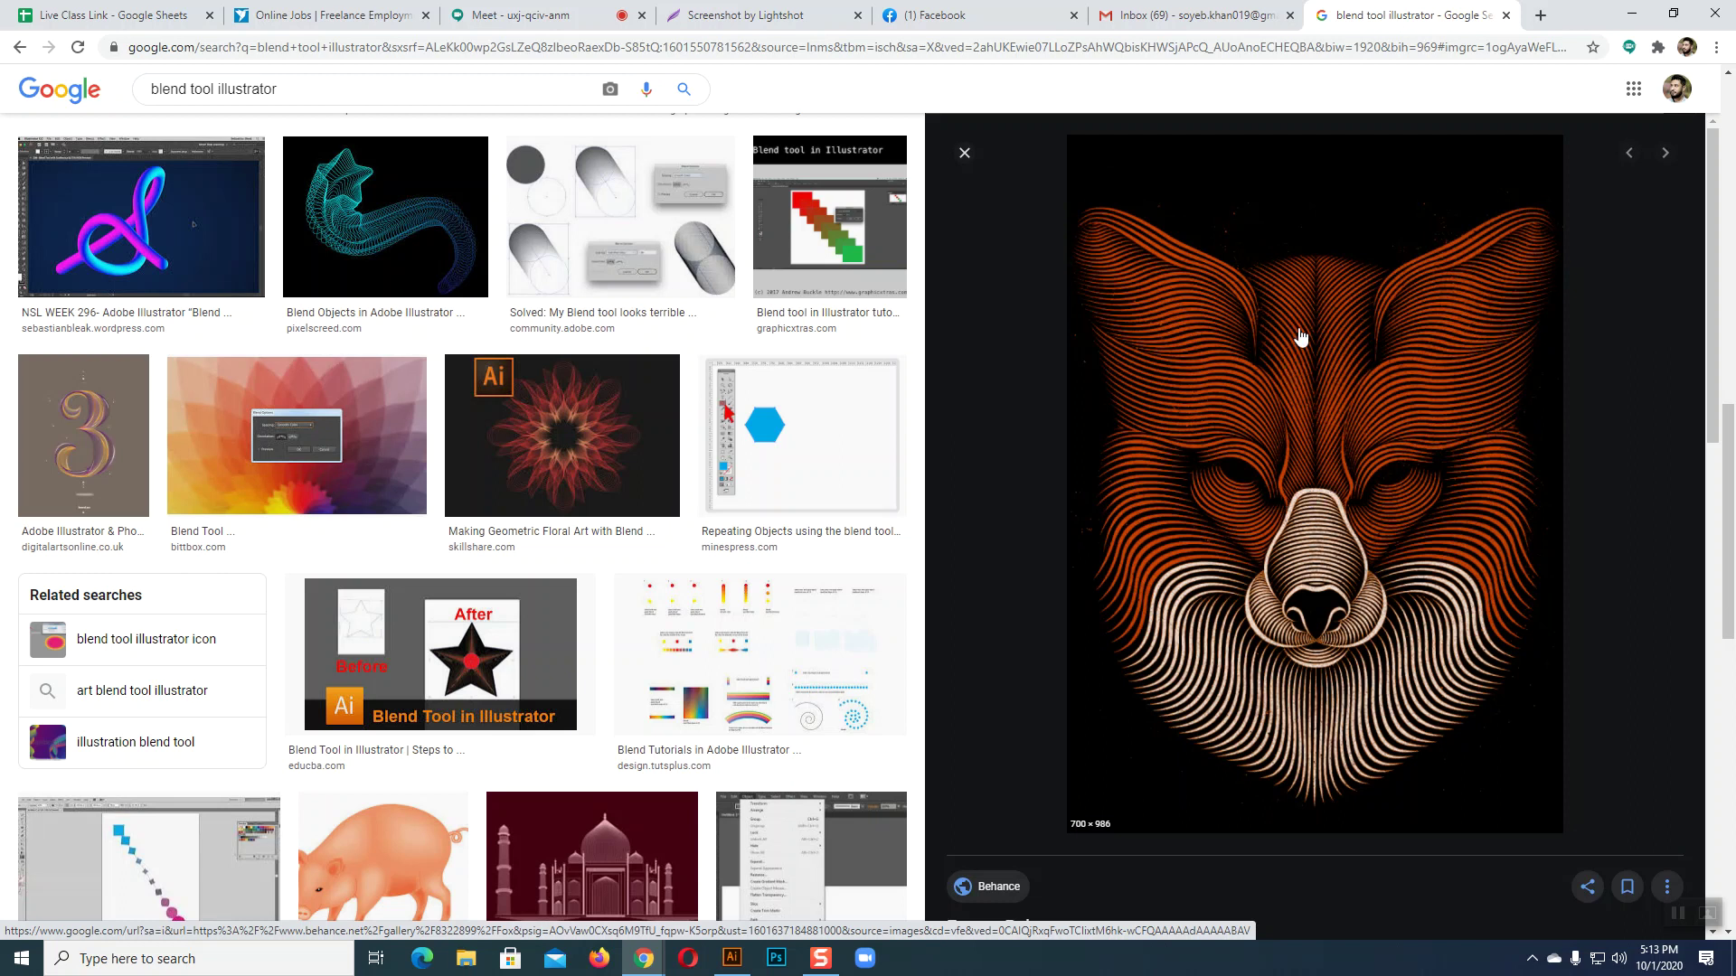
{"action": "scroll", "coordinate": [592, 474], "scroll_direction": "down", "scroll_amount": 5}
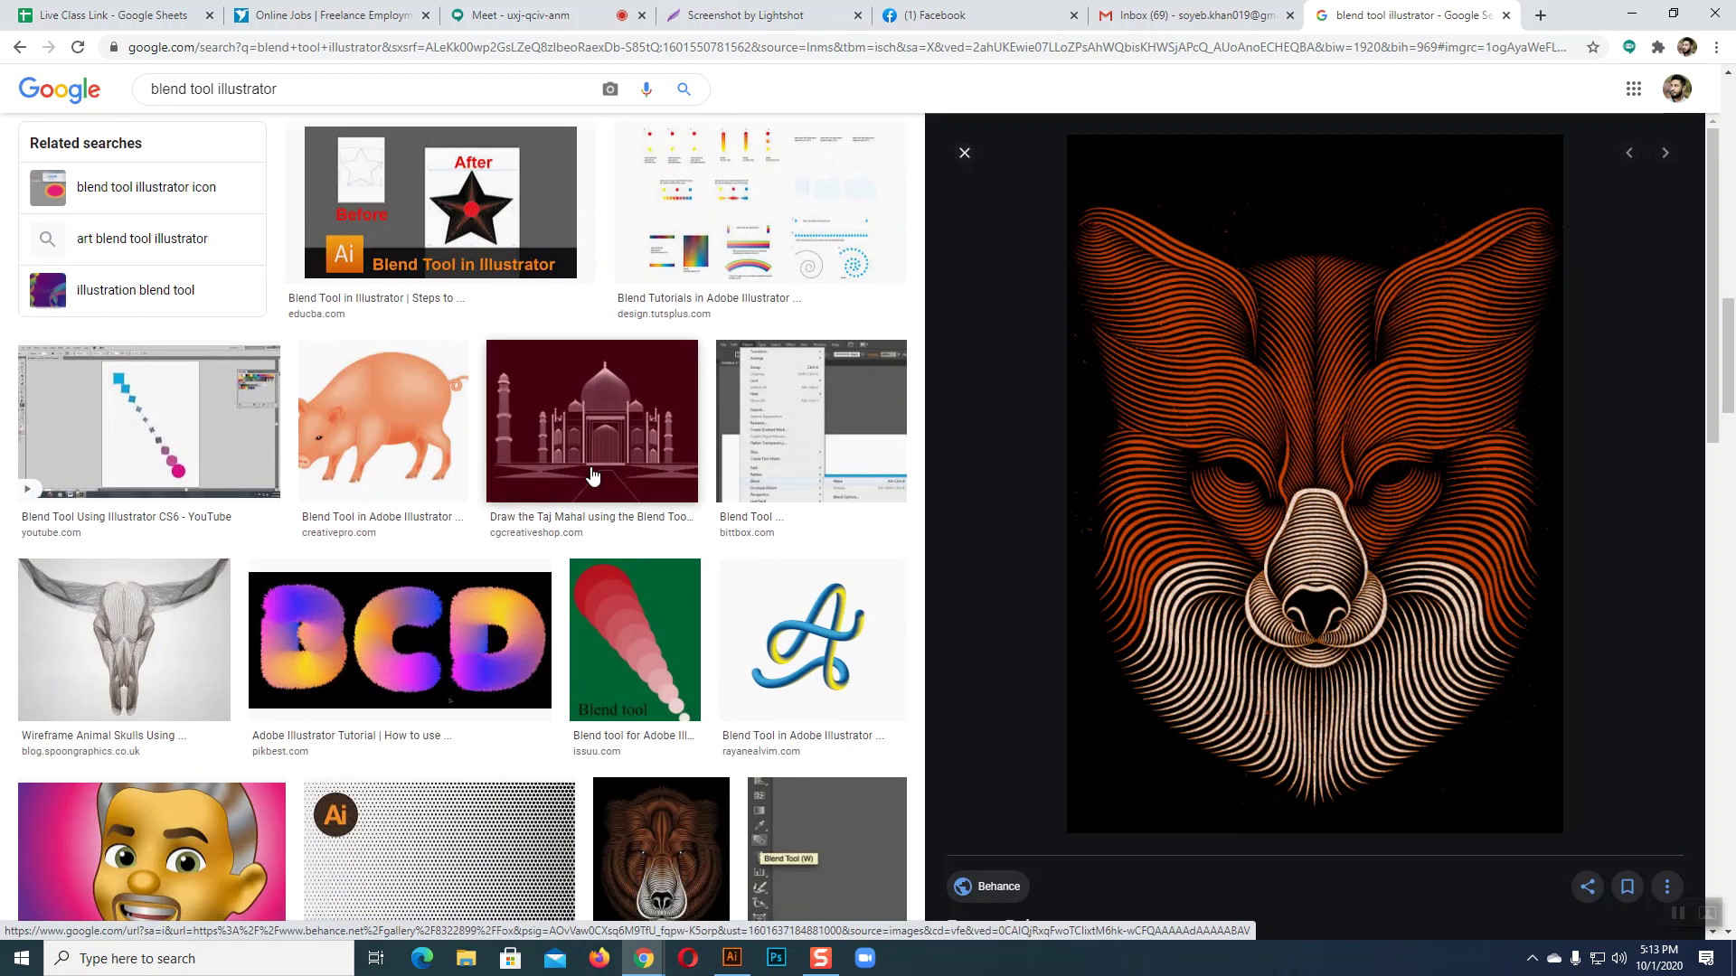
{"action": "left_click", "coordinate": [434, 434]}
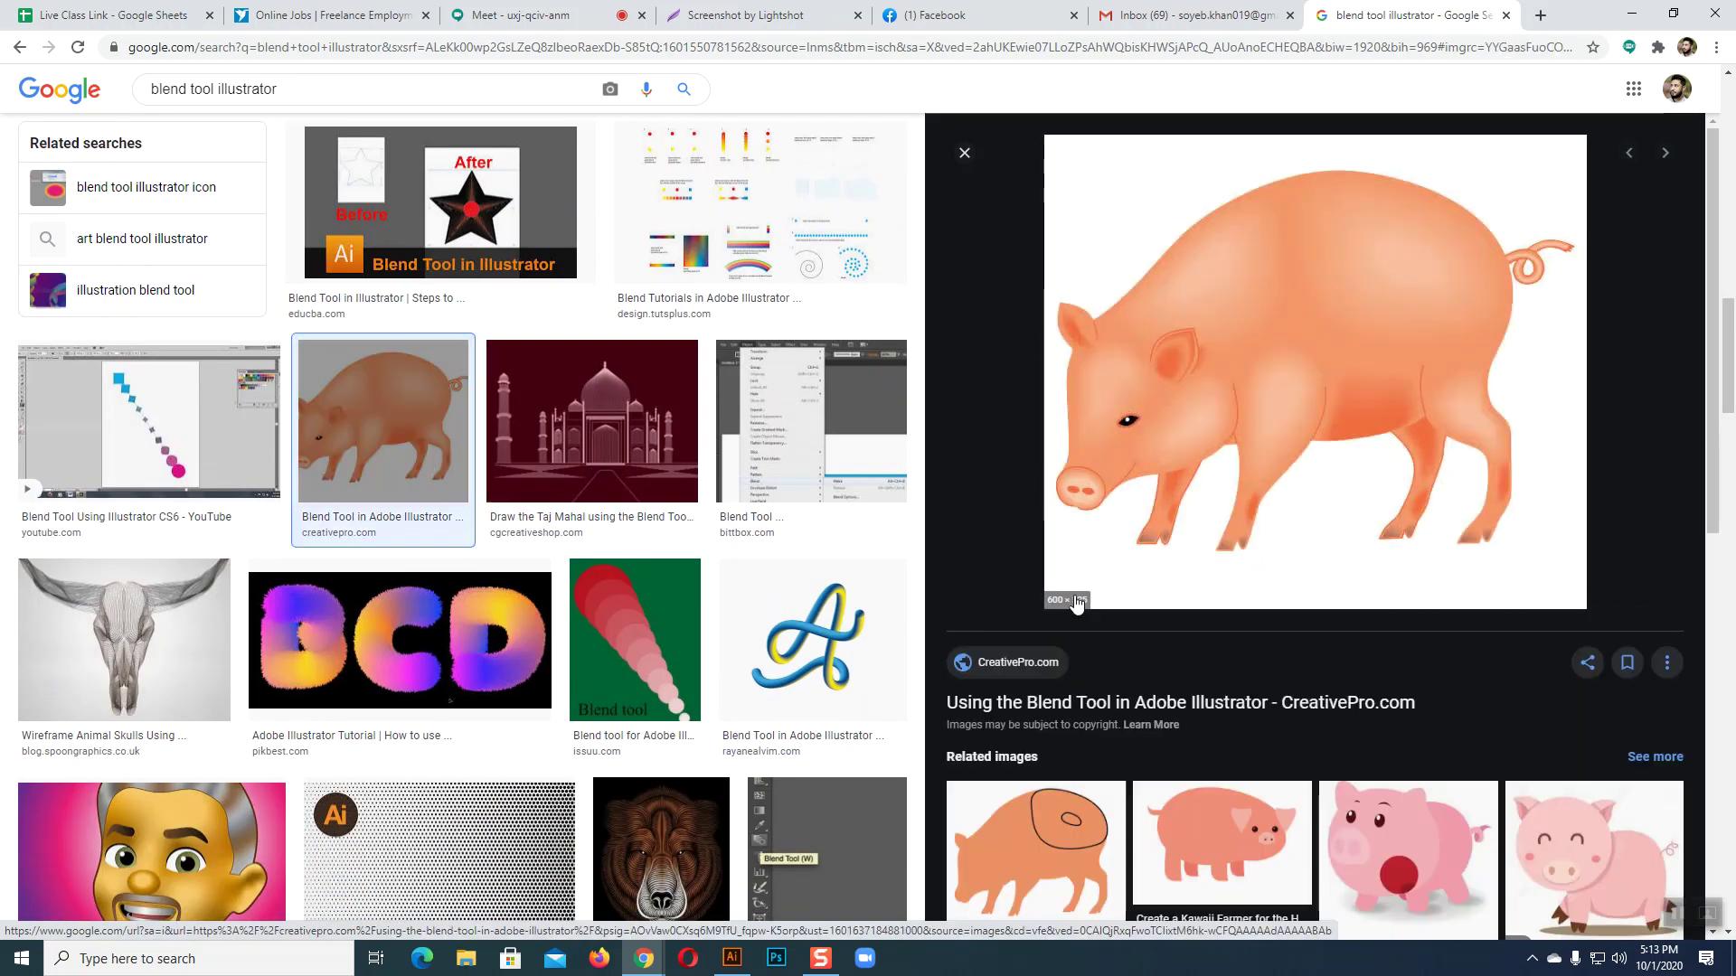
{"action": "scroll", "coordinate": [1298, 477], "scroll_direction": "down", "scroll_amount": 5}
{"action": "left_click", "coordinate": [400, 638]}
{"action": "left_click", "coordinate": [634, 633]}
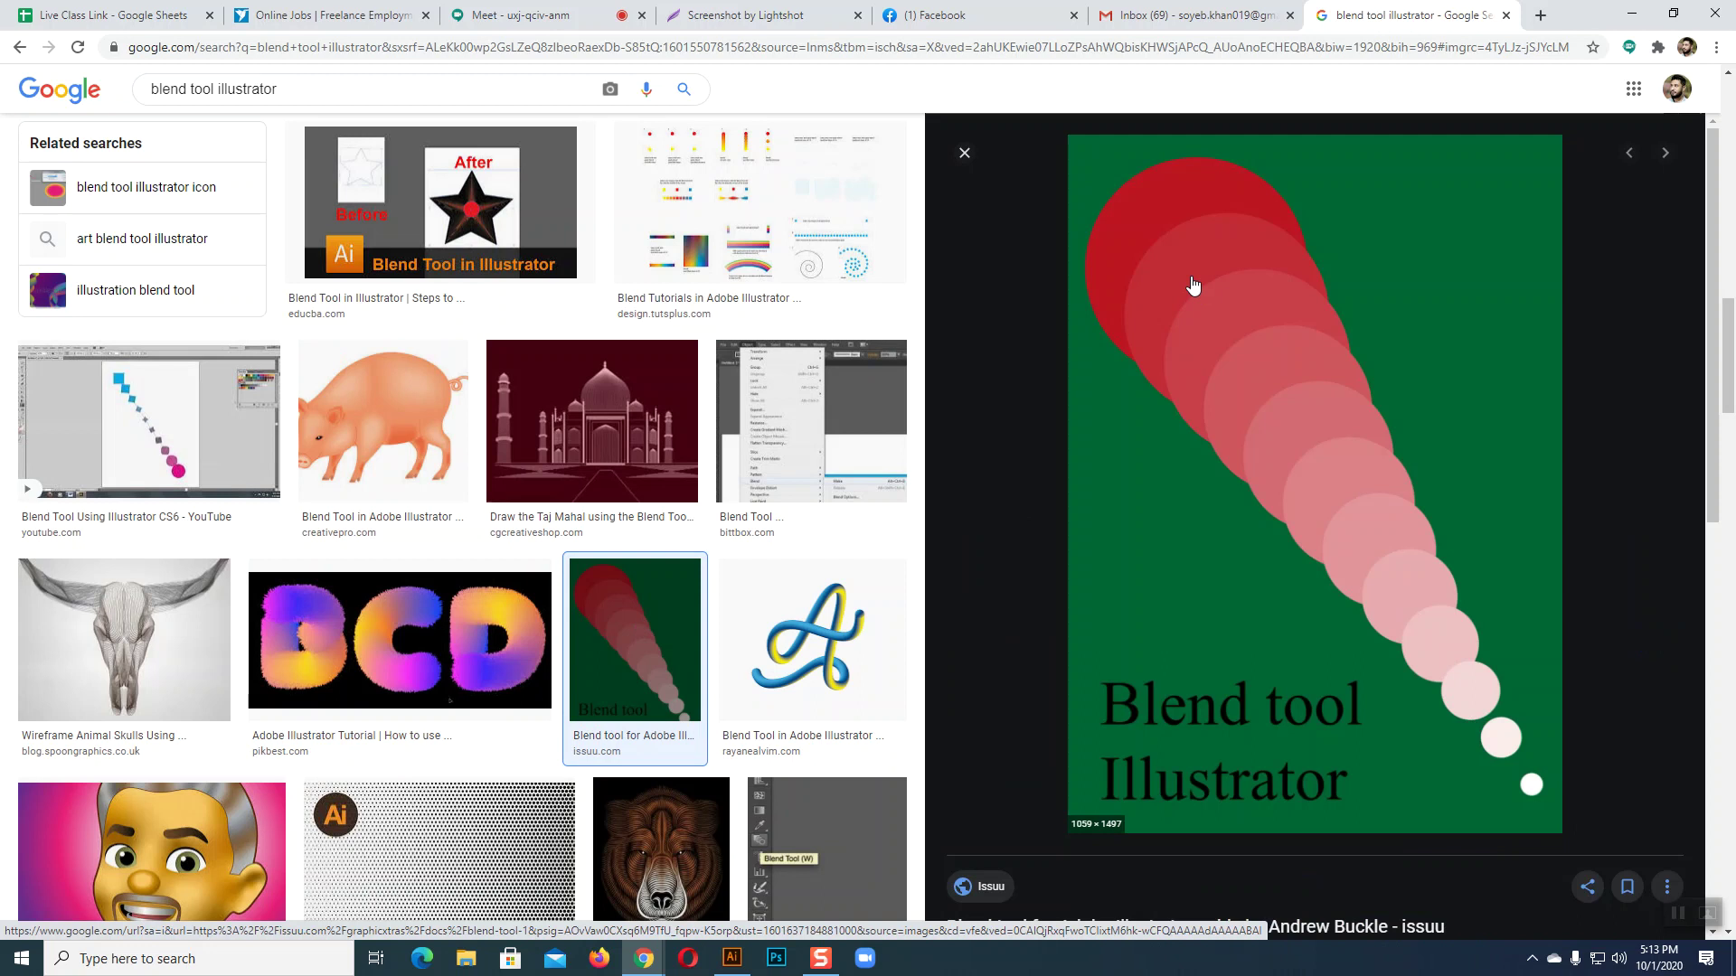
{"action": "left_click", "coordinate": [735, 960]}
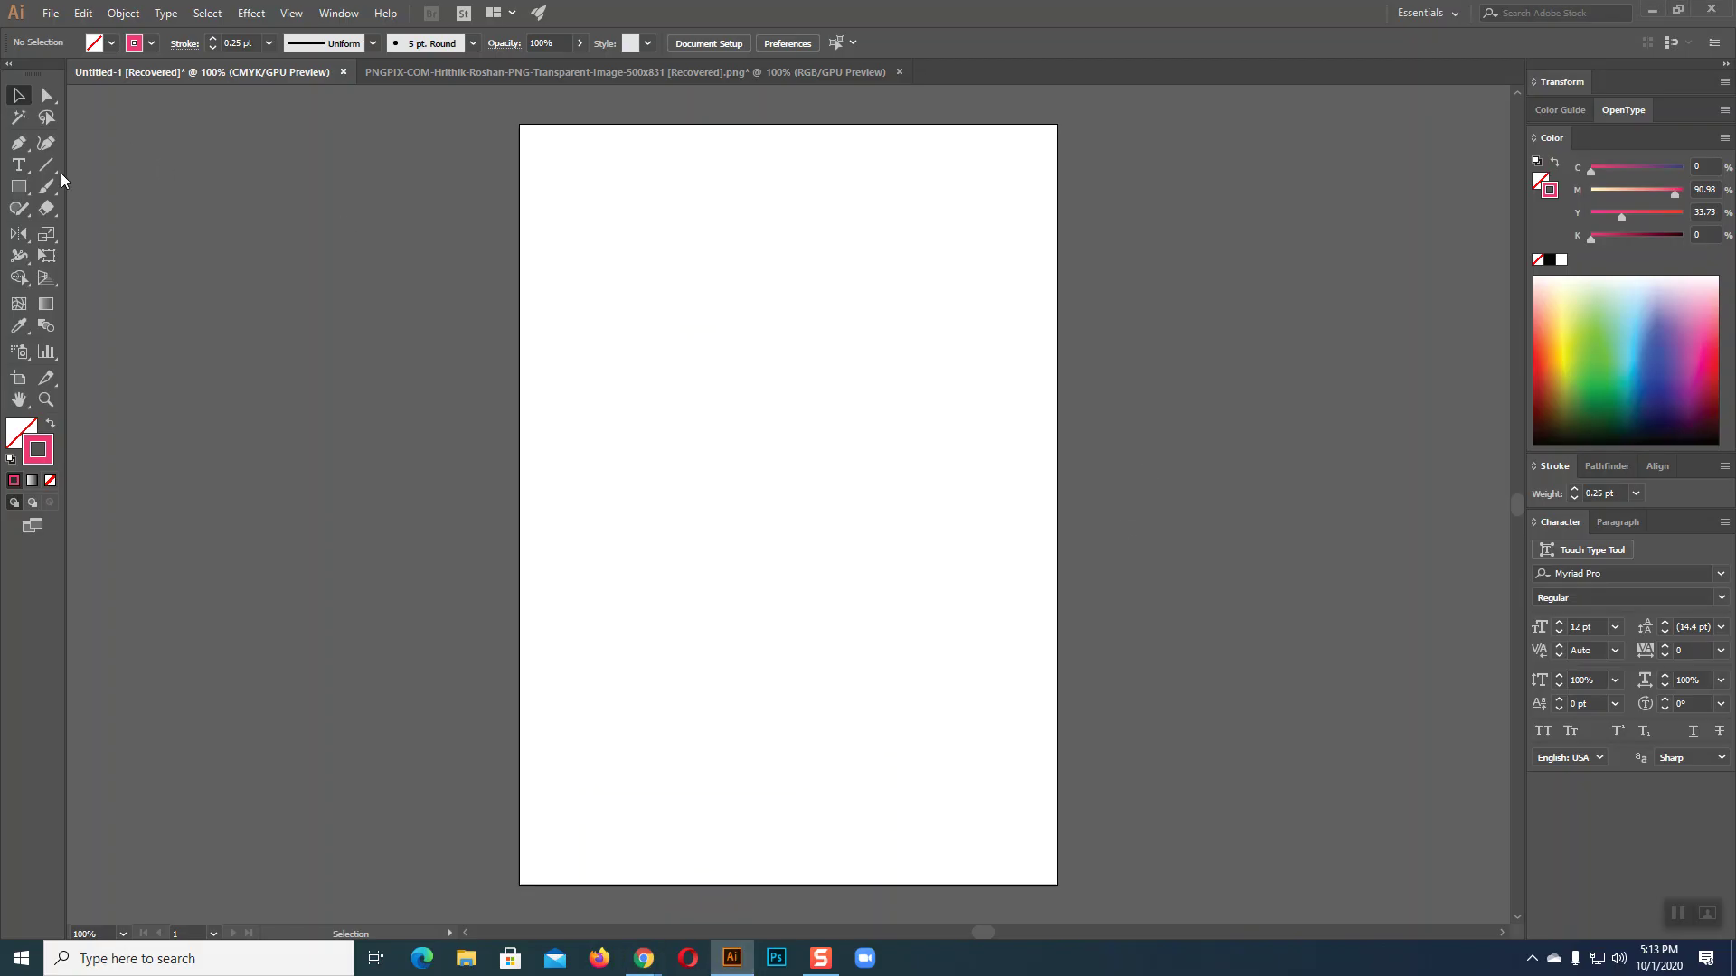
{"action": "right_click", "coordinate": [18, 186]}
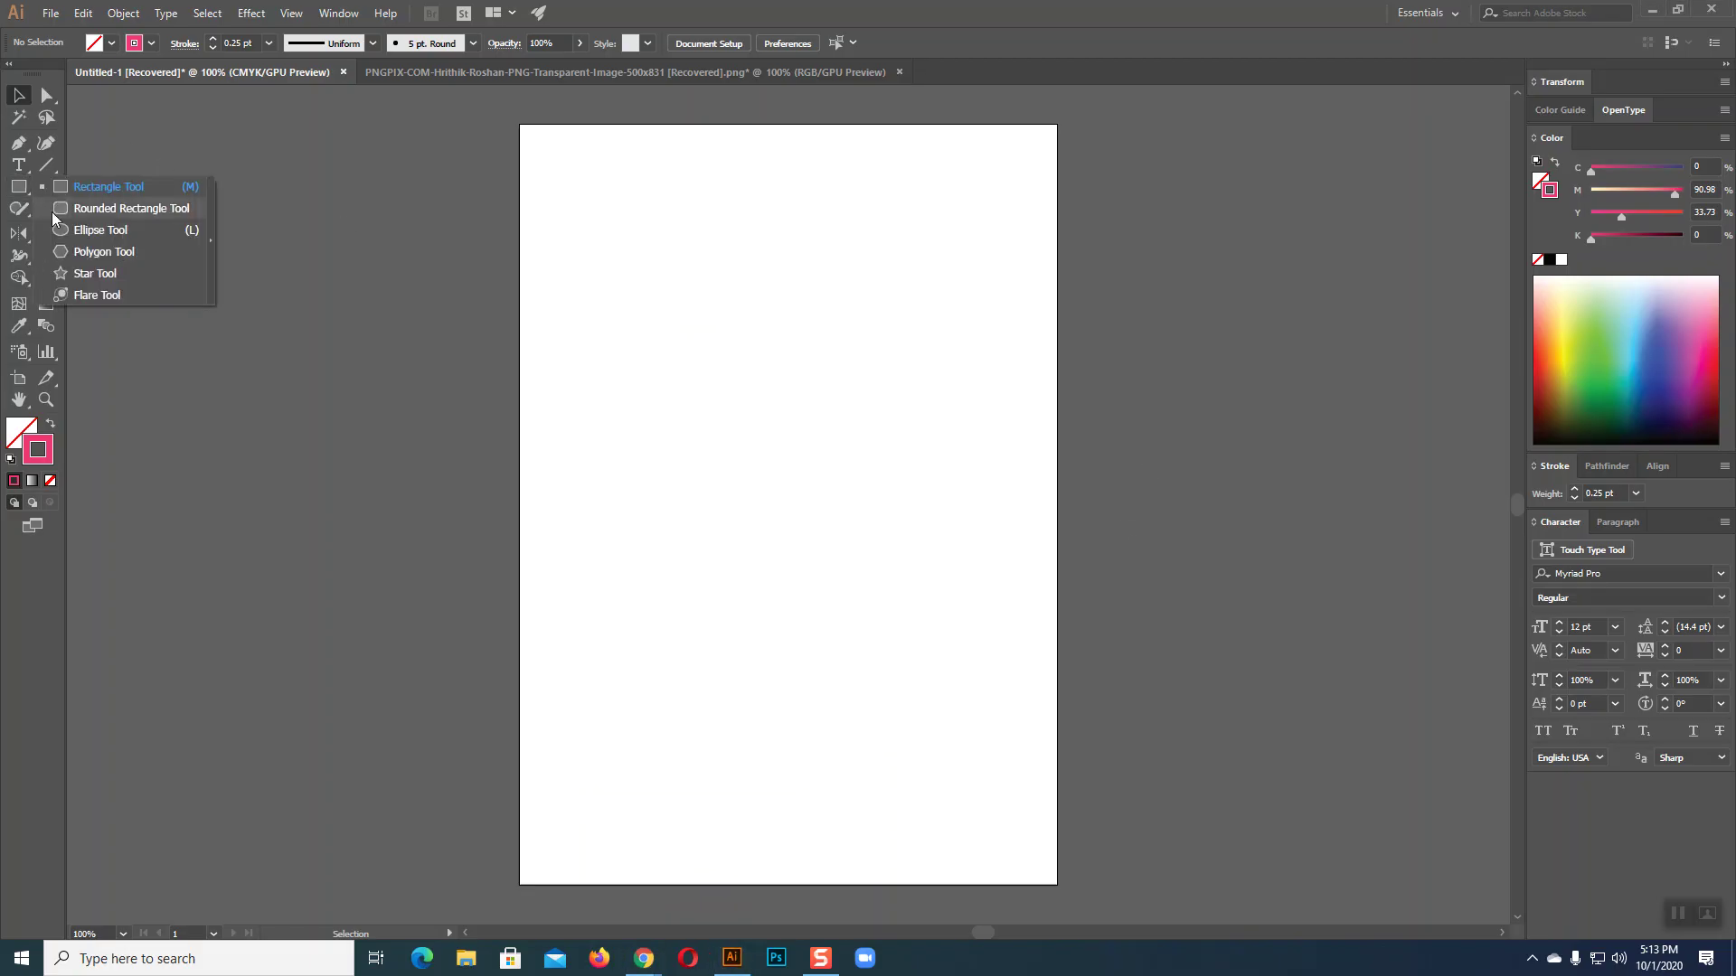
- Draw a hexagon with a gradient stroke of 0.75 pt weight
{"action": "left_click", "coordinate": [101, 252]}
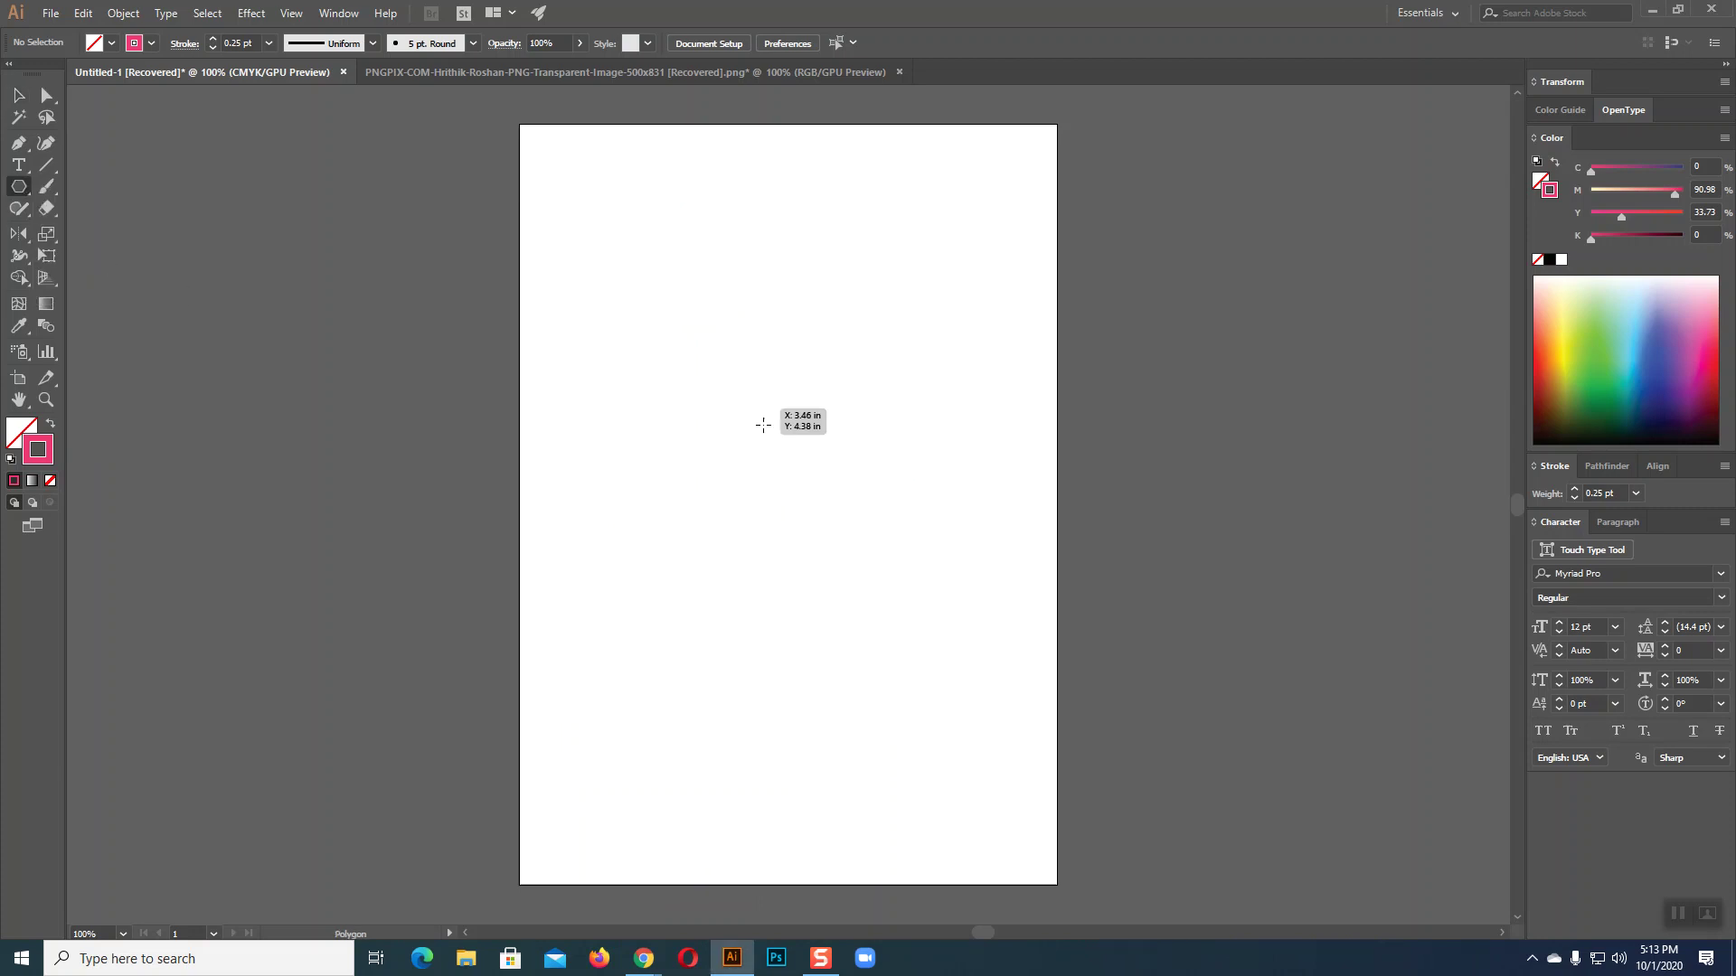
{"action": "left_click_drag", "start_coordinate": [744, 409], "coordinate": [877, 539]}
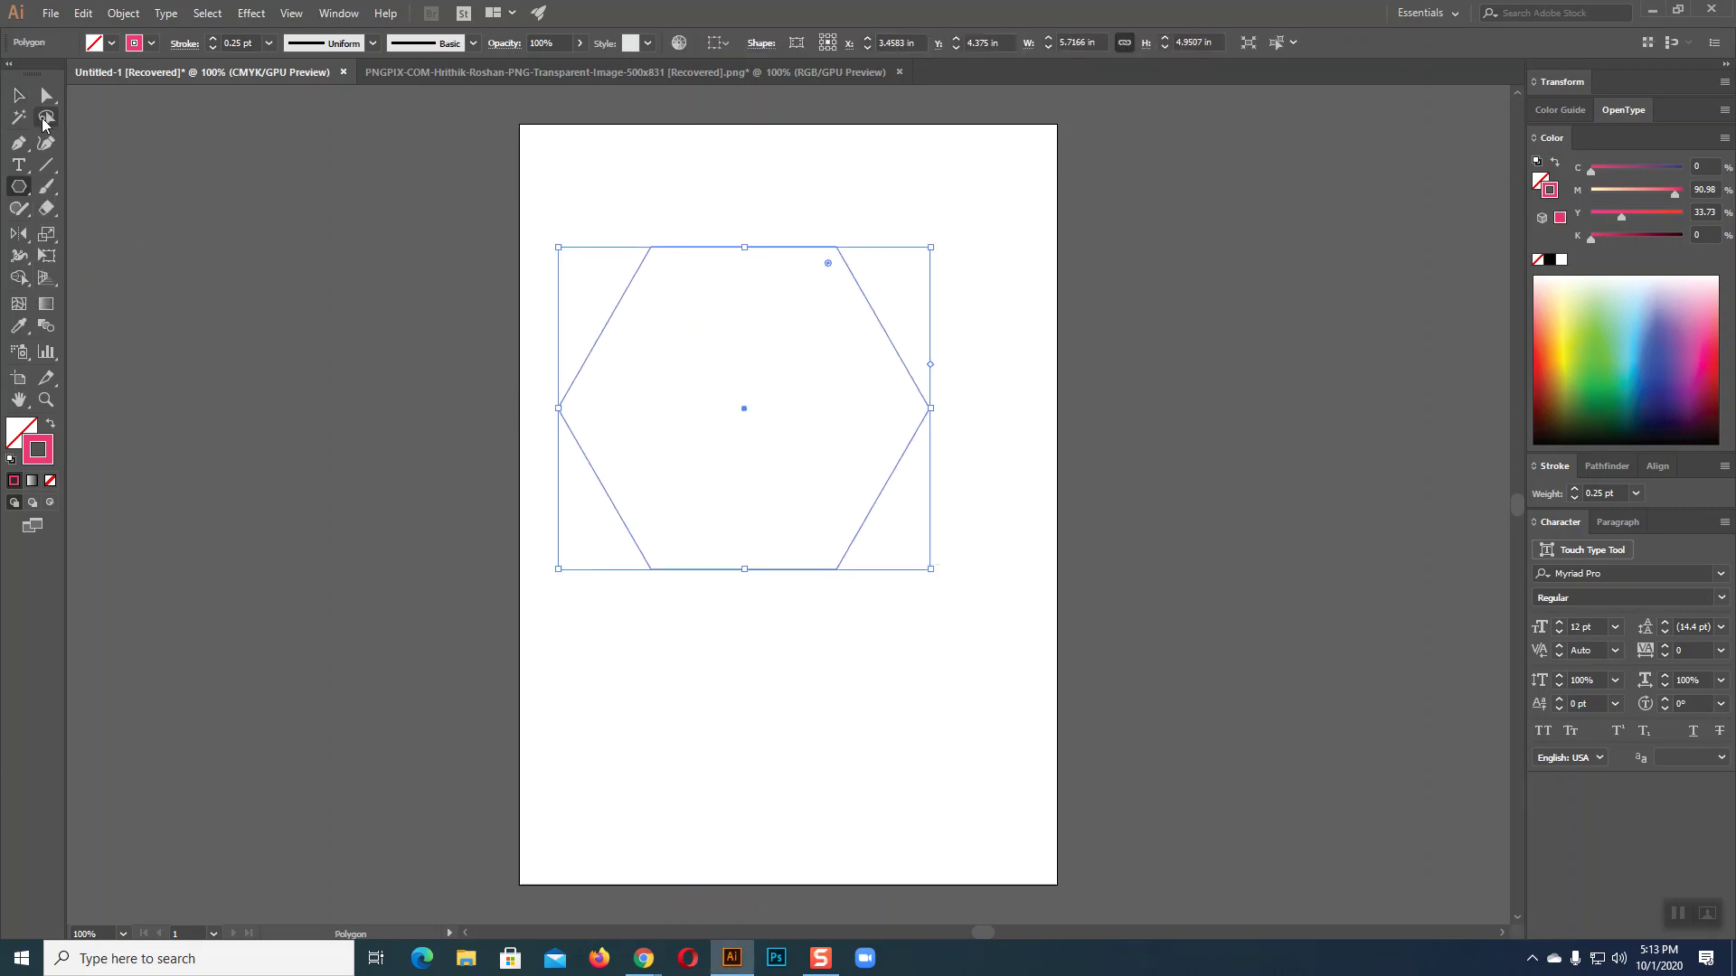
{"action": "left_click", "coordinate": [18, 95]}
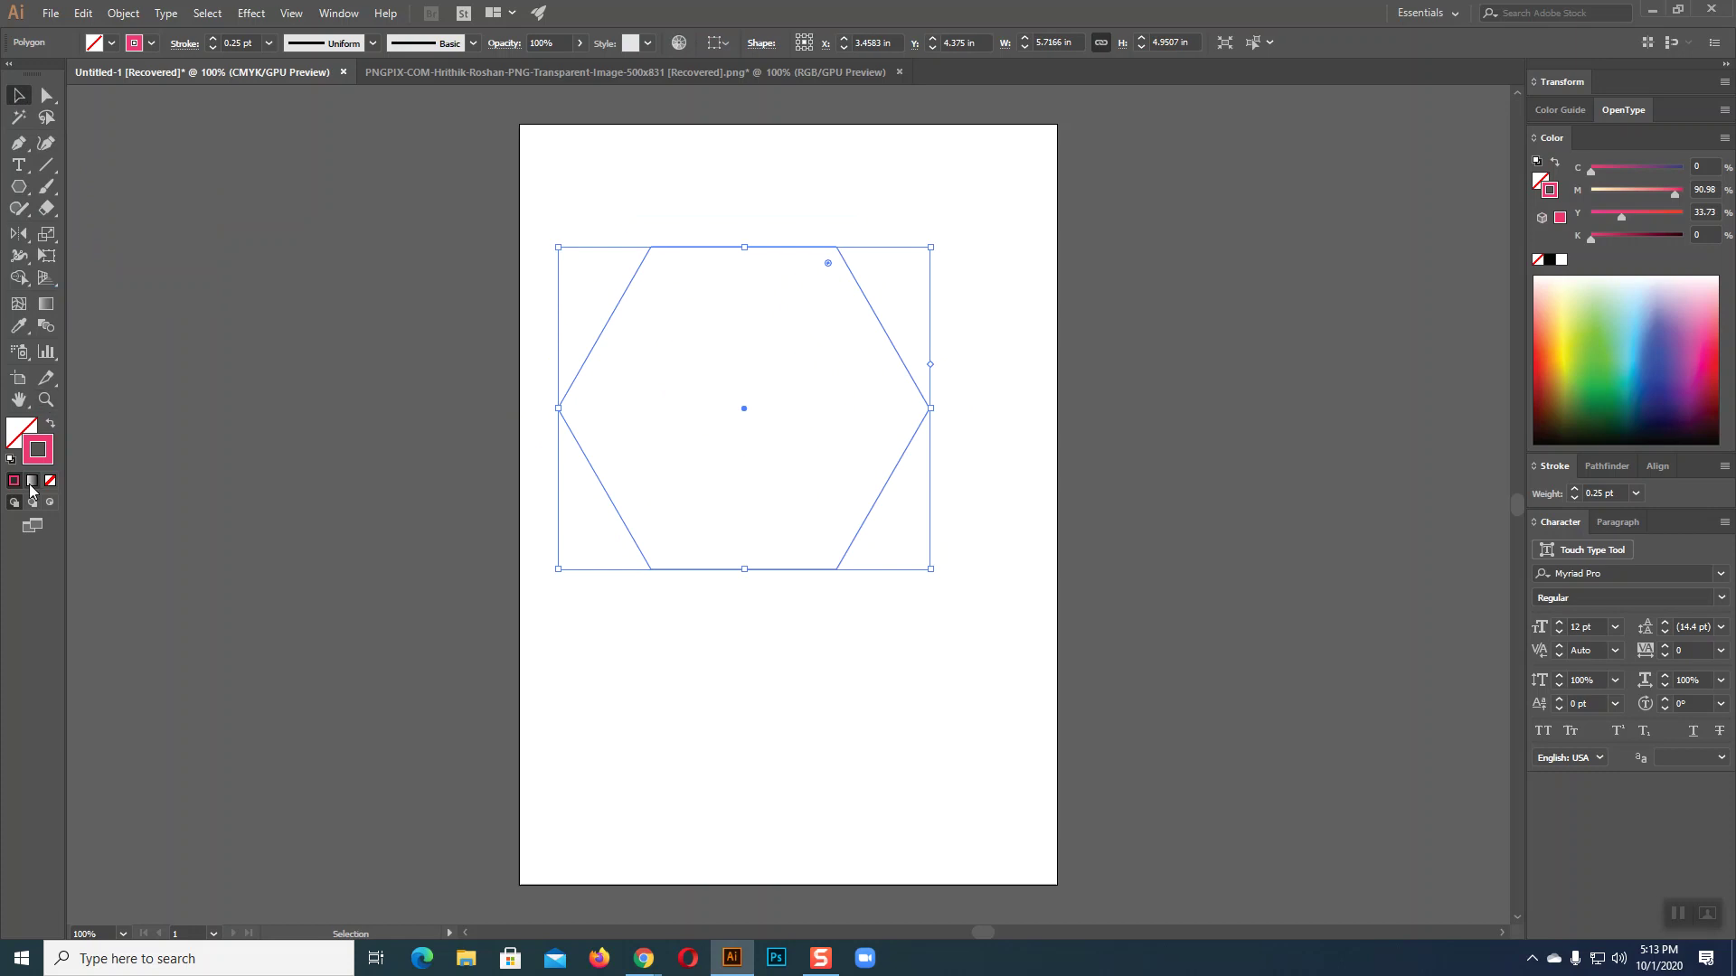
{"action": "left_click", "coordinate": [32, 481]}
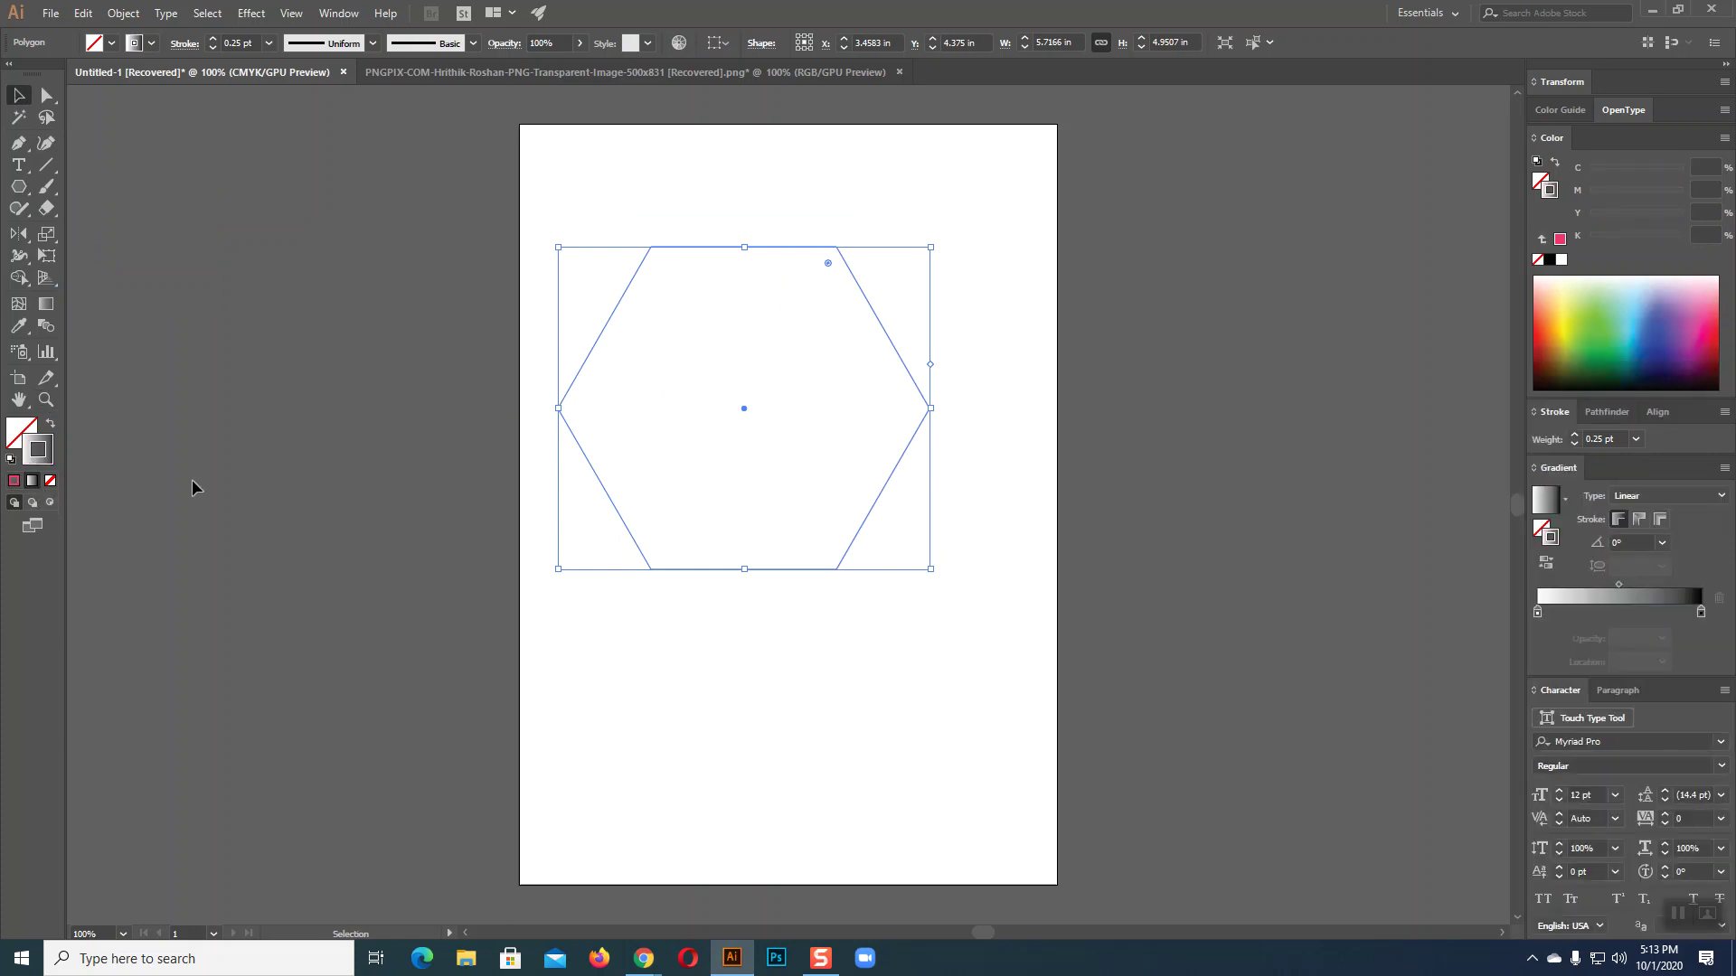
{"action": "left_click", "coordinate": [210, 40]}
{"action": "left_click", "coordinate": [211, 38]}
{"action": "left_click", "coordinate": [687, 624]}
{"action": "left_click", "coordinate": [892, 476]}
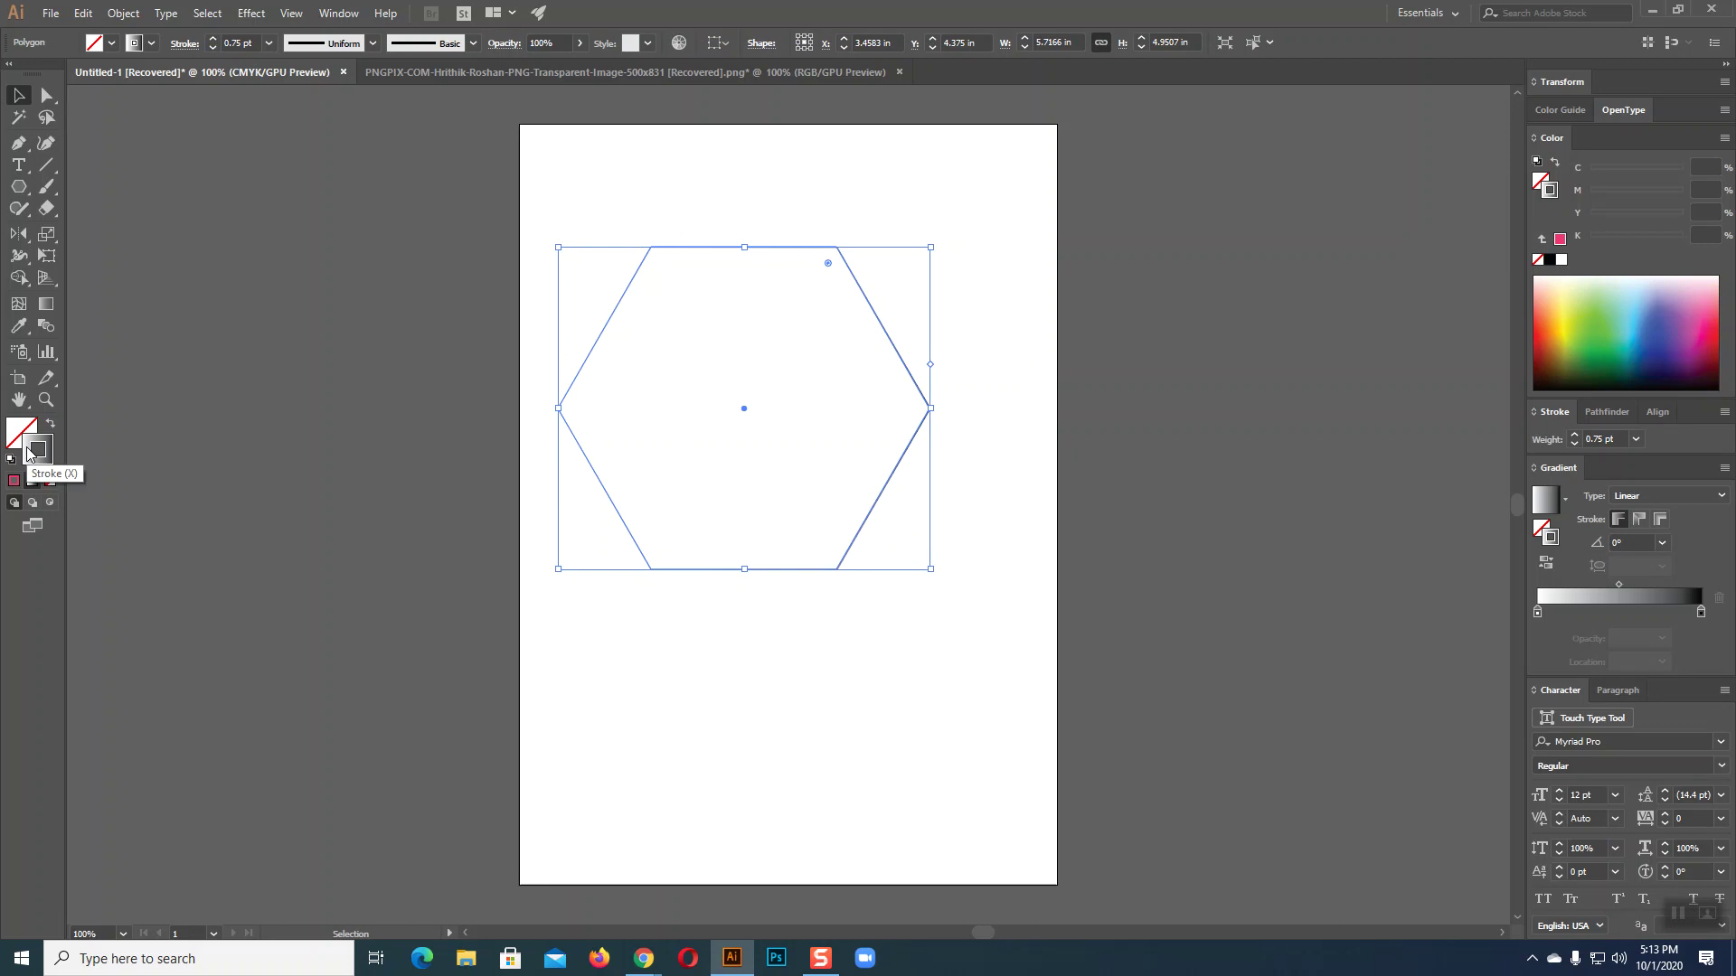
- Set the stroke gradient to run from magenta at the start to orange at the end
{"action": "double_click", "coordinate": [1700, 612]}
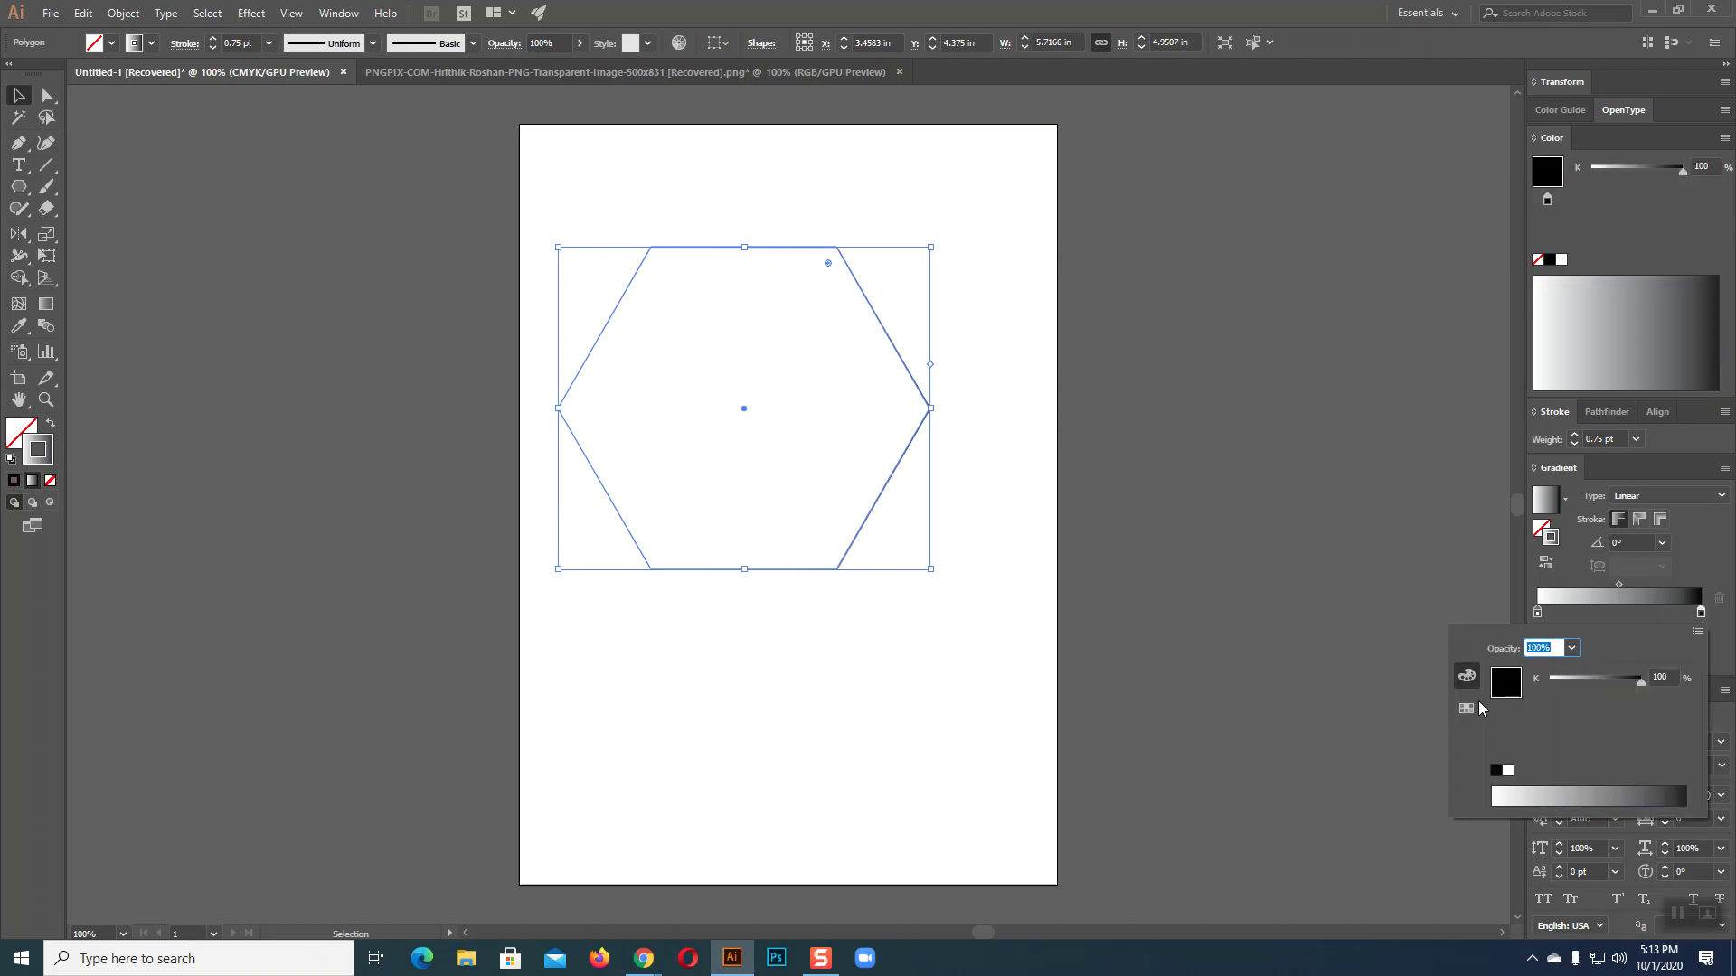
{"action": "left_click", "coordinate": [1468, 708]}
{"action": "left_click", "coordinate": [1645, 671]}
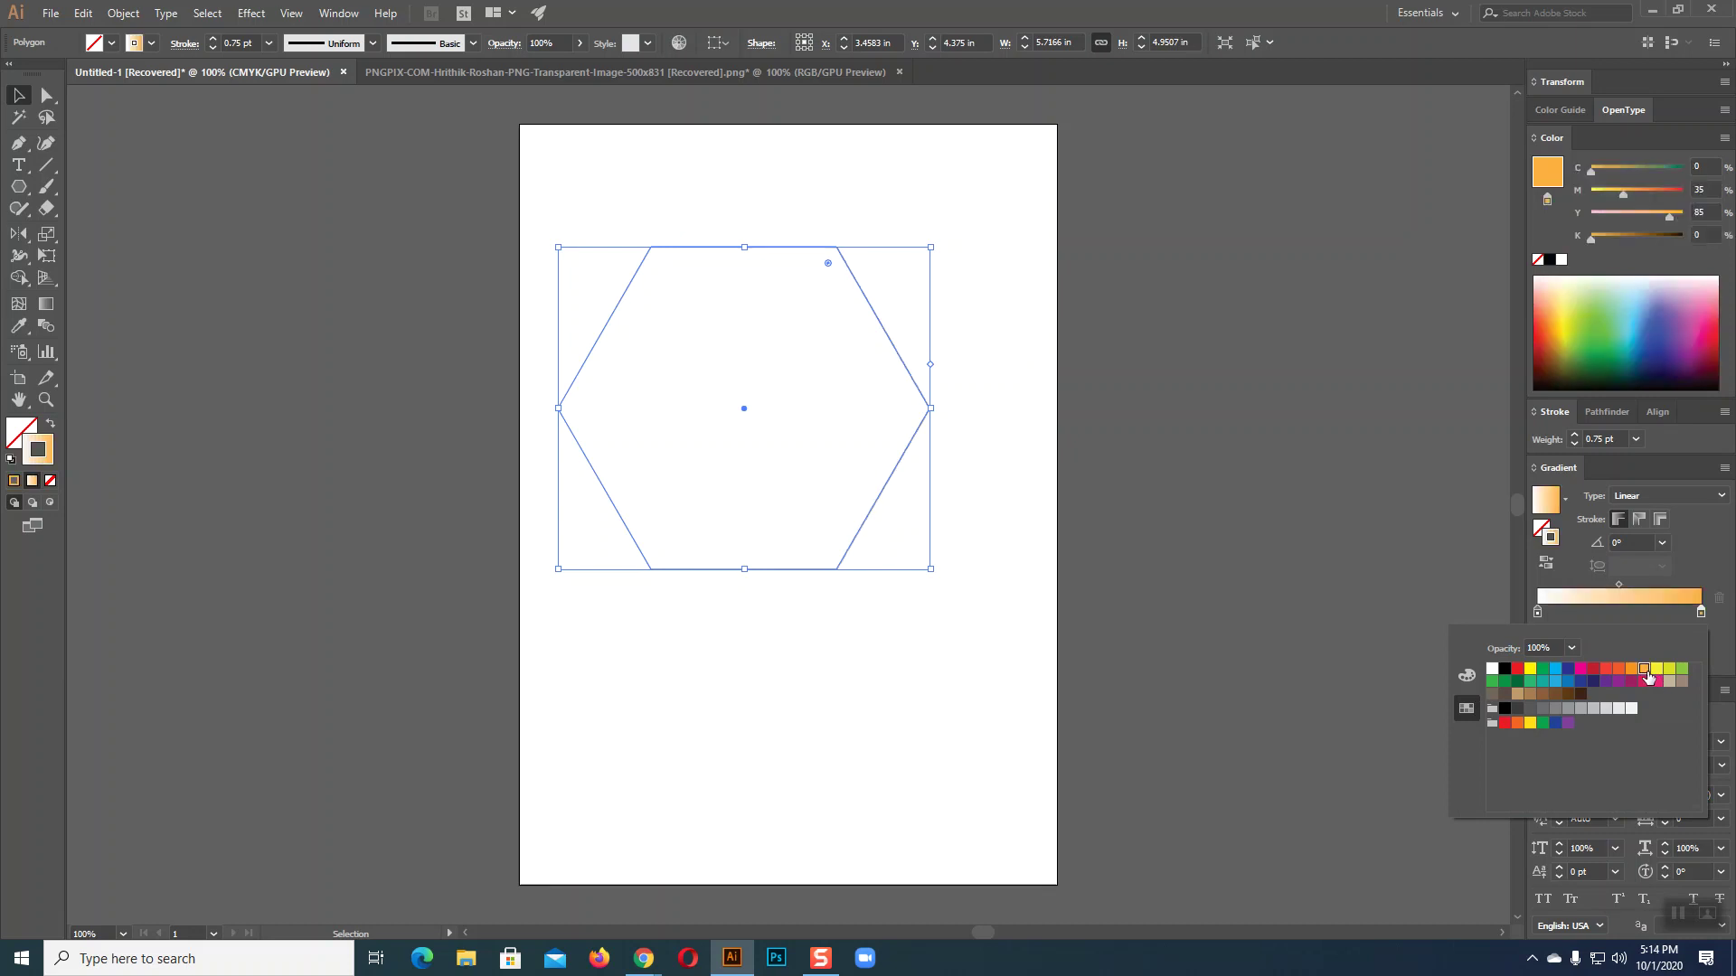
{"action": "left_click", "coordinate": [1338, 552]}
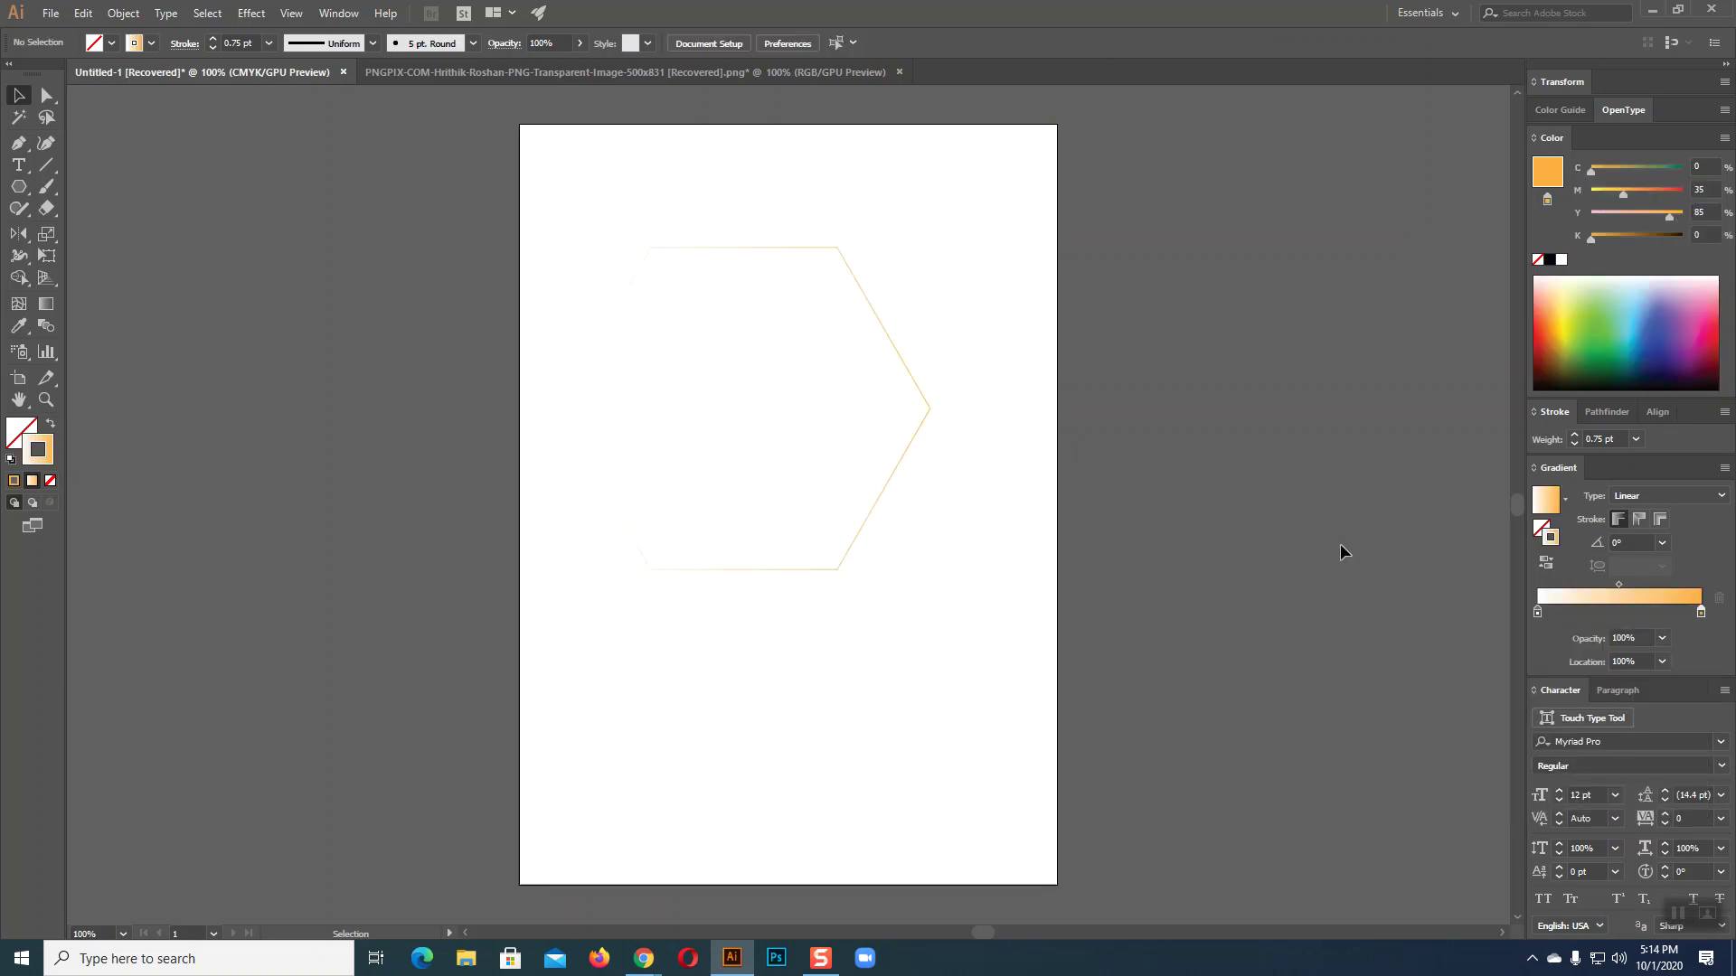
{"action": "left_click", "coordinate": [879, 501]}
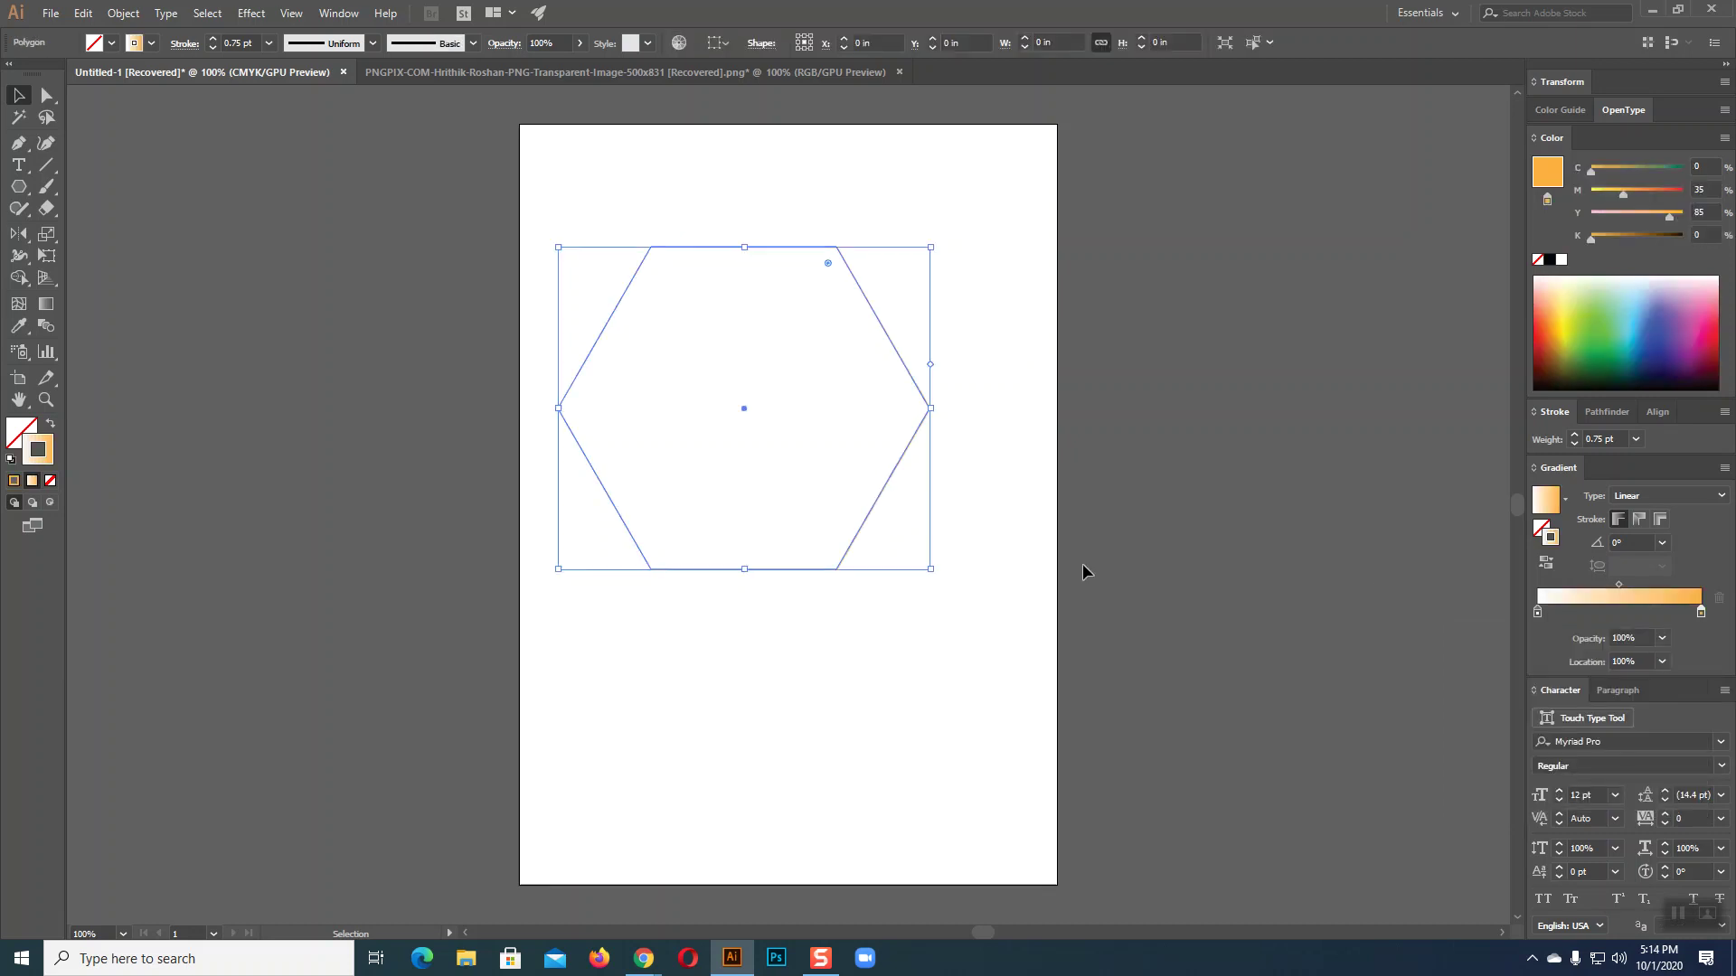
{"action": "double_click", "coordinate": [1536, 612]}
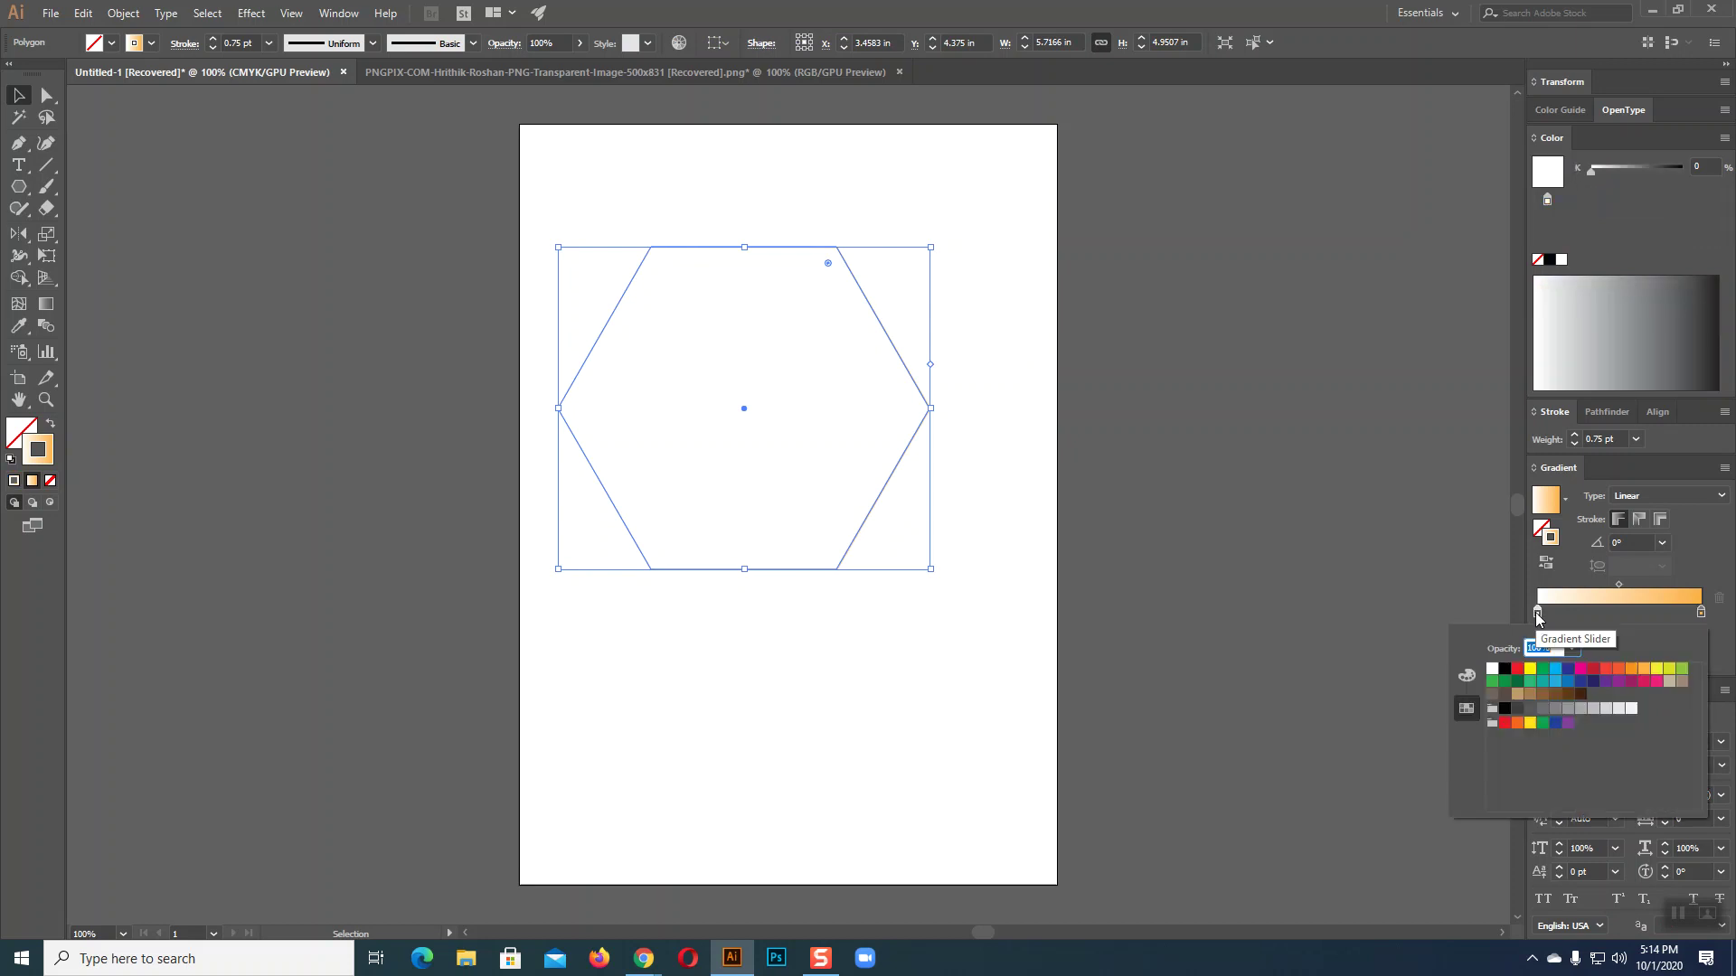
{"action": "left_click", "coordinate": [1581, 670]}
{"action": "left_click", "coordinate": [1261, 637]}
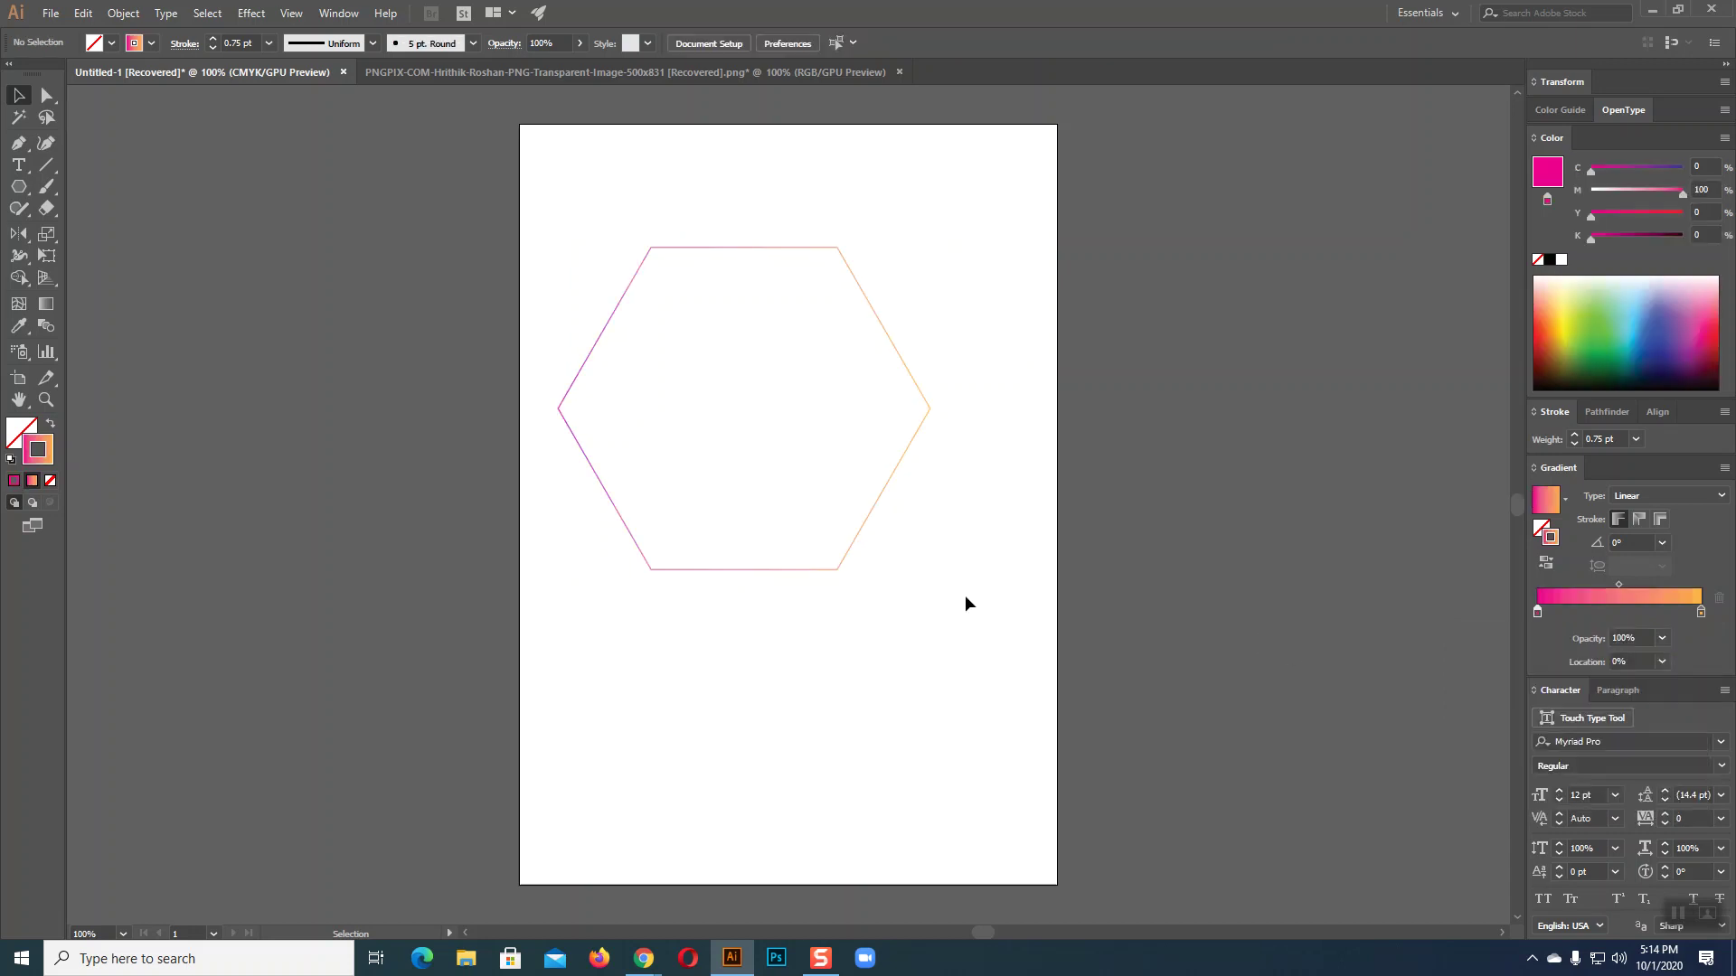
{"action": "left_click", "coordinate": [846, 554]}
{"action": "key", "text": "a"}
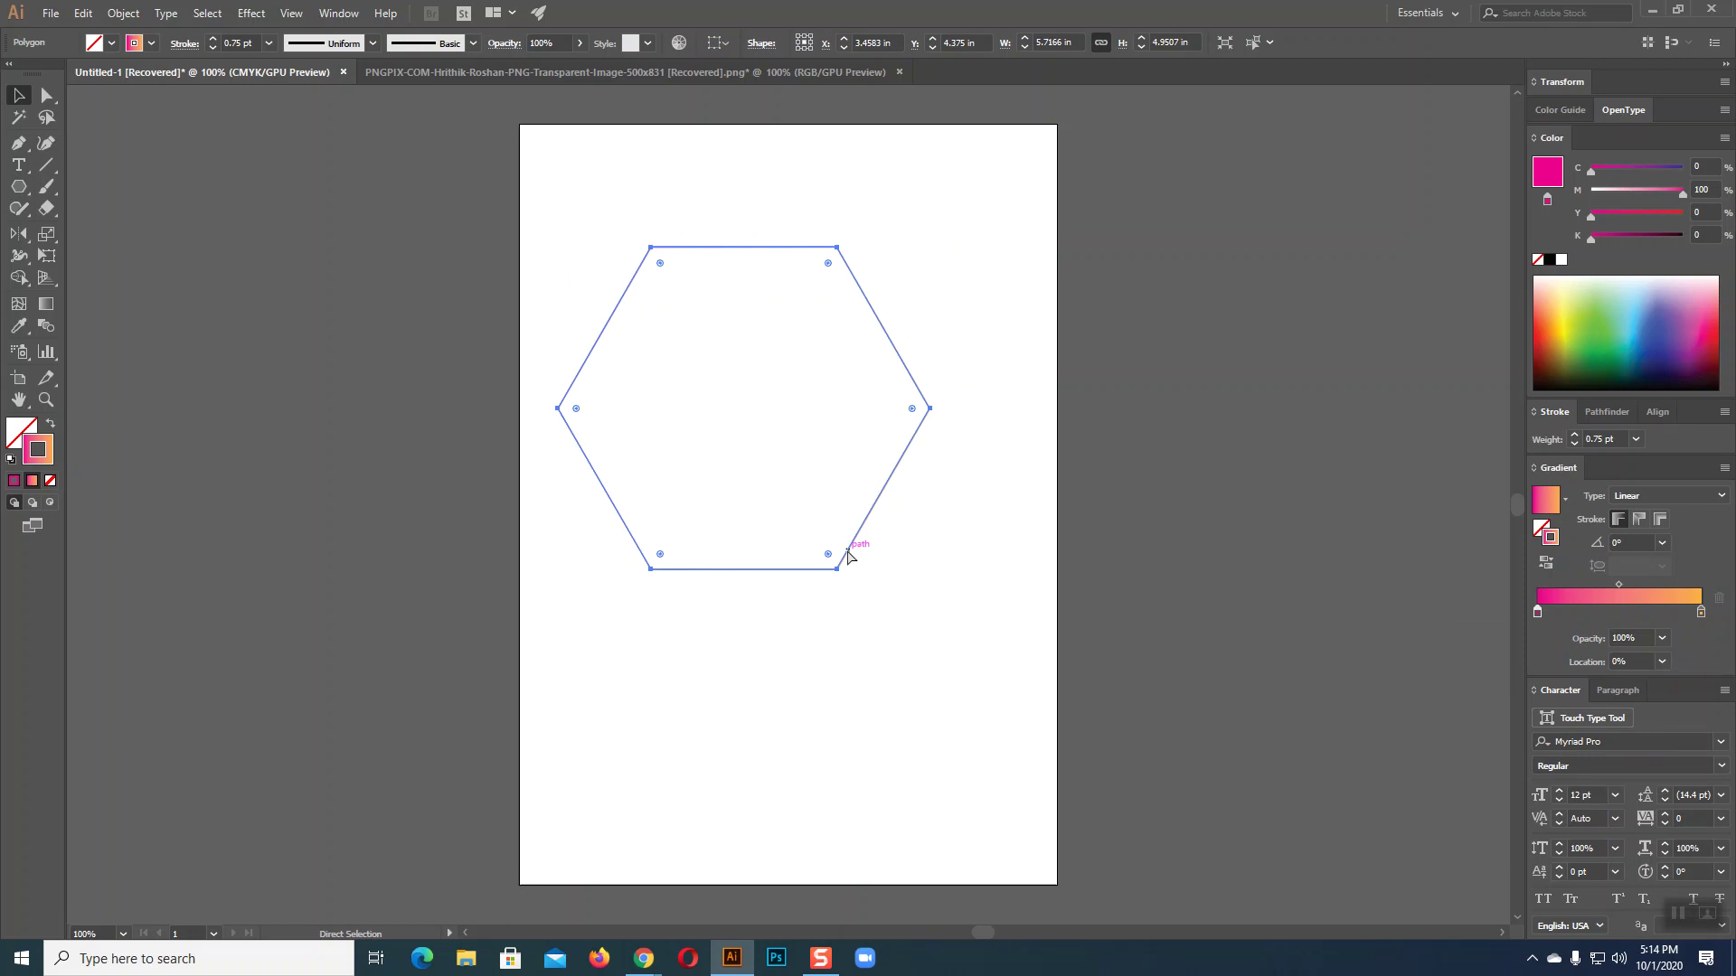
- Make a smaller copy inside the hexagon and send it behind the outer one
{"action": "key", "text": "v"}
{"action": "left_click_drag", "start_coordinate": [935, 254], "coordinate": [830, 345]}
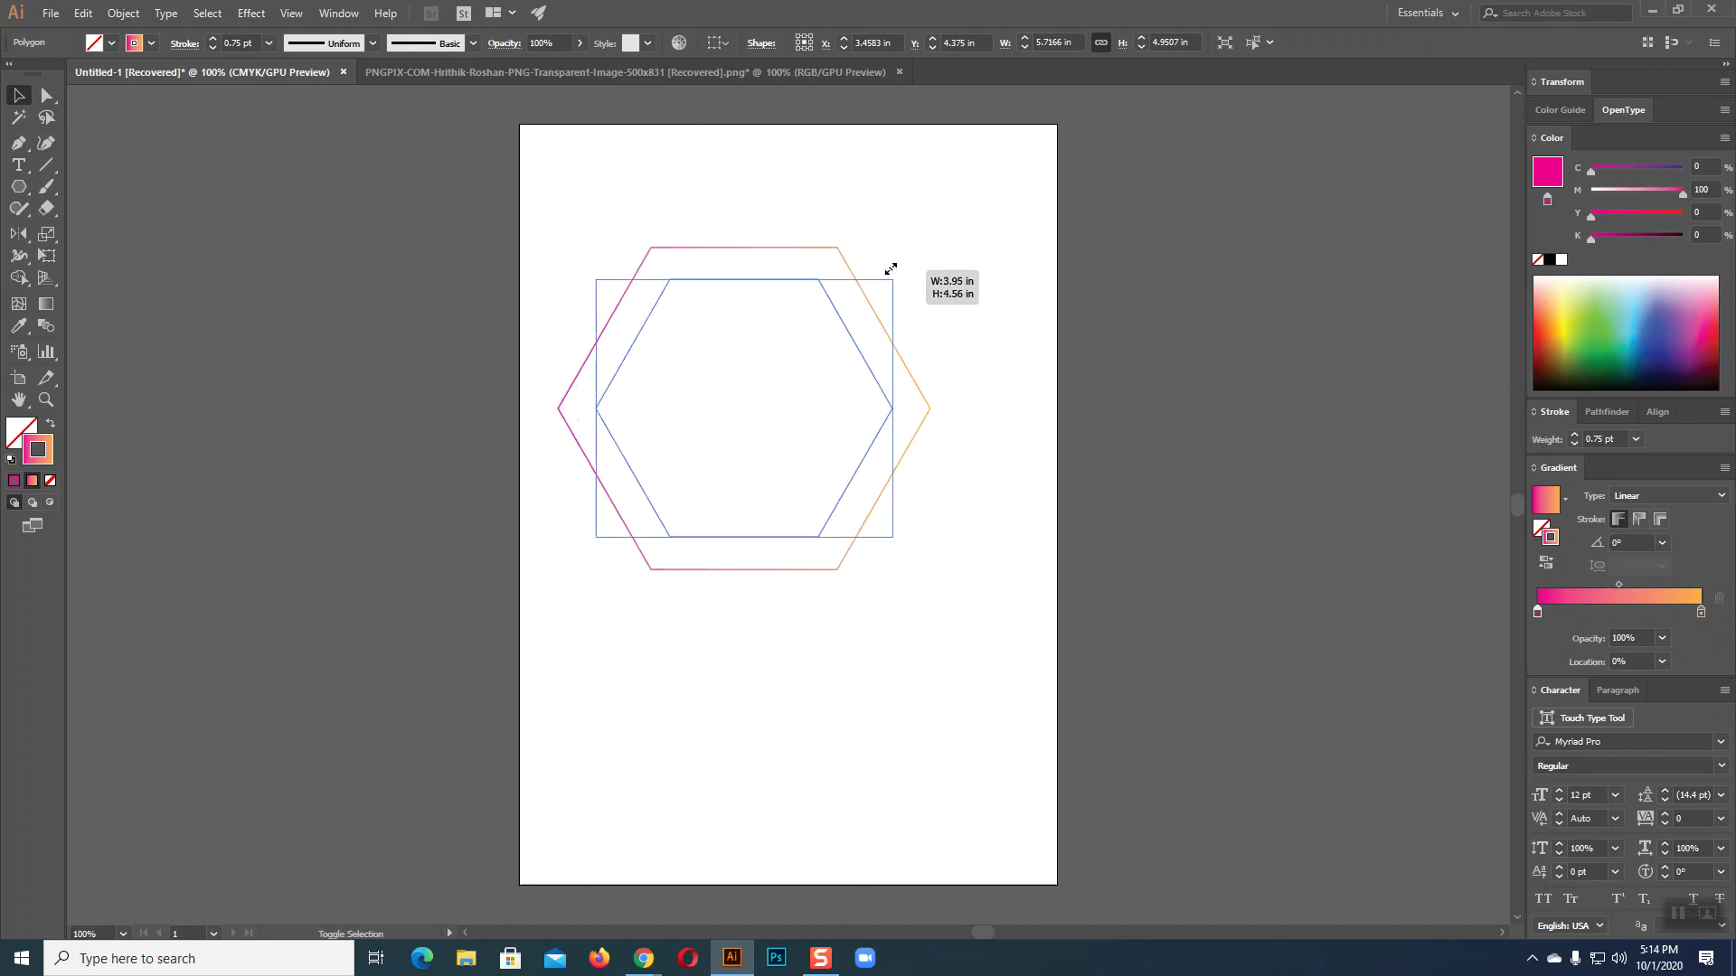
{"action": "left_click", "coordinate": [968, 512]}
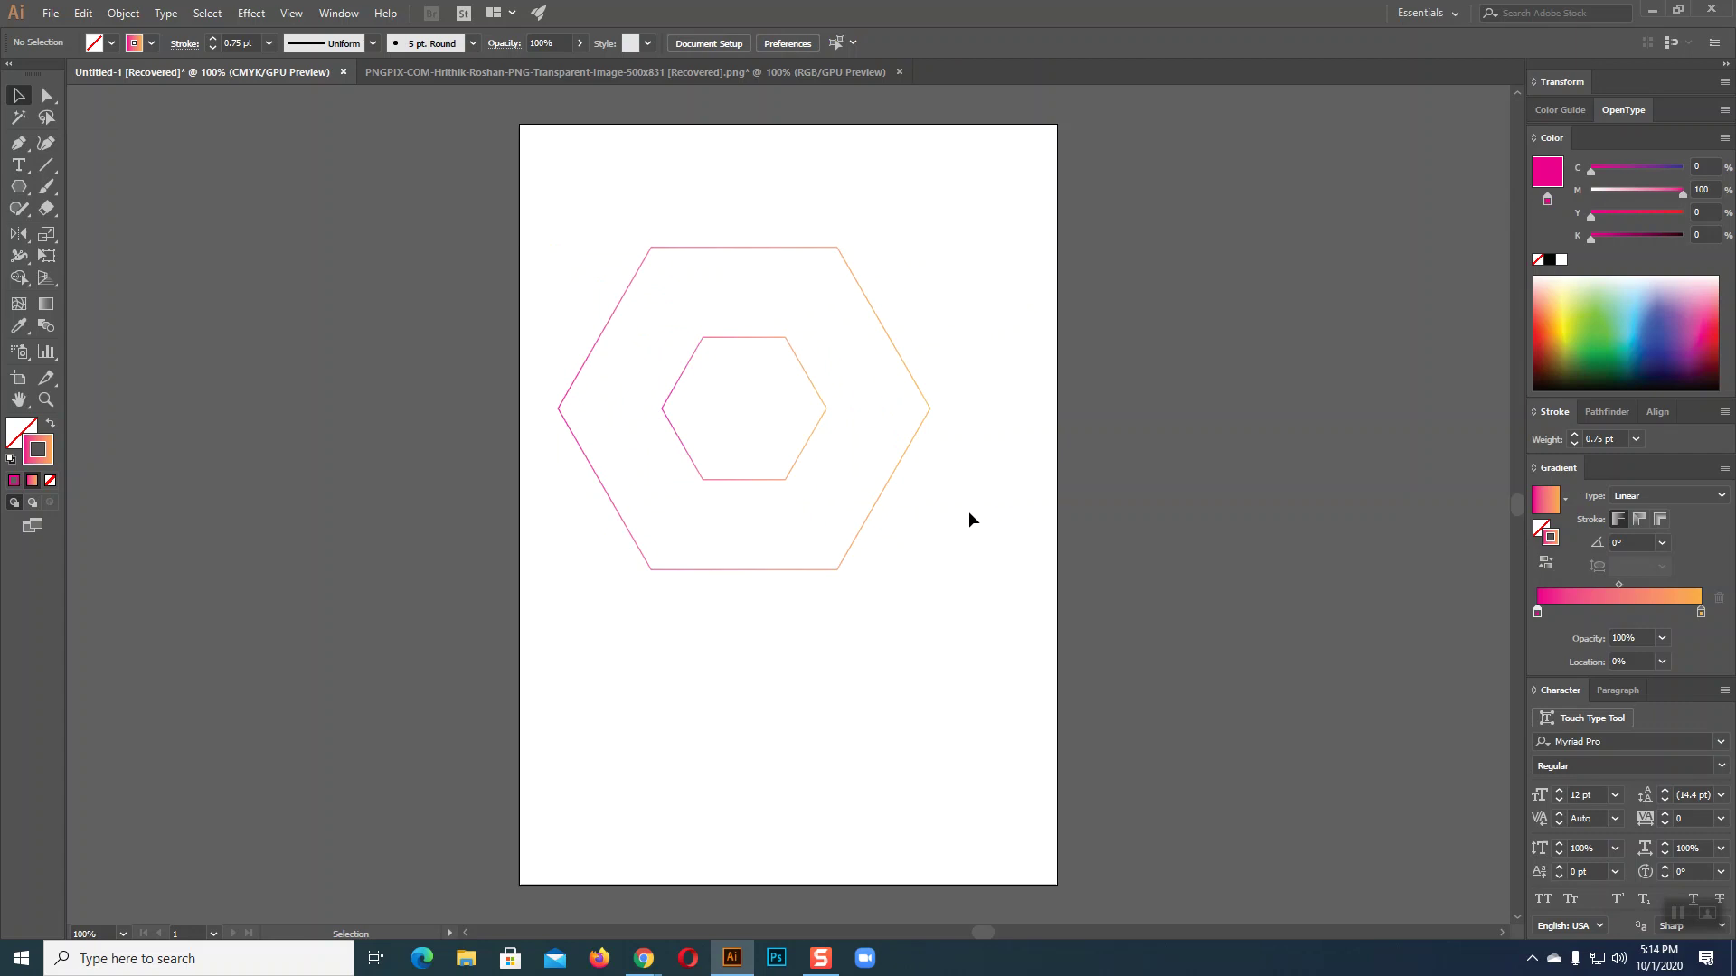
{"action": "right_click", "coordinate": [804, 370]}
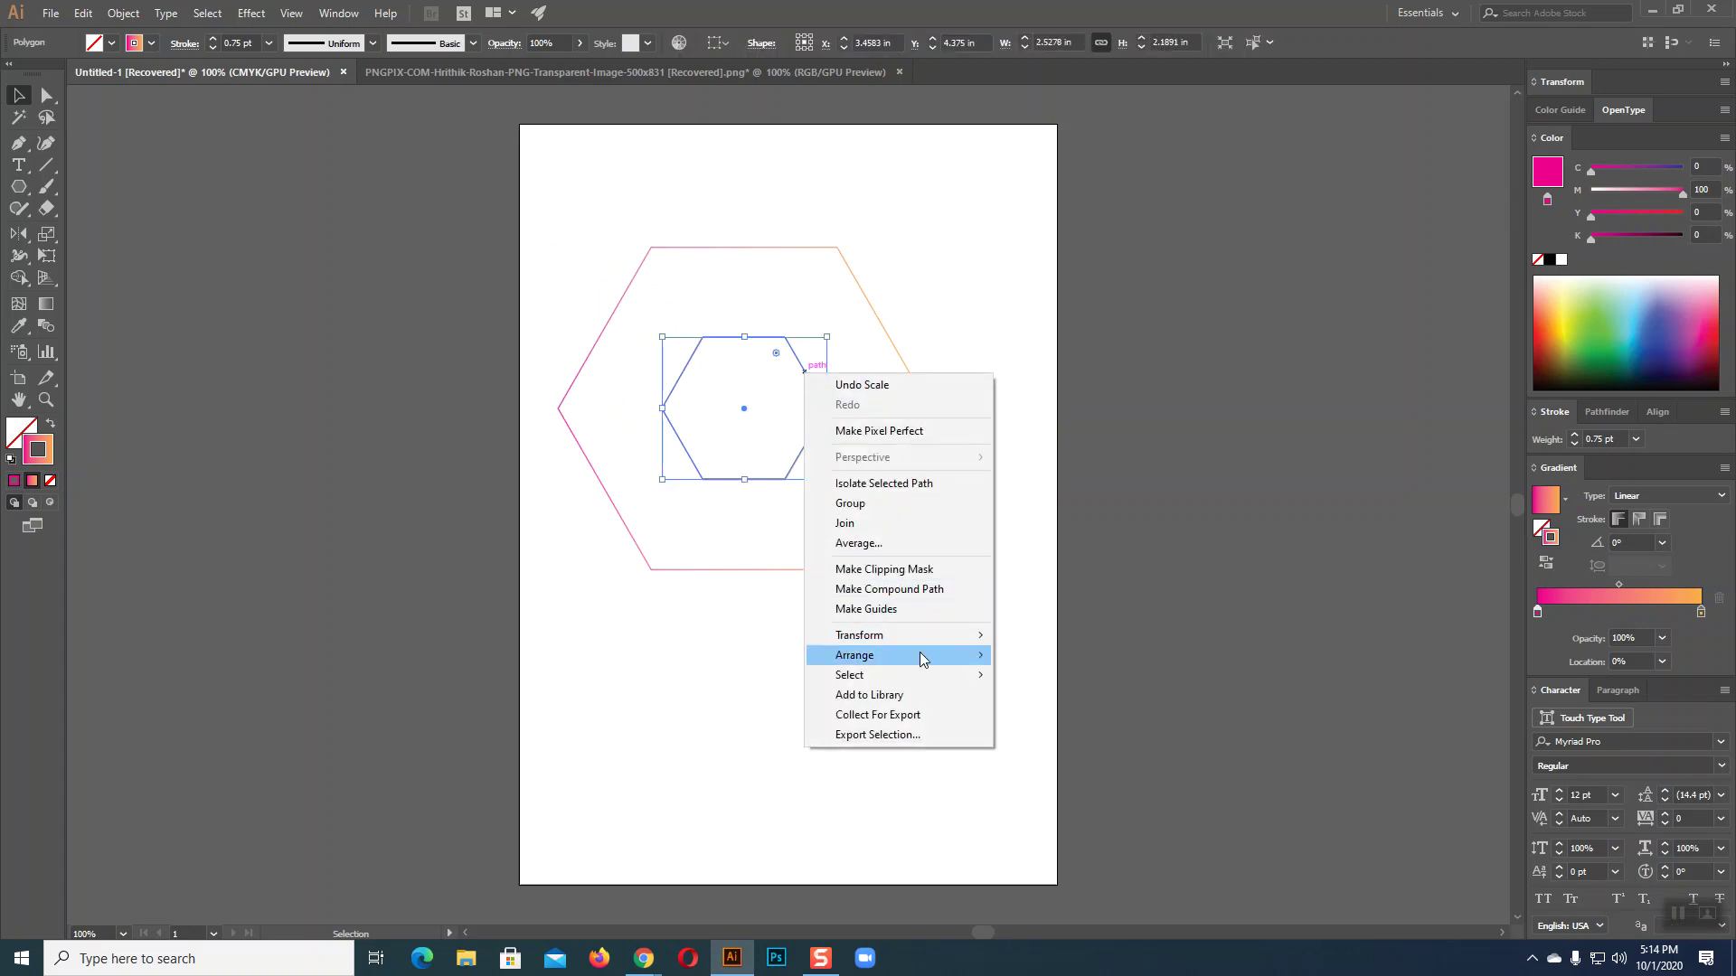
{"action": "mouse_move", "coordinate": [855, 655]}
{"action": "left_click", "coordinate": [1044, 714]}
{"action": "left_click", "coordinate": [883, 658]}
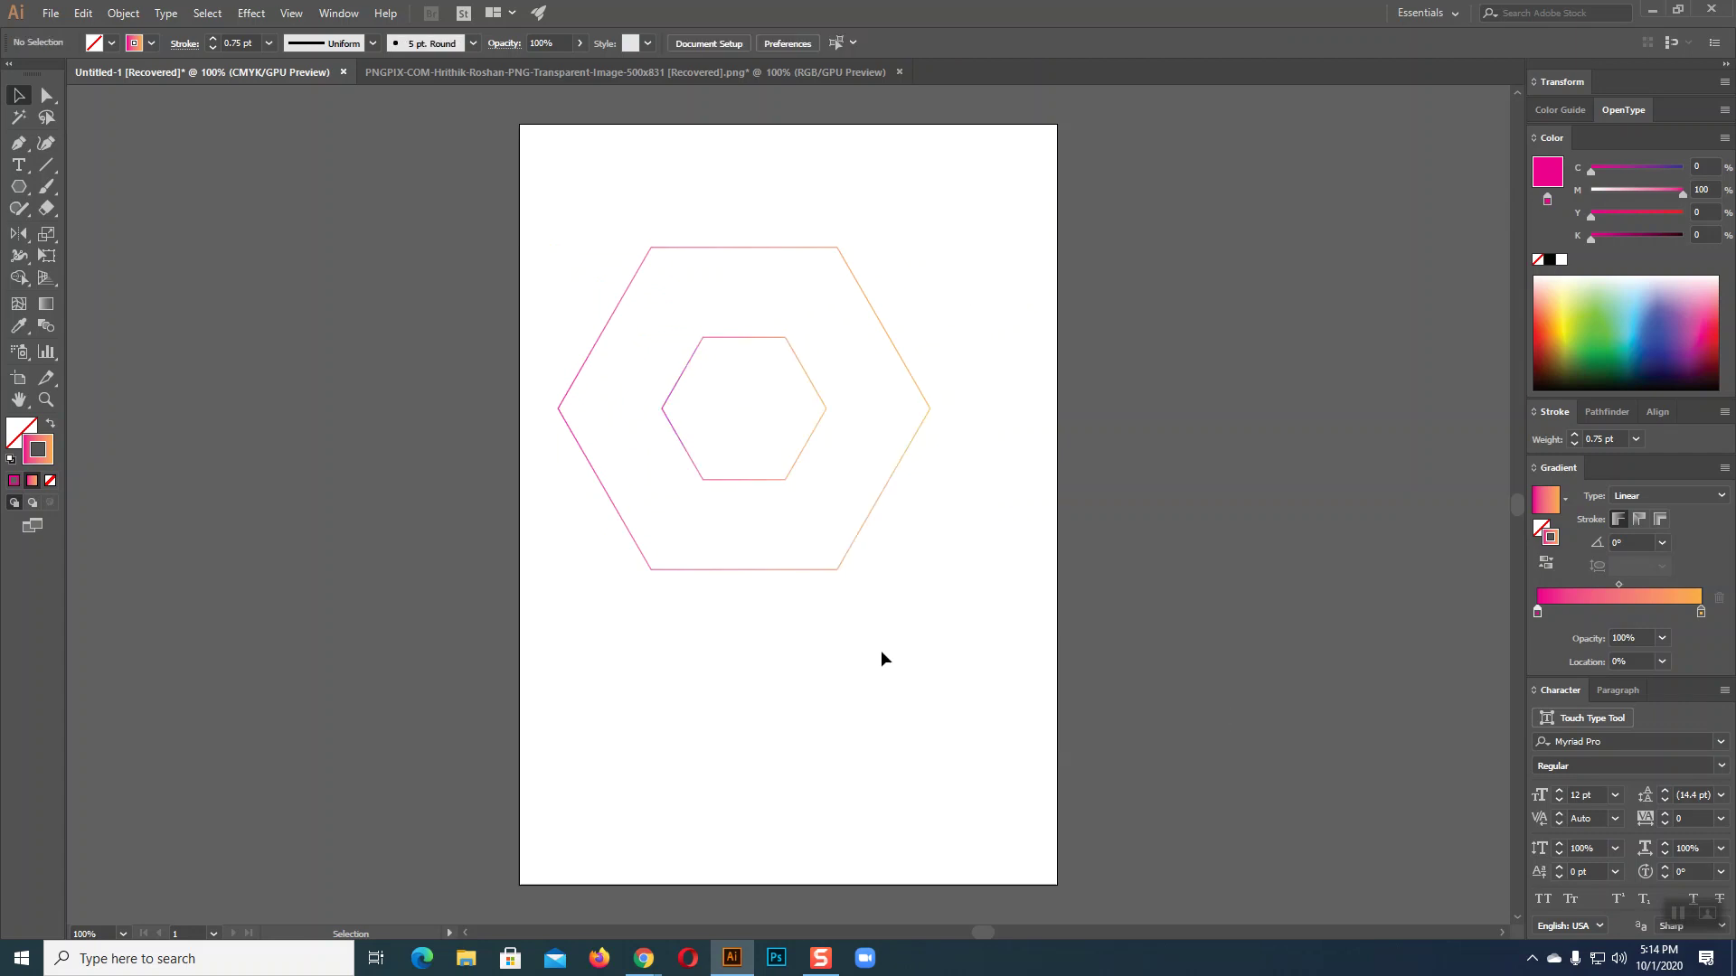
- Rotate the inner hexagon 30° around its centre
{"action": "left_click_drag", "start_coordinate": [576, 262], "coordinate": [929, 584]}
{"action": "left_click", "coordinate": [930, 703]}
{"action": "left_click", "coordinate": [818, 420]}
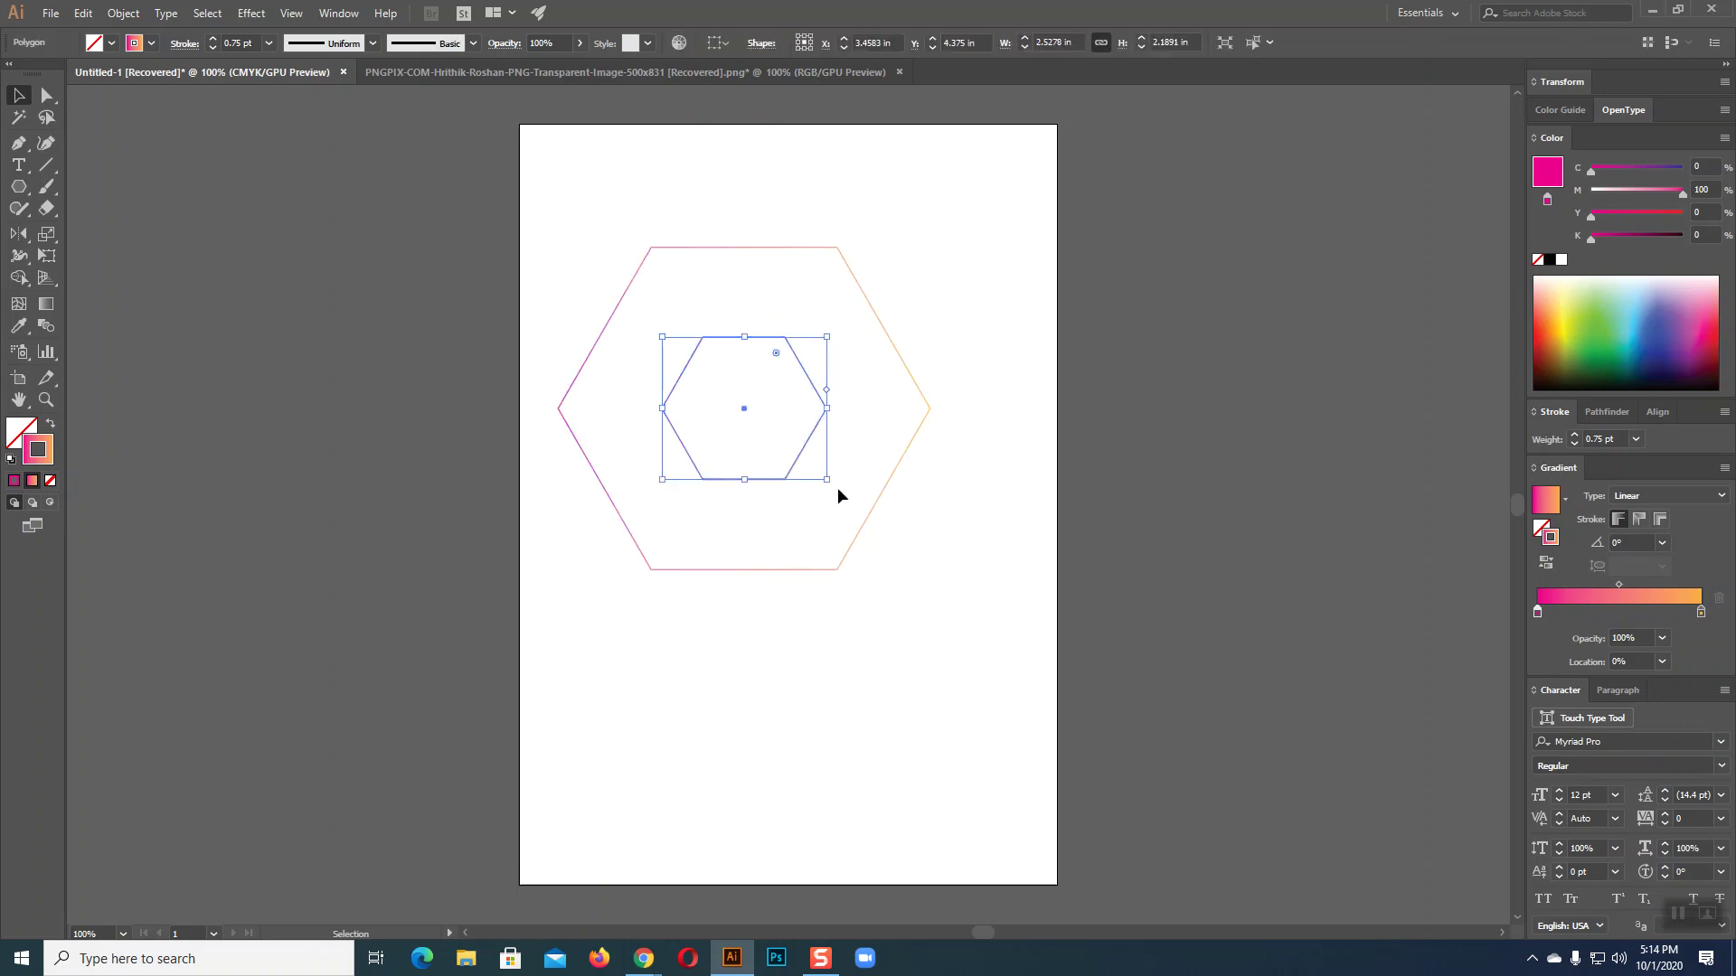
{"action": "left_click_drag", "start_coordinate": [838, 490], "coordinate": [850, 426]}
{"action": "left_click", "coordinate": [967, 587]}
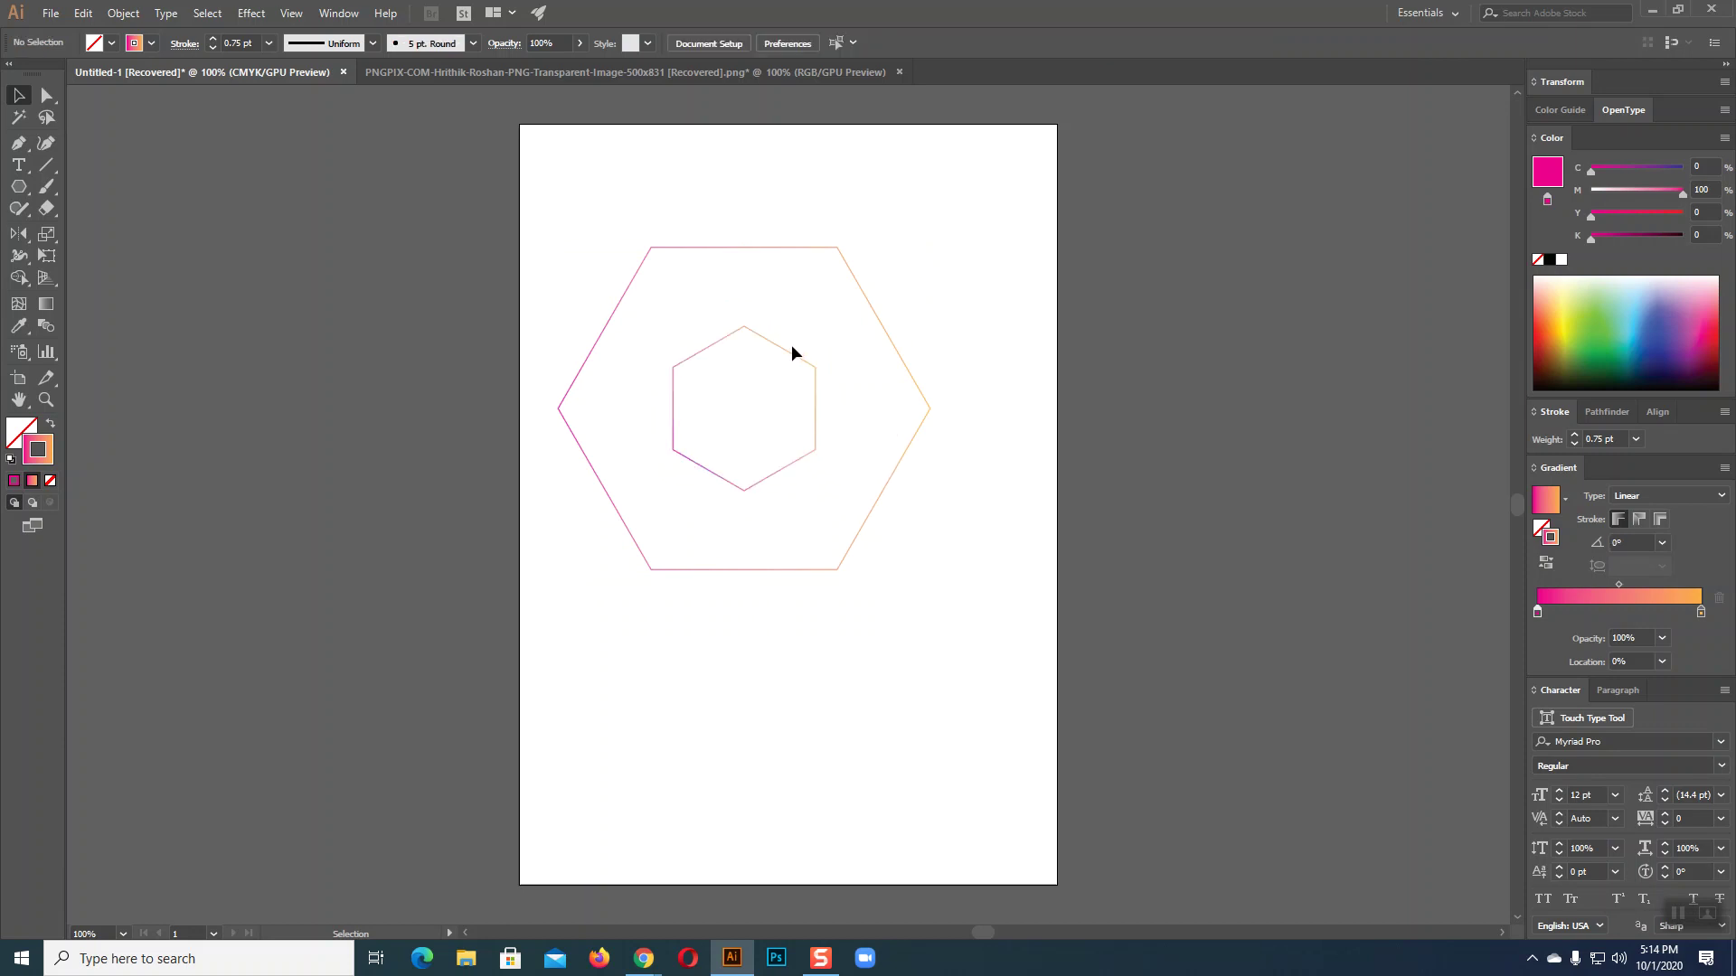
{"action": "left_click", "coordinate": [786, 352]}
{"action": "left_click", "coordinate": [955, 412]}
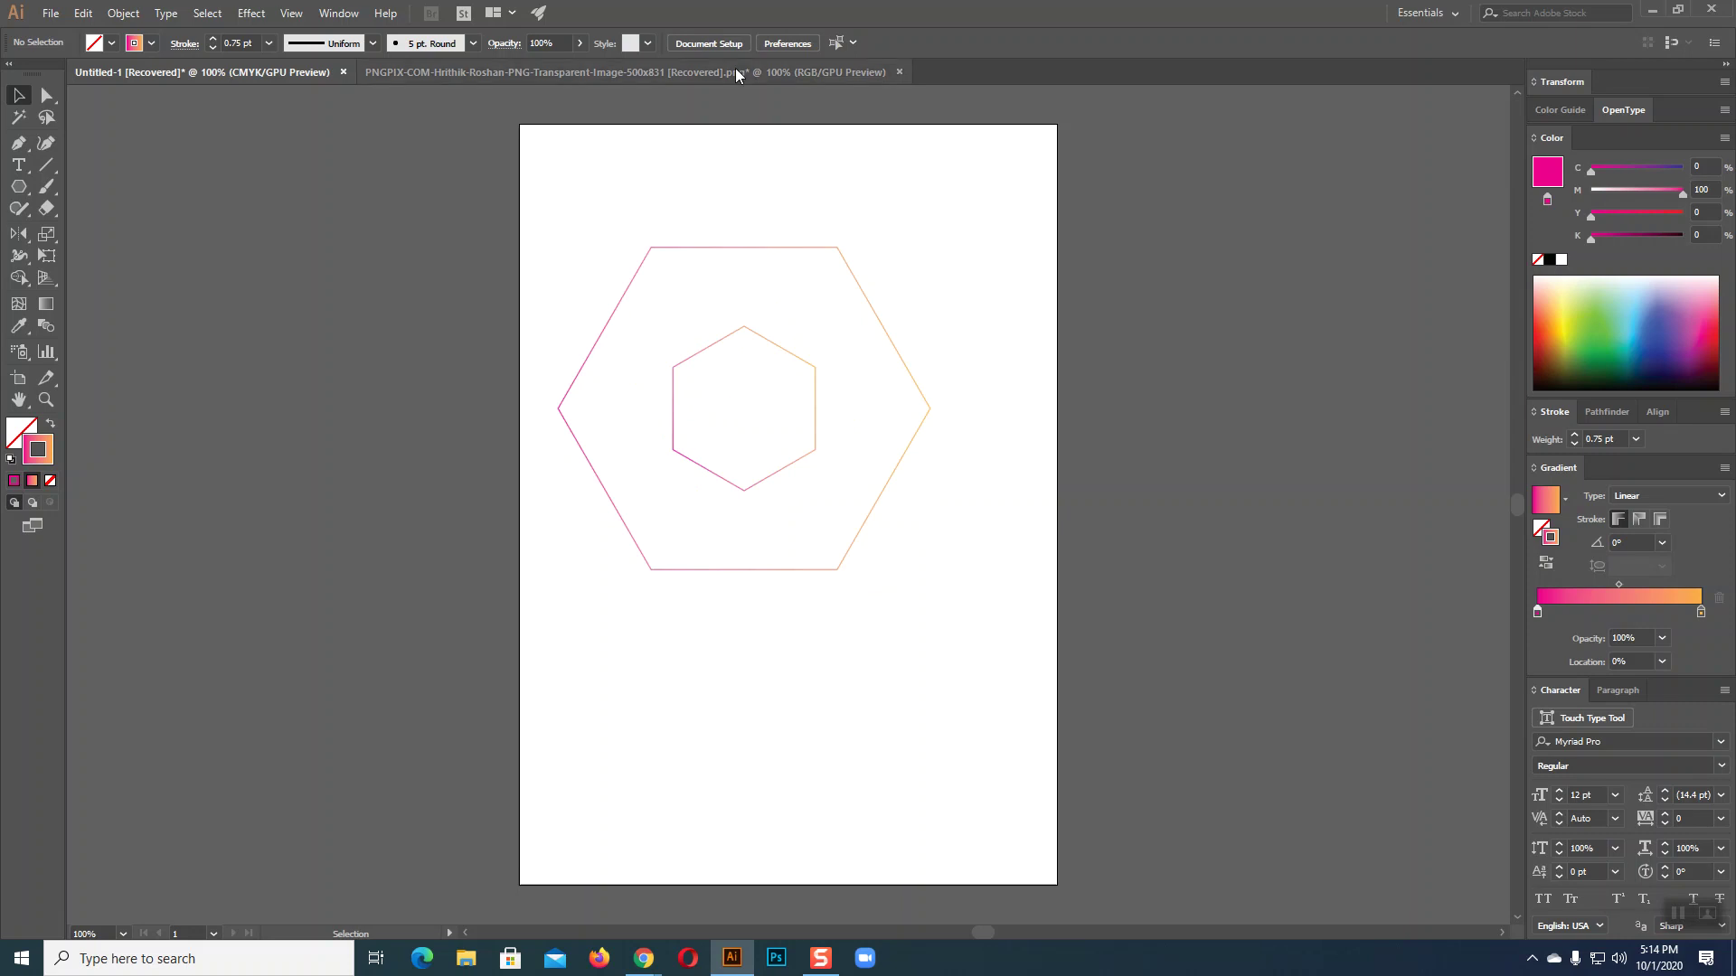
- Set Blend Options spacing to 20 specified steps and select both hexagons
{"action": "left_click", "coordinate": [124, 13]}
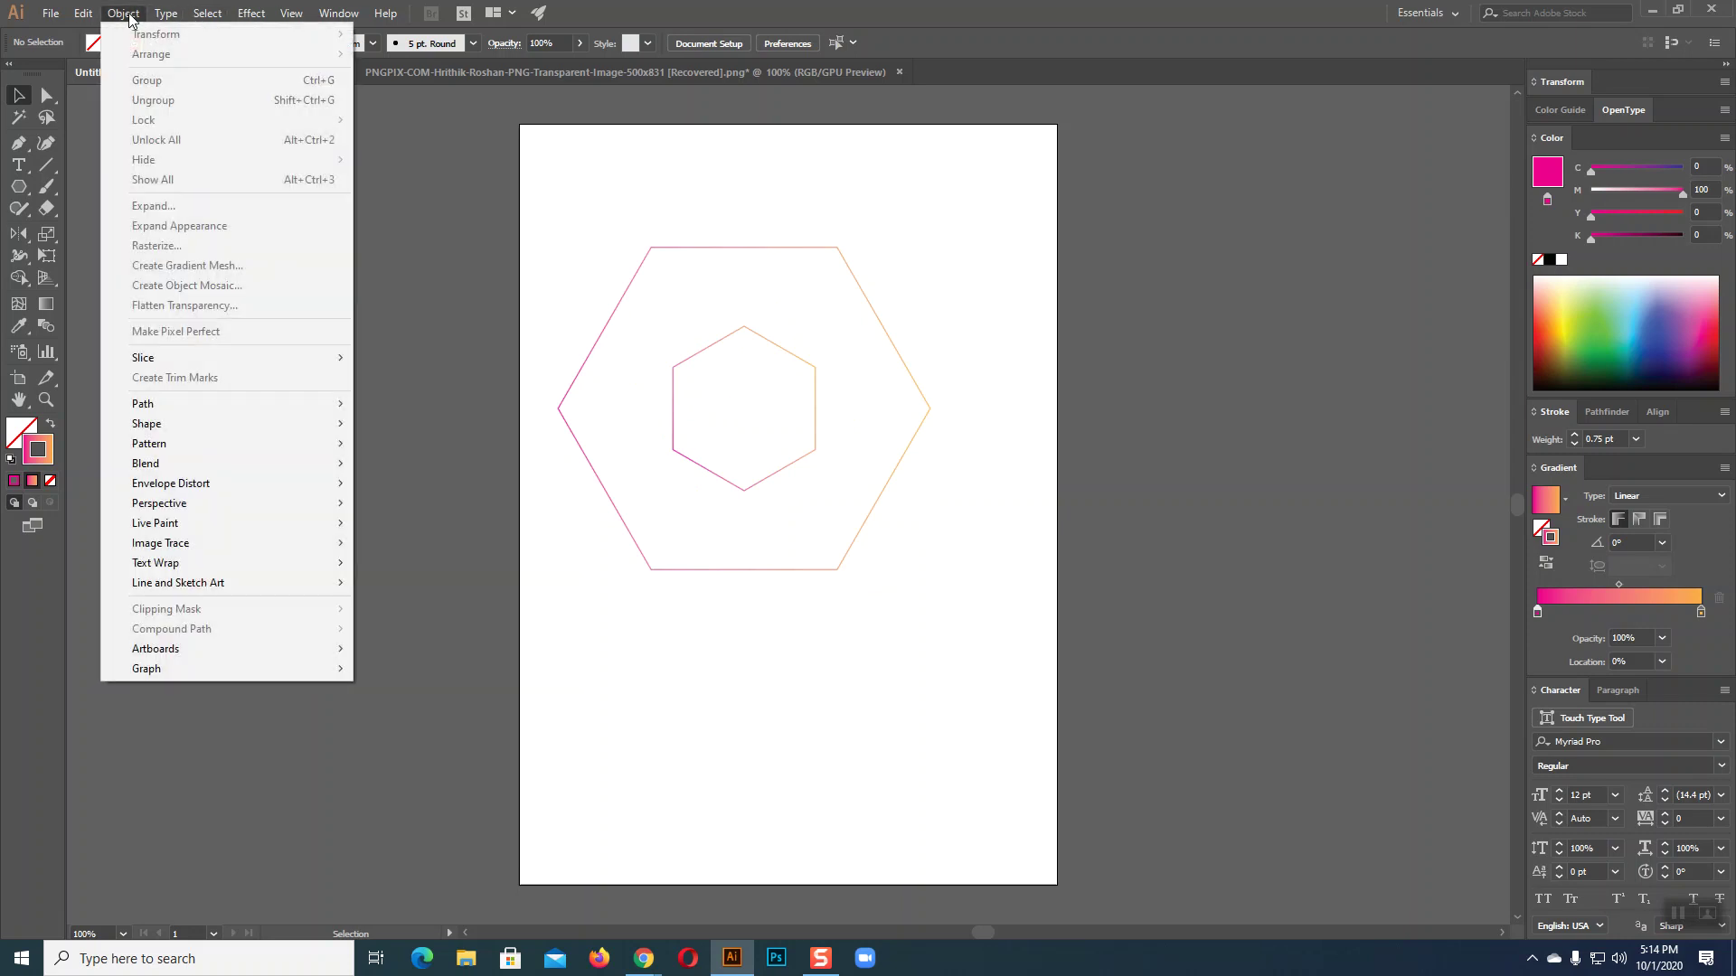
{"action": "mouse_move", "coordinate": [145, 464]}
{"action": "left_click", "coordinate": [431, 509]}
{"action": "left_click", "coordinate": [1017, 199]}
{"action": "left_click", "coordinate": [1012, 238]}
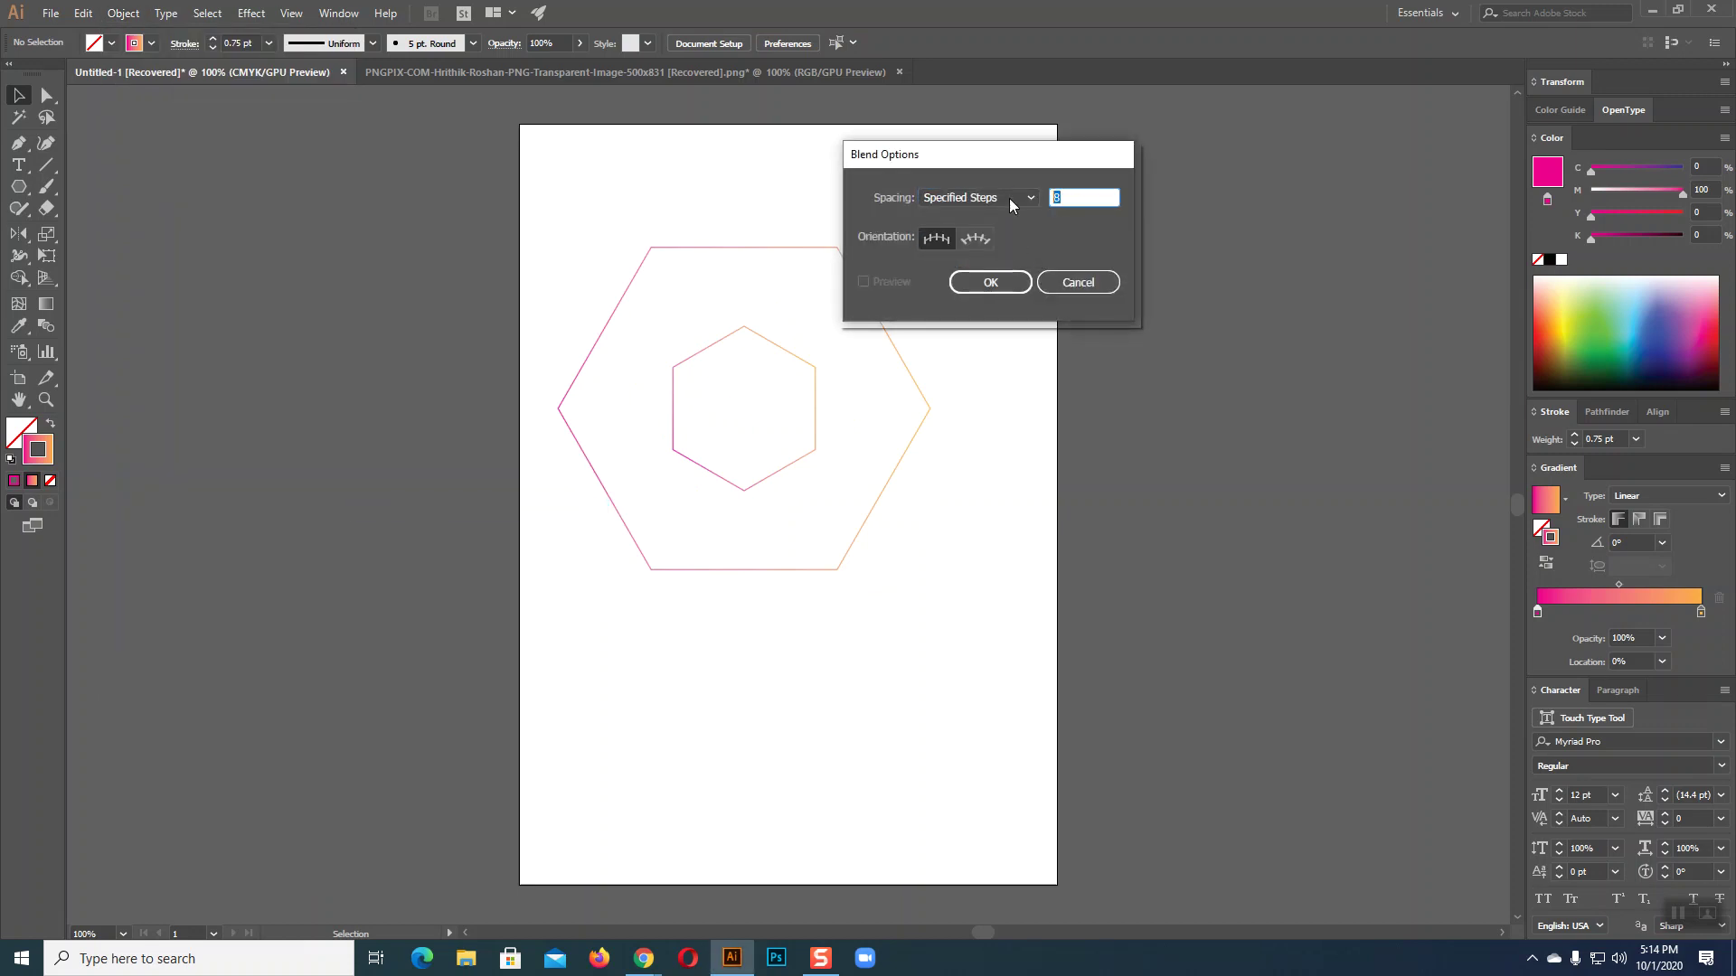
{"action": "type", "text": "20"}
{"action": "left_click", "coordinate": [994, 282]}
{"action": "left_click_drag", "start_coordinate": [581, 203], "coordinate": [993, 562]}
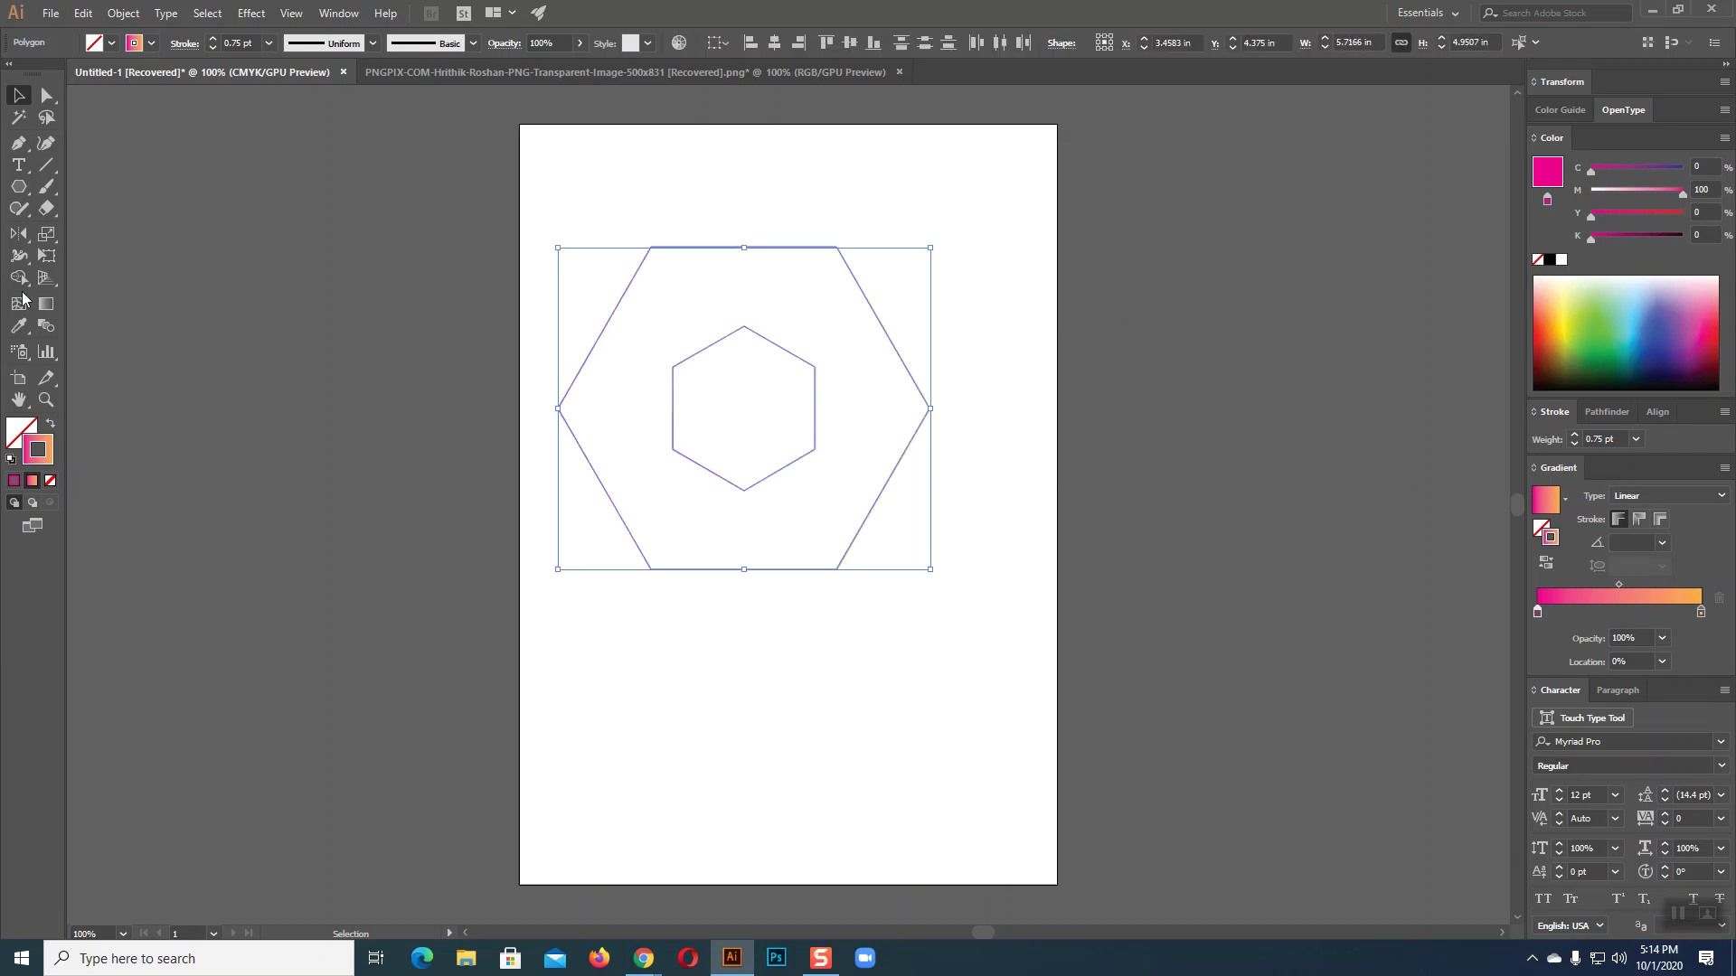
{"action": "left_click", "coordinate": [47, 322]}
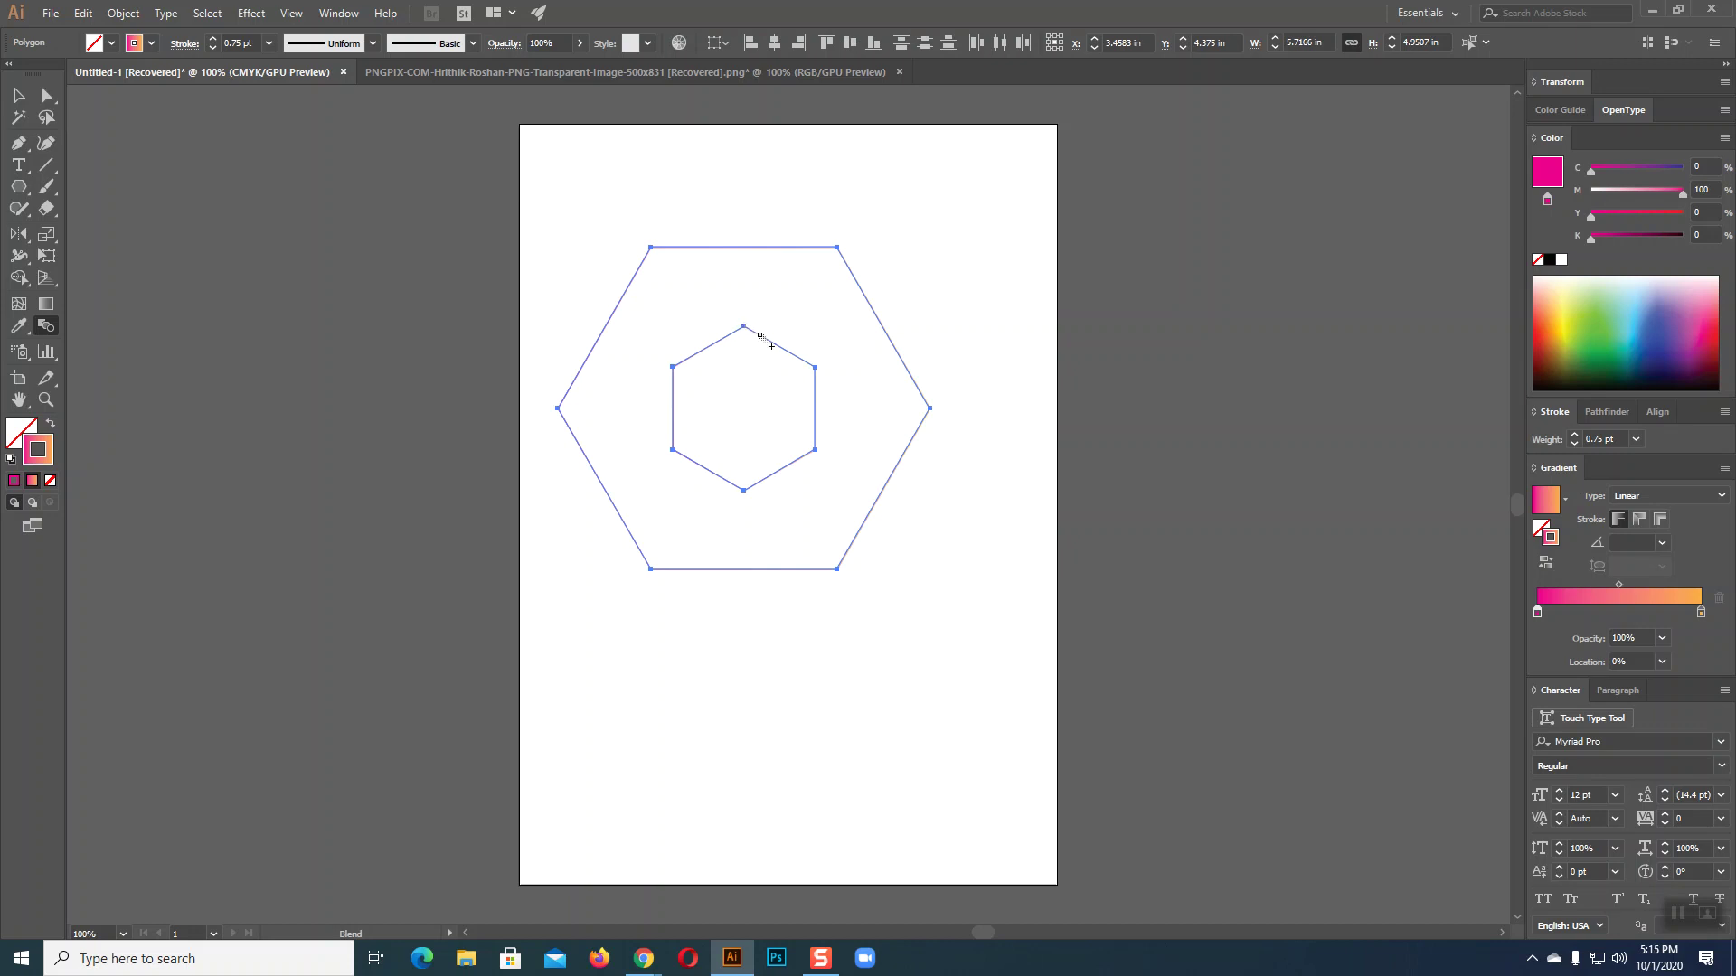
- Blend the outer hexagon into the inner one, forming a twisted pink-to-orange hexagon ring
{"action": "left_click", "coordinate": [745, 327]}
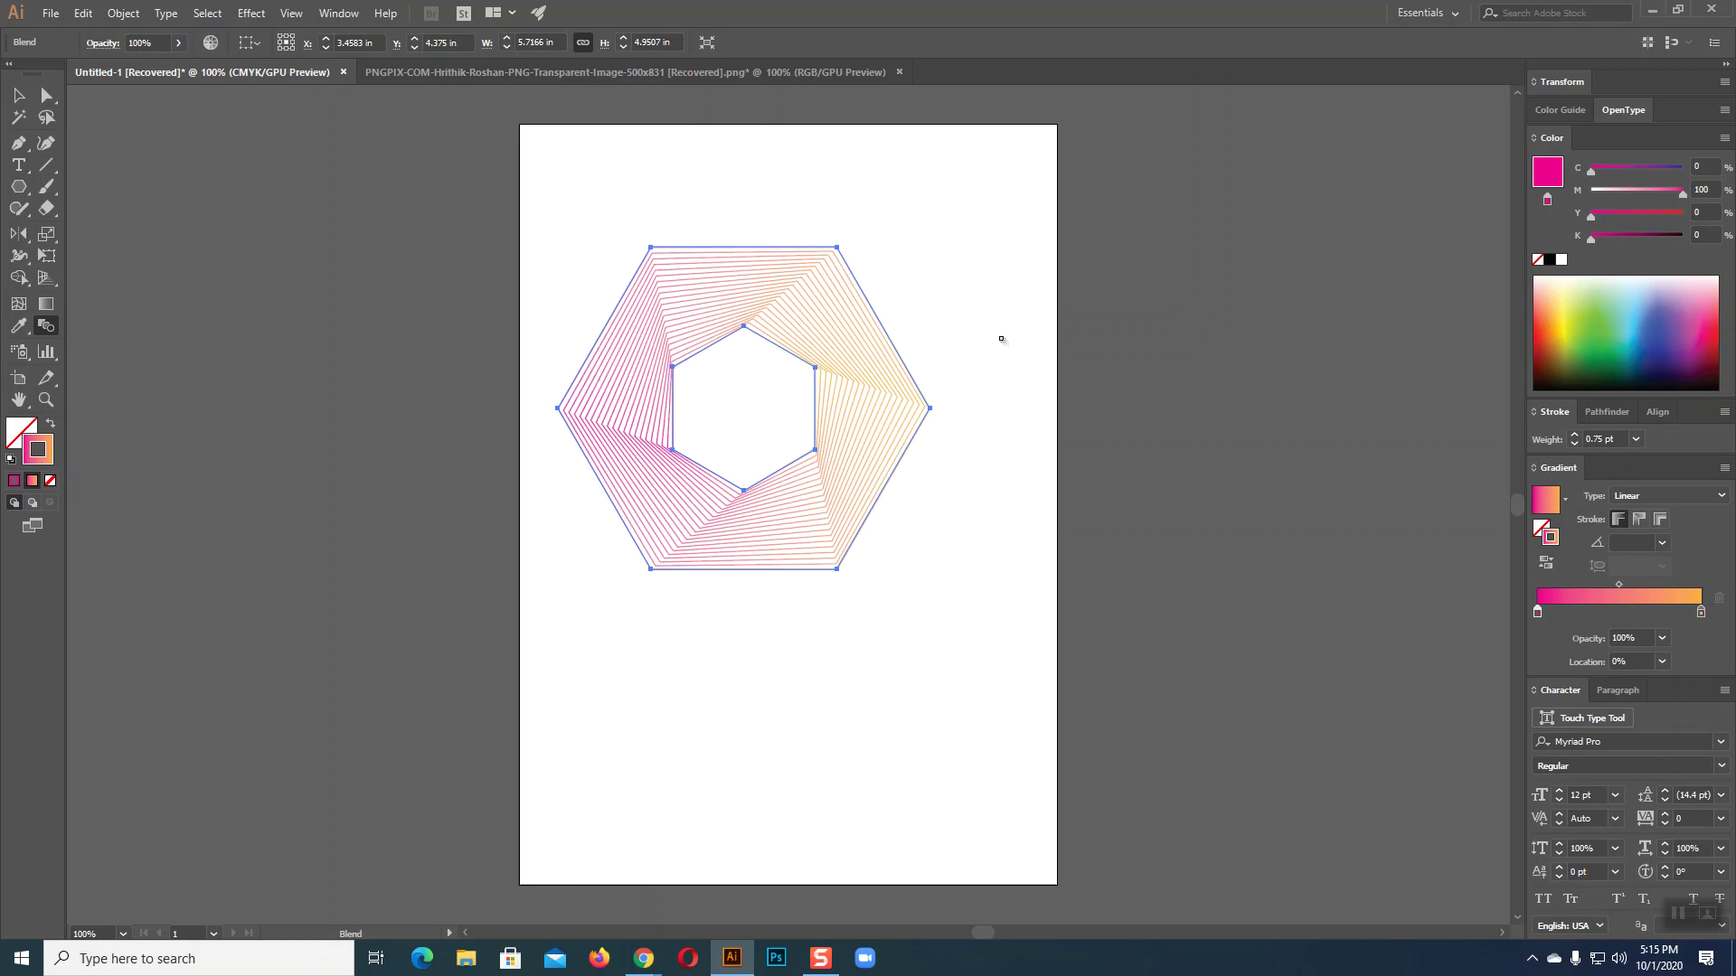
{"action": "left_click", "coordinate": [18, 95]}
{"action": "left_click", "coordinate": [364, 301]}
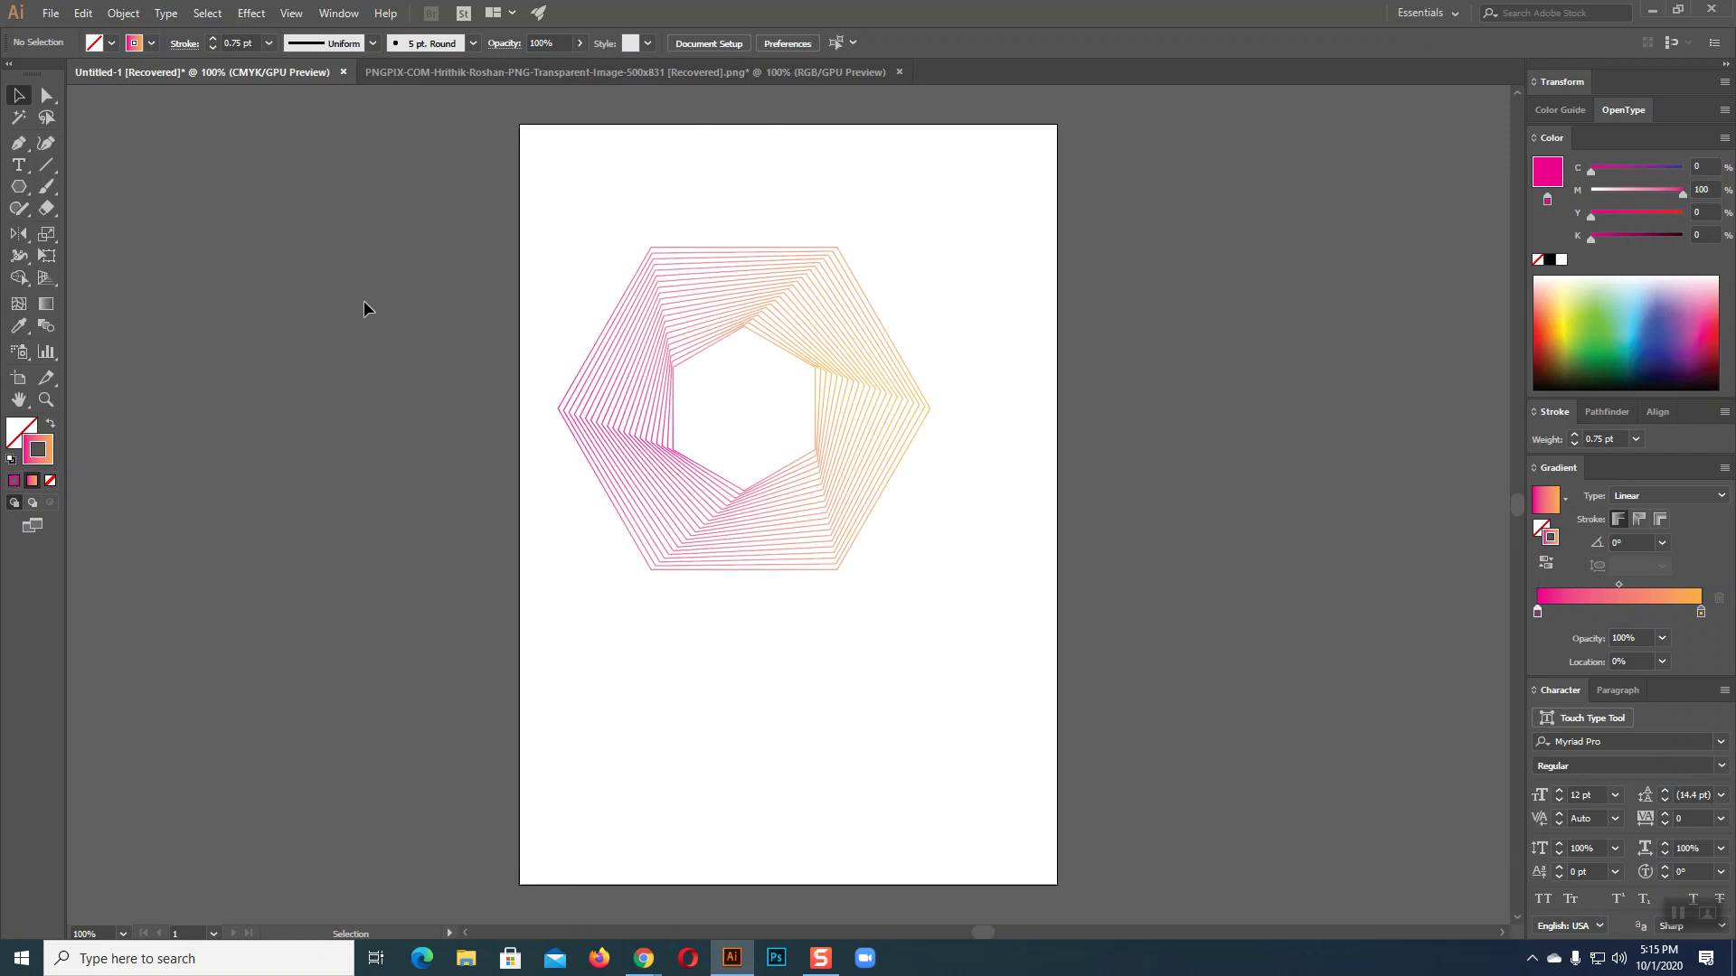
{"action": "left_click_drag", "start_coordinate": [610, 231], "coordinate": [924, 609]}
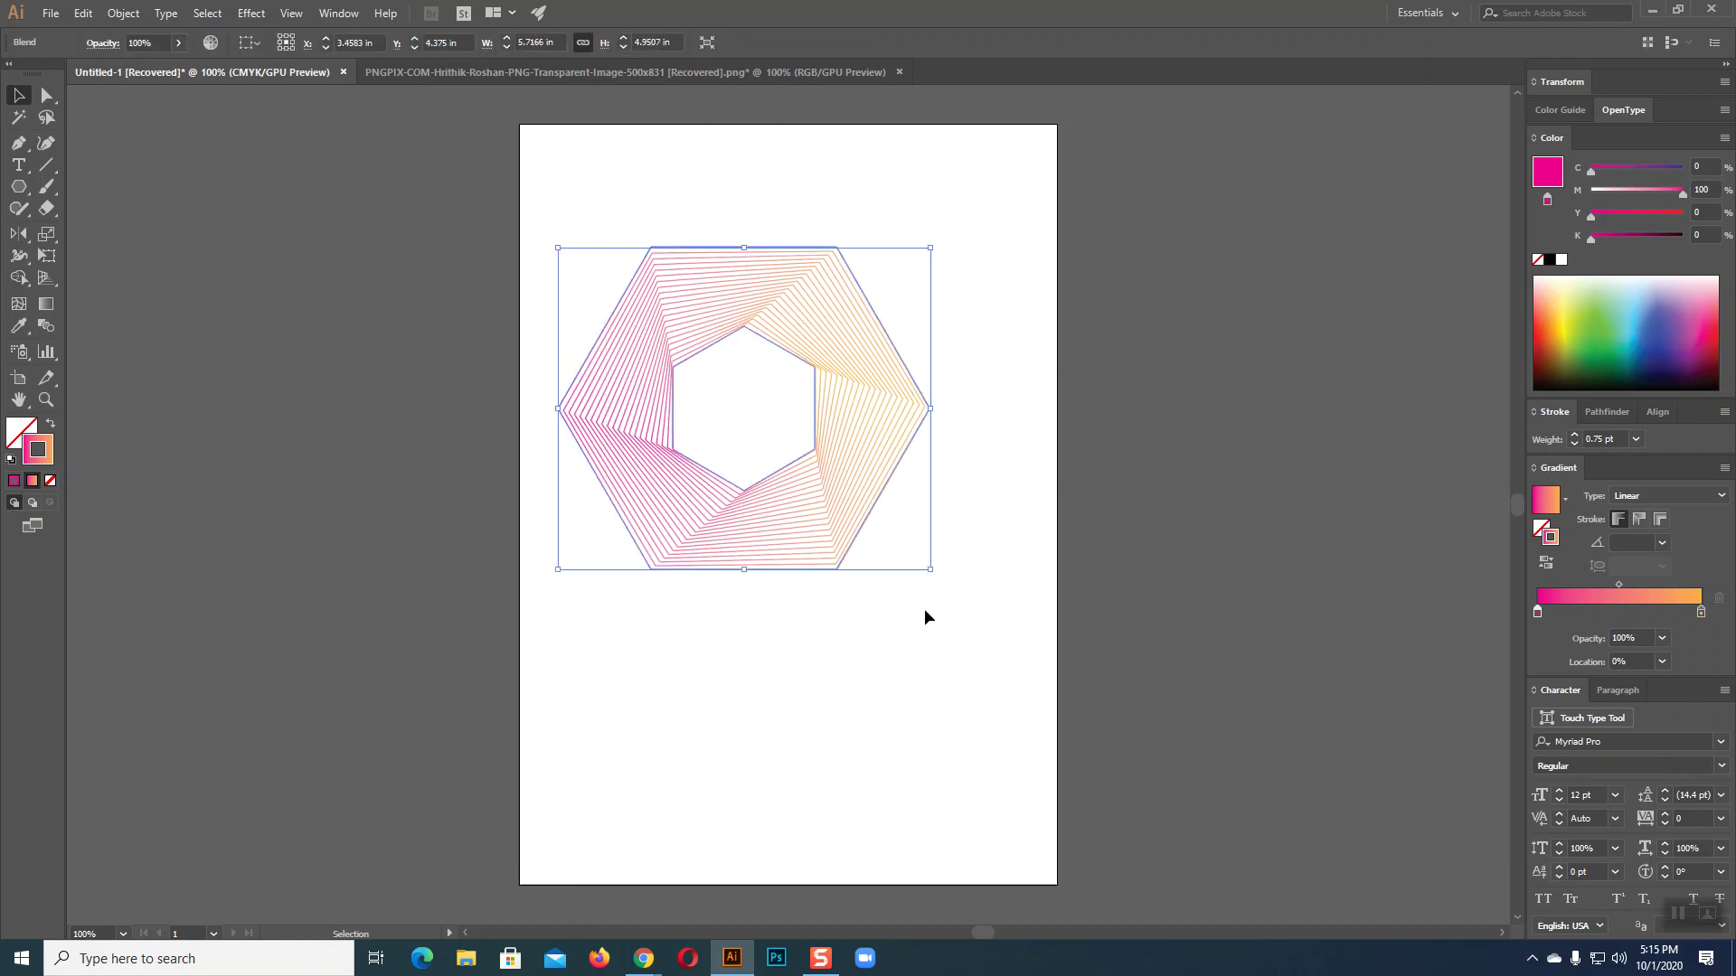
{"action": "left_click", "coordinate": [942, 647]}
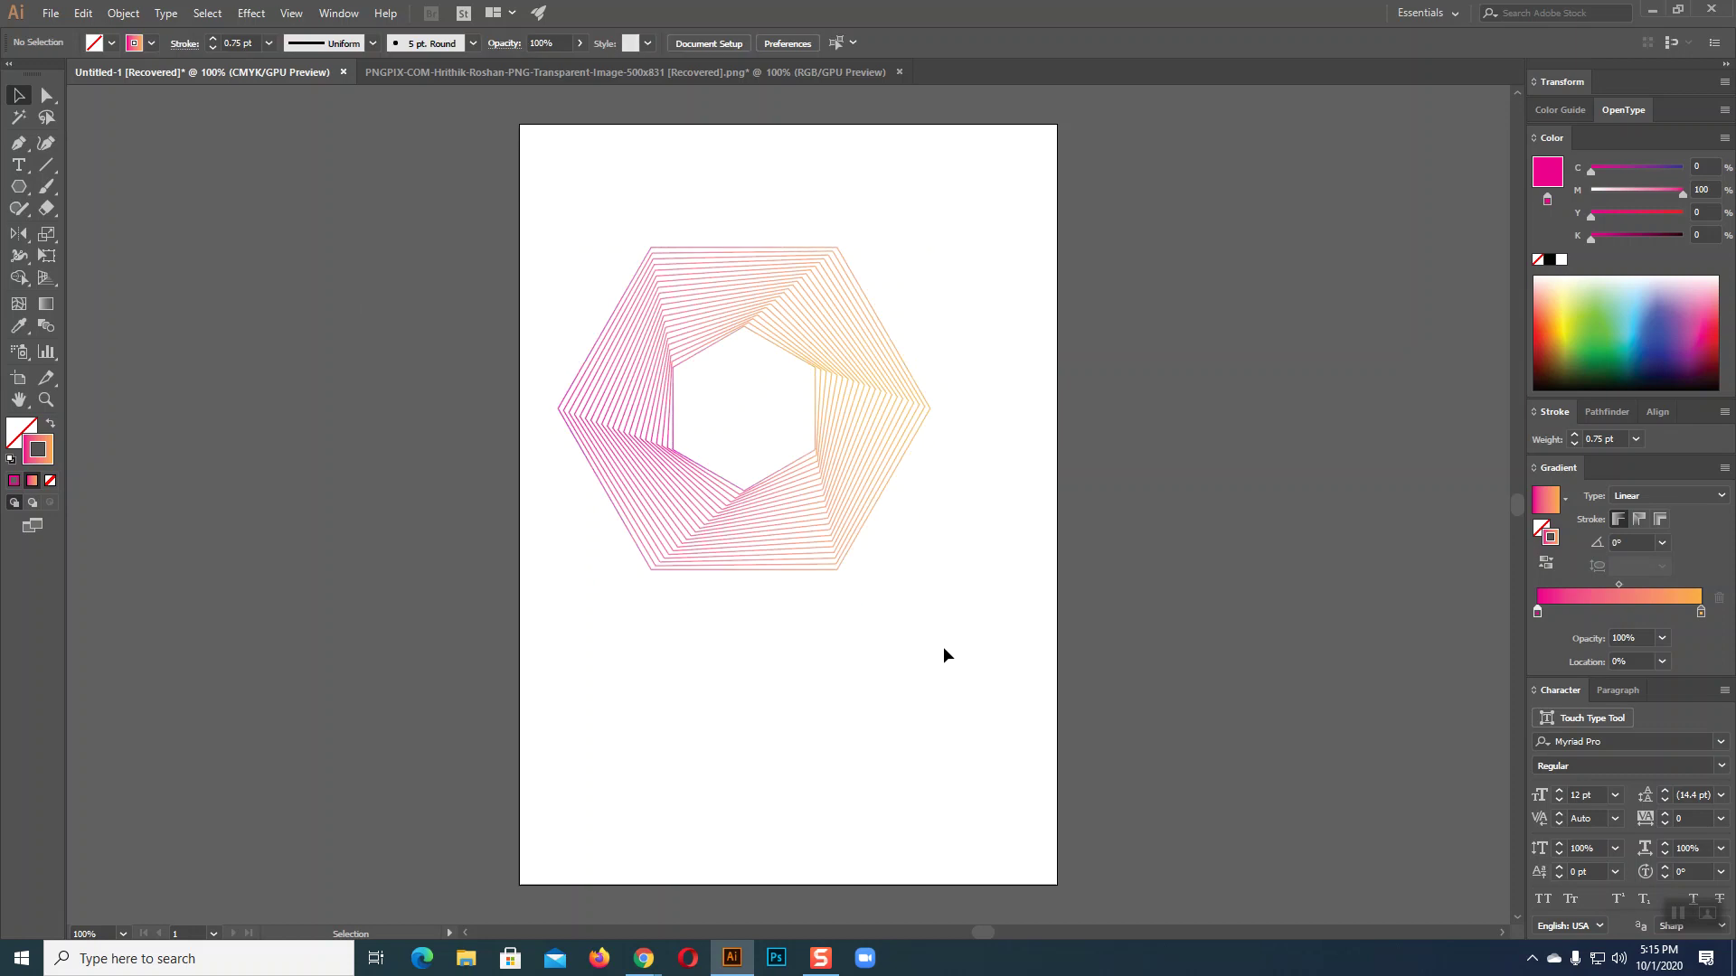
{"action": "left_click", "coordinate": [828, 557]}
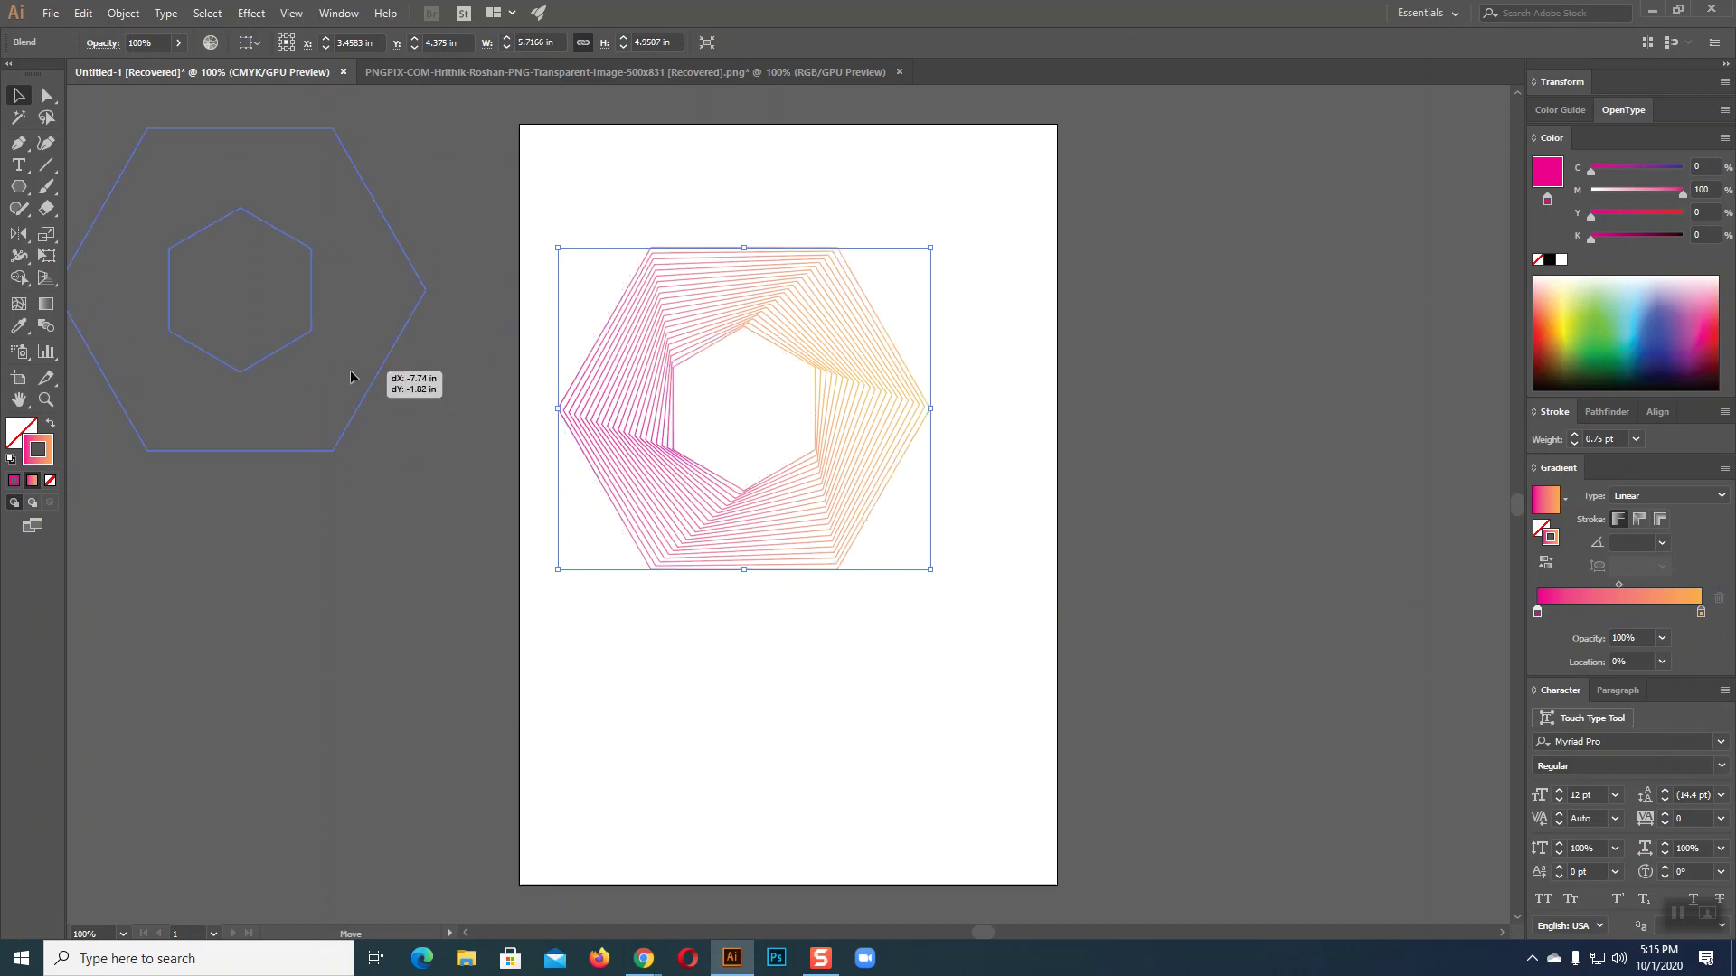
- Move the hexagon ring blend left onto the pasteboard and draw a new hexagon
{"action": "left_click_drag", "start_coordinate": [877, 506], "coordinate": [350, 371]}
{"action": "left_click", "coordinate": [756, 535]}
{"action": "left_click", "coordinate": [18, 187]}
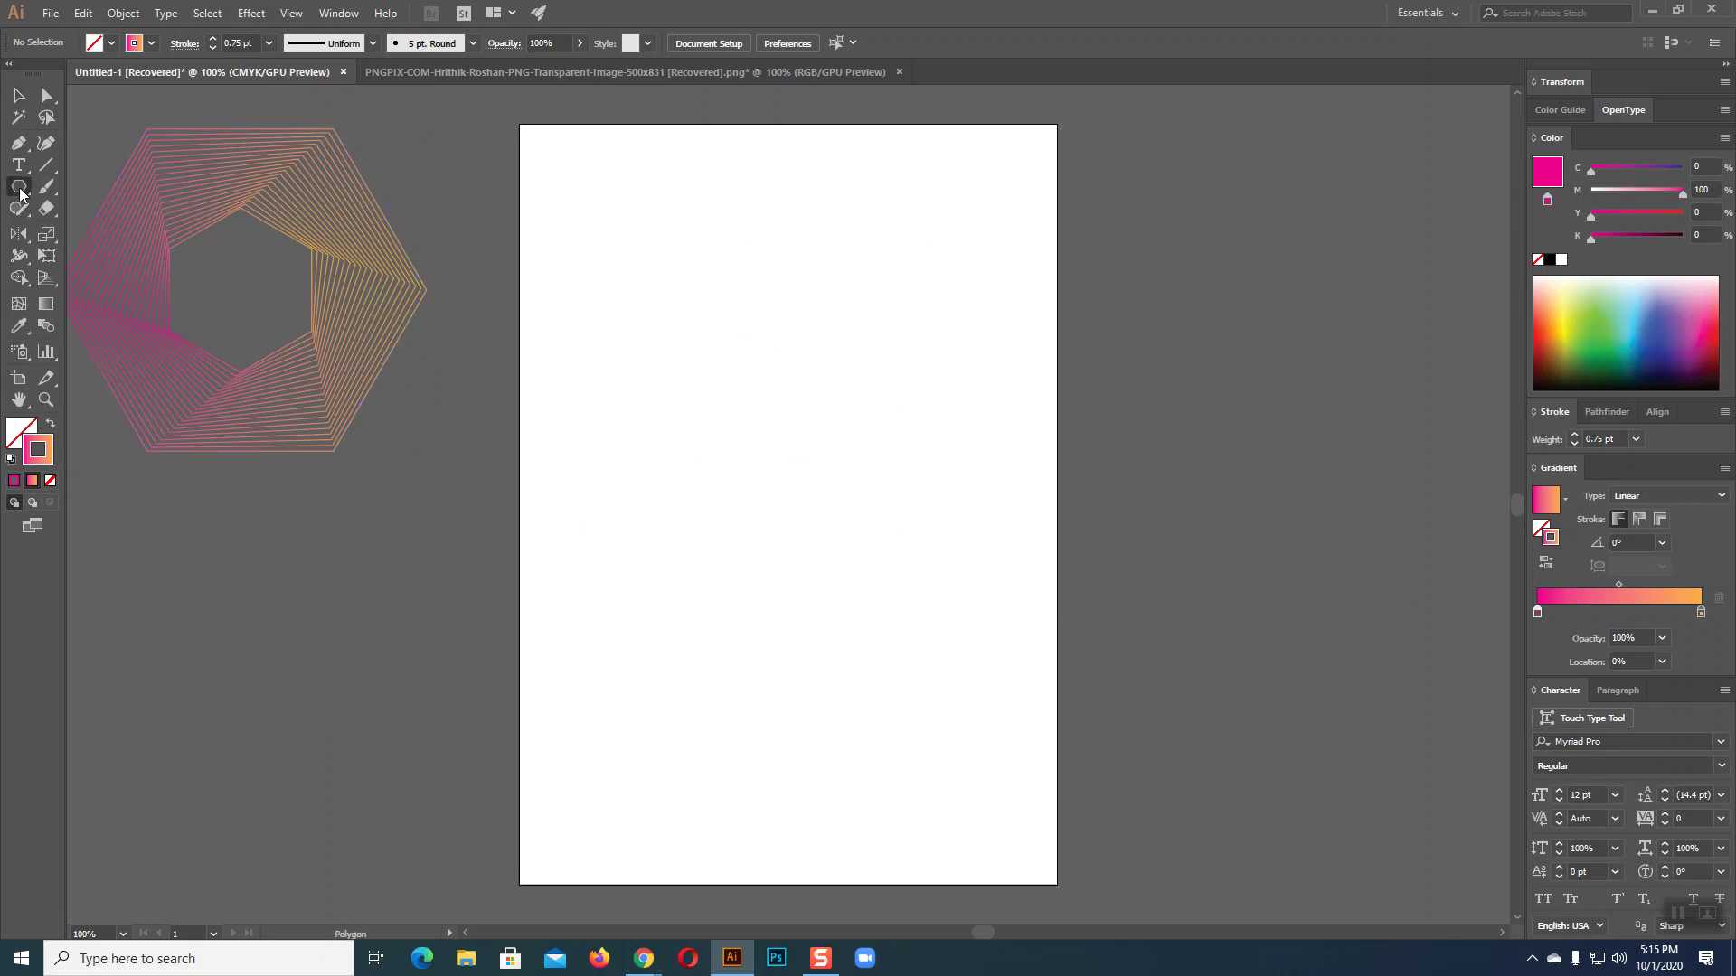
{"action": "left_click_drag", "start_coordinate": [646, 440], "coordinate": [734, 514]}
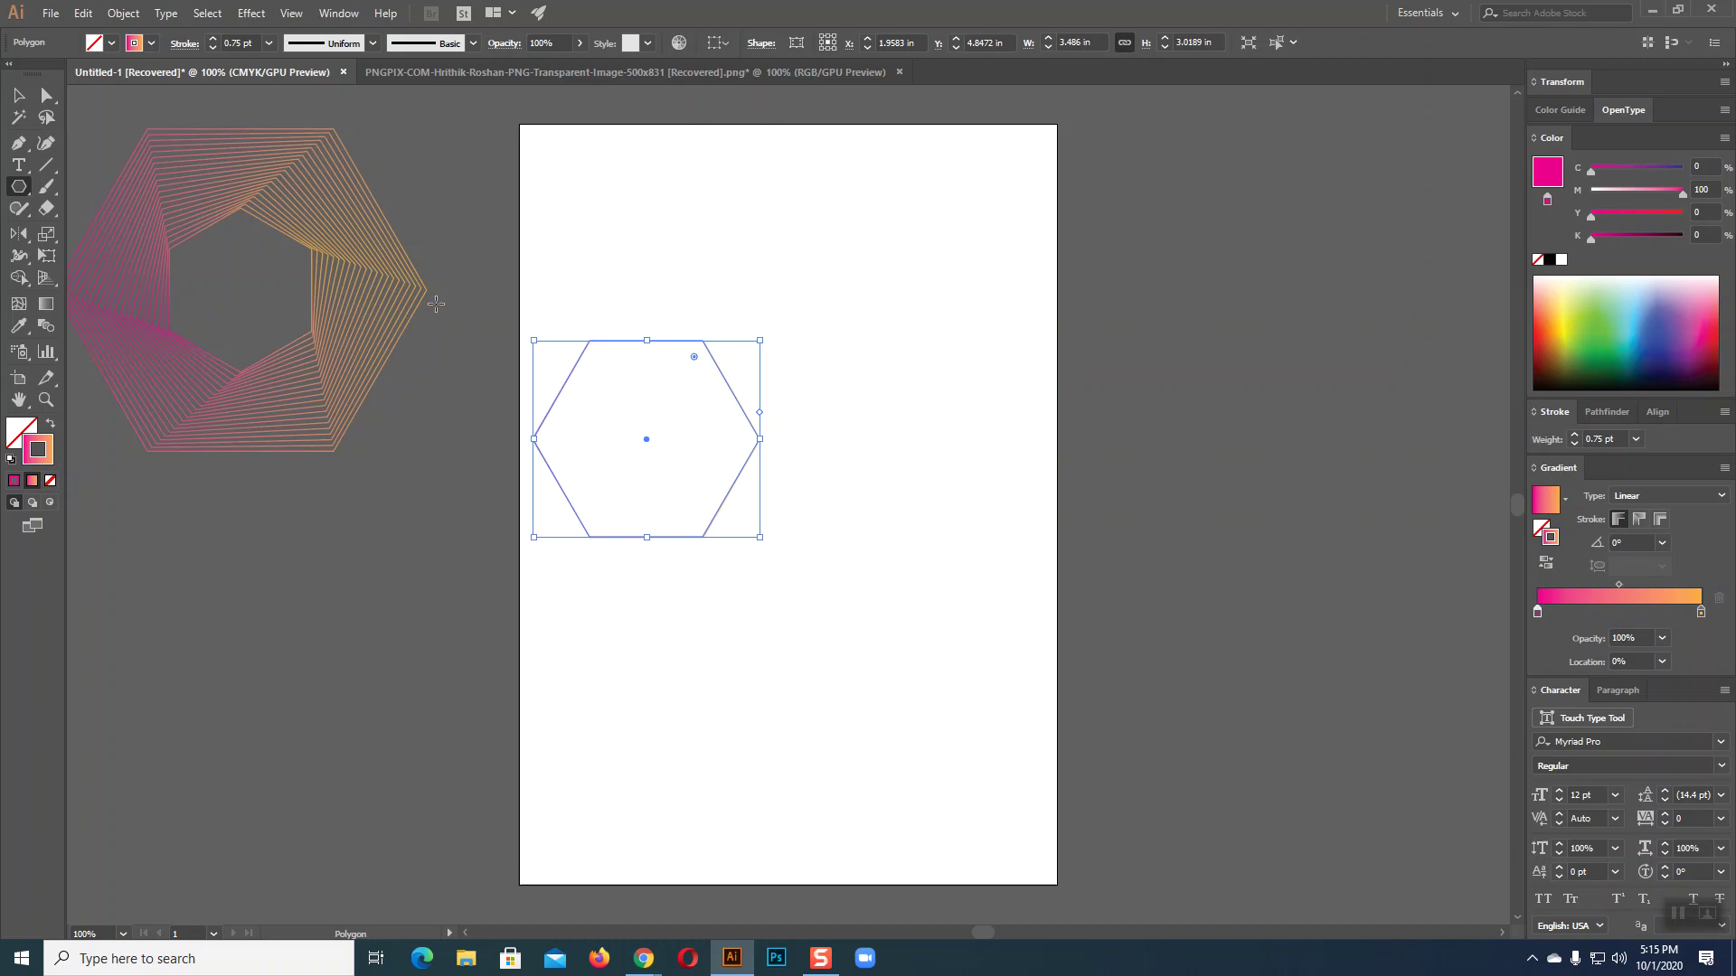
{"action": "left_click", "coordinate": [18, 95]}
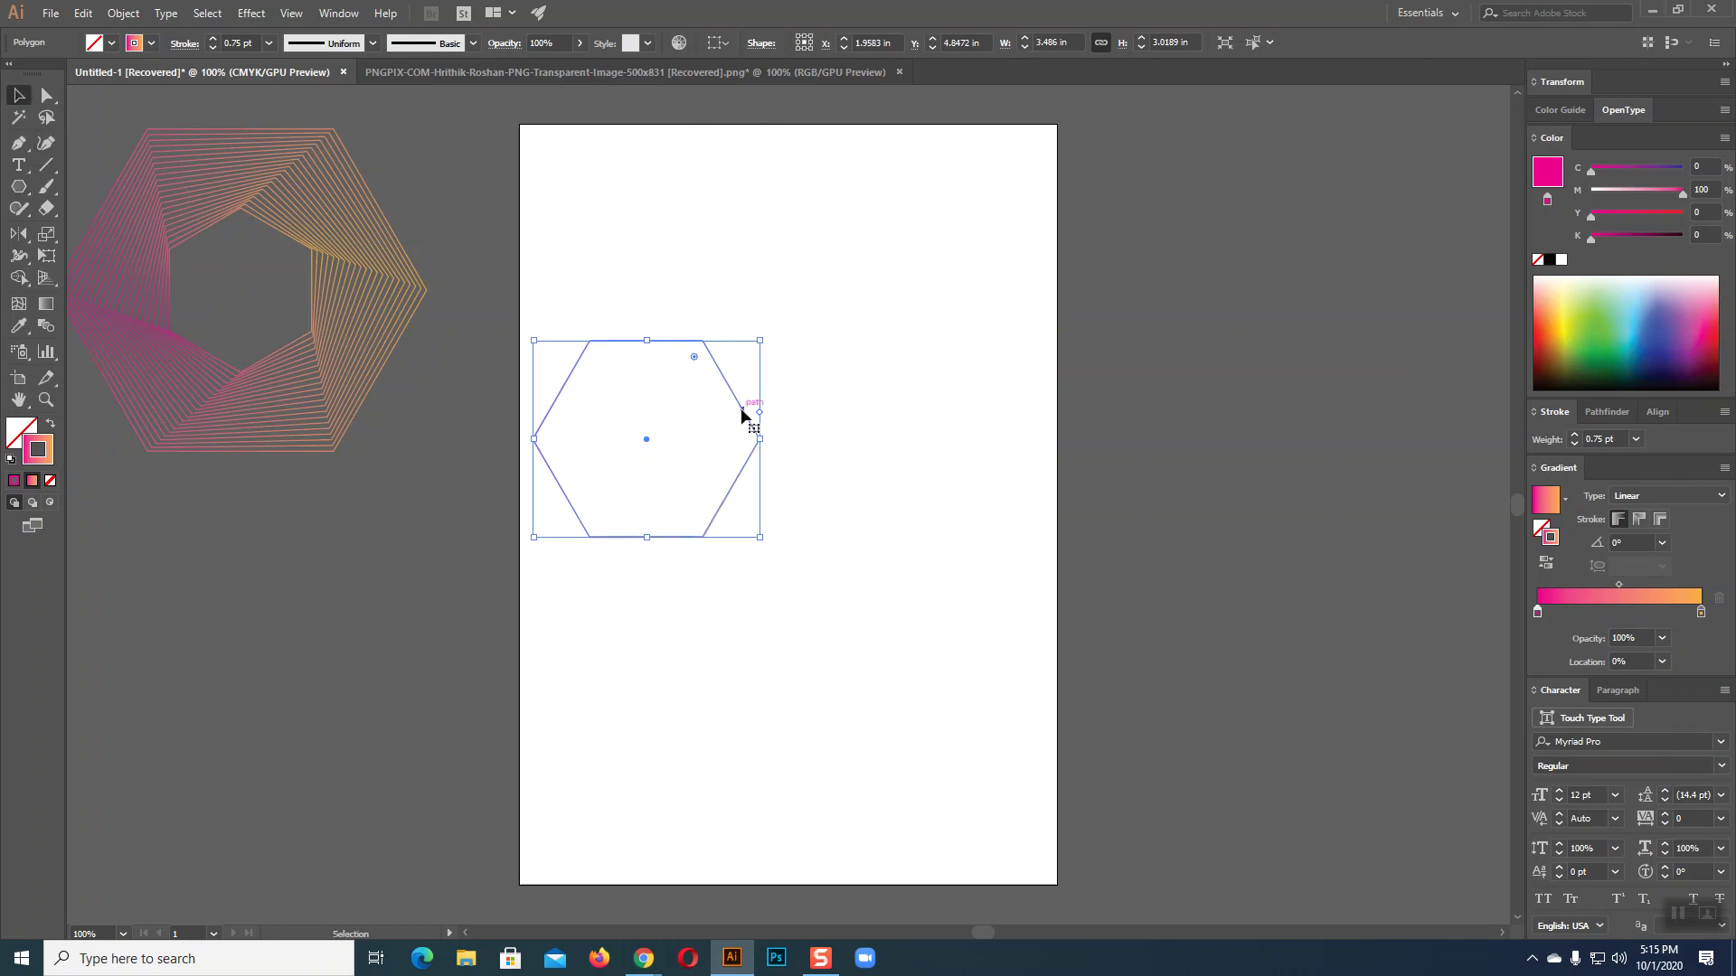
- Duplicate the hexagon up and to the right and rotate the copy slightly
{"action": "left_click_drag", "start_coordinate": [741, 407], "coordinate": [1022, 295]}
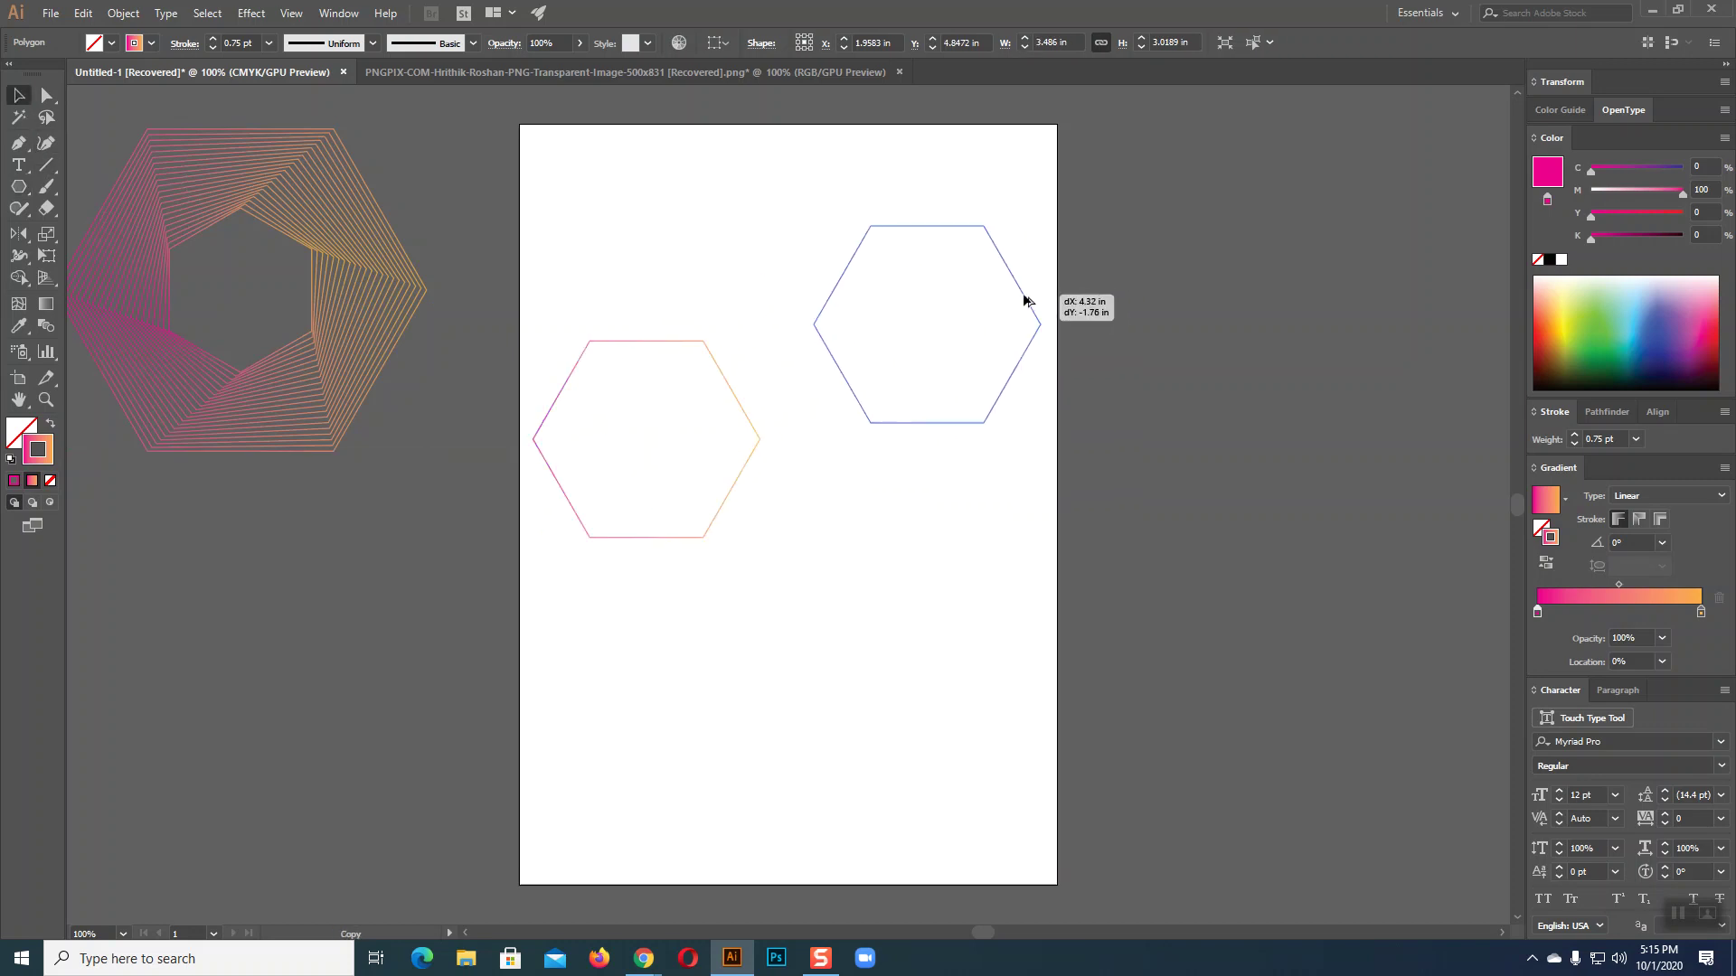
{"action": "left_click_drag", "start_coordinate": [1051, 430], "coordinate": [1089, 372]}
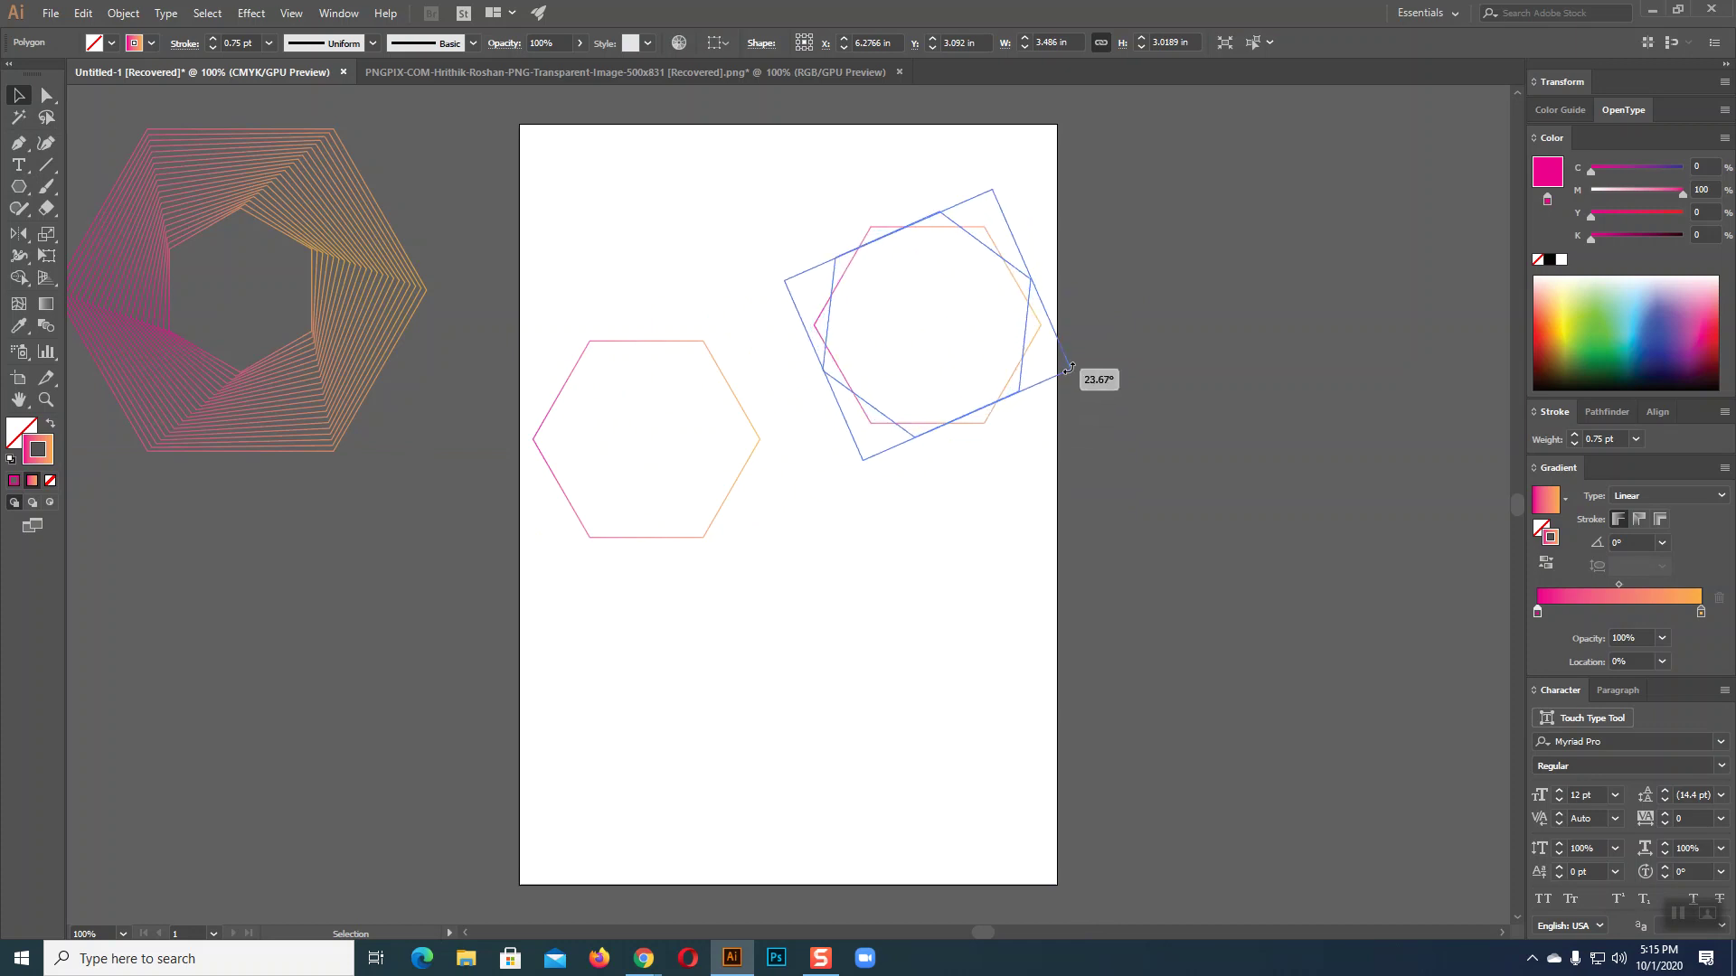
{"action": "left_click", "coordinate": [934, 458]}
{"action": "left_click_drag", "start_coordinate": [573, 286], "coordinate": [1082, 601]}
{"action": "left_click", "coordinate": [1082, 594]}
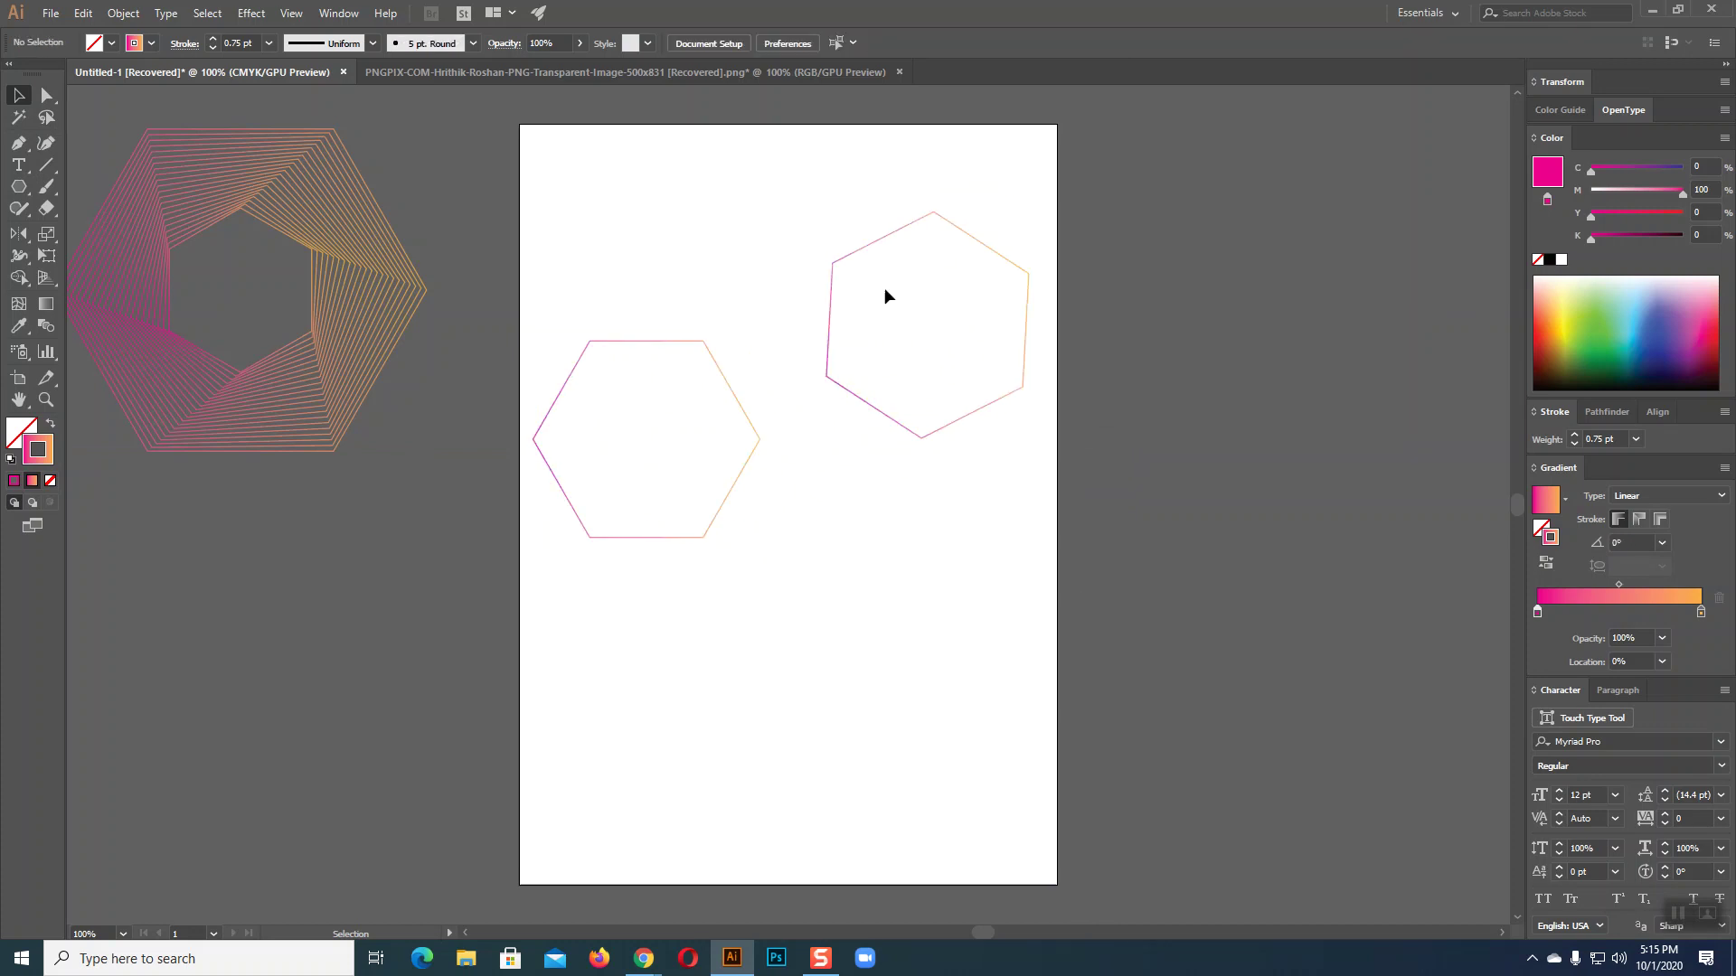
- Shrink the rotated copy, send it to the back, and select both hexagons
{"action": "left_click", "coordinate": [870, 247]}
{"action": "left_click_drag", "start_coordinate": [989, 187], "coordinate": [972, 206]}
{"action": "left_click", "coordinate": [1114, 293]}
{"action": "left_click", "coordinate": [889, 249]}
{"action": "right_click", "coordinate": [892, 252]}
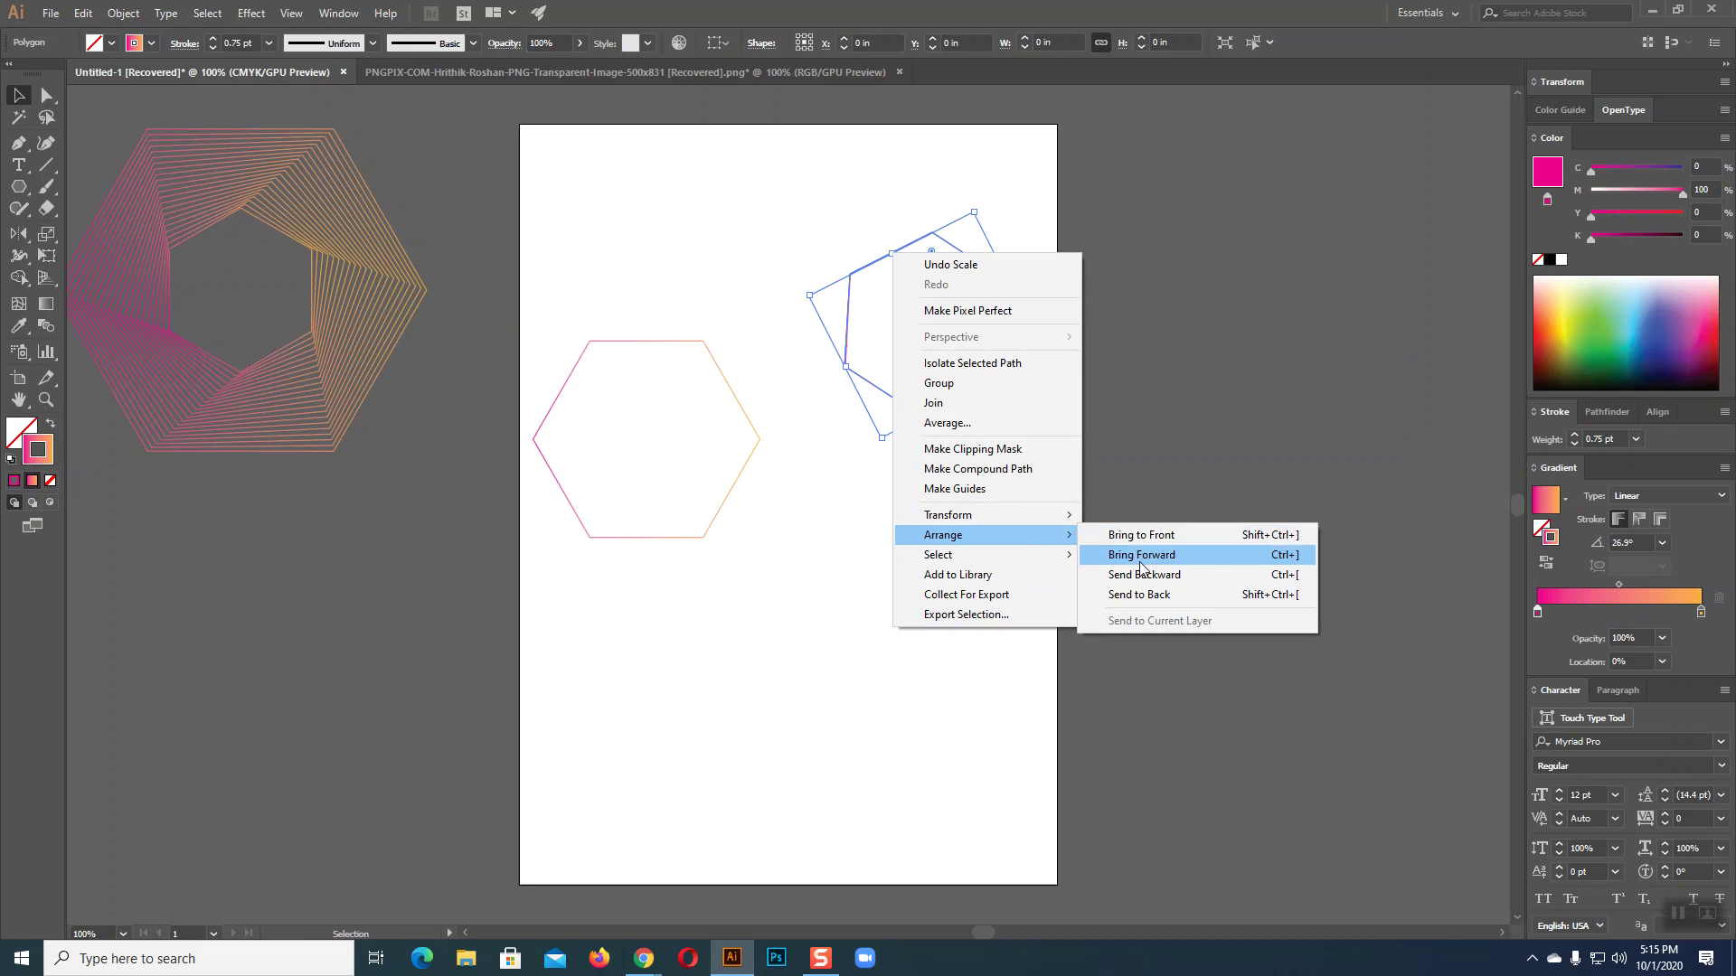
{"action": "mouse_move", "coordinate": [942, 535]}
{"action": "left_click", "coordinate": [1142, 594]}
{"action": "left_click_drag", "start_coordinate": [597, 270], "coordinate": [1048, 551]}
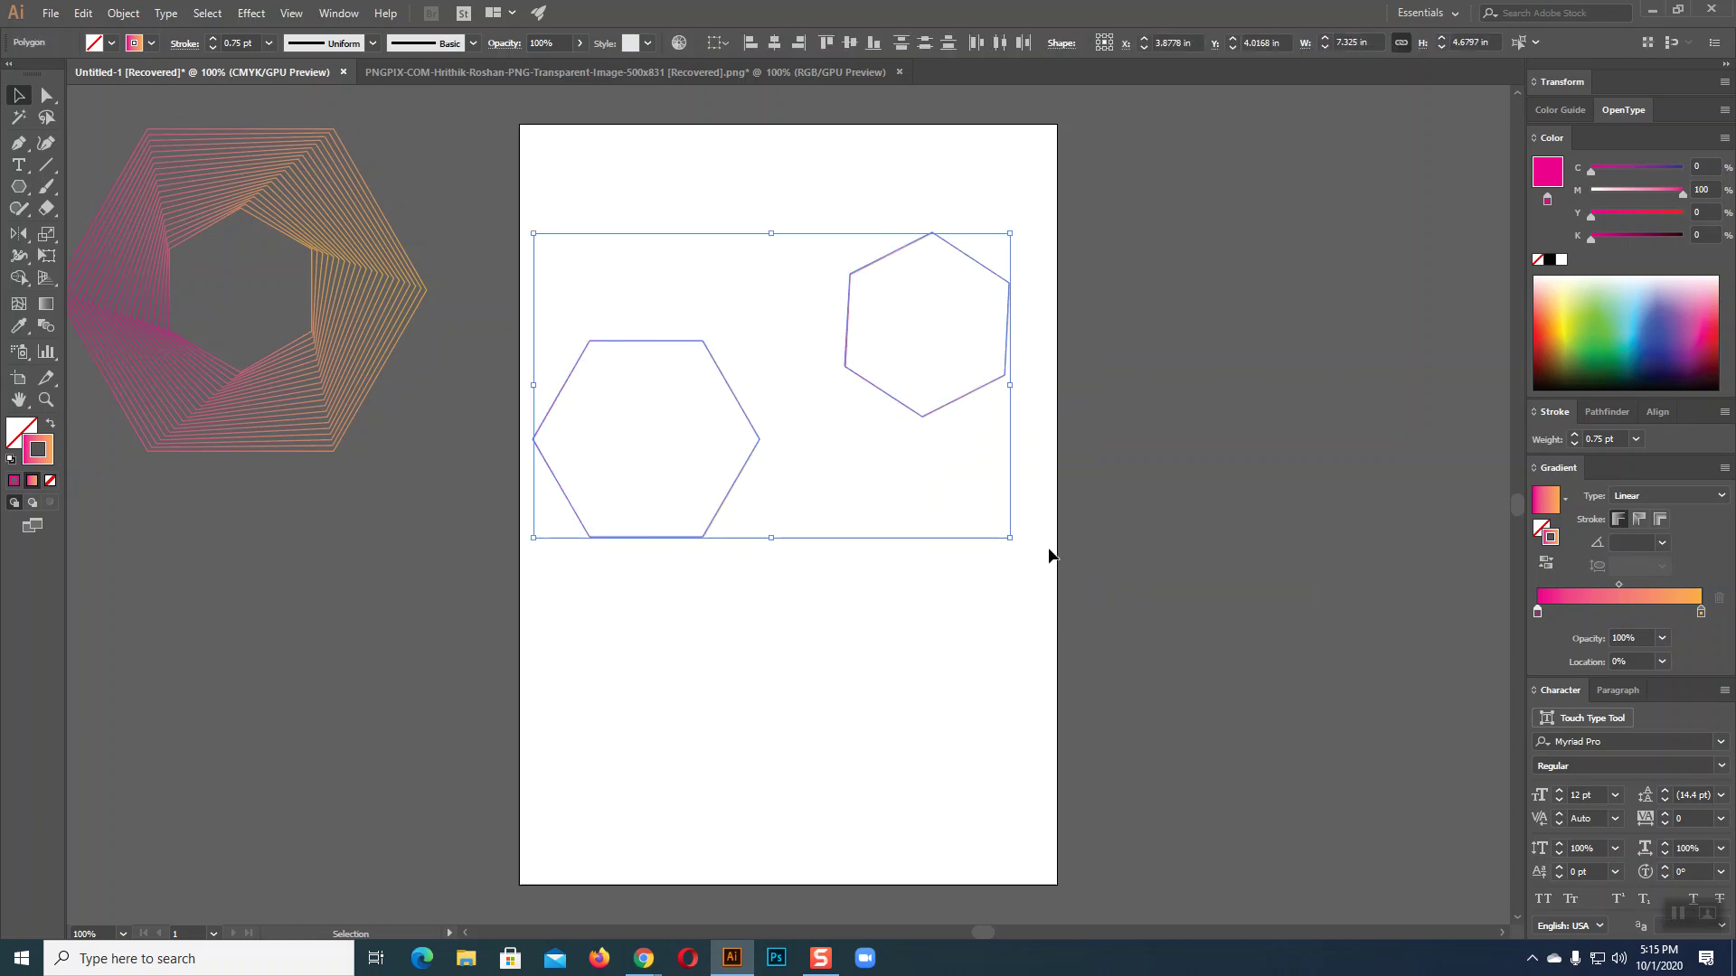
- Blend the two hexagons into a twisted tube with 100 specified steps
{"action": "left_click", "coordinate": [47, 329]}
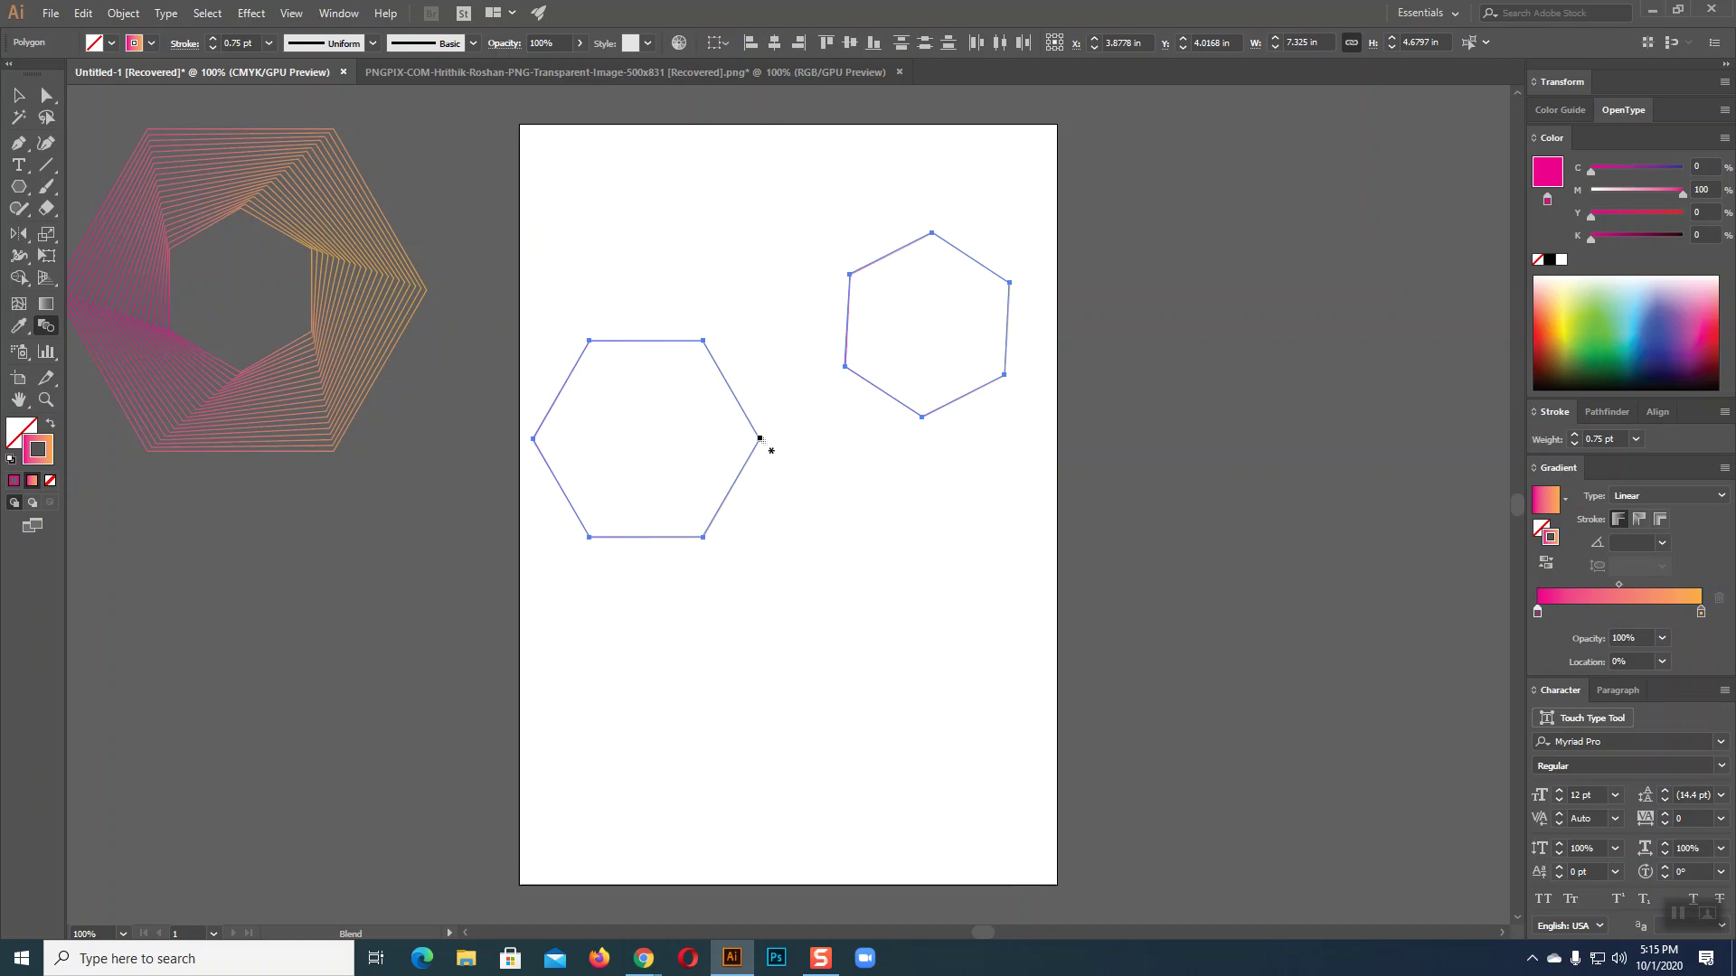
{"action": "left_click", "coordinate": [759, 438]}
{"action": "left_click", "coordinate": [932, 234]}
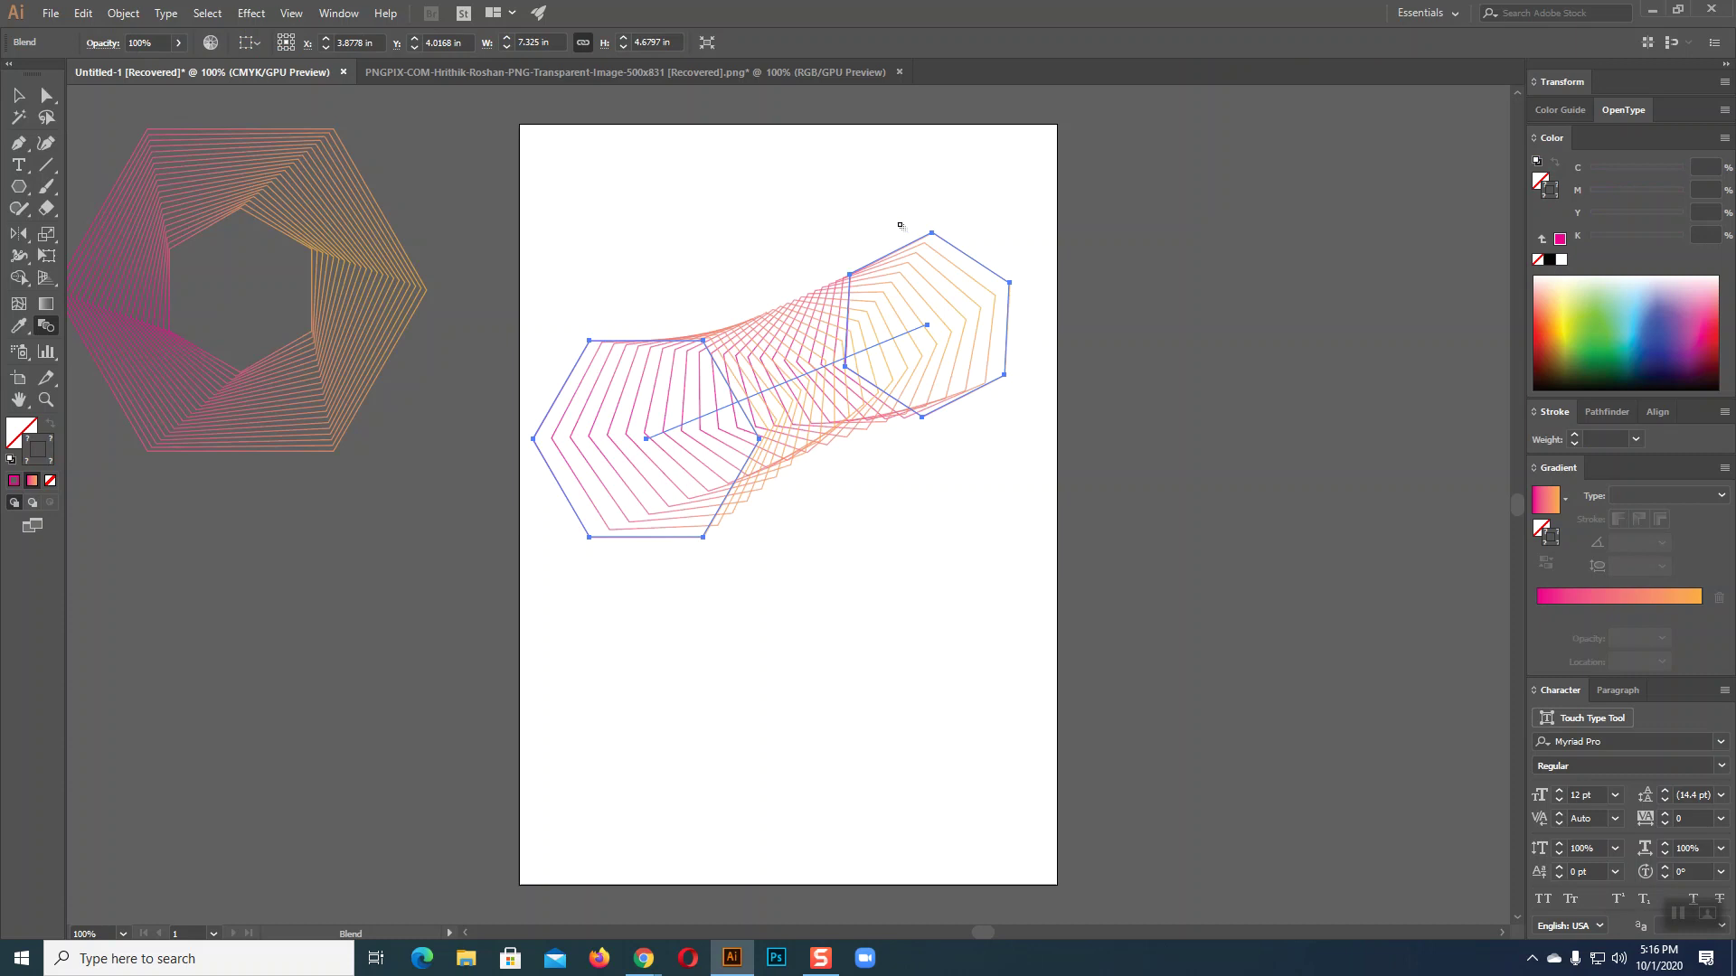
{"action": "left_click", "coordinate": [123, 12]}
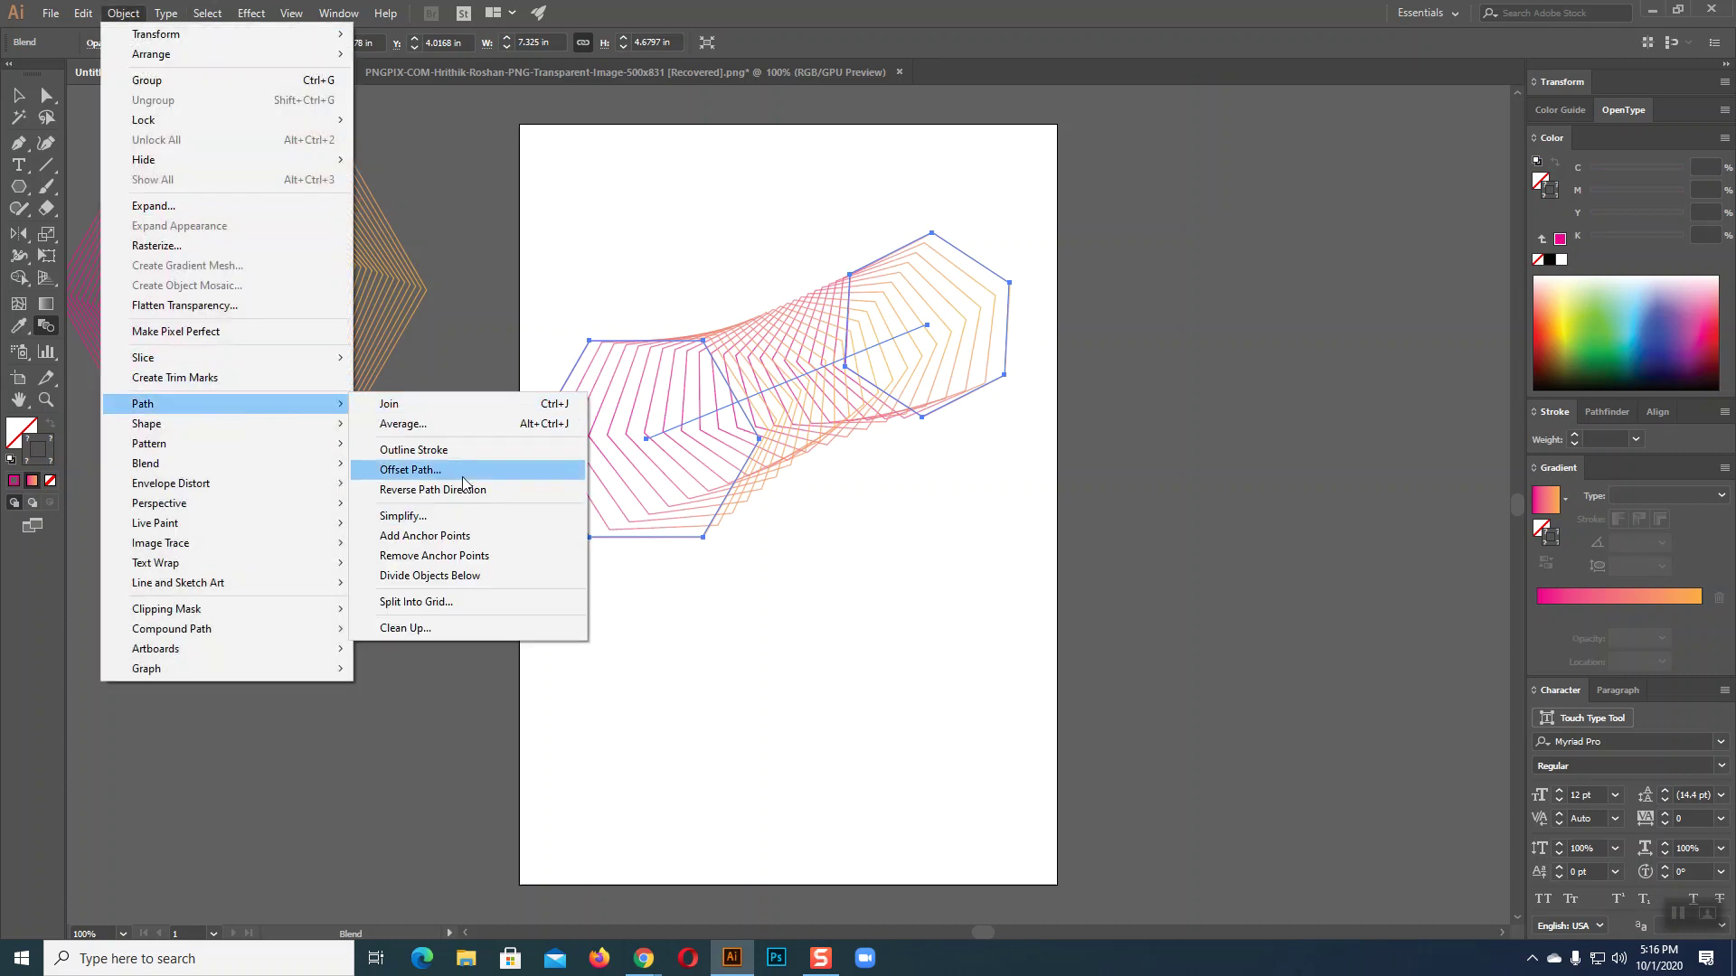
{"action": "mouse_move", "coordinate": [145, 463]}
{"action": "left_click", "coordinate": [432, 509]}
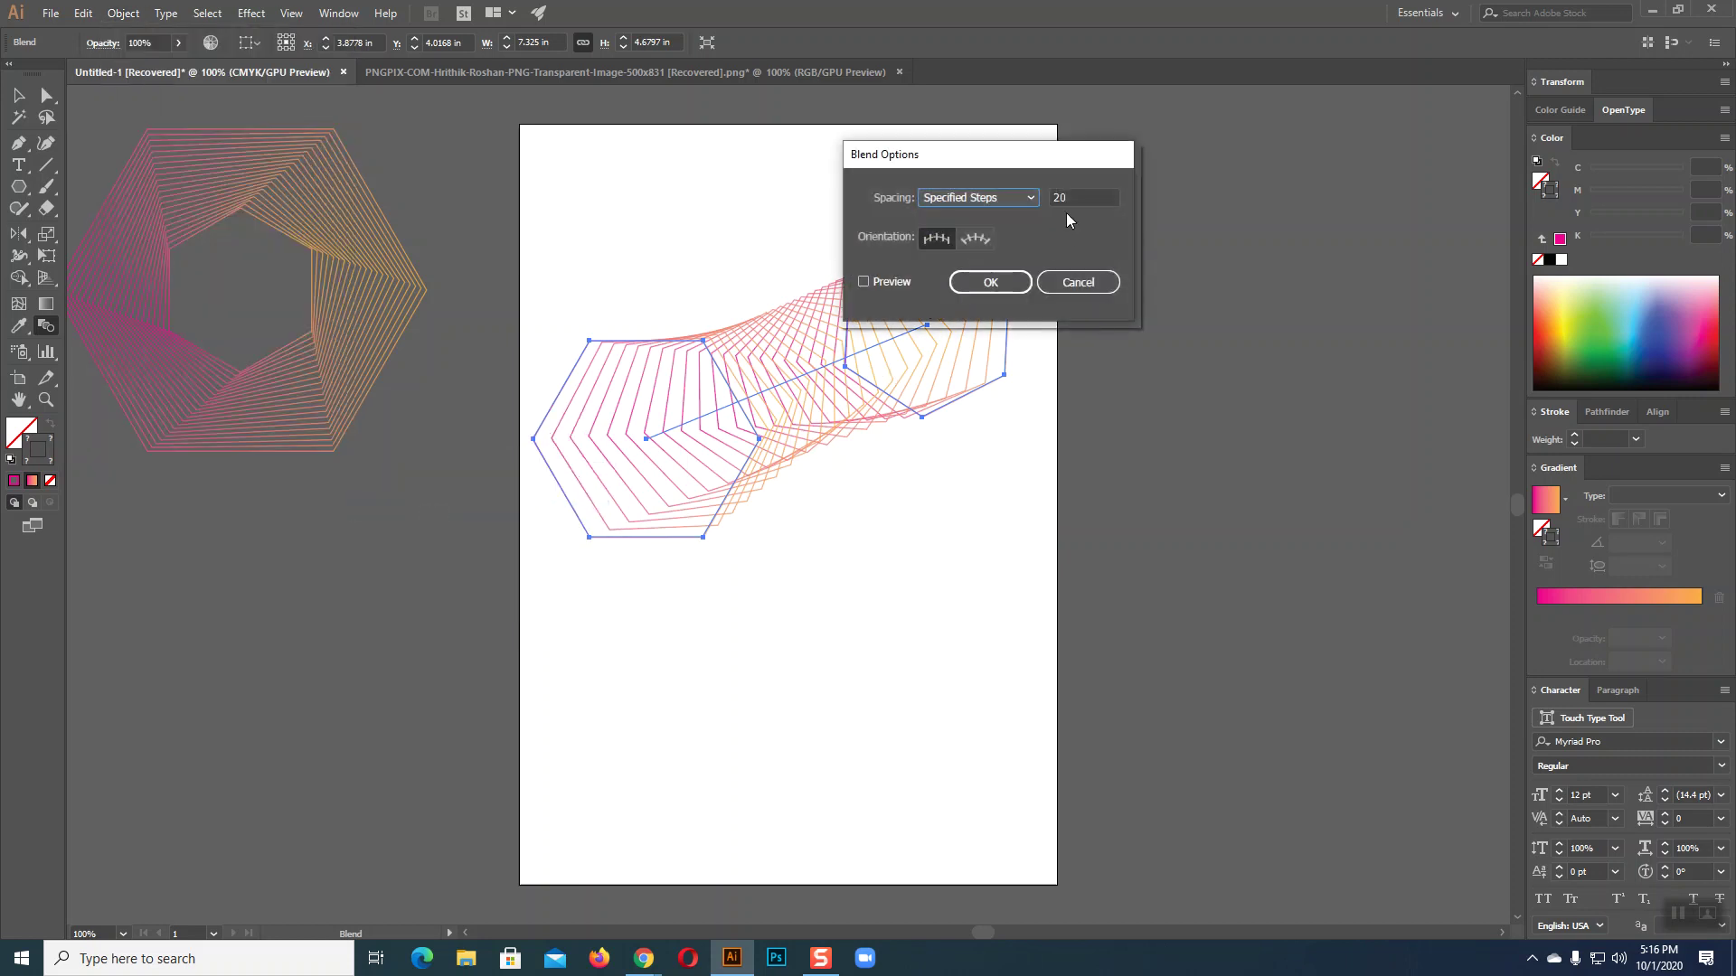
{"action": "key", "text": "Tab"}
{"action": "type", "text": "10"}
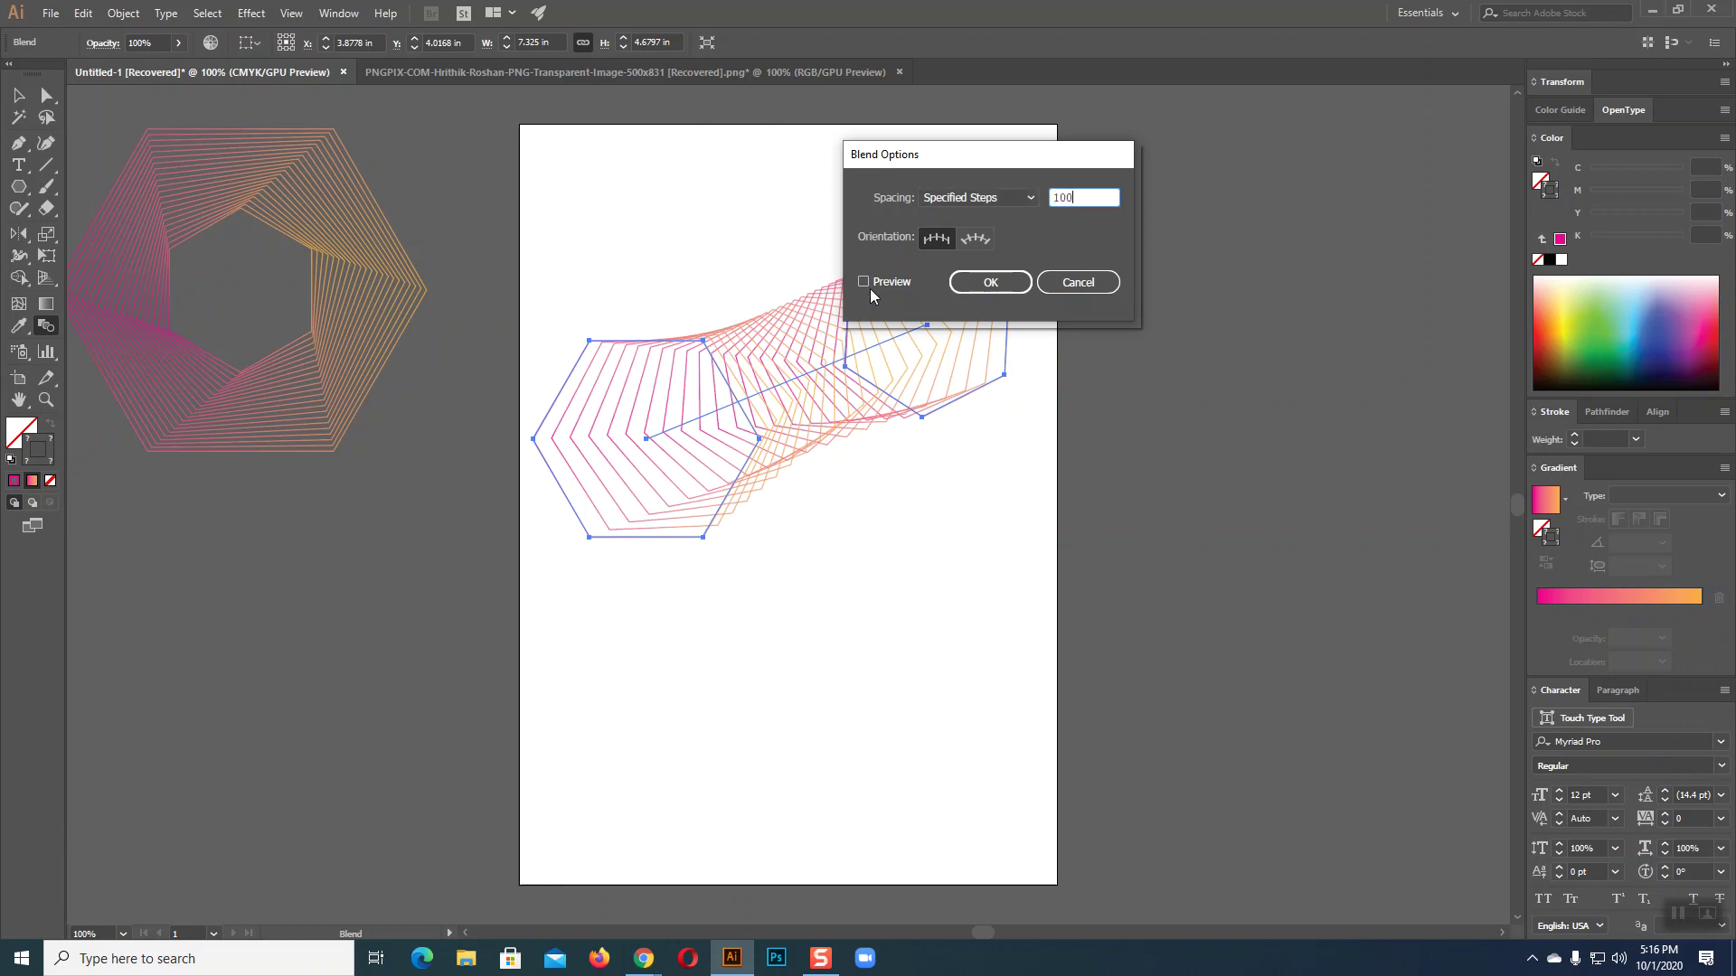
{"action": "left_click", "coordinate": [877, 280]}
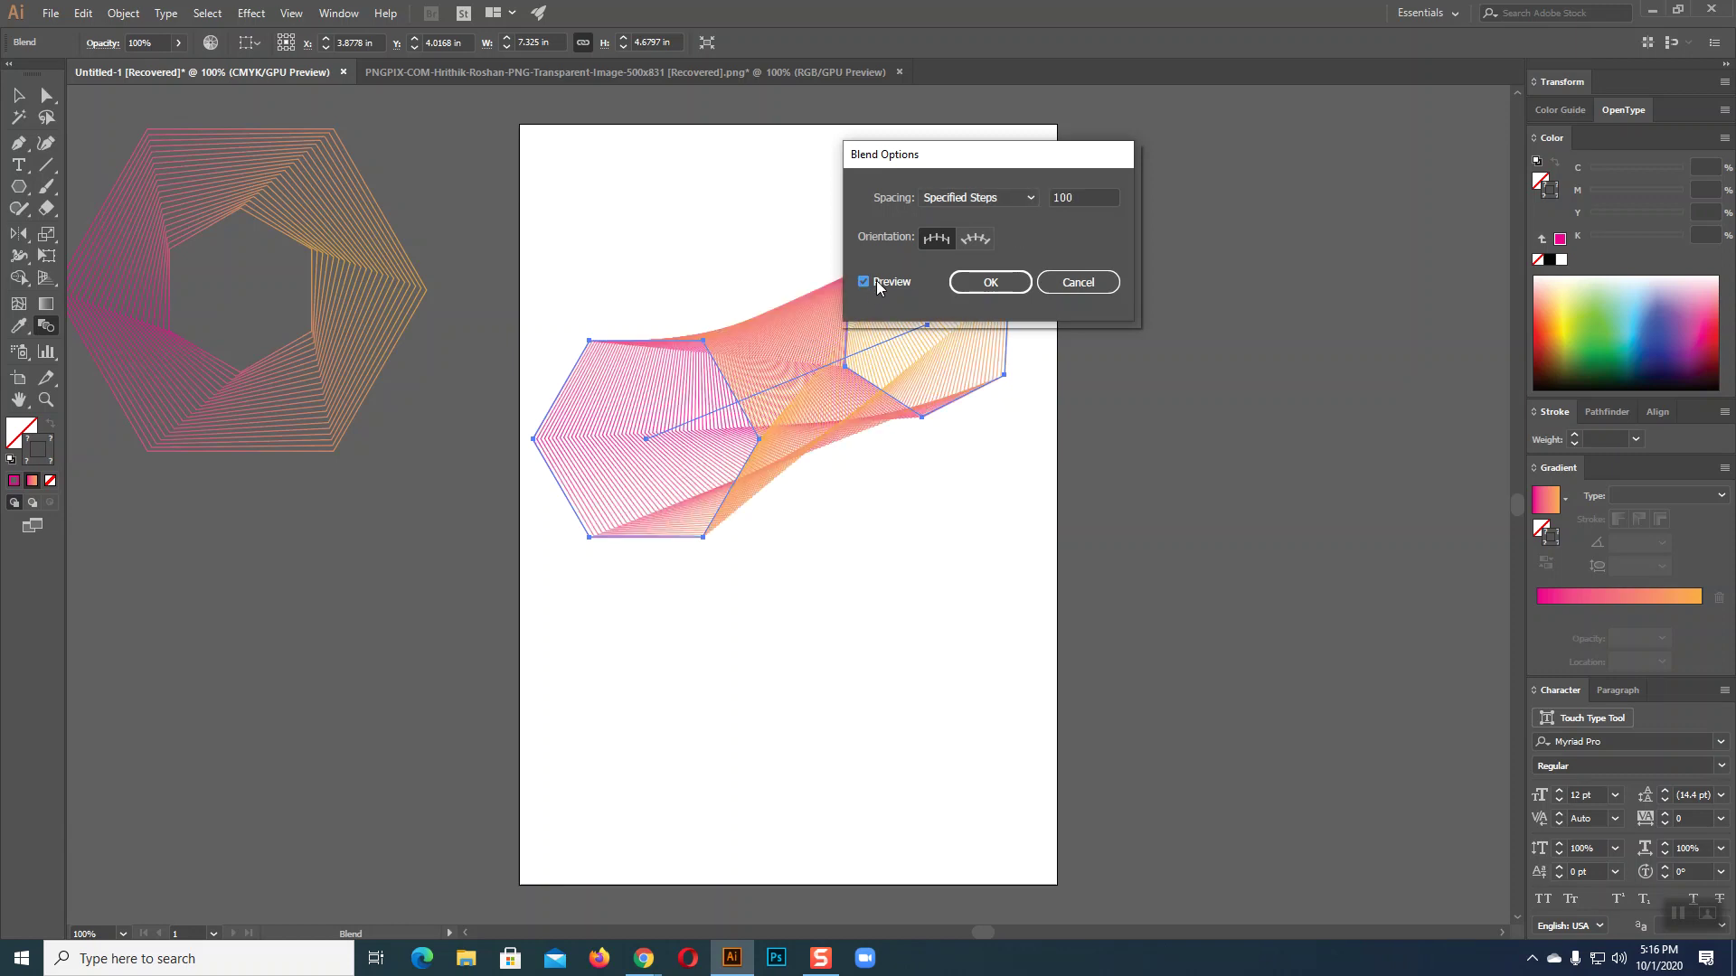
{"action": "left_click", "coordinate": [985, 281]}
- Send the tube blend to the back, then delete it
{"action": "left_click", "coordinate": [18, 96]}
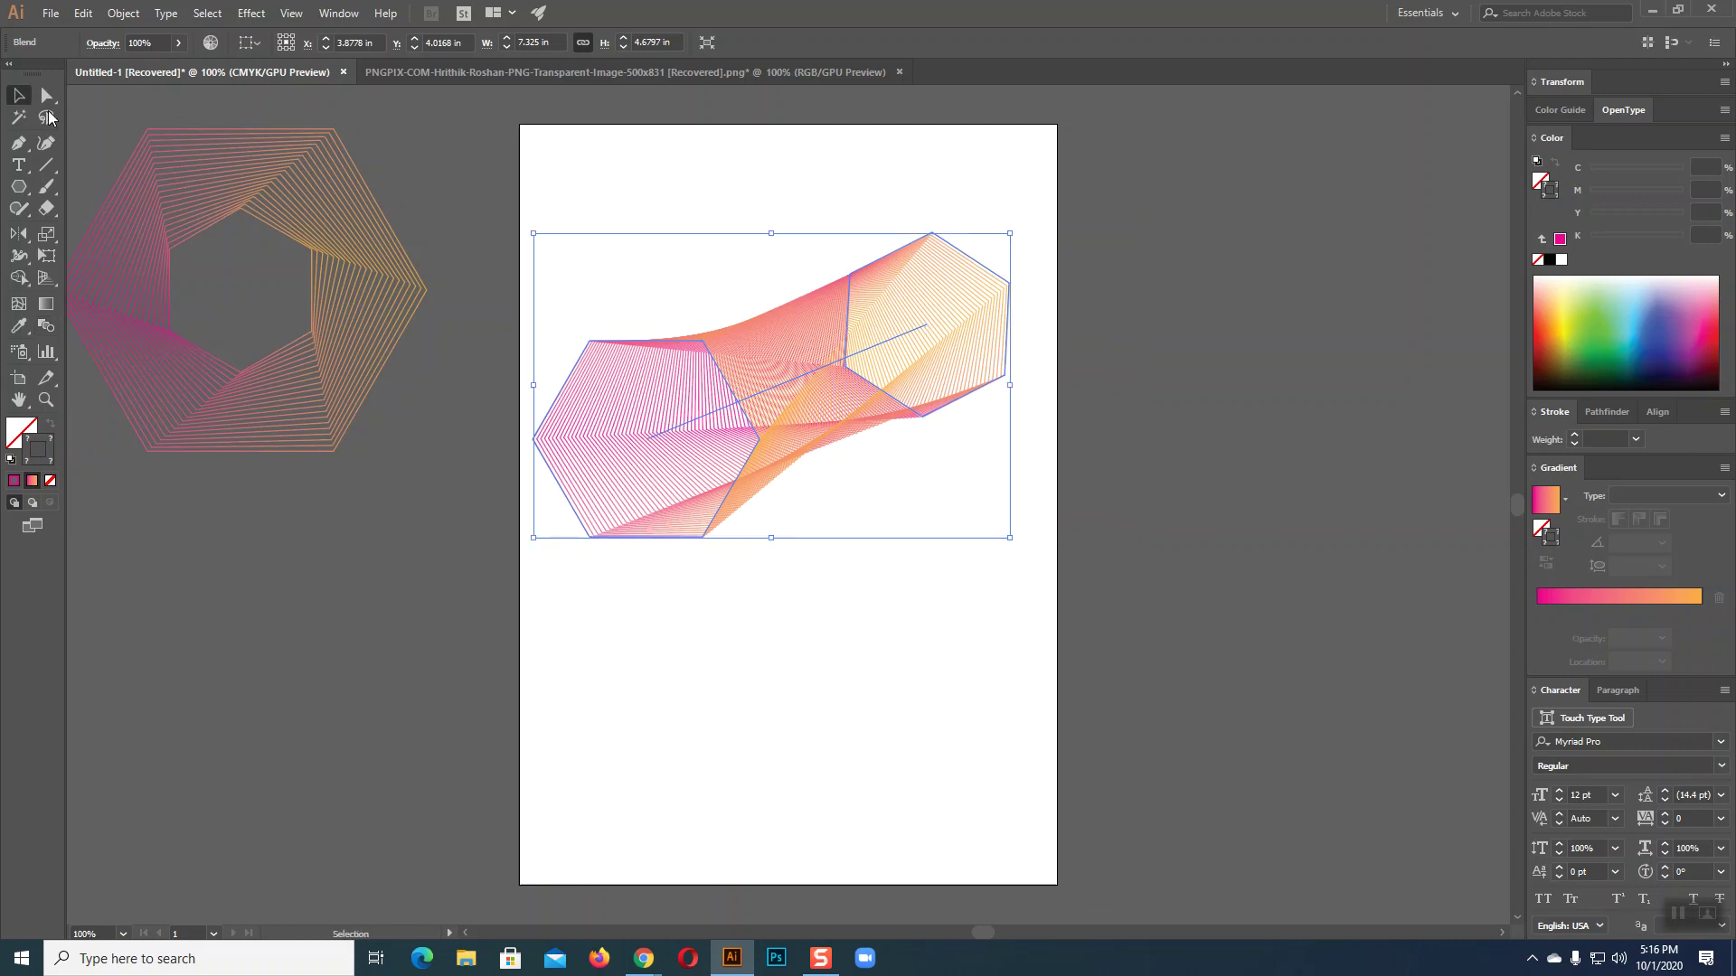
{"action": "left_click", "coordinate": [409, 589]}
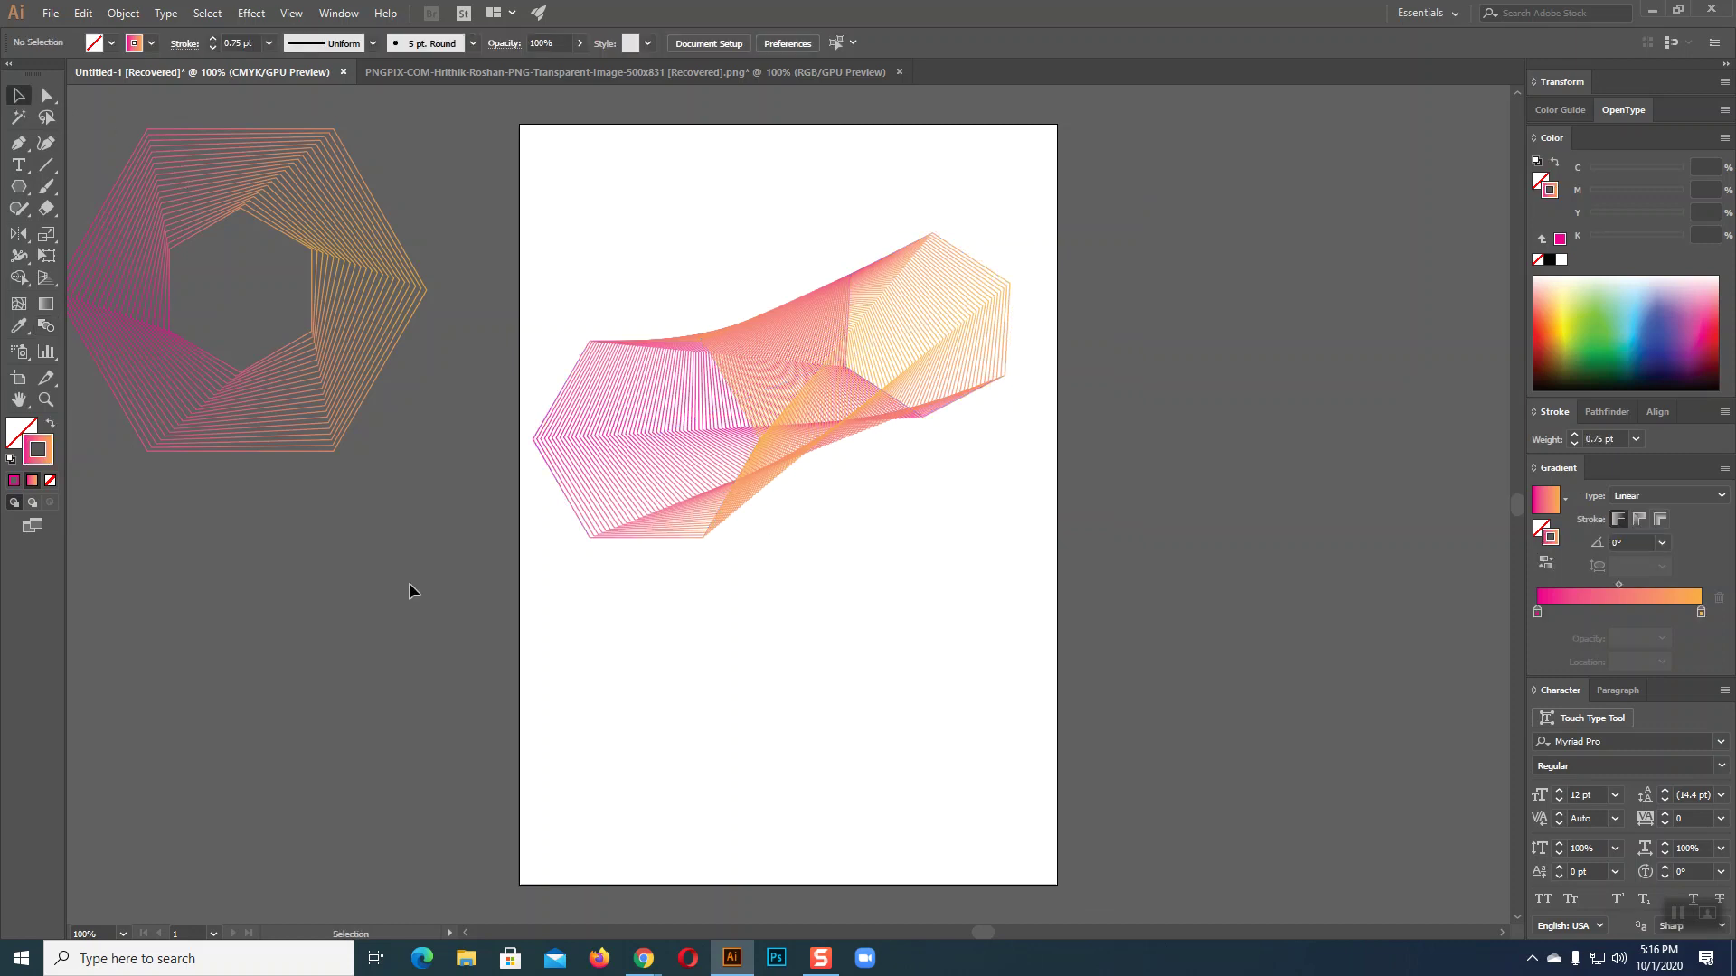
{"action": "left_click", "coordinate": [863, 391]}
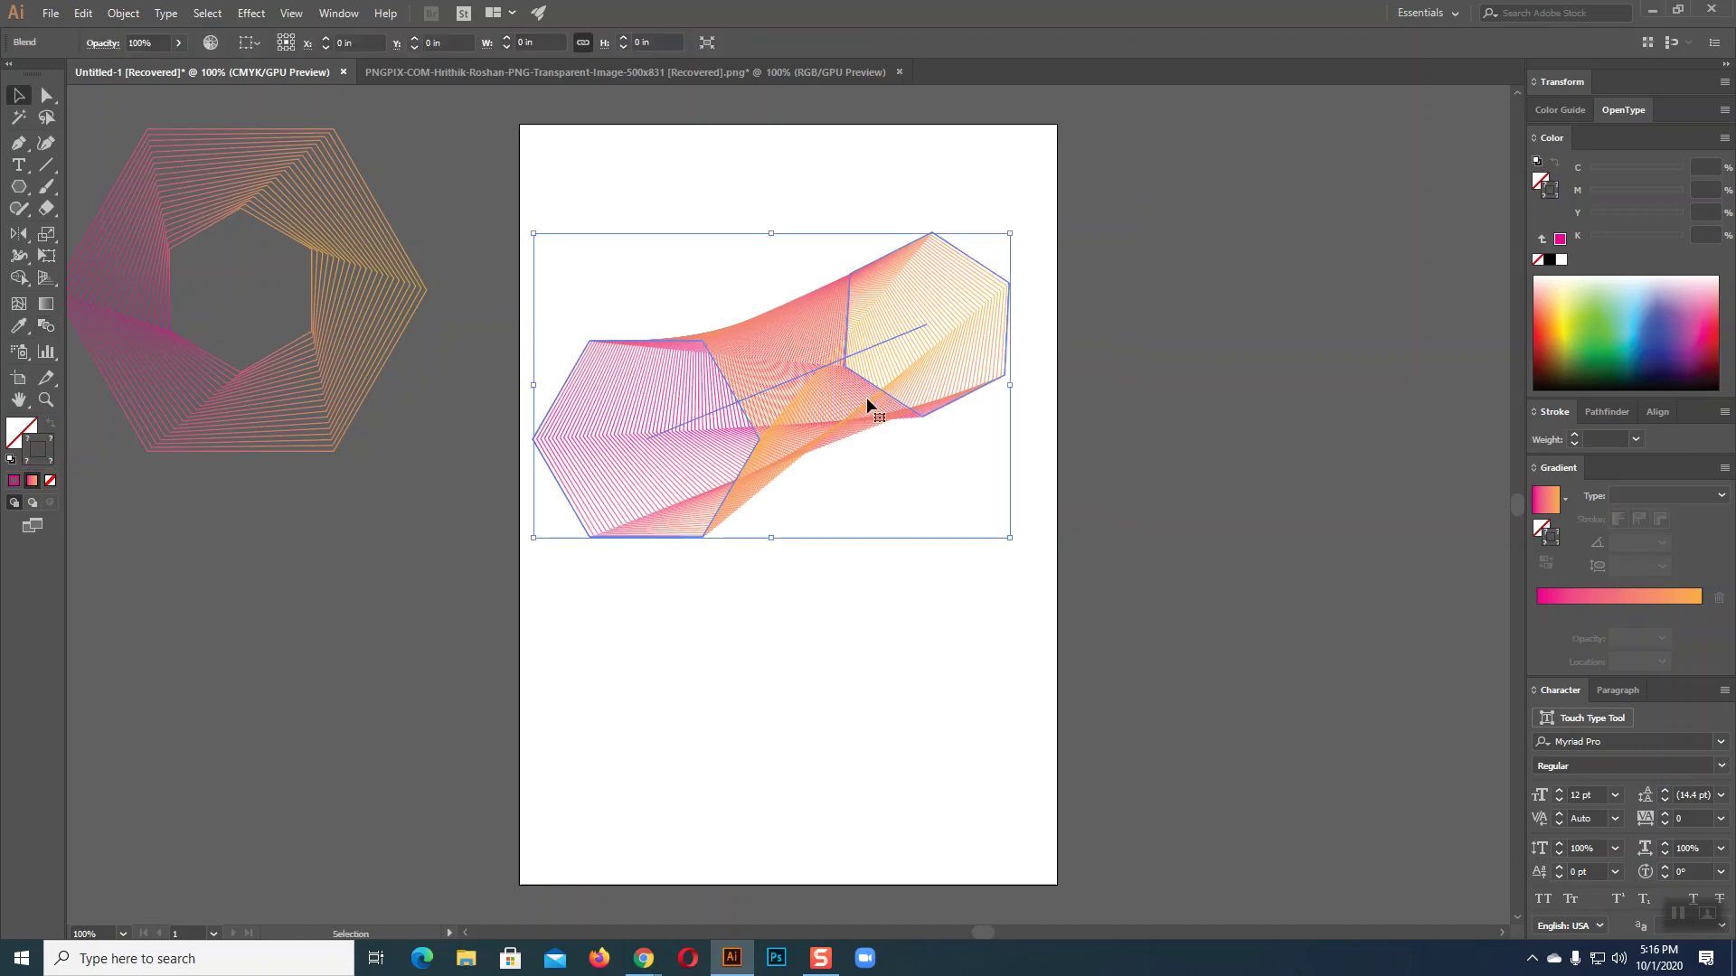
{"action": "right_click", "coordinate": [987, 387]}
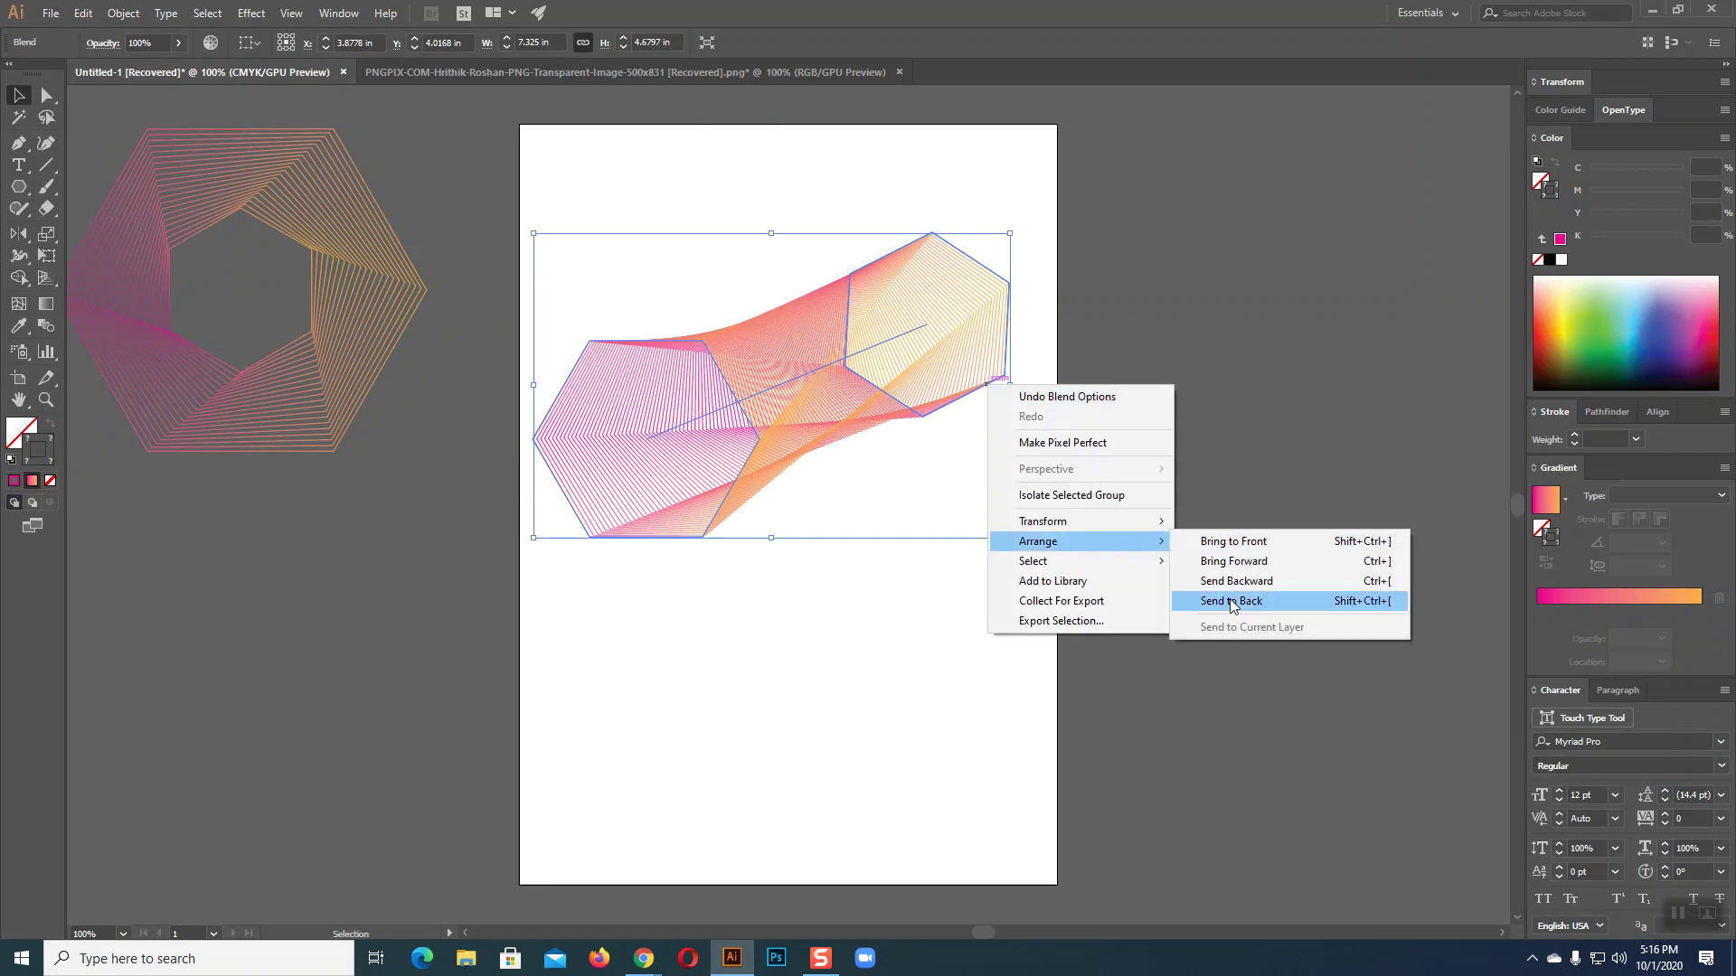
{"action": "left_click", "coordinate": [1233, 601]}
{"action": "left_click", "coordinate": [1233, 490]}
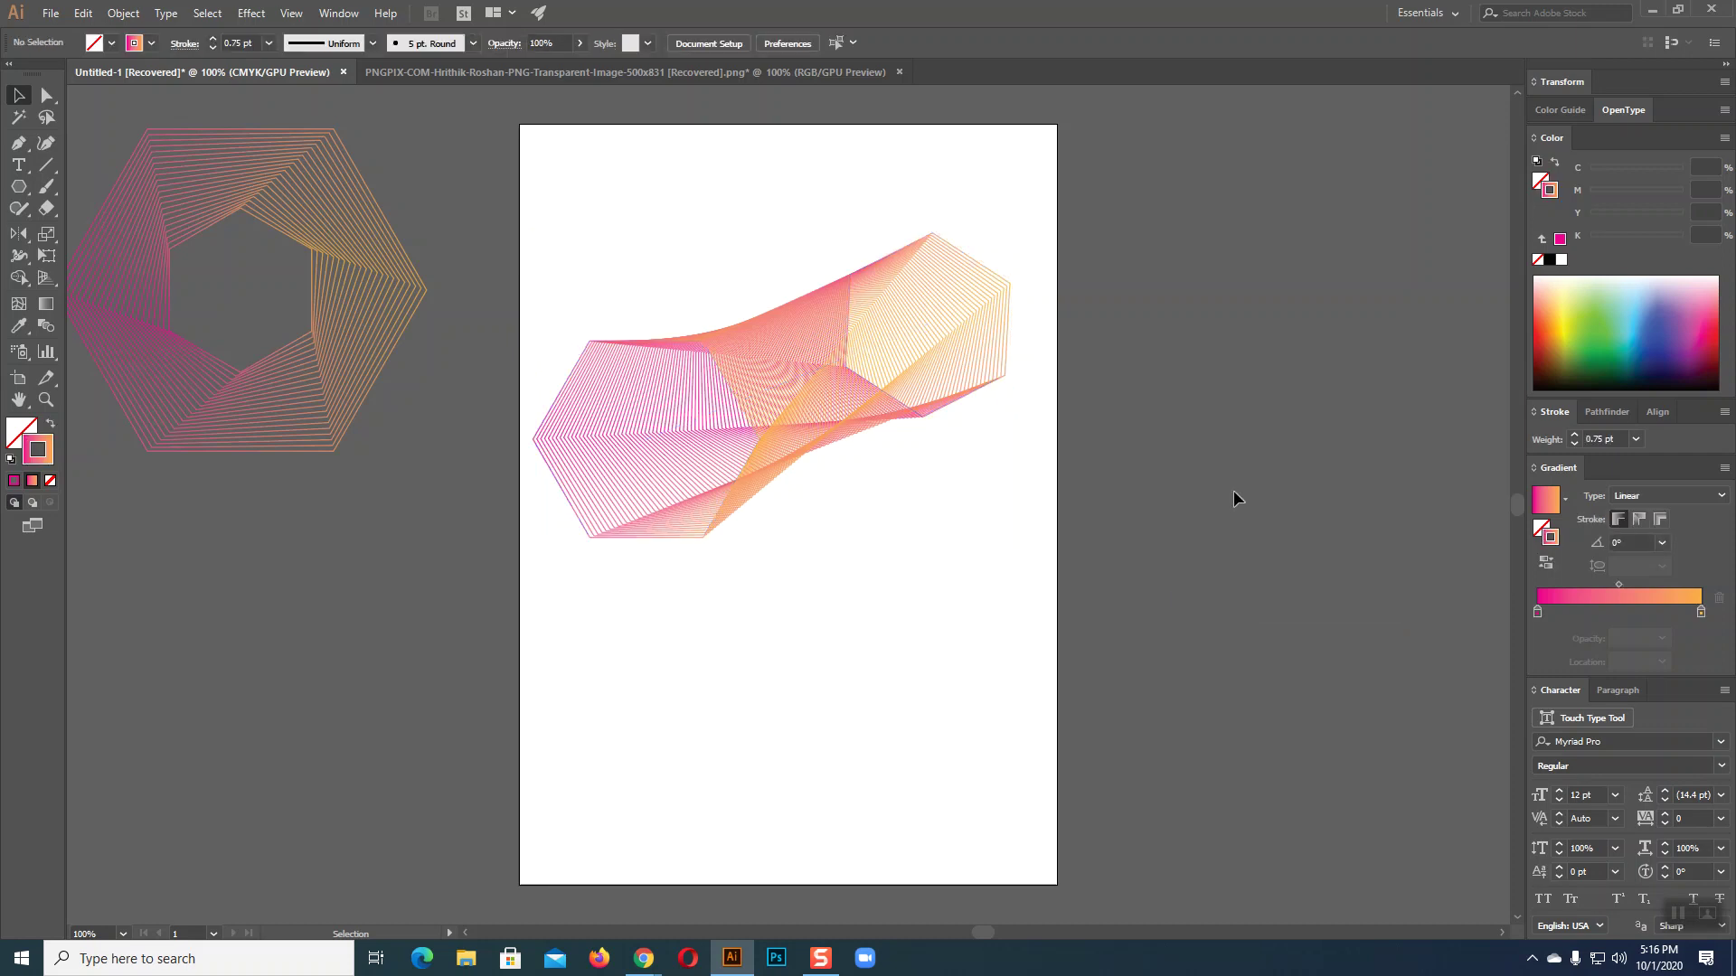
{"action": "left_click", "coordinate": [764, 457]}
{"action": "left_click", "coordinate": [1130, 534]}
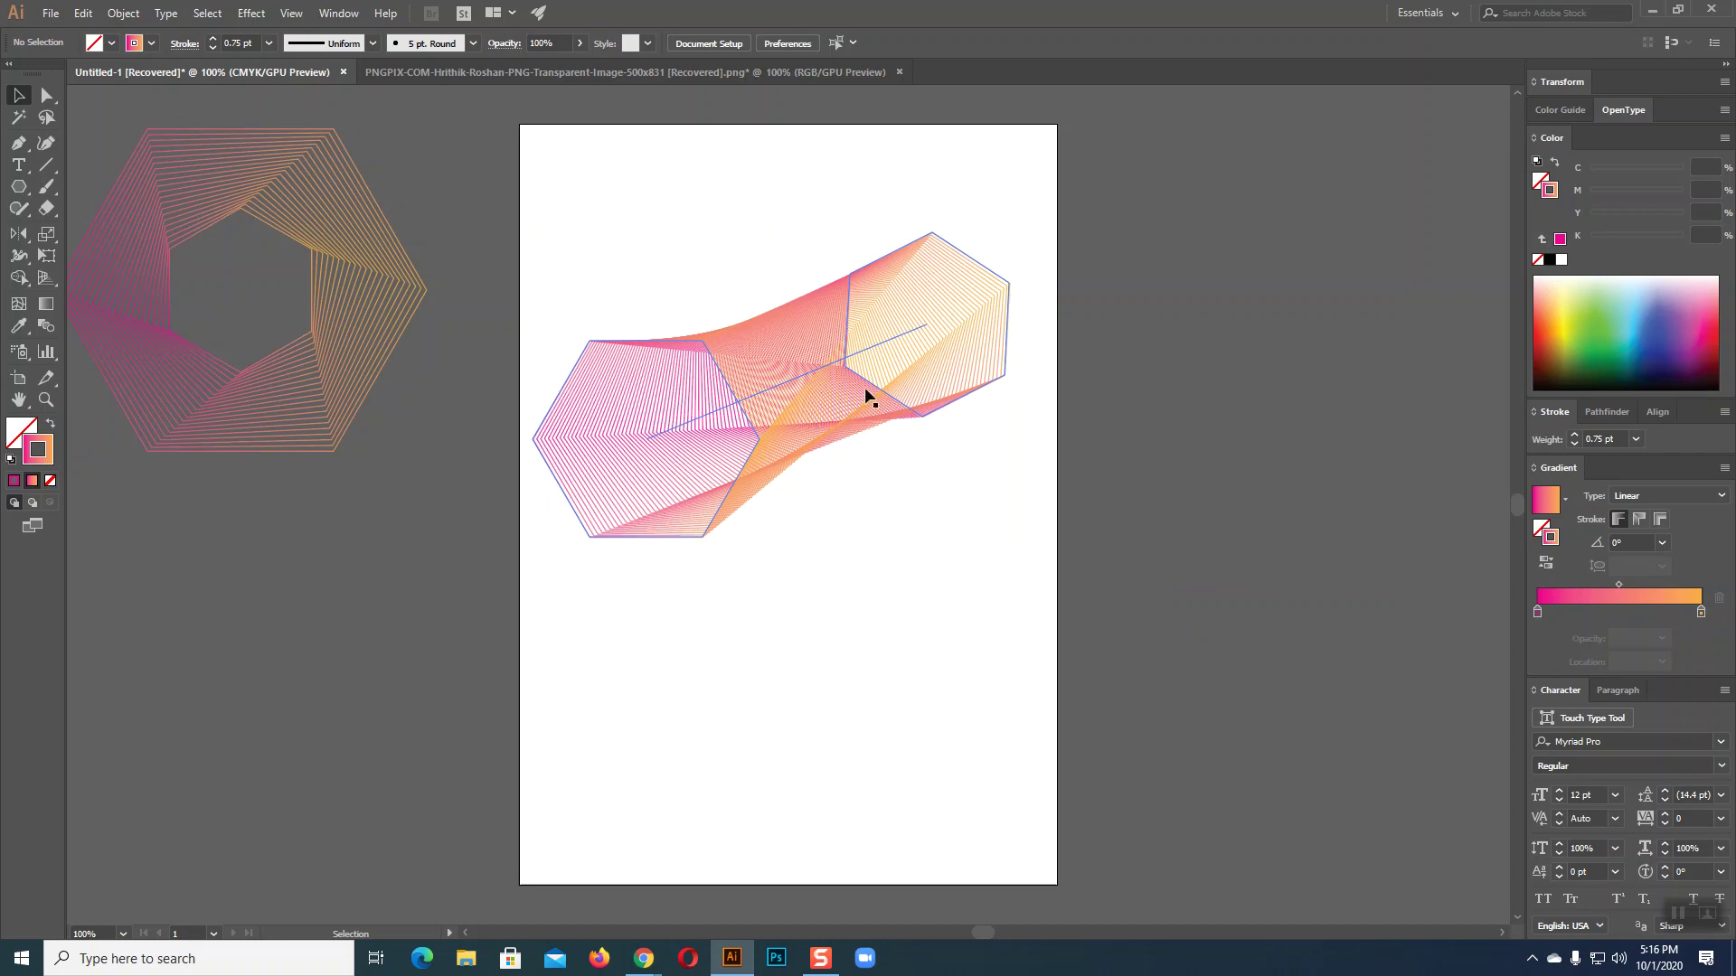
{"action": "left_click", "coordinate": [927, 395]}
{"action": "key", "text": "Delete"}
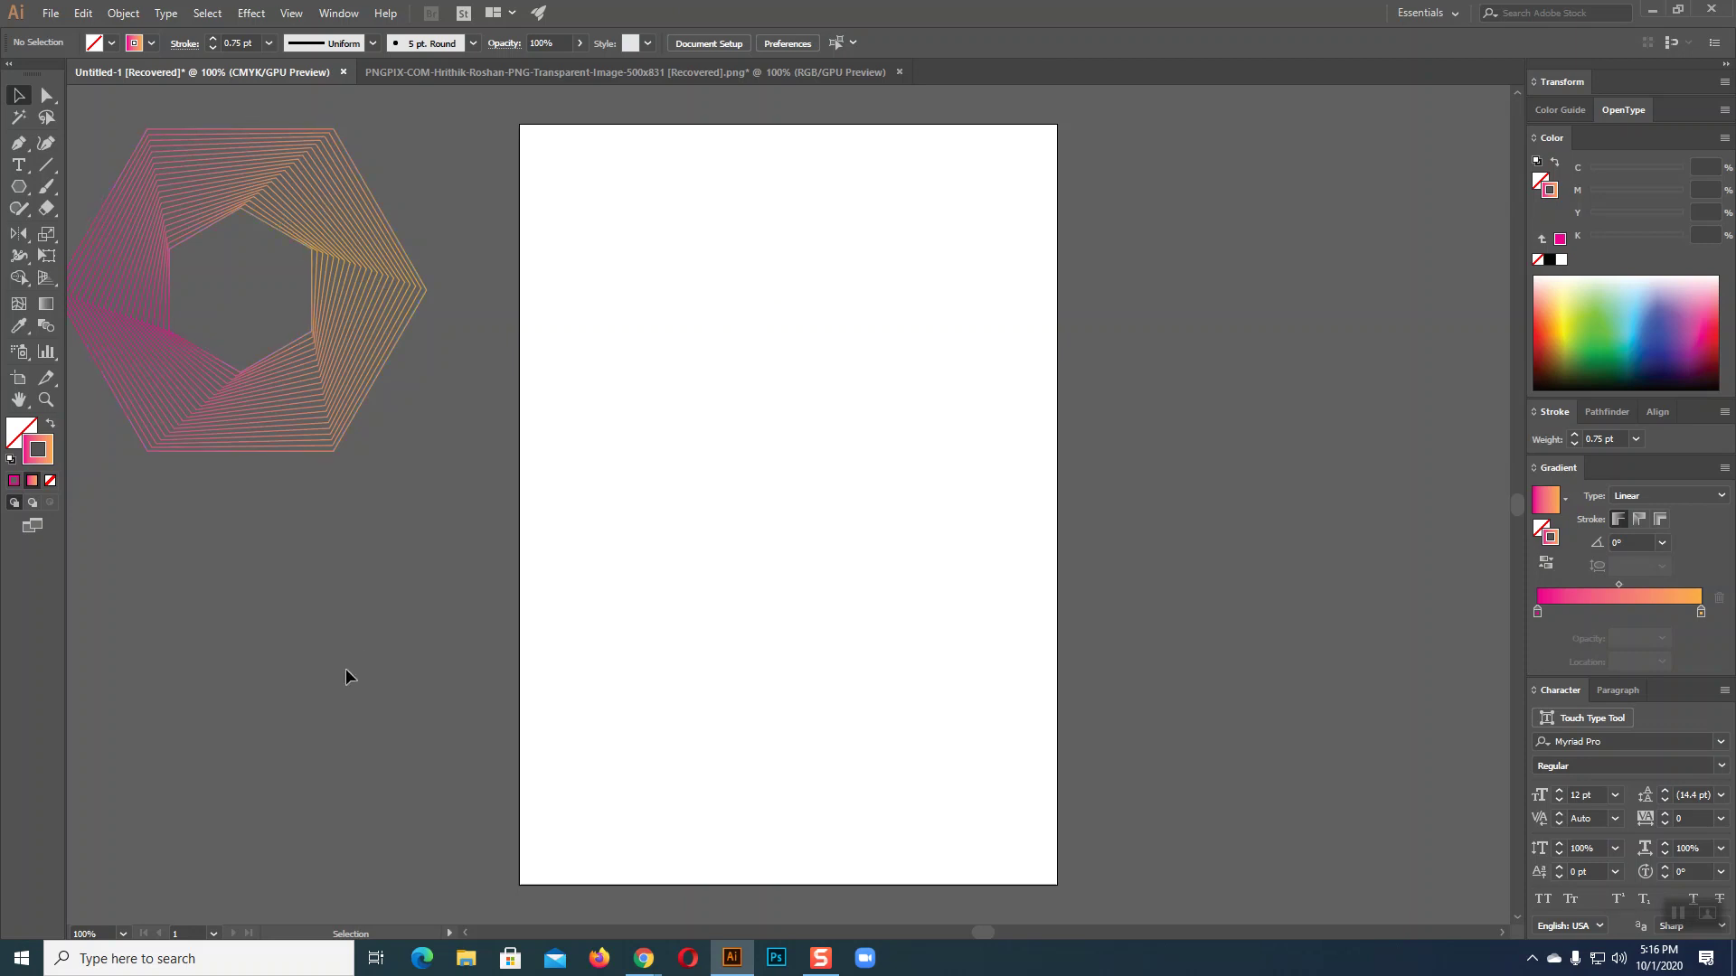
- Add the text SOYEB on the artboard and scale it up to about 178 pt
{"action": "left_click", "coordinate": [18, 165]}
{"action": "left_click", "coordinate": [680, 597]}
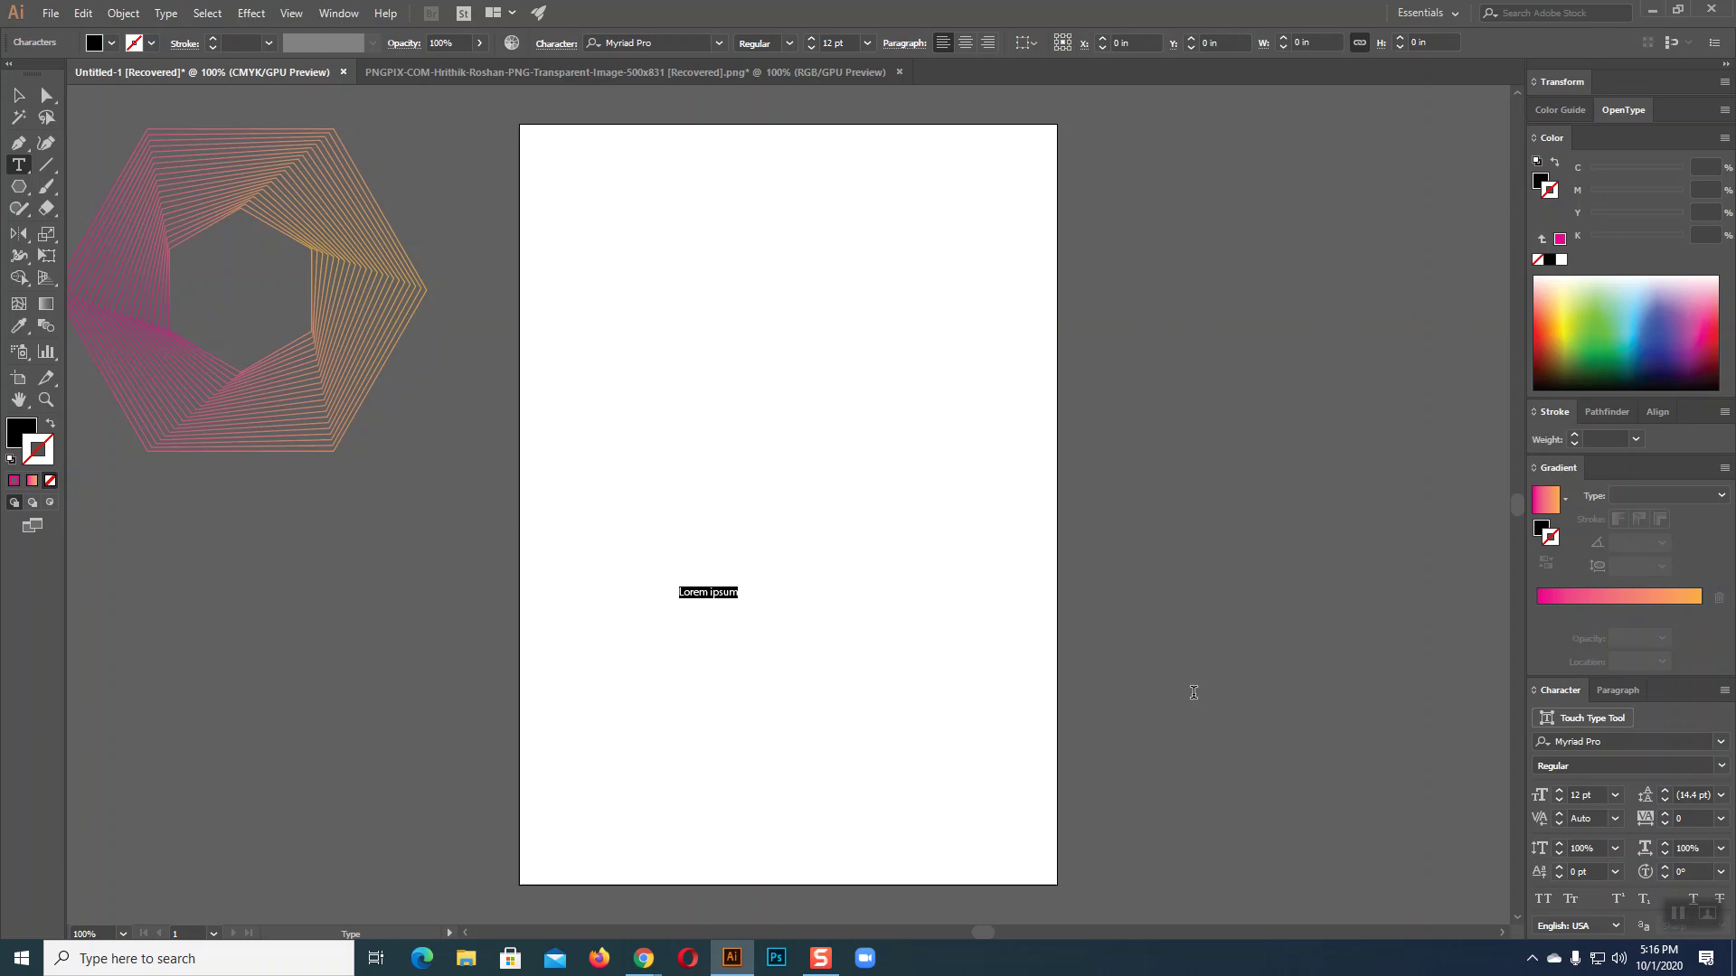
{"action": "type", "text": "s"}
{"action": "left_click", "coordinate": [18, 94]}
{"action": "left_click_drag", "start_coordinate": [706, 597], "coordinate": [912, 680]}
{"action": "mouse_move", "coordinate": [764, 600]}
{"action": "left_mouse_down"}
{"action": "mouse_move", "coordinate": [877, 556]}
{"action": "mouse_move", "coordinate": [861, 555]}
{"action": "left_mouse_up"}
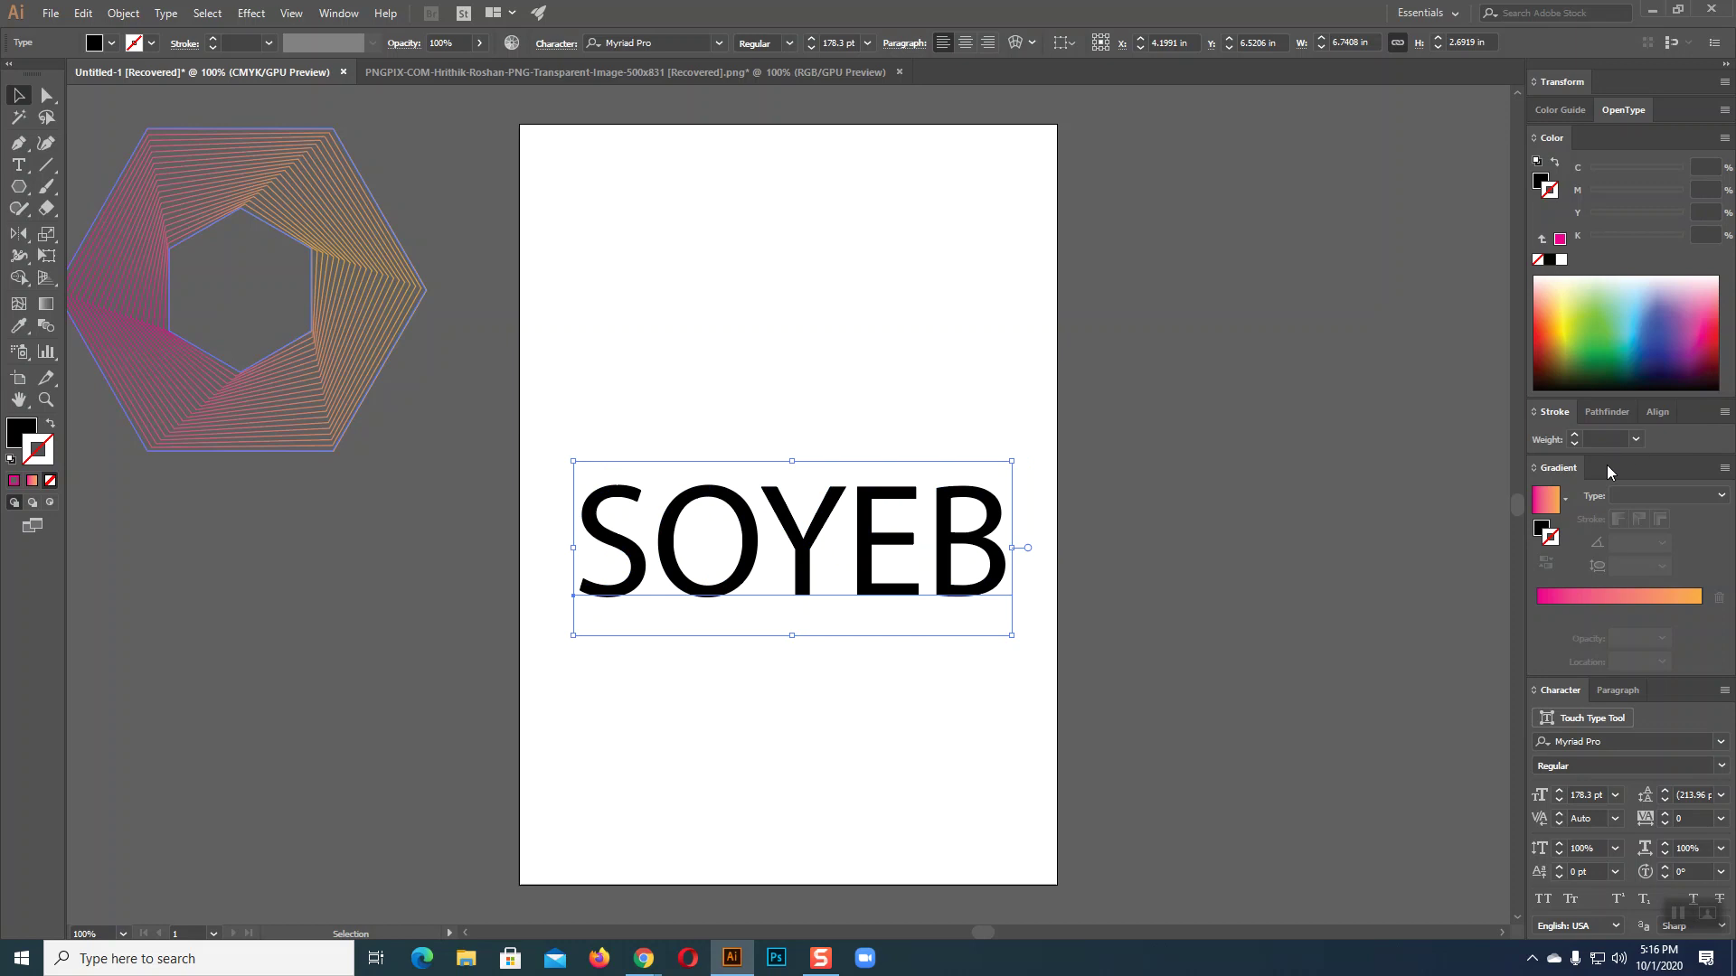
- Set SOYEB in the Adlinnaka Bold Demo font
{"action": "left_click", "coordinate": [1722, 742]}
{"action": "scroll", "coordinate": [1534, 560], "scroll_direction": "up", "scroll_amount": 7}
{"action": "scroll", "coordinate": [1534, 560], "scroll_direction": "up", "scroll_amount": 10}
{"action": "scroll", "coordinate": [1534, 560], "scroll_direction": "up", "scroll_amount": 5}
{"action": "scroll", "coordinate": [1534, 561], "scroll_direction": "up", "scroll_amount": 5}
{"action": "scroll", "coordinate": [1534, 561], "scroll_direction": "up", "scroll_amount": 5}
{"action": "scroll", "coordinate": [1534, 561], "scroll_direction": "up", "scroll_amount": 5}
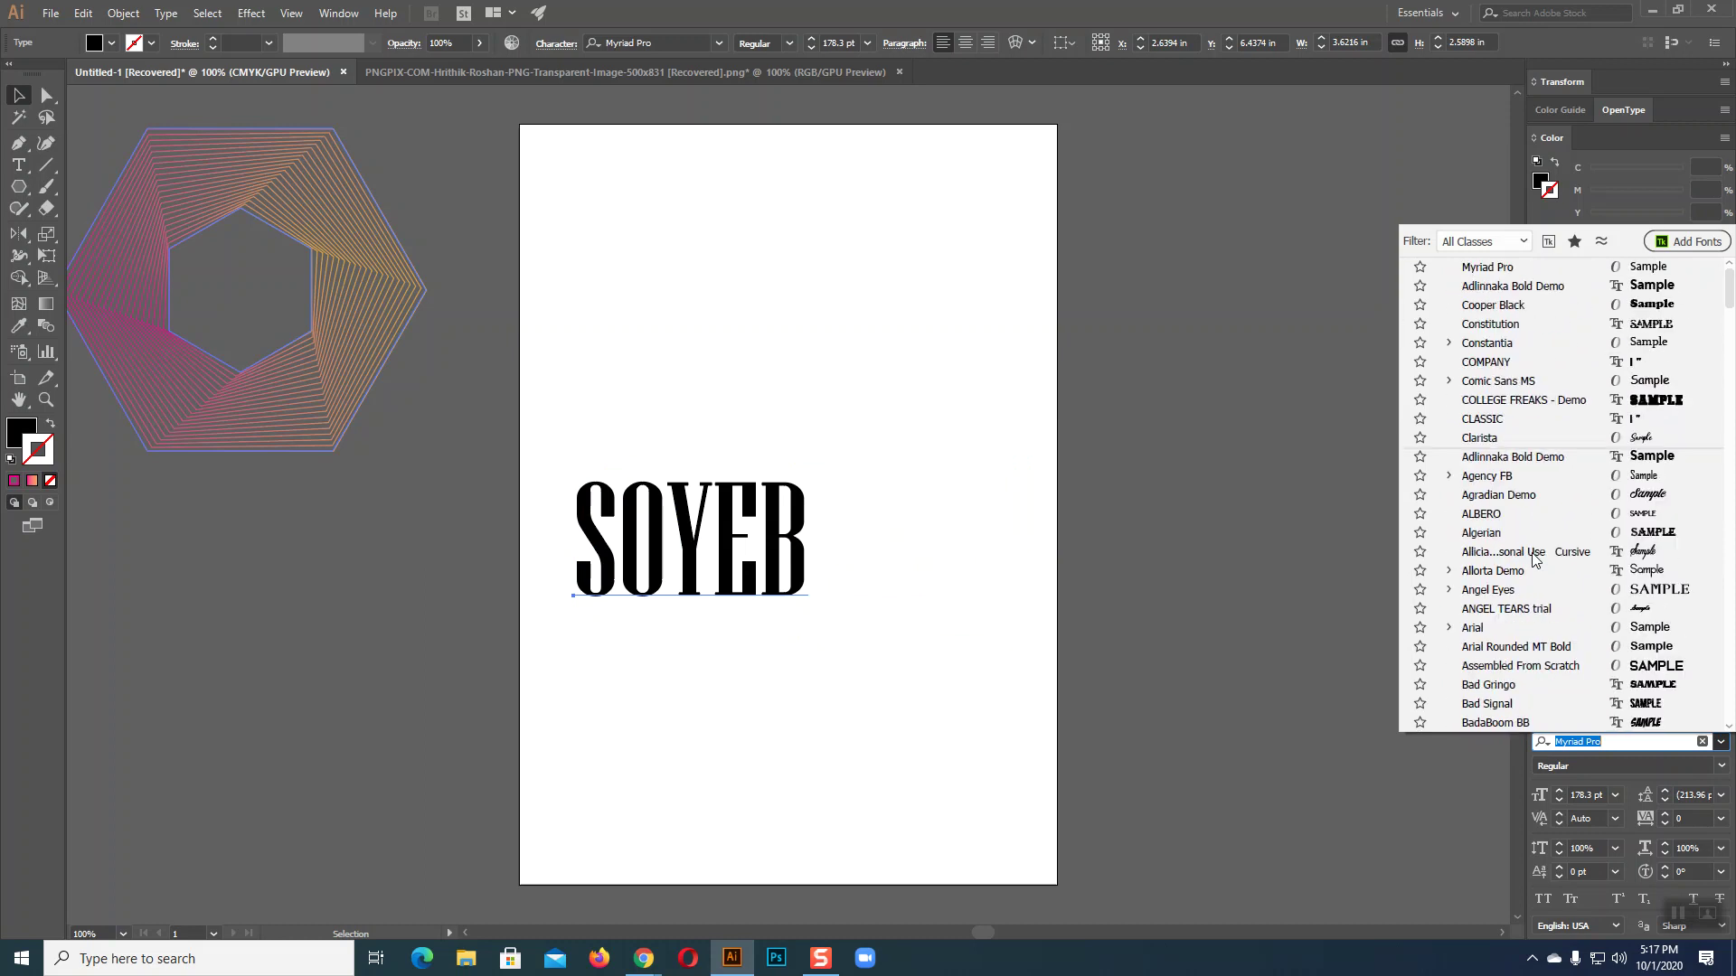
{"action": "left_click", "coordinate": [1561, 288]}
- Shrink SOYEB to about 148 pt and shift it left to fit the page width
{"action": "left_click_drag", "start_coordinate": [1136, 633], "coordinate": [1092, 618]}
{"action": "left_click_drag", "start_coordinate": [941, 568], "coordinate": [879, 558]}
{"action": "left_click", "coordinate": [952, 720]}
{"action": "left_click", "coordinate": [906, 596]}
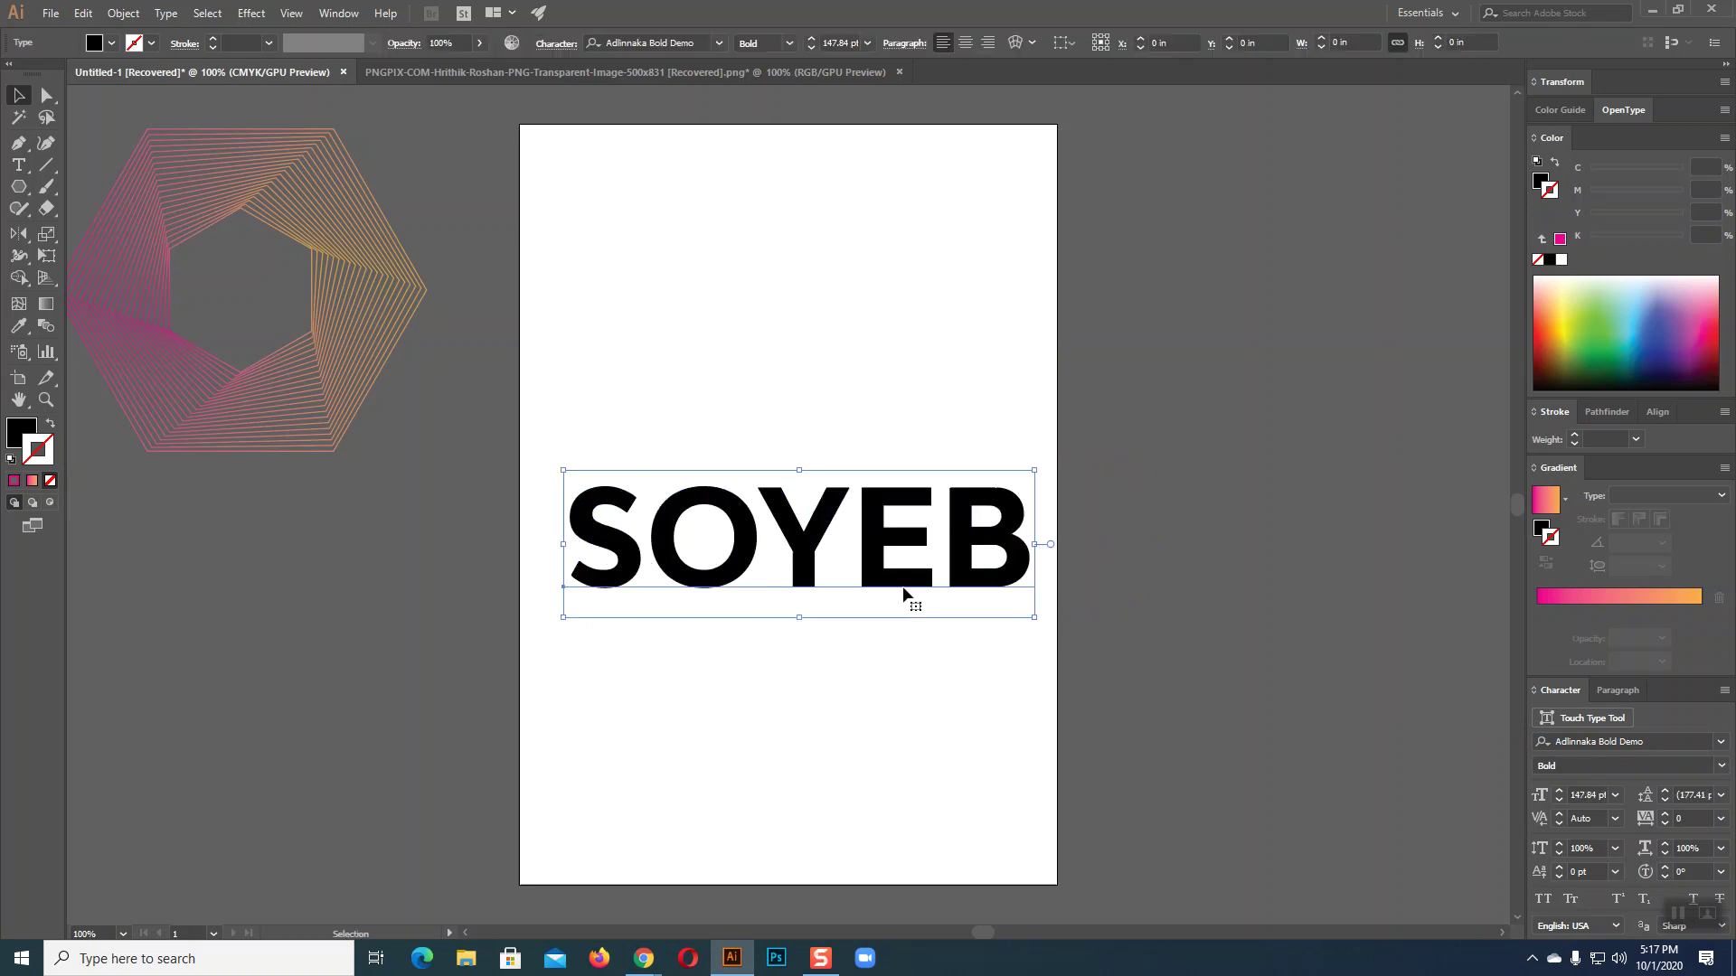
{"action": "key", "text": "a"}
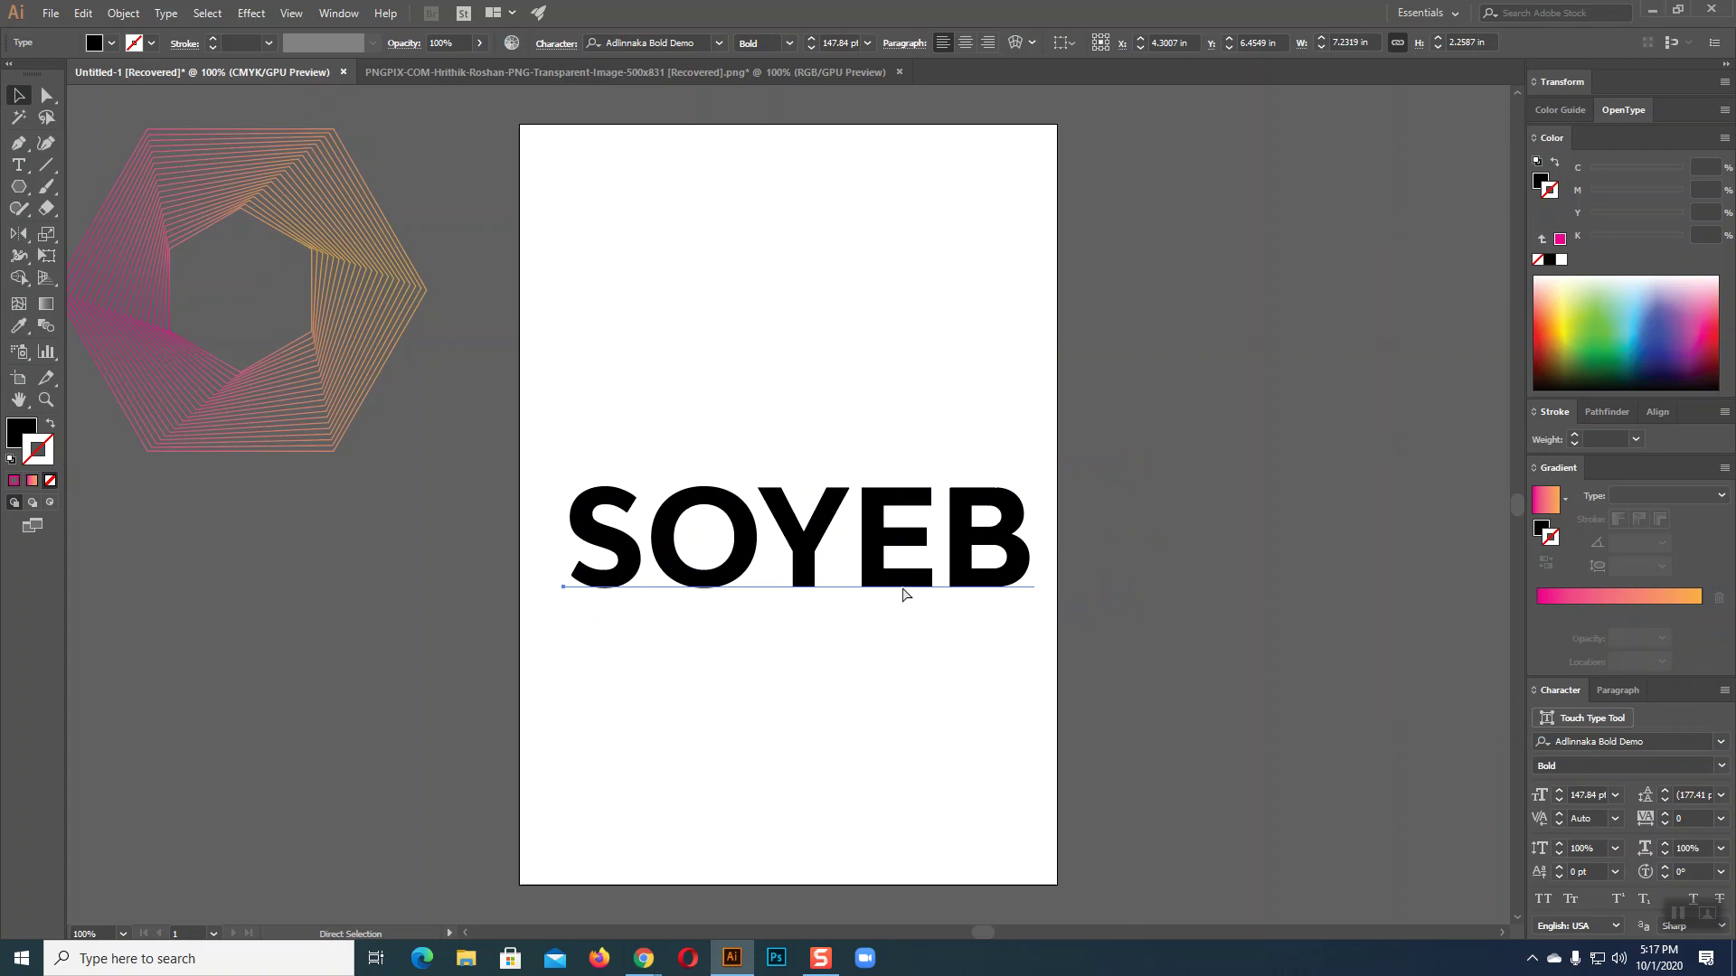
{"action": "key", "text": "v"}
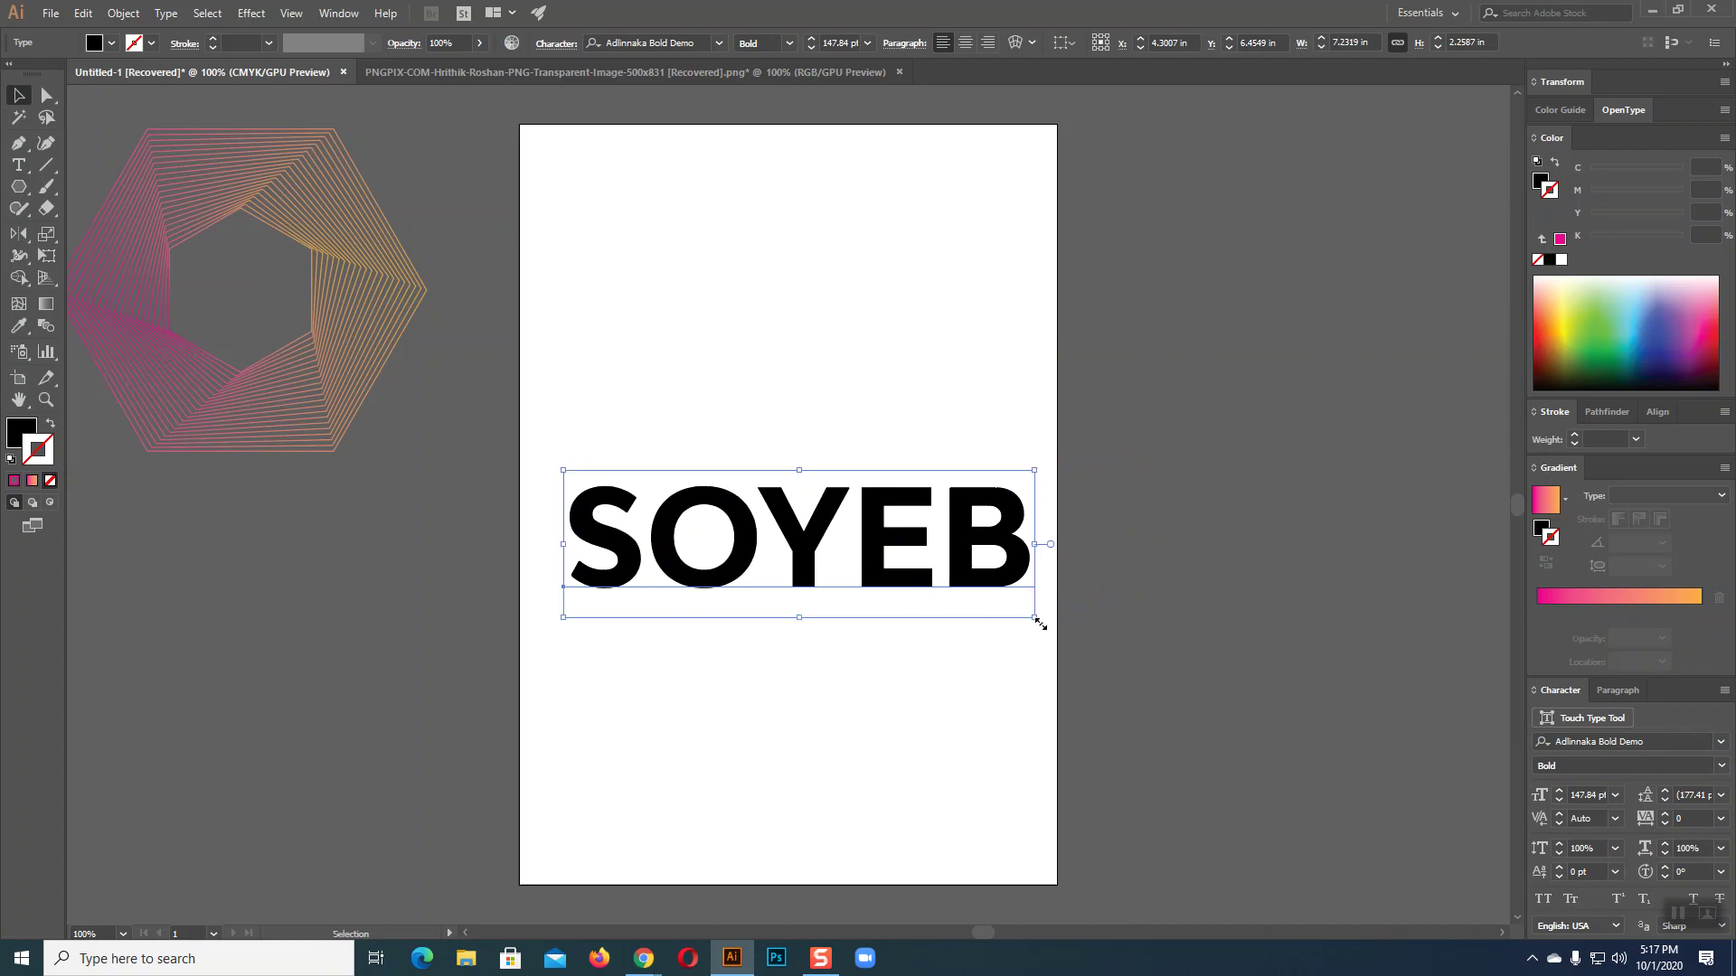
{"action": "left_click_drag", "start_coordinate": [1042, 622], "coordinate": [986, 602]}
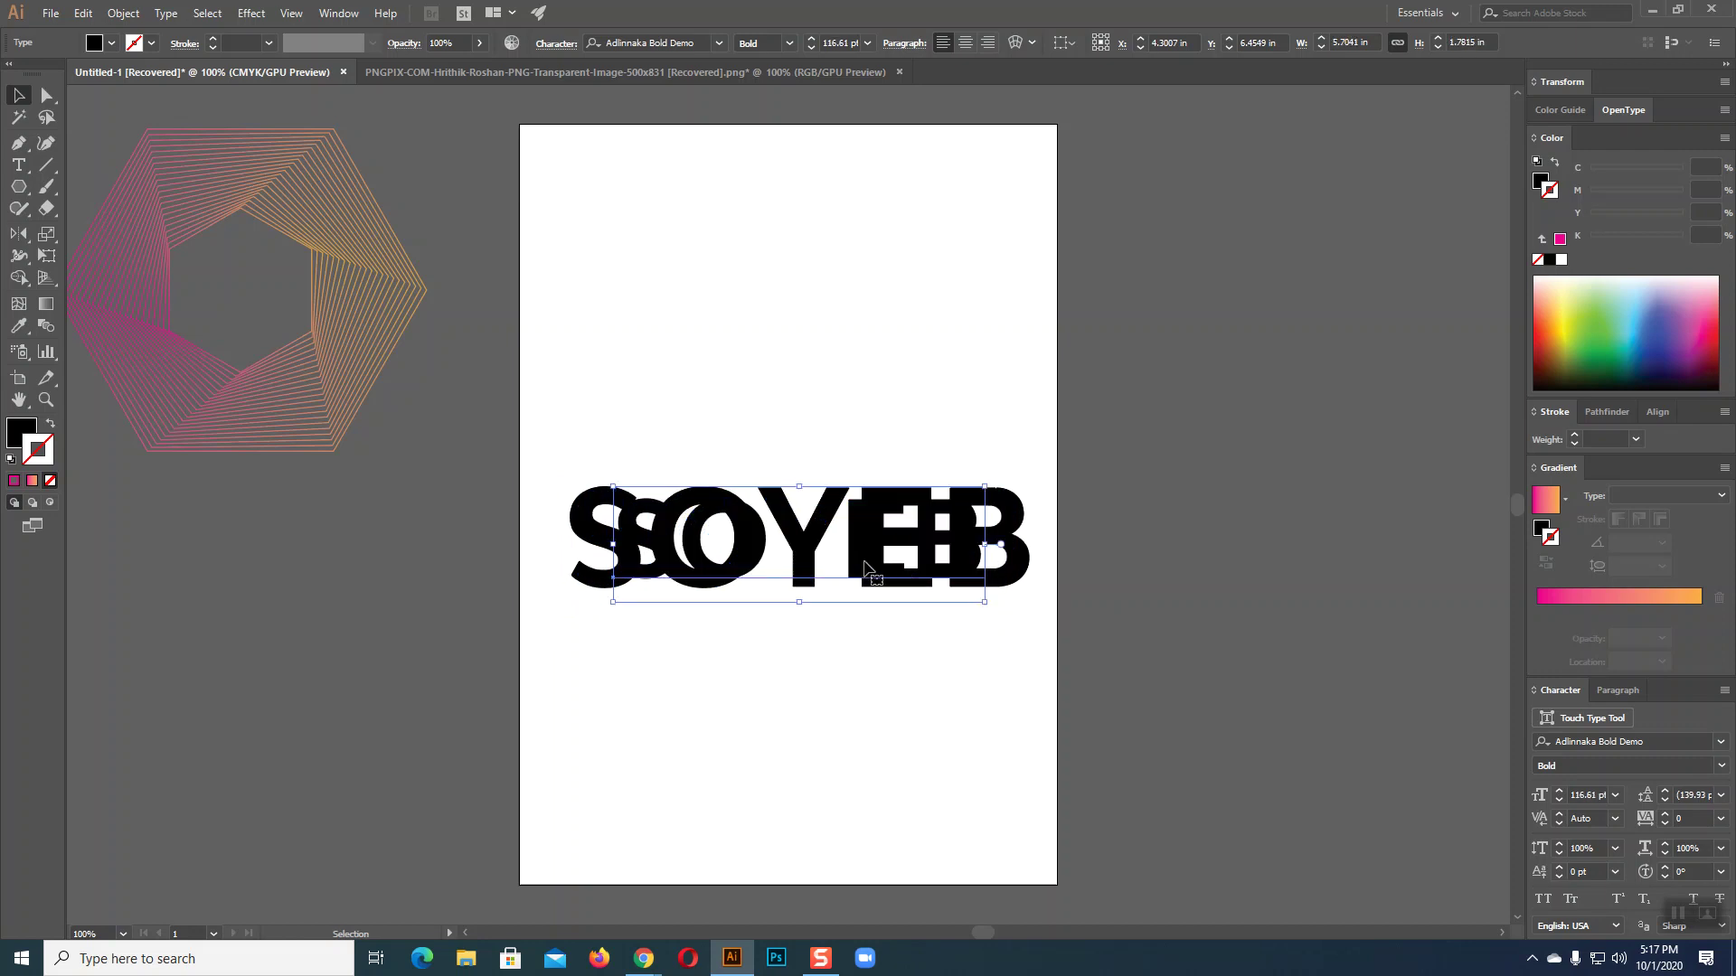
- Move the 116.61 pt SOYEB copy up, send it to back, and lower it to overlap the large word
{"action": "mouse_move", "coordinate": [864, 563]}
{"action": "left_mouse_down"}
{"action": "mouse_move", "coordinate": [854, 437]}
{"action": "mouse_move", "coordinate": [855, 456]}
{"action": "left_mouse_up"}
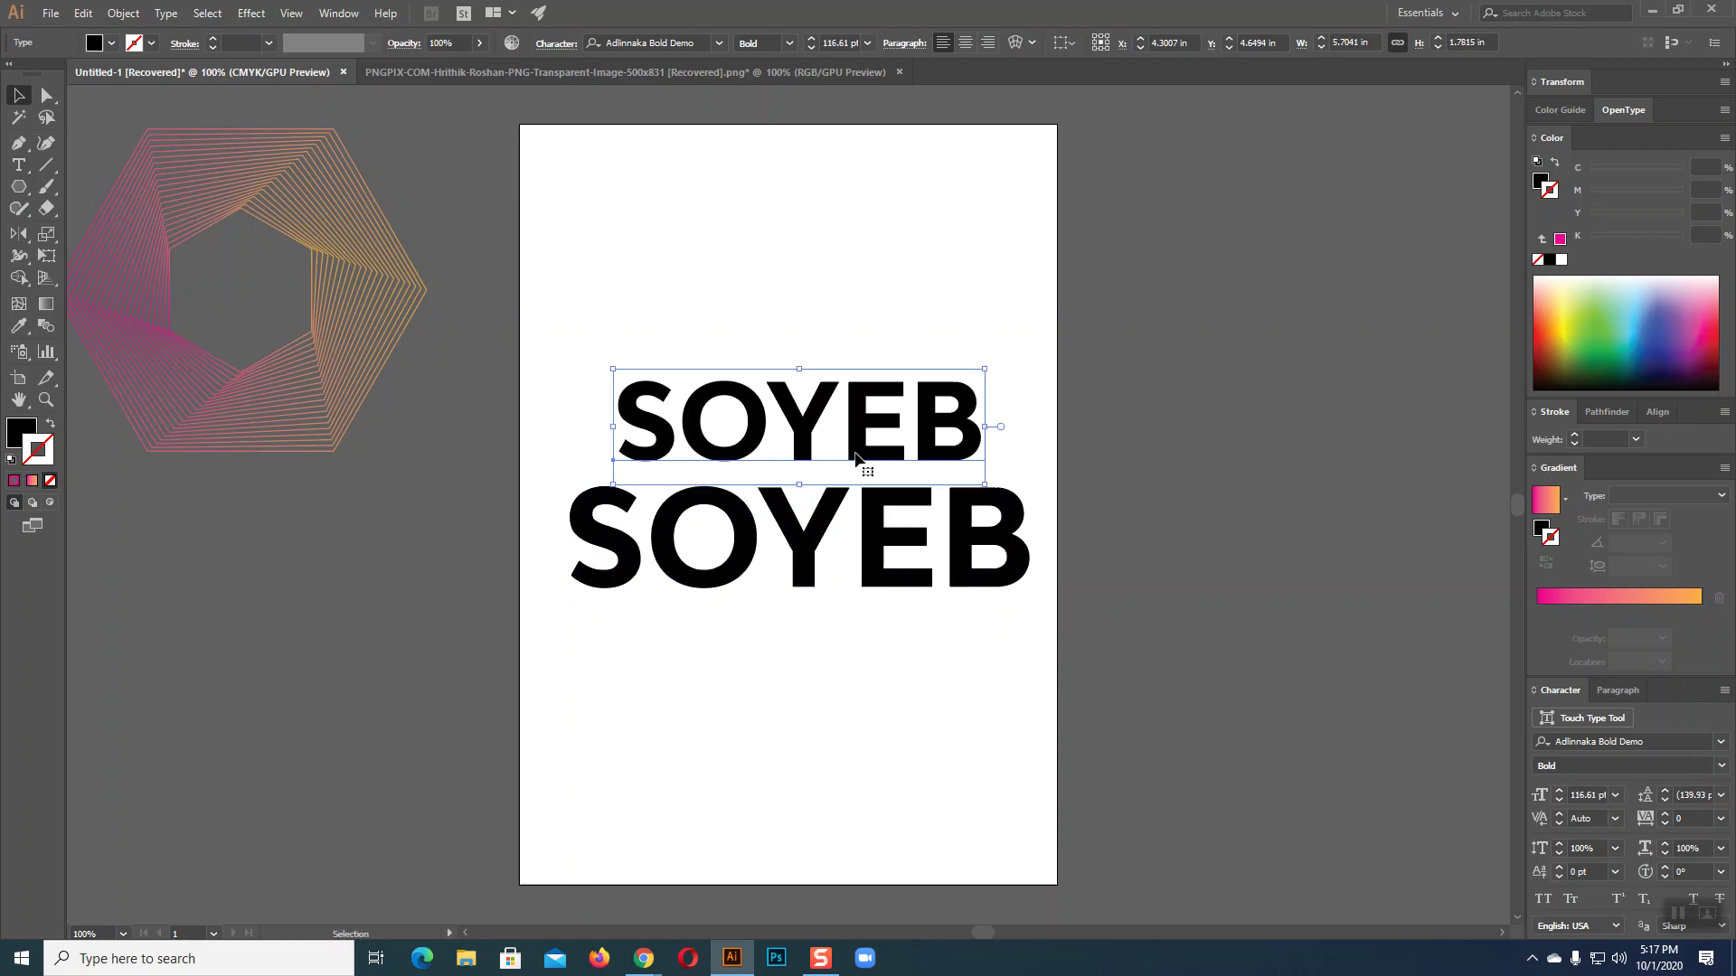
{"action": "right_click", "coordinate": [855, 456]}
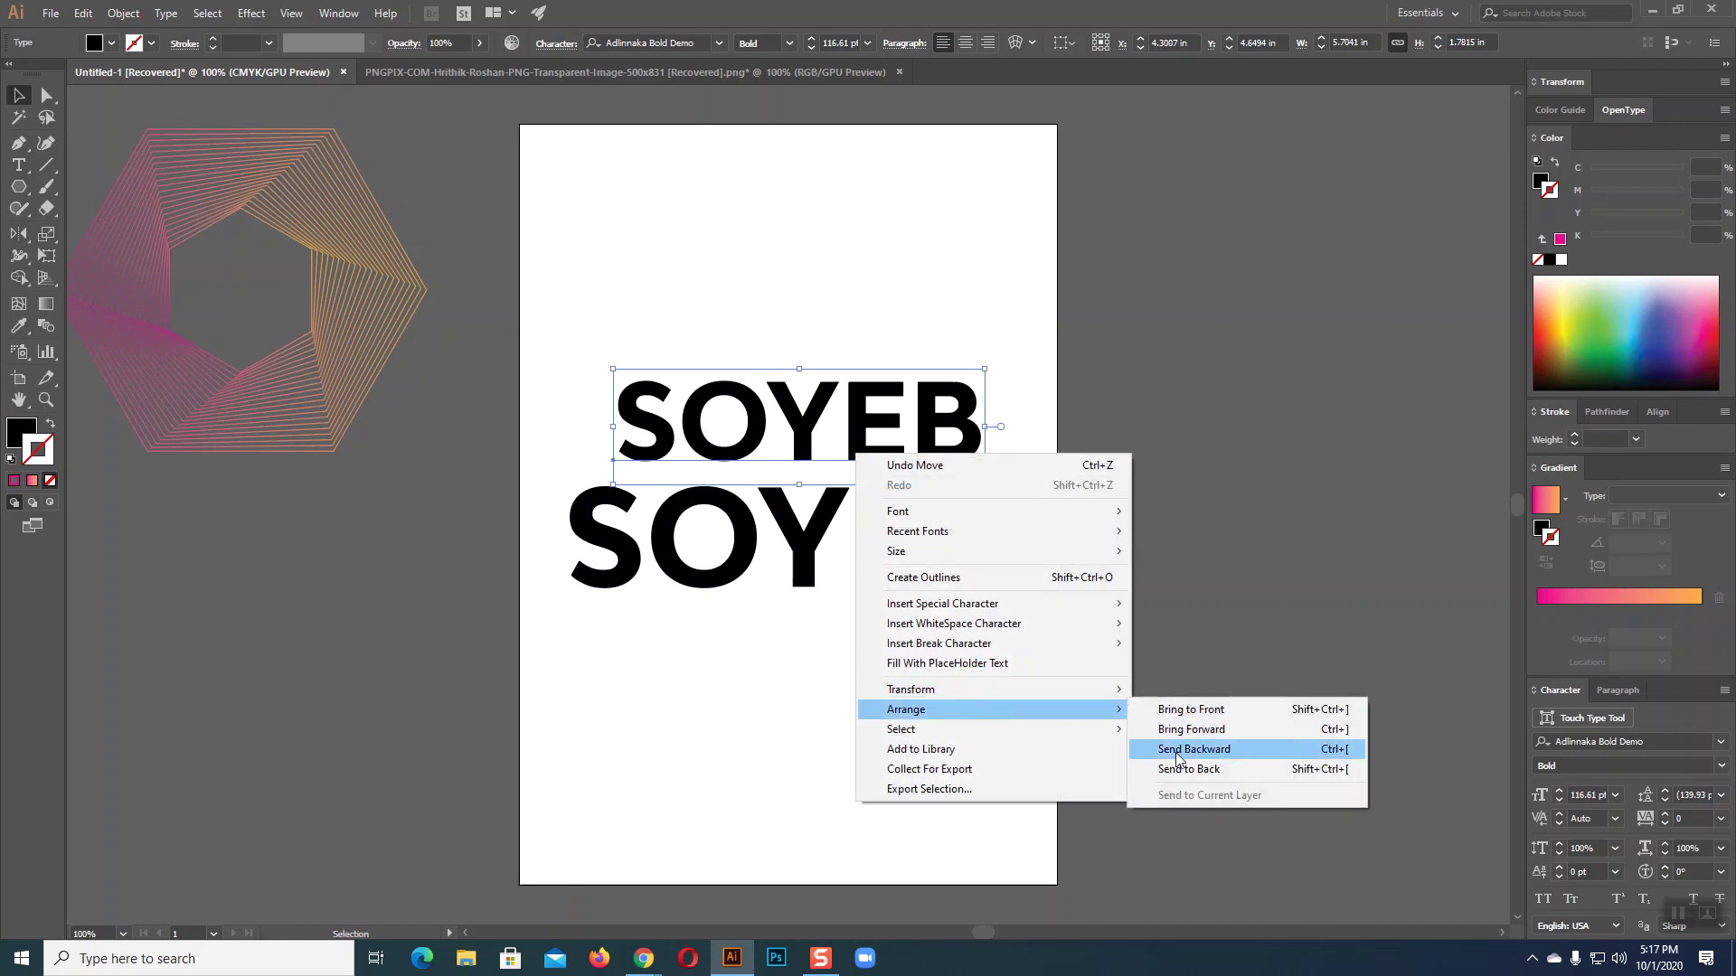
{"action": "left_click", "coordinate": [1176, 770]}
{"action": "left_click", "coordinate": [1177, 772]}
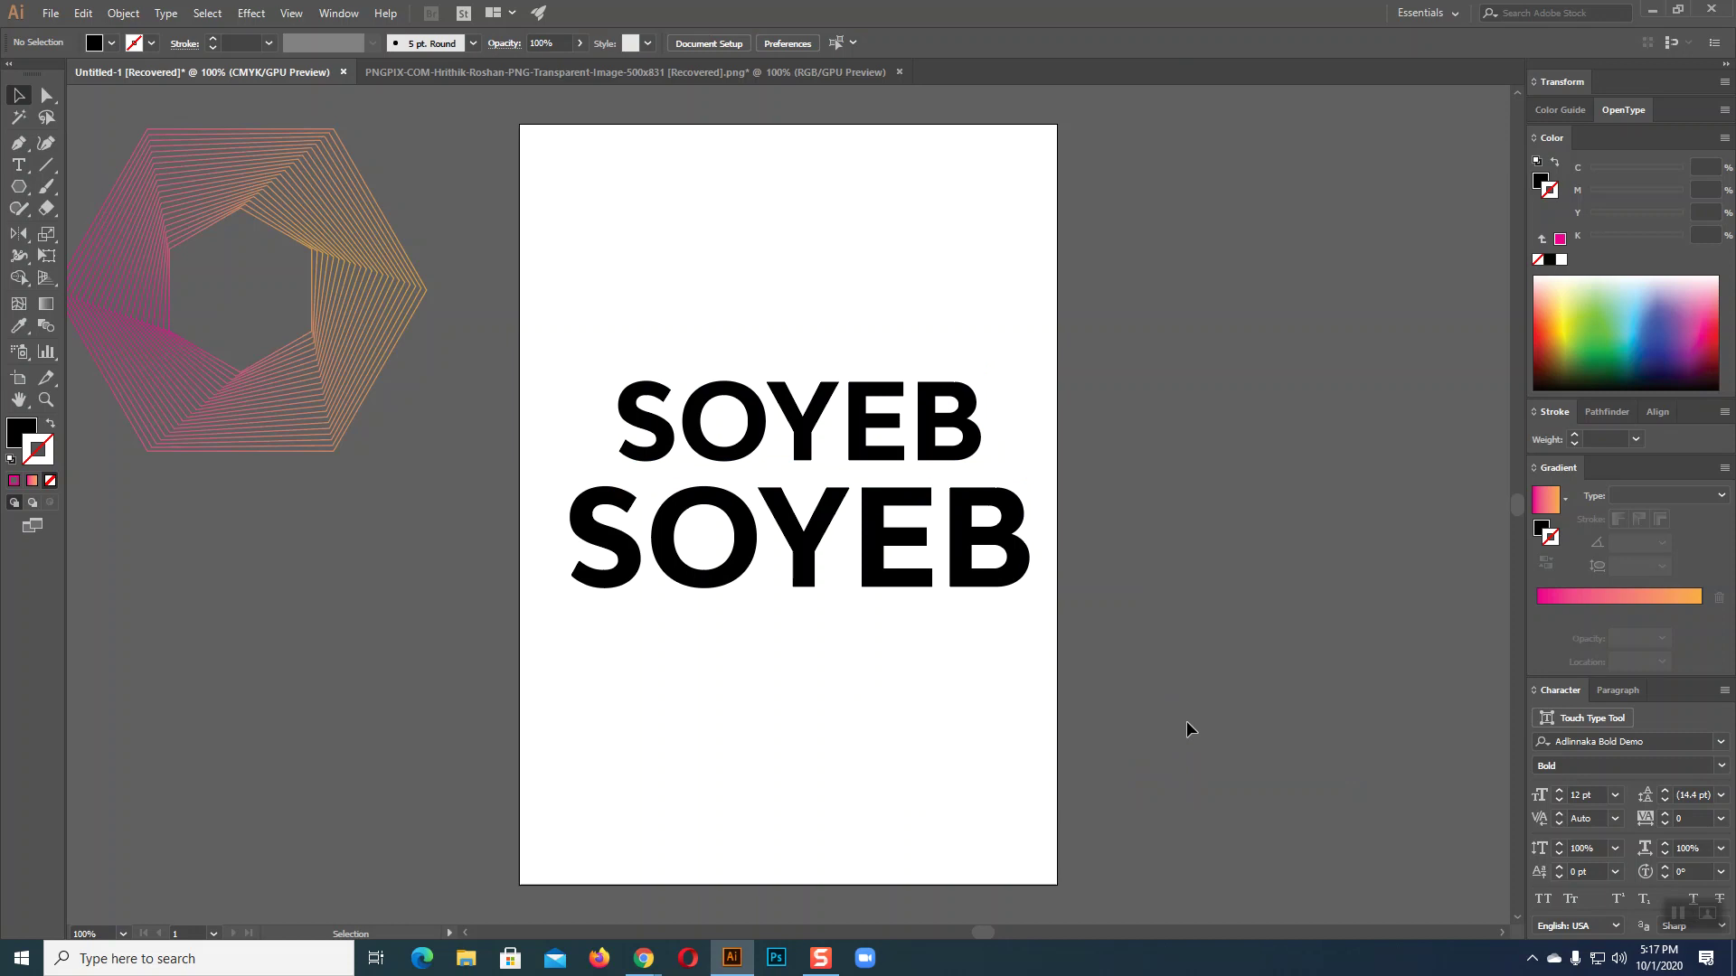
{"action": "left_click_drag", "start_coordinate": [980, 447], "coordinate": [980, 486]}
{"action": "left_click", "coordinate": [976, 476]}
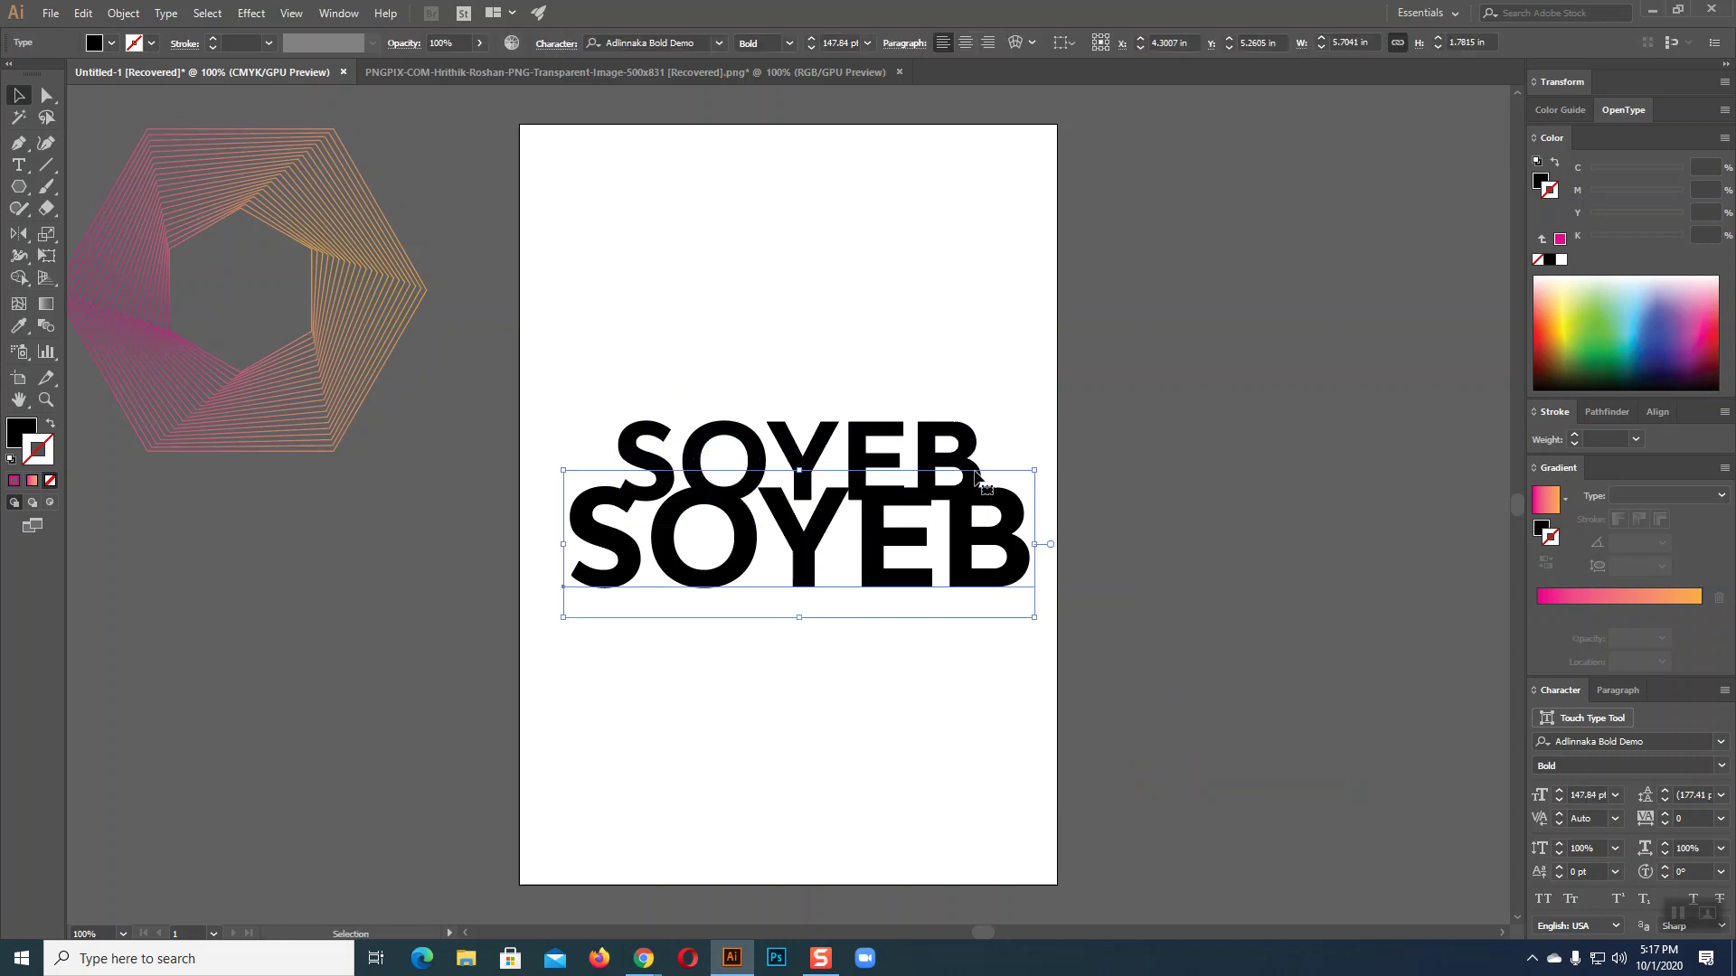
- Fill the back SOYEB copy pale yellow and set its stroke to None
{"action": "left_click", "coordinate": [977, 444]}
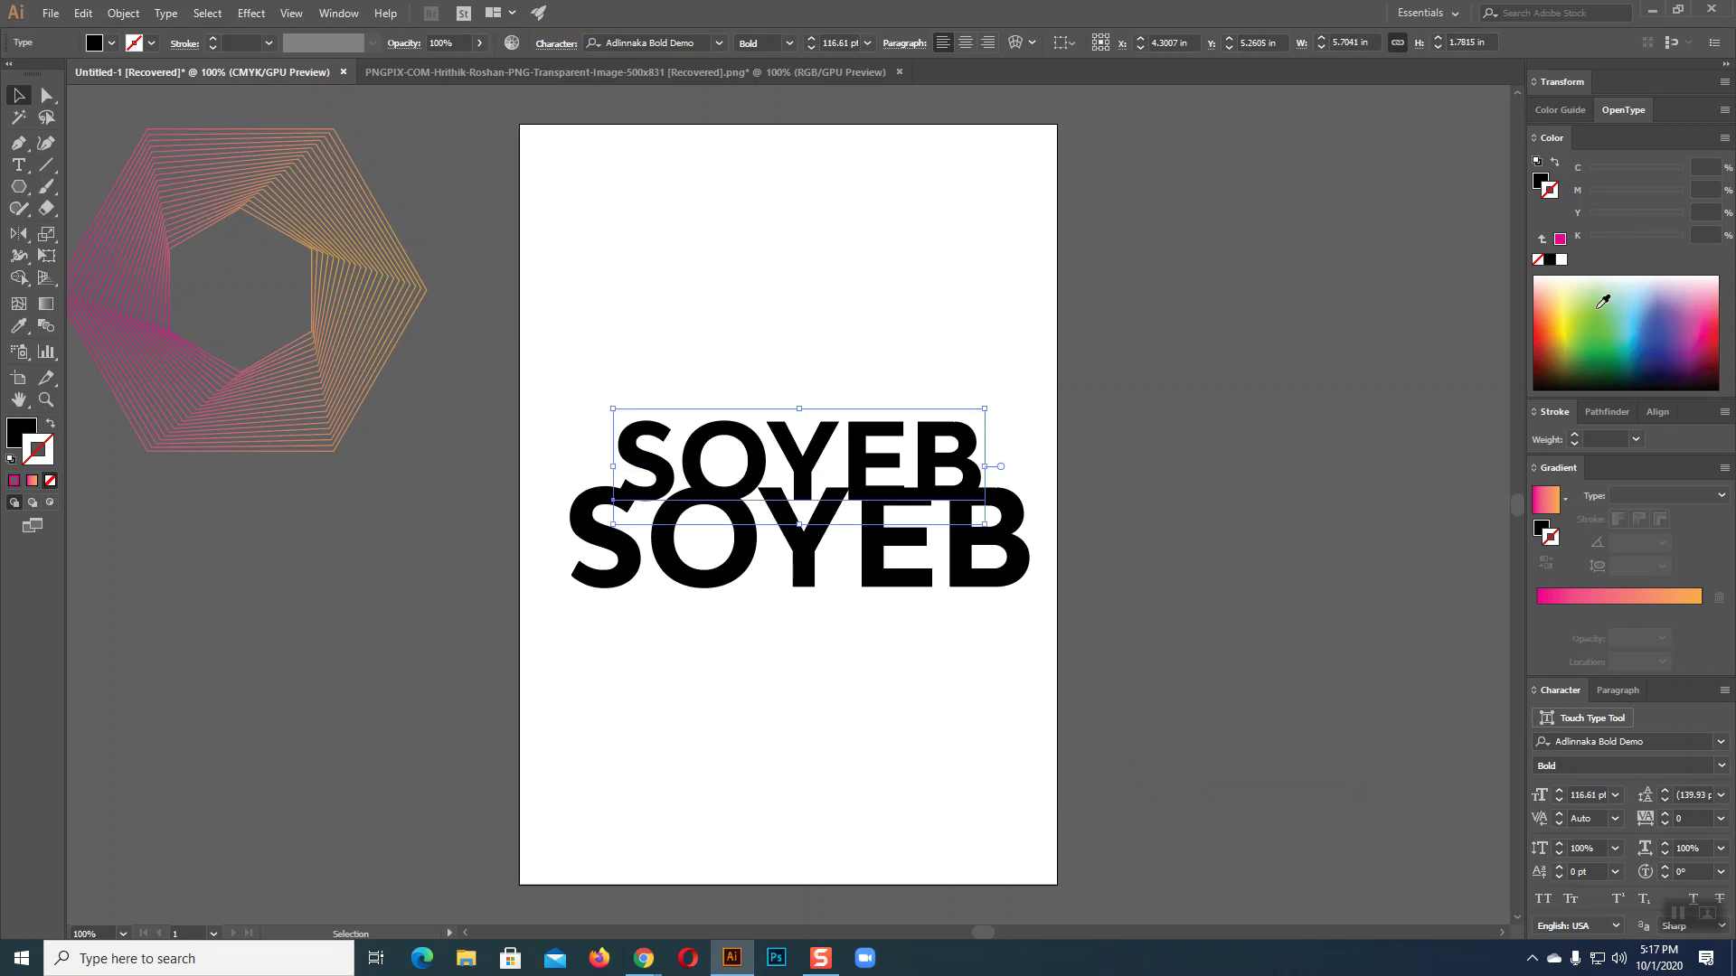
{"action": "left_click", "coordinate": [1572, 294]}
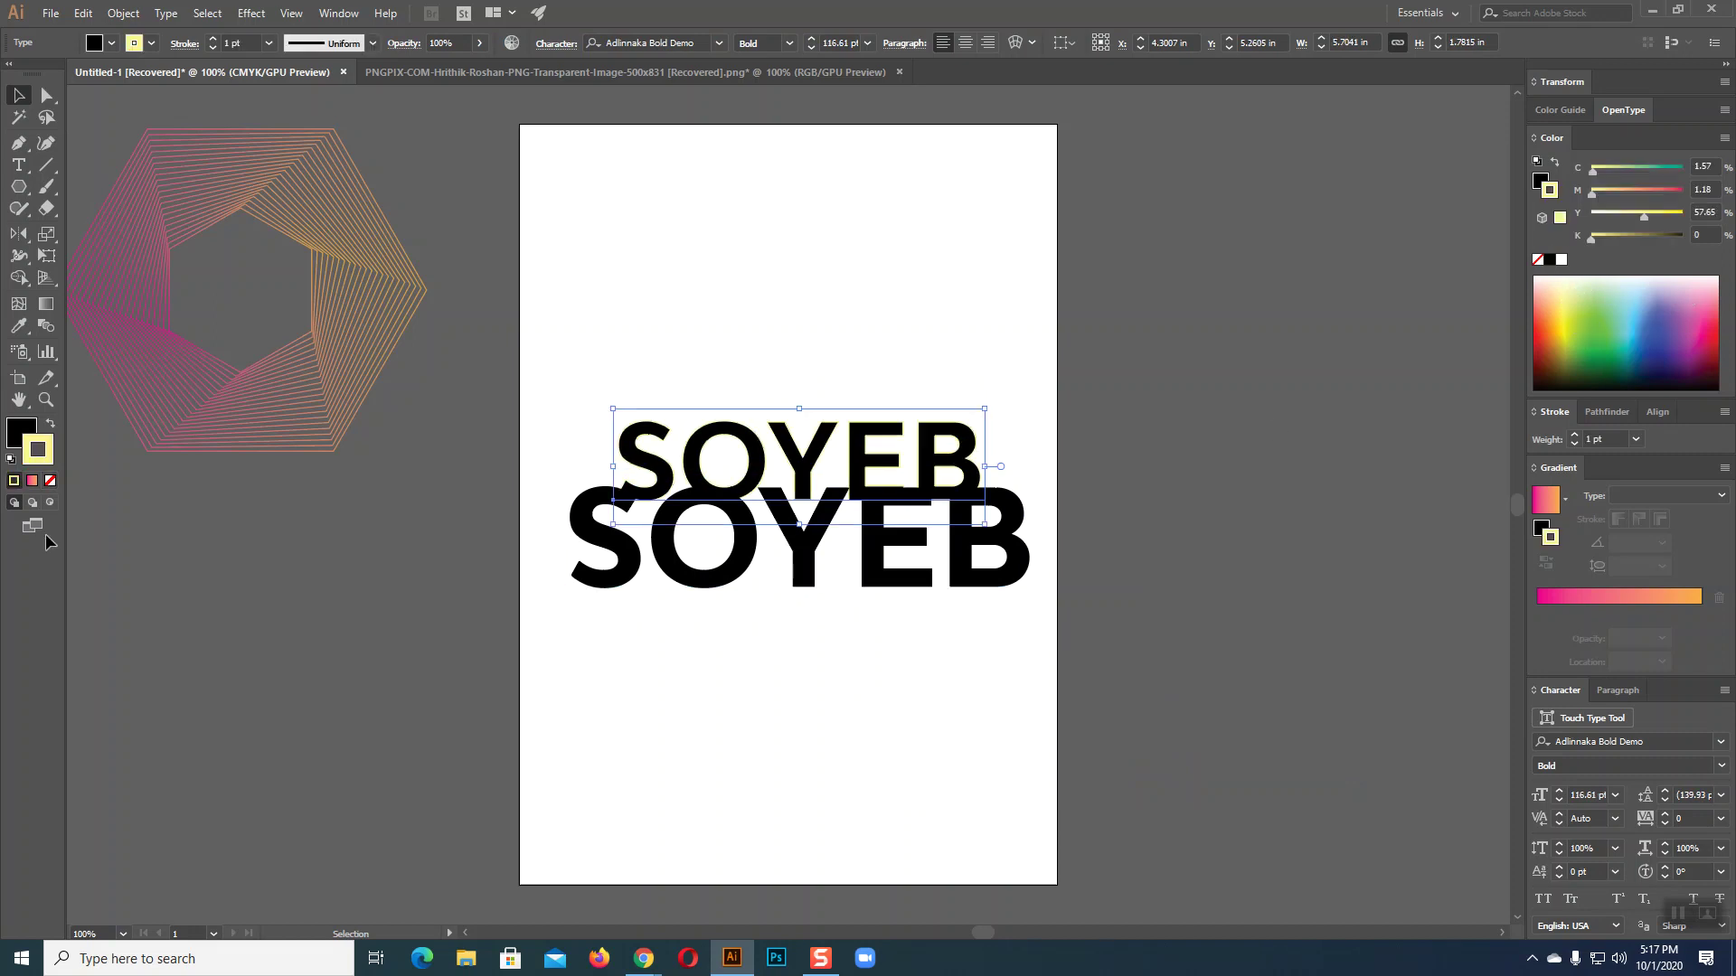
{"action": "left_click", "coordinate": [50, 422]}
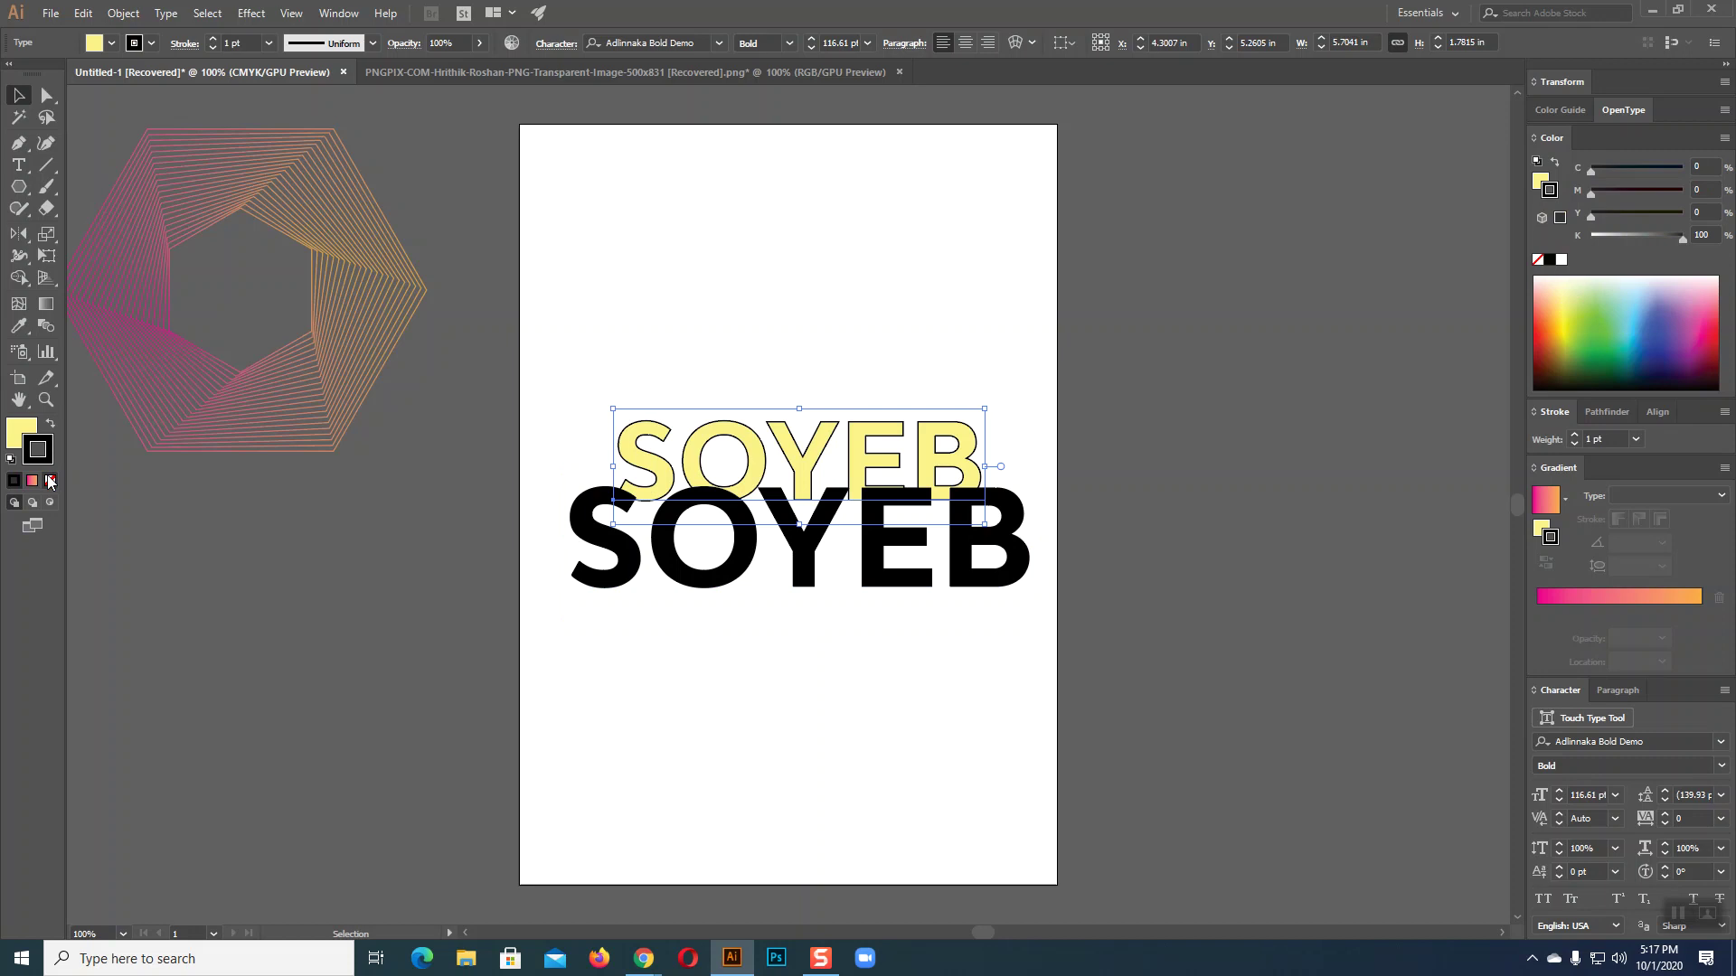
{"action": "left_click", "coordinate": [51, 480]}
{"action": "left_click", "coordinate": [20, 432]}
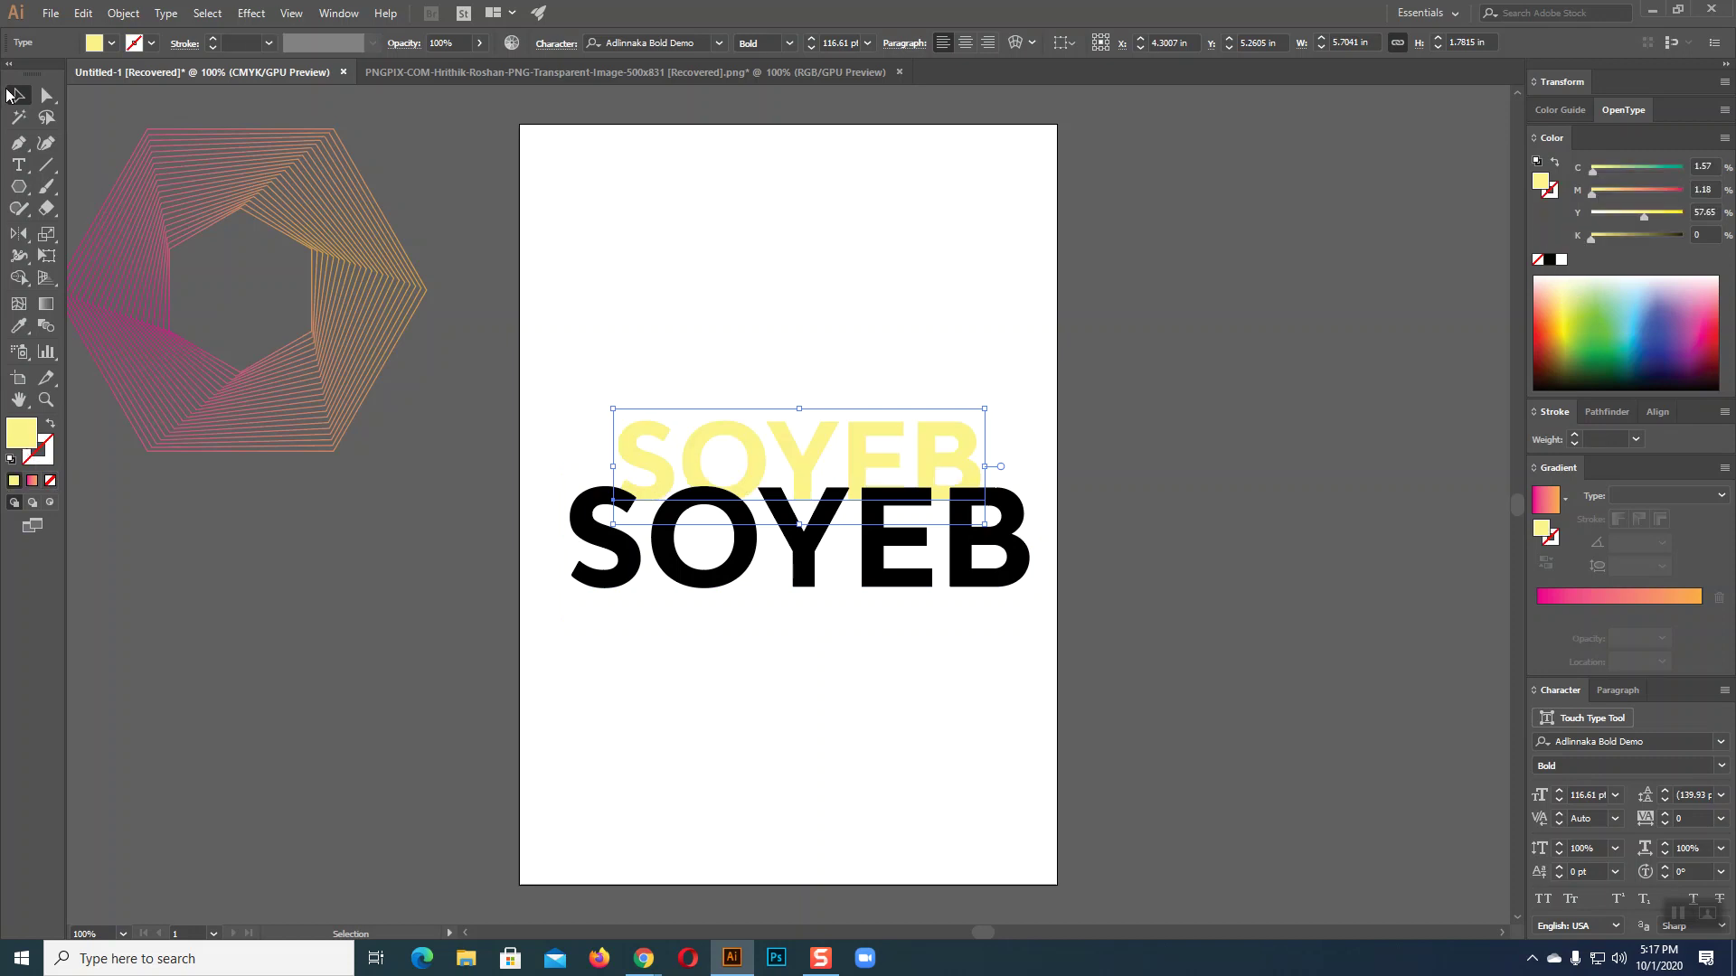
- Select both the black and yellow SOYEB words together
{"action": "left_click", "coordinate": [750, 565]}
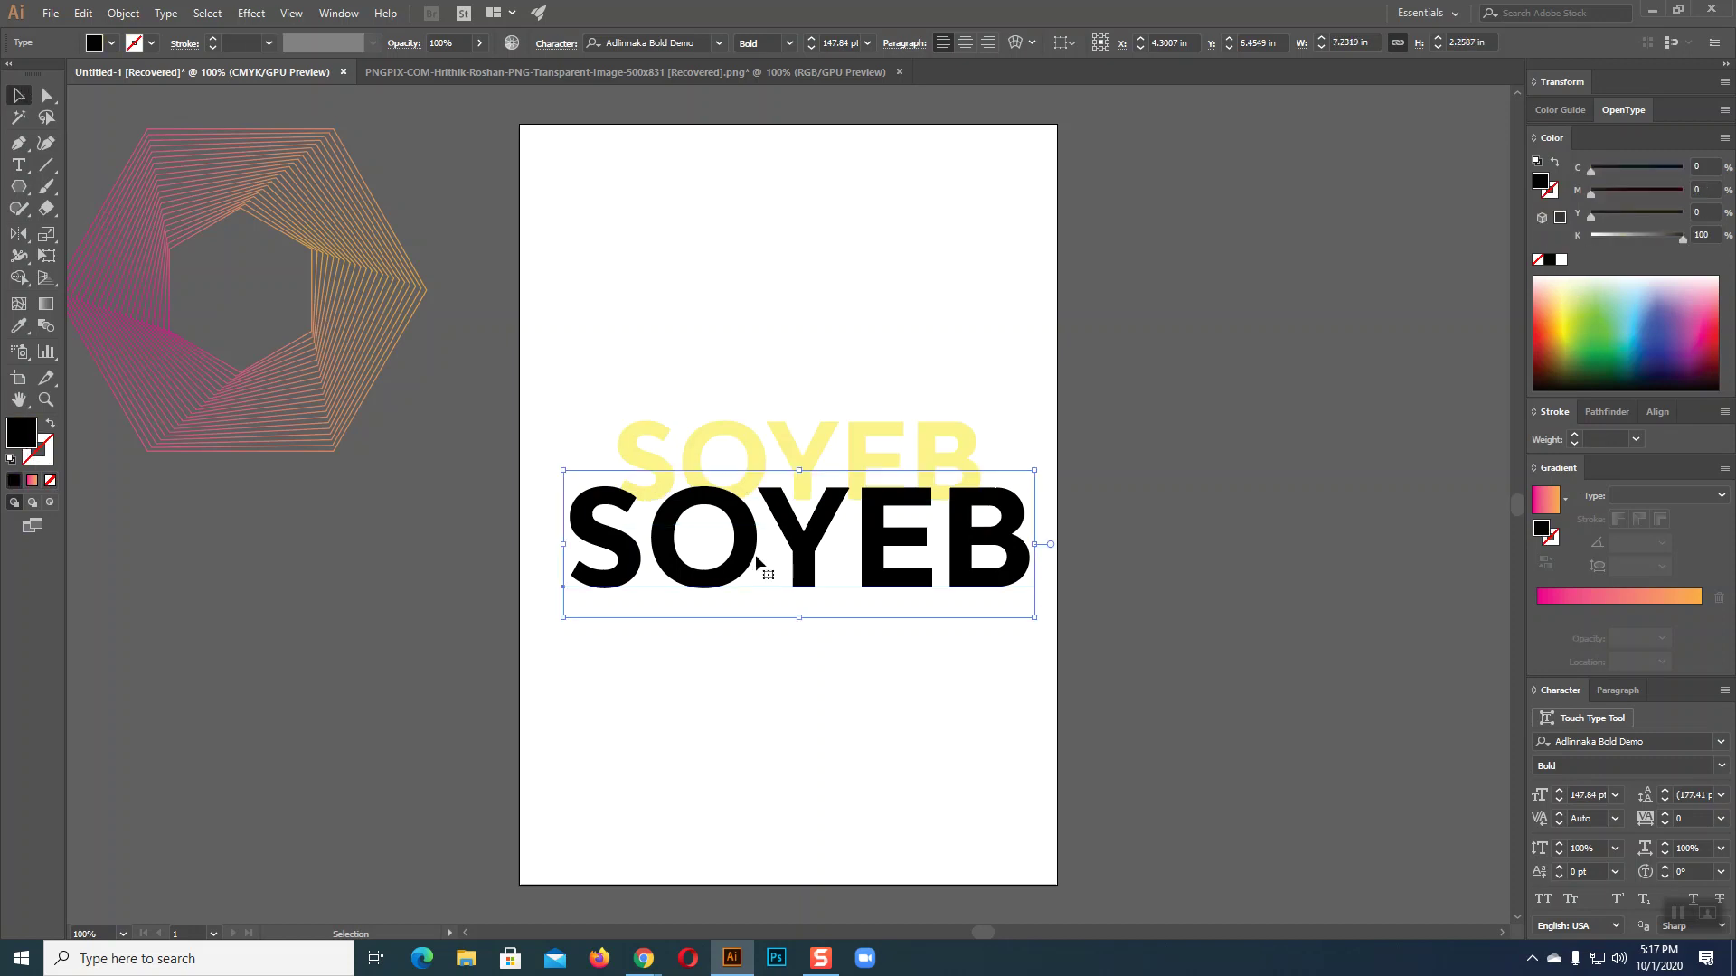
{"action": "left_click_drag", "start_coordinate": [547, 330], "coordinate": [1114, 712]}
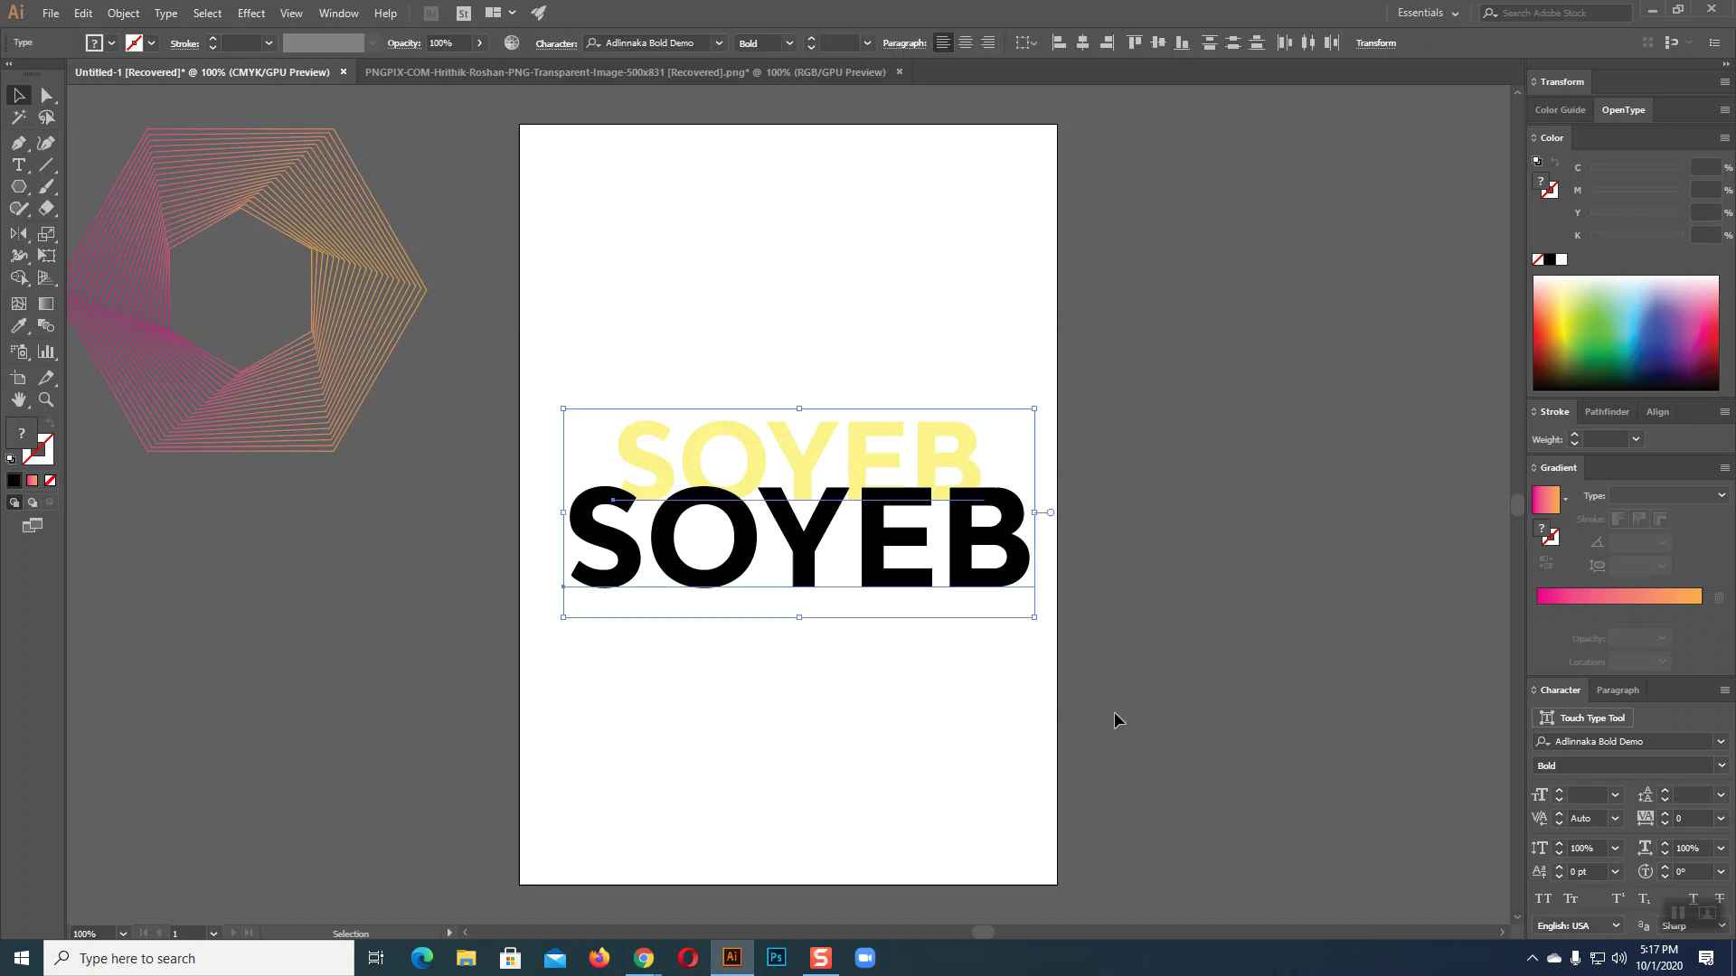
{"action": "left_click", "coordinate": [47, 331]}
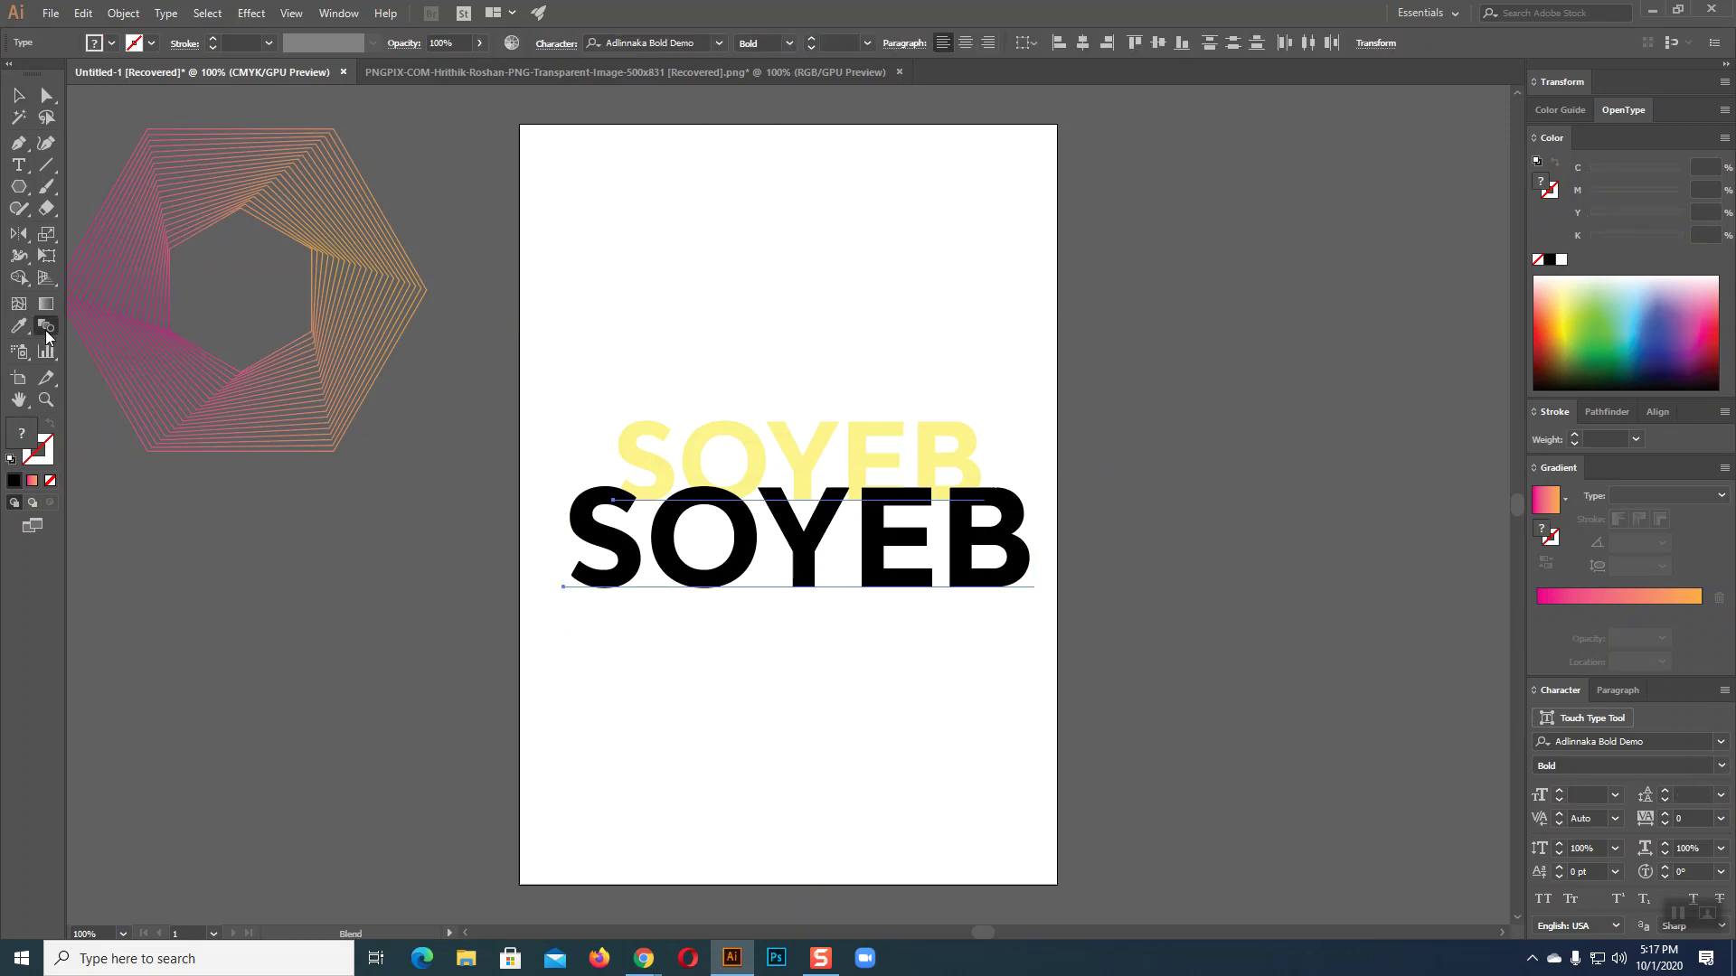
- Blend the black SOYEB into the yellow copy, then select the resulting blend
{"action": "left_click", "coordinate": [614, 500]}
{"action": "key", "text": "ctrl+plus"}
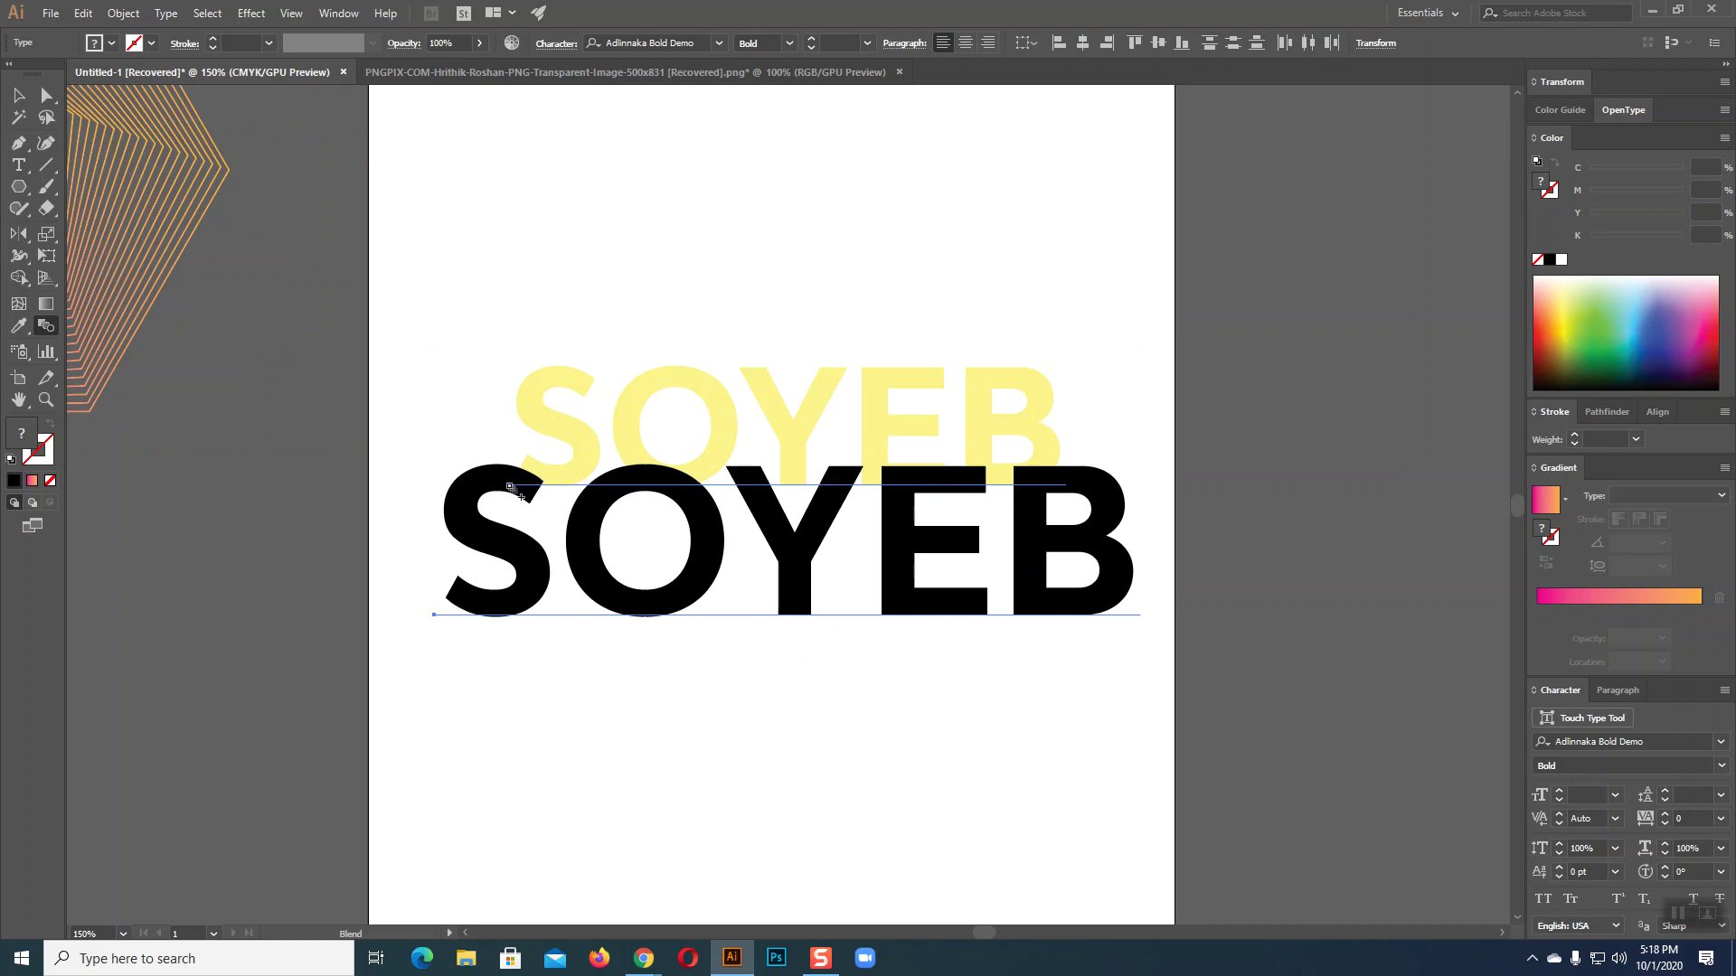
{"action": "left_click", "coordinate": [511, 486]}
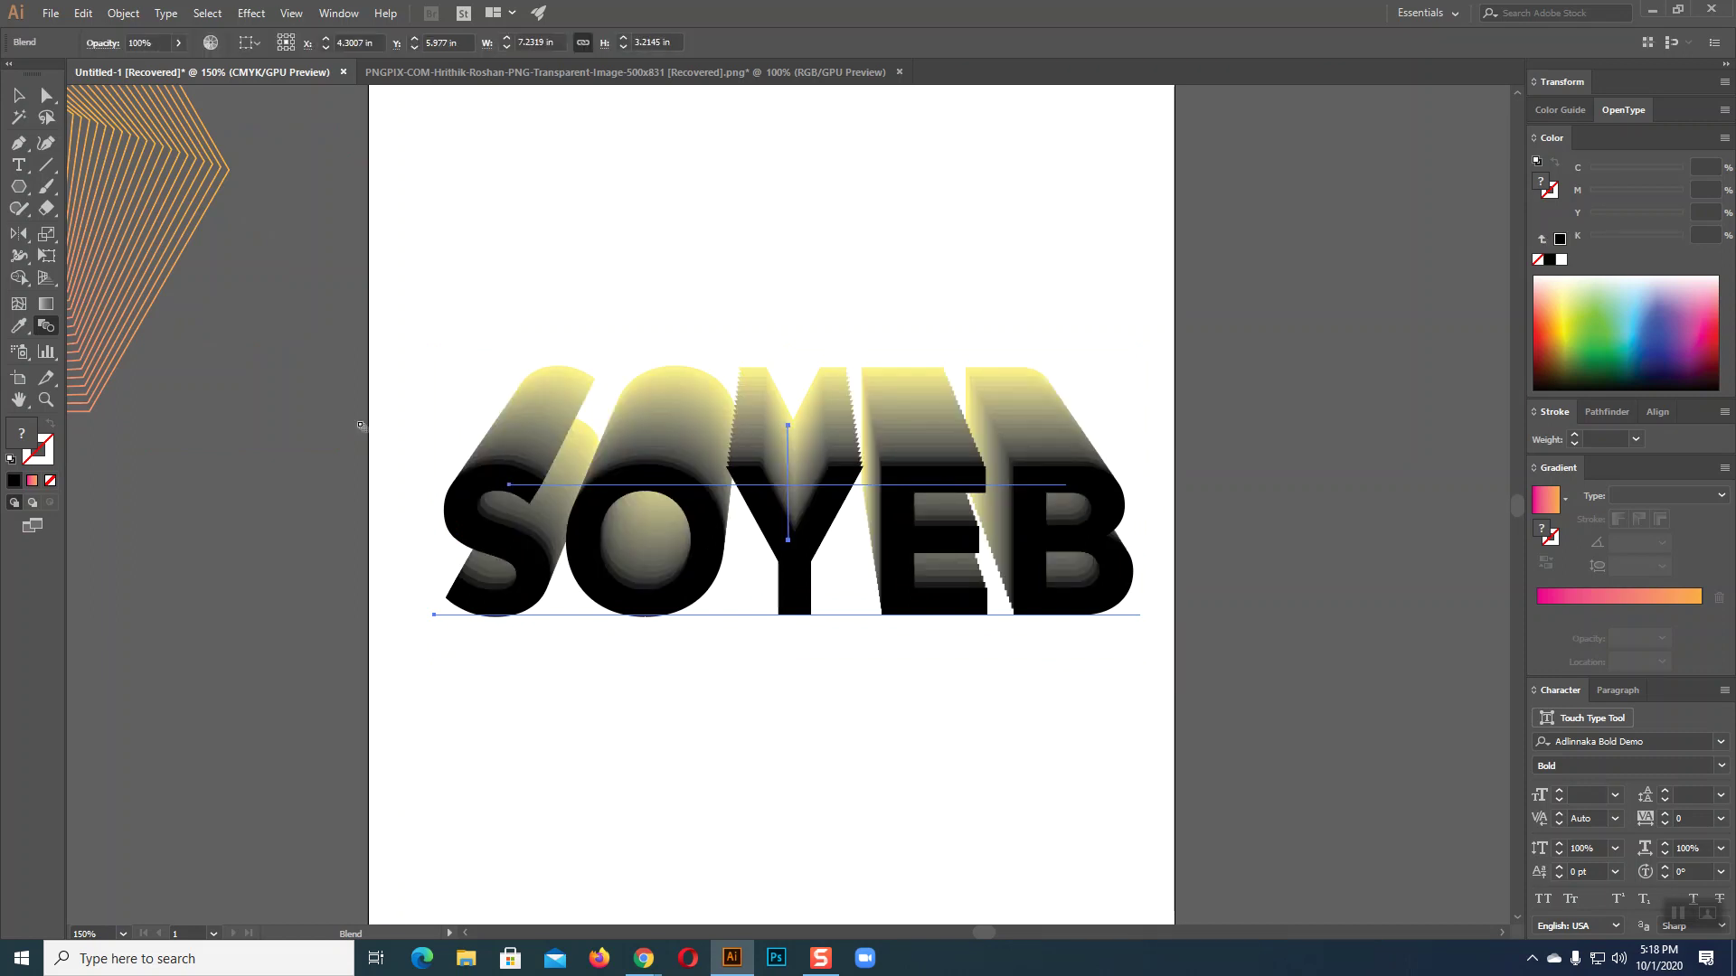
{"action": "left_click", "coordinate": [18, 94]}
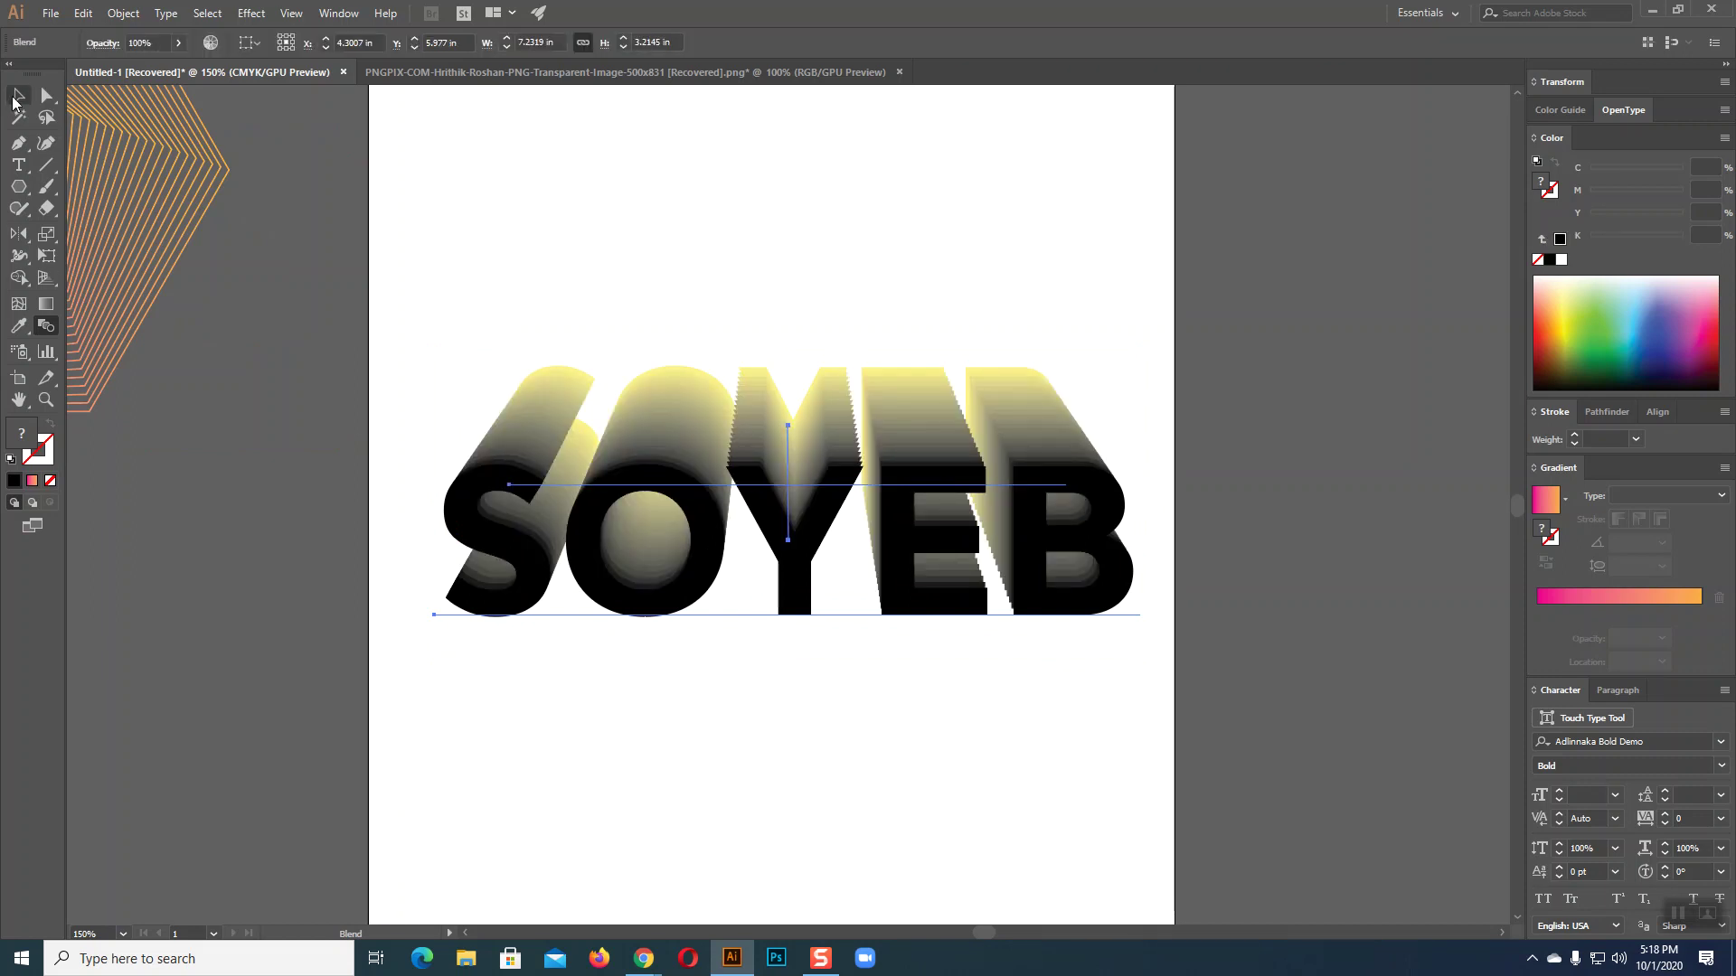
{"action": "left_click", "coordinate": [663, 283]}
{"action": "left_click", "coordinate": [623, 433]}
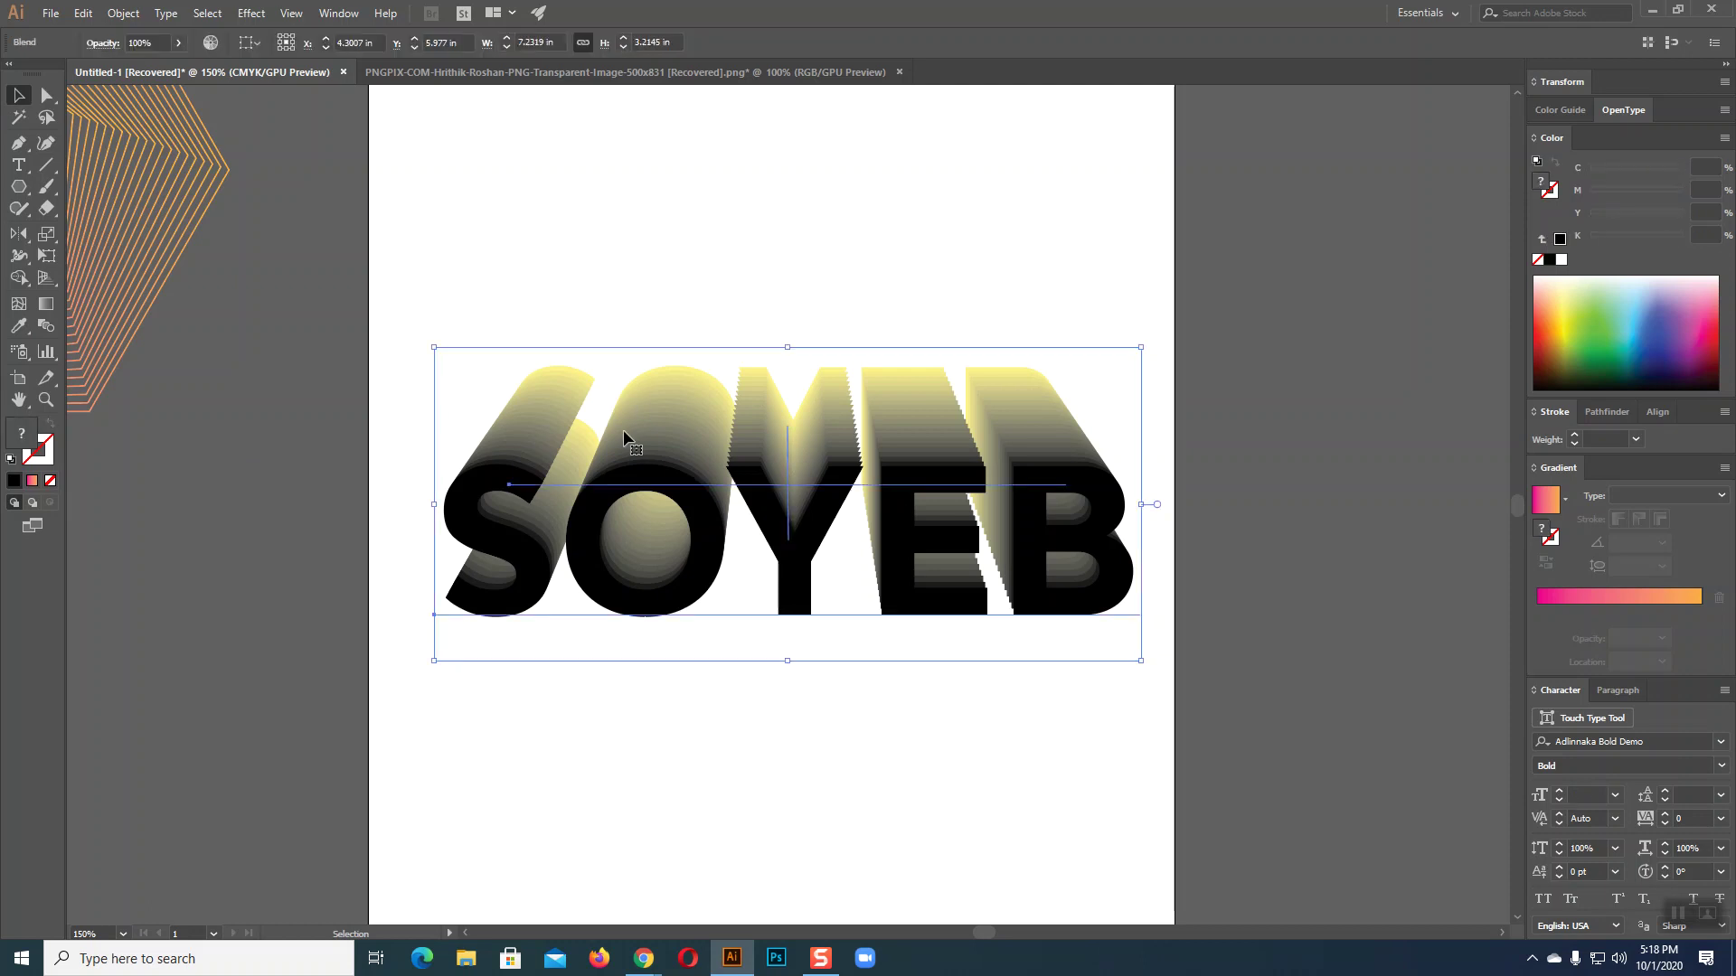
{"action": "left_click", "coordinate": [123, 12]}
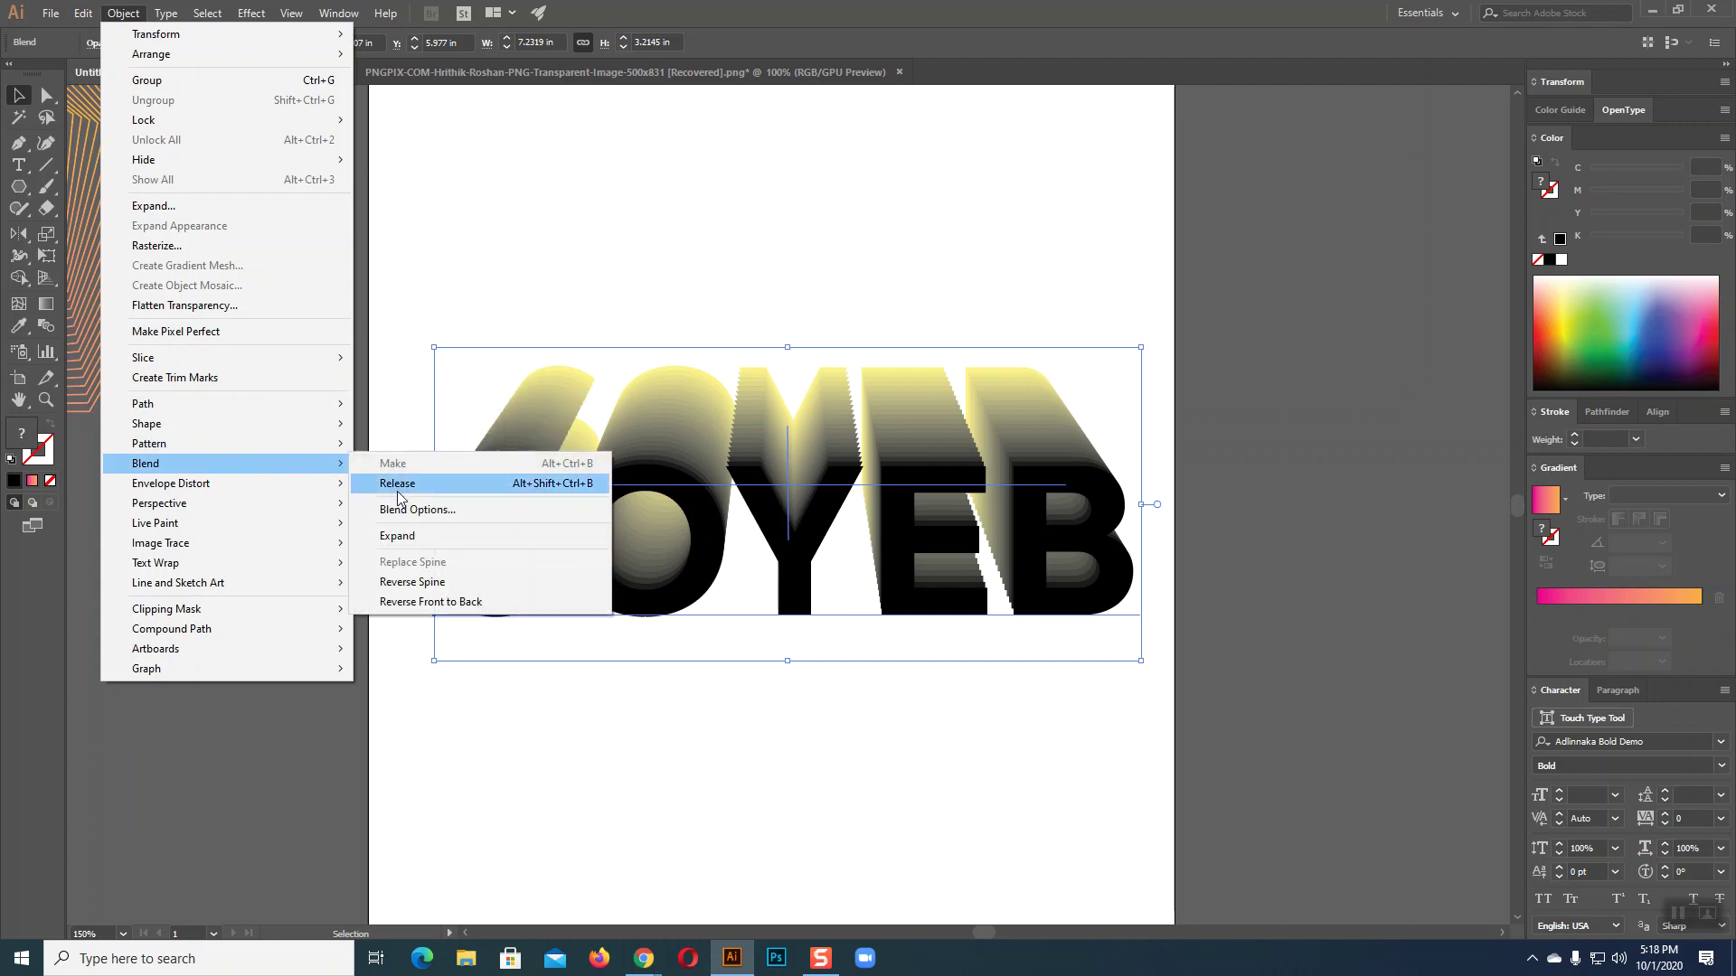
- Set the SOYEB blend to 50 specified steps in Blend Options
{"action": "mouse_move", "coordinate": [145, 463]}
{"action": "left_click", "coordinate": [400, 511]}
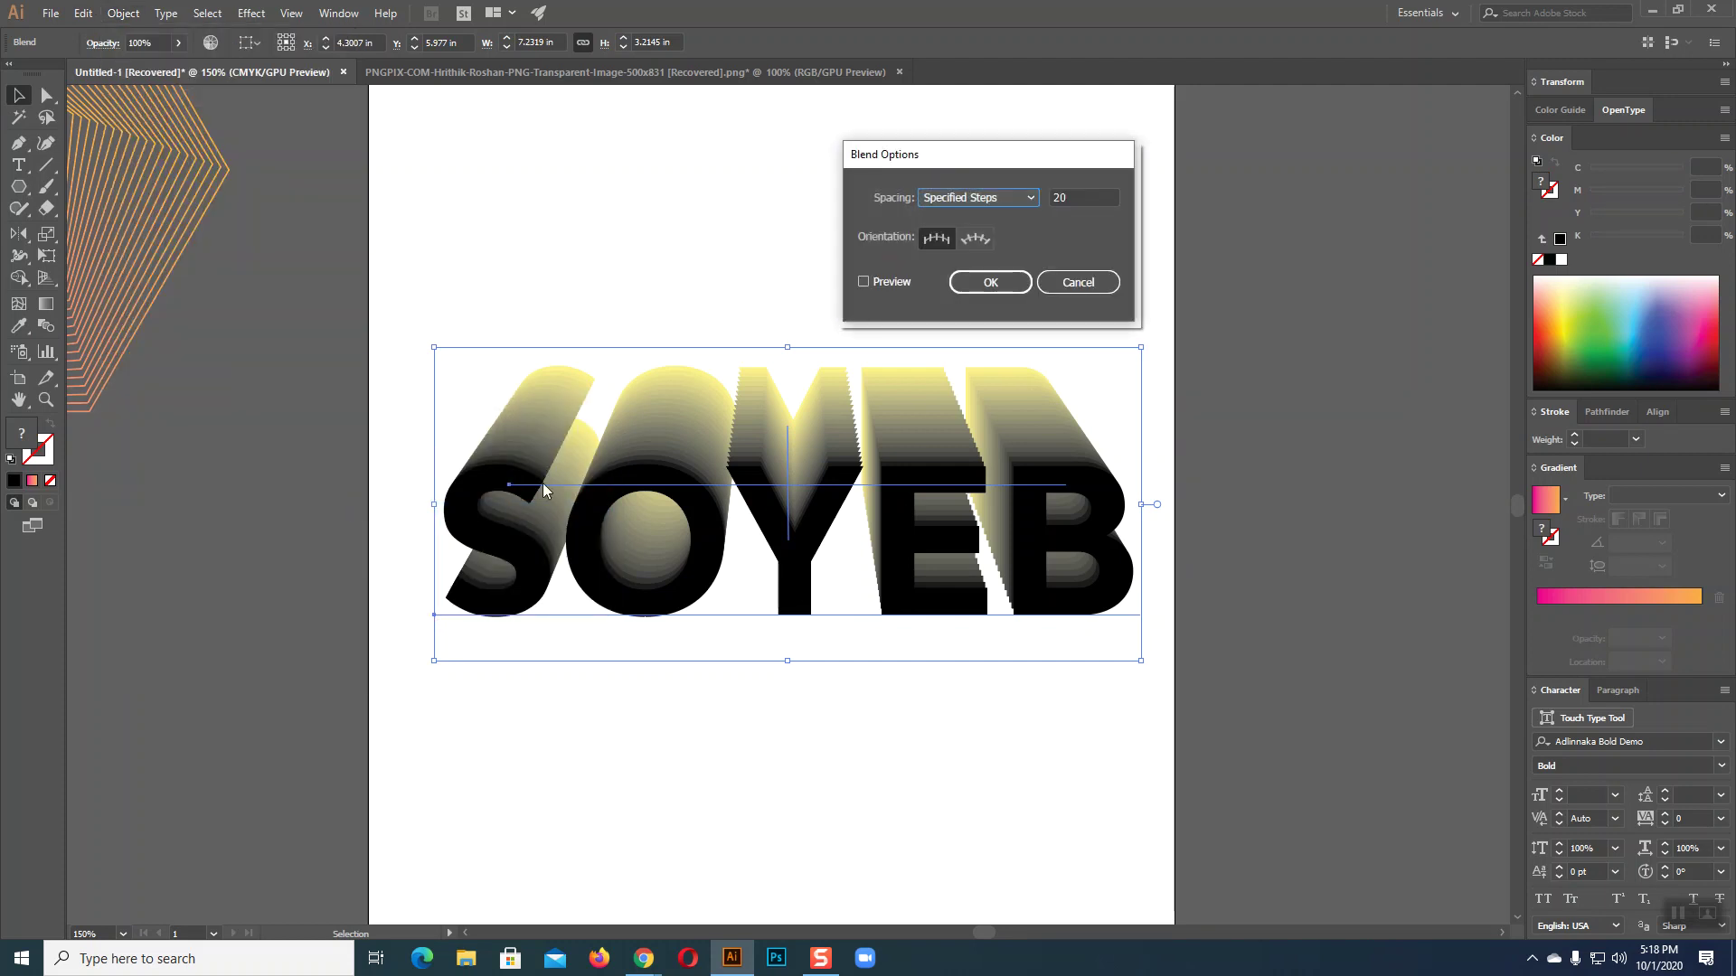
{"action": "left_click", "coordinate": [1084, 199]}
{"action": "type", "text": "5"}
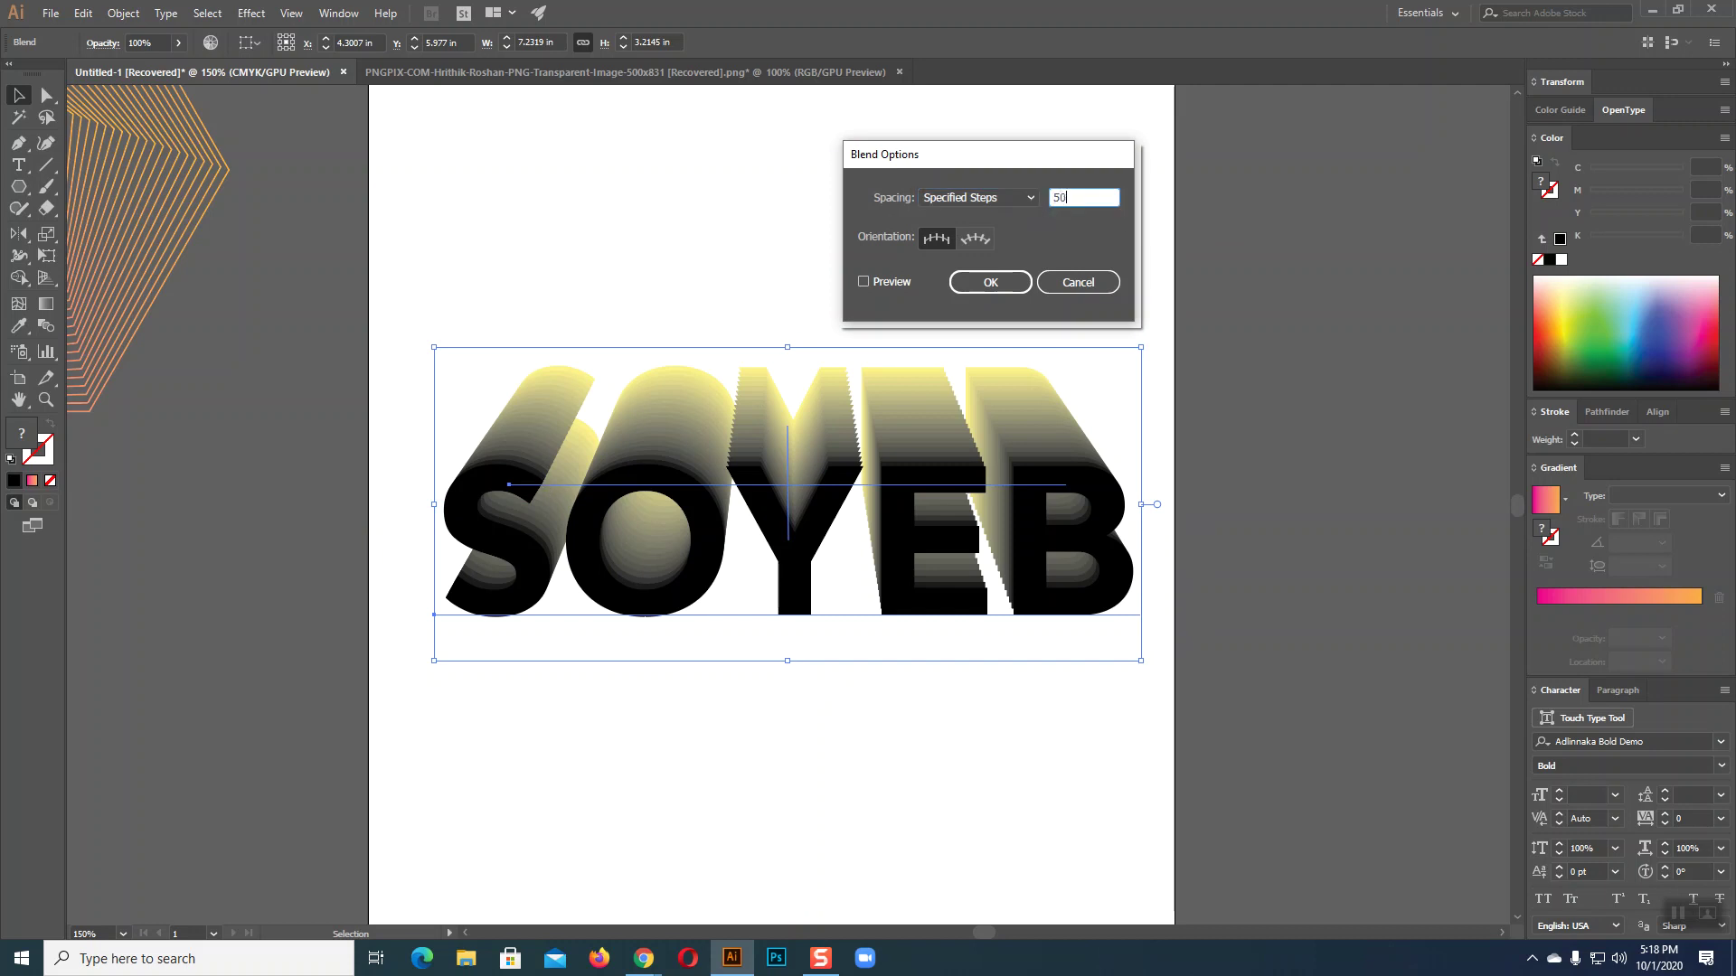
{"action": "left_click", "coordinate": [864, 282]}
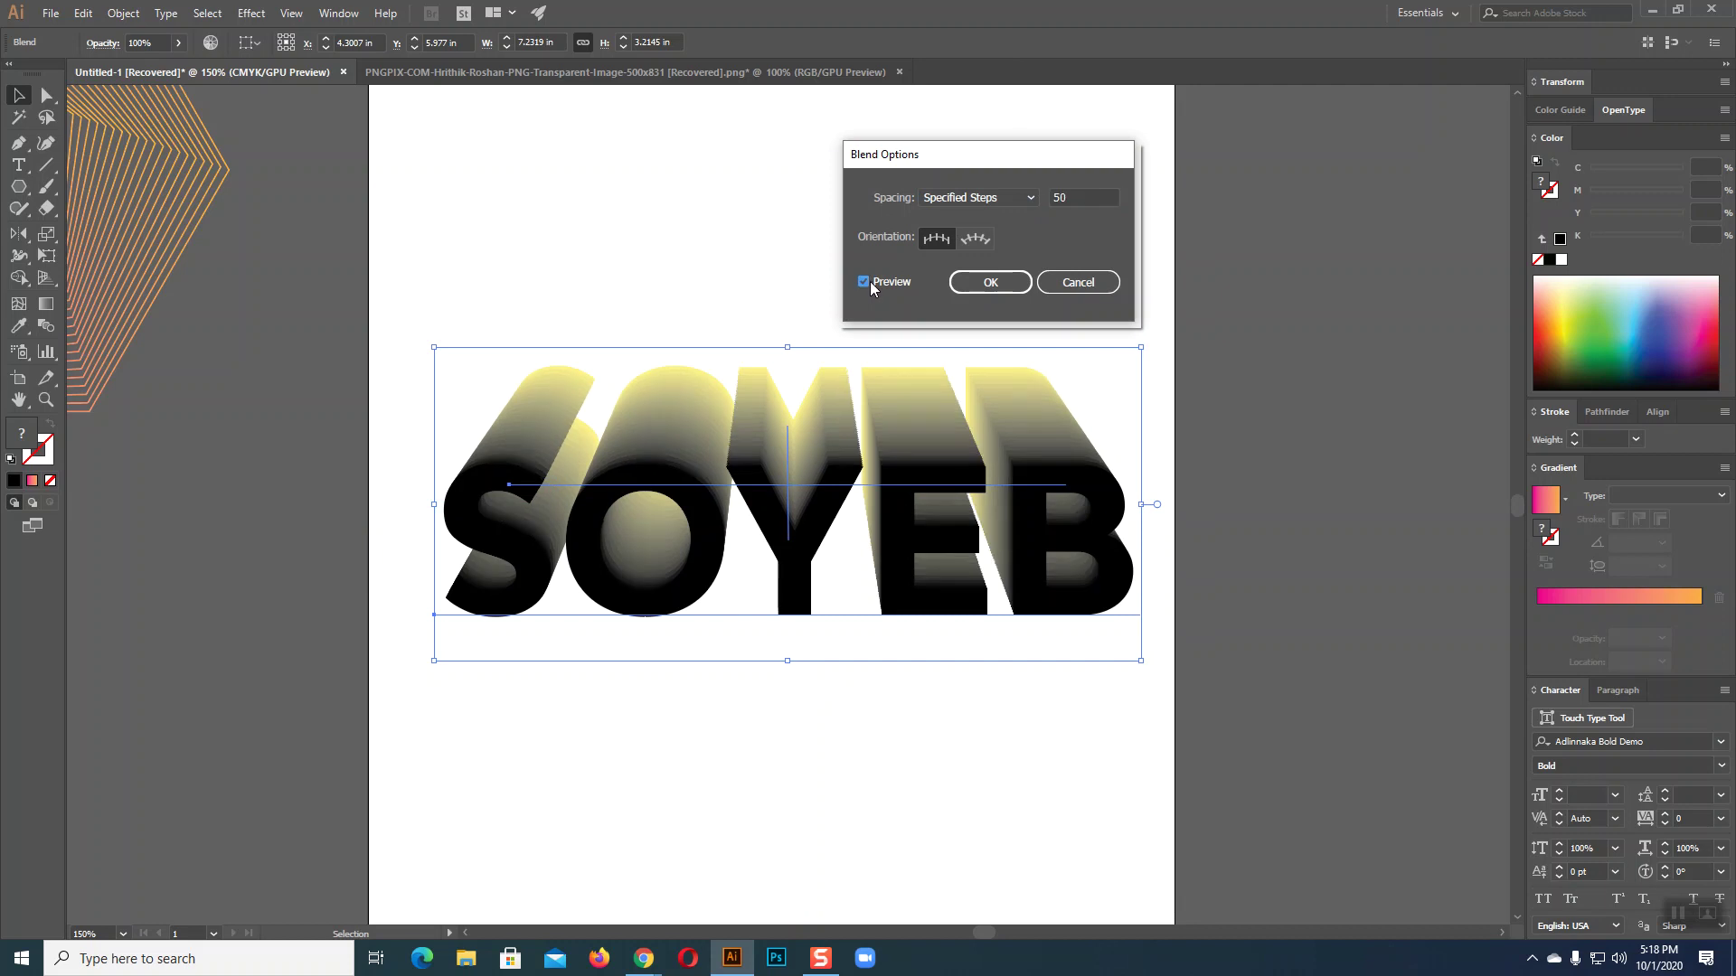
{"action": "left_click", "coordinate": [973, 284]}
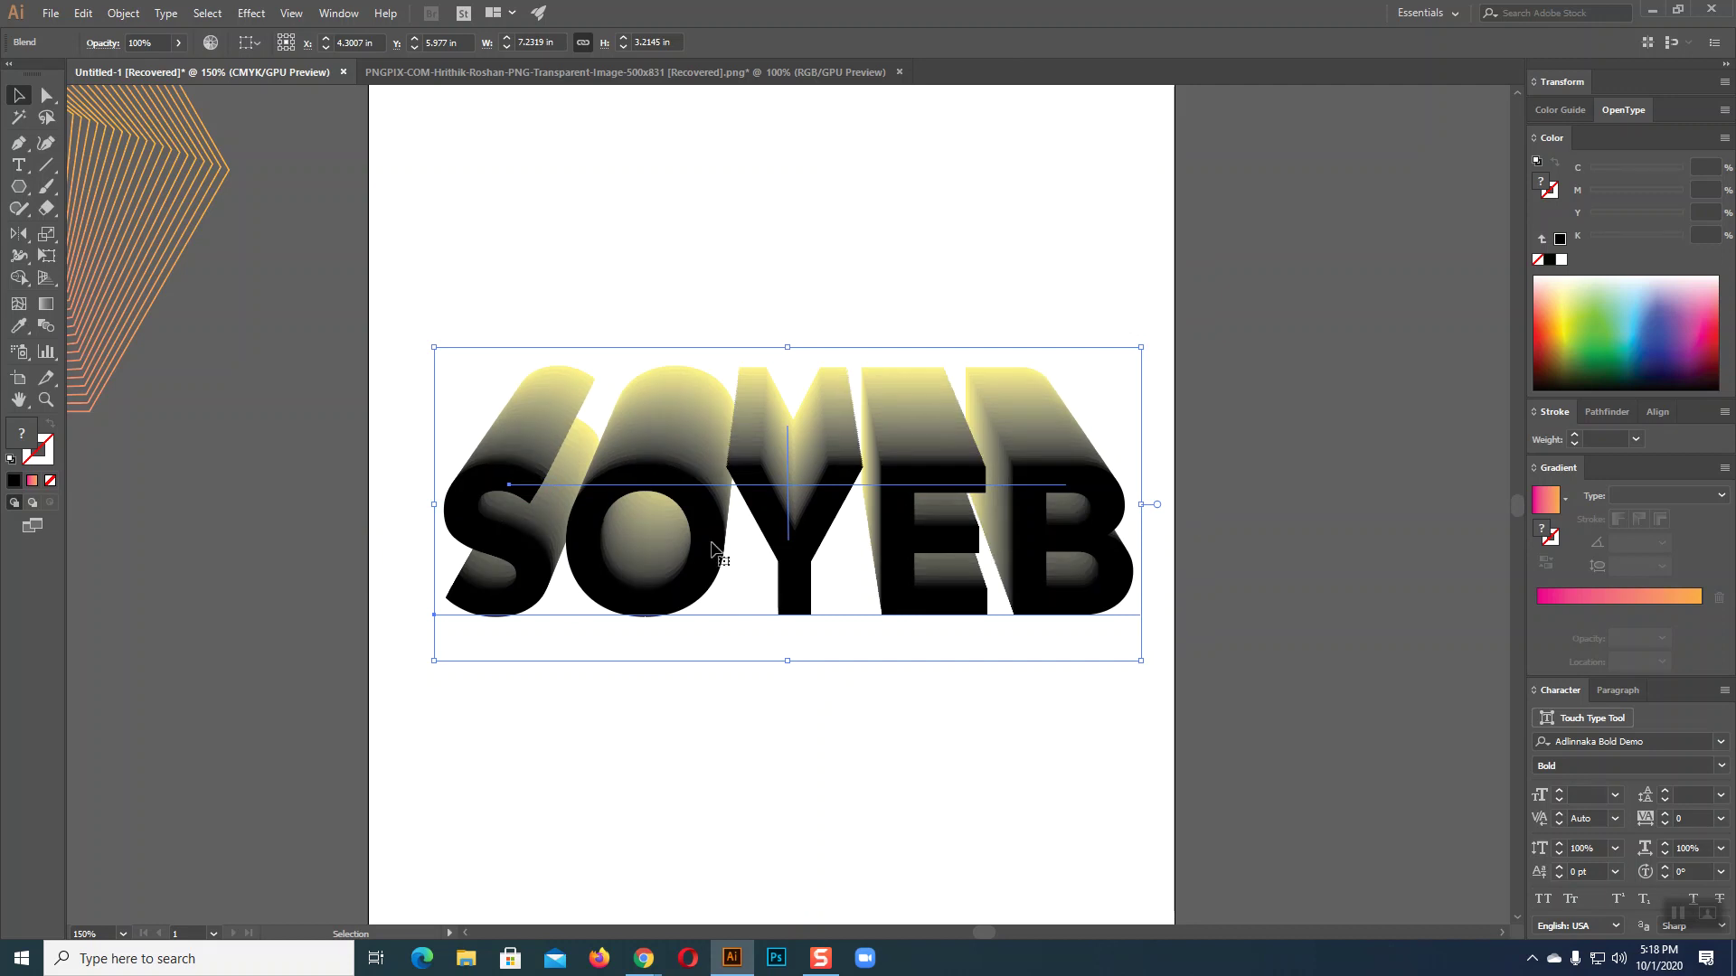
{"action": "left_click", "coordinate": [786, 250]}
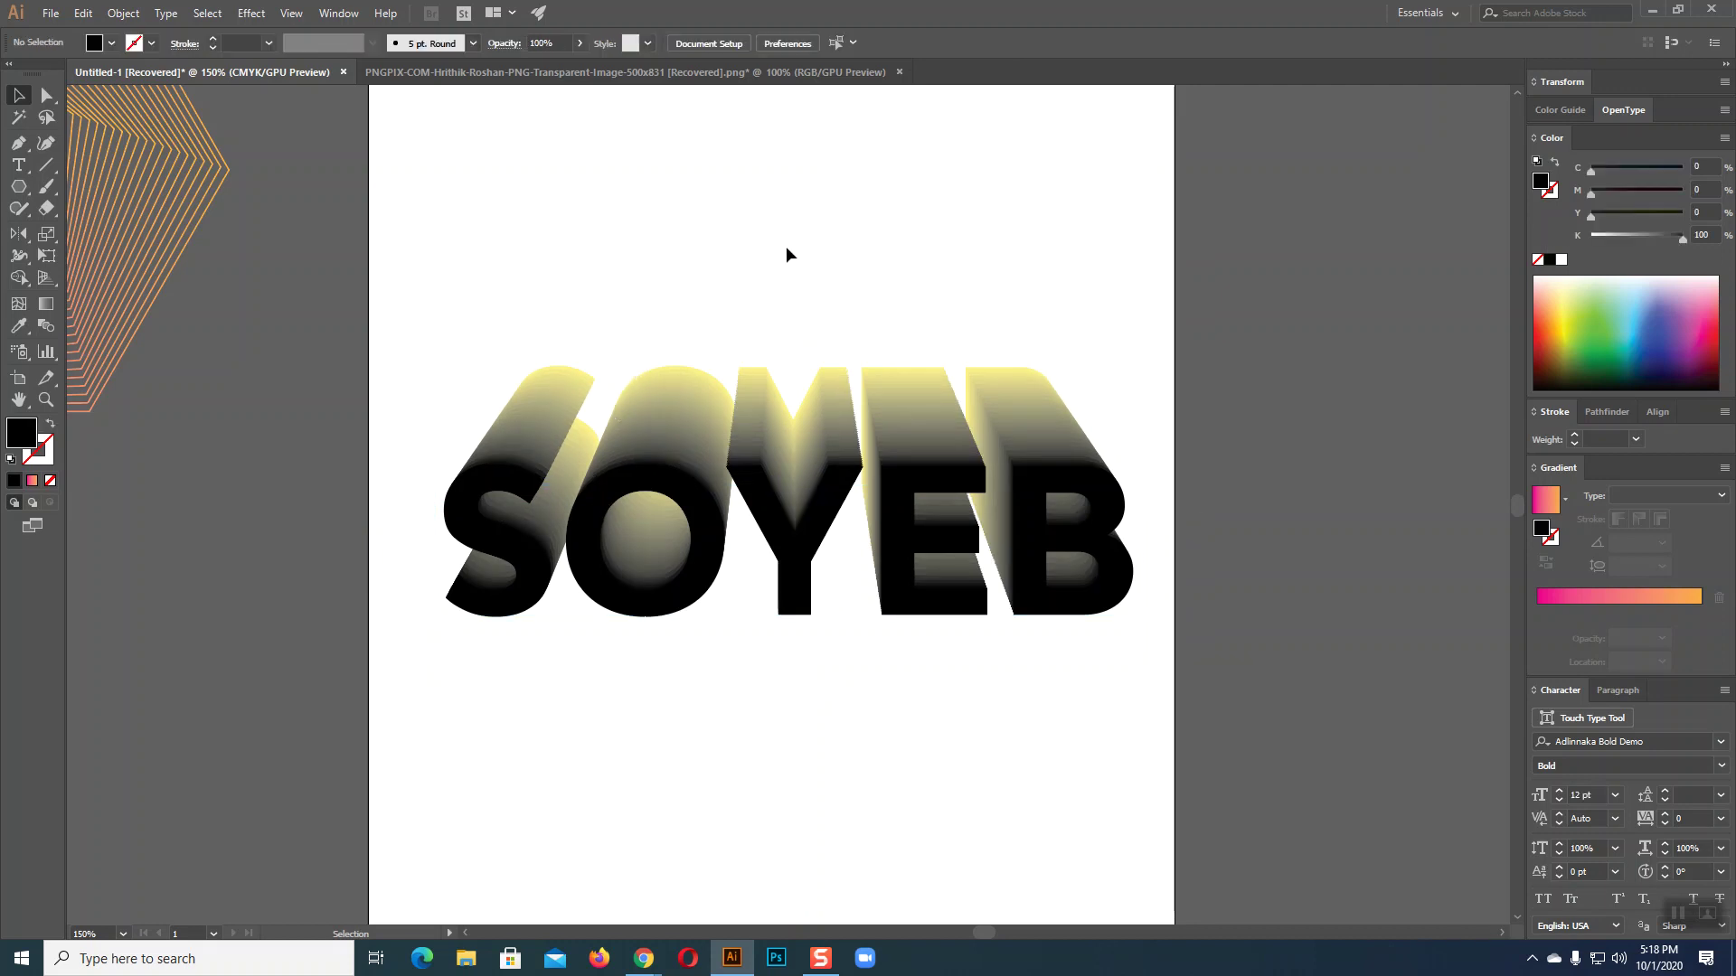
- Recolour the front SOYEB dark navy (C 87.45, M 78.04, Y 56.08, K 73.33)
{"action": "left_click", "coordinate": [662, 615]}
{"action": "left_click", "coordinate": [46, 96]}
{"action": "left_click", "coordinate": [629, 615]}
{"action": "left_click", "coordinate": [1554, 307]}
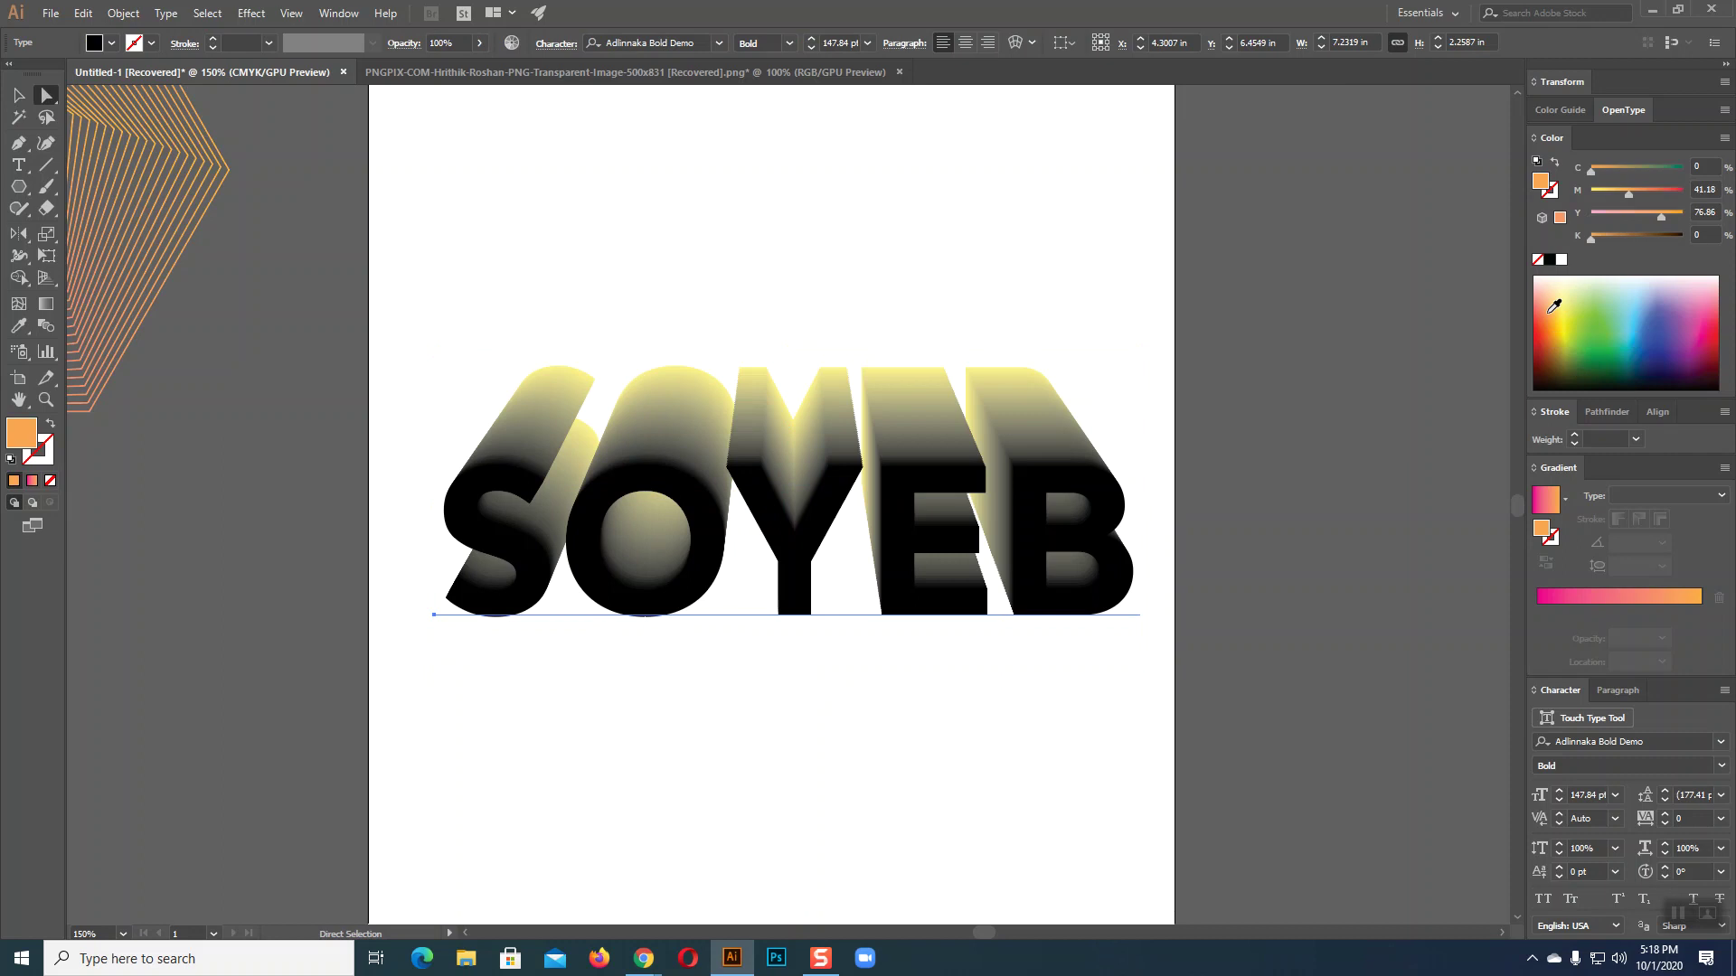
{"action": "mouse_move", "coordinate": [1595, 304]}
{"action": "left_mouse_down"}
{"action": "mouse_move", "coordinate": [1605, 367]}
{"action": "mouse_move", "coordinate": [1664, 350]}
{"action": "mouse_move", "coordinate": [1648, 308]}
{"action": "mouse_move", "coordinate": [1651, 373]}
{"action": "left_mouse_up"}
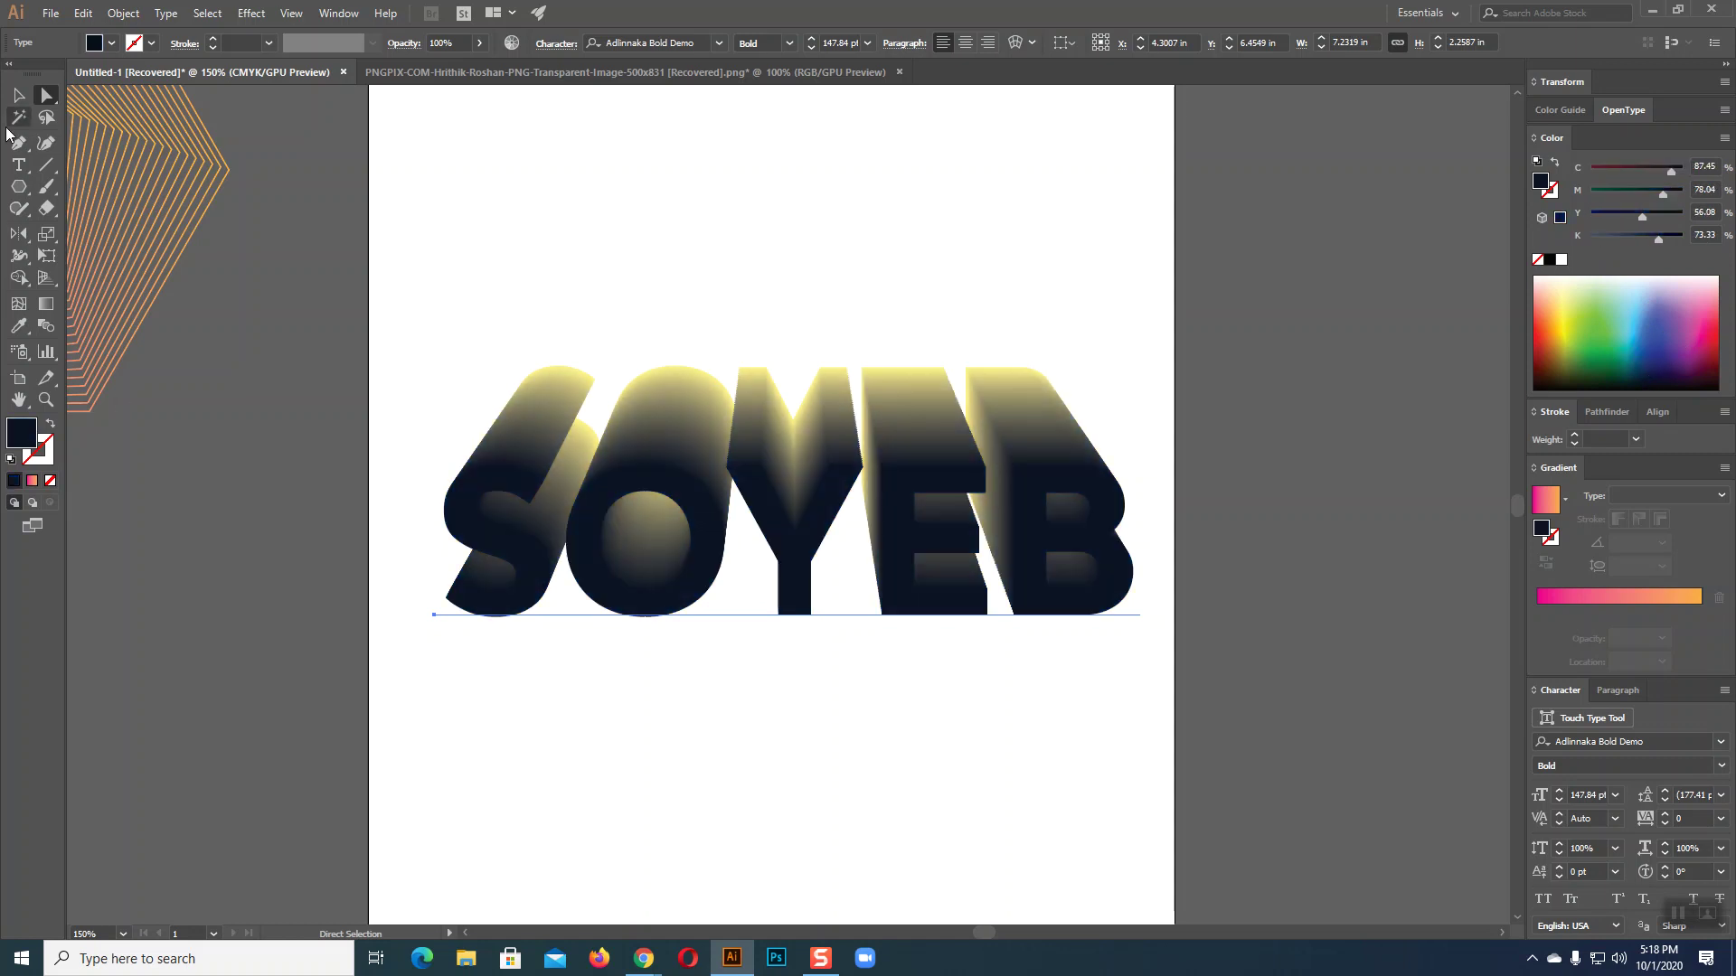
{"action": "left_click", "coordinate": [21, 98]}
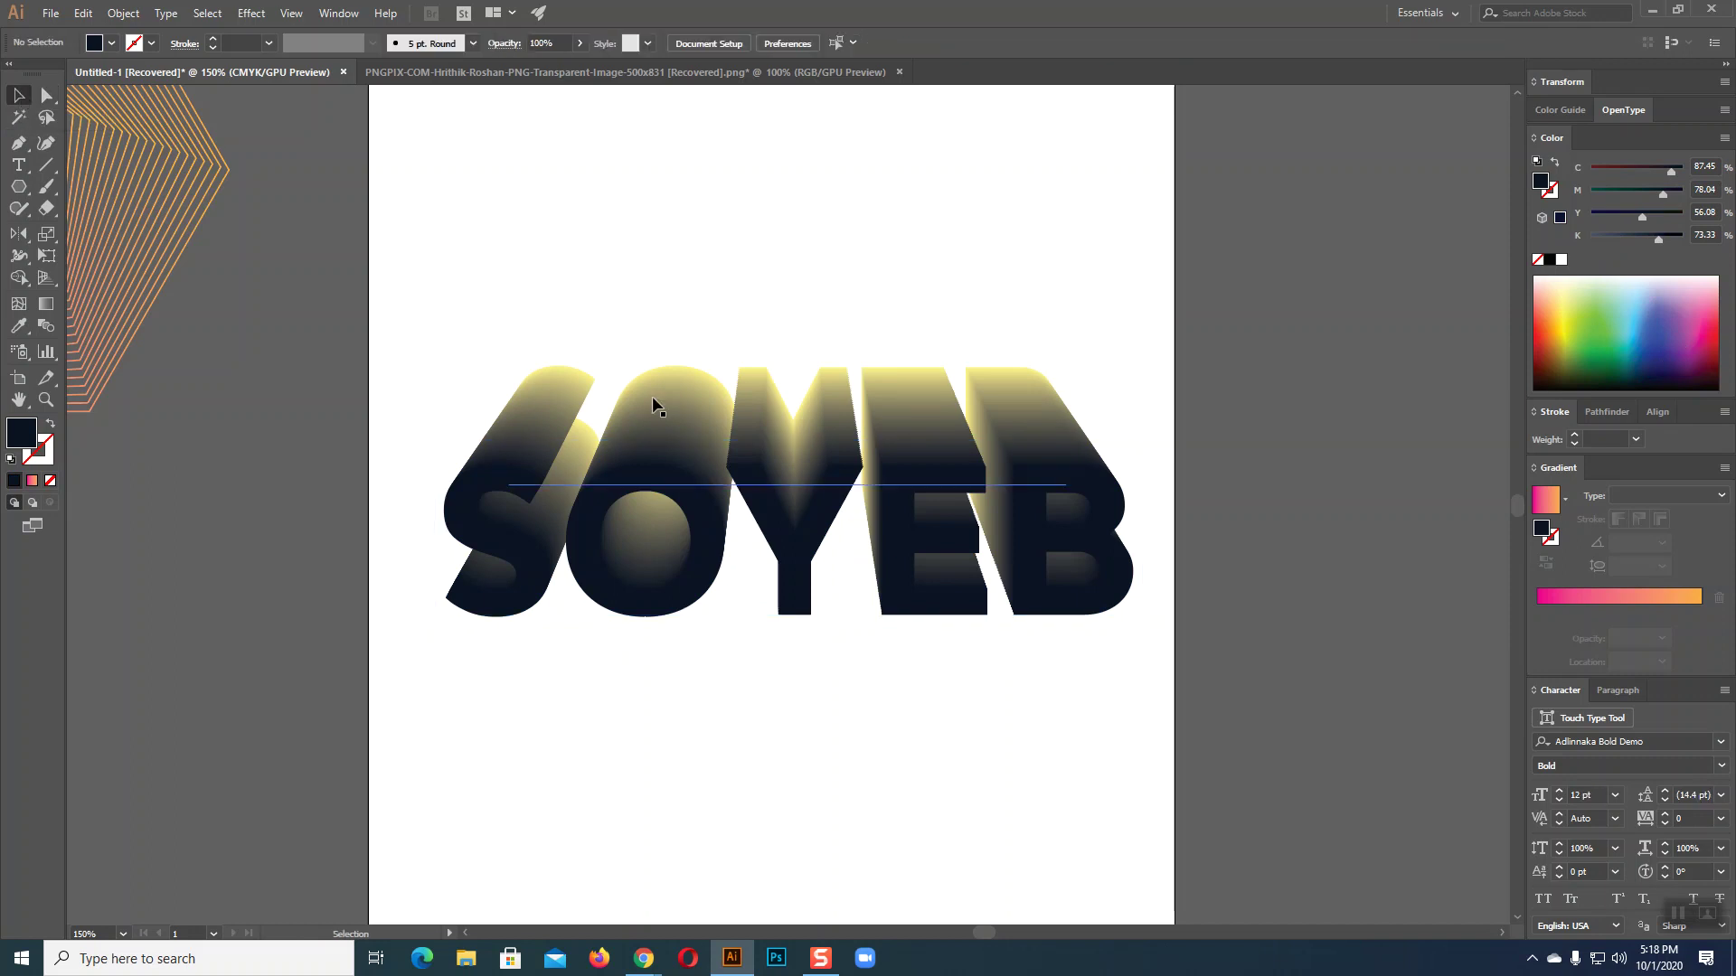
{"action": "left_click", "coordinate": [693, 445]}
{"action": "left_click", "coordinate": [123, 13]}
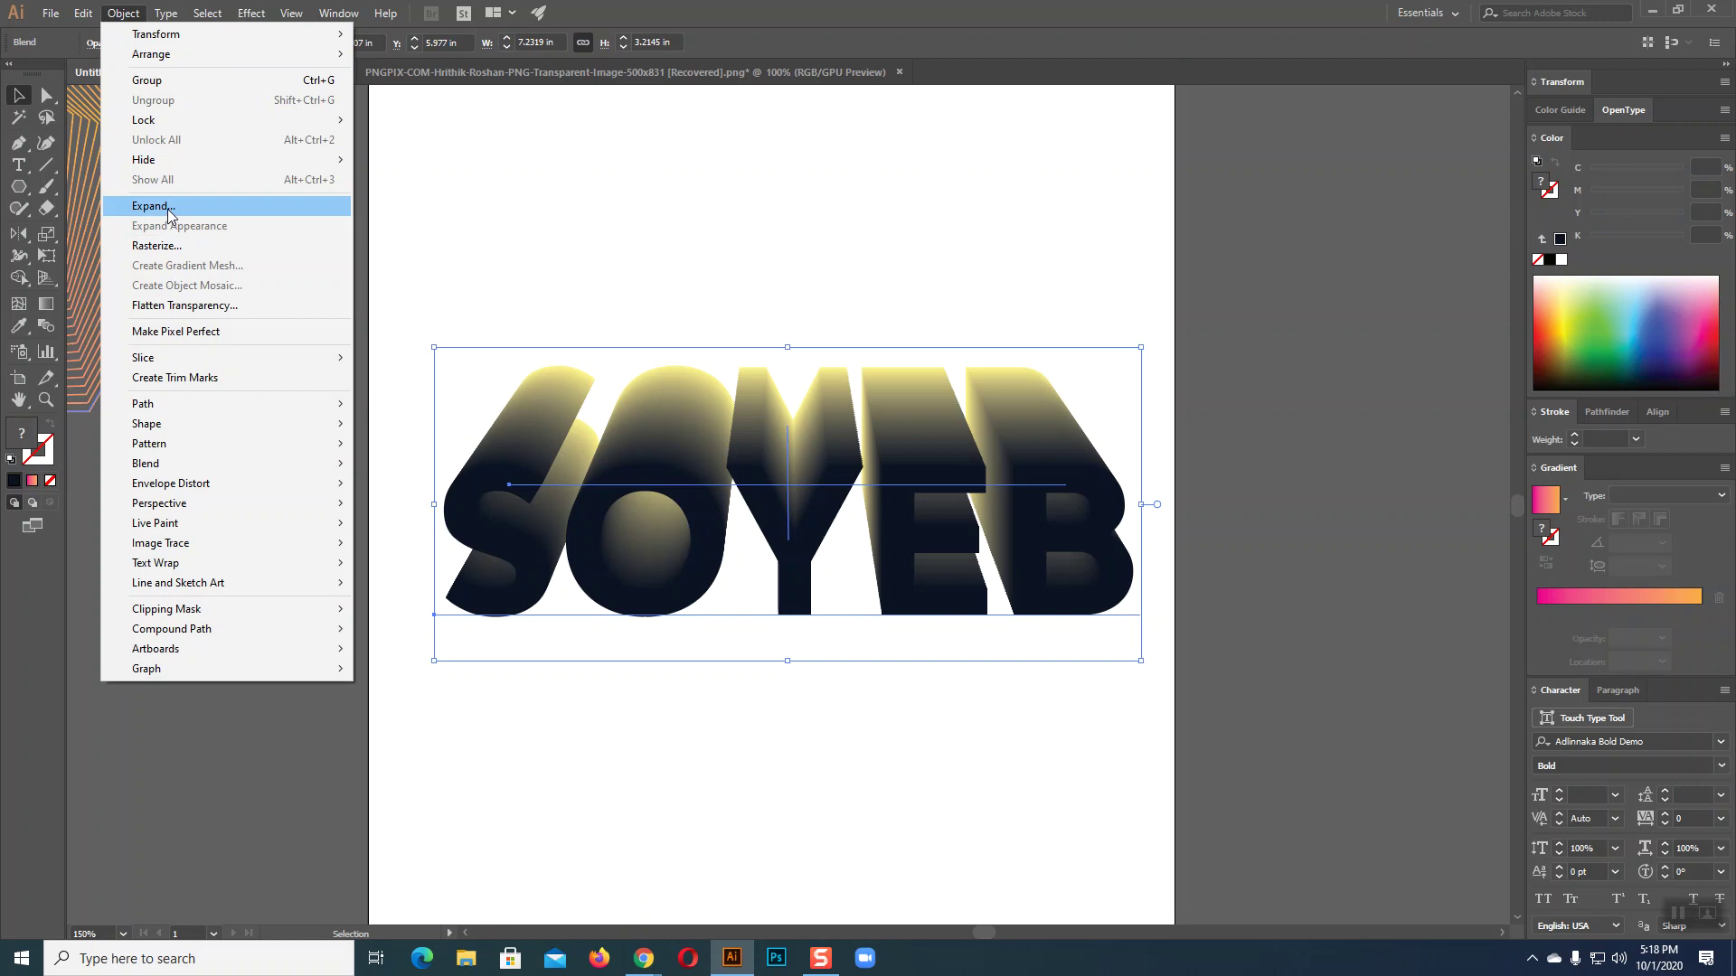
- Expand the SOYEB blend's object and fill into ordinary shapes
{"action": "left_click", "coordinate": [170, 205]}
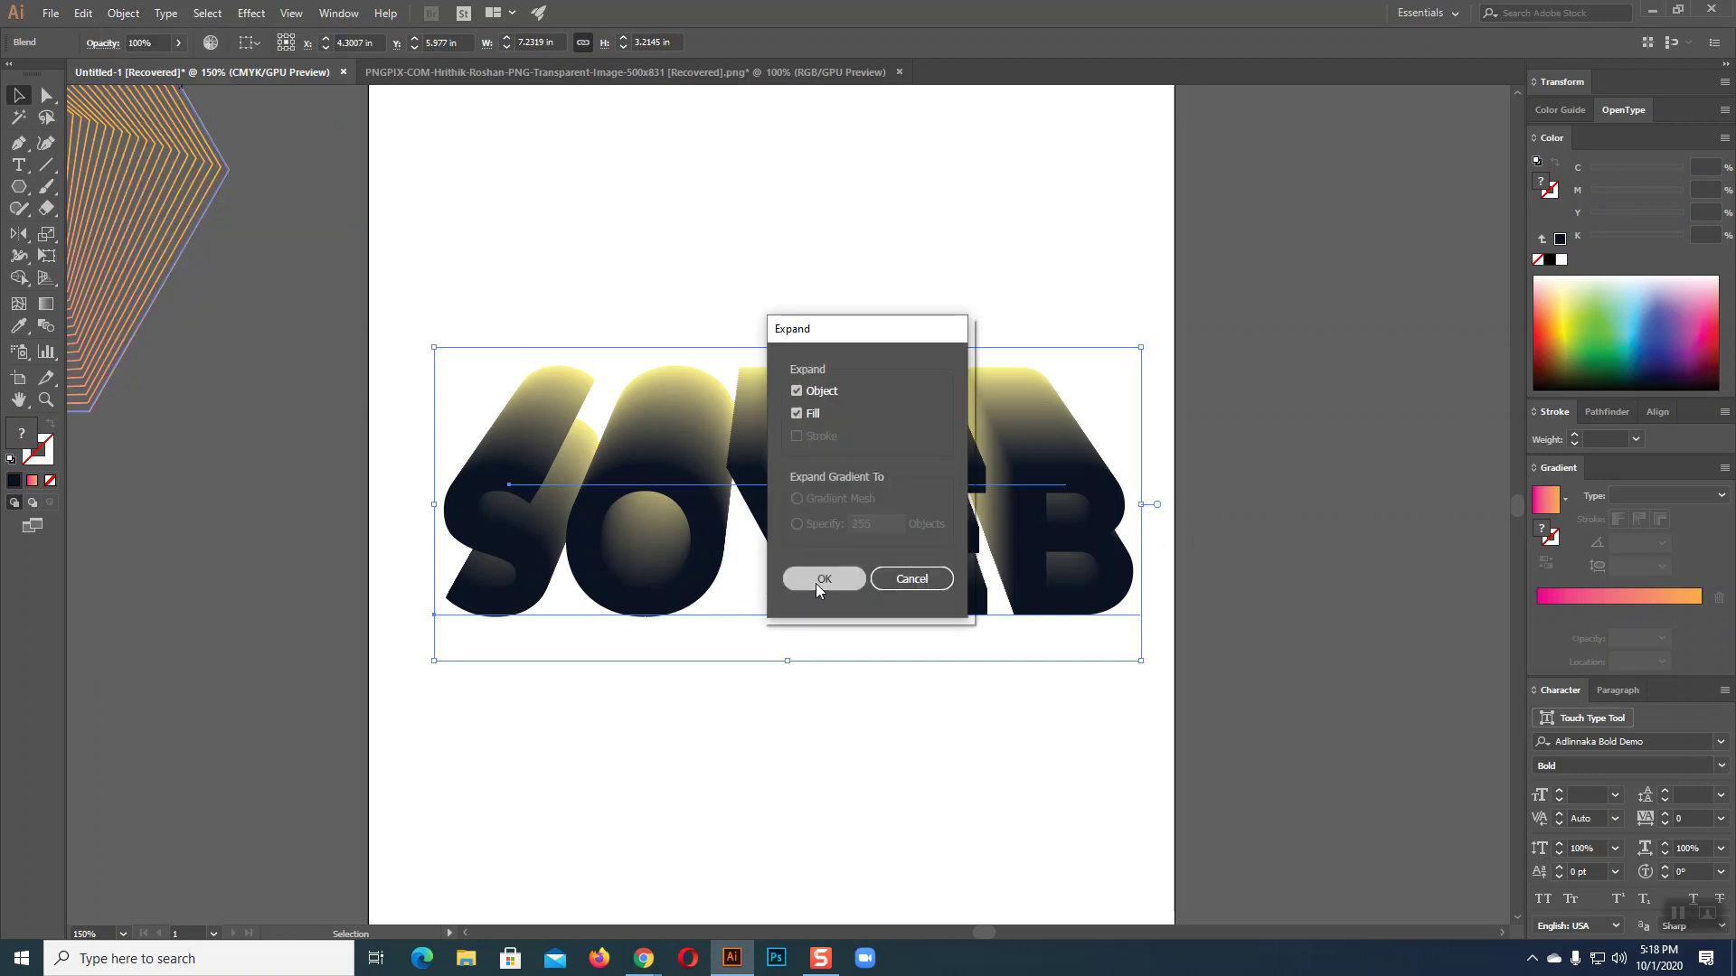
{"action": "left_click", "coordinate": [818, 588]}
{"action": "left_click", "coordinate": [721, 714]}
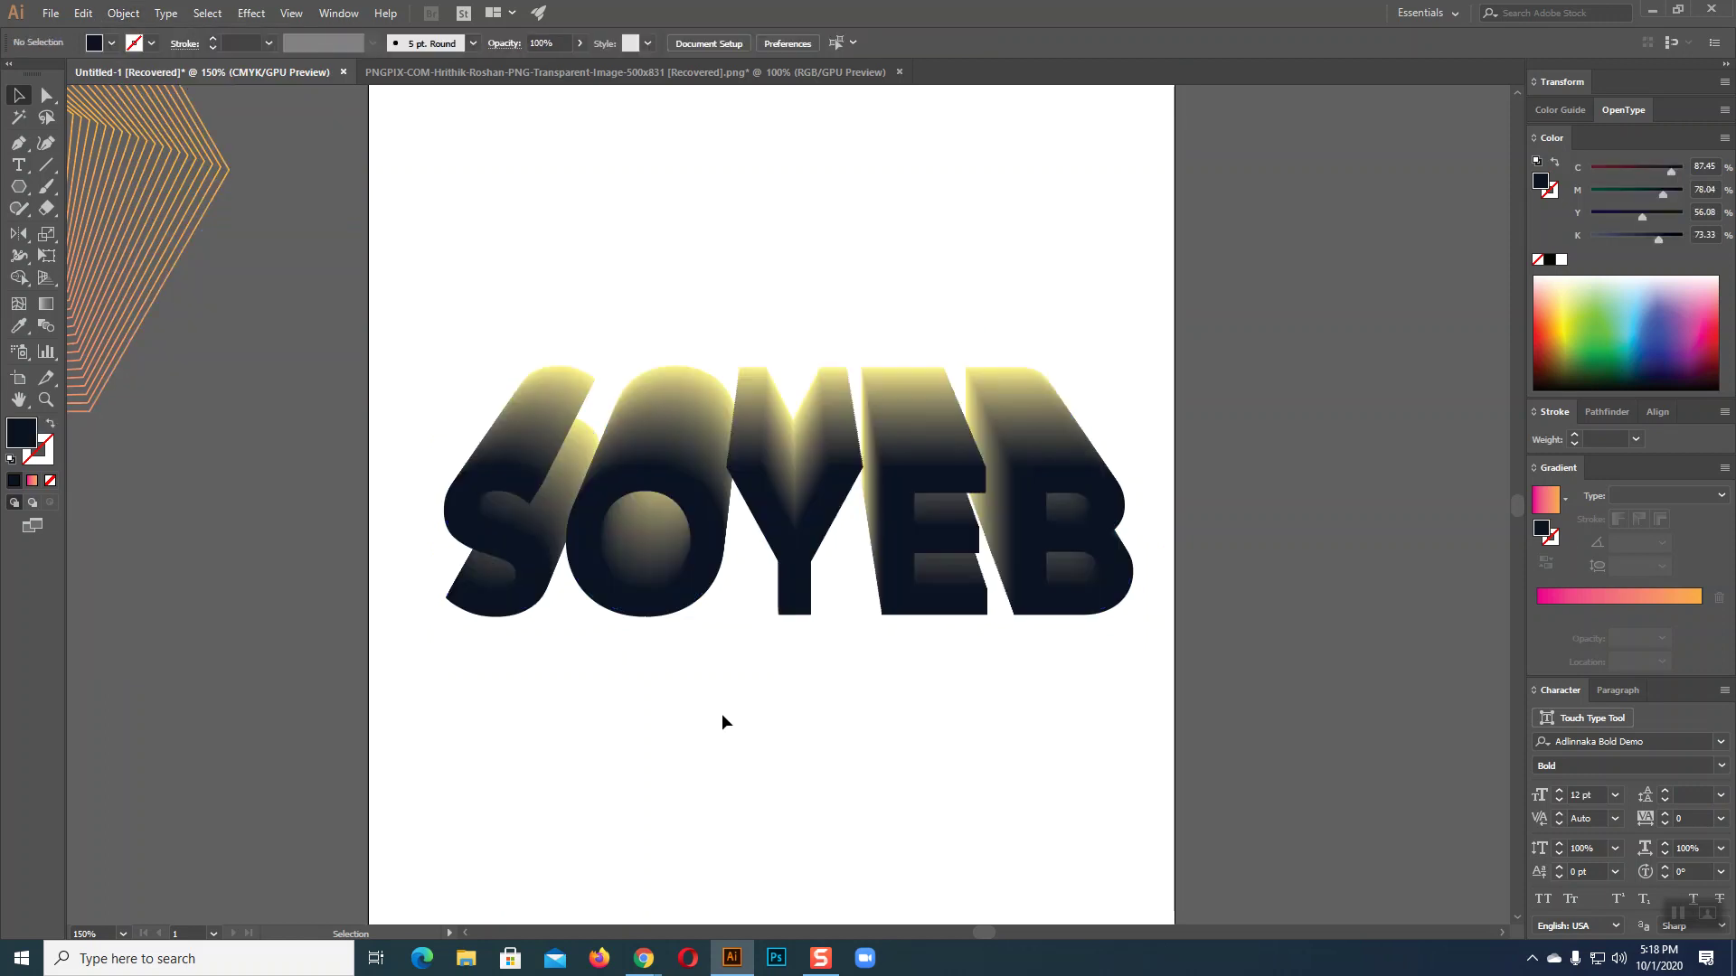
{"action": "left_click", "coordinate": [46, 95]}
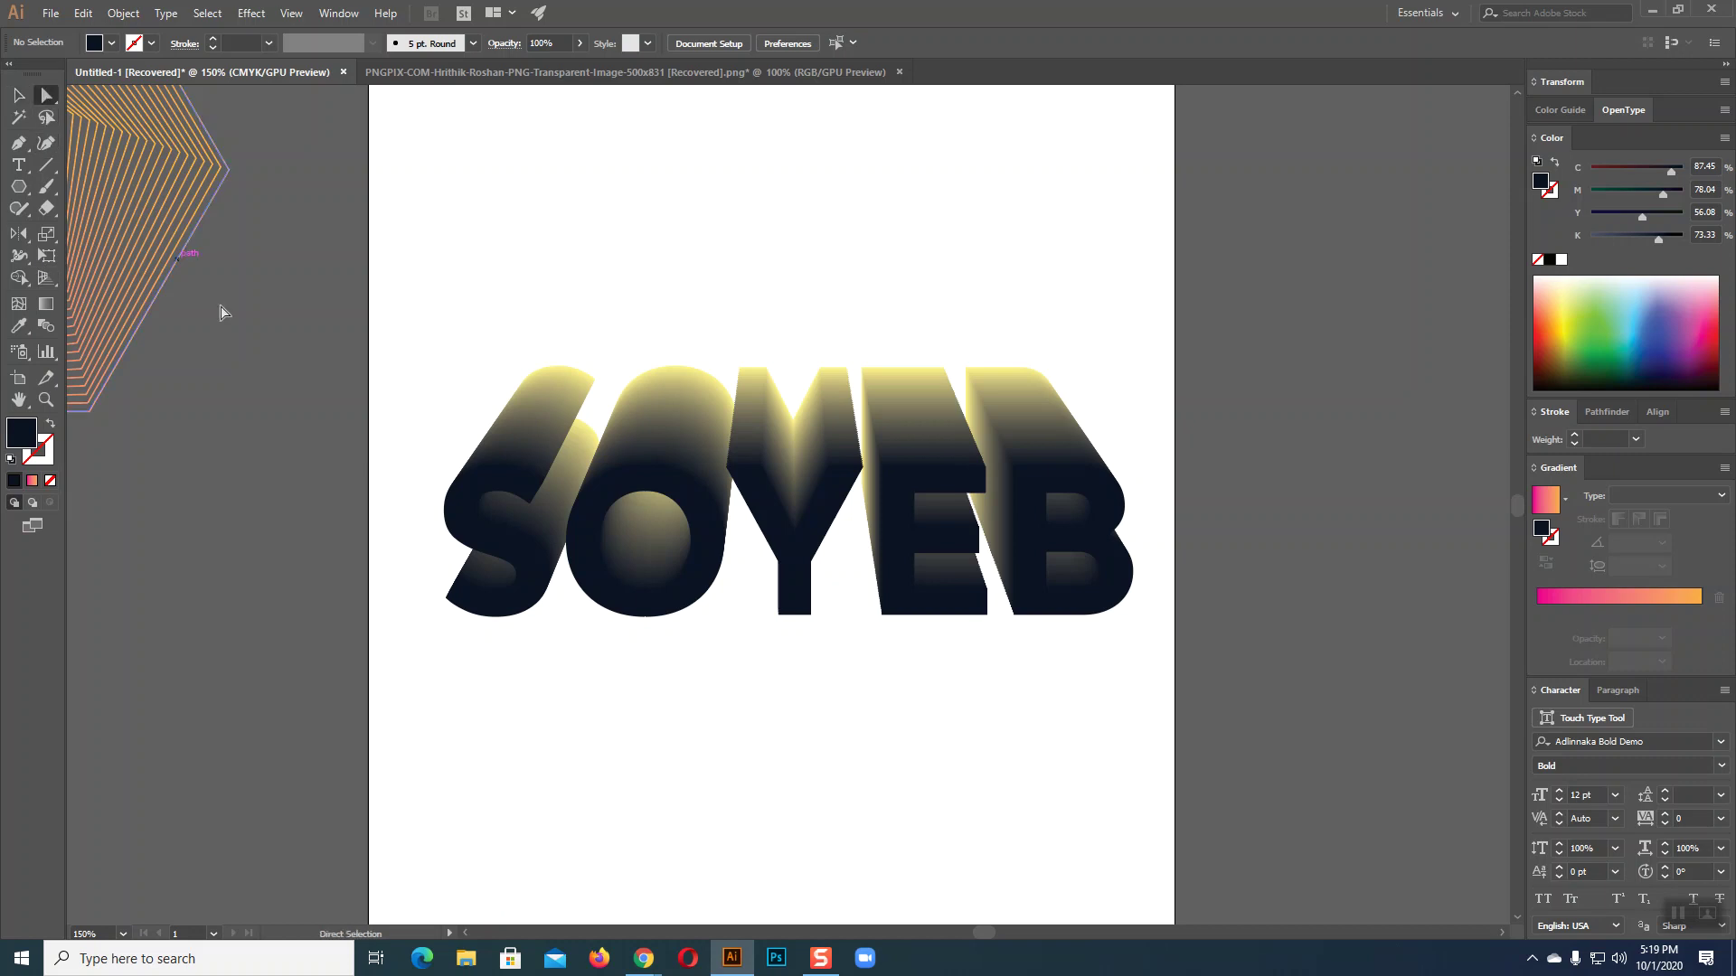
{"action": "left_click", "coordinate": [514, 449]}
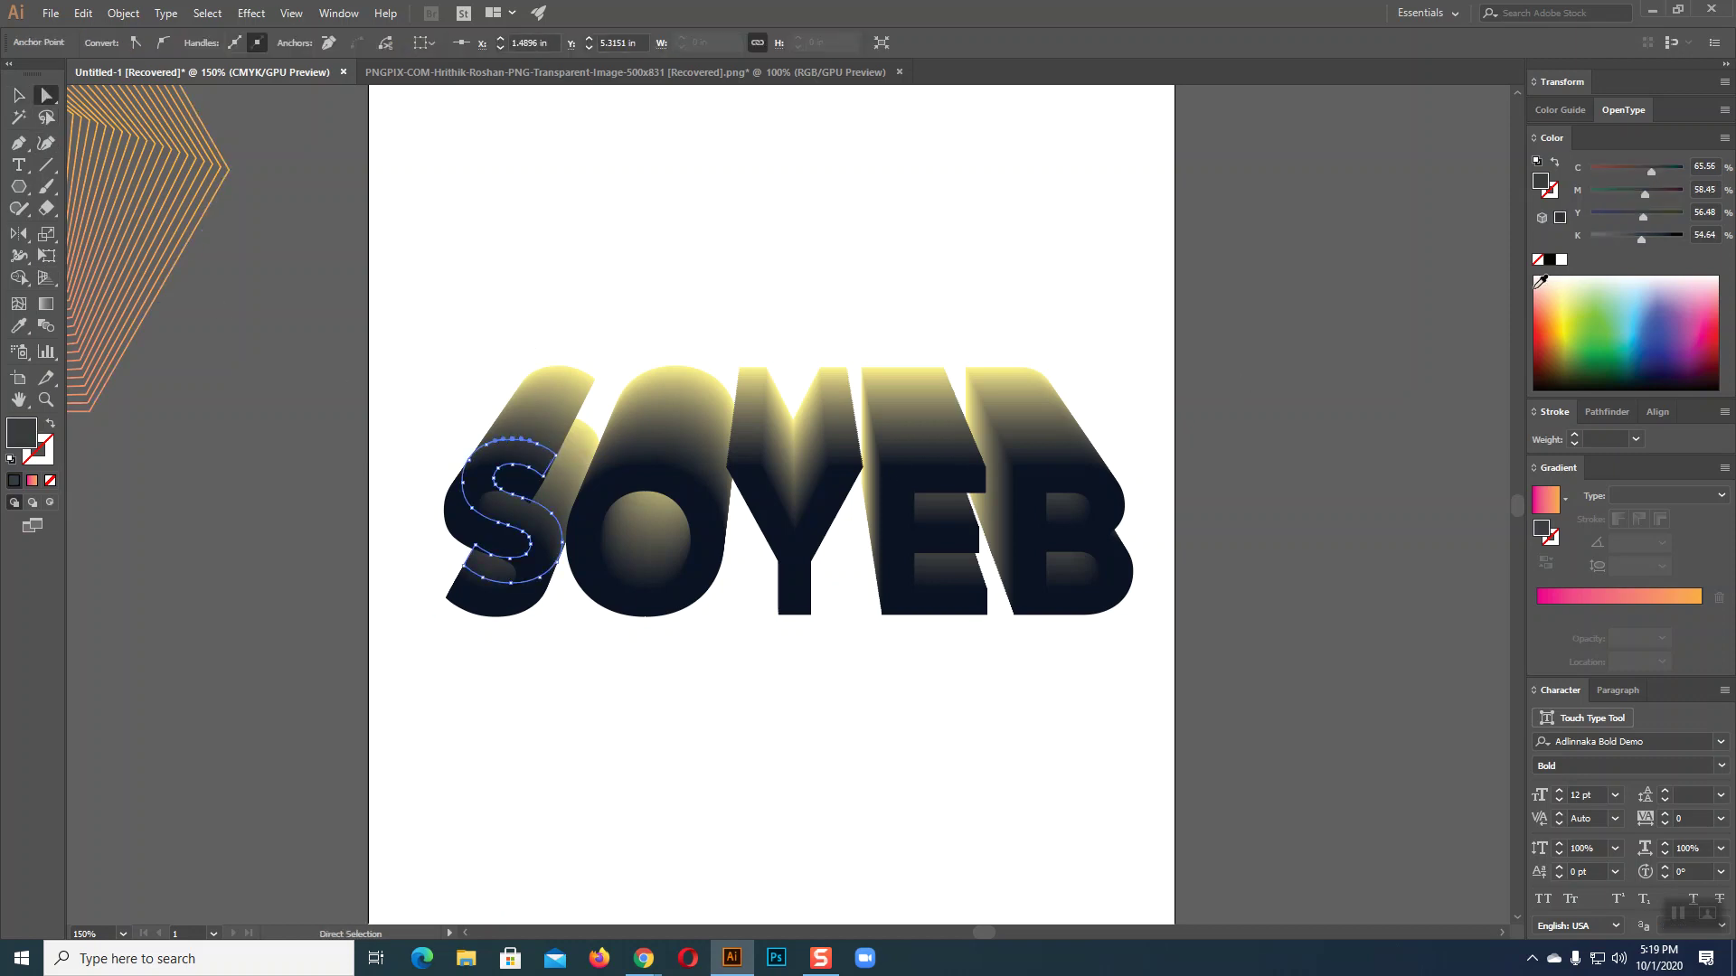
- Ungroup the expanded SOYEB artwork into separate stacked letter shapes
{"action": "left_click", "coordinate": [18, 95]}
{"action": "left_click", "coordinate": [583, 344]}
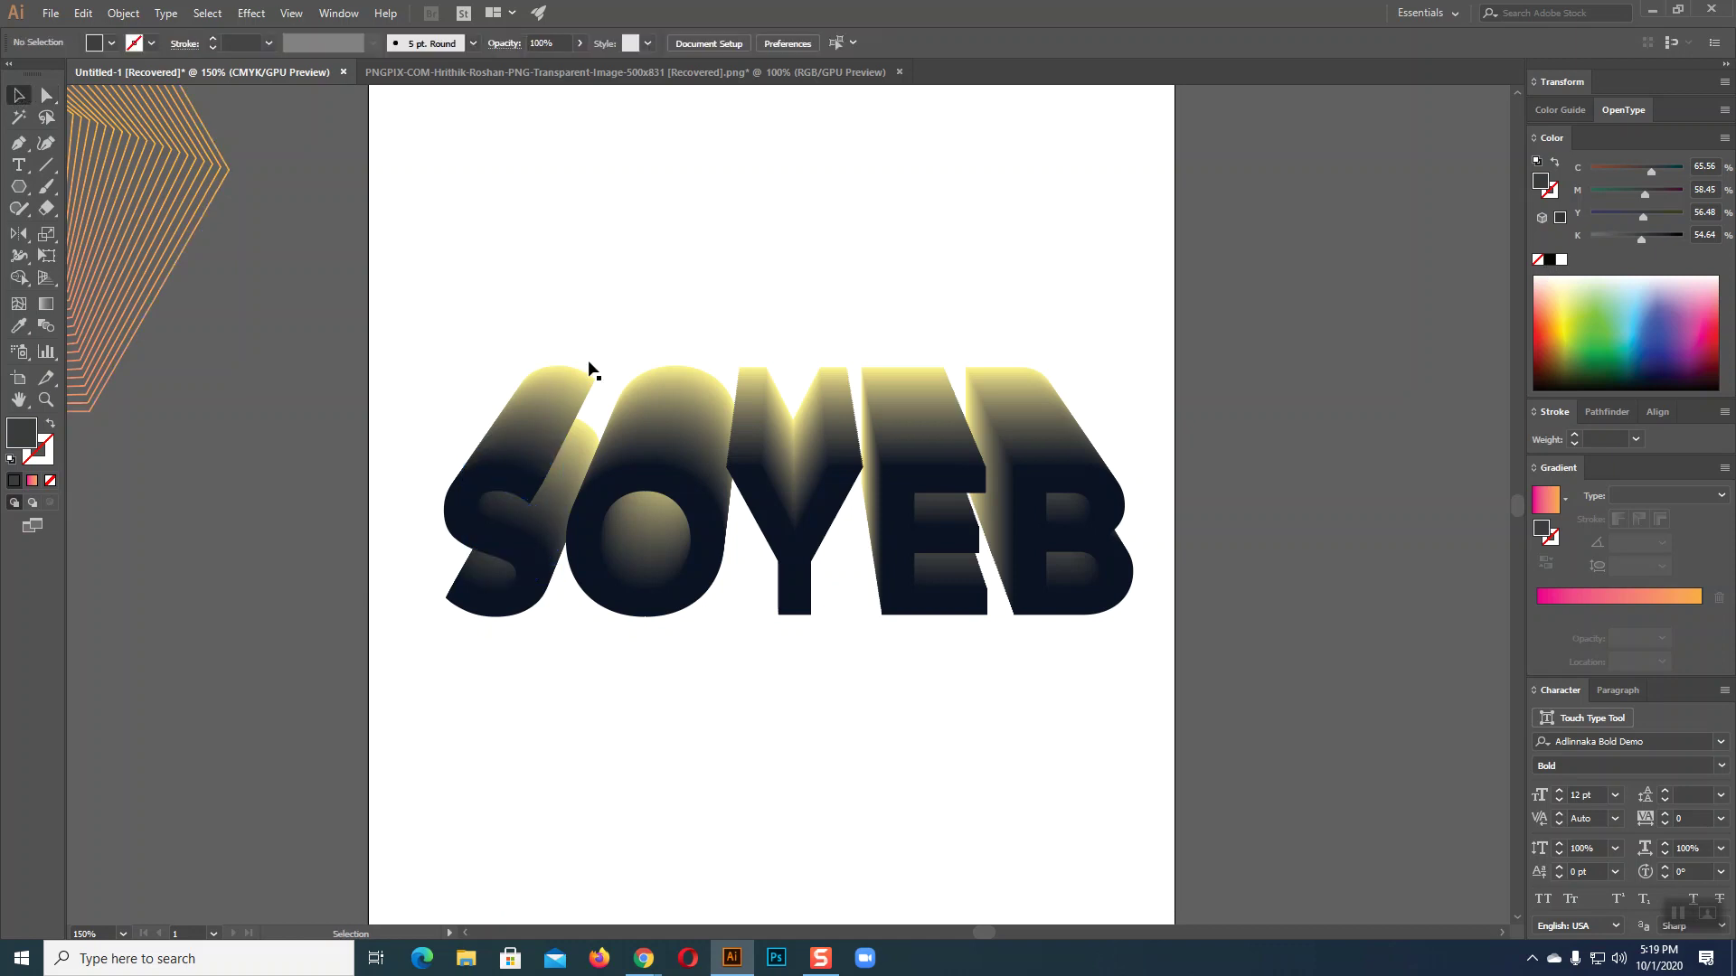
{"action": "left_click", "coordinate": [528, 440]}
{"action": "right_click", "coordinate": [529, 440]}
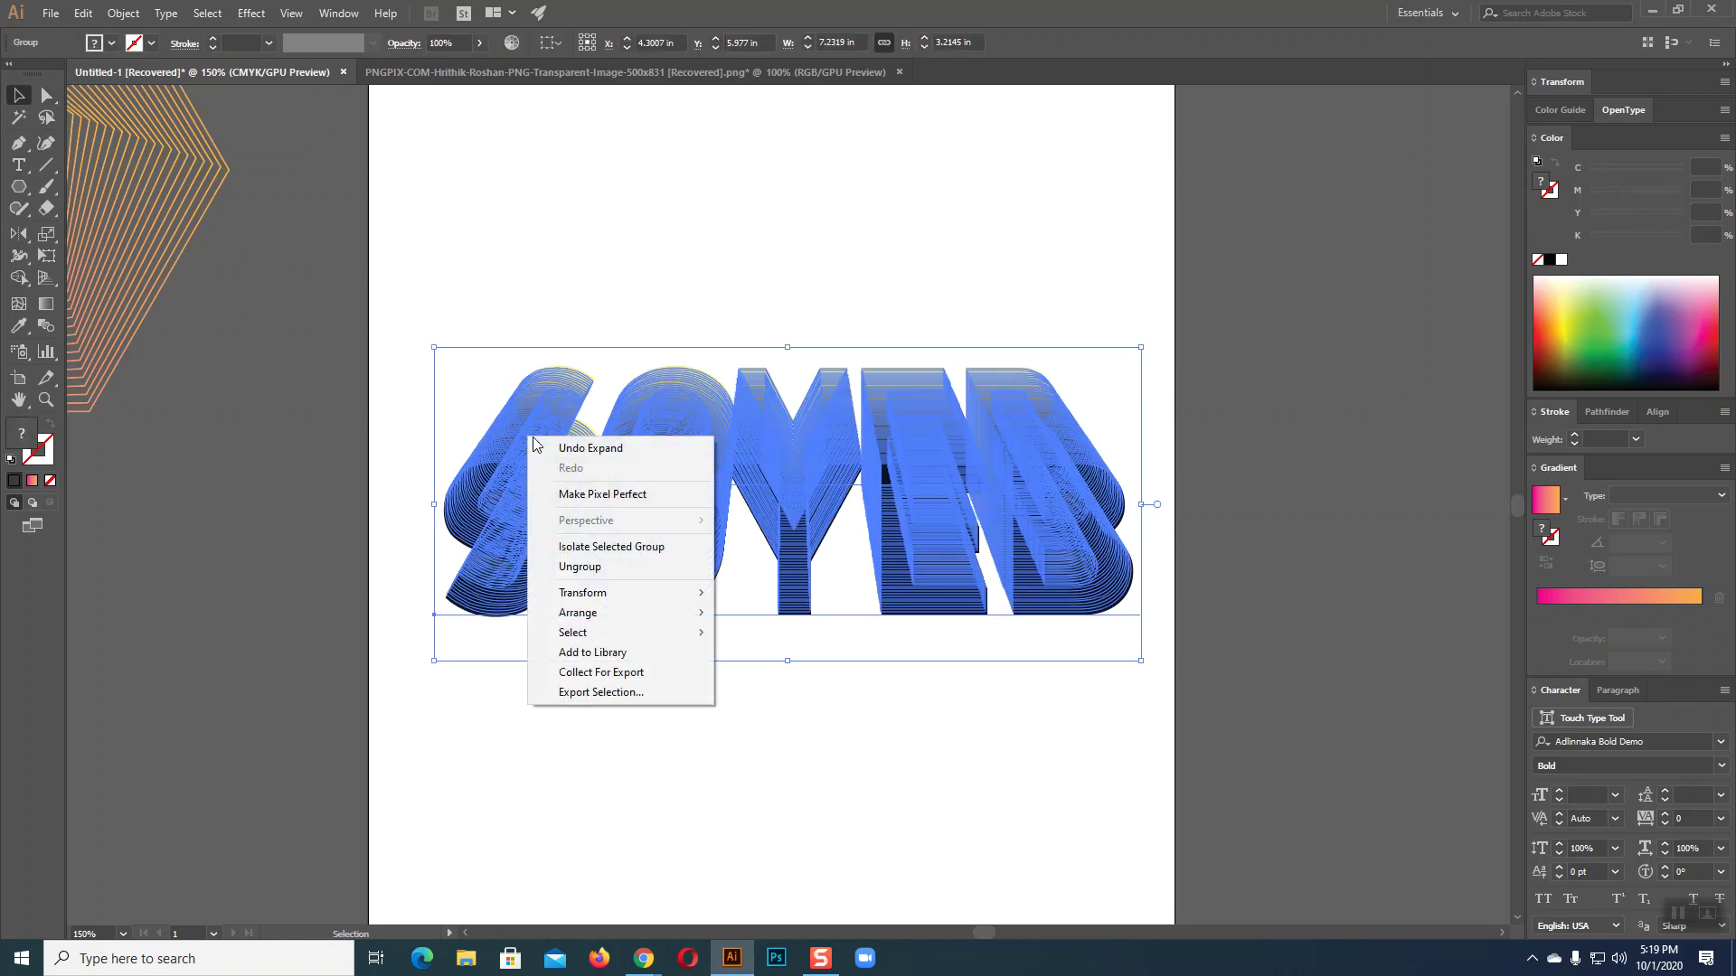
{"action": "left_click", "coordinate": [581, 567]}
{"action": "left_click", "coordinate": [613, 682]}
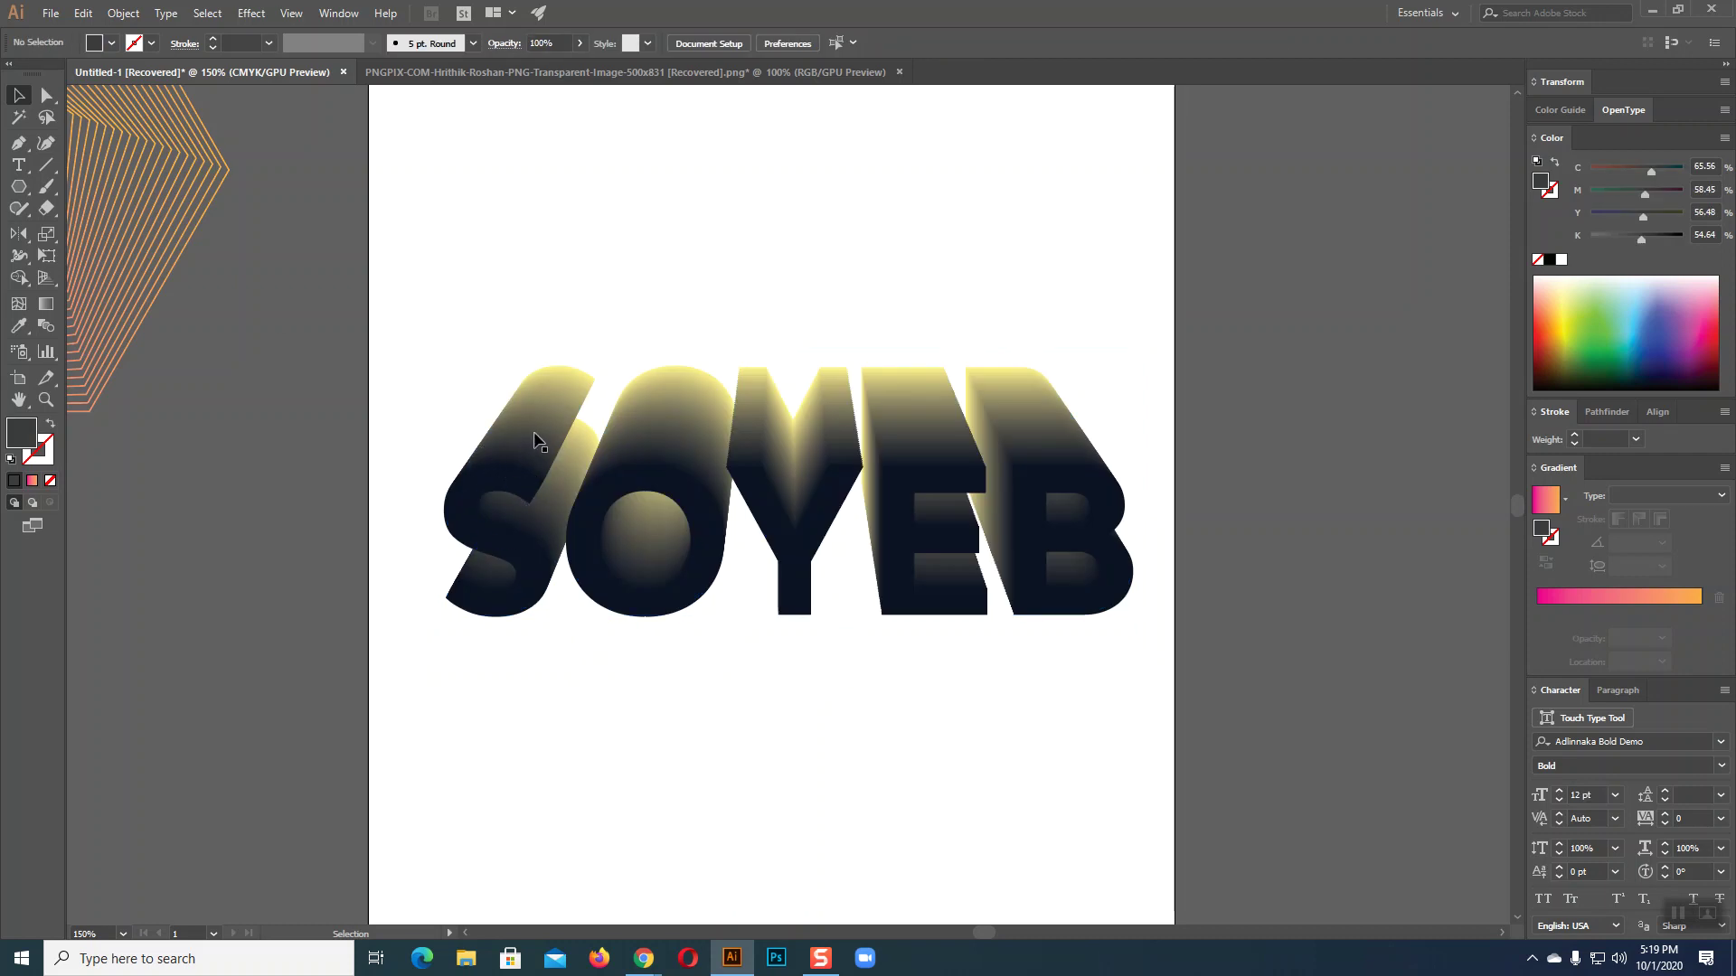
{"action": "left_click", "coordinate": [534, 445]}
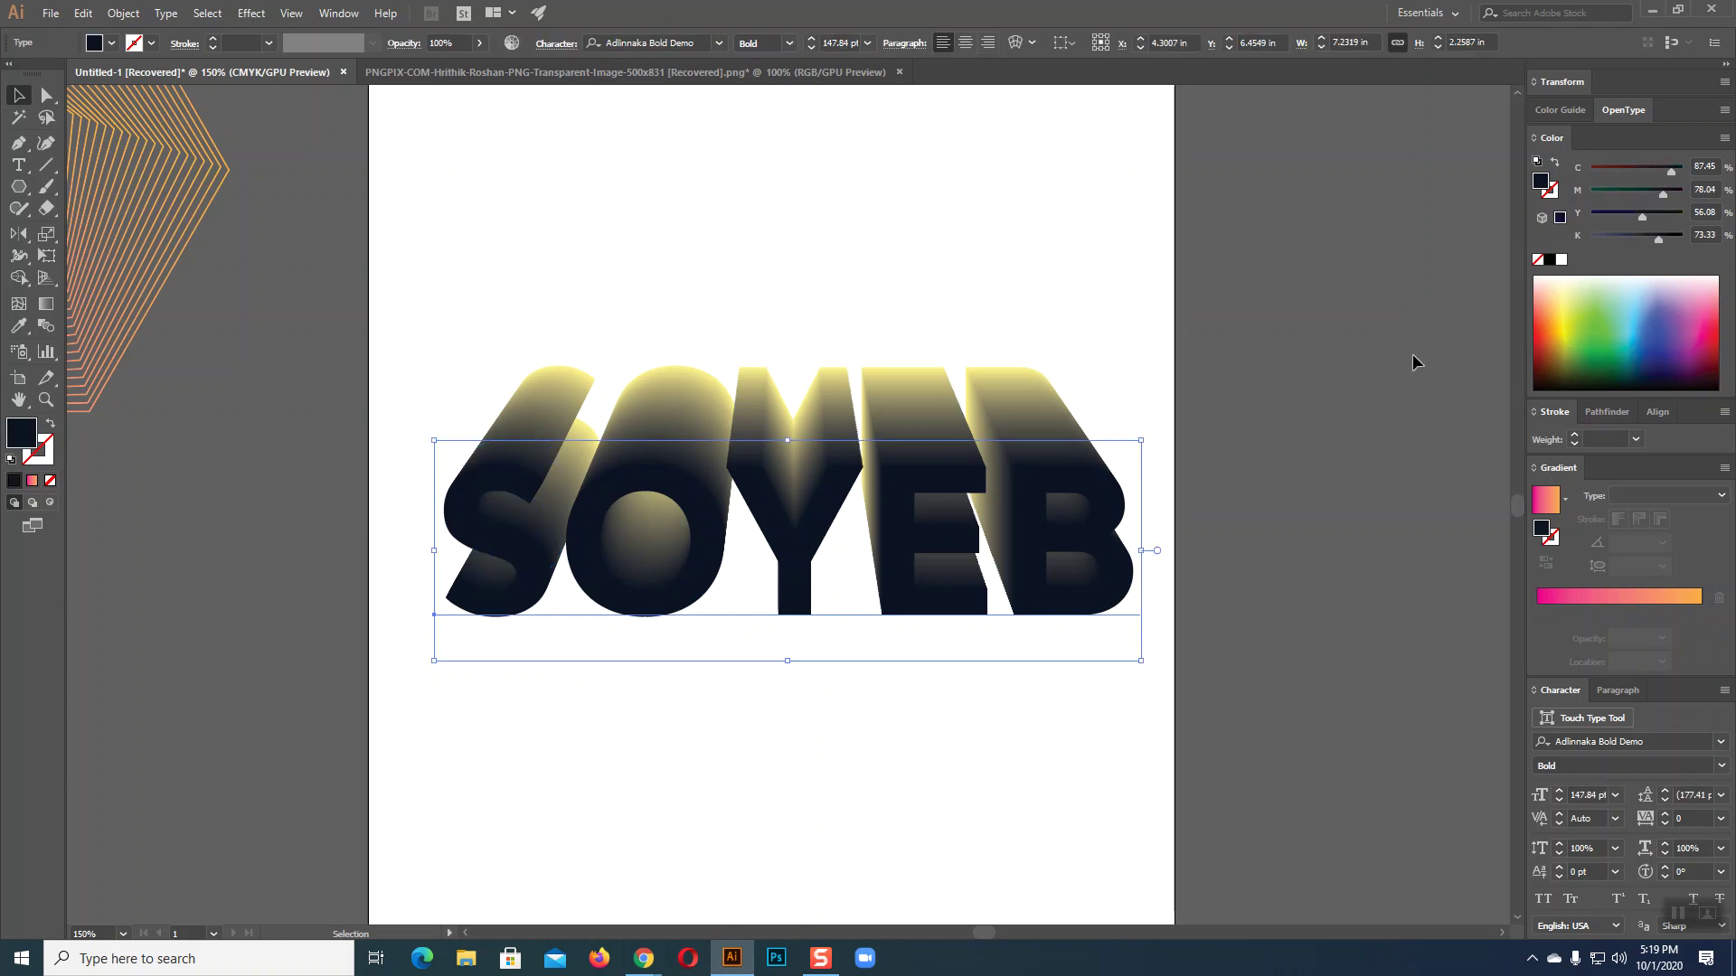
- Undo an accidental white fill, zoom in, and select the front letter-outline group
{"action": "left_click", "coordinate": [1561, 260]}
{"action": "key", "text": "ctrl+shift+b"}
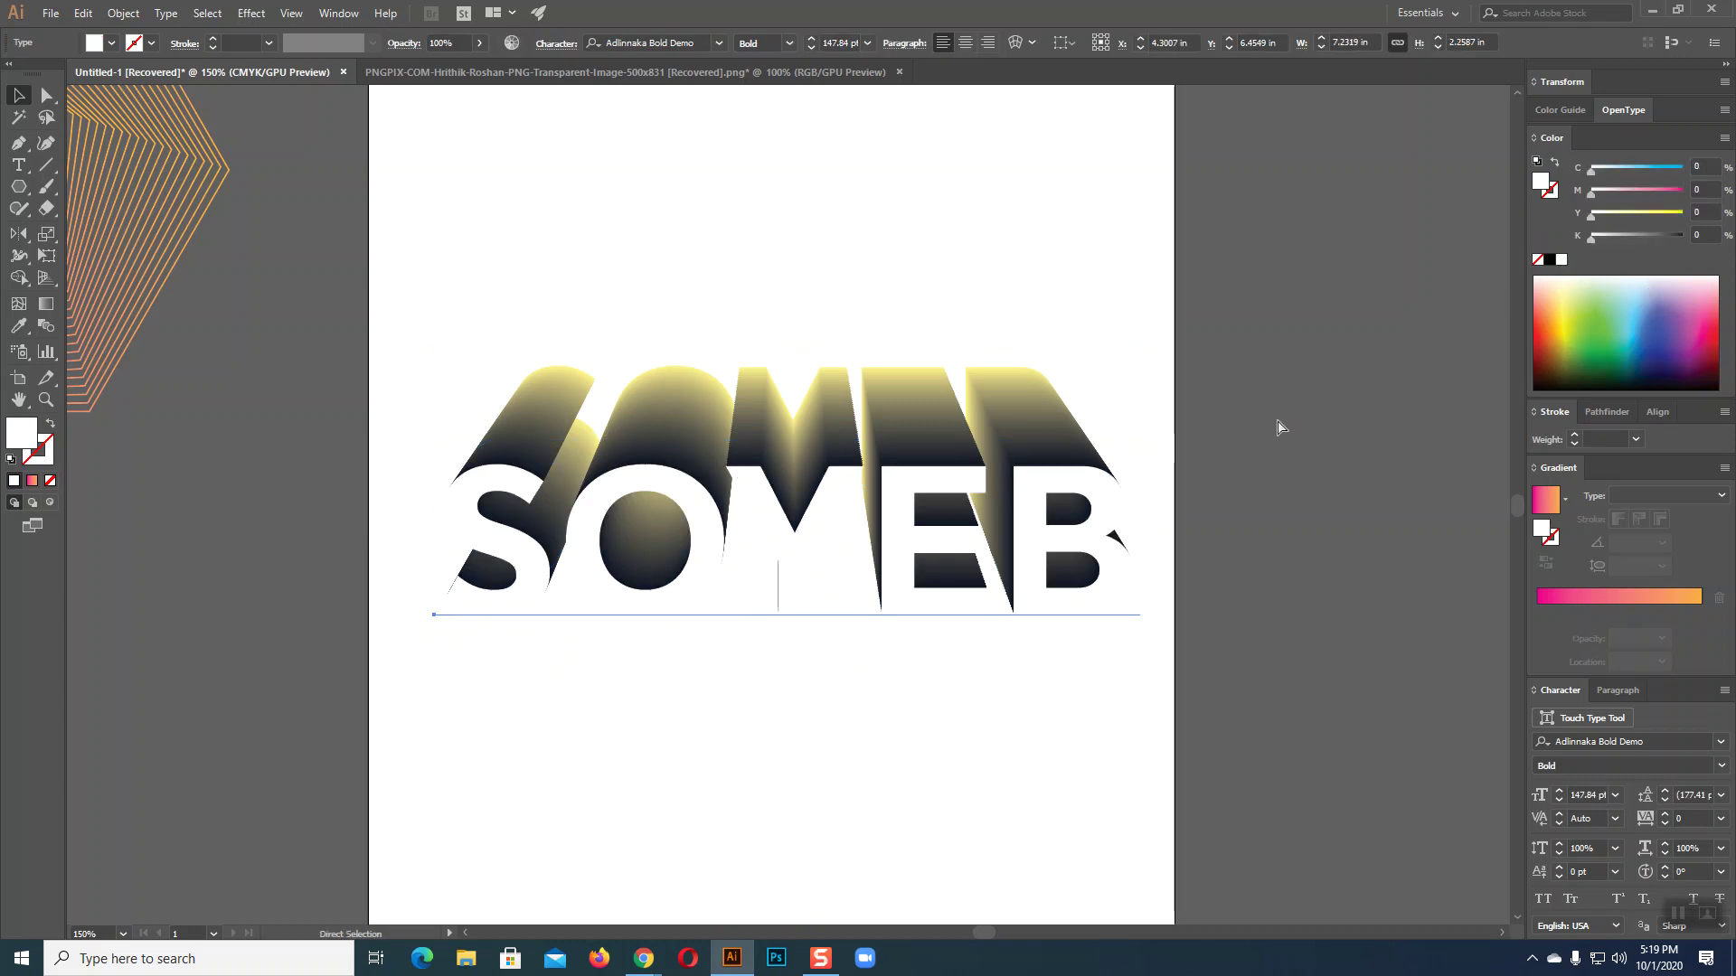
{"action": "key", "text": "ctrl+z"}
{"action": "key", "text": "ctrl+plus"}
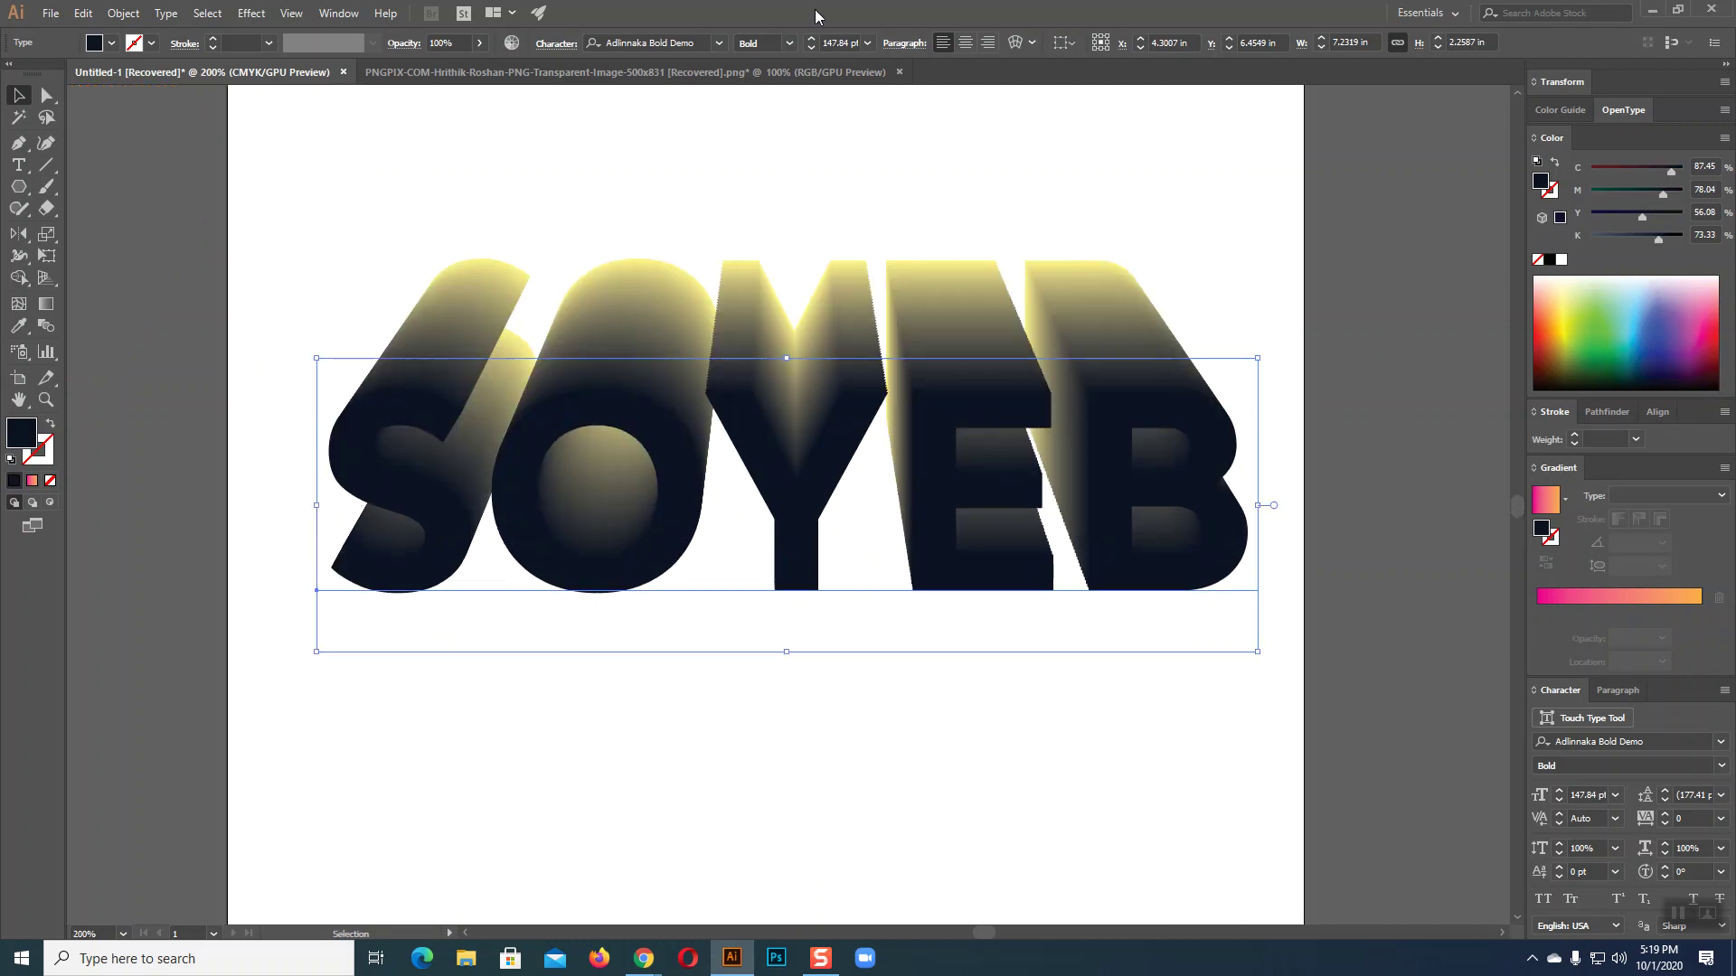
{"action": "left_click", "coordinate": [565, 228]}
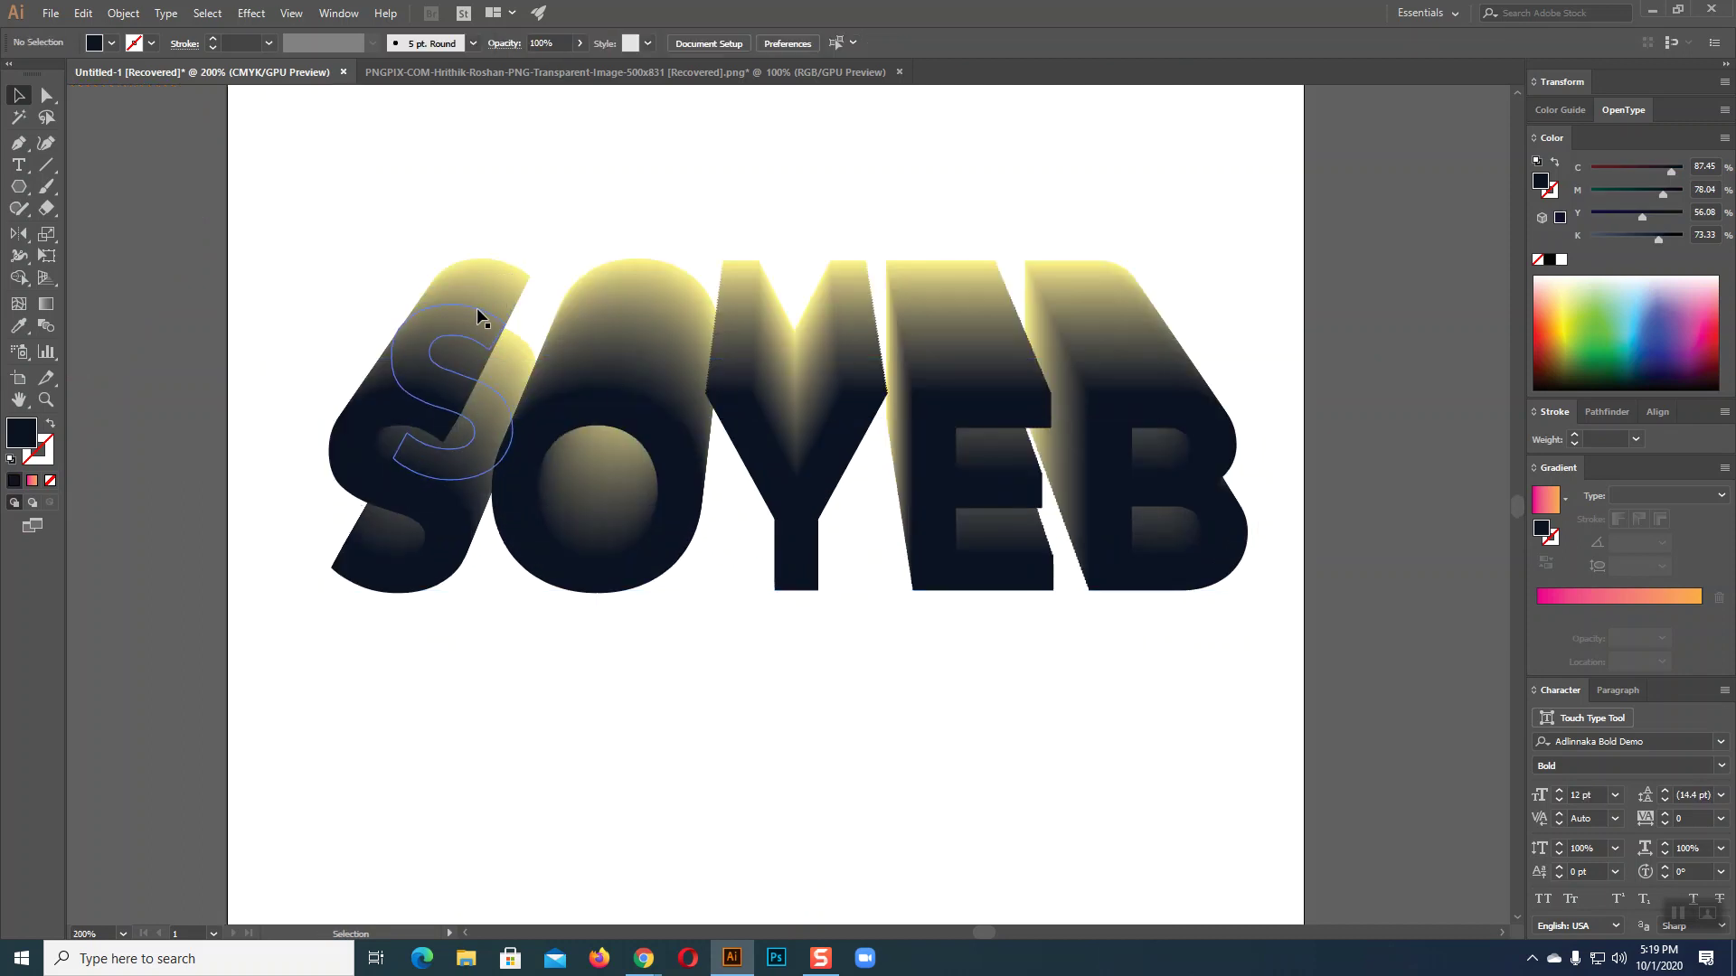
{"action": "left_click", "coordinate": [450, 357]}
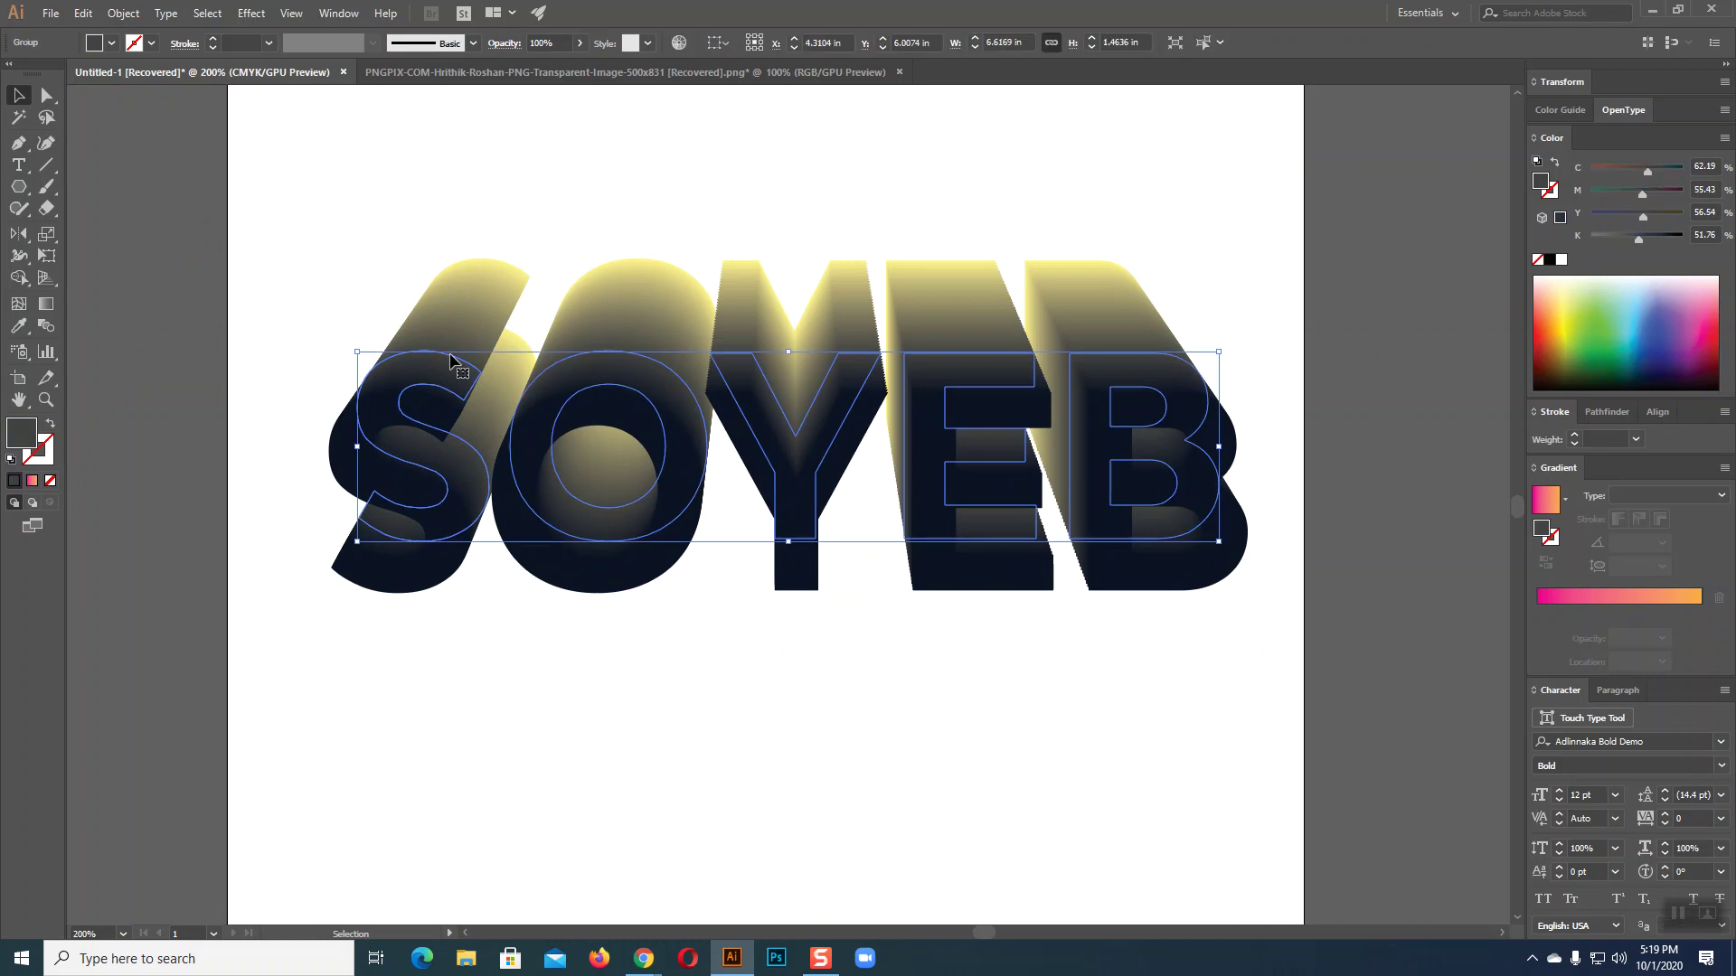
- Colour the outline stripes white, light blue, white and black from front to top
{"action": "left_click", "coordinate": [1562, 260]}
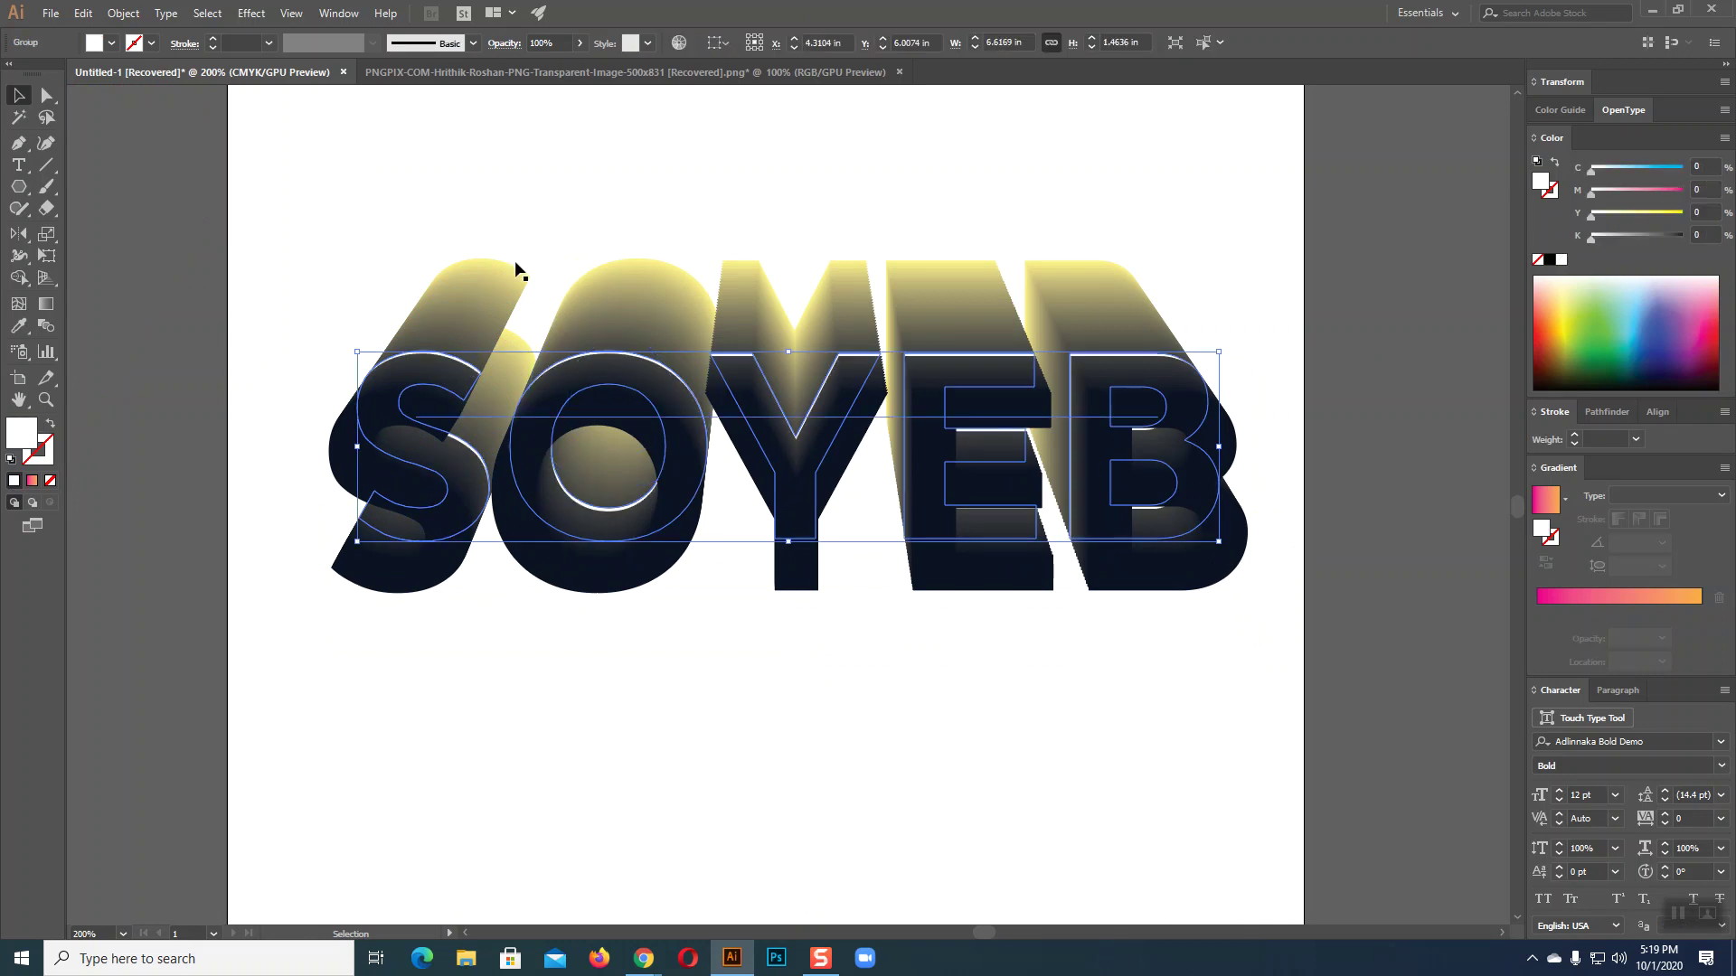
{"action": "left_click", "coordinate": [481, 322]}
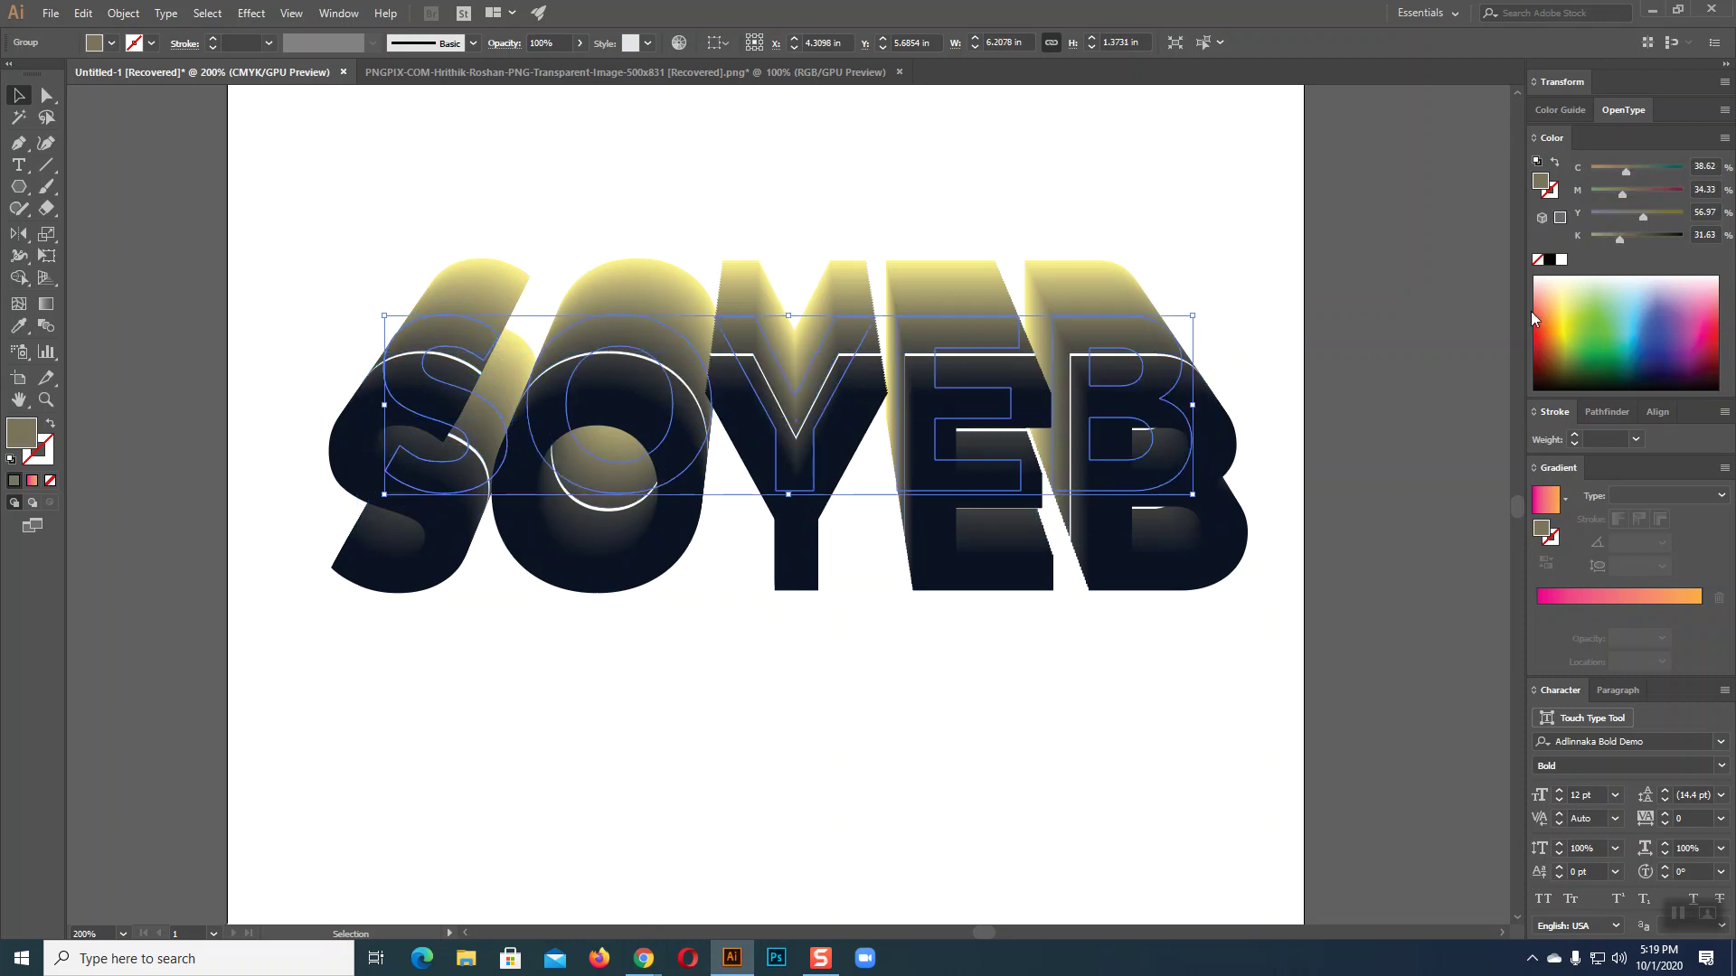
{"action": "left_click", "coordinate": [1623, 301]}
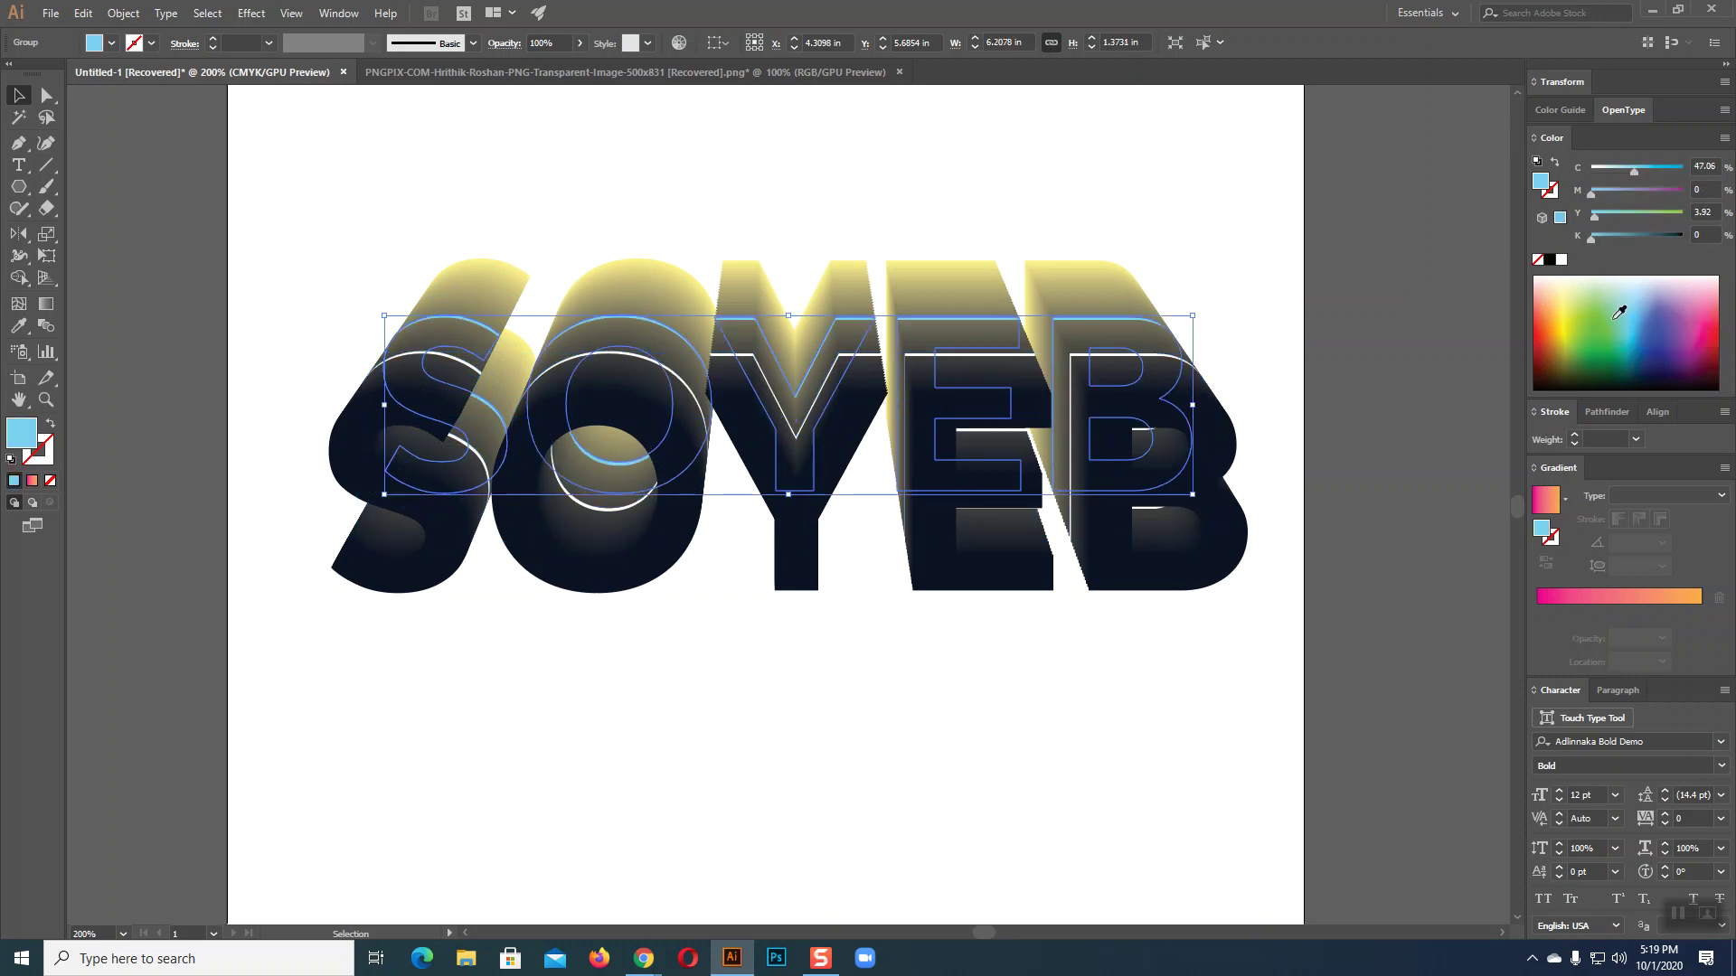
{"action": "left_click", "coordinate": [491, 291]}
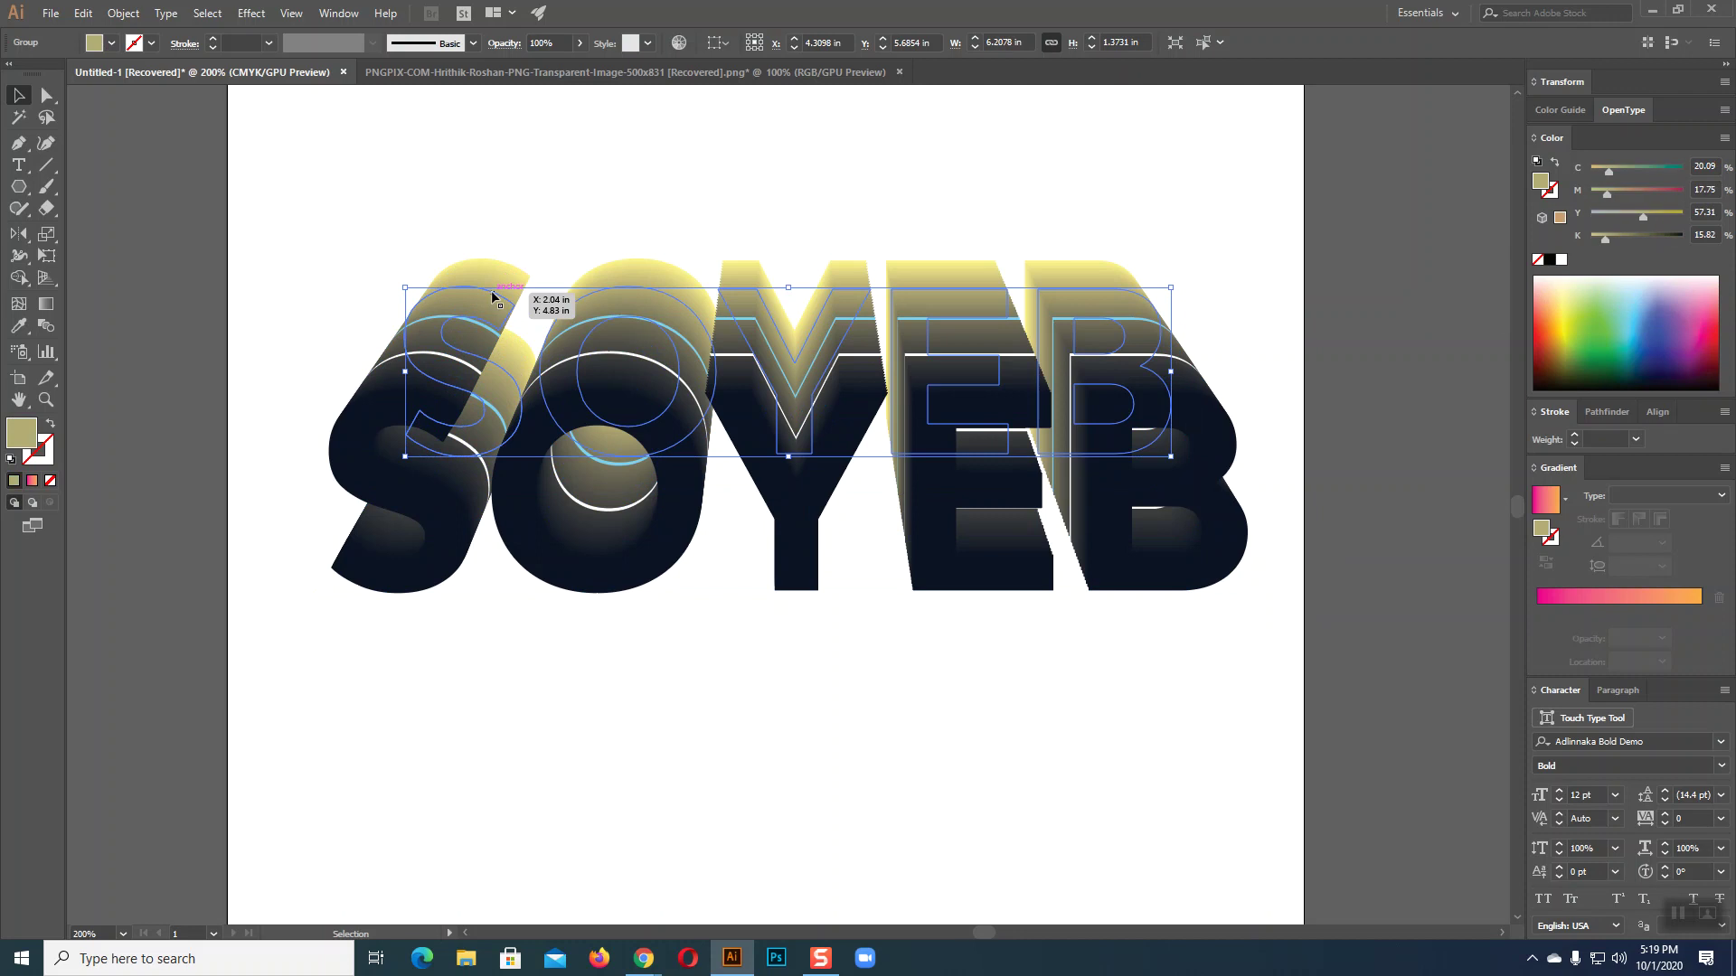
{"action": "left_click", "coordinate": [1561, 262]}
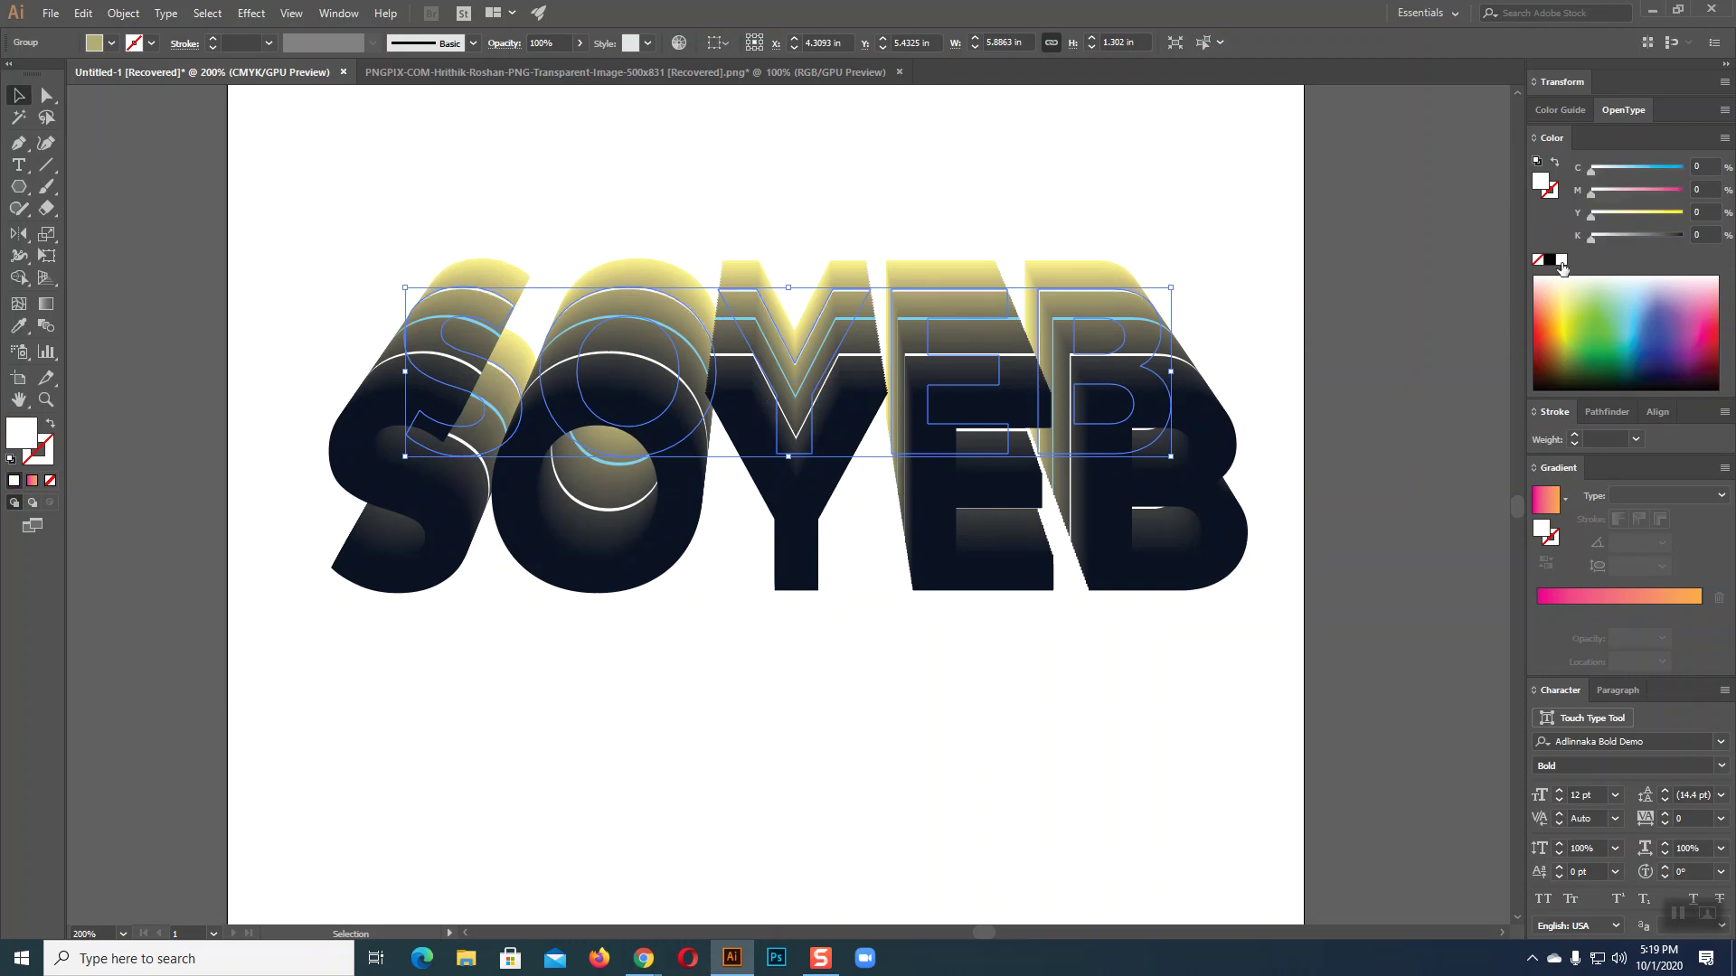
{"action": "left_click", "coordinate": [512, 281]}
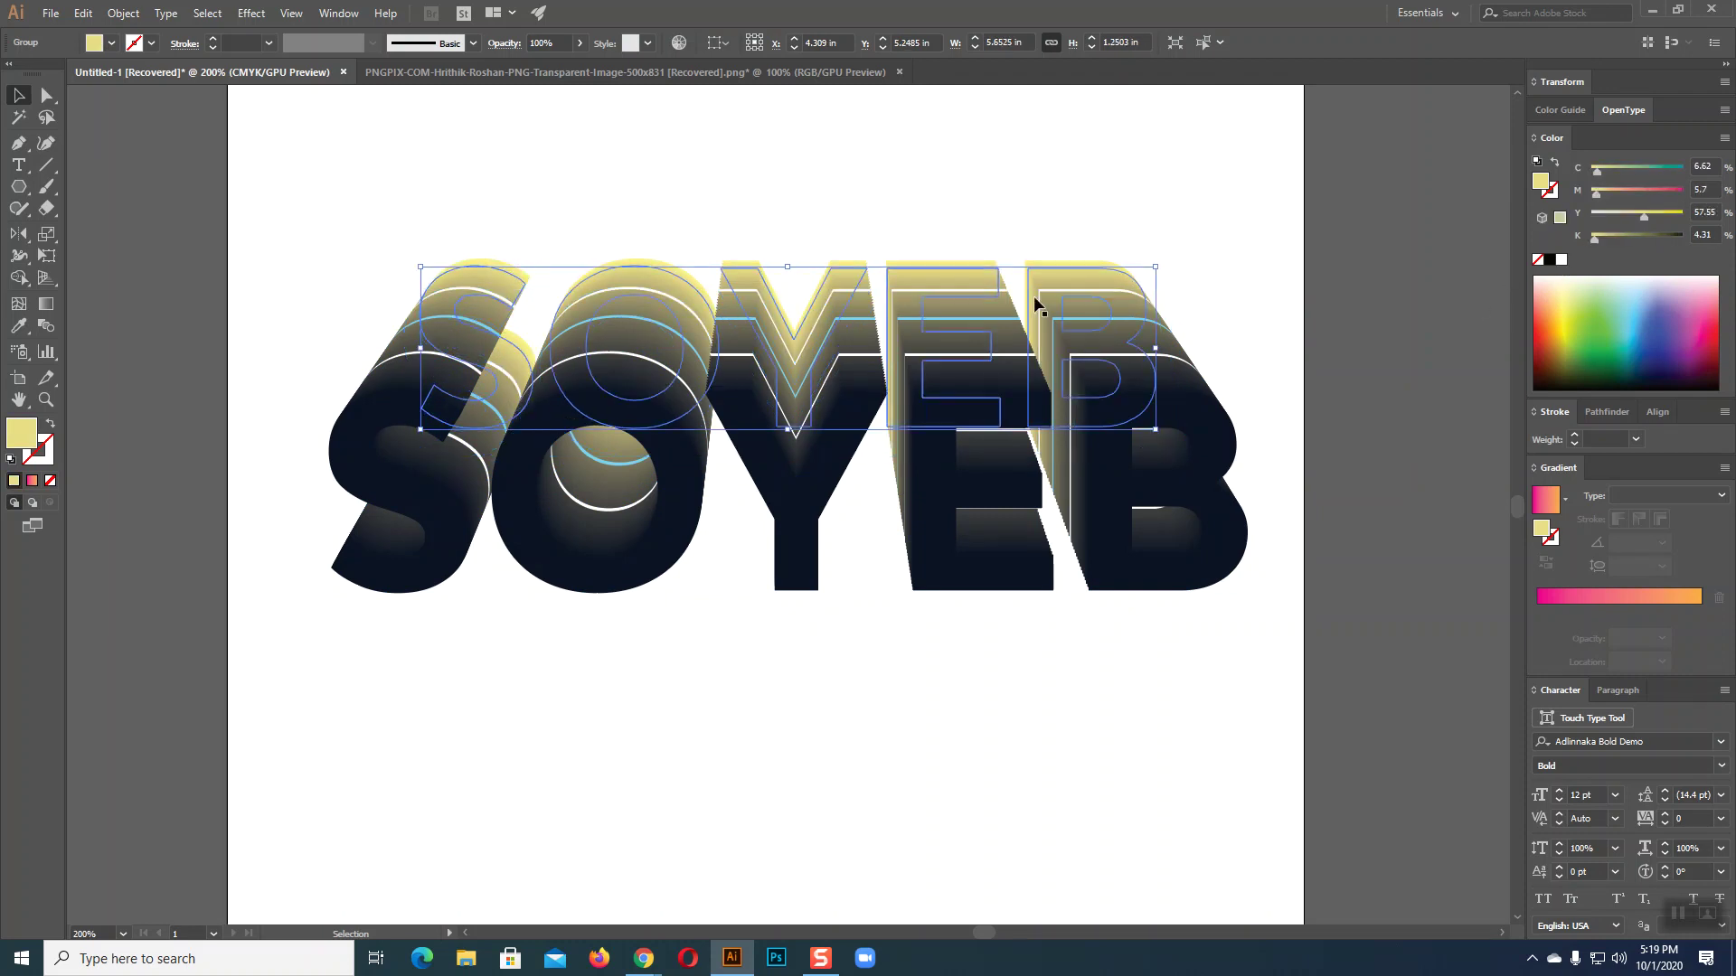
{"action": "left_click", "coordinate": [1549, 261]}
{"action": "left_click", "coordinate": [509, 223]}
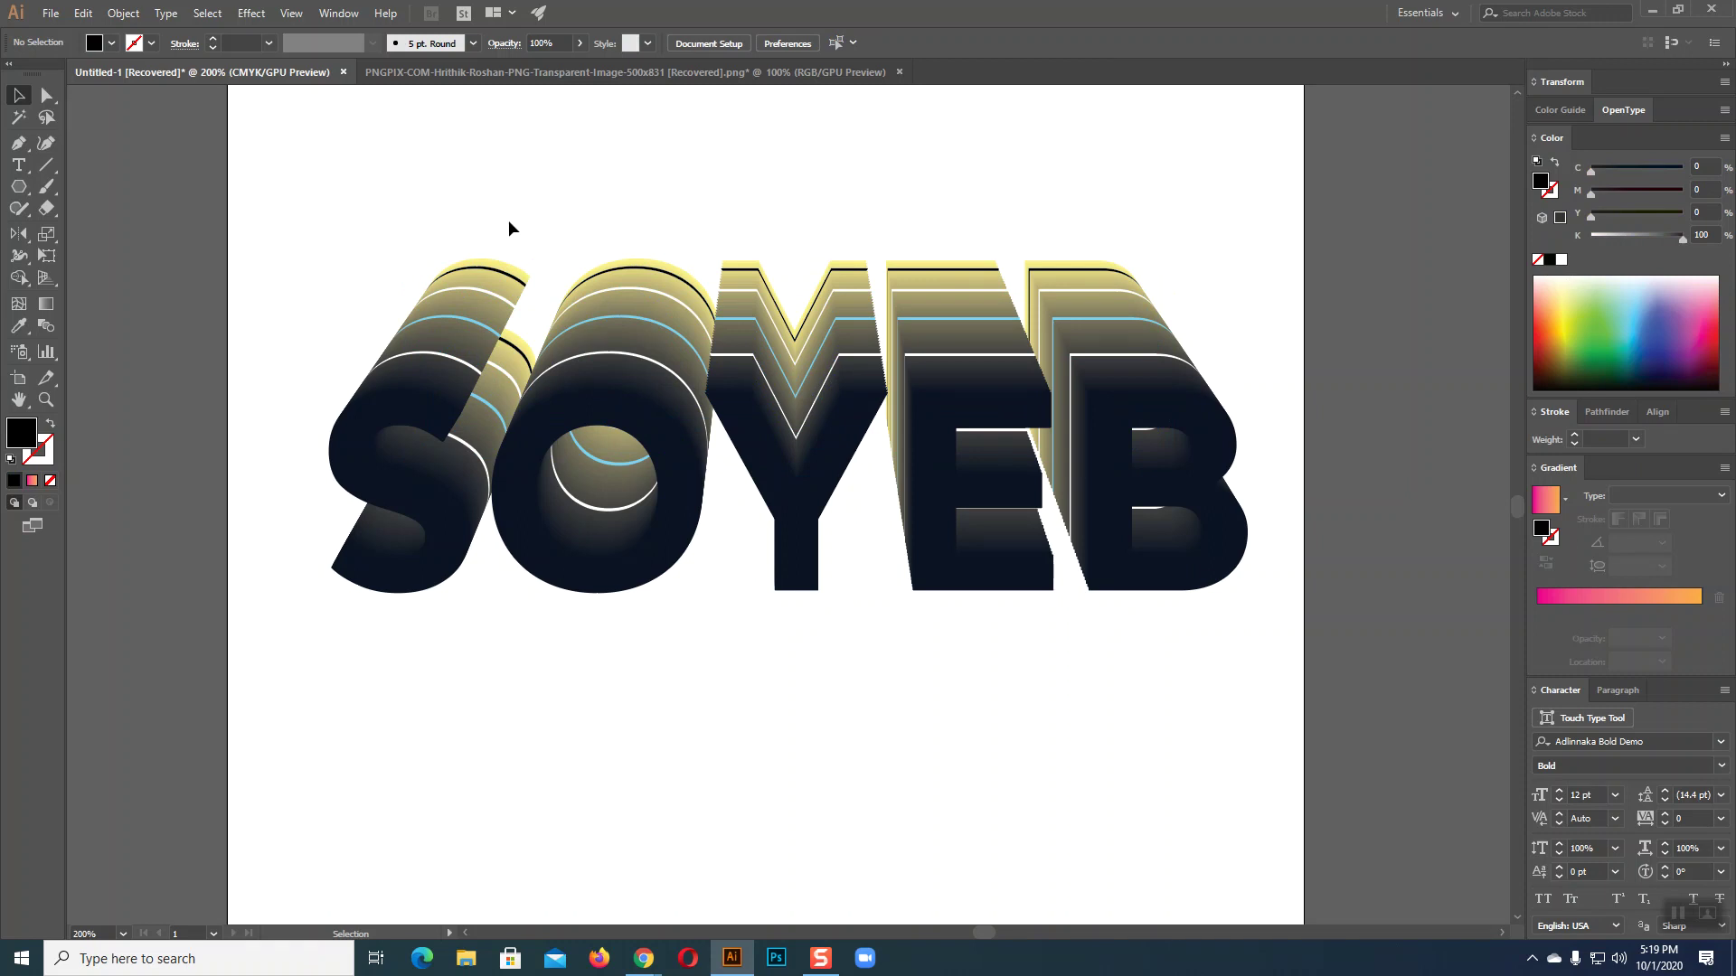
{"action": "left_click", "coordinate": [18, 94]}
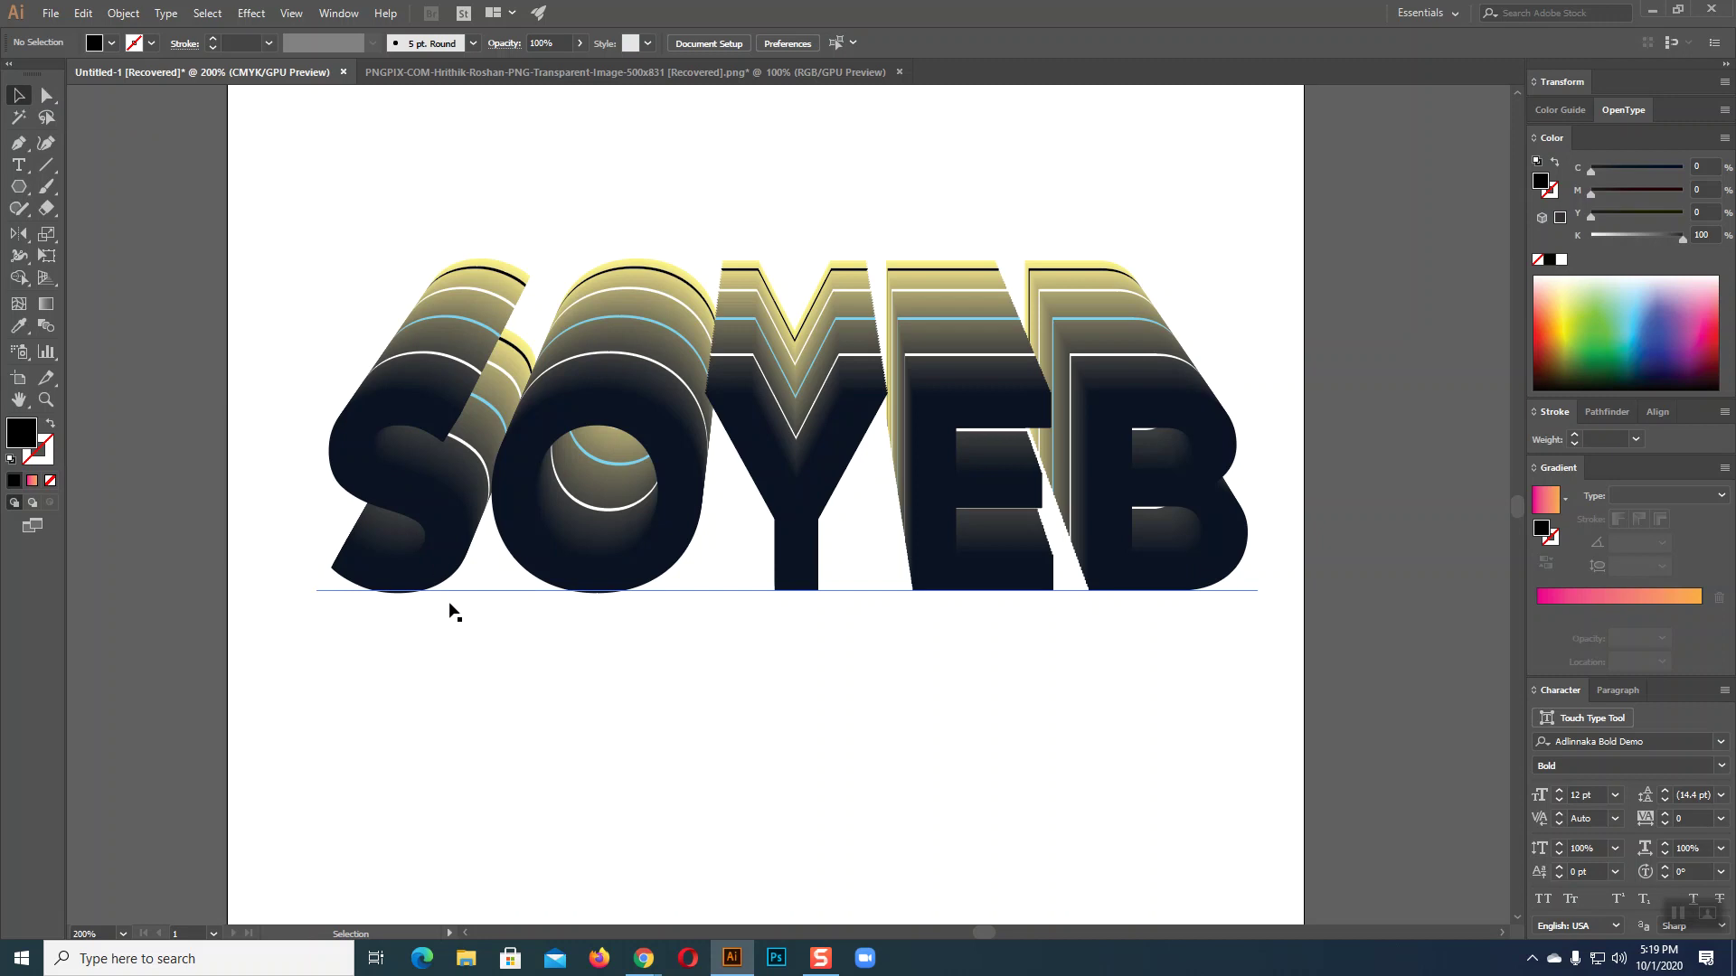
{"action": "left_click_drag", "start_coordinate": [426, 587], "coordinate": [430, 507]}
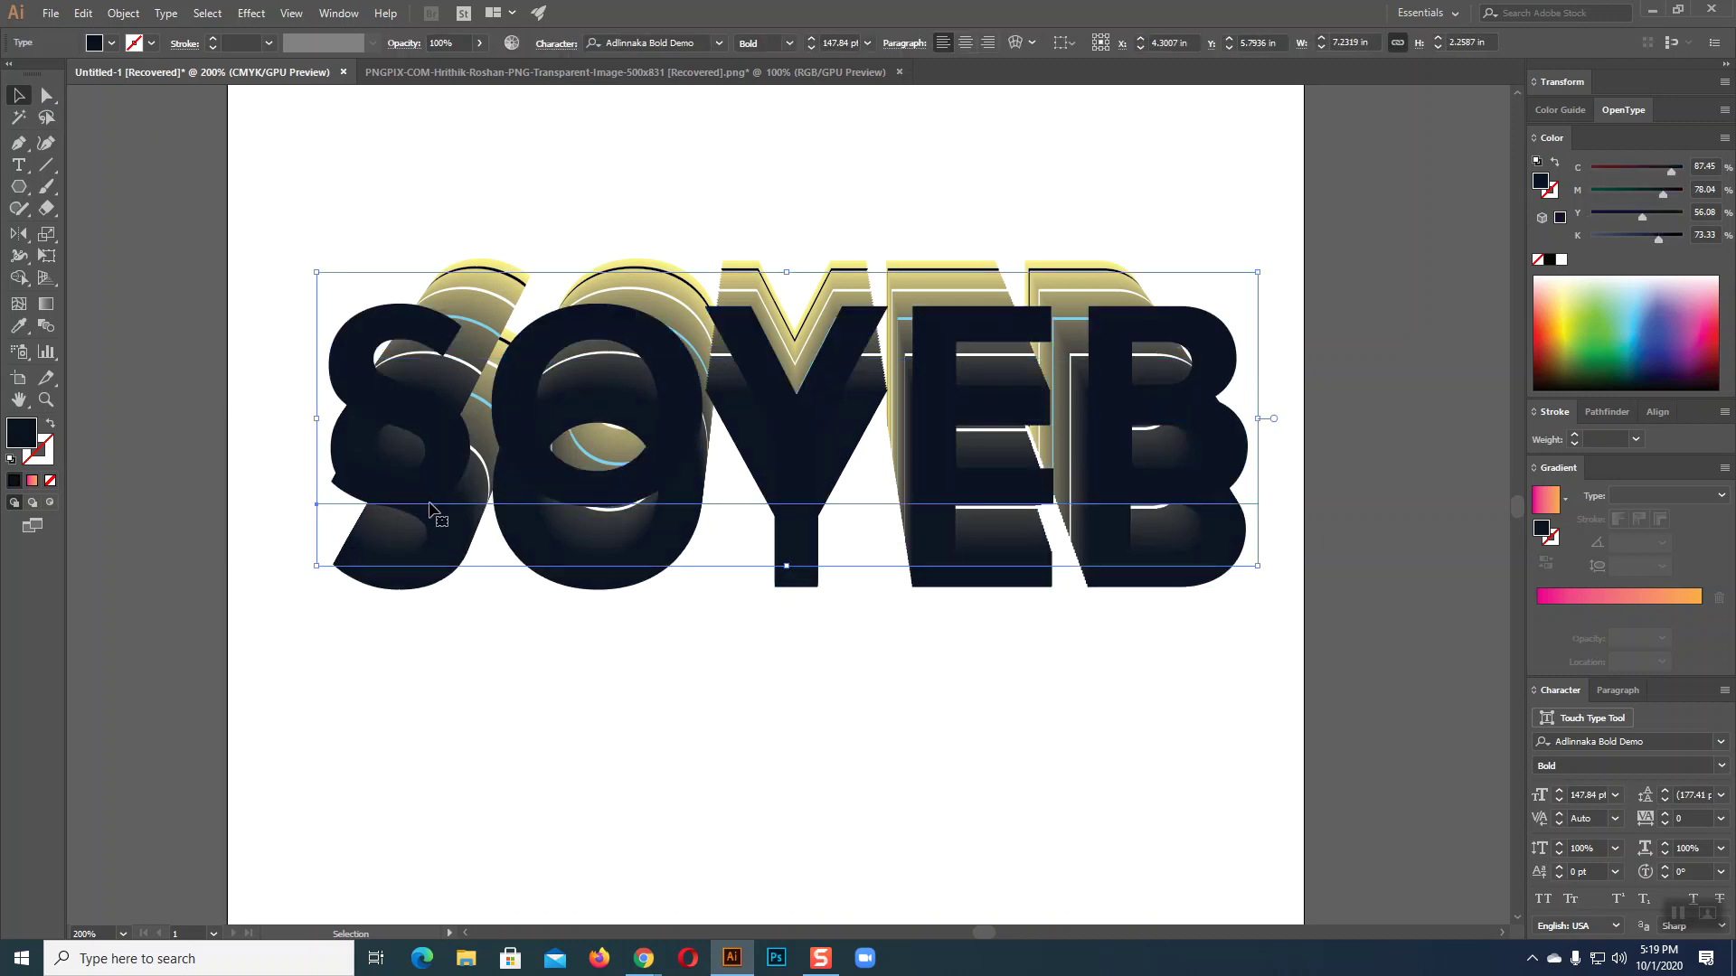
{"action": "key", "text": "ctrl+z"}
{"action": "left_click", "coordinate": [430, 509]}
{"action": "left_click", "coordinate": [810, 762]}
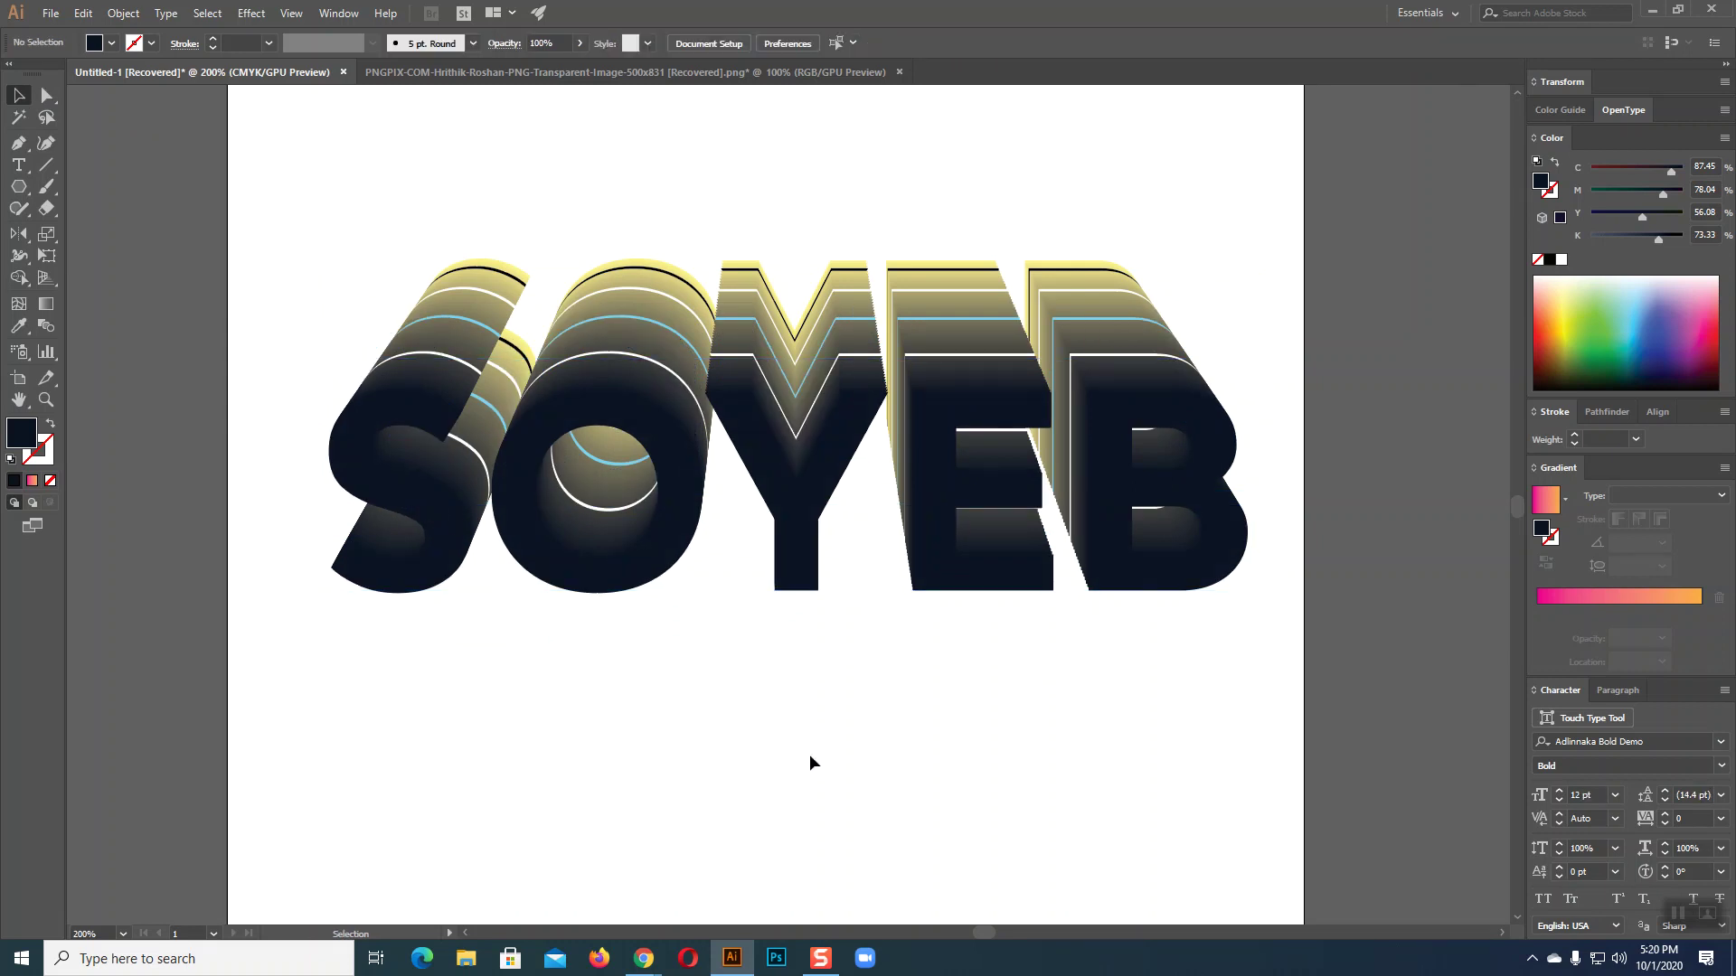